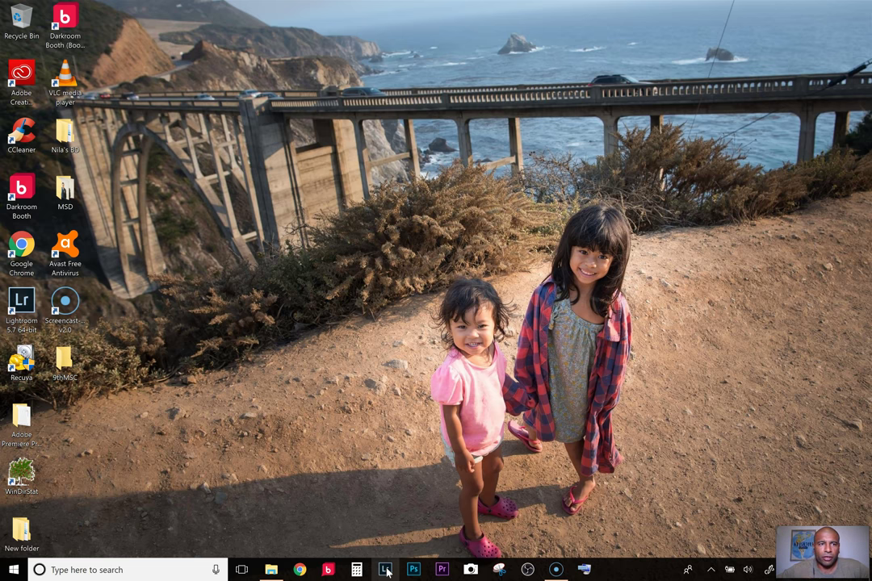
Launch Lightroom and minimize its window to get back to the desktop
click(386, 570)
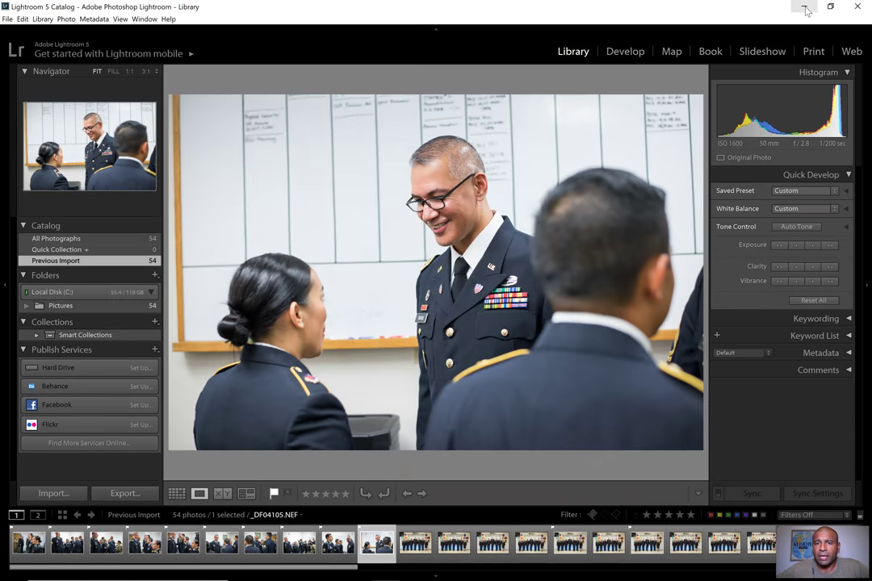
click(805, 10)
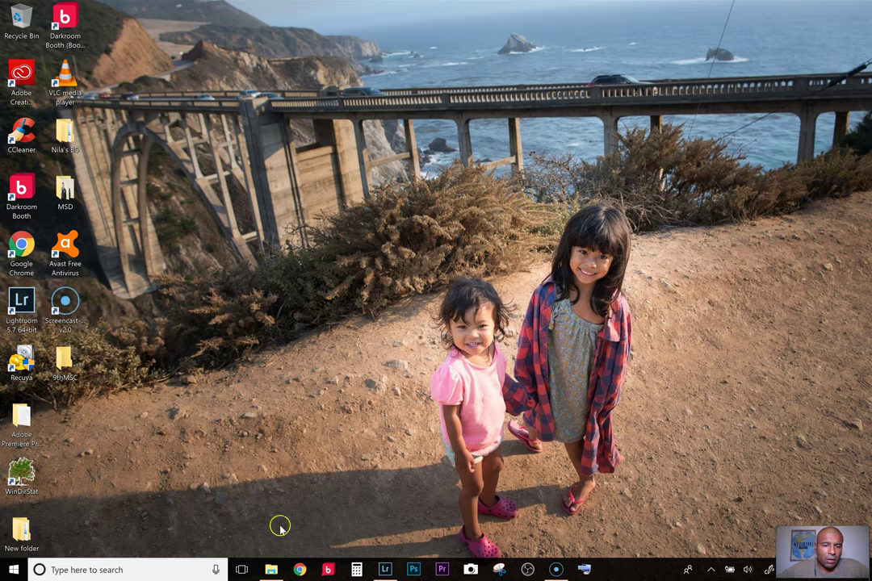
In File Explorer, examine the family folder on drive D: and the photos in its ALL DATA subfolder
click(271, 570)
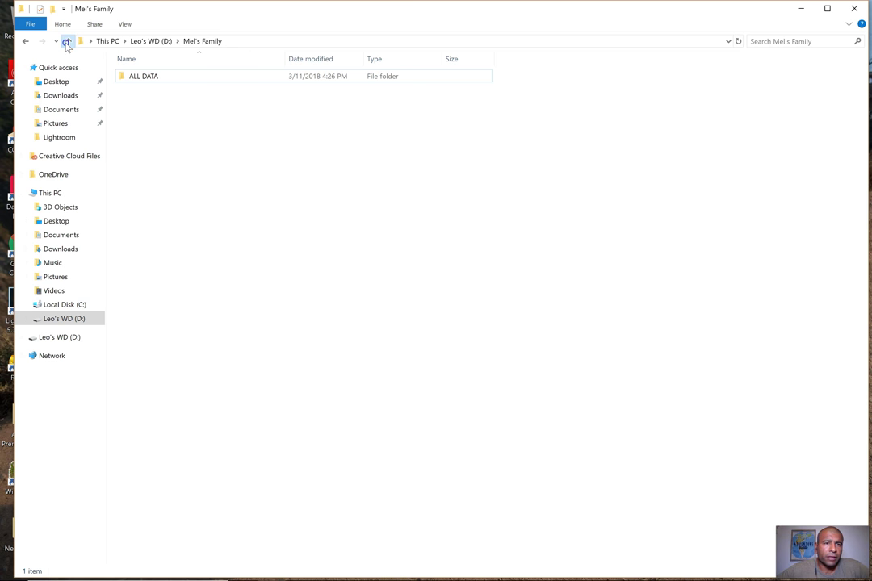
click(67, 42)
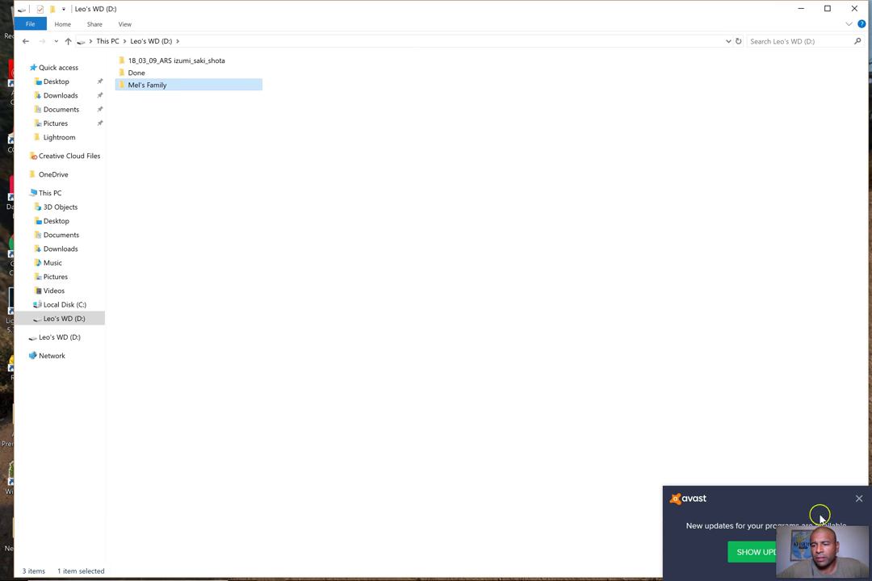
click(859, 498)
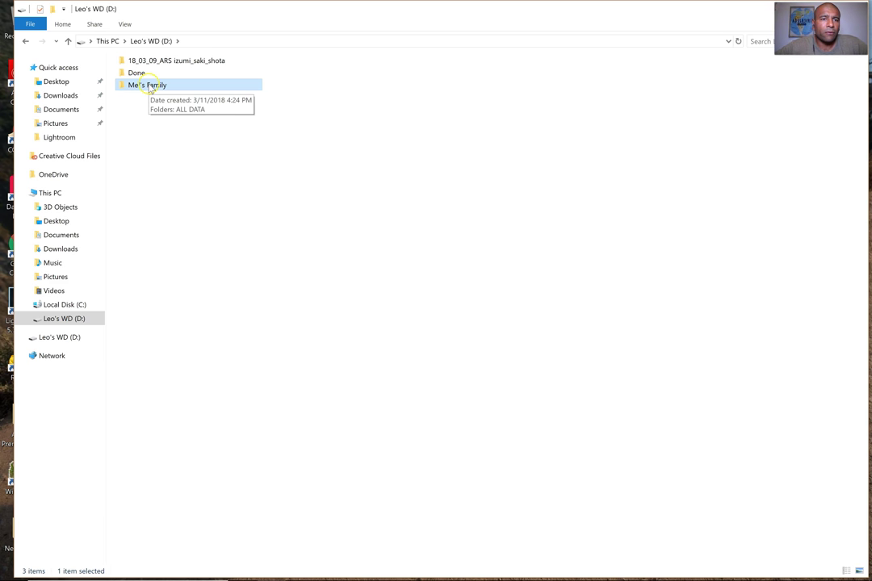
double_click(149, 87)
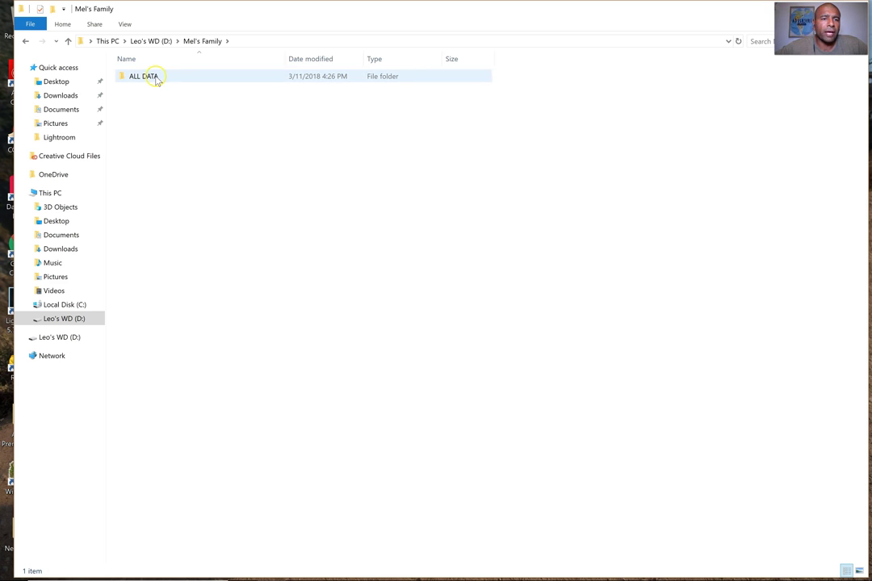
double_click(155, 77)
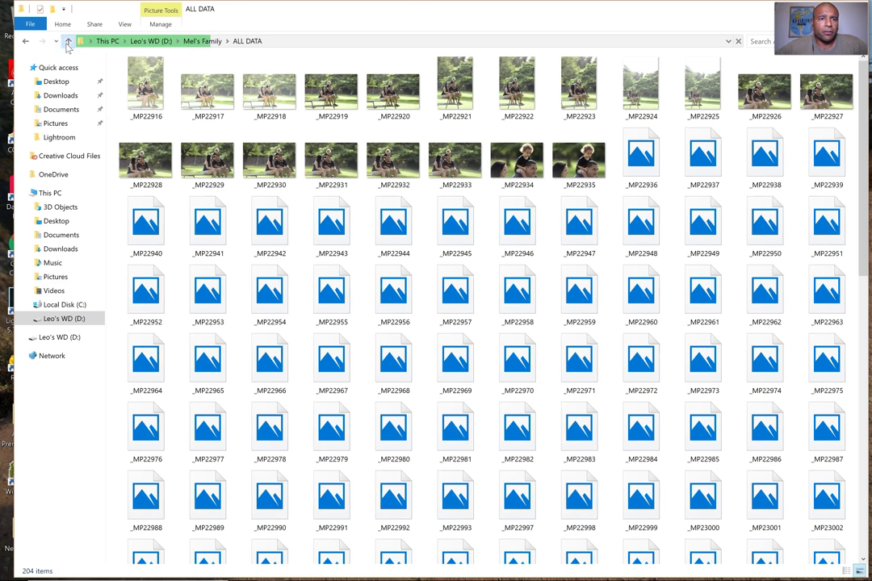
click(68, 42)
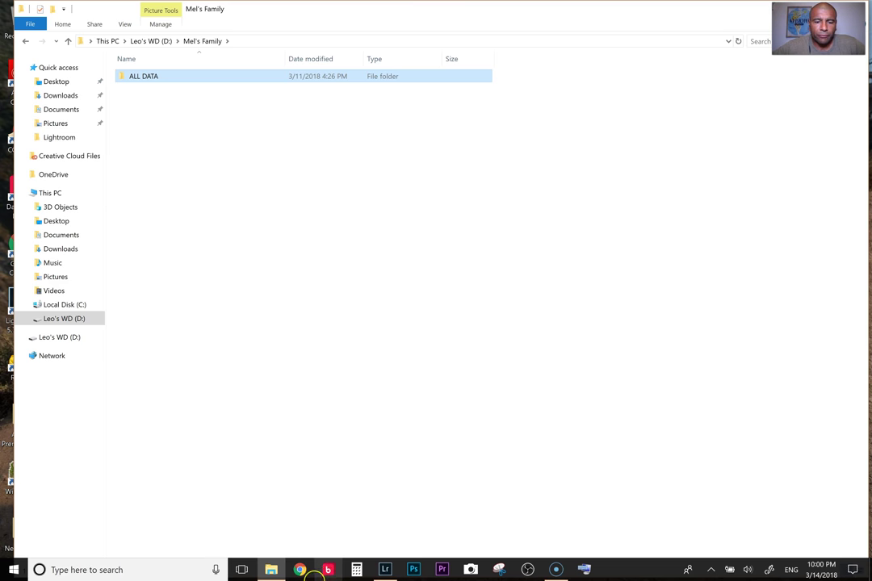
Switch to Lightroom and create a new catalog named CAT inside the family folder on drive D:
click(384, 569)
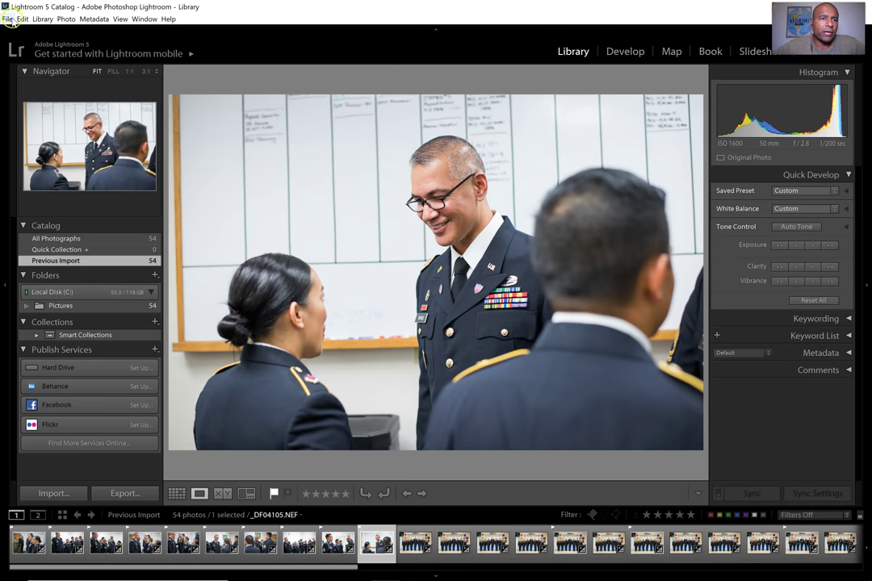
click(10, 19)
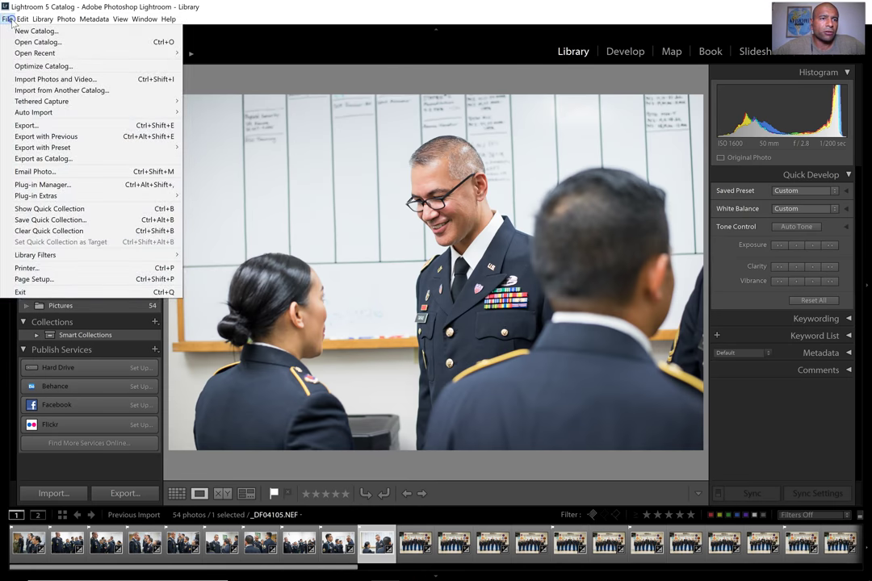
click(11, 30)
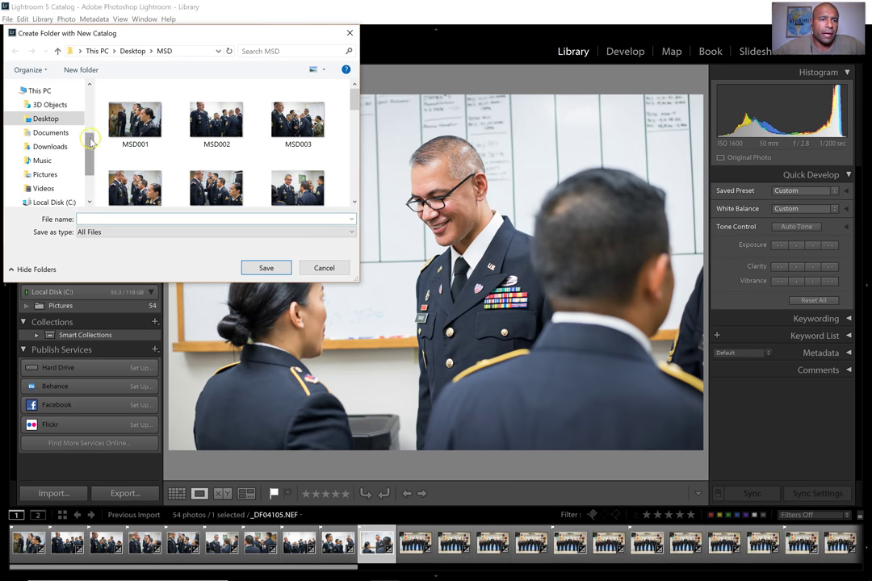
scroll(88, 150, down, 2)
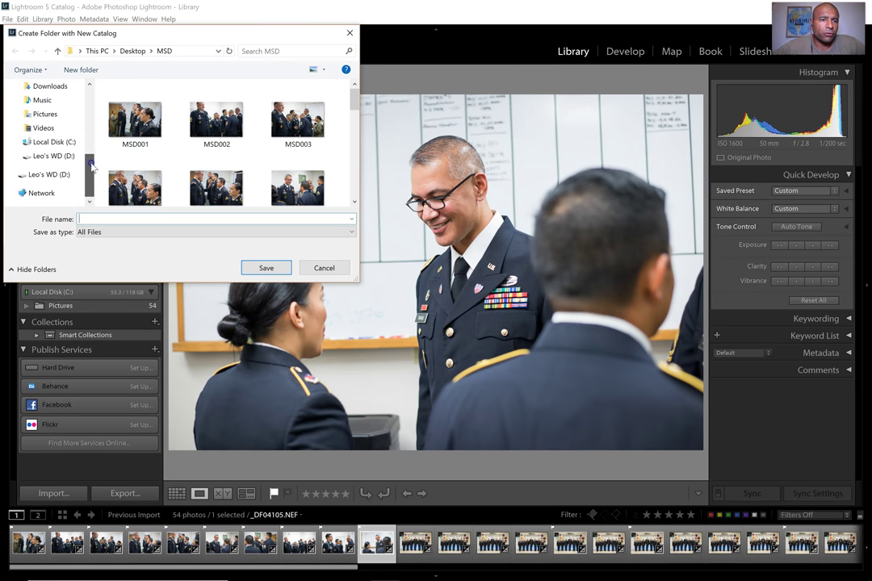
click(46, 157)
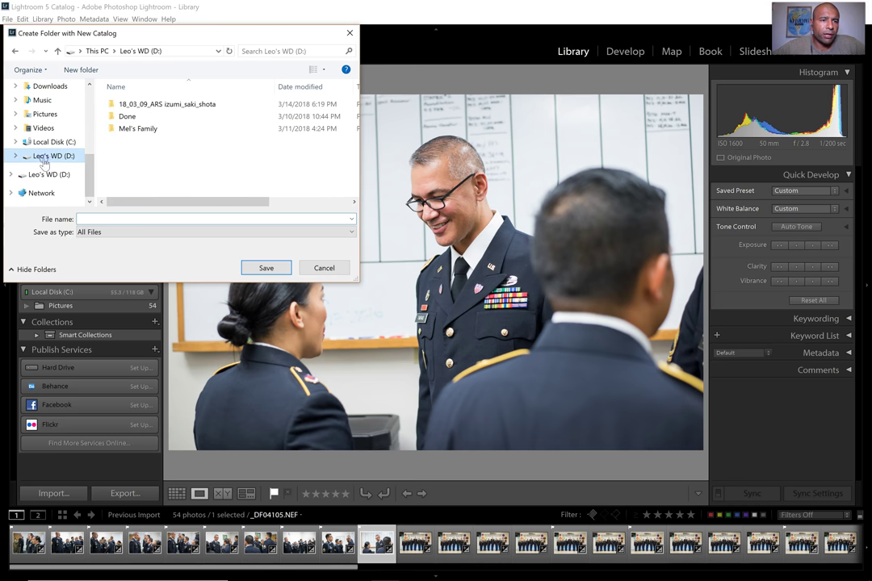
double_click(138, 129)
click(111, 217)
text(CAT)
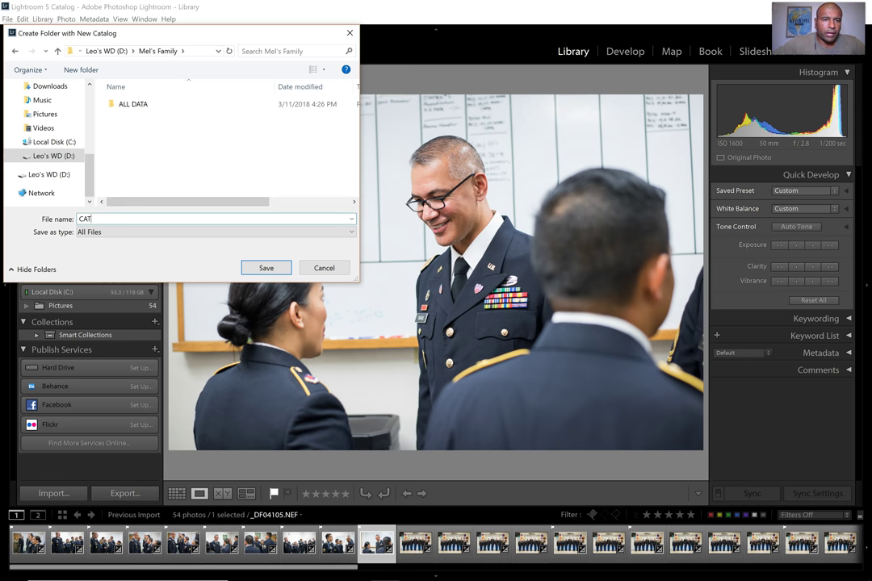
click(274, 267)
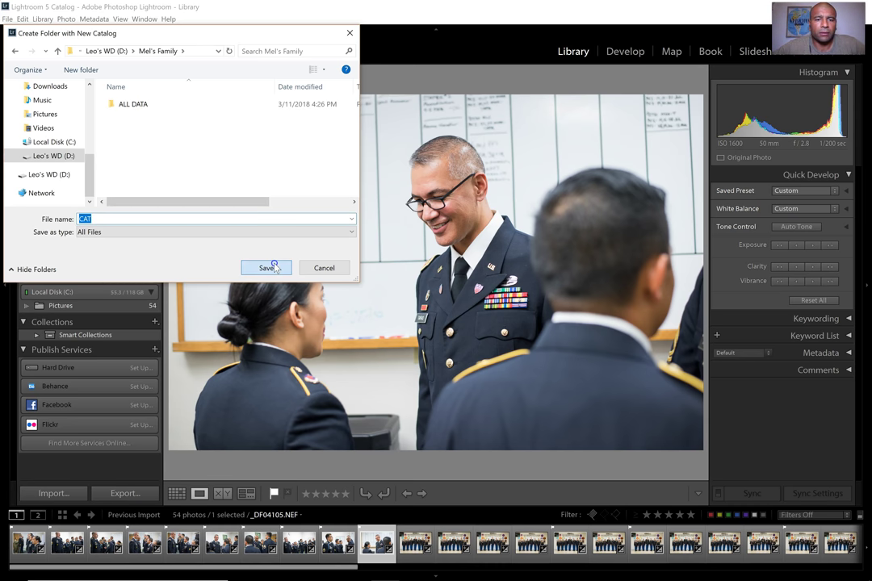
click(541, 342)
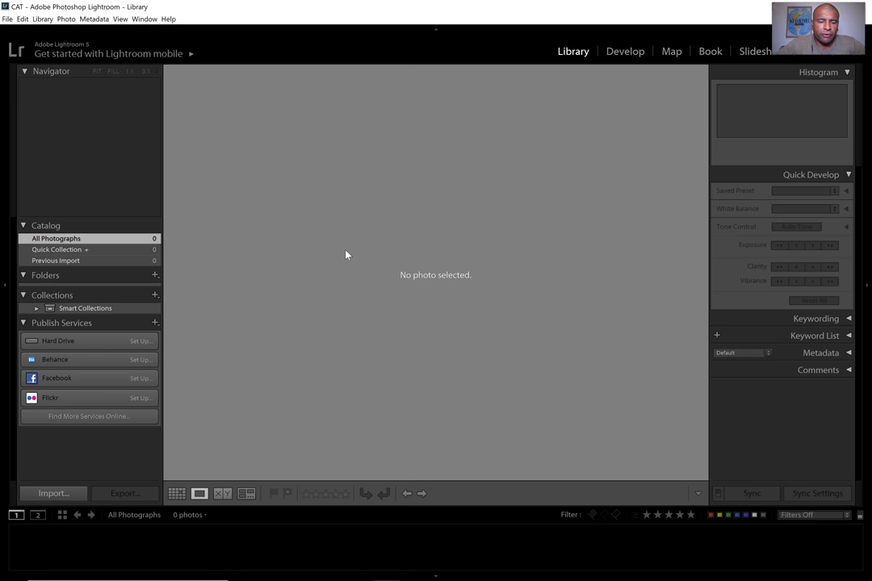
Try out the Grid and Loupe views of the empty library, and hide and restore the side panels
key(g)
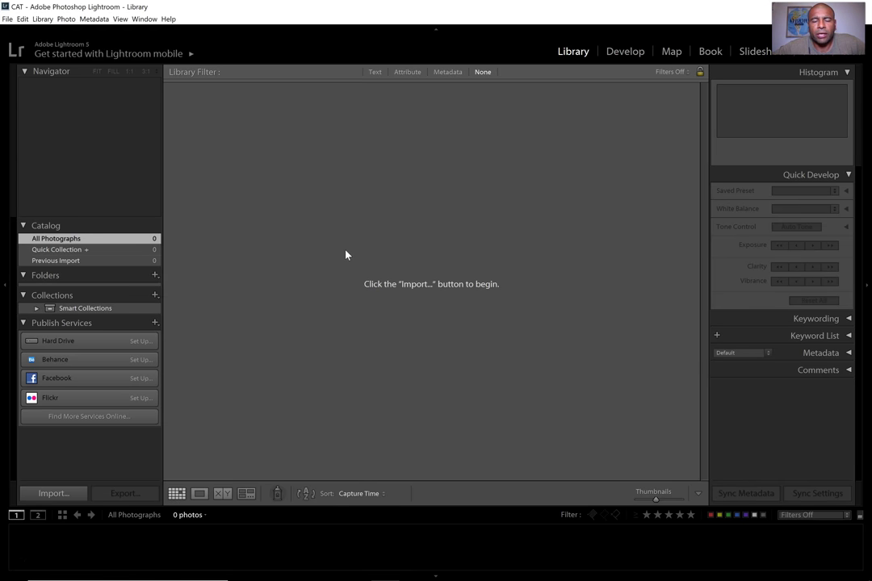
key(e)
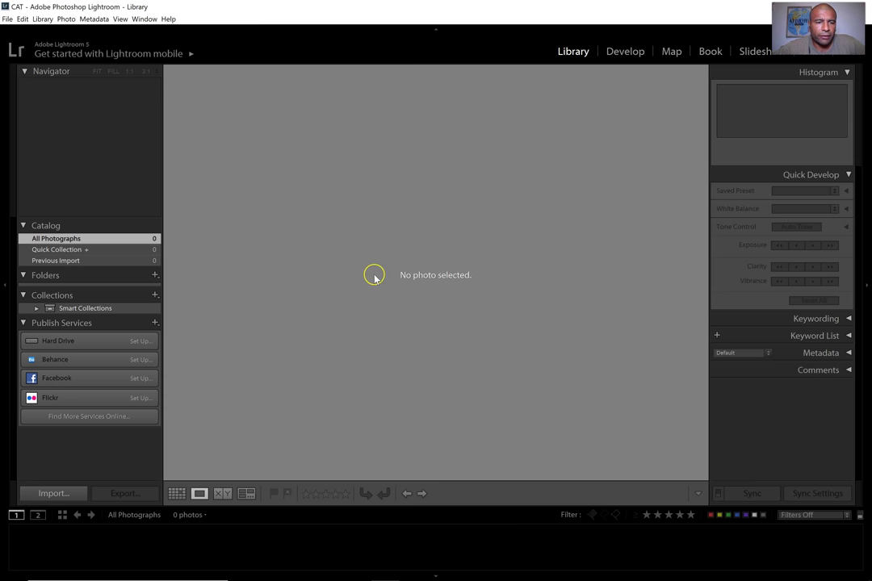
key(Tab)
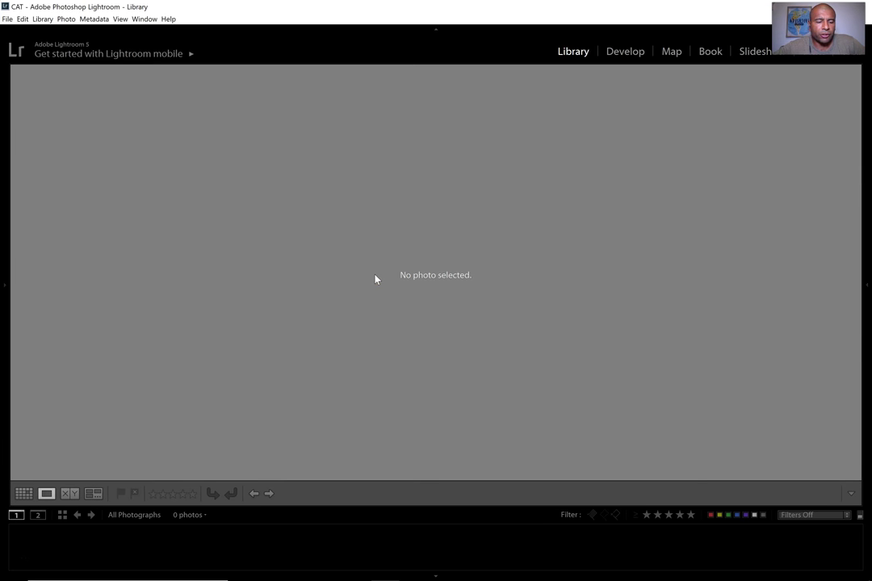
key(Tab)
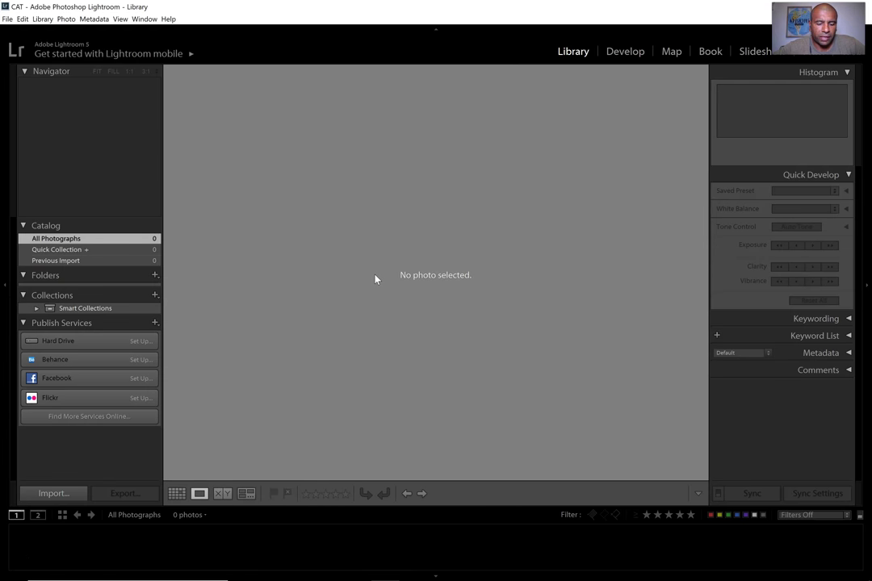
Start a photo import with the ALL DATA subfolder of the family folder on drive D: as the source
click(53, 493)
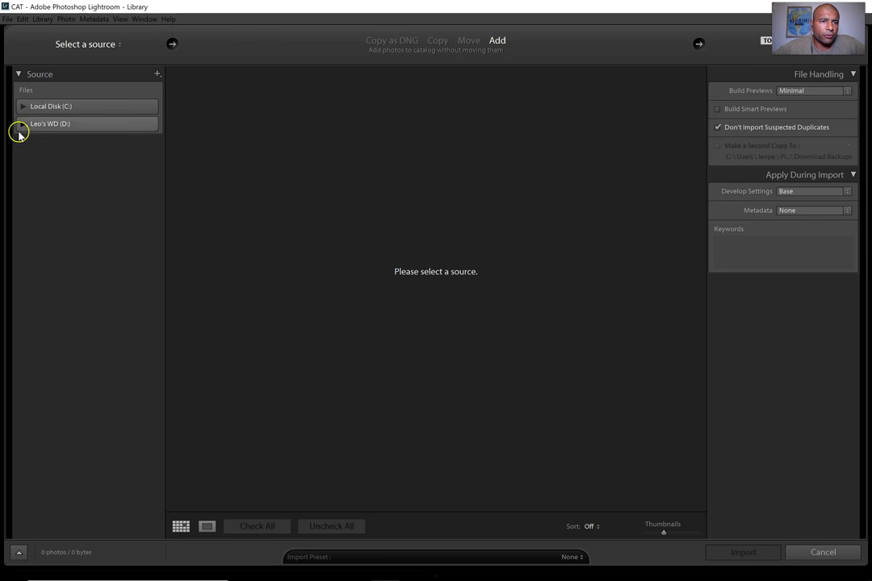
click(23, 124)
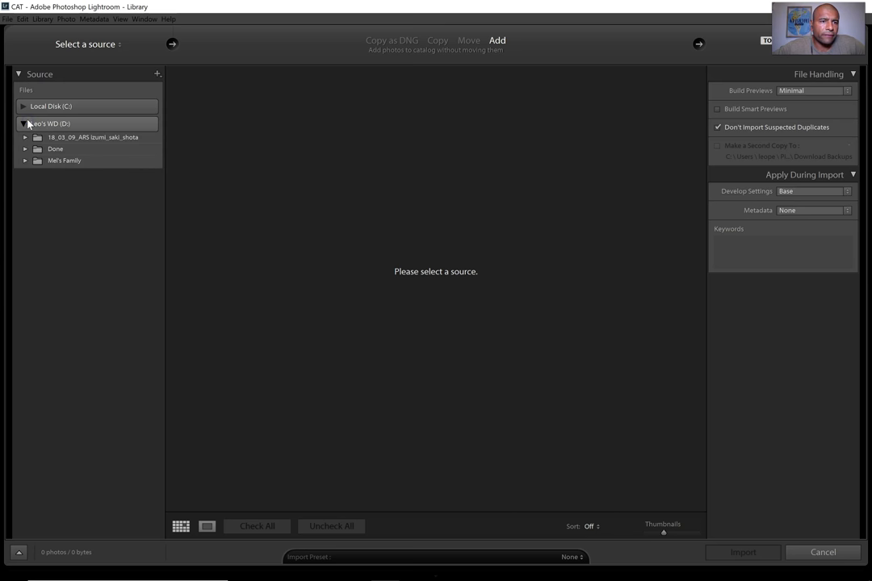
click(25, 160)
click(65, 176)
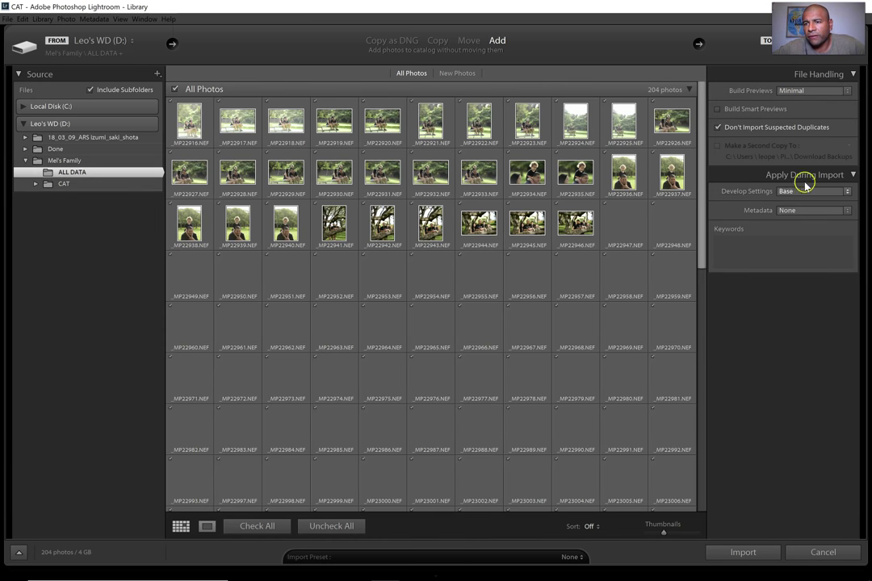
Import all the photos with Minimal previews and the Base develop settings
click(817, 92)
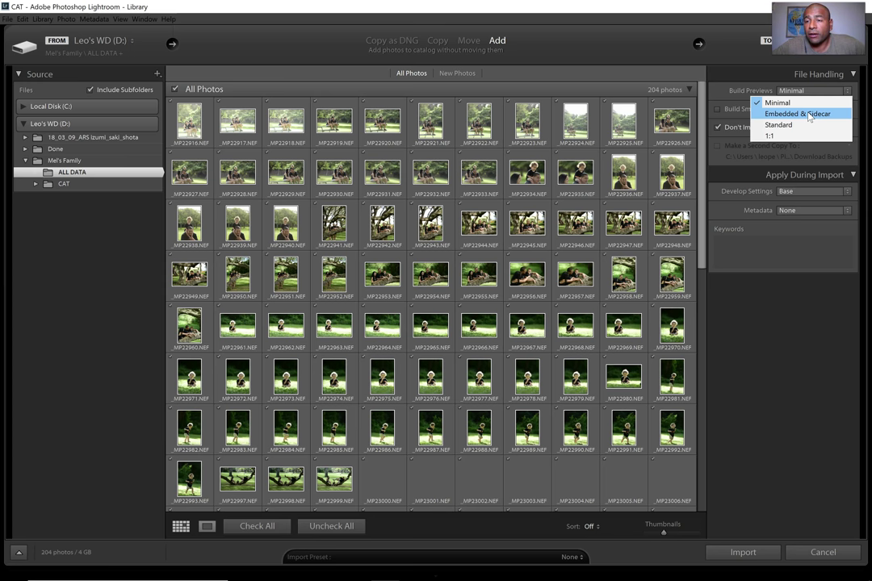
click(777, 139)
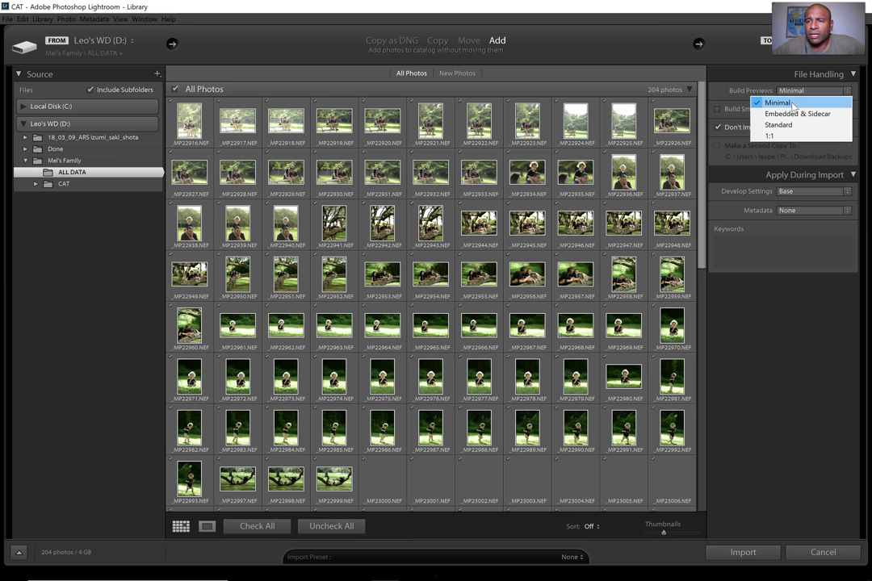
click(793, 104)
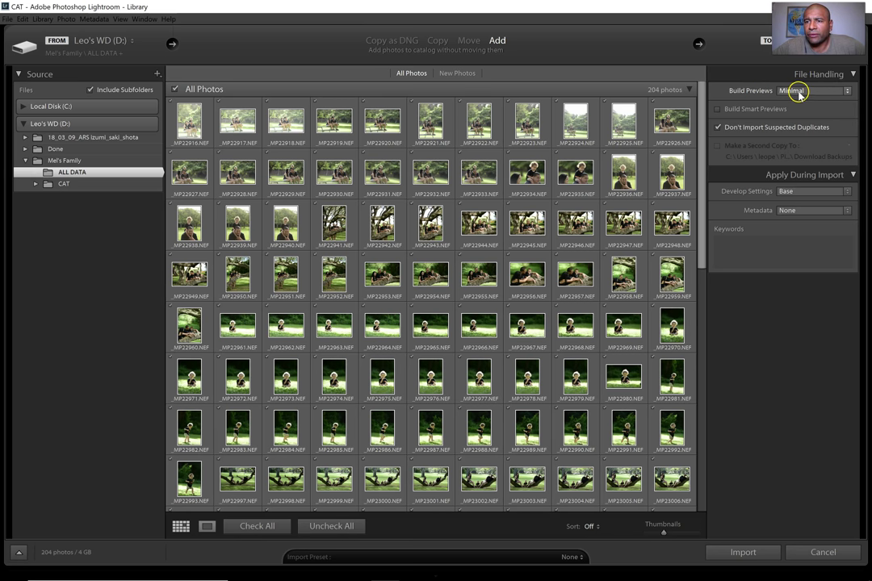
click(802, 195)
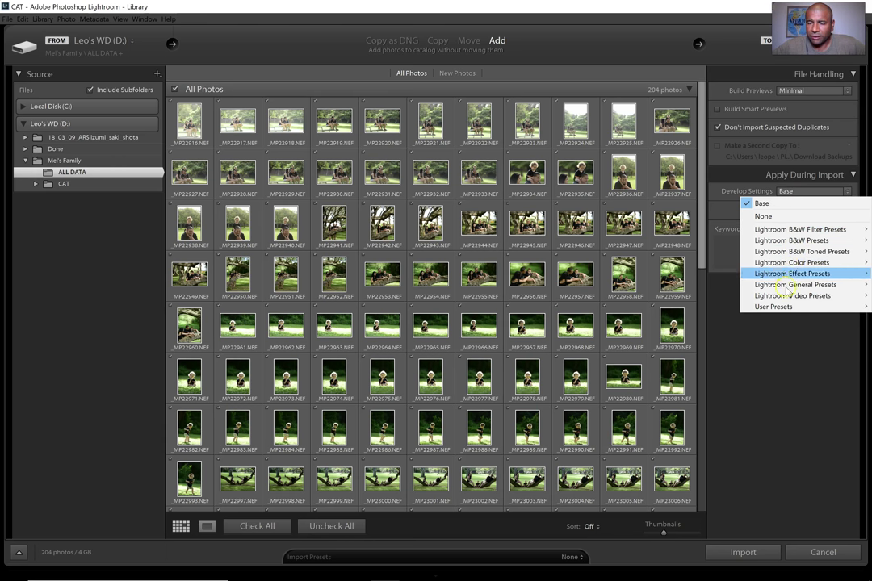
click(777, 206)
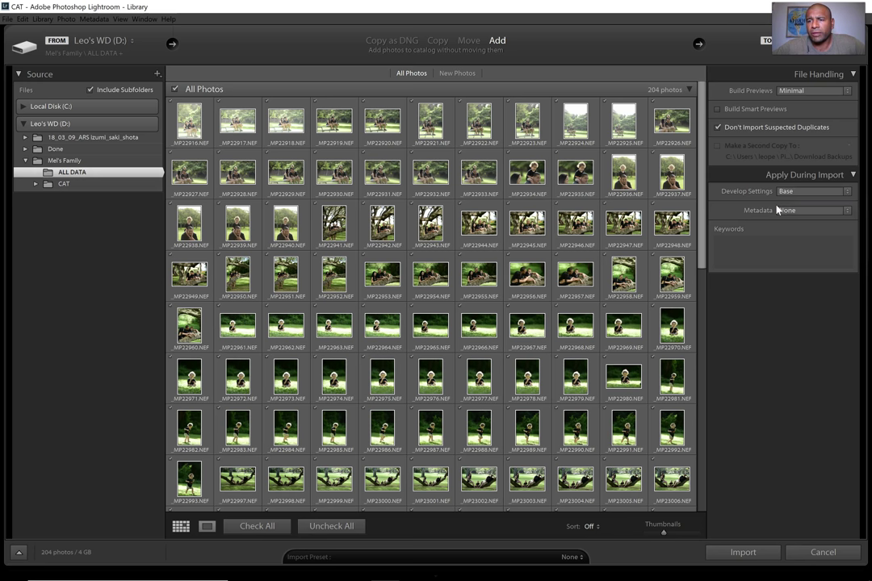
click(742, 552)
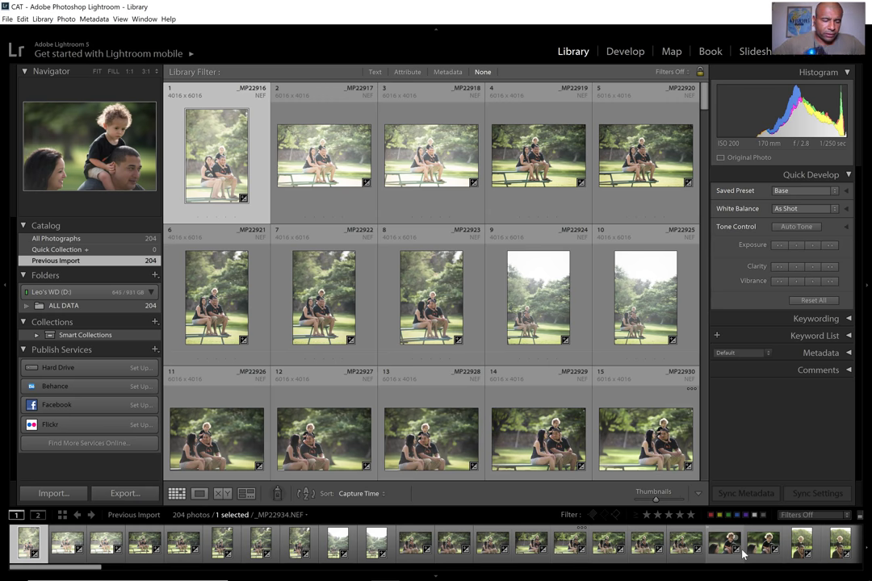
Skim through the imported photos in the grid and open the first one in Loupe view
key(alt+Tab)
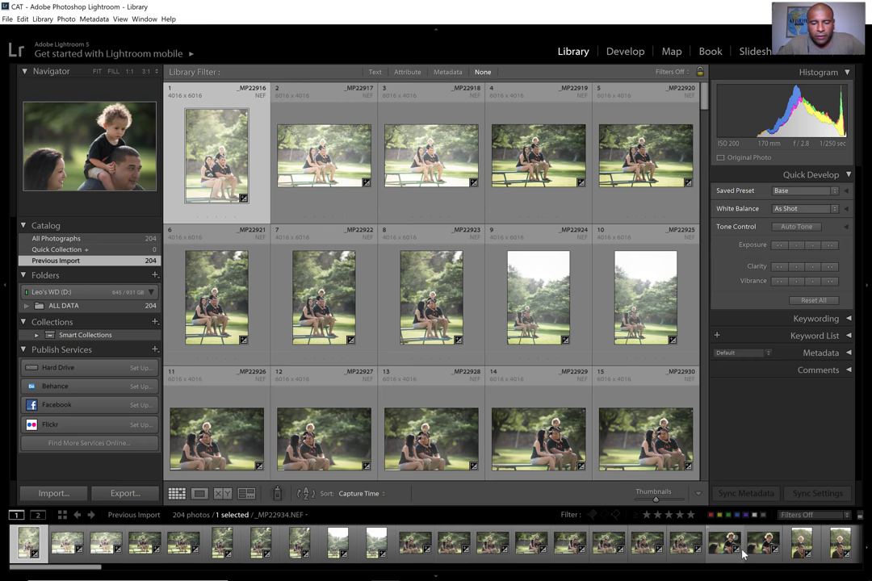
key(Down)
key(Down)
key(Down)
key(Down)
key(Down)
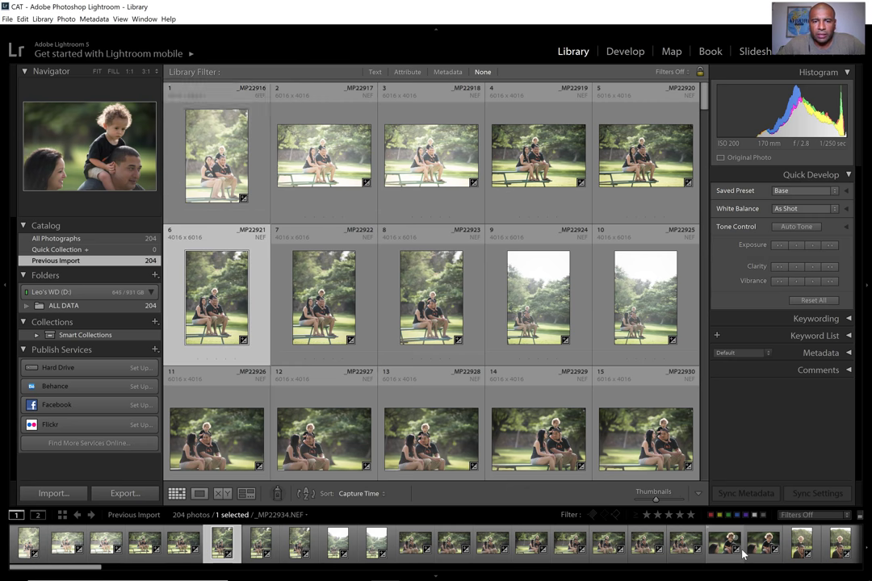
key(Down)
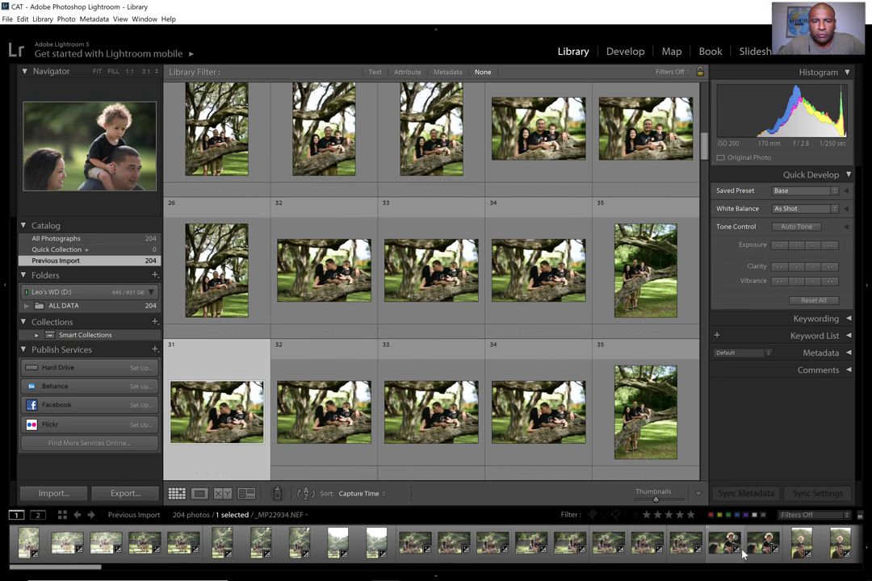
key(Up)
key(Up)
key(Up)
key(Up)
key(Up)
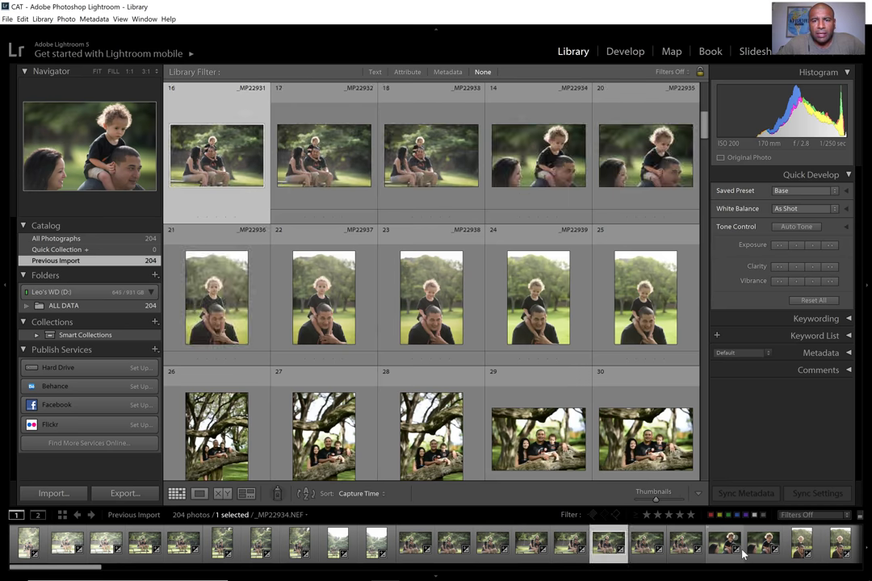
key(Up)
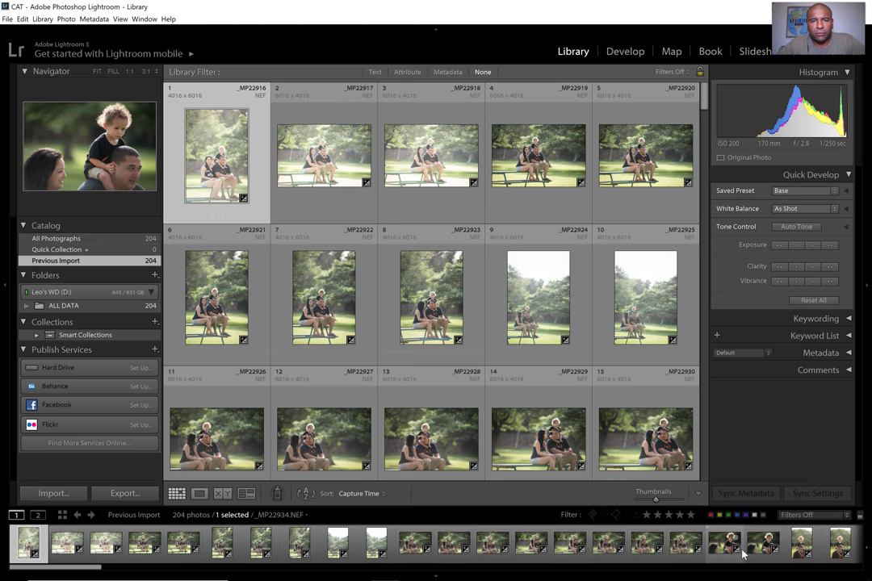
key(e)
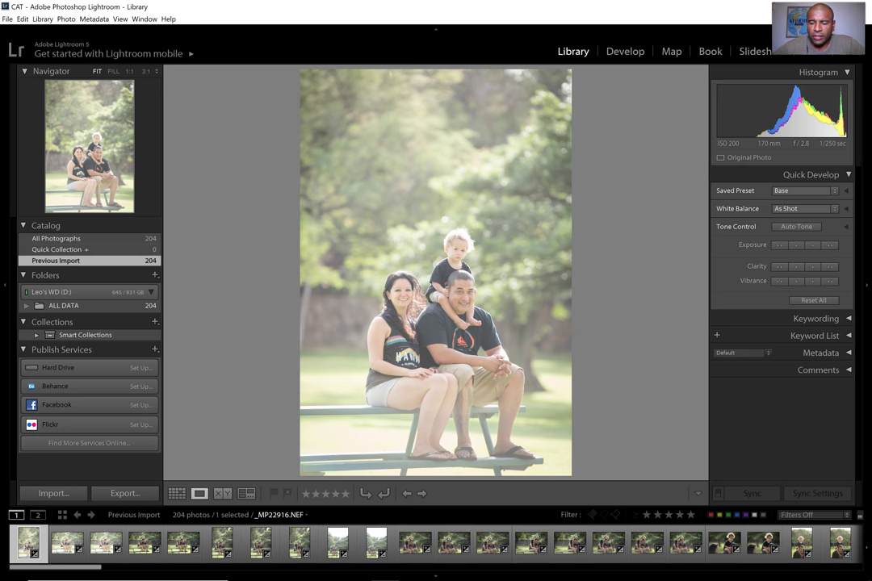
Review the opening bench photos one by one and flag _MP22920.NEF as a pick
key(Right)
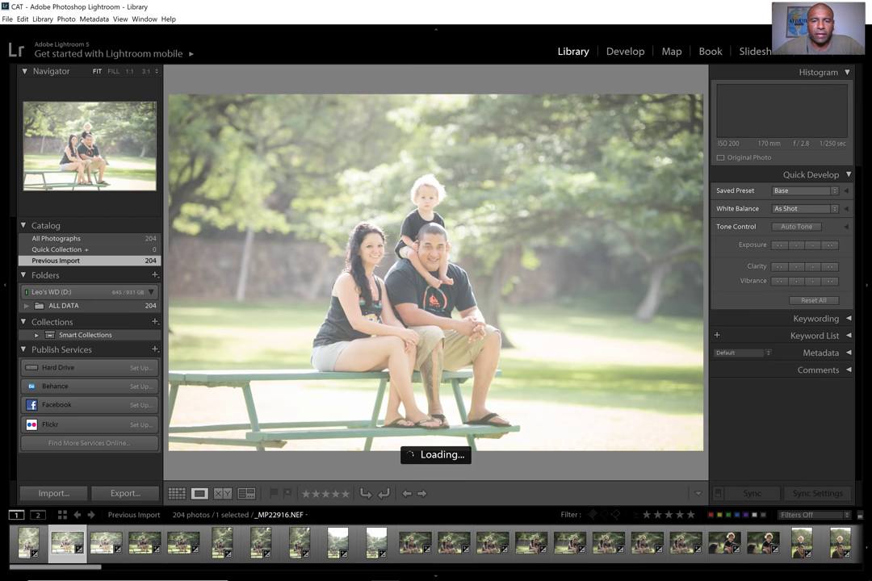
key(Left)
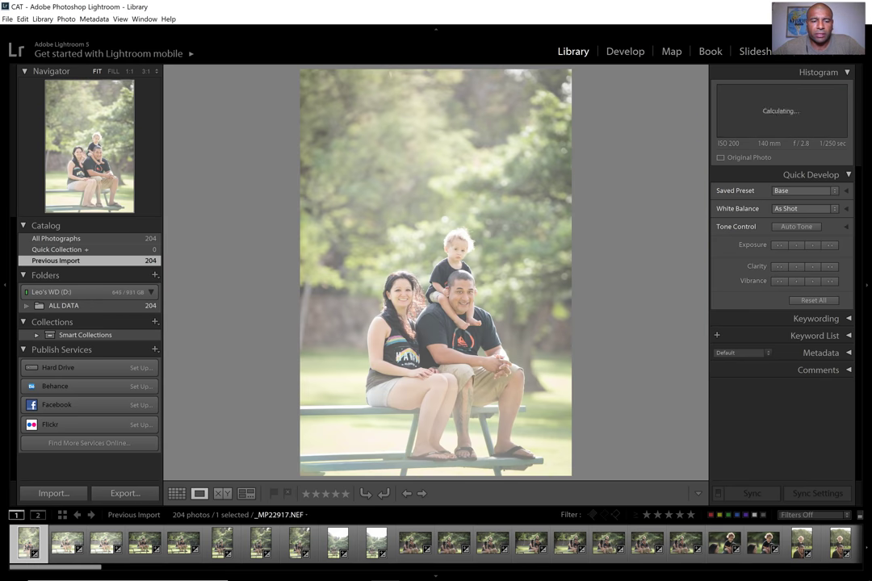
key(Right)
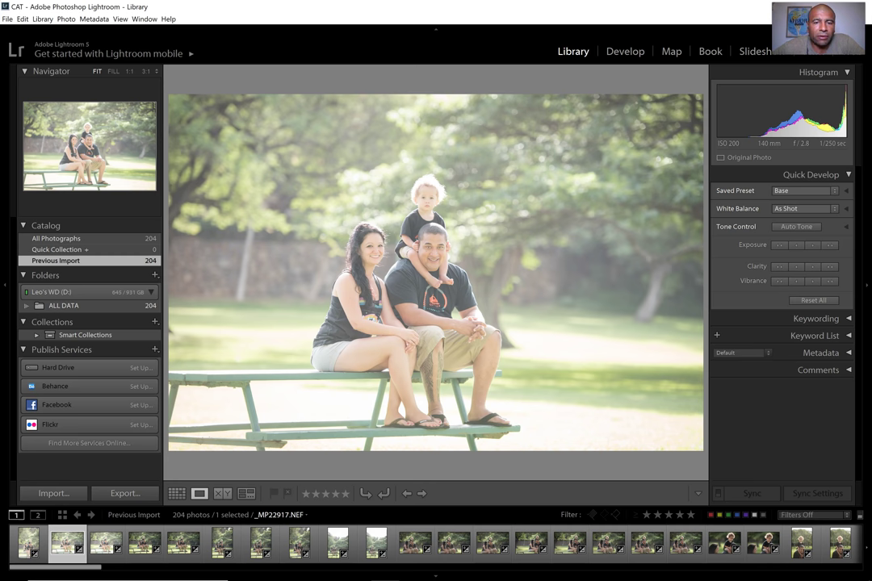
key(Right)
key(Right)
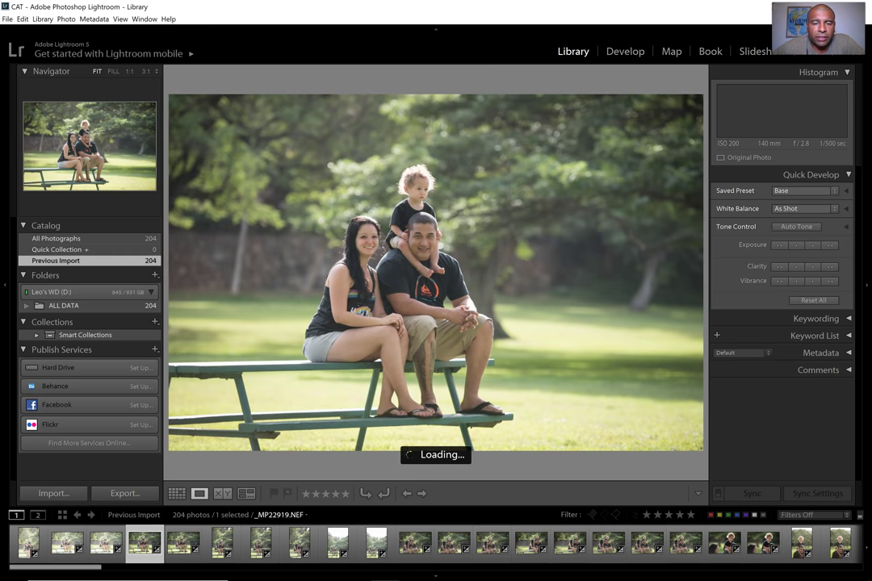
key(Right)
key(Right)
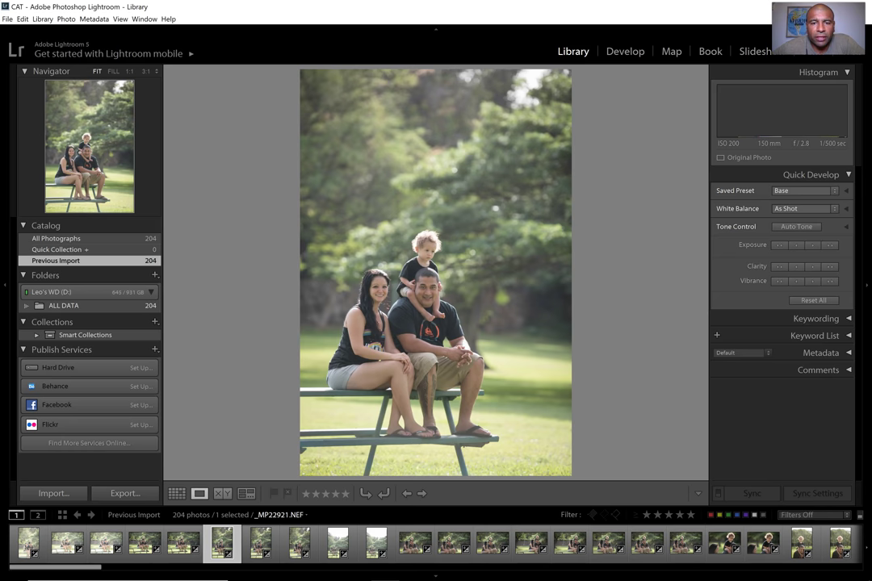
key(Left)
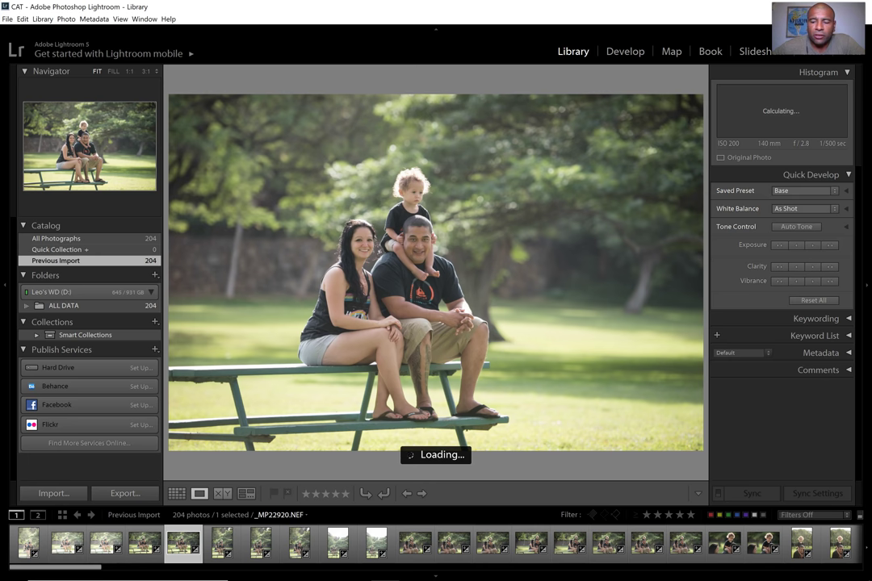
key(p)
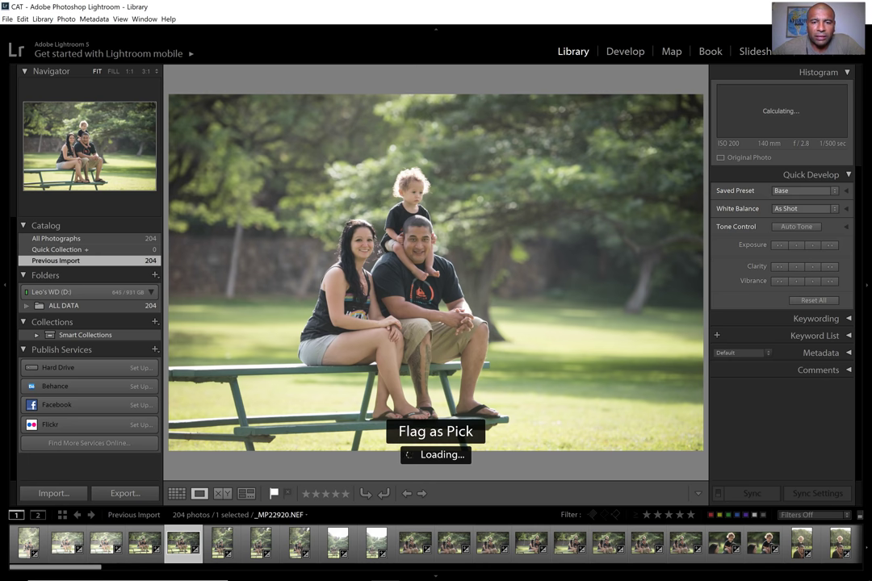
Compare the vertical bench portraits that follow _MP22920.NEF and flag _MP22922.NEF as a pick
key(Right)
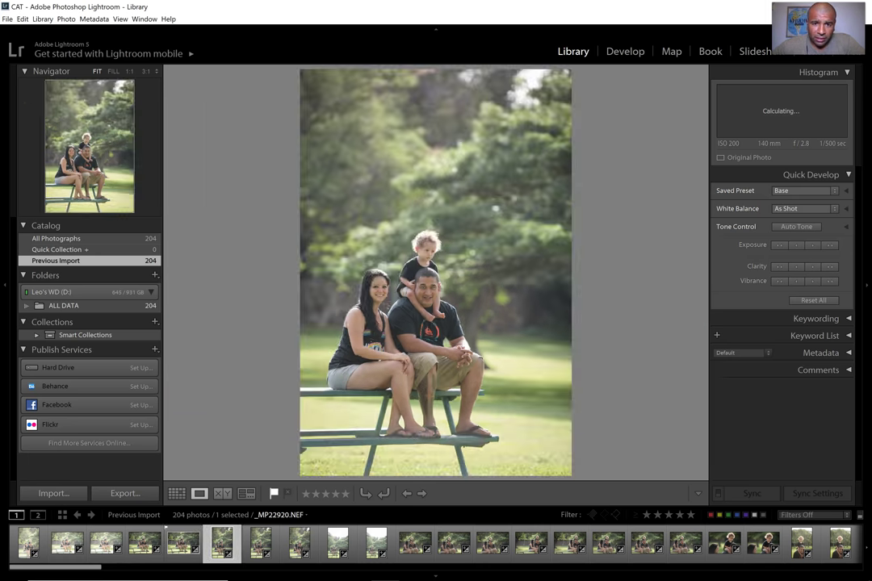
key(Right)
key(Right)
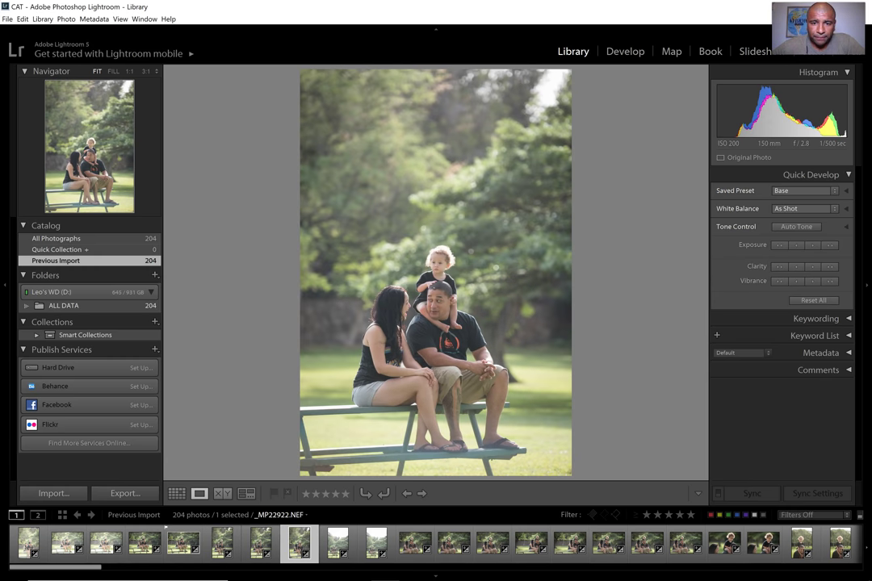
key(Left)
key(Right)
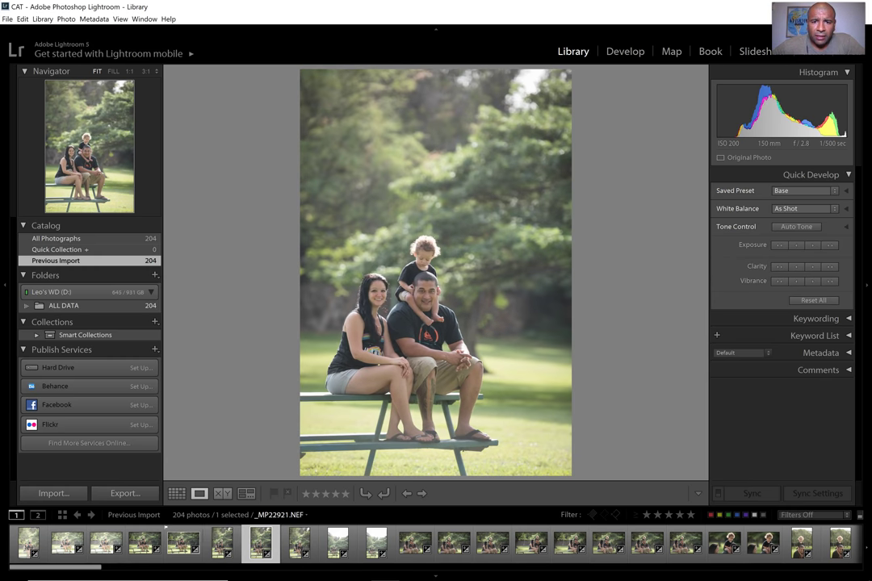
key(Left)
key(Left)
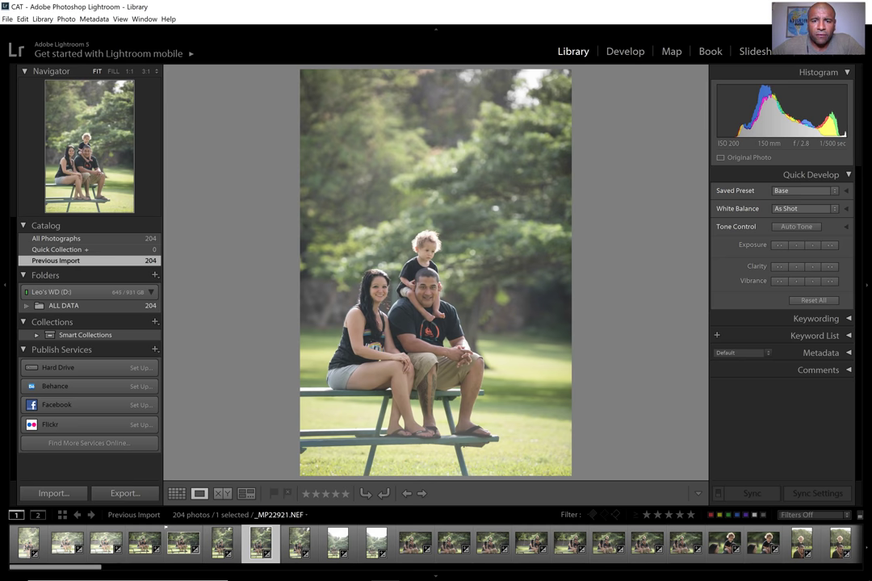
key(Right)
key(Left)
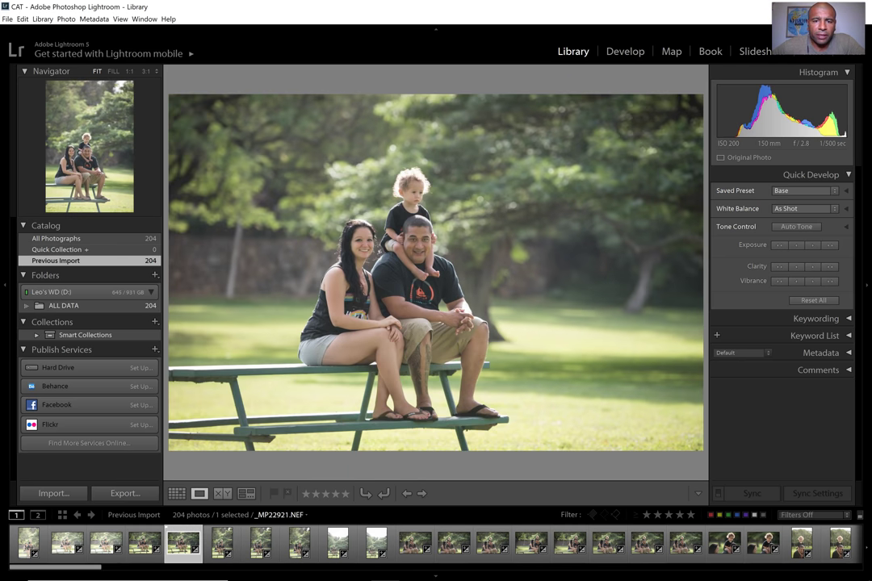
key(Right)
key(Right)
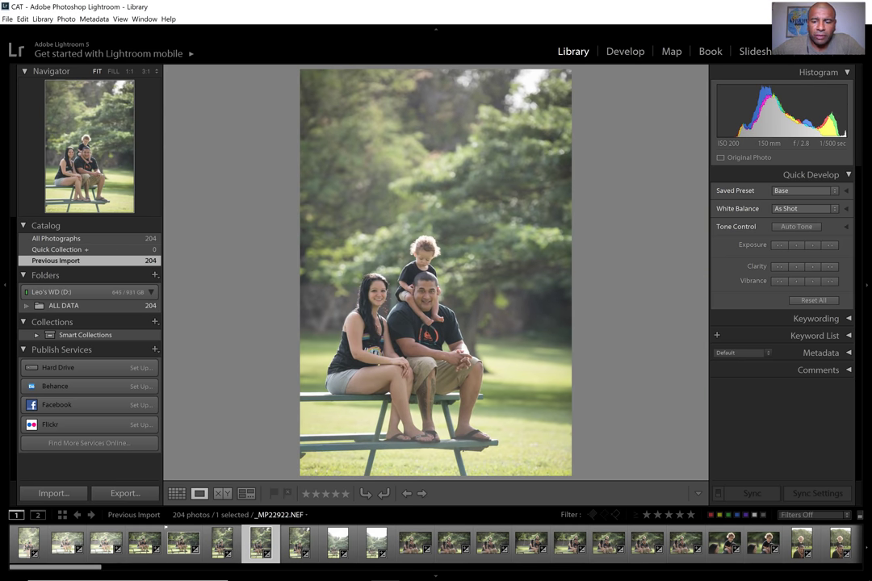
key(p)
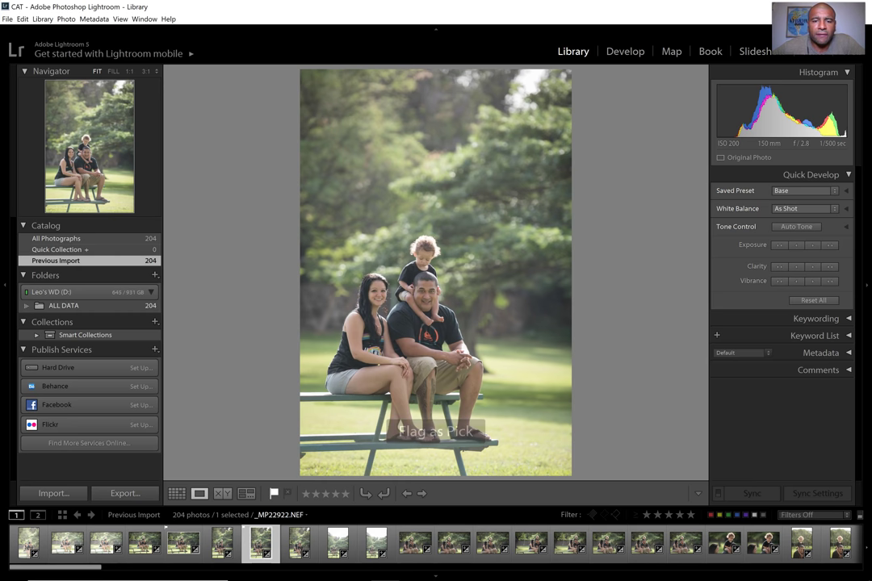
Flag the vertical photos _MP22923.NEF and _MP22925.NEF as picks, skipping _MP22924.NEF
key(Right)
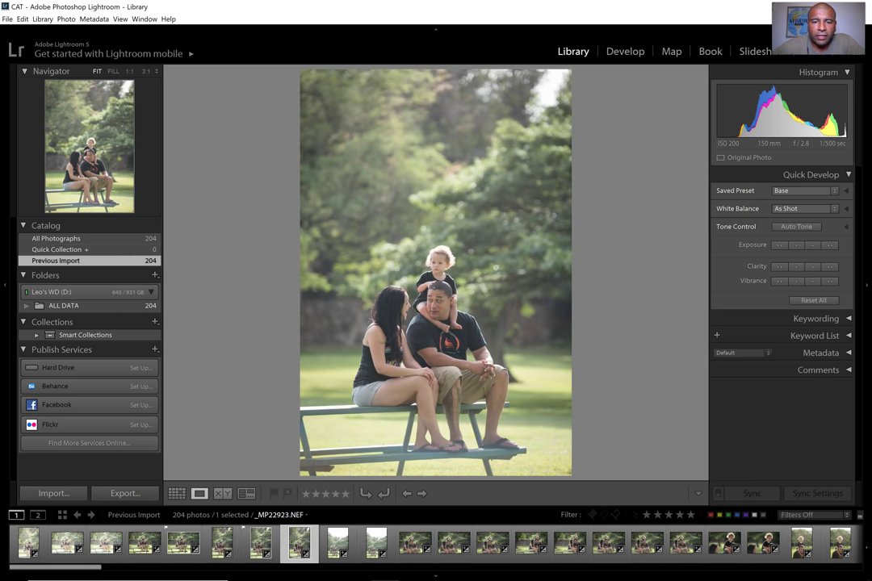
key(Right)
key(Left)
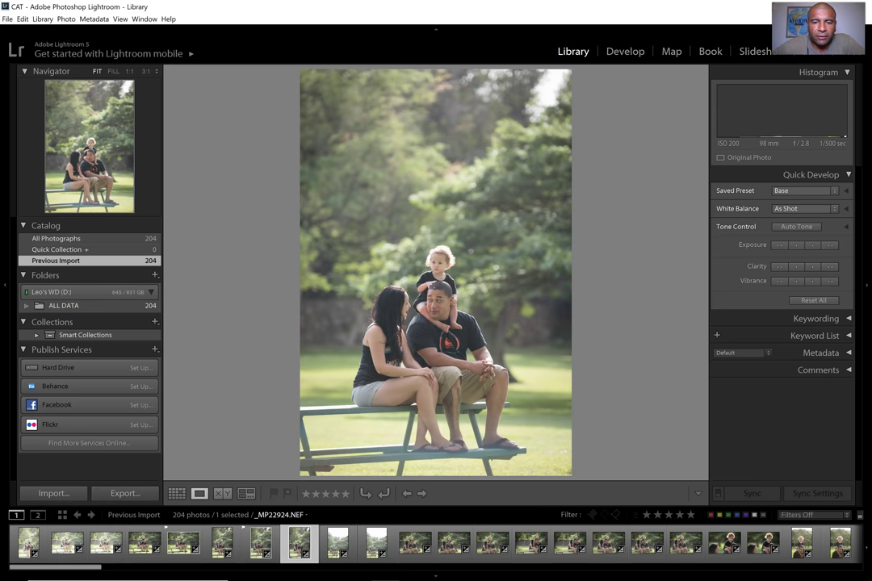
key(p)
key(Right)
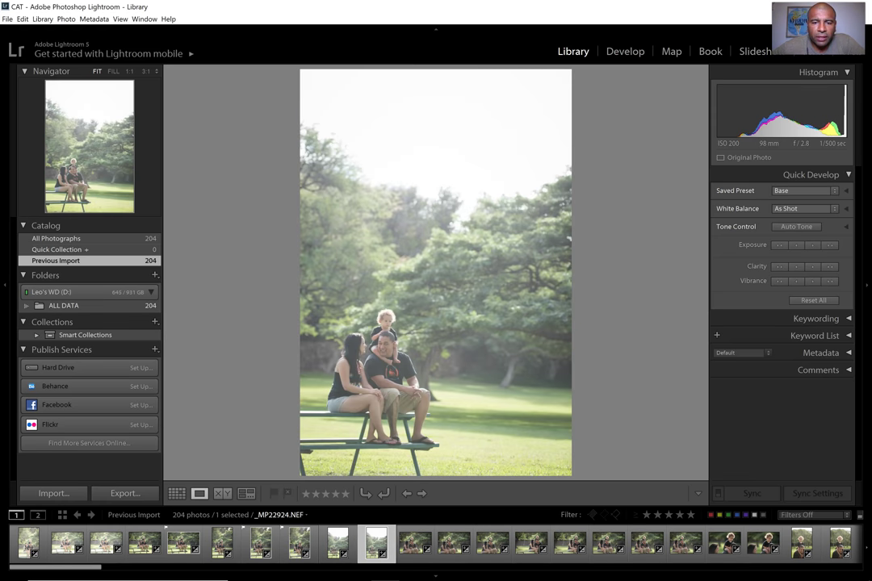
key(Right)
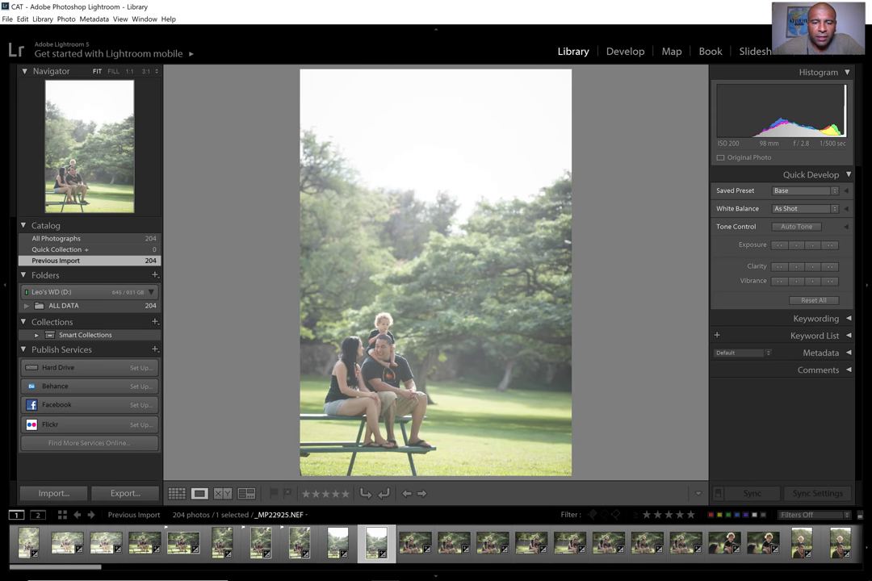
key(p)
Compare the closer horizontal bench shots after _MP22925.NEF and flag _MP22927.NEF as a pick
key(Right)
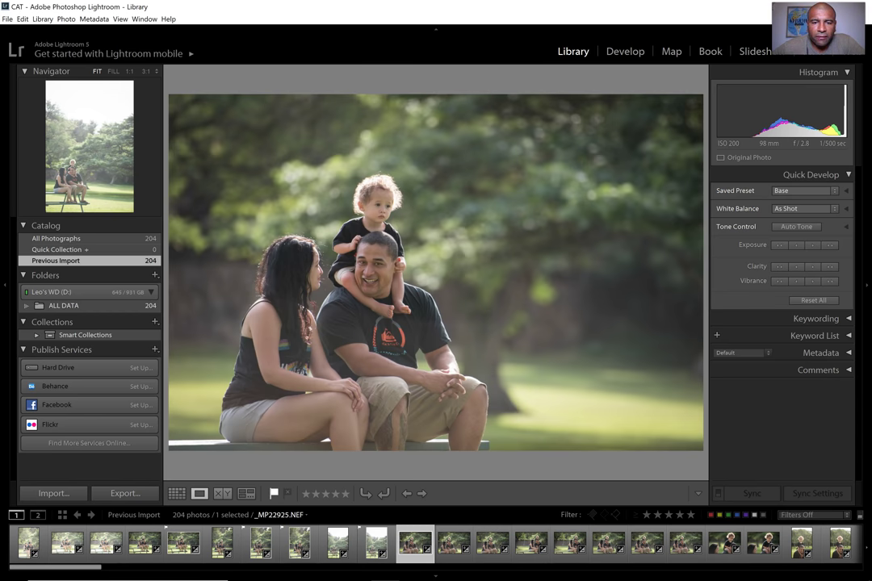
key(Right)
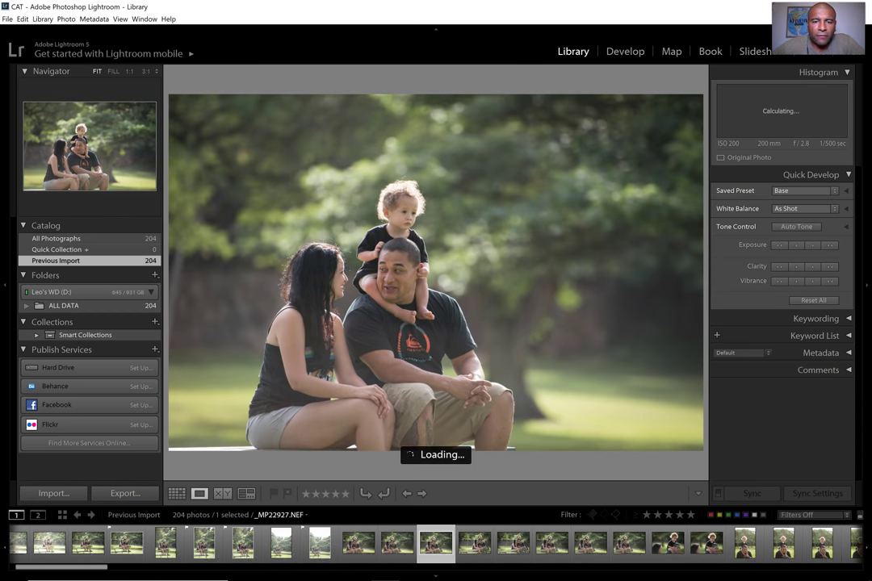
key(Right)
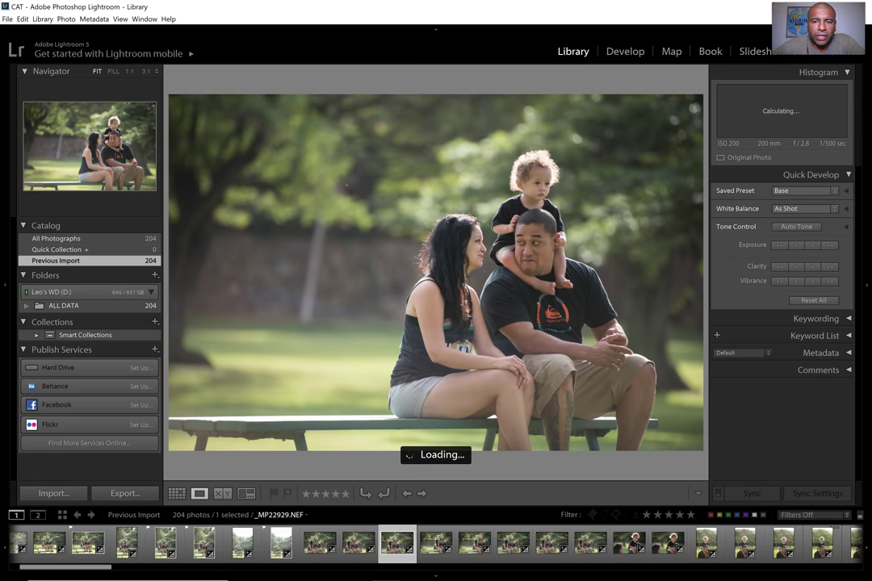
key(Left)
key(Right)
key(Left)
key(Left)
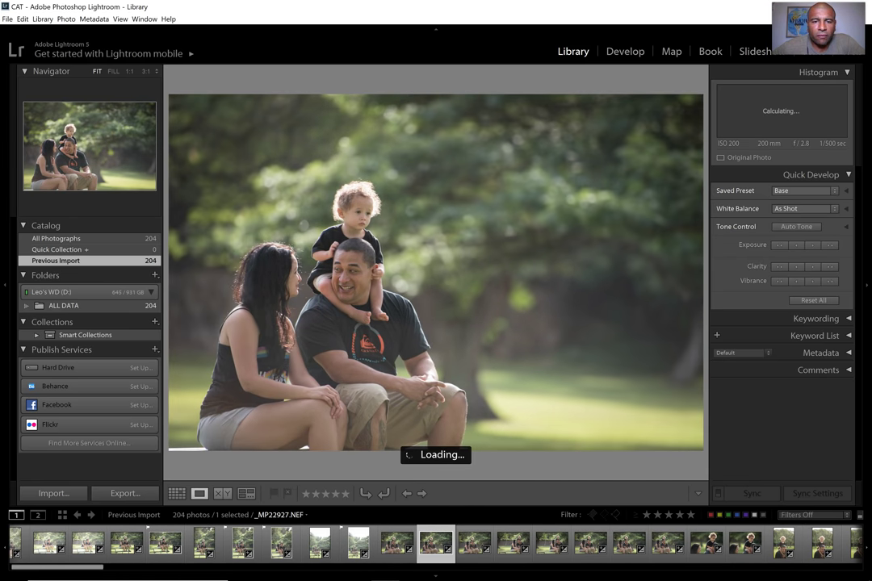
key(p)
Compare the similar horizontal bench shots around and after _MP22927.NEF, looking at expressions and framing
key(Right)
key(Right)
key(Right)
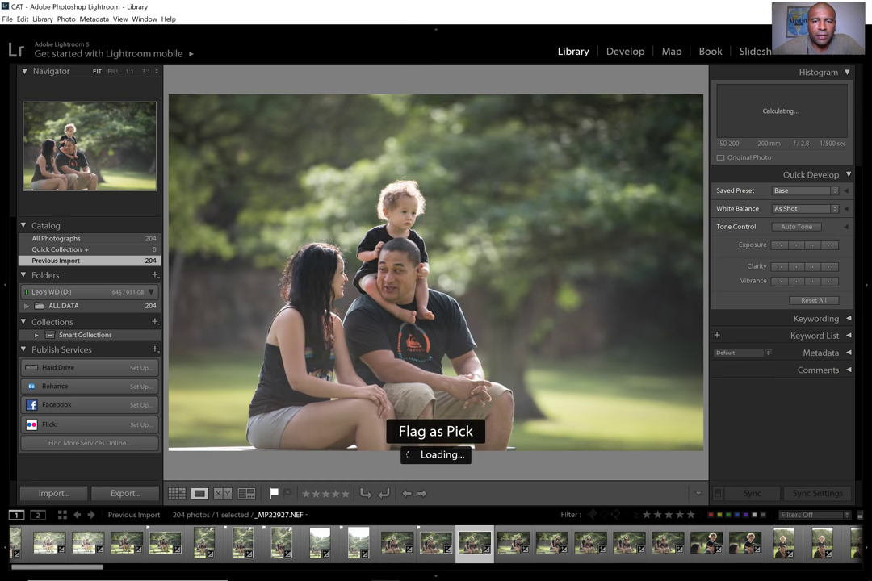
key(Right)
key(Right)
key(Right)
key(Right)
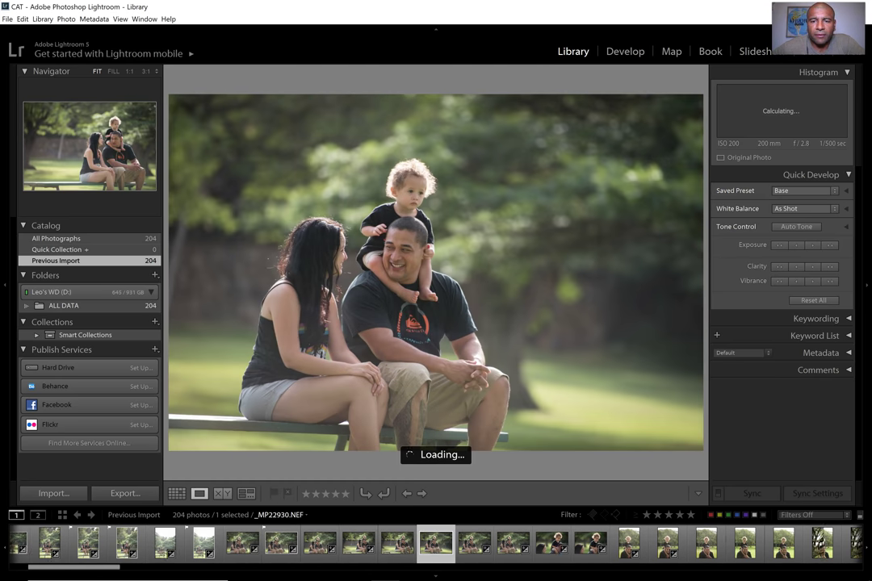
key(Left)
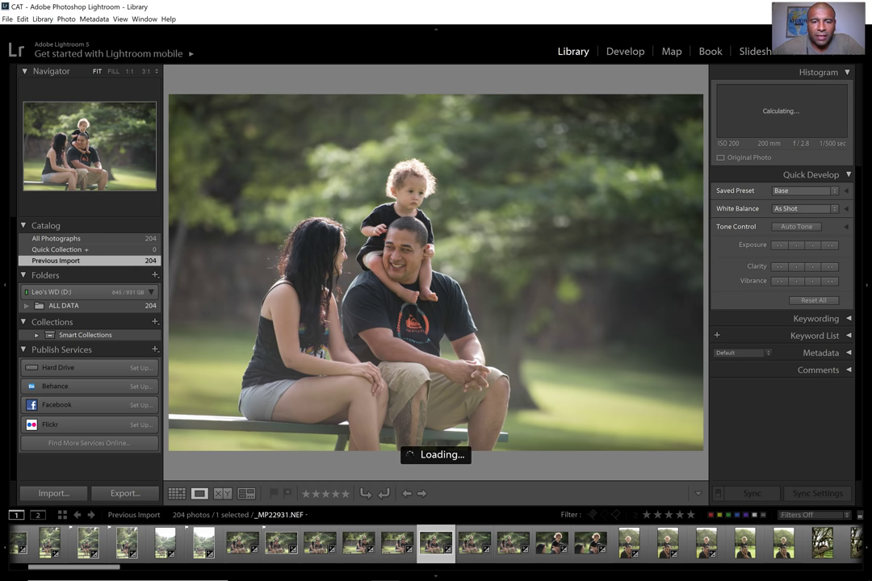
key(Left)
key(Left)
key(Left)
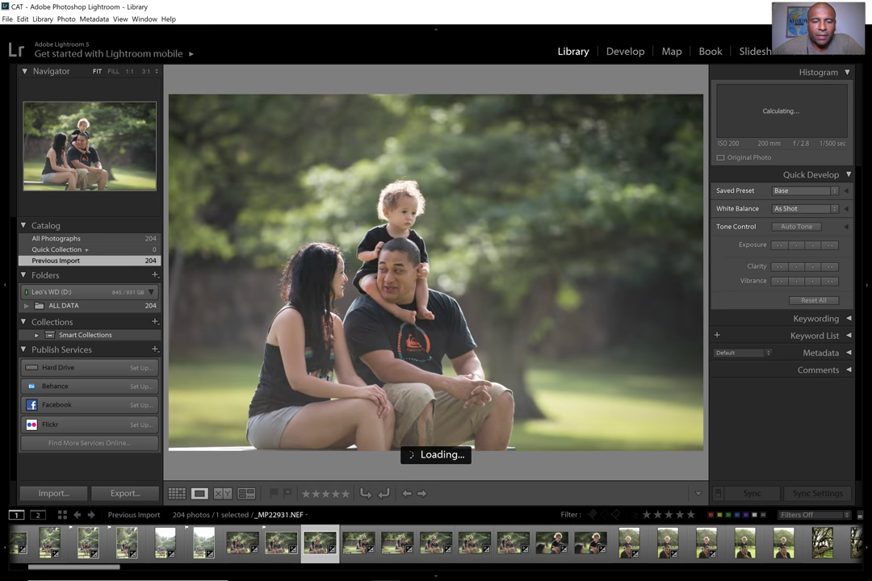
key(Left)
key(Left)
key(Right)
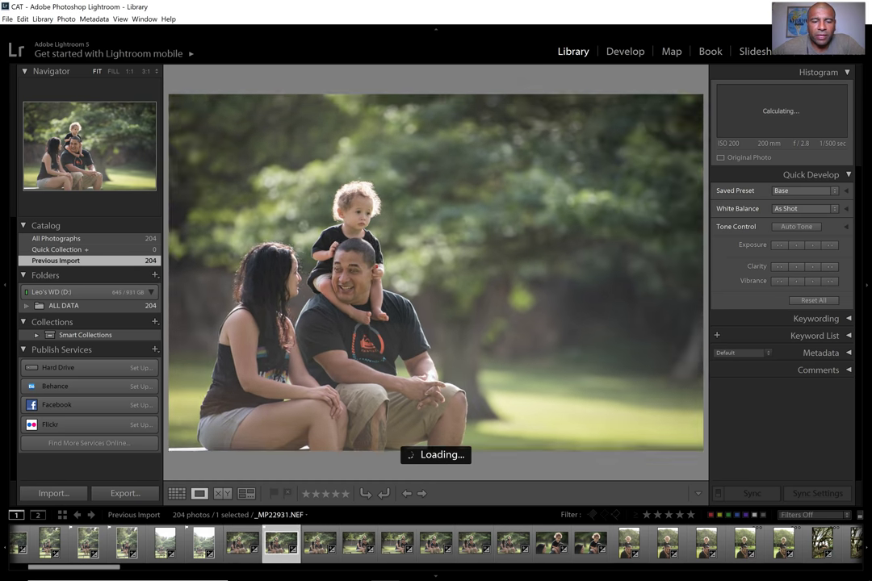
key(Left)
key(Left)
key(Left)
key(Left)
key(Right)
key(Right)
key(Right)
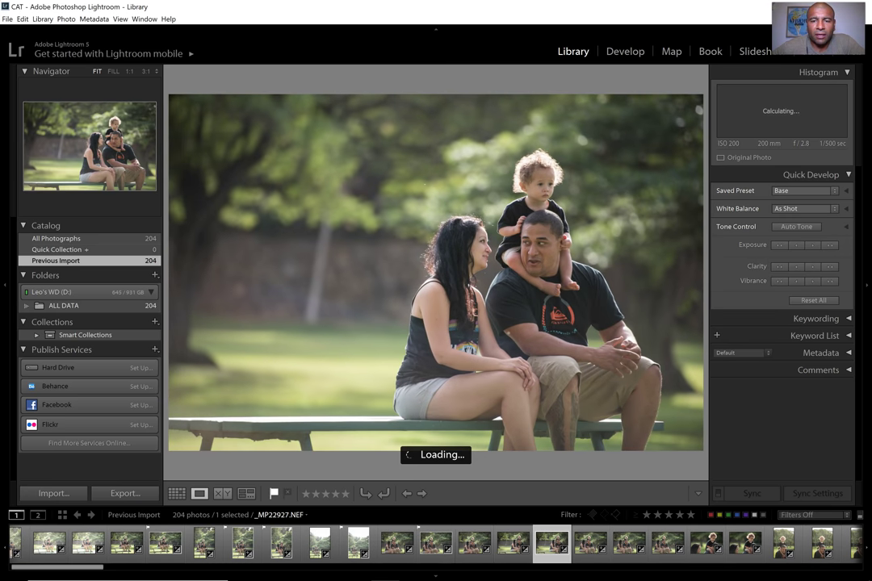
Check the last horizontal bench shots and flag _MP22931.NEF as a pick, advancing to the following photo
key(Right)
key(Right)
key(Right)
key(Right)
key(Left)
key(Left)
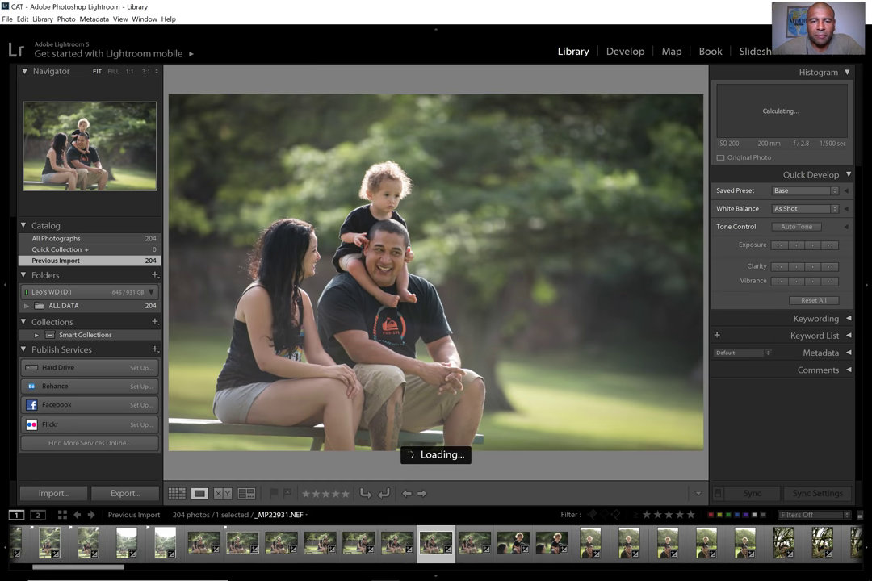
key(Right)
key(shift+p)
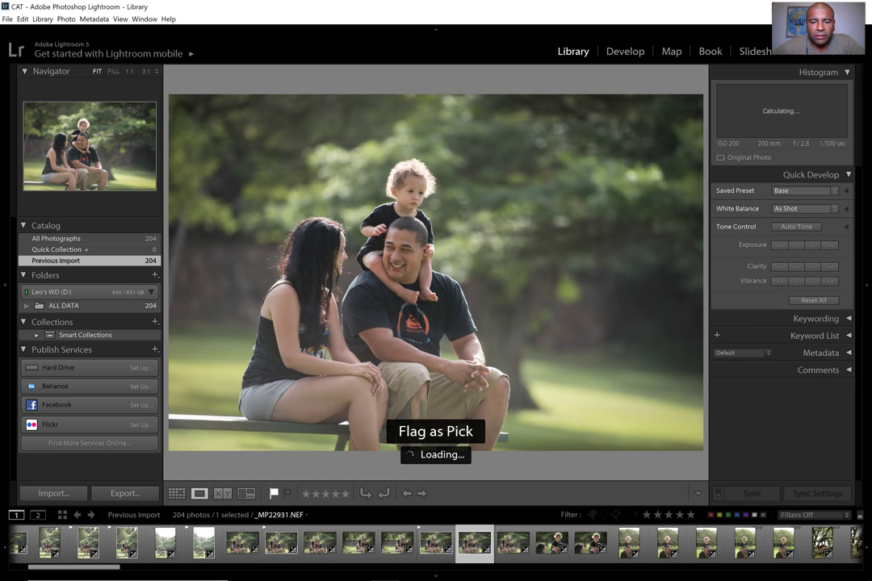
Review the shots after _MP22931.NEF and flag the vertical shoulder-ride photo _MP22938.NEF as a pick, comparing it with the following frame
key(Right)
key(Right)
key(Right)
key(Right)
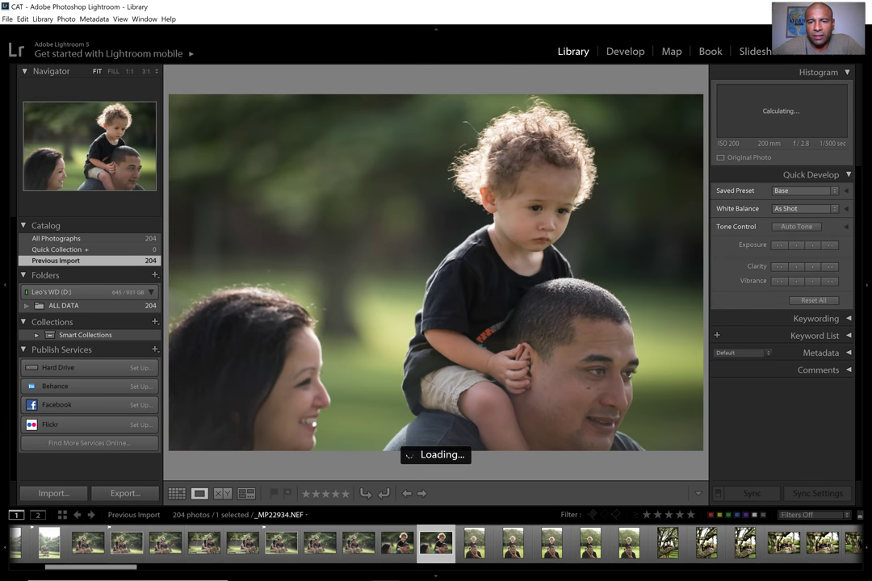
key(Right)
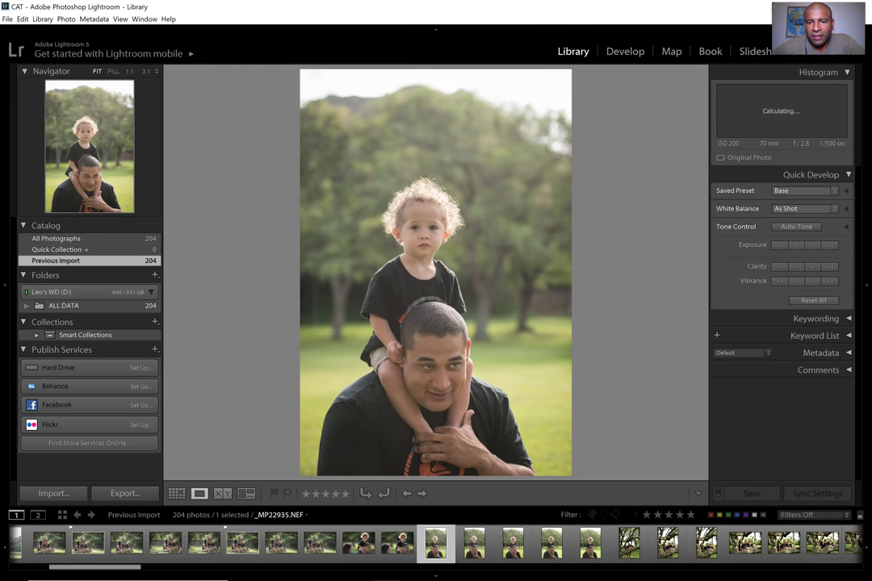
key(Left)
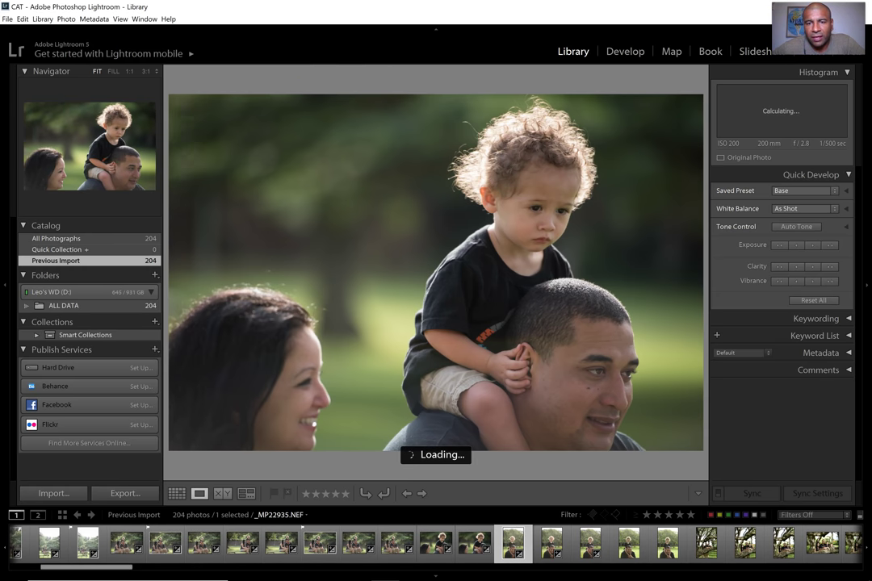
key(Right)
key(Right)
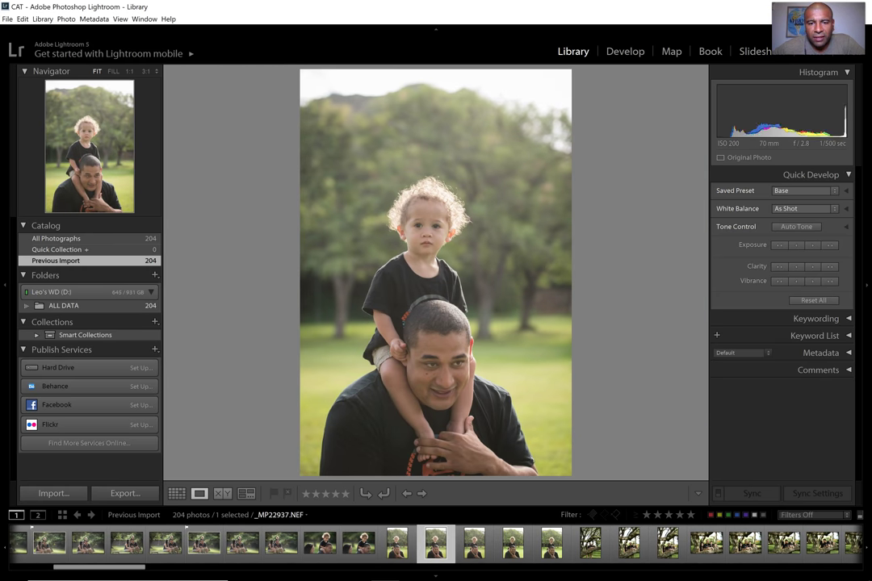
key(Right)
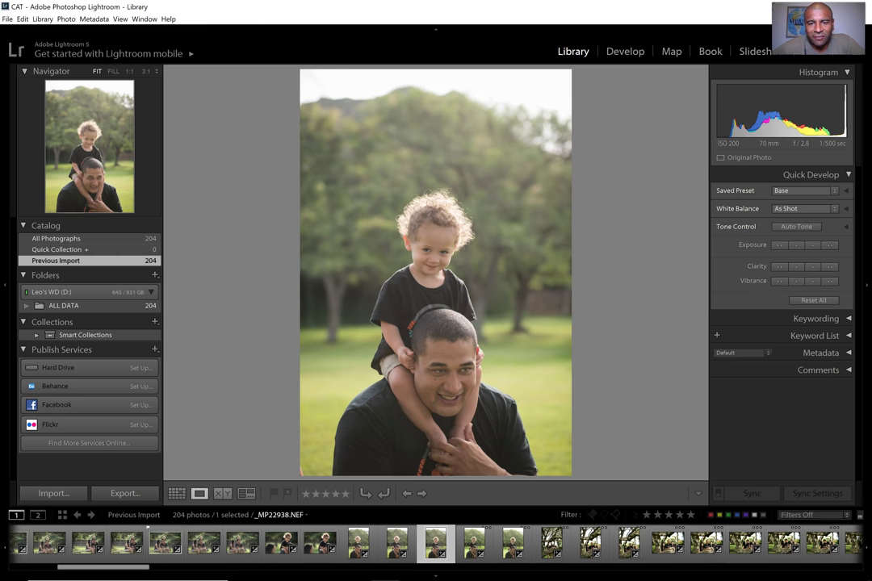
key(p)
key(Right)
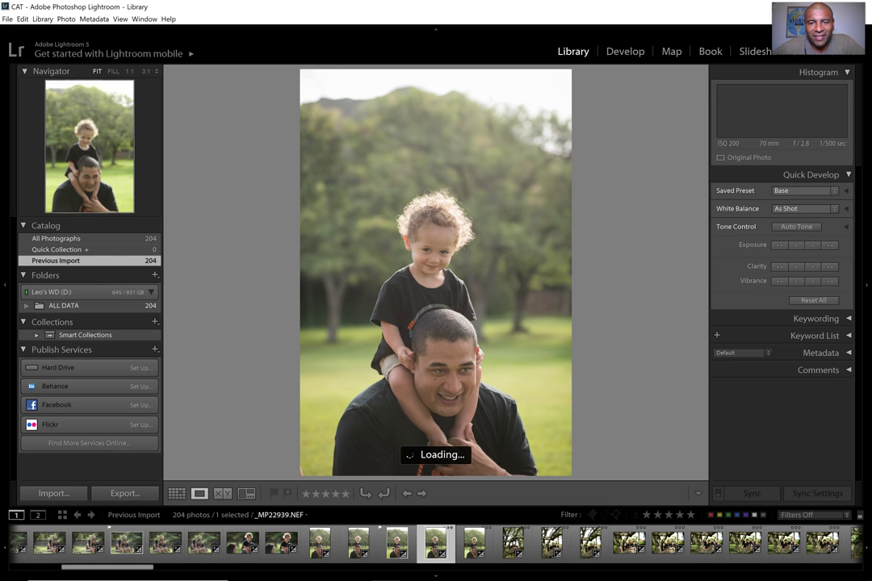
key(Left)
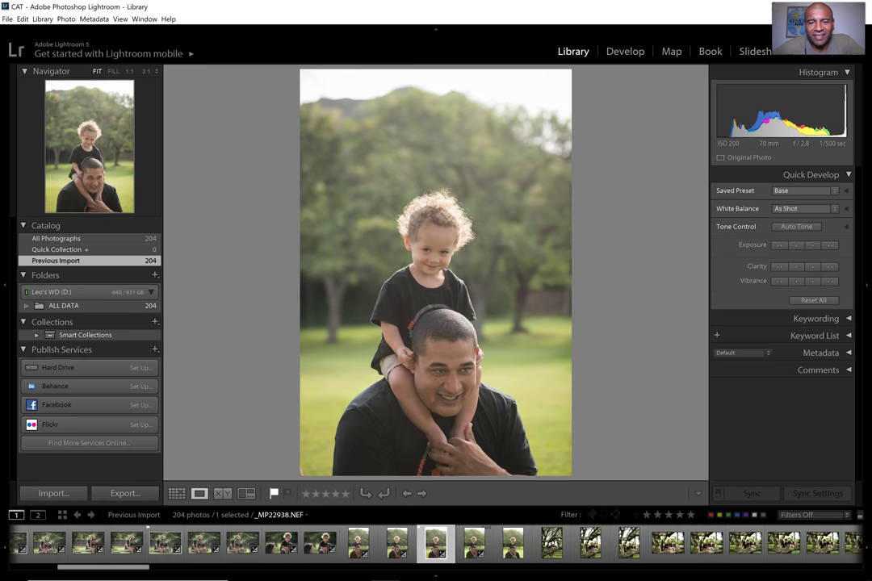
Check the remaining shoulder-ride shots, compare the vertical tree-branch photos and flag _MP22942.NEF as a pick
key(Right)
key(Right)
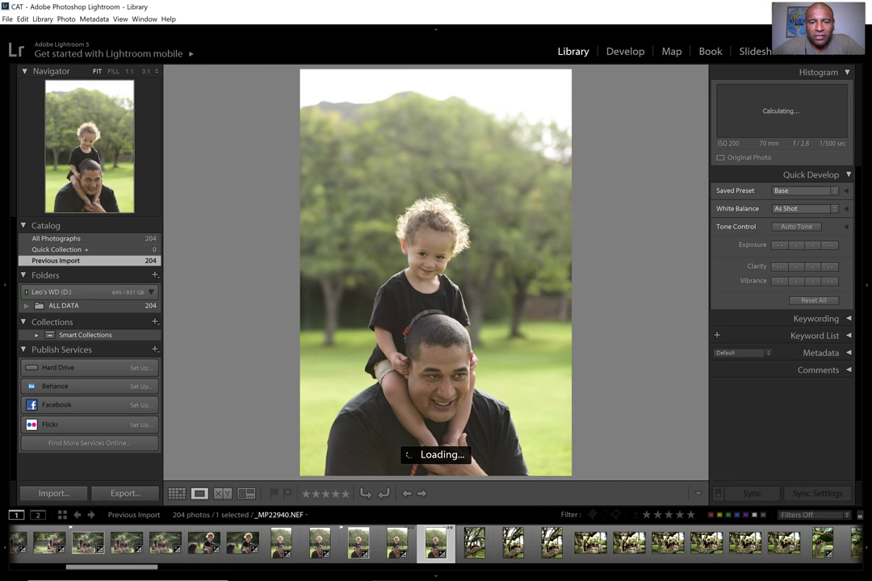
key(Right)
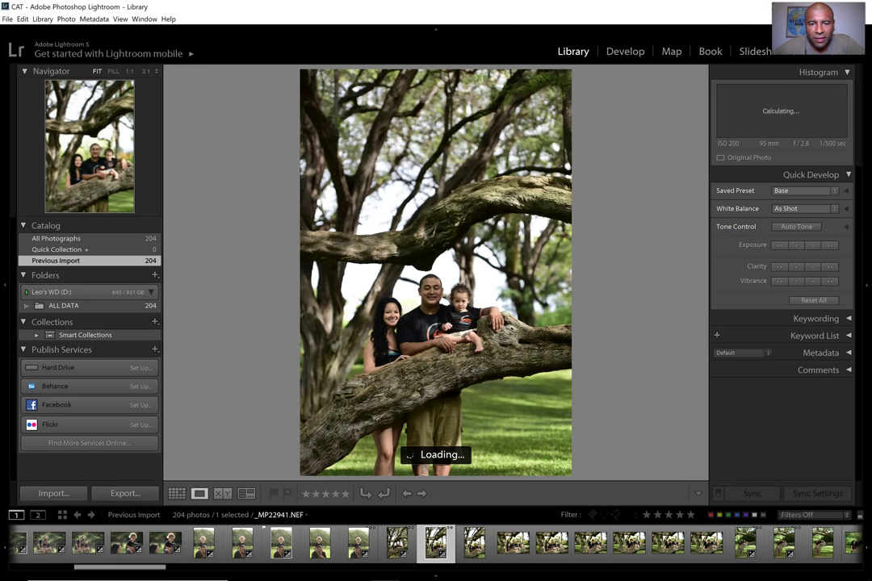
key(Left)
key(Right)
key(Right)
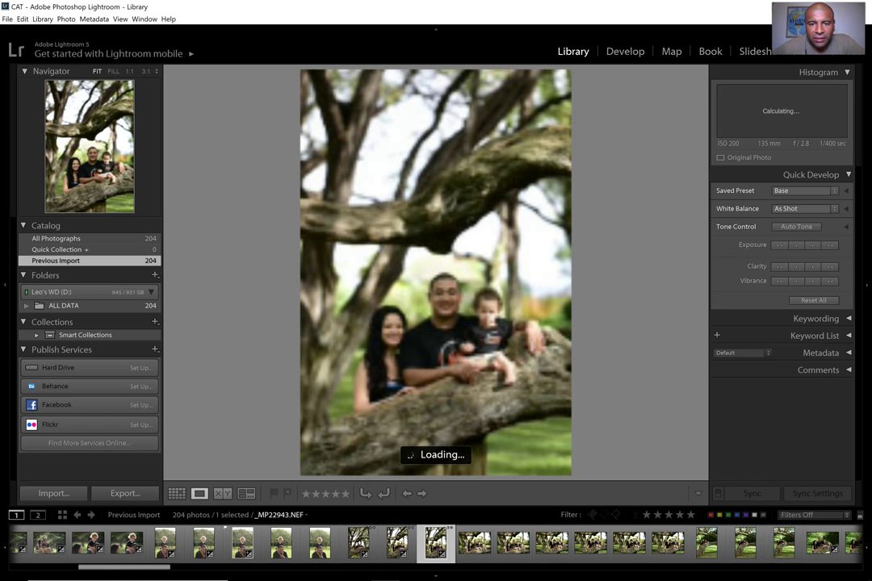
key(Right)
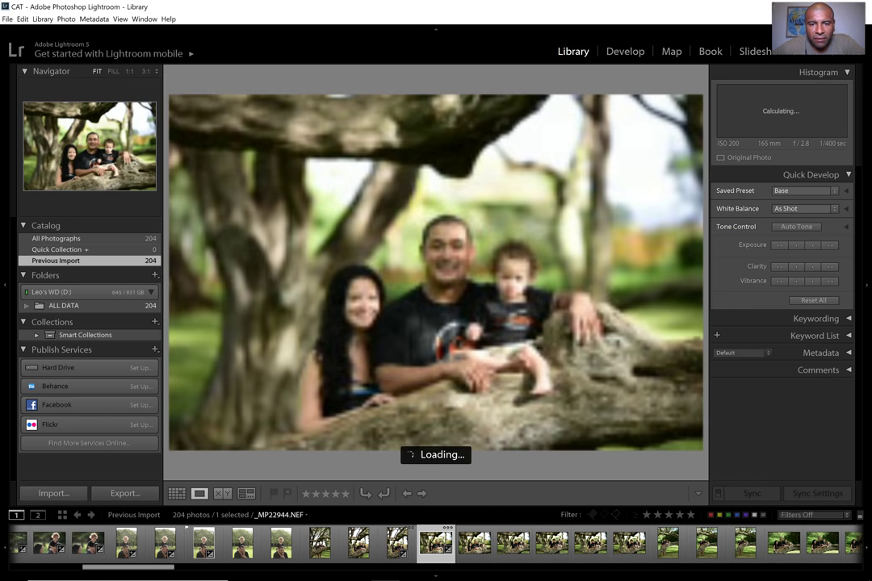
key(Left)
key(Left)
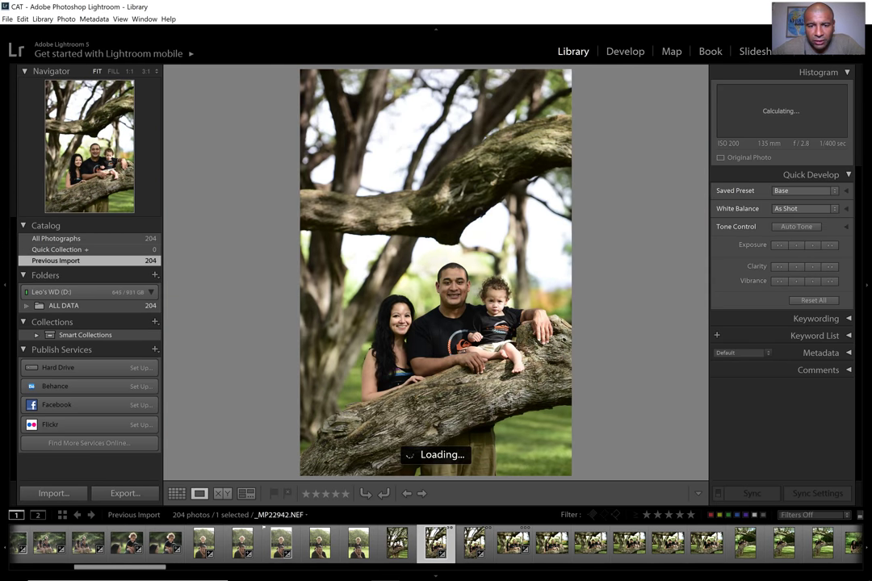
key(p)
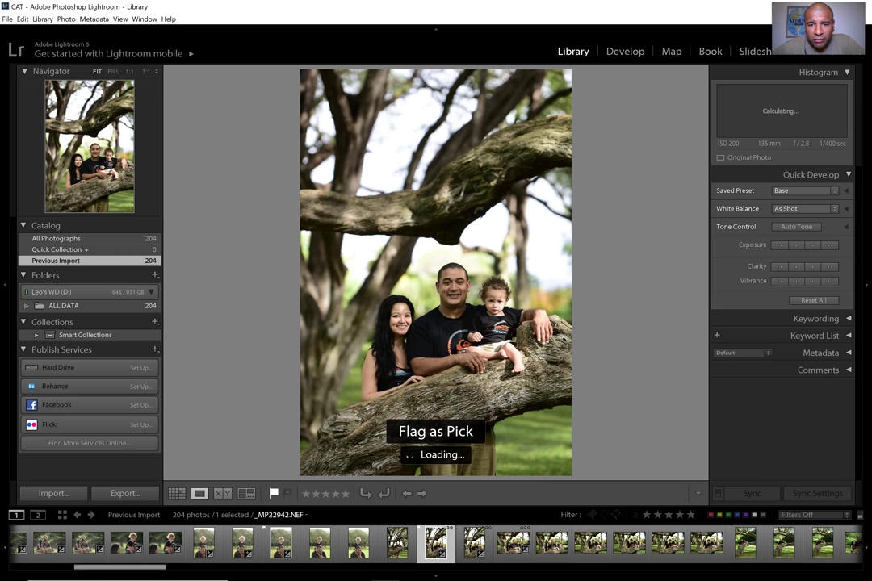
Compare the horizontal tree-branch photos of the family facing the camera and flag _MP22945.NEF as a pick
key(Right)
key(Right)
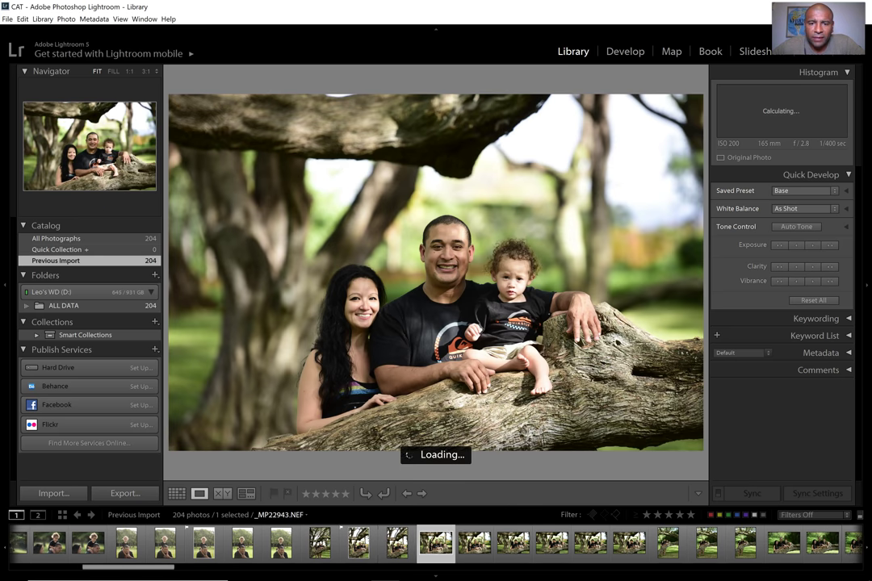
key(Right)
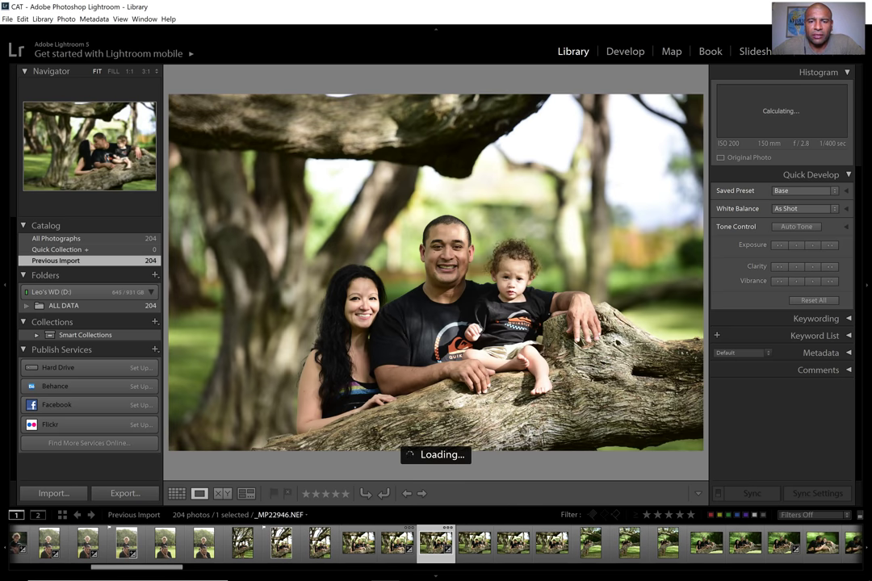
key(Left)
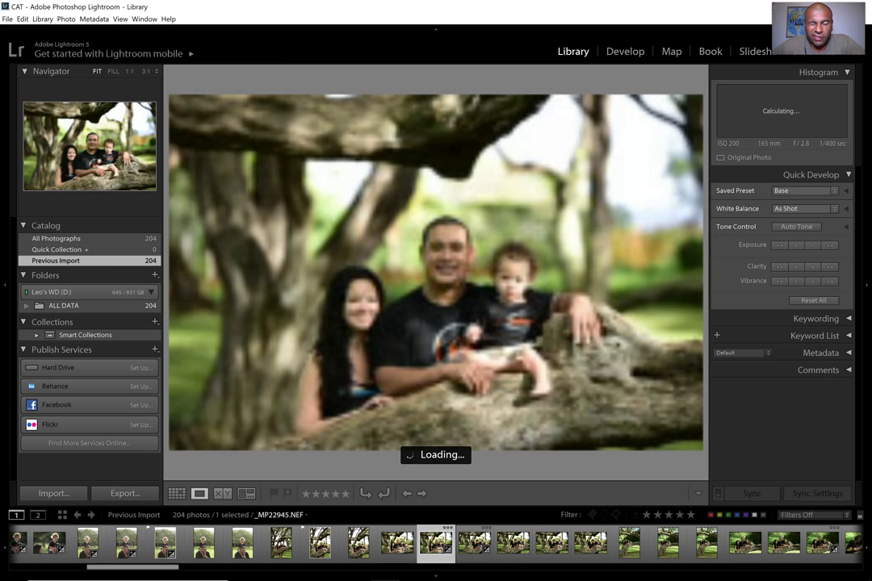
key(p)
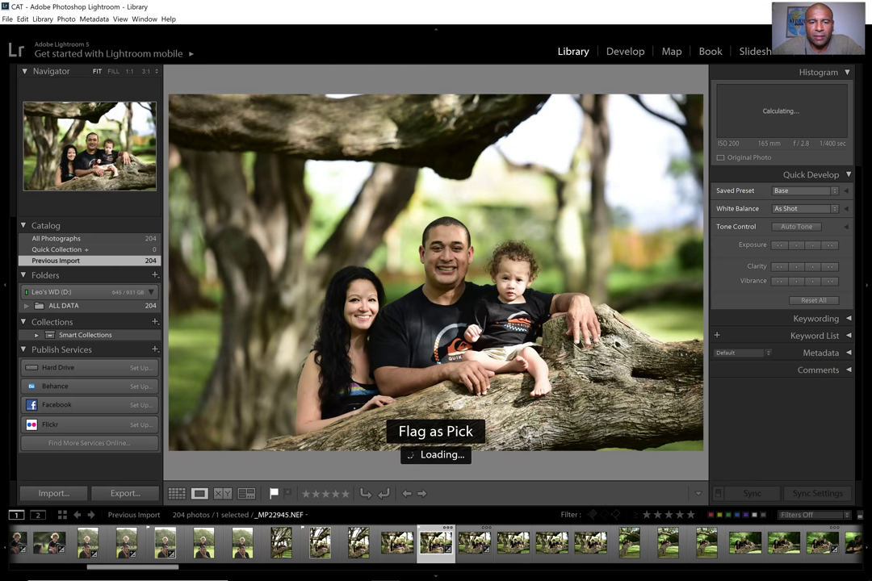
Compare the horizontal shots of the parents kissing by the branch and flag _MP22949.NEF as a pick
key(Right)
key(Right)
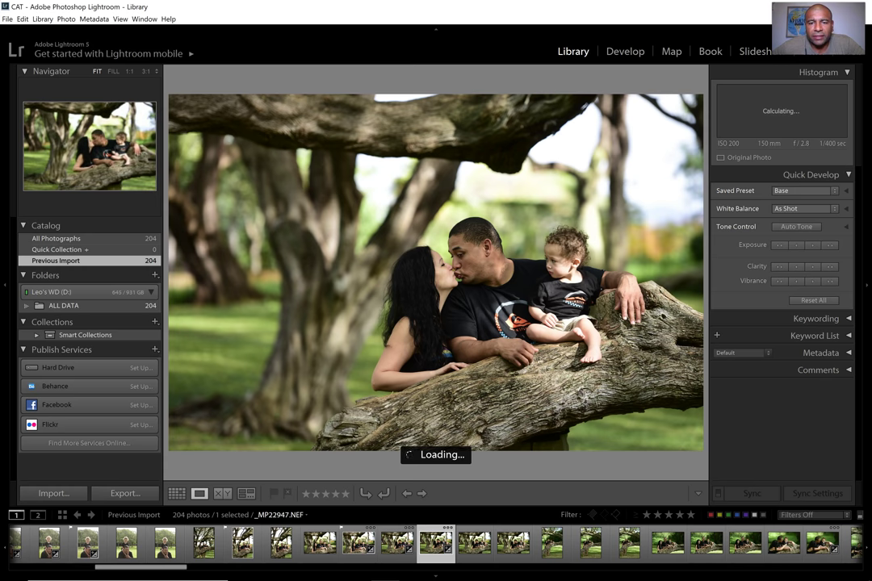
key(Right)
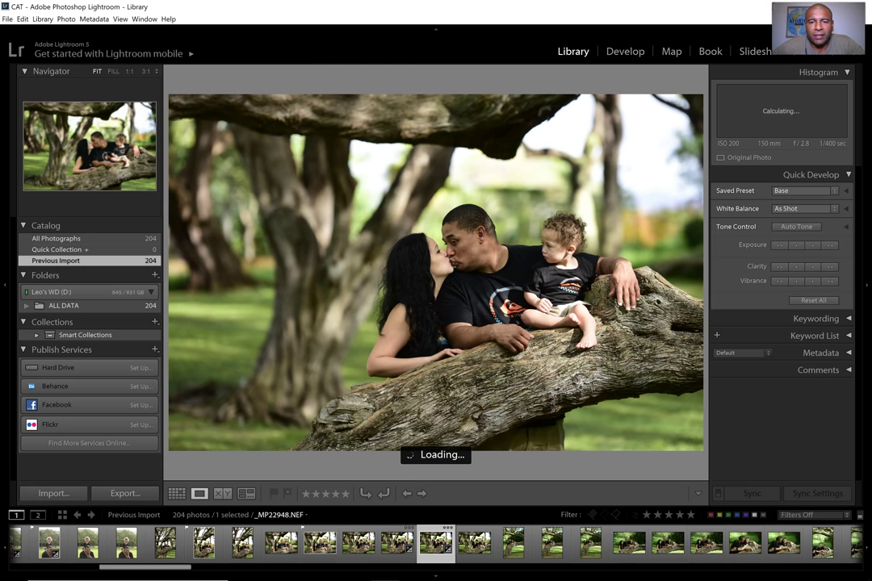
key(Right)
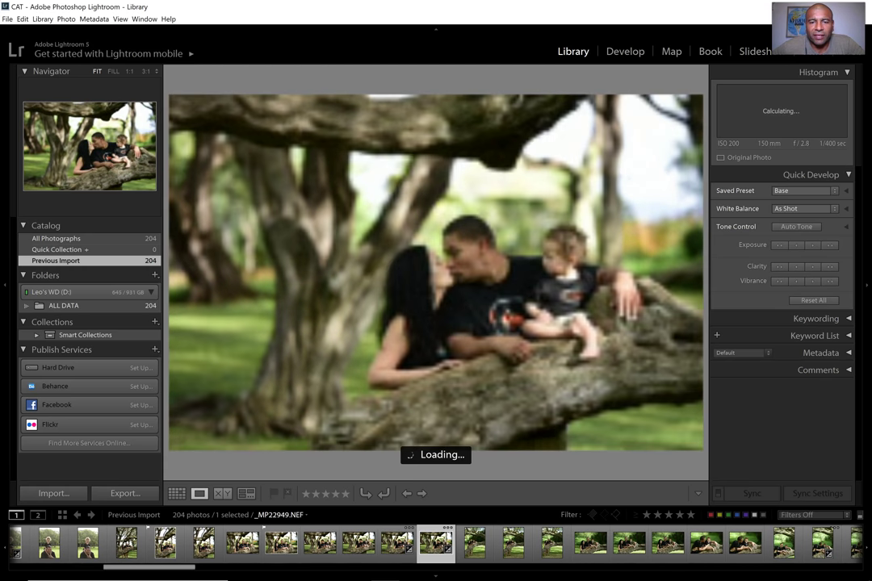
key(Right)
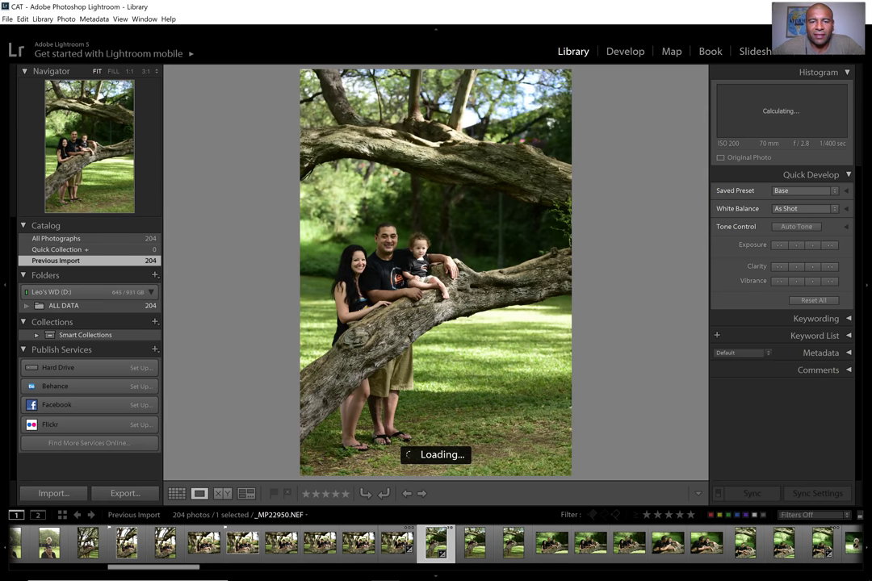
key(Left)
key(Left)
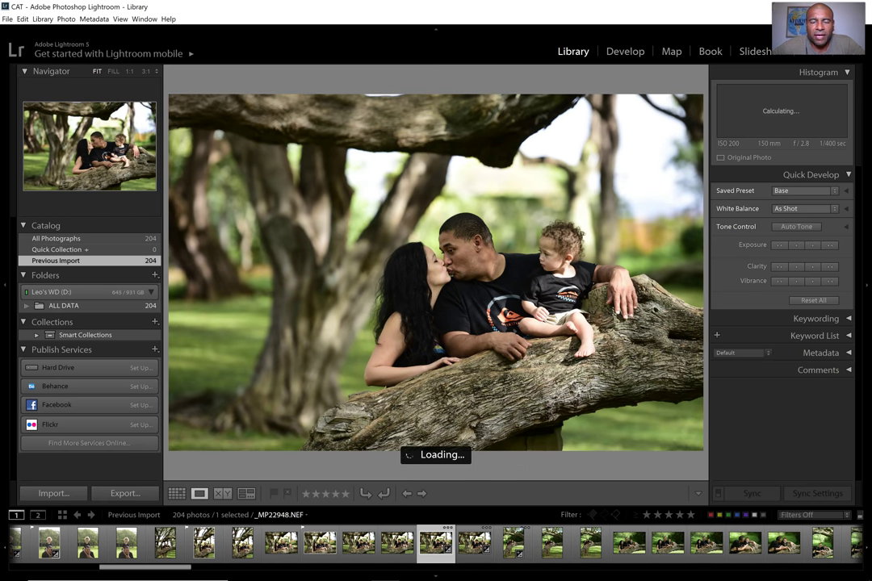
key(Right)
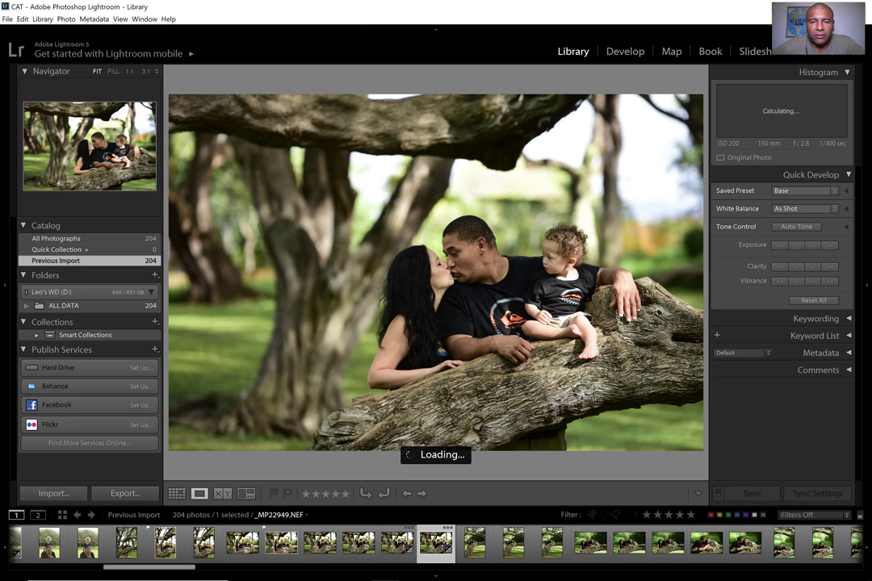
key(p)
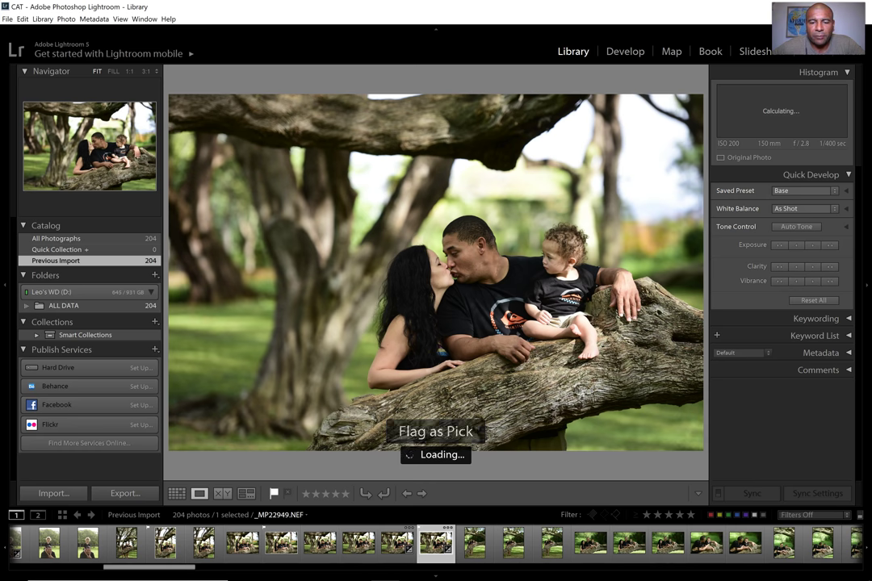
Compare the full-length vertical shots of the family behind the branch and flag _MP22952.NEF as a pick
key(Right)
key(Right)
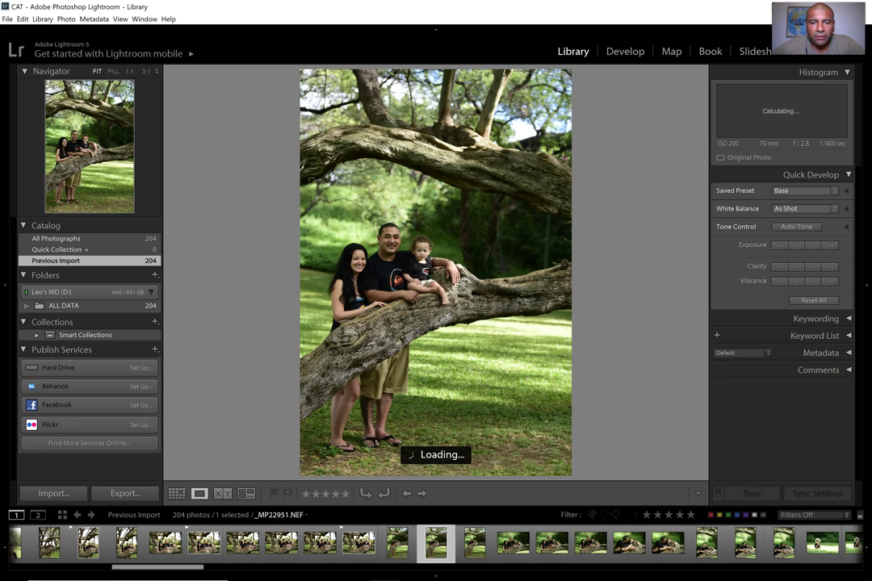
key(Right)
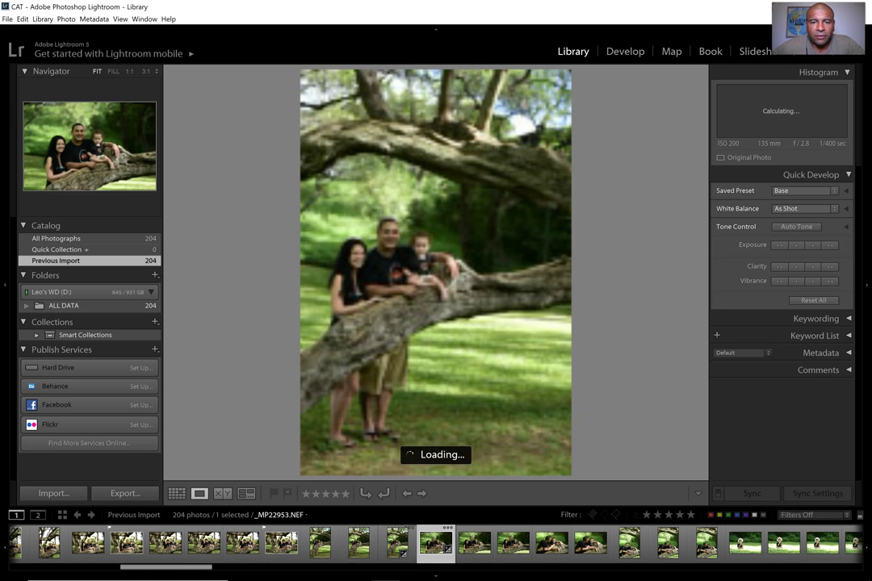
key(Left)
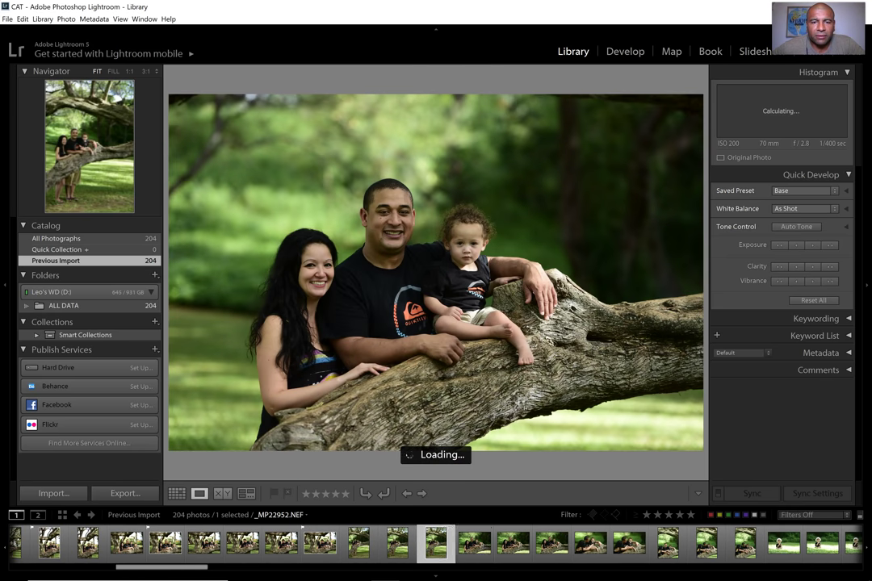
key(Right)
key(p)
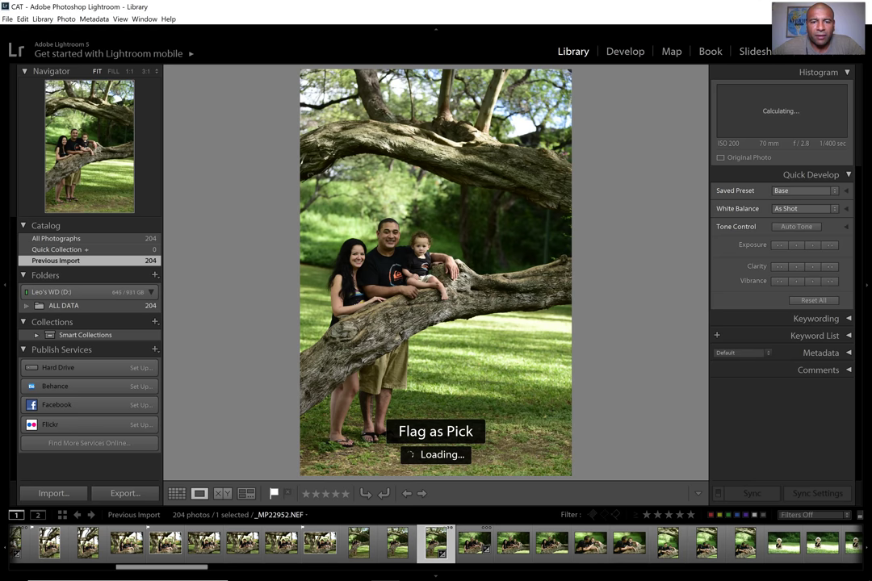
Compare the horizontal branch portraits against the green background and flag _MP22955.NEF as a pick
key(Right)
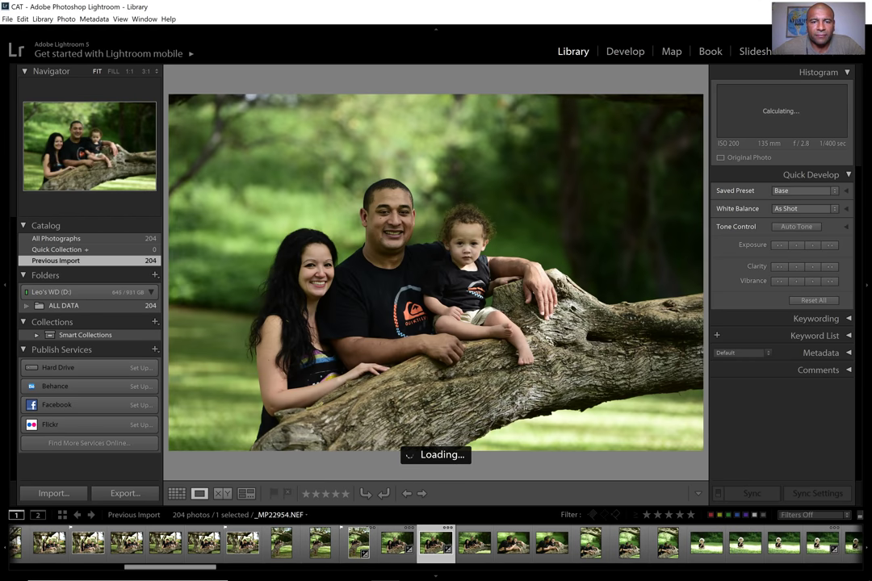
key(Right)
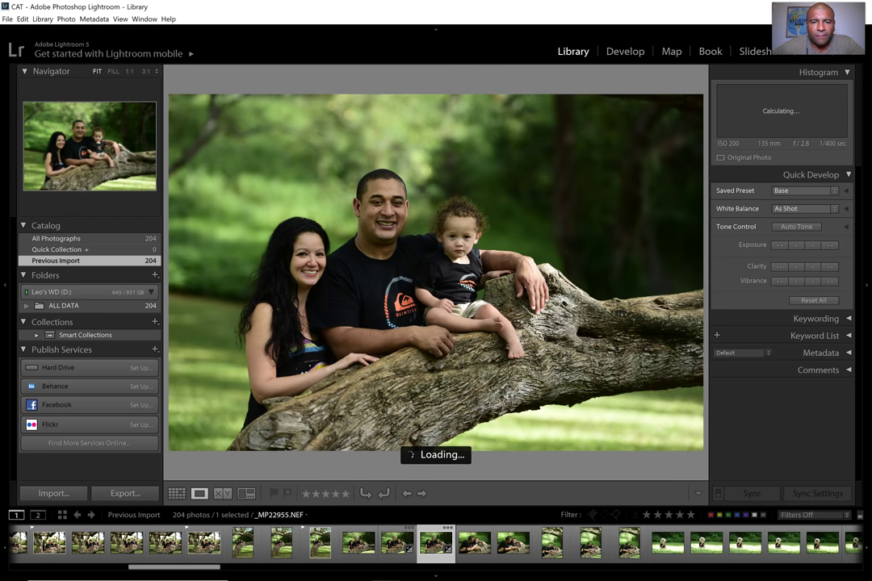
key(Right)
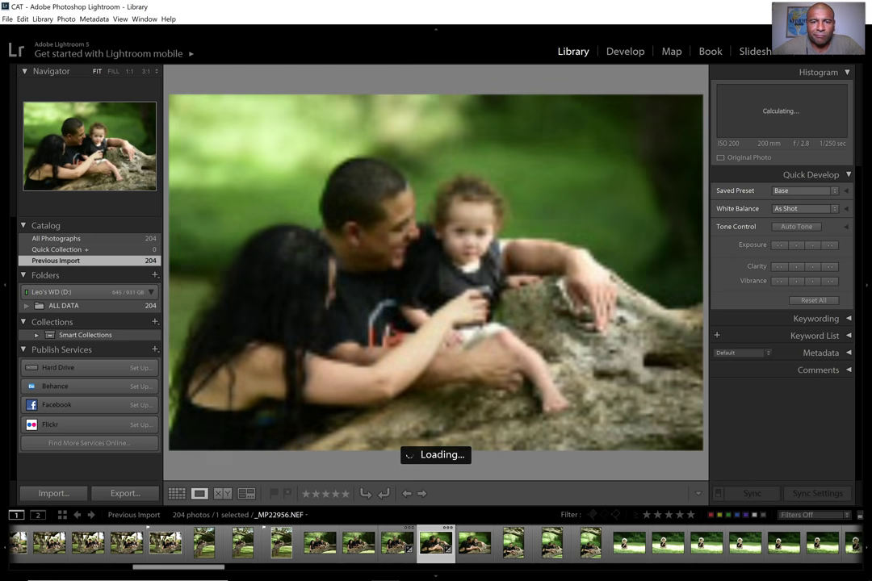
key(Left)
key(p)
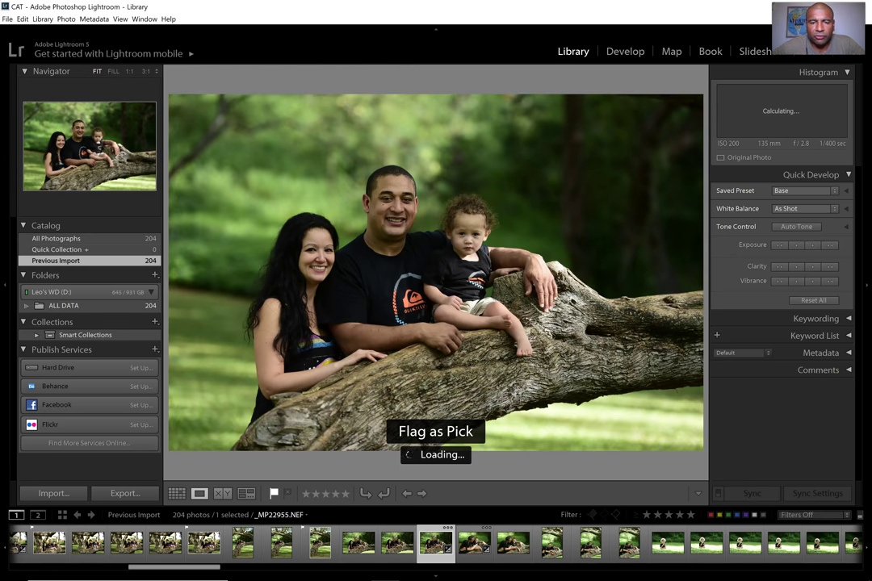
Compare the close-up horizontal shots of the parents embracing the toddler on the branch and flag _MP22957.NEF as a pick
key(Right)
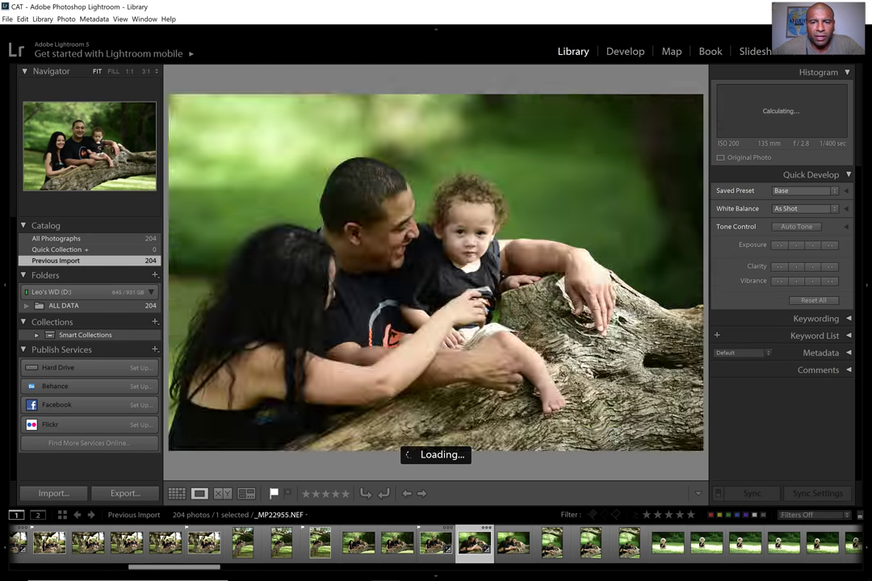
key(Right)
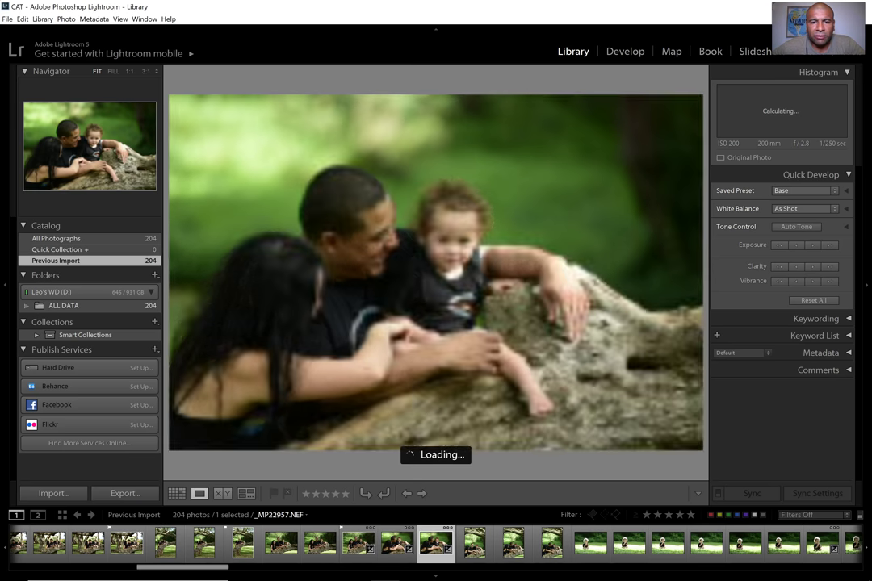
key(Left)
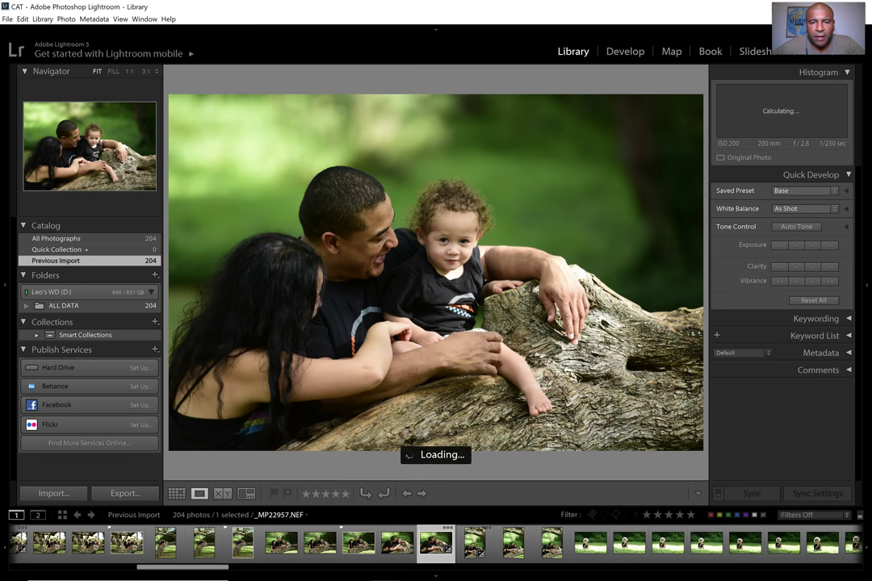
key(p)
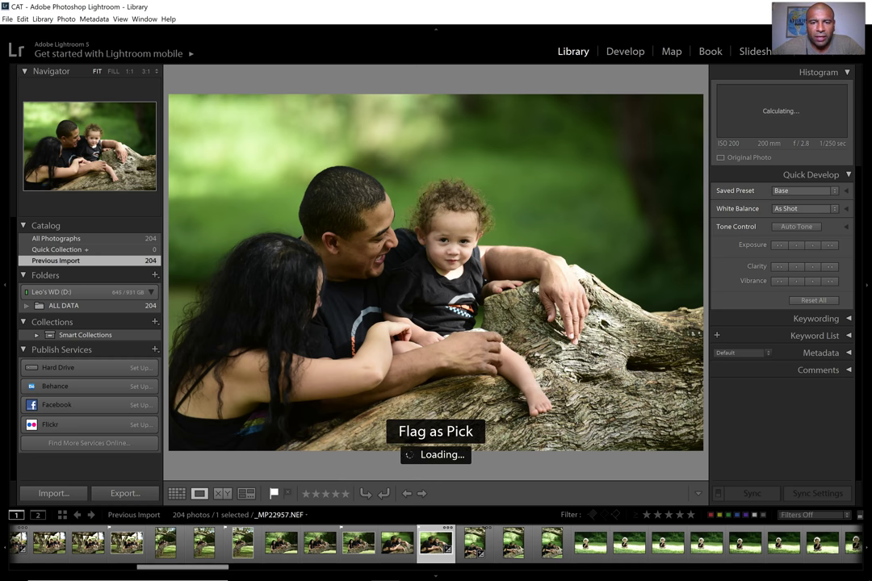
Compare the vertical shots of the family leaning on the branch and flag _MP22960.NEF as a pick
key(Right)
key(Right)
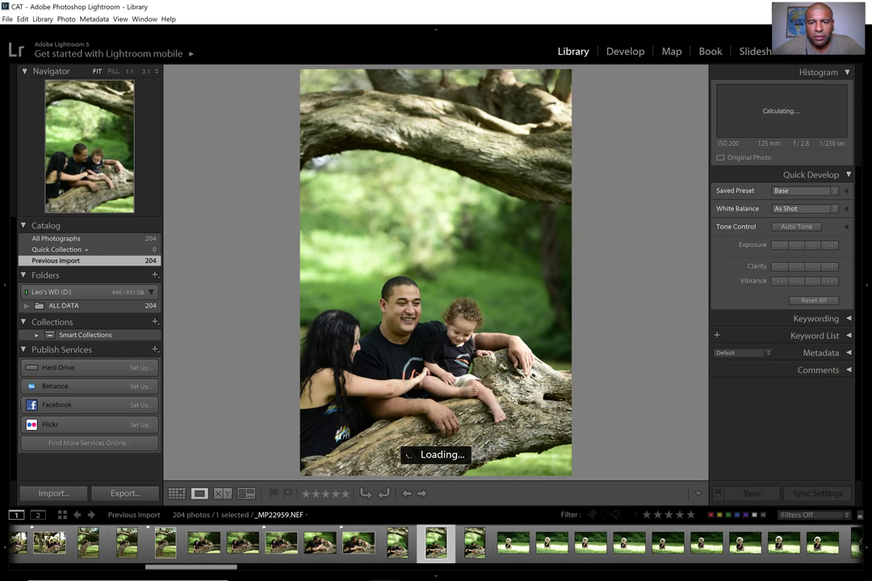
key(Right)
key(Right)
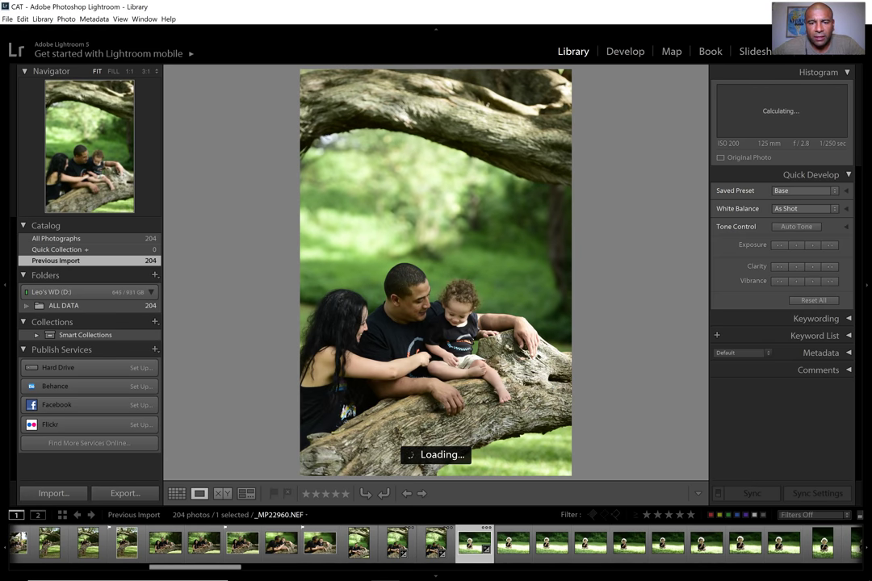
key(Left)
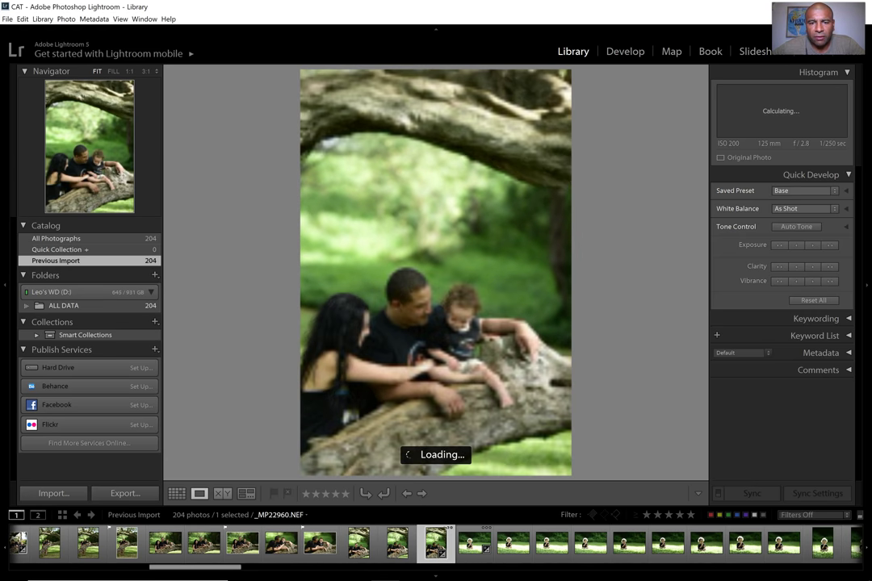
key(p)
Compare the first horizontal photos of the toddler sitting alone on the grass and flag _MP22962.NEF as a pick
key(Right)
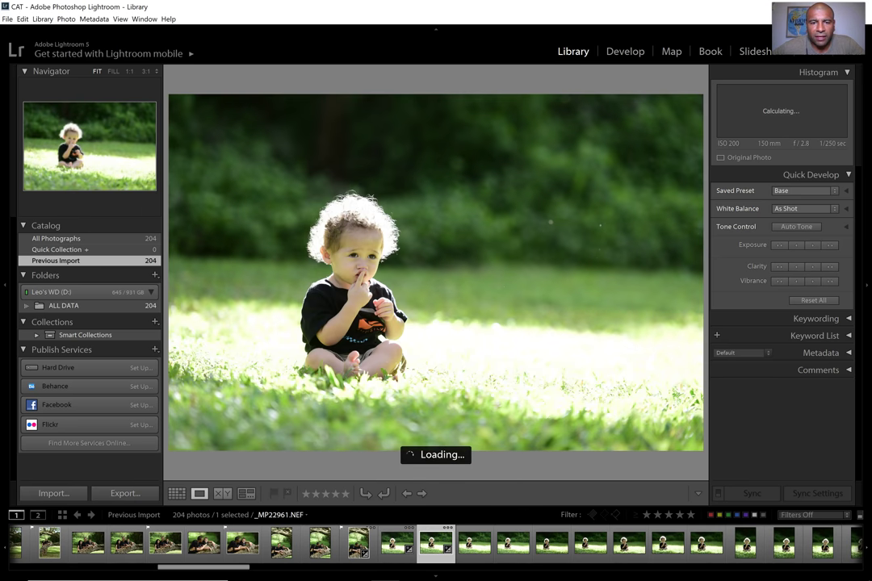
key(Right)
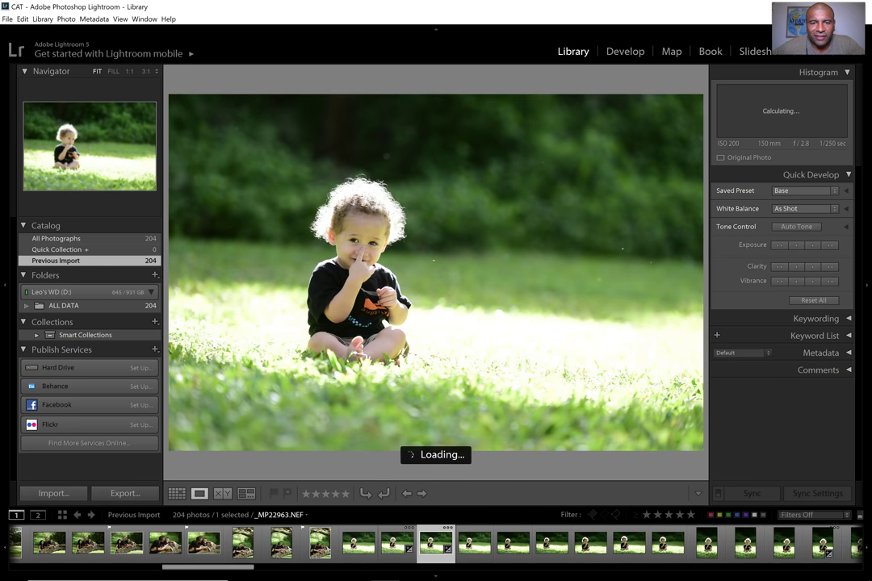
key(Left)
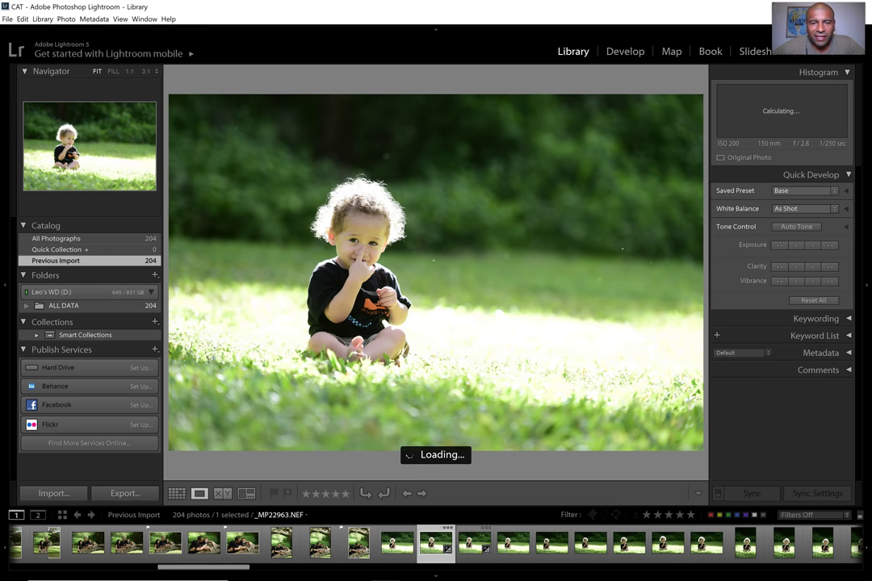
key(p)
Compare the following horizontal shots of the toddler with a finger in his mouth and flag _MP22966.NEF as a pick
key(Right)
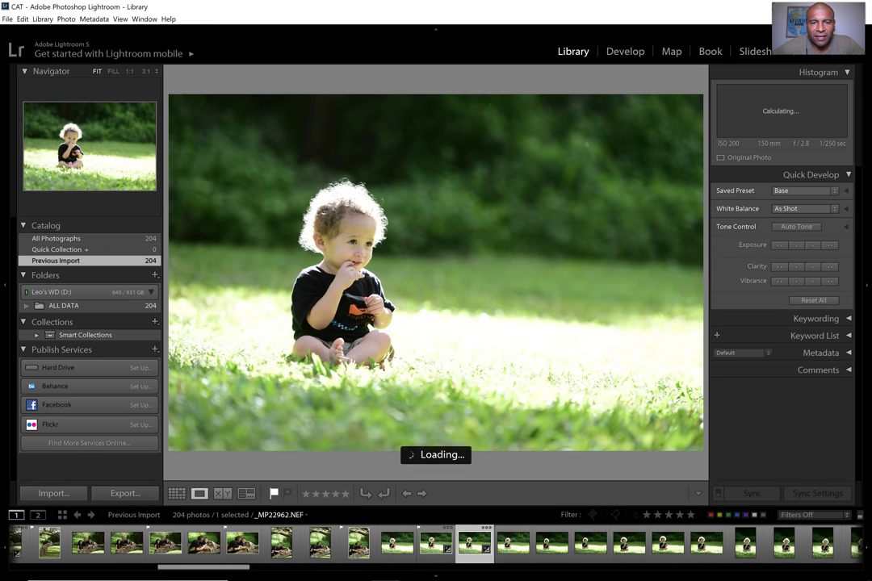
key(Right)
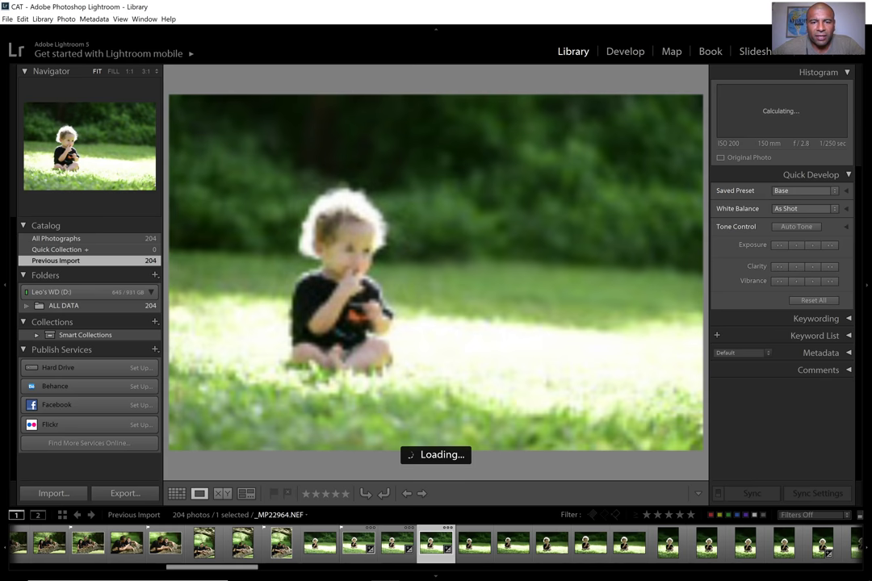
key(Right)
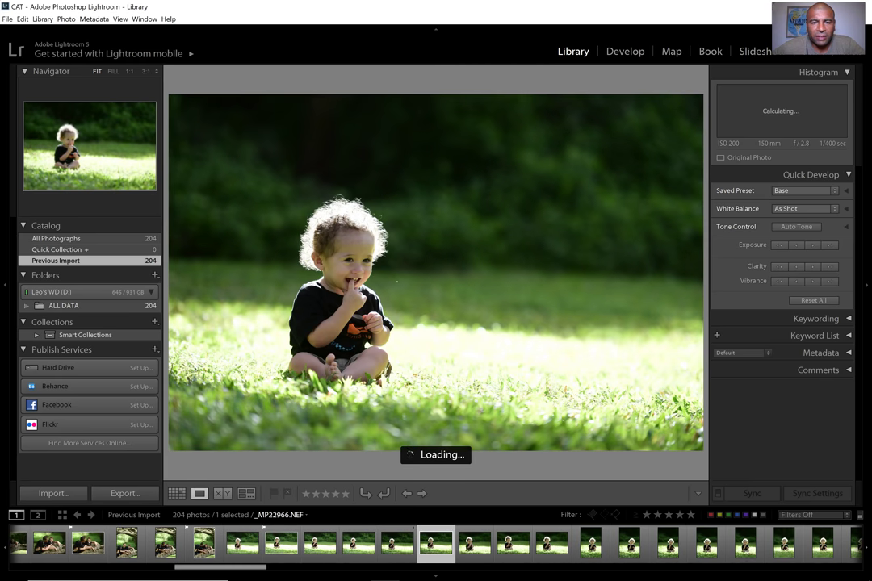
key(Right)
key(Left)
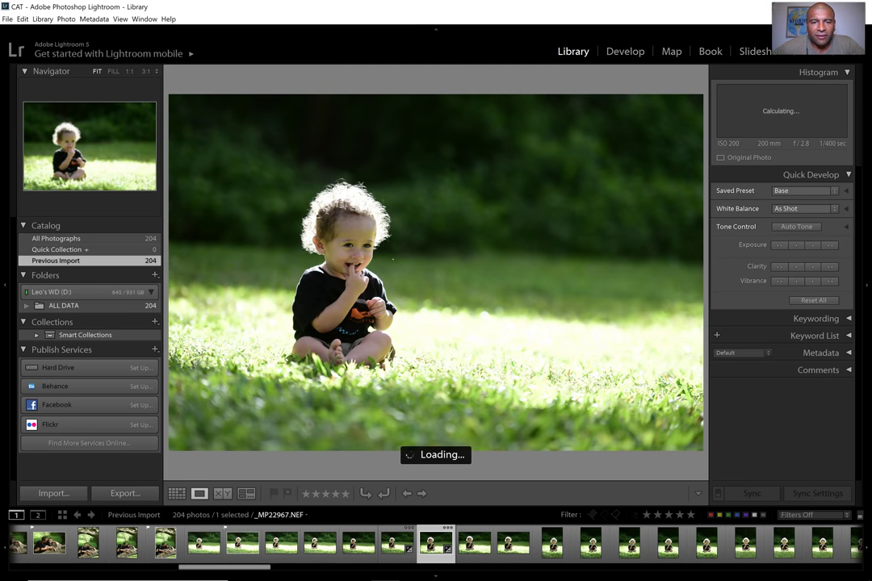
key(Right)
key(Left)
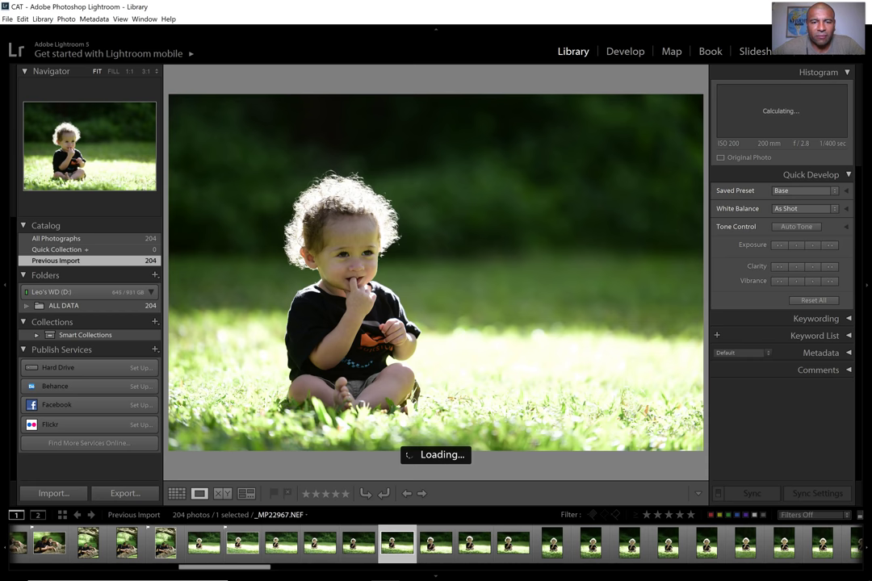
key(shift+p)
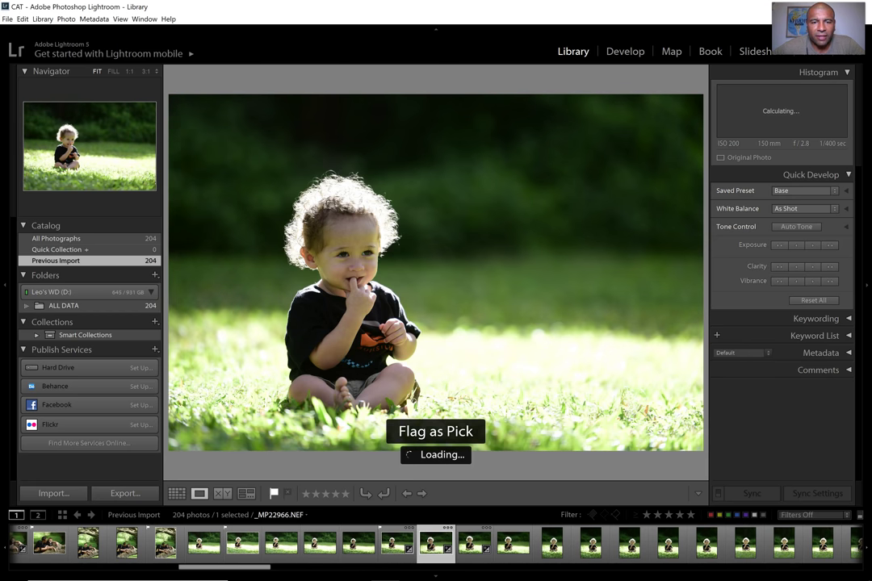
Compare the closer horizontal shots of the toddler facing the camera and flag _MP22969.NEF as a pick
key(Right)
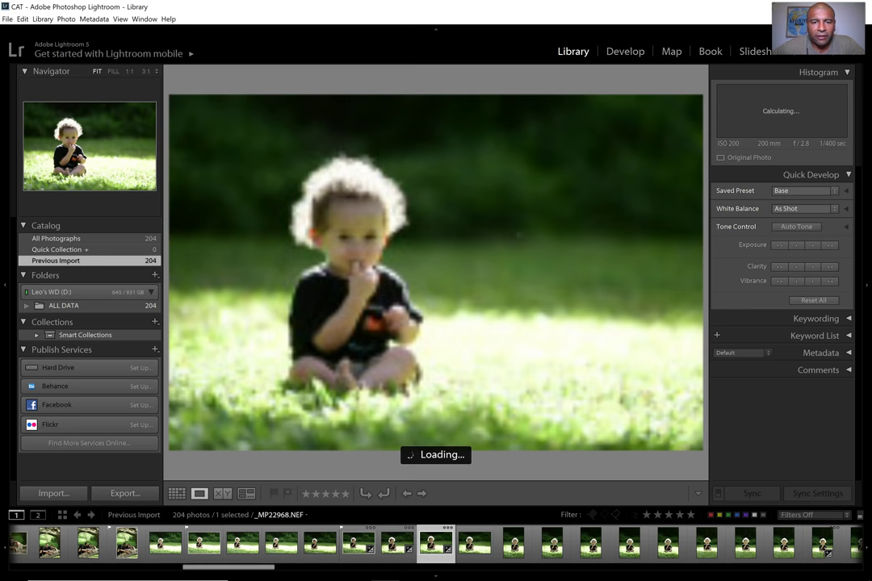
key(Right)
key(Right)
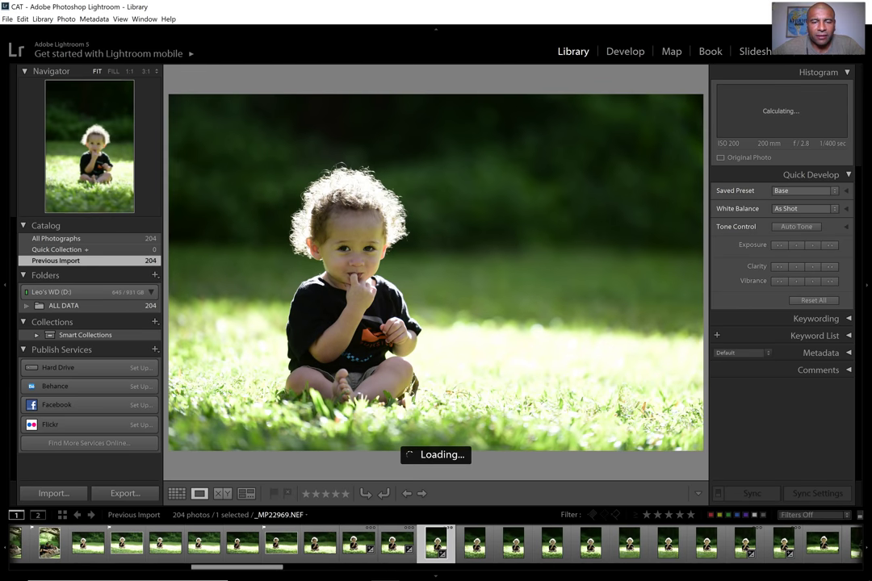
key(Right)
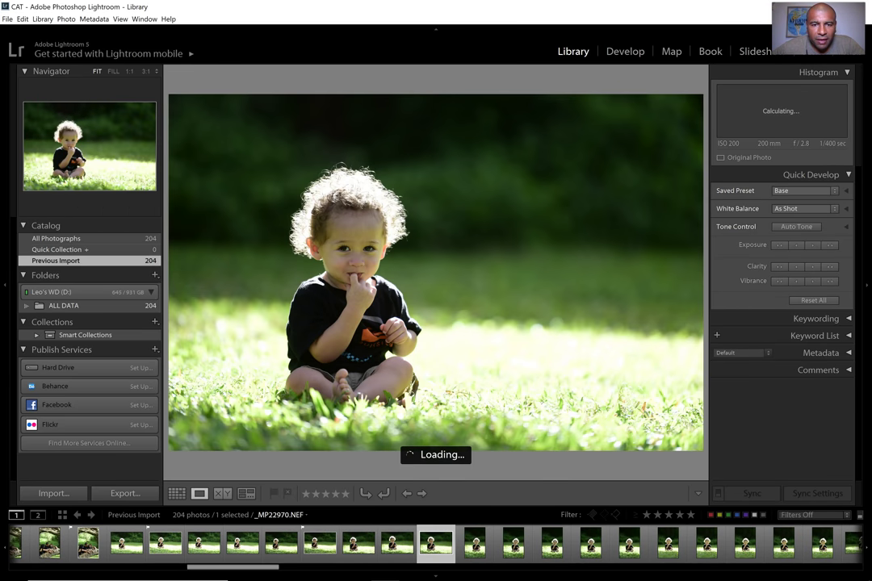
key(Left)
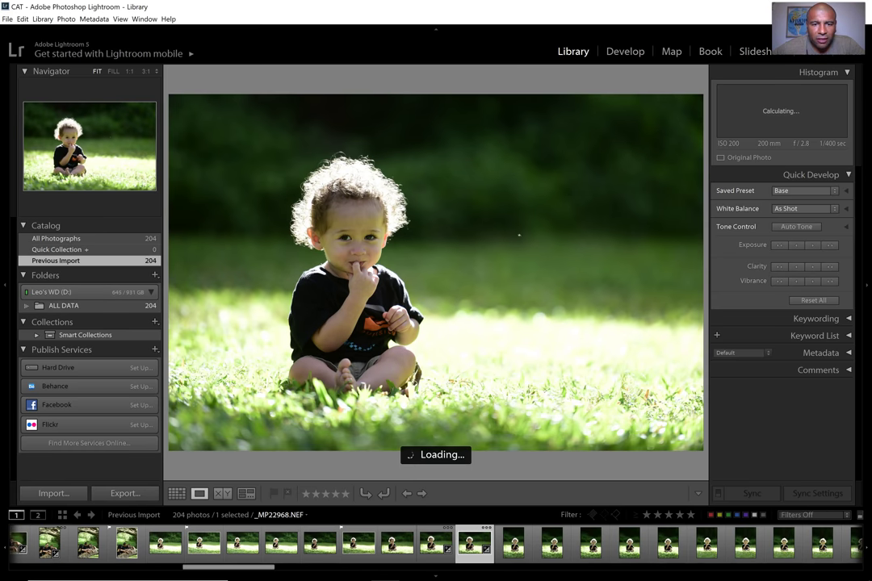
key(p)
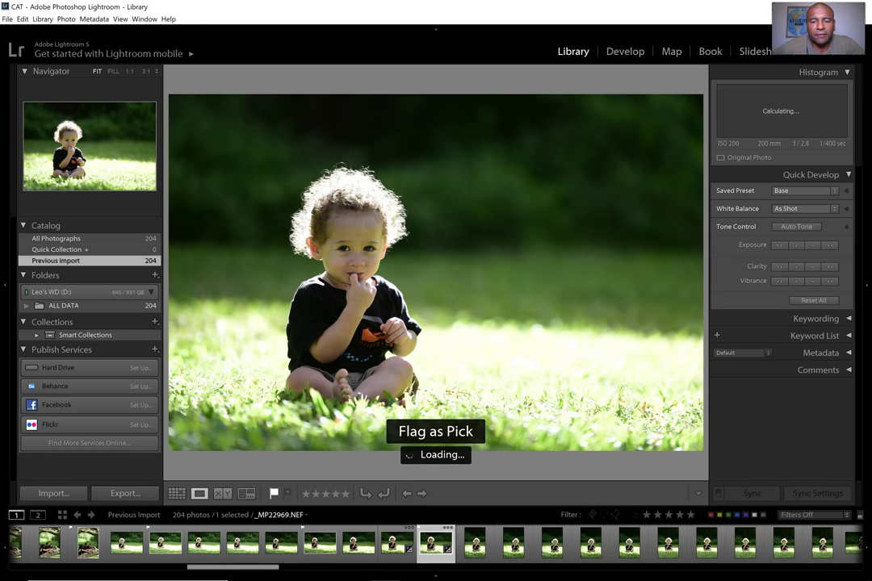
Compare the first vertical shots of the toddler on the grass and flag _MP22972.NEF as a pick
key(Right)
key(Right)
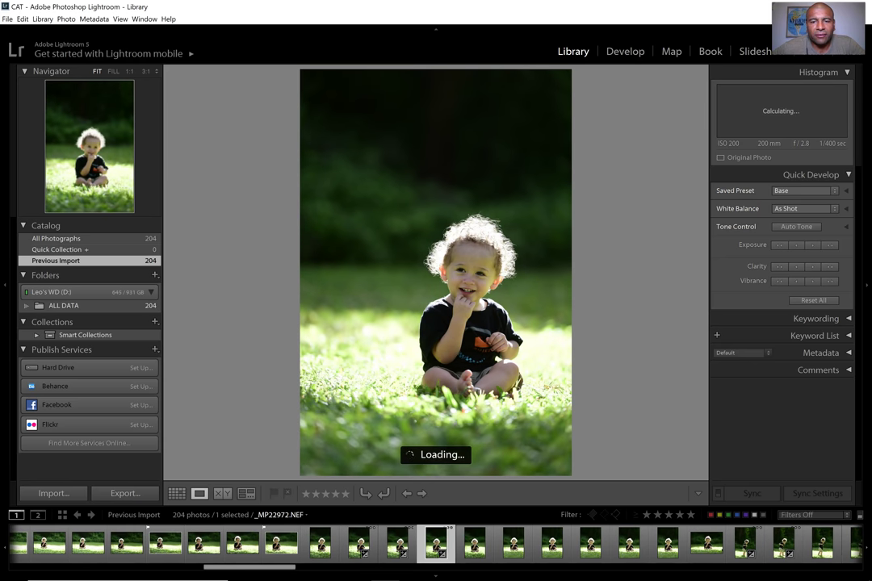
key(Right)
key(p)
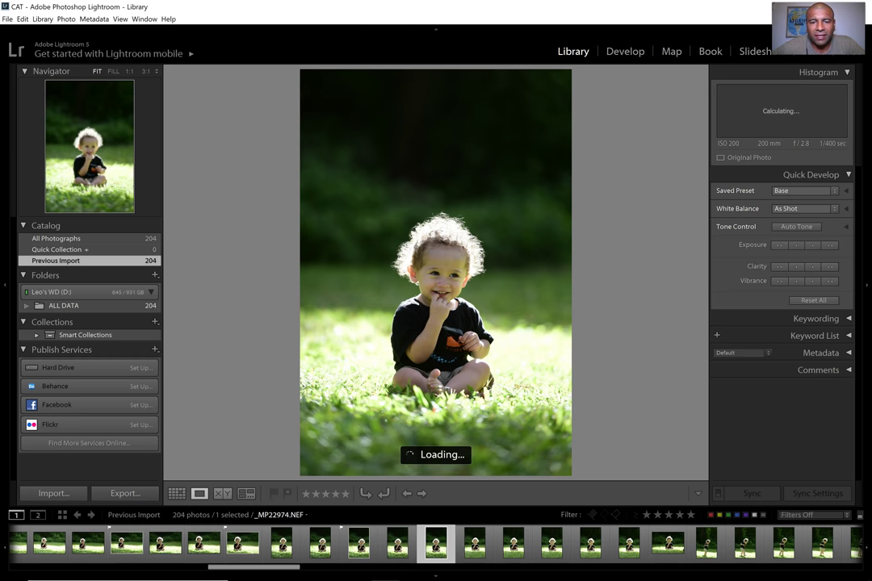
Compare the next vertical shots of the toddler, from smiling to looking into the camera, and flag _MP22977.NEF as a pick
key(Right)
key(Left)
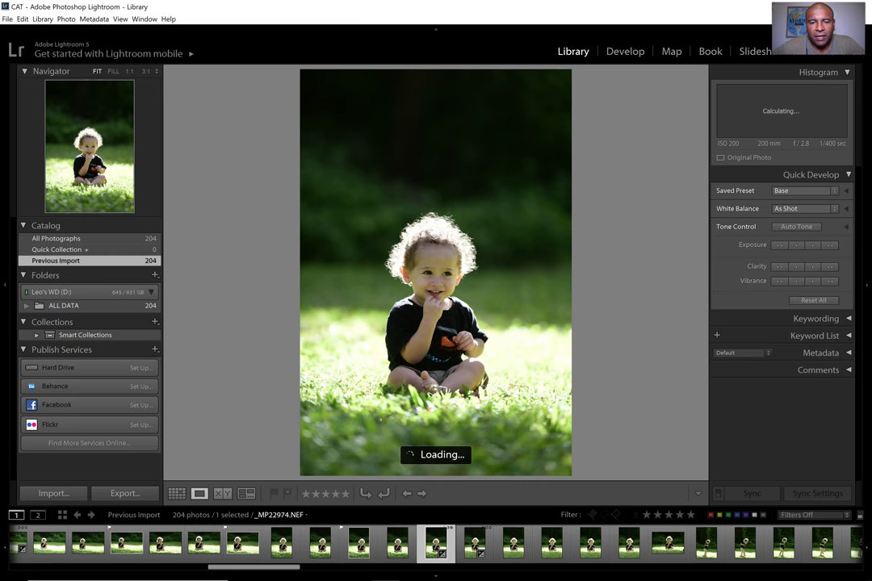
key(Right)
key(Right)
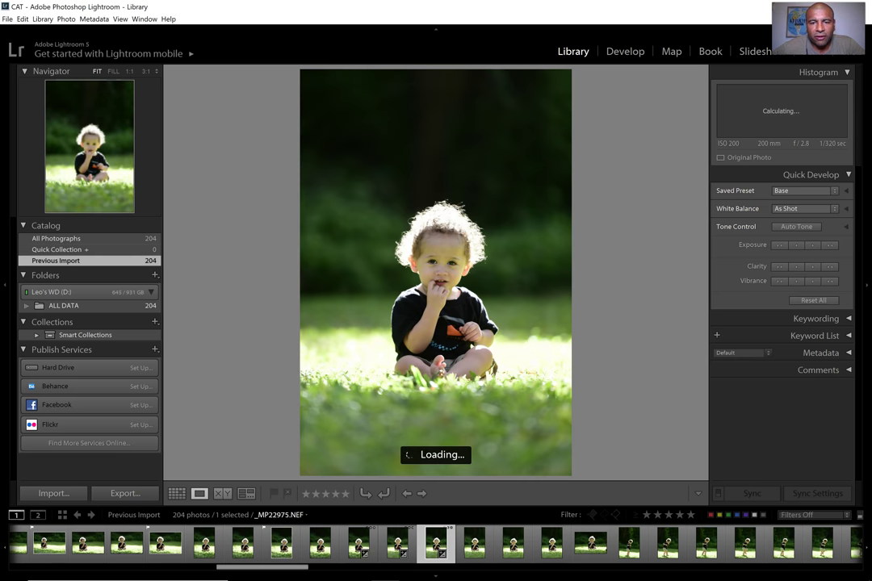
key(Right)
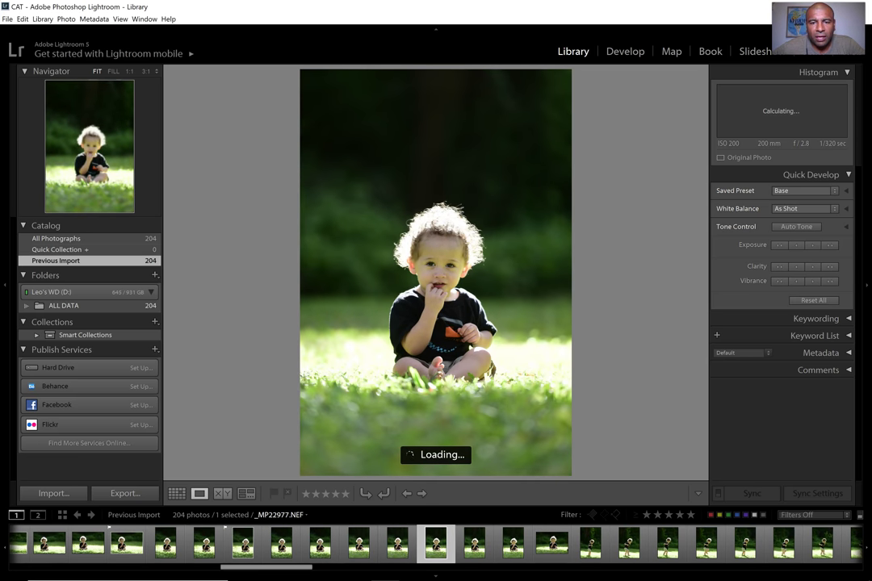
key(Right)
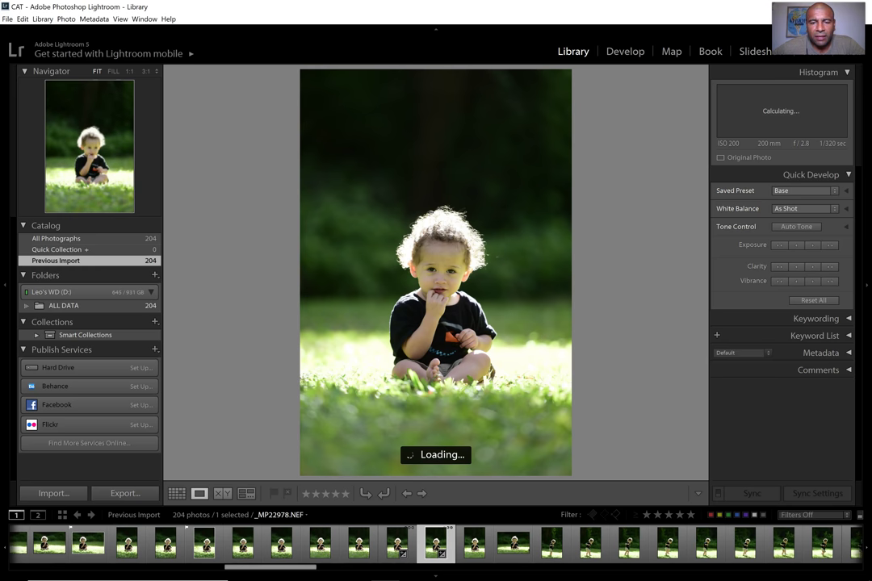
key(Left)
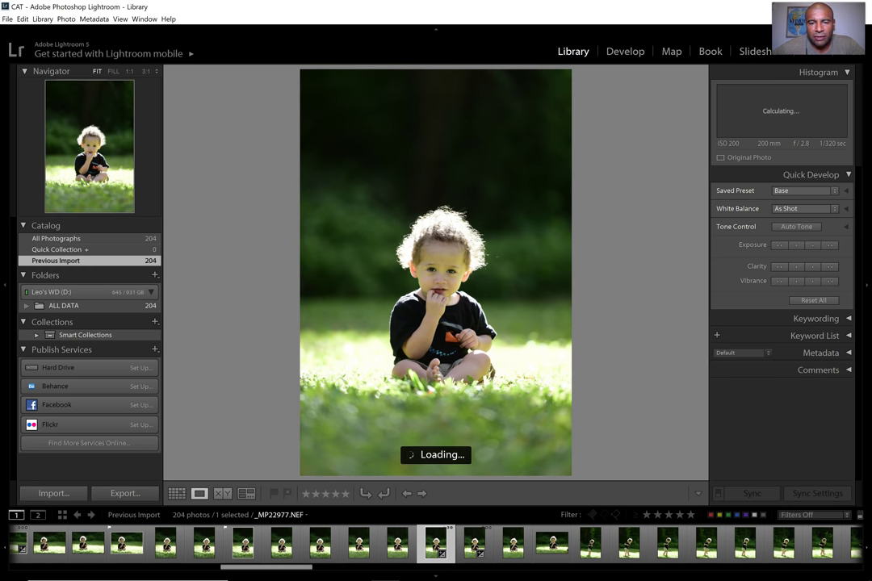
key(p)
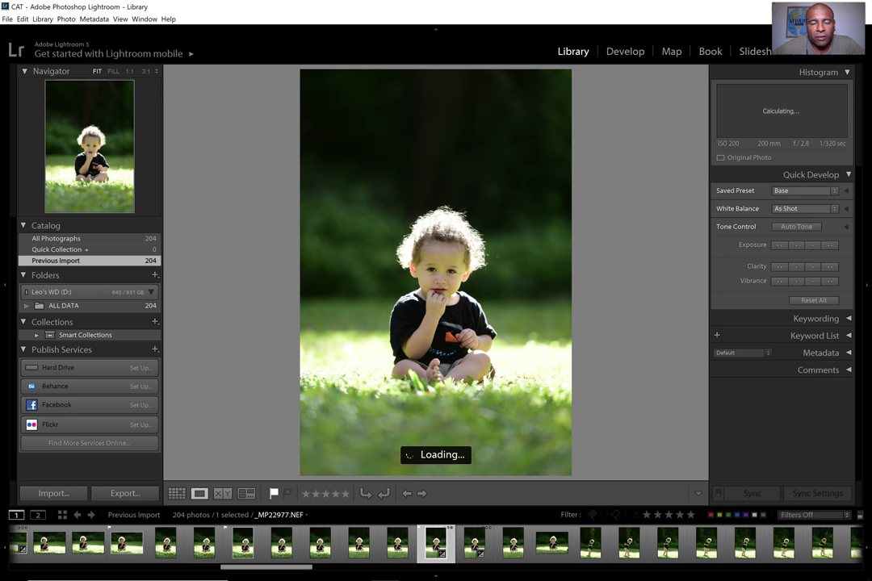
Compare the last vertical shots of the seated toddler, flag _MP22979.NEF as a pick and advance to the horizontal photo _MP22980.NEF
key(Right)
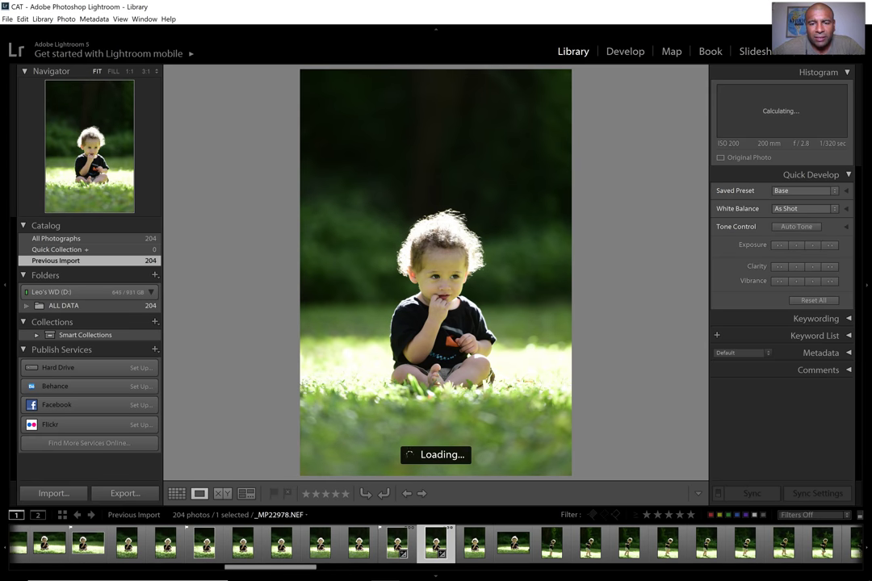
key(Right)
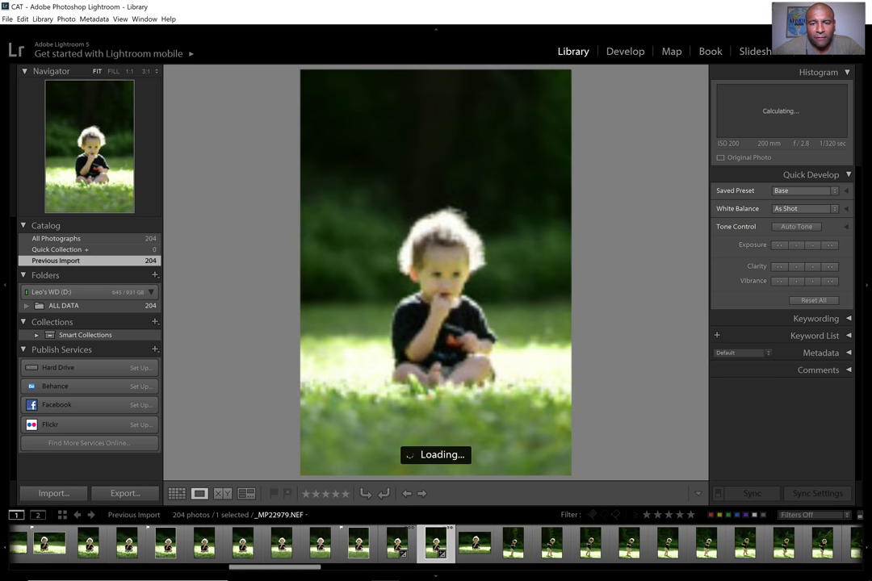
key(Right)
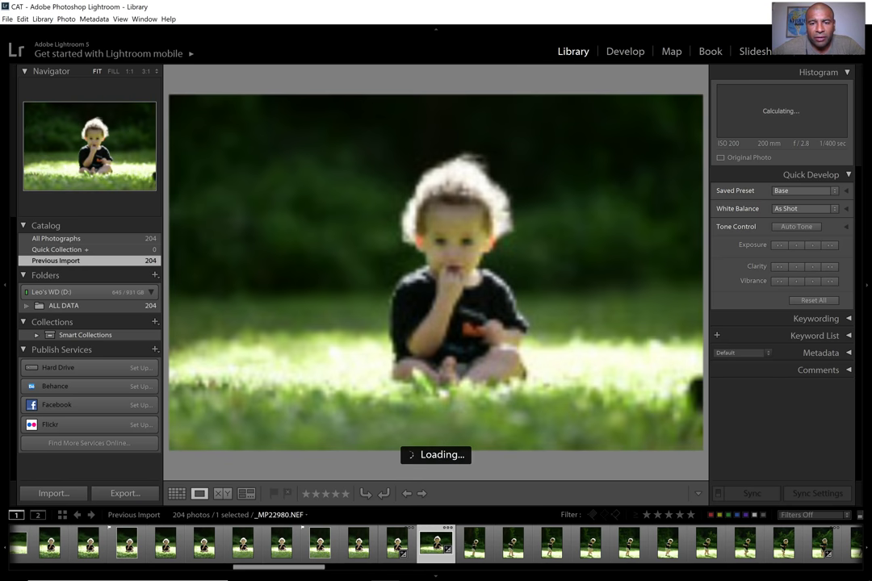
key(Left)
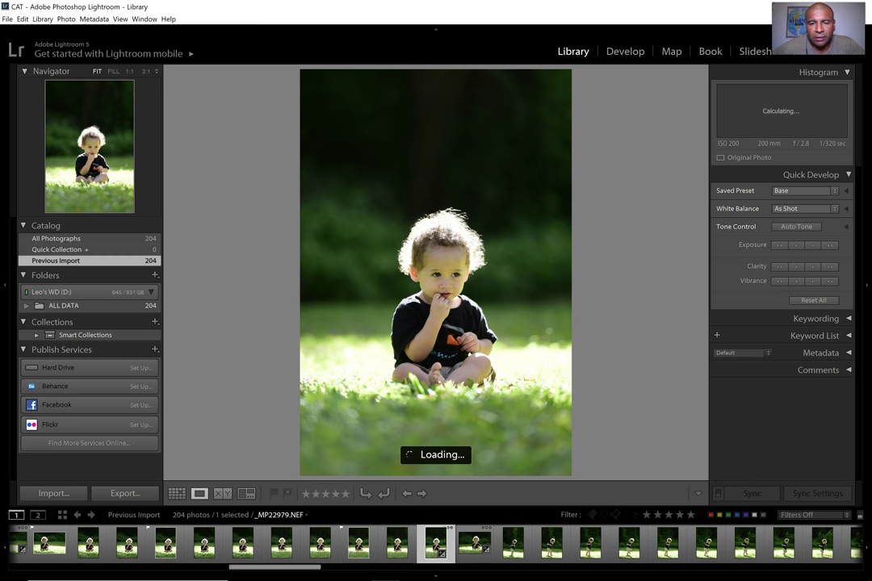
key(p)
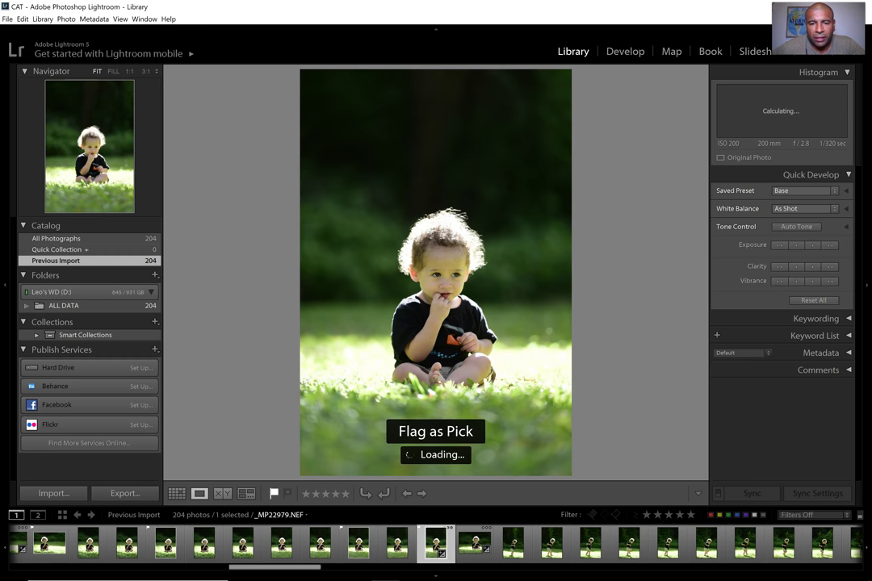
key(Right)
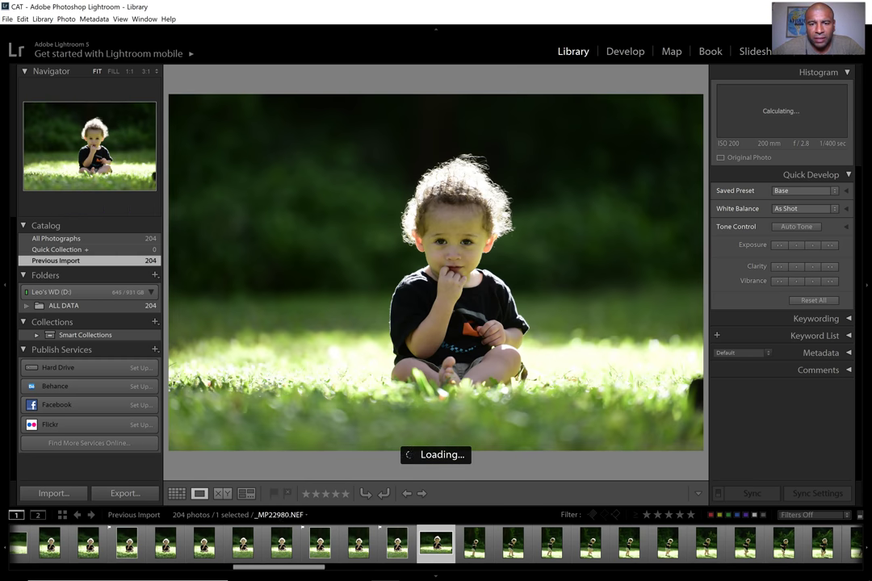
Compare the horizontal photo _MP22980.NEF of the seated toddler with the next photo and flag _MP22980.NEF as a pick
key(Right)
key(Left)
key(p)
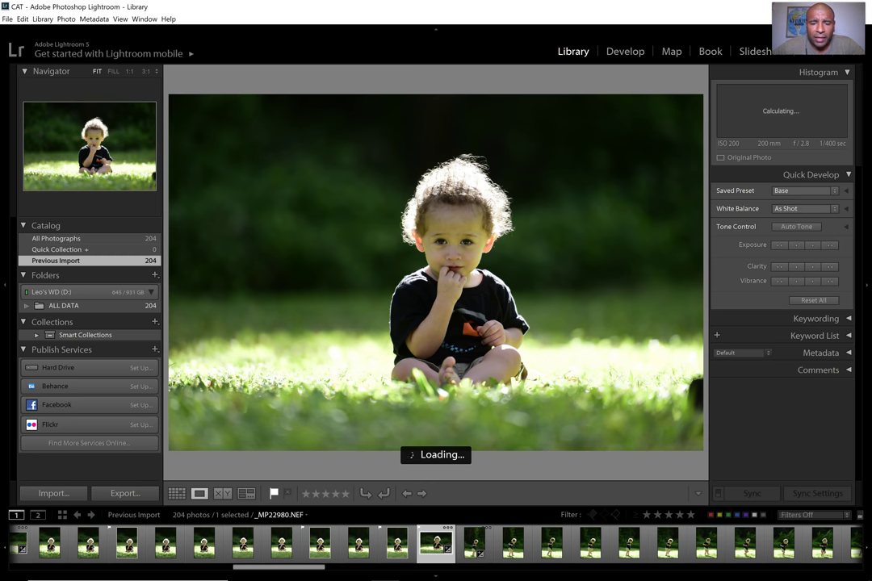
Compare the first vertical shots of the standing toddler looking down and flag _MP22982.NEF as a pick
key(Right)
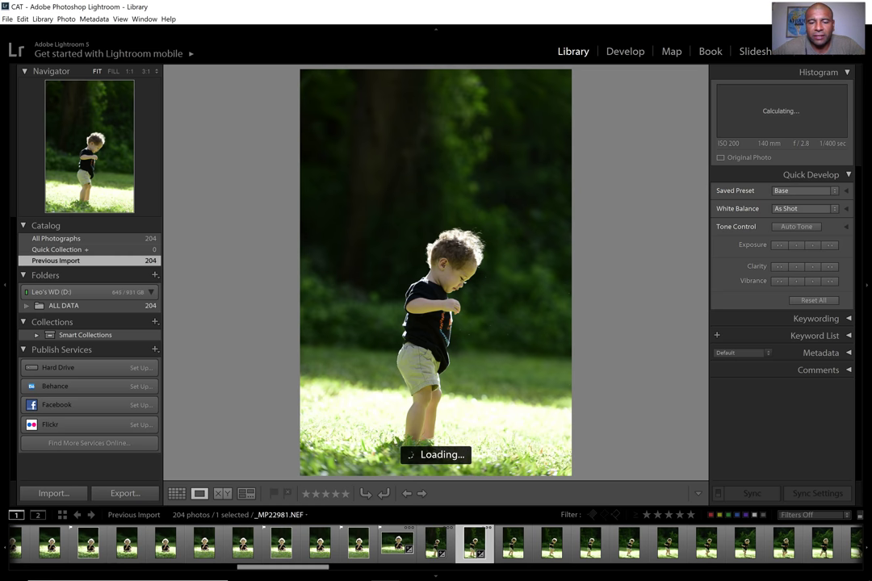
key(Right)
key(Left)
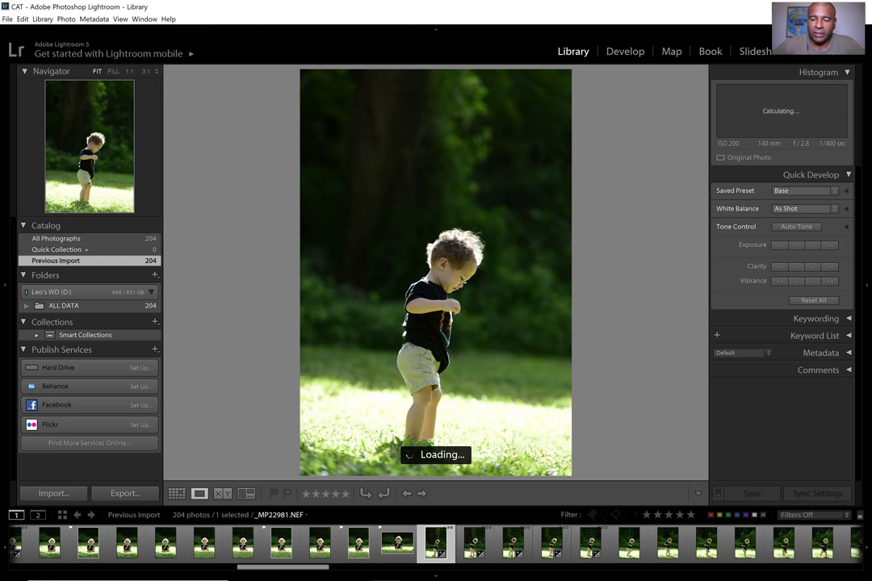
key(Right)
key(Right)
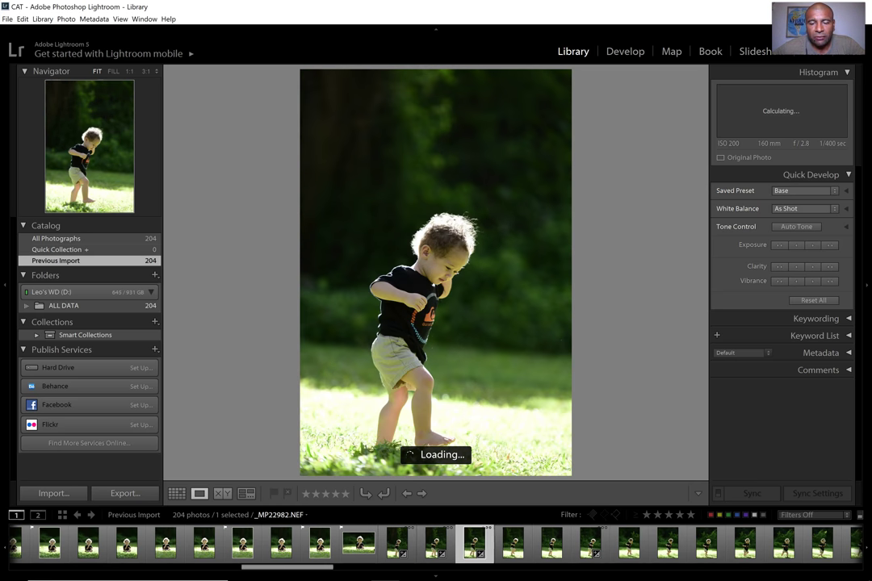
key(Left)
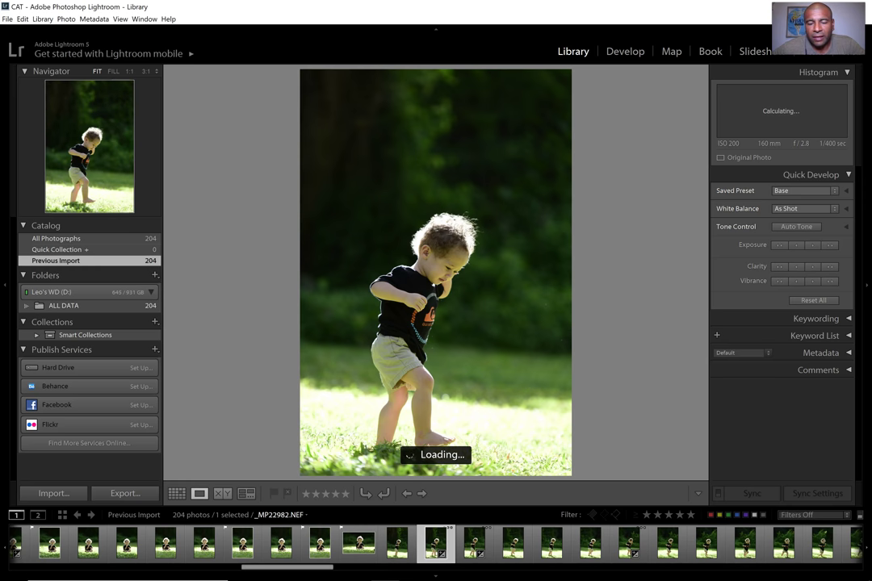
key(p)
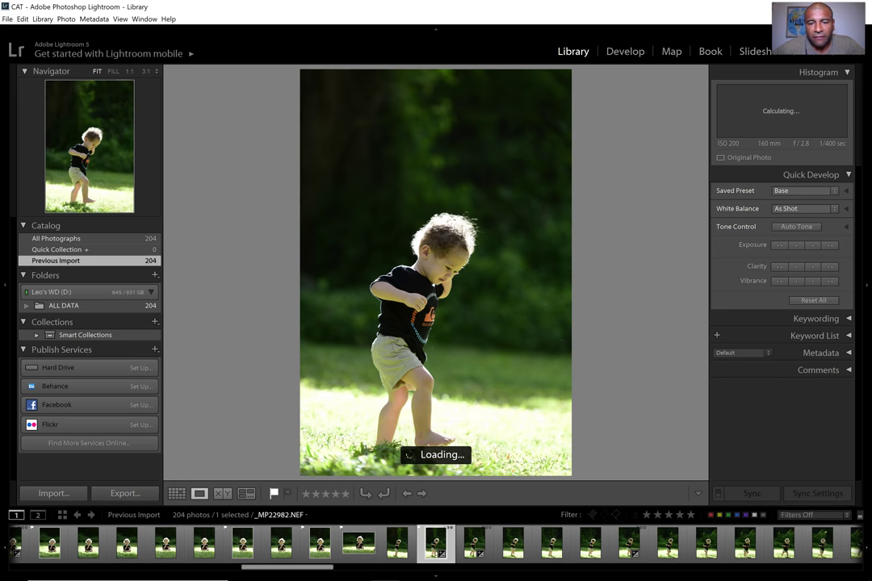
Review the following vertical shots of the toddler walking across the grass and flag _MP22988.NEF as a pick
key(Right)
key(Right)
key(Right)
key(Right)
key(Right)
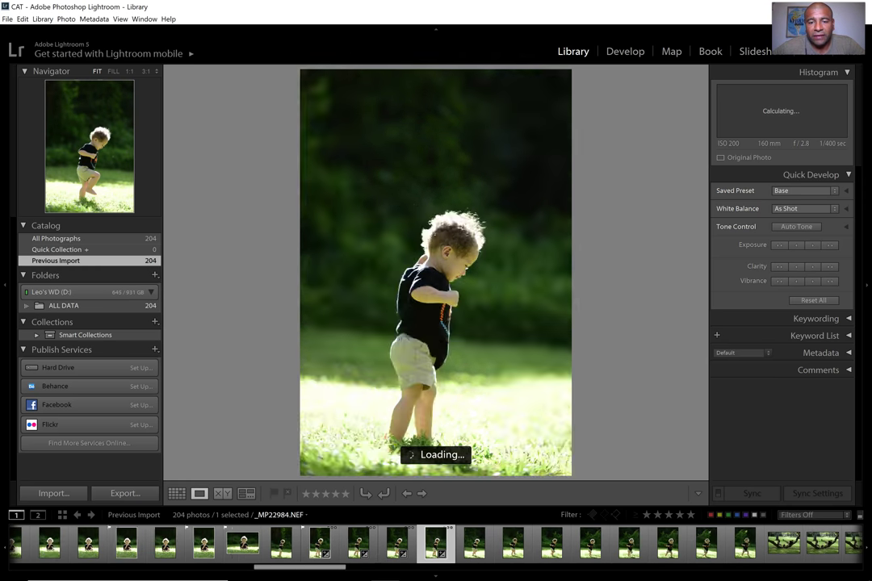
key(Right)
key(Right)
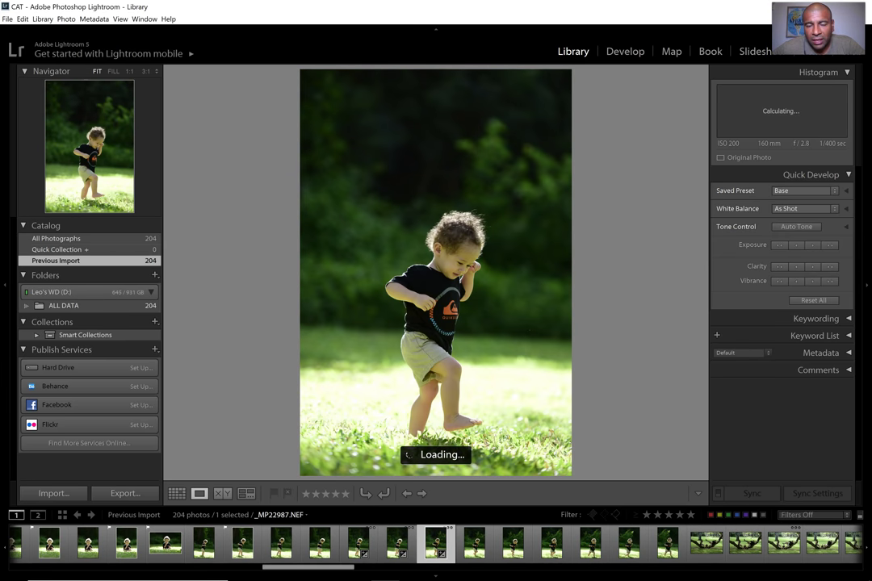
key(Right)
key(Right)
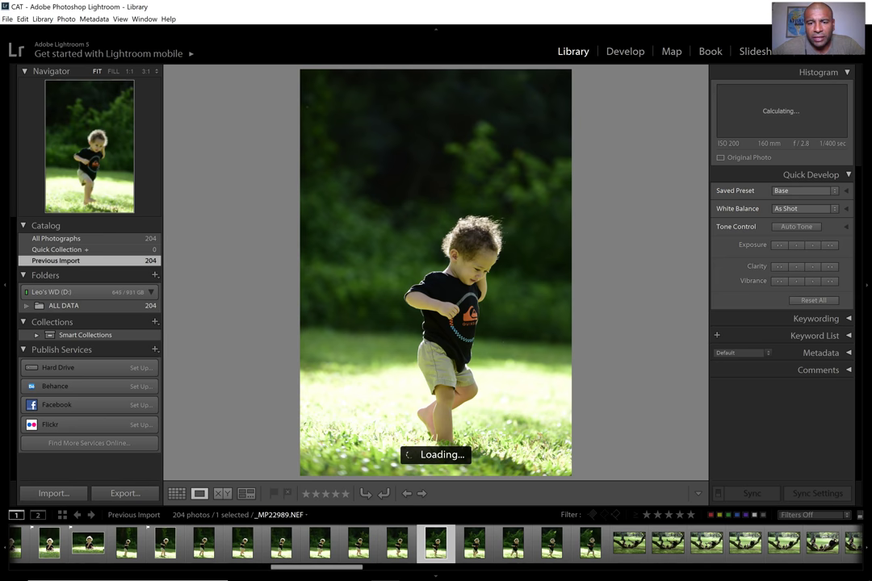
key(Left)
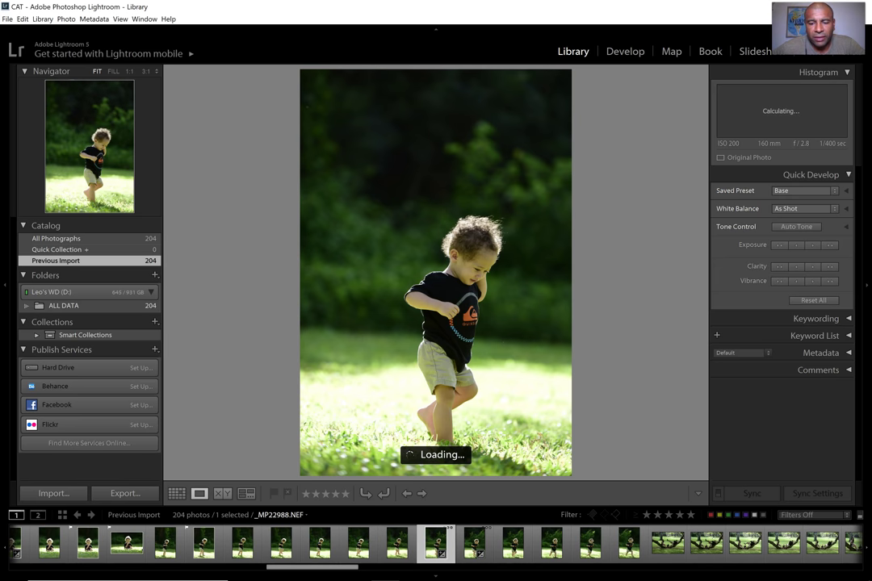
key(p)
Compare _MP22988.NEF with the next two walking shots and check the toddler's face in it at 1:1 magnification
key(Right)
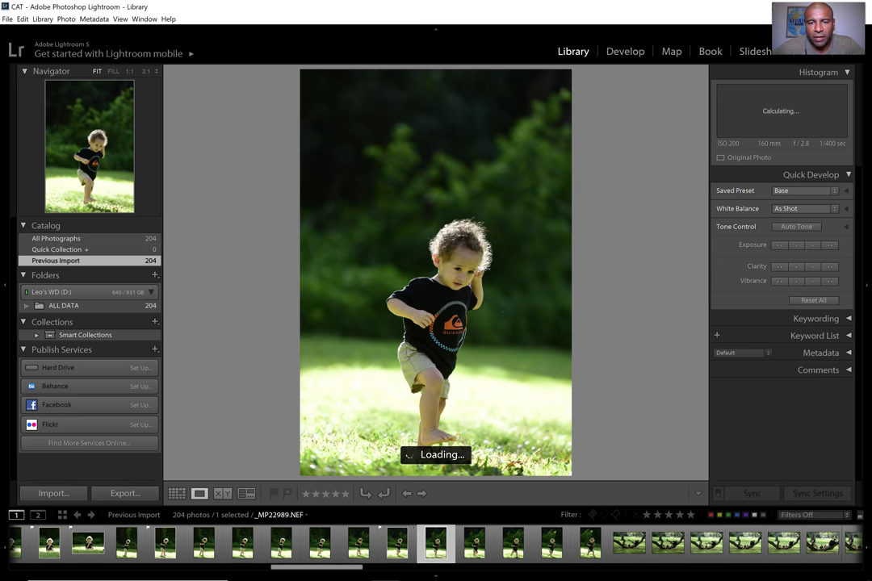
key(Right)
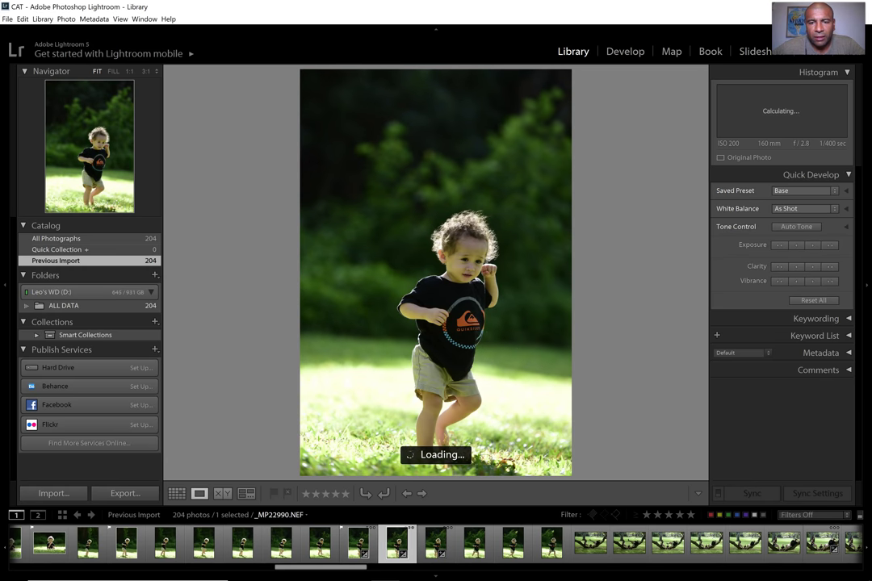
key(Left)
key(Left)
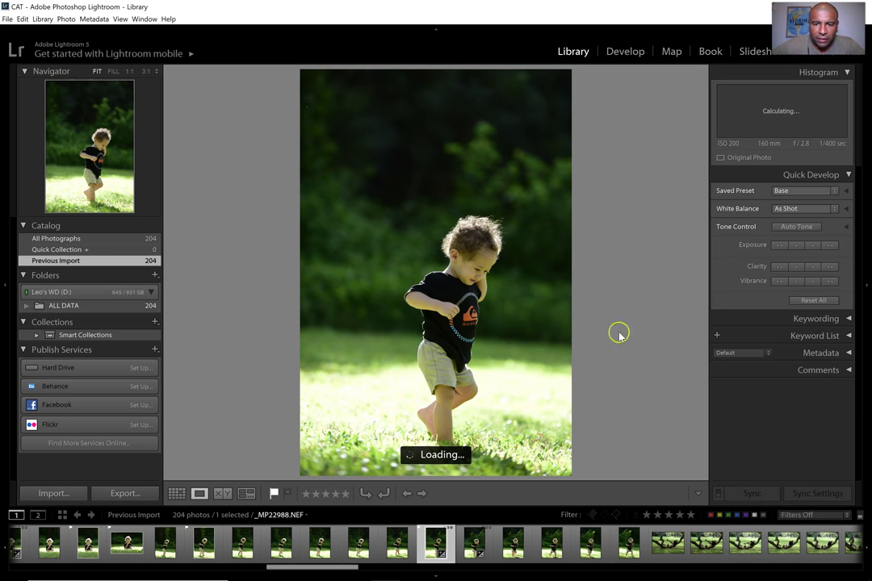
click(475, 272)
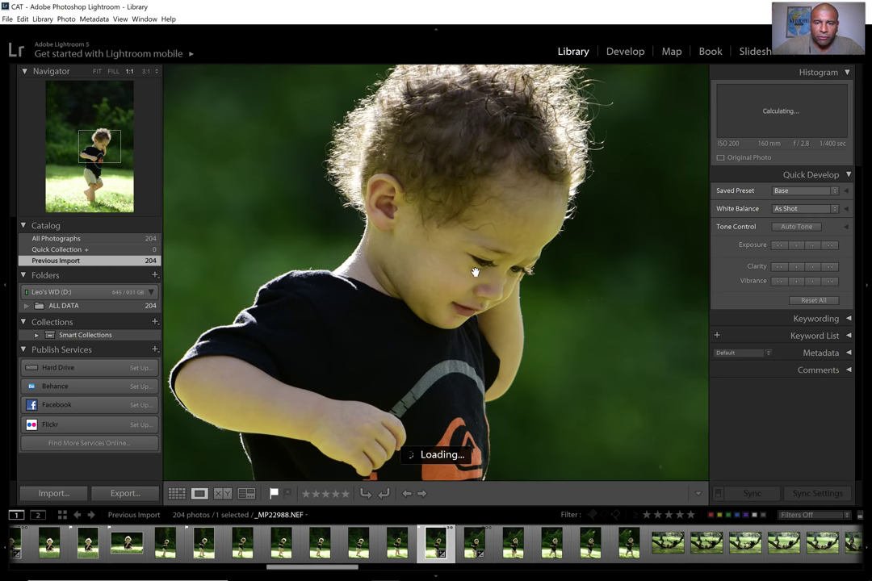
click(475, 272)
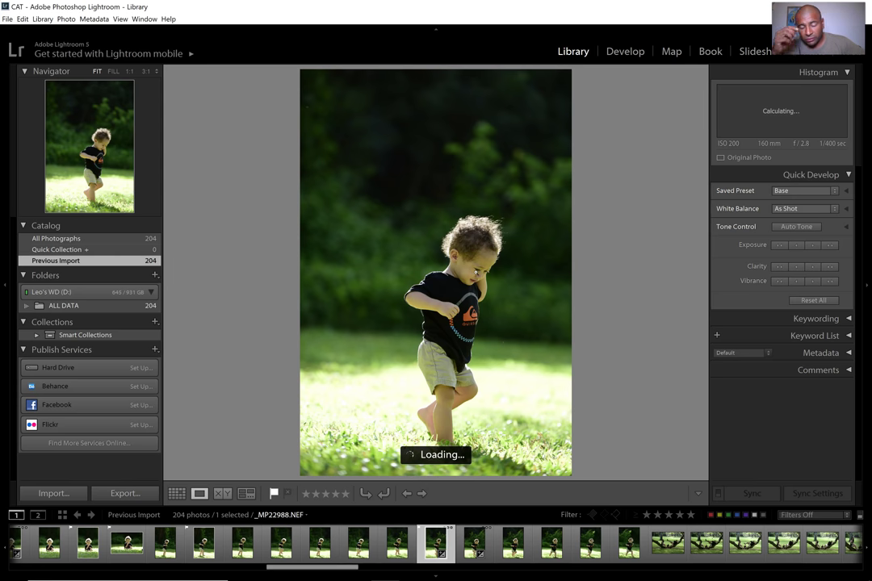
click(476, 272)
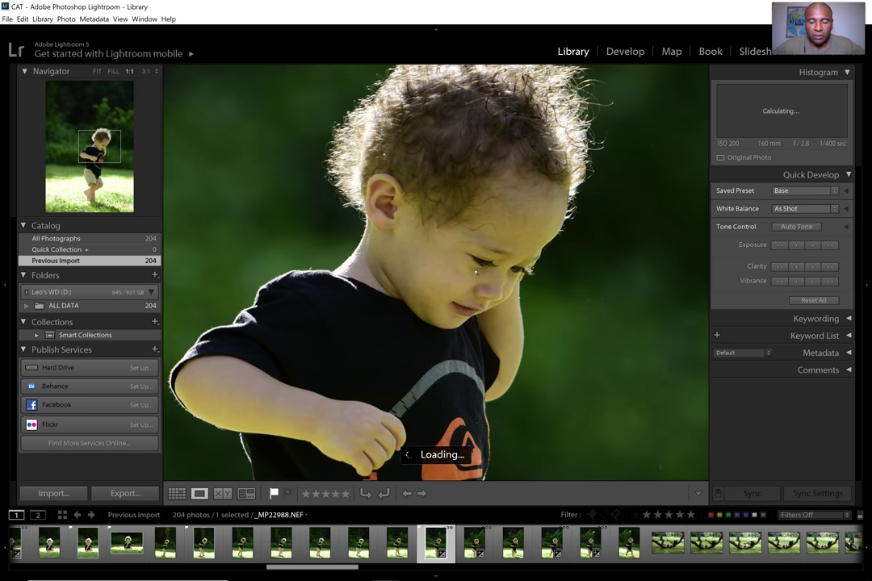
click(476, 272)
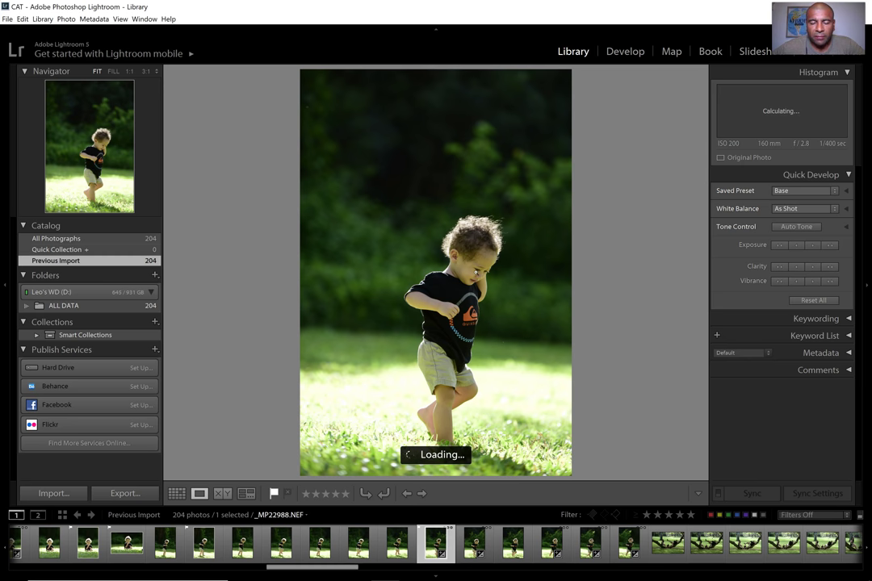
Try the walking shot _MP22991.NEF as a pick and remove its flag again
key(Right)
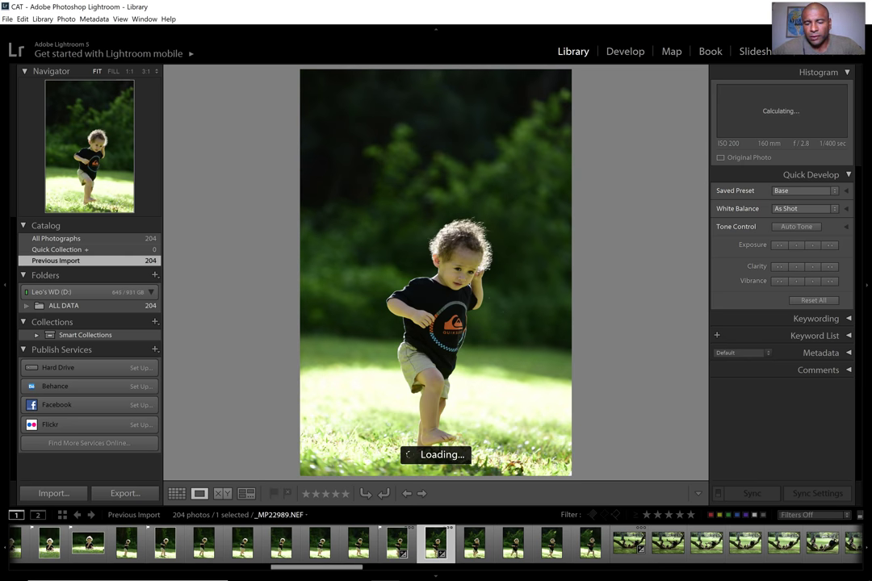
key(Right)
key(Right)
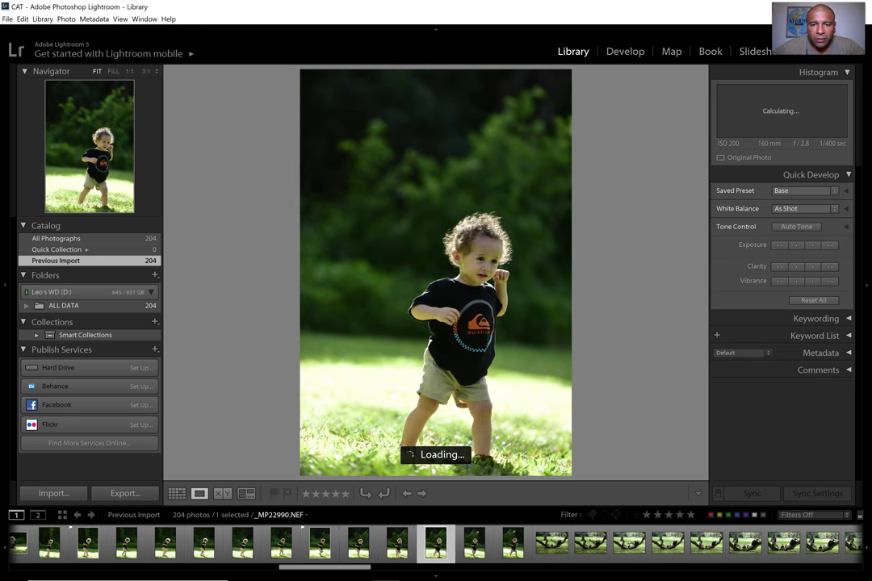
key(p)
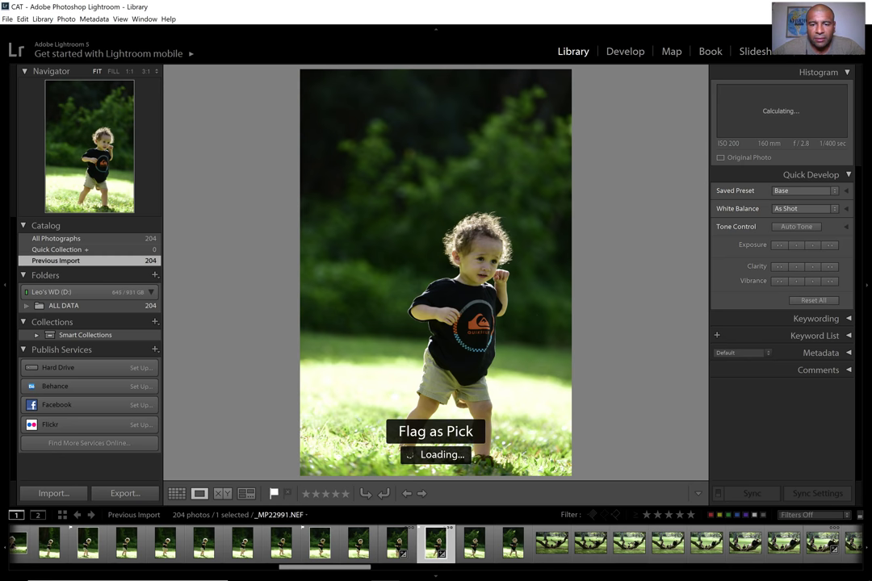
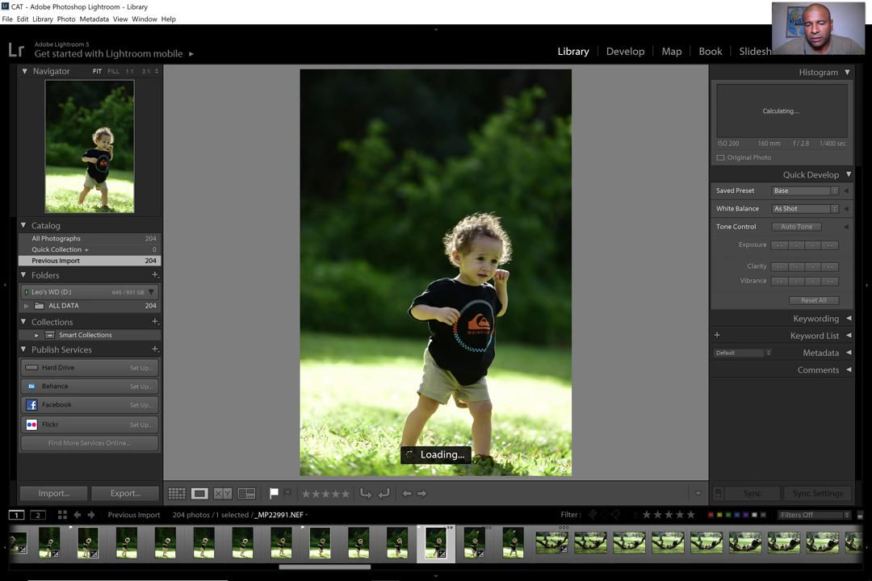
key(u)
Compare the last two vertical shots of the walking toddler and flag _MP22992.NEF as a pick
key(Right)
key(Right)
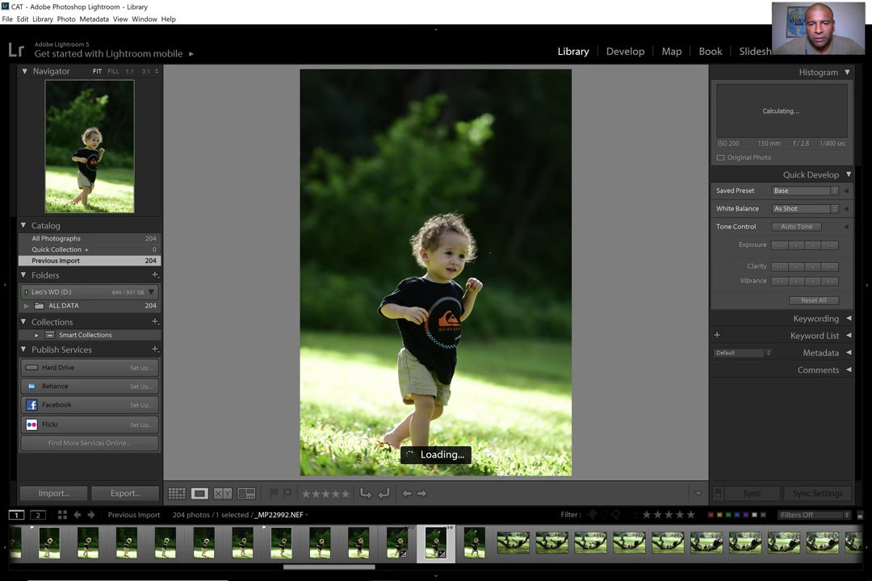
key(Left)
key(Right)
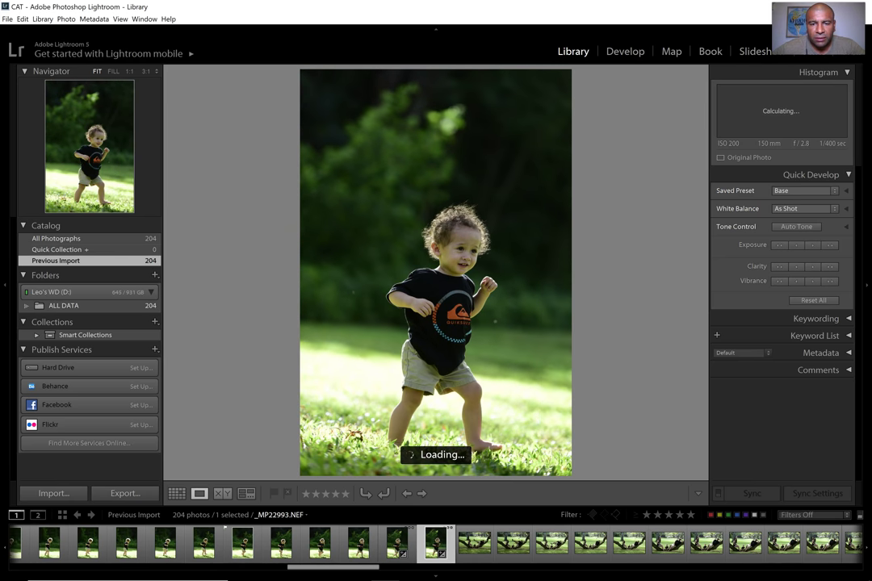
key(Left)
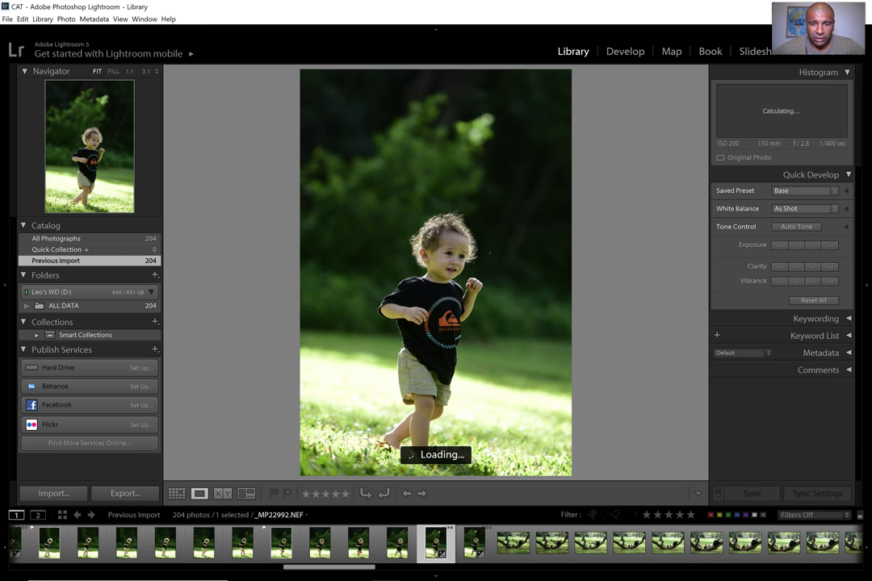
key(p)
Compare the first horizontal shots of the family on the curved tree trunk and flag _MP22998.NEF as a pick
key(Right)
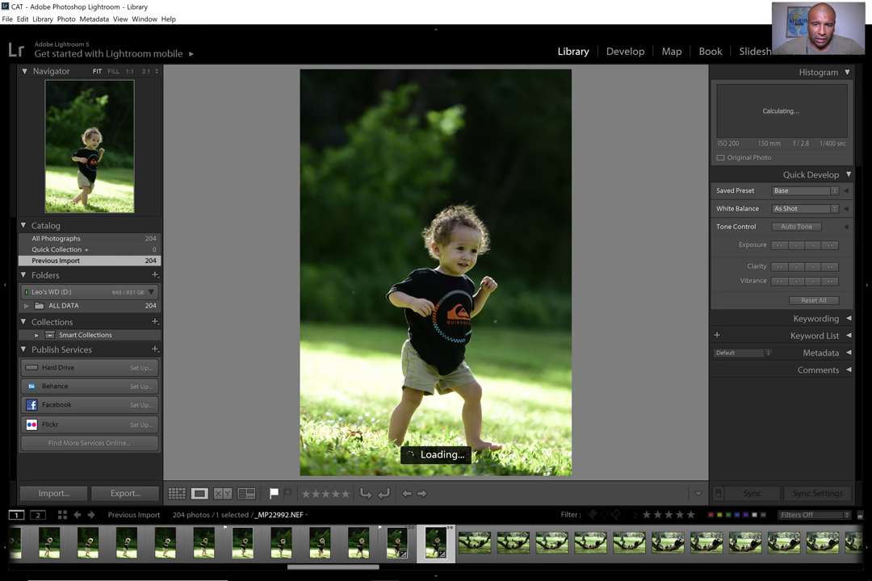
key(Right)
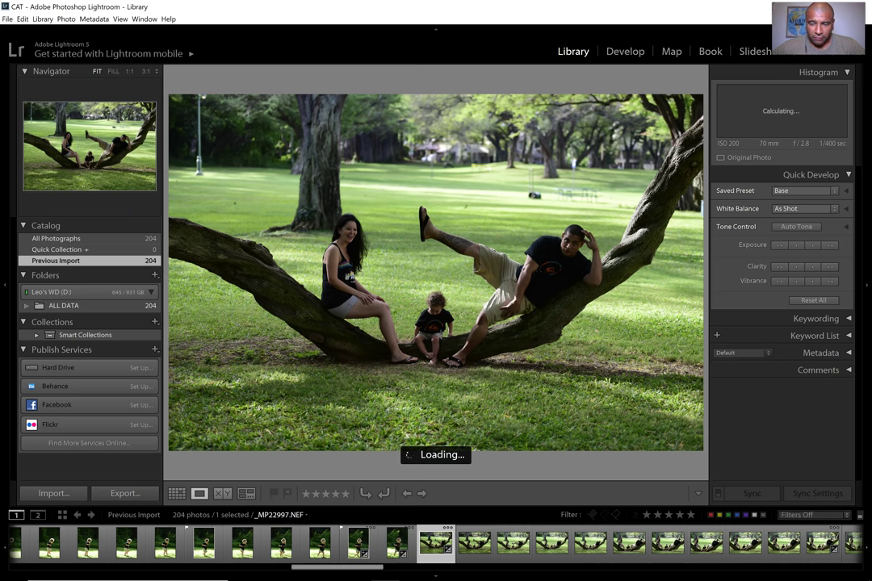
key(Right)
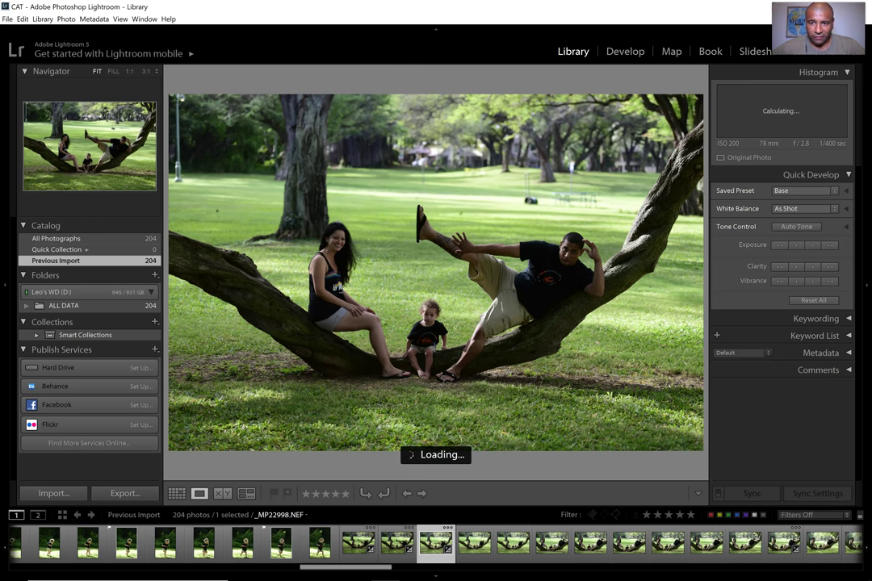
key(Right)
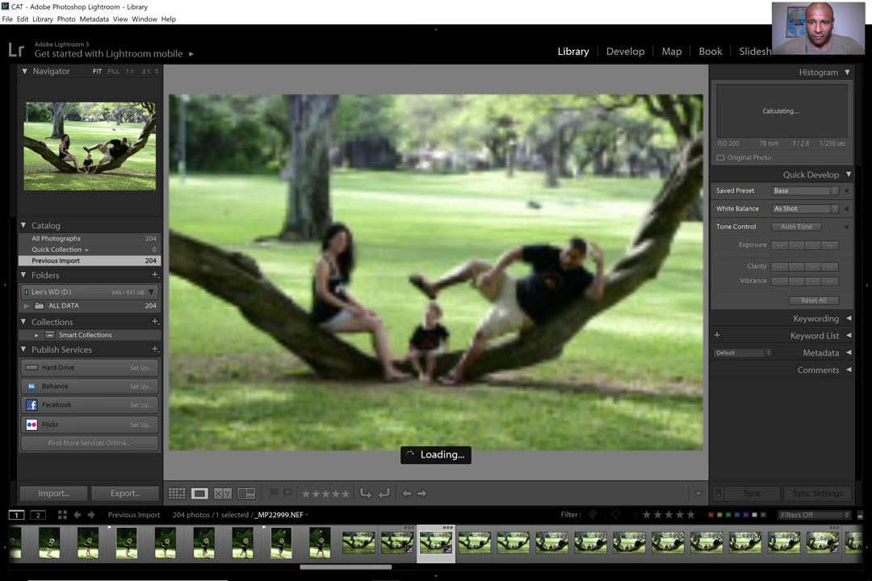
key(Left)
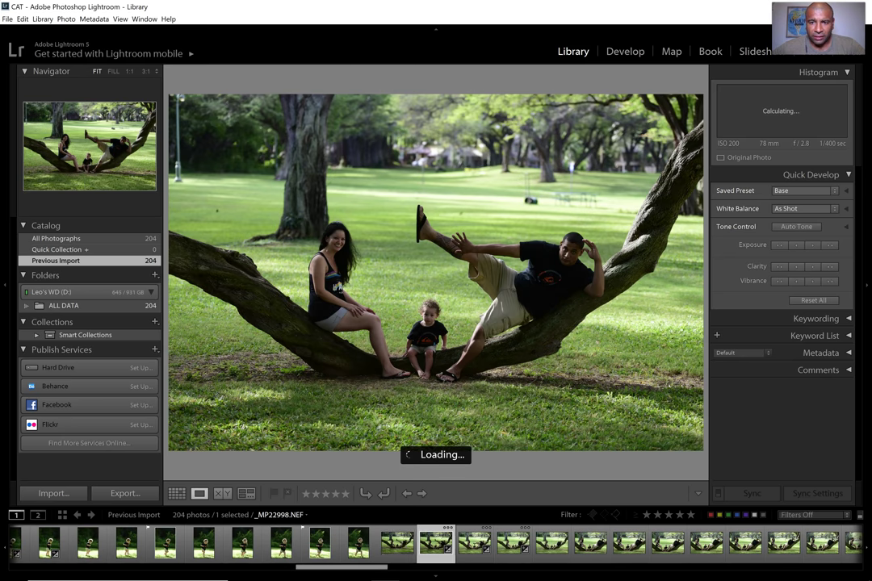
key(Left)
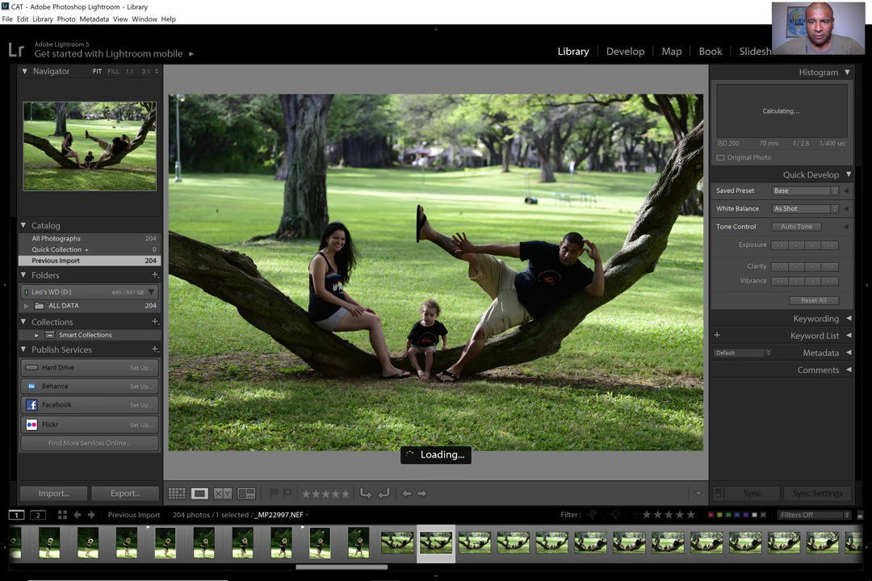
key(Right)
key(p)
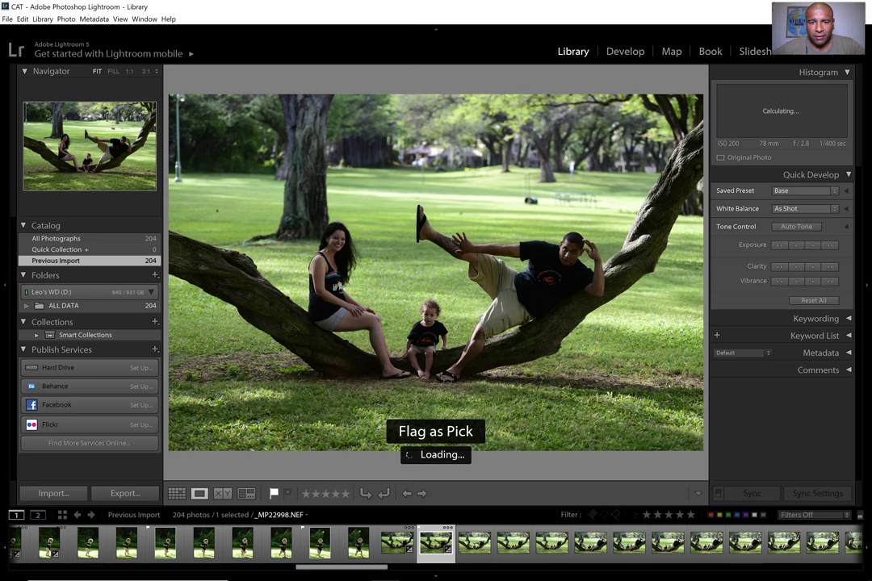
Compare the next shots of the family on the tree trunk and flag _MP23001.NEF as a pick
key(Right)
key(Right)
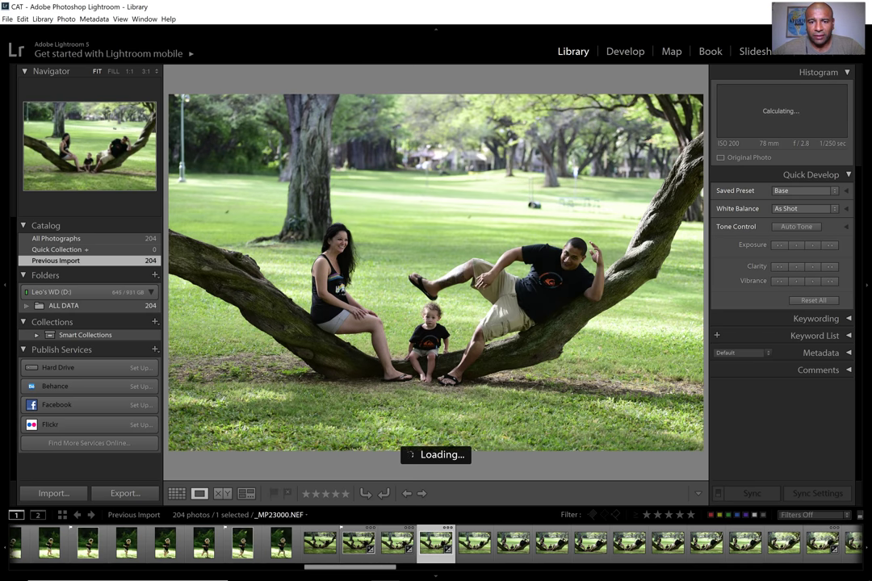
key(Right)
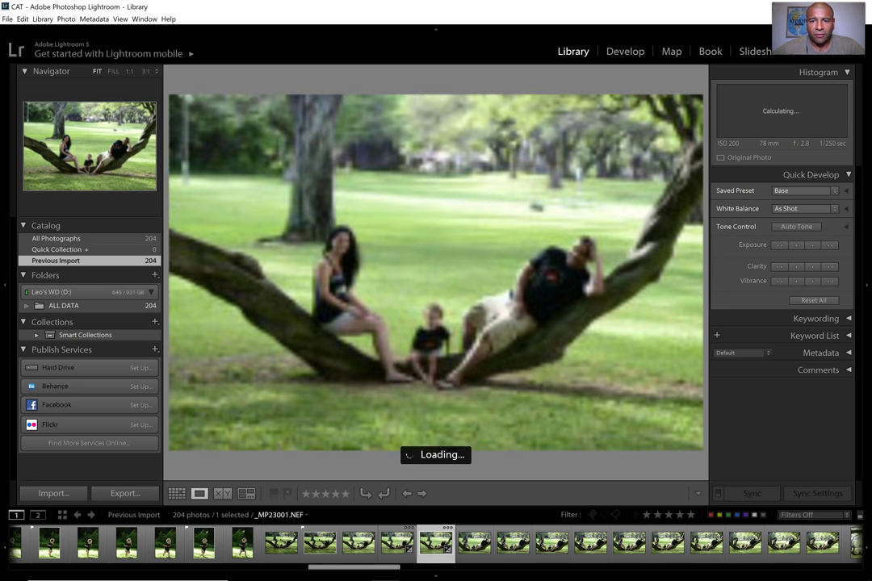
key(Right)
key(Left)
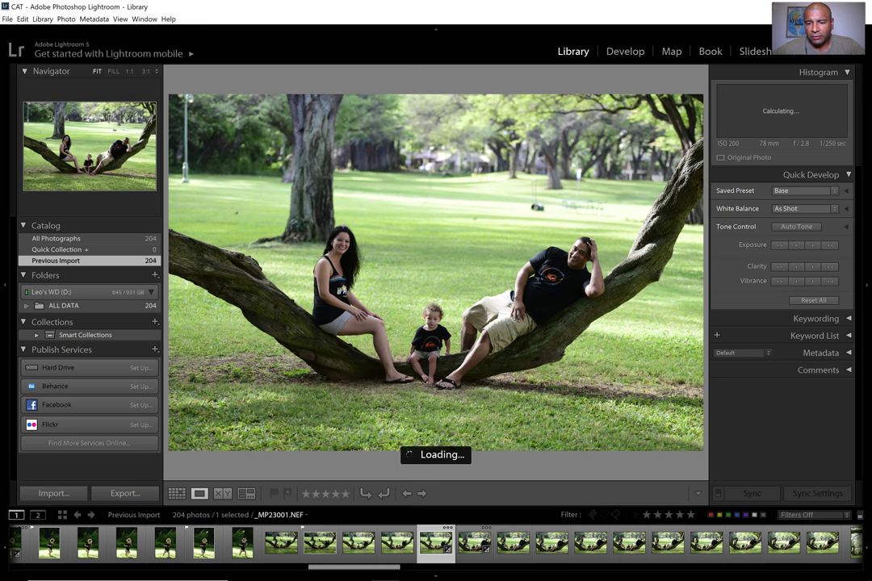
key(p)
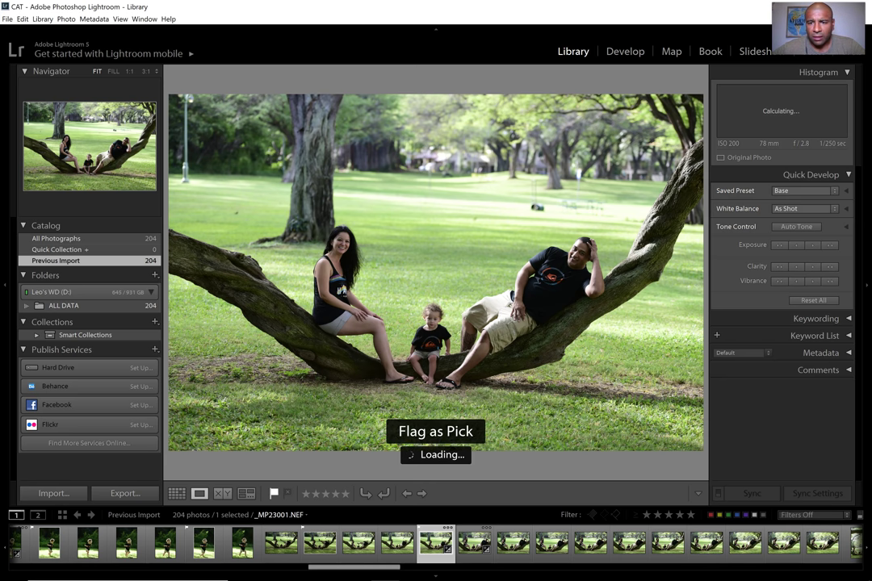
Compare the following tree trunk shots with the parents smiling at the camera and flag _MP23008.NEF as a pick
key(Right)
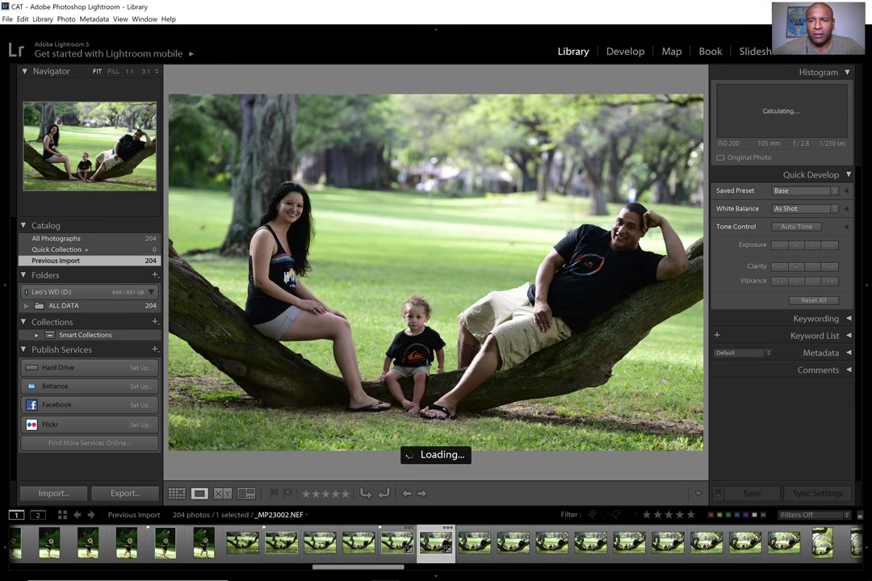
key(Right)
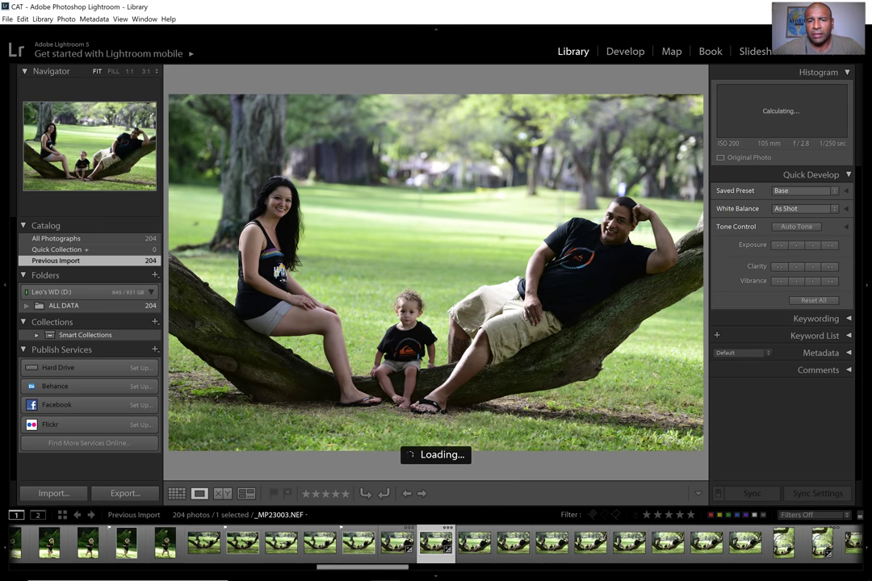
key(Right)
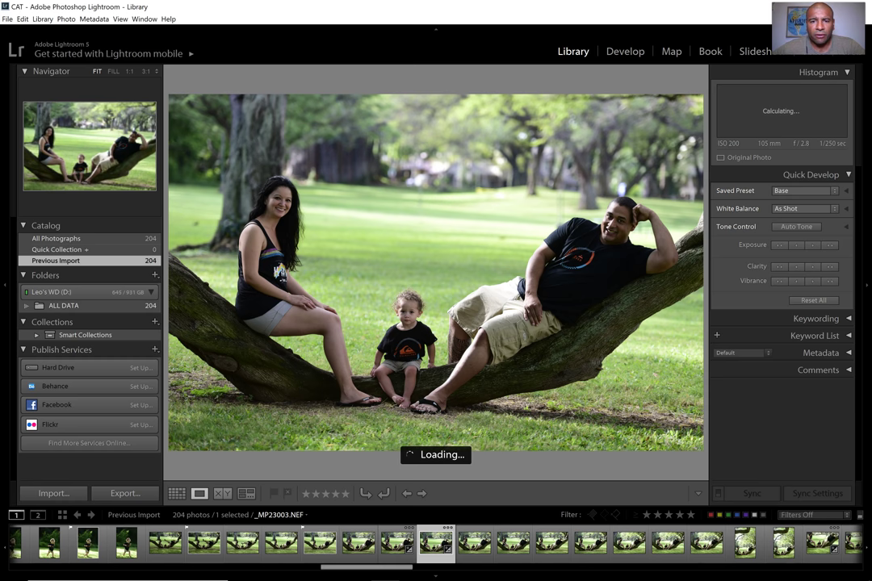
key(Right)
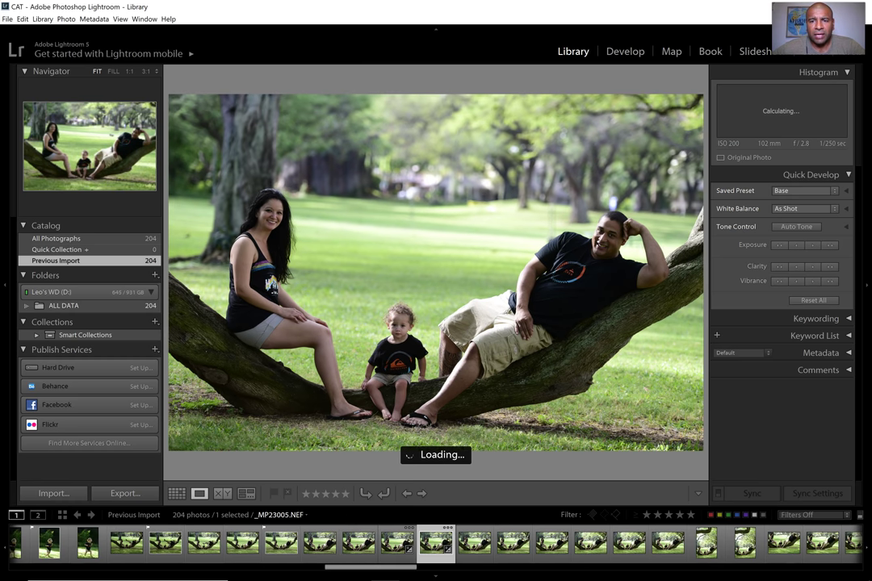
key(Right)
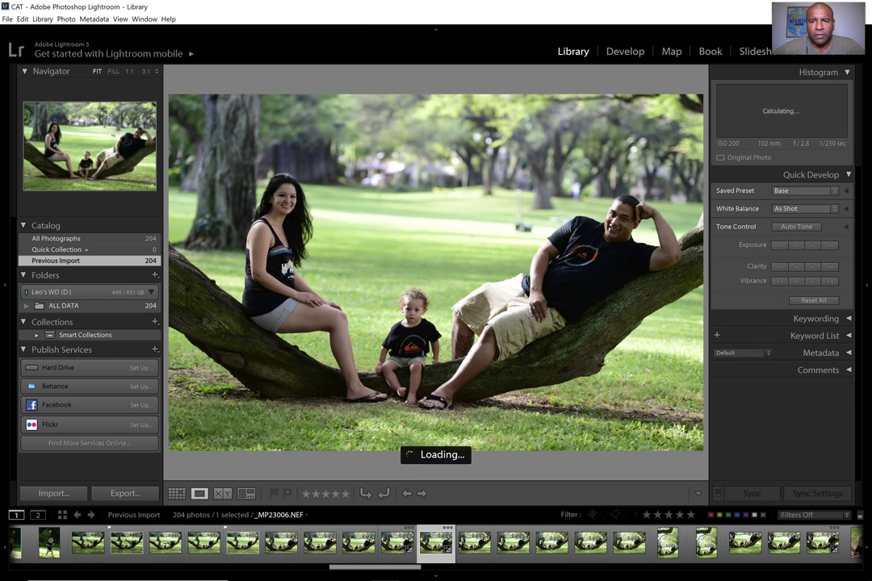
key(Right)
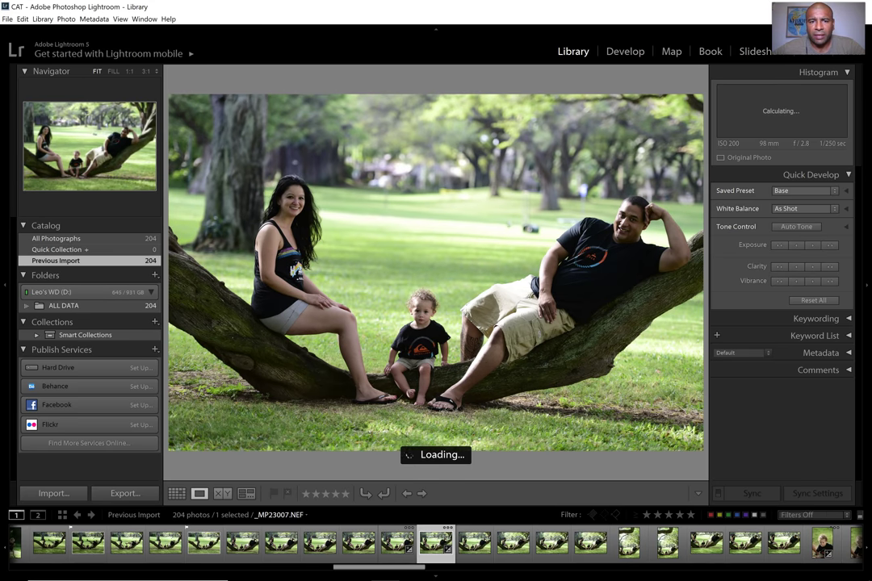
key(Right)
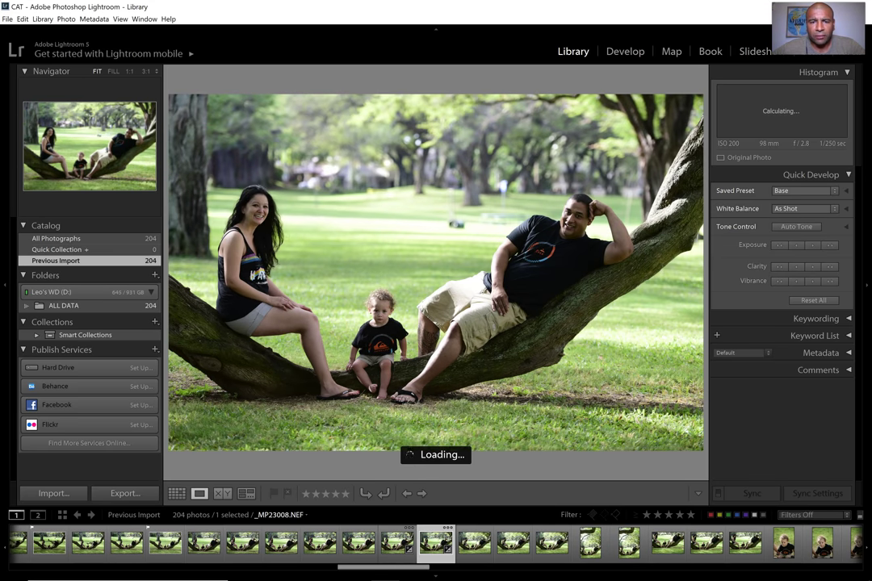
key(Right)
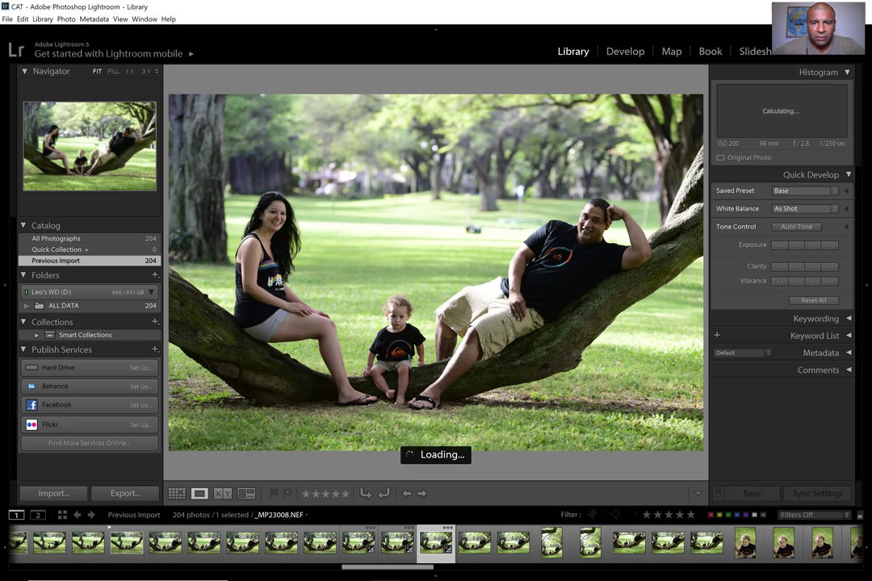
key(Right)
key(Left)
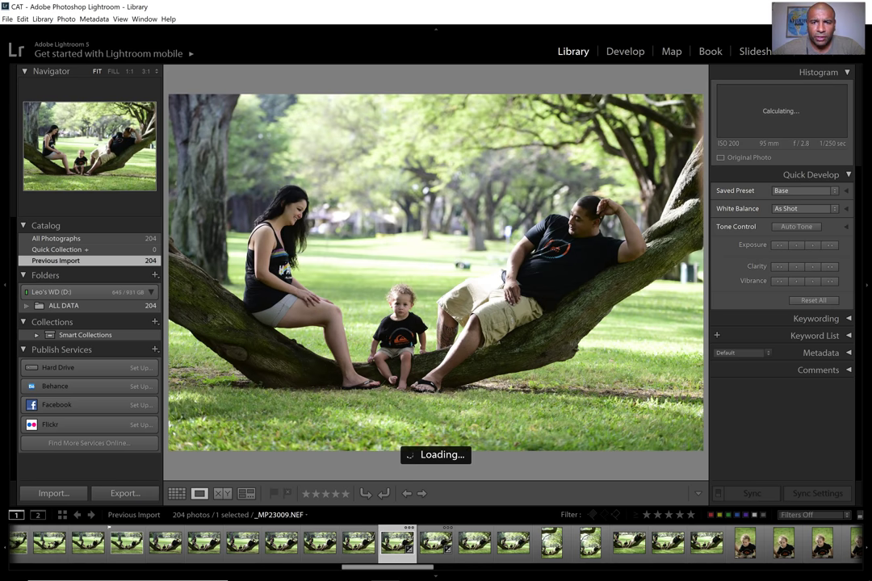
key(Left)
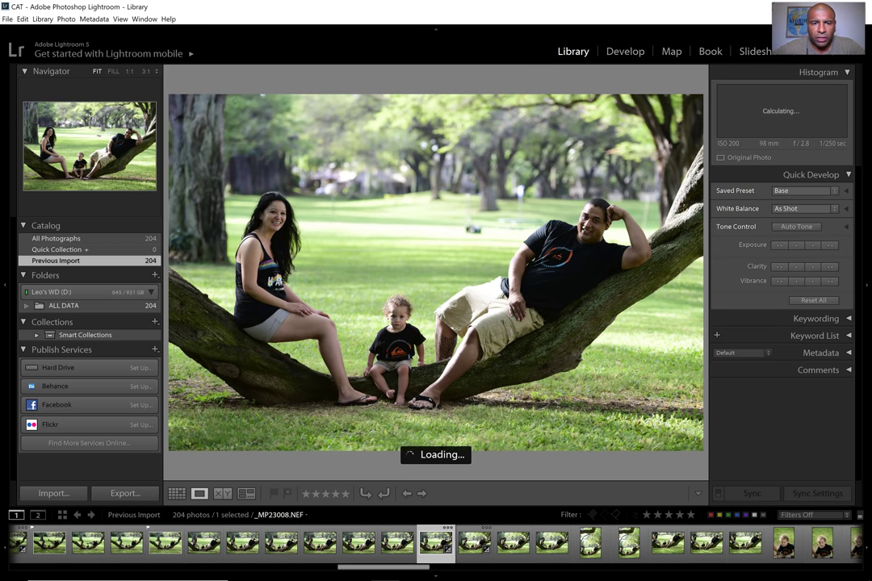
key(p)
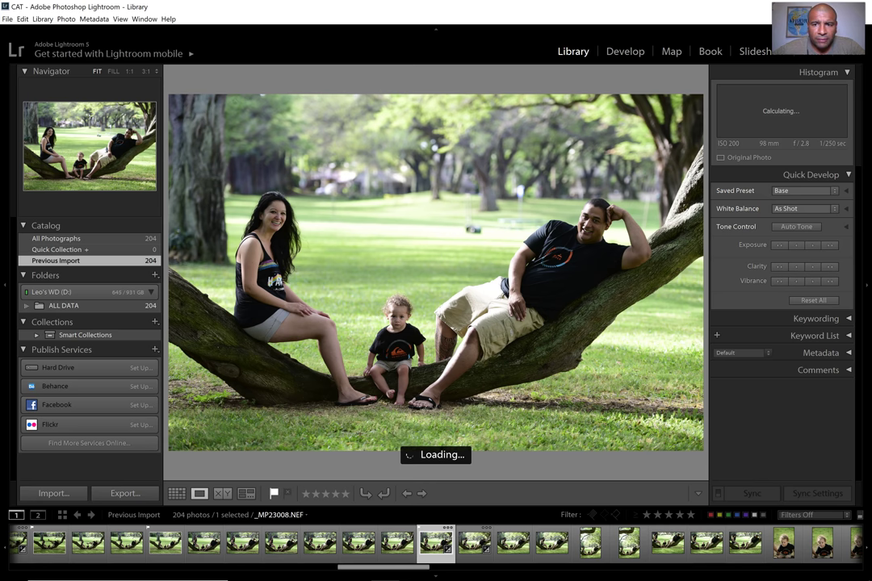
Compare the horizontal tree trunk shots with the parents looking at the toddler and flag _MP23011.NEF as a pick
key(Right)
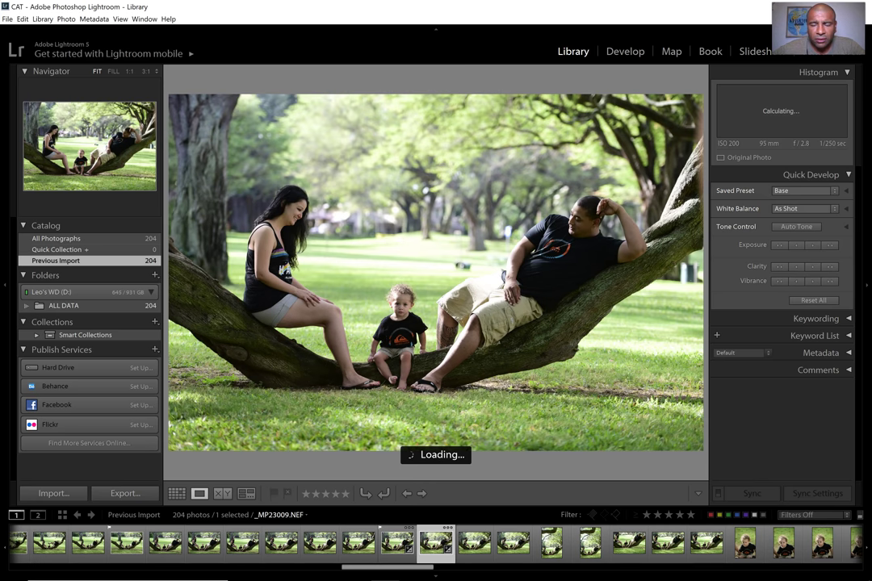
key(Left)
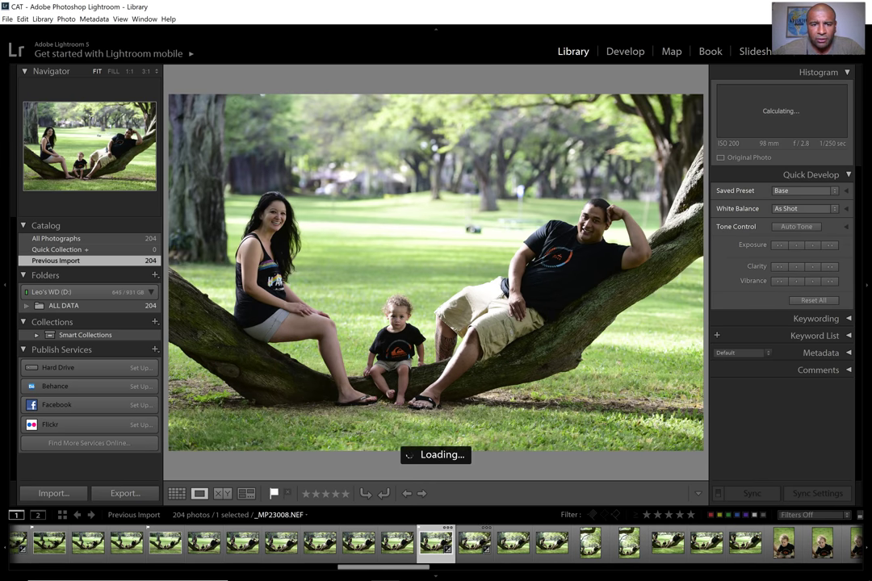
key(Right)
key(Right)
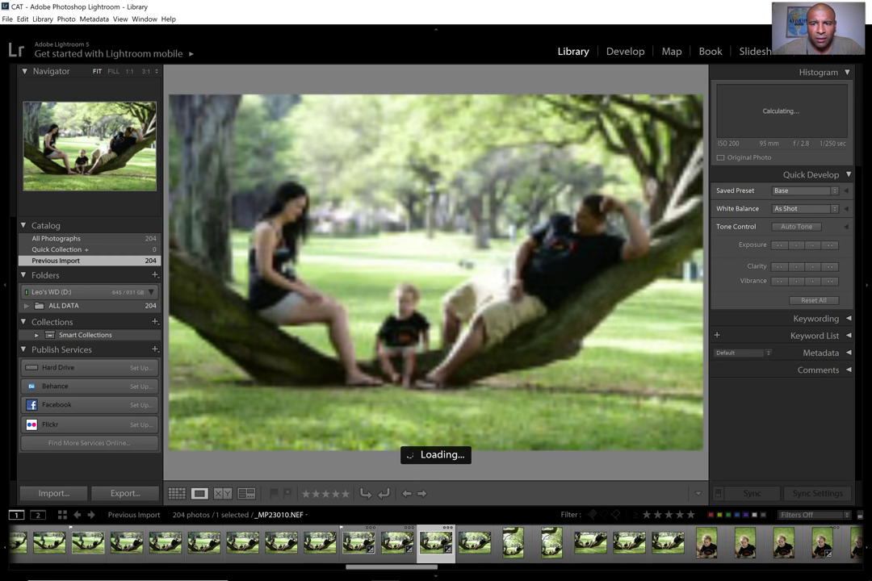
key(Right)
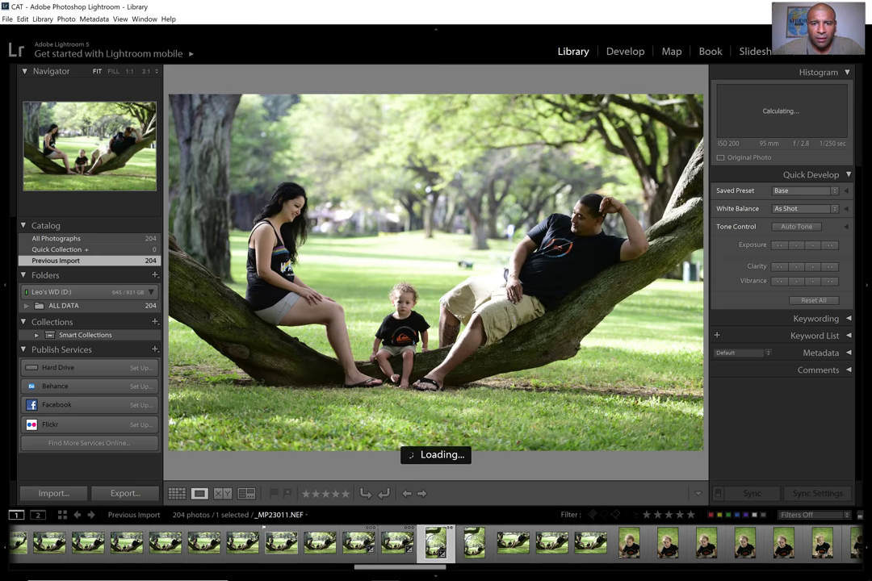
key(Right)
key(Left)
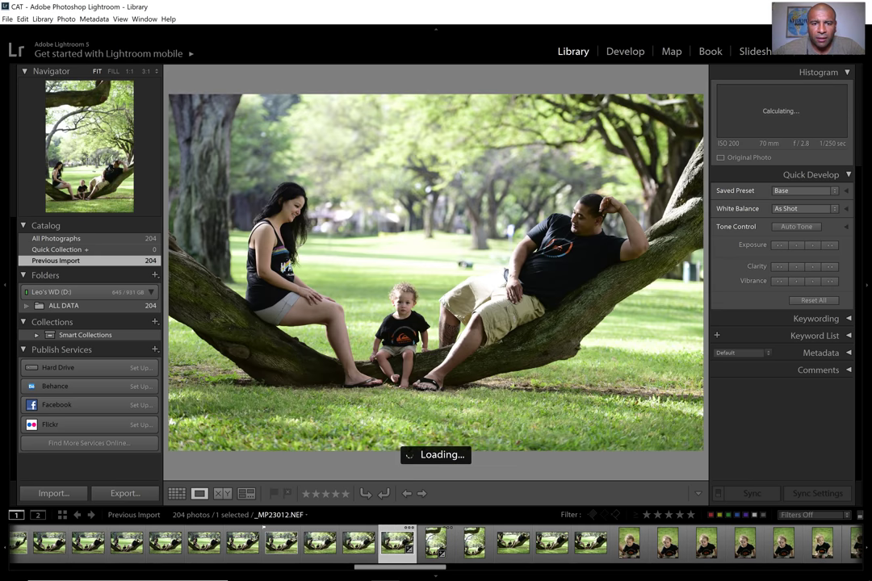
key(p)
Compare the two vertical shots of the family on the tree trunk and flag _MP23013.NEF as a pick
key(Right)
key(Right)
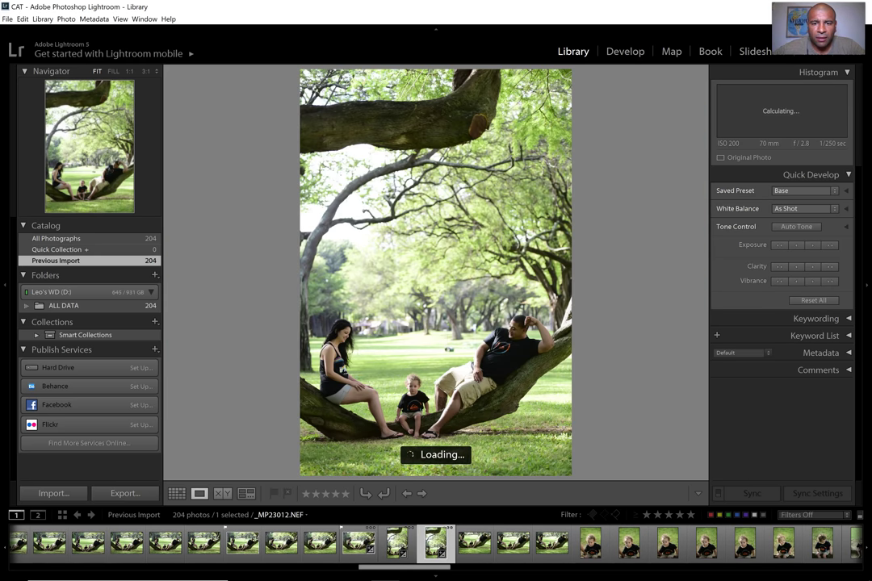
key(Right)
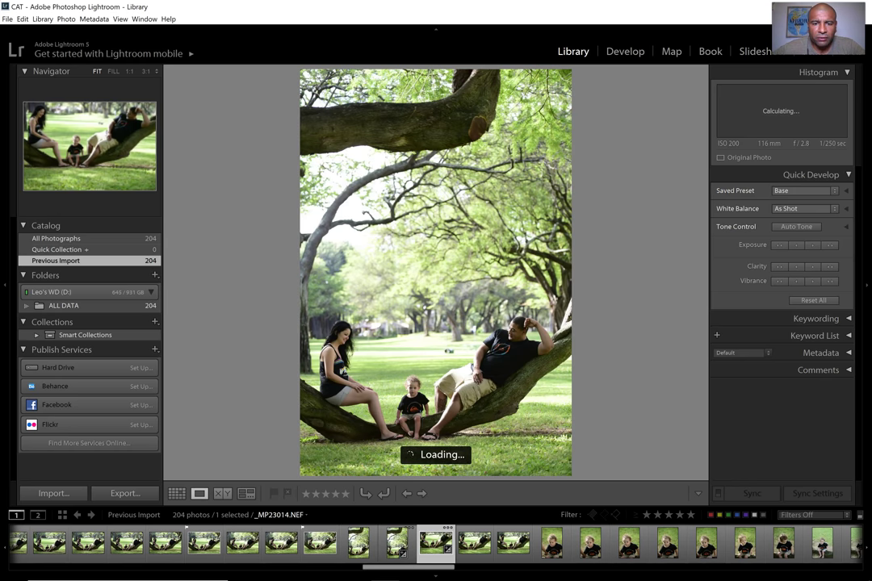
key(Left)
key(p)
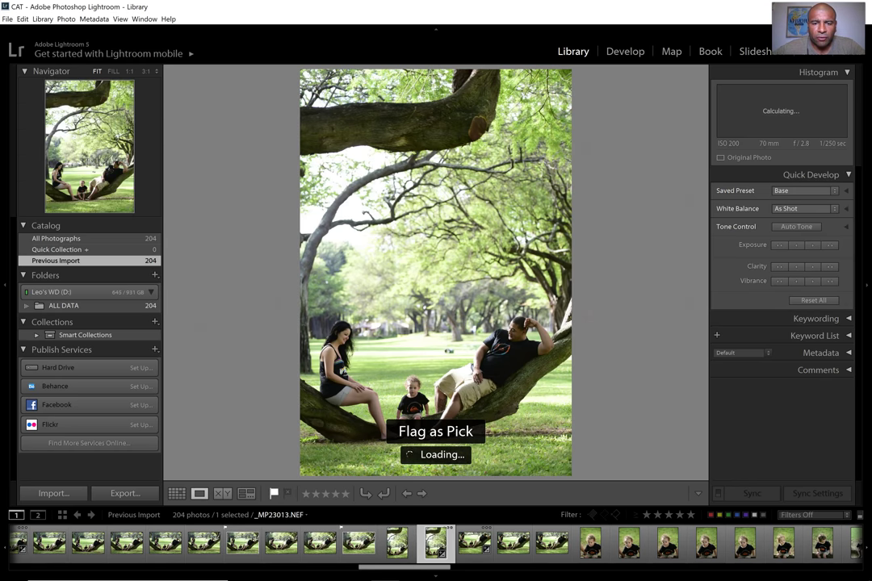
Compare the closer horizontal shots with the toddler smiling between the parents and flag _MP23016.NEF as a pick
key(Right)
key(Right)
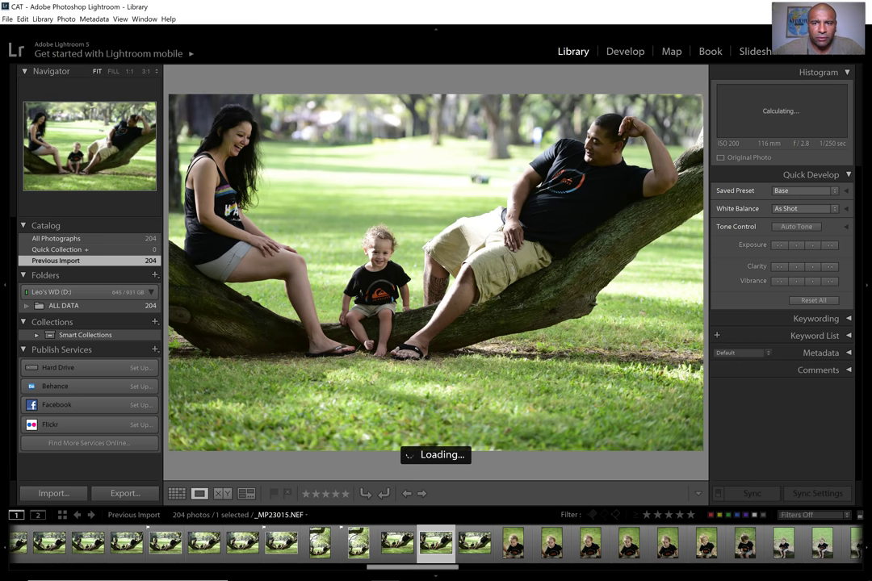
key(Right)
key(Left)
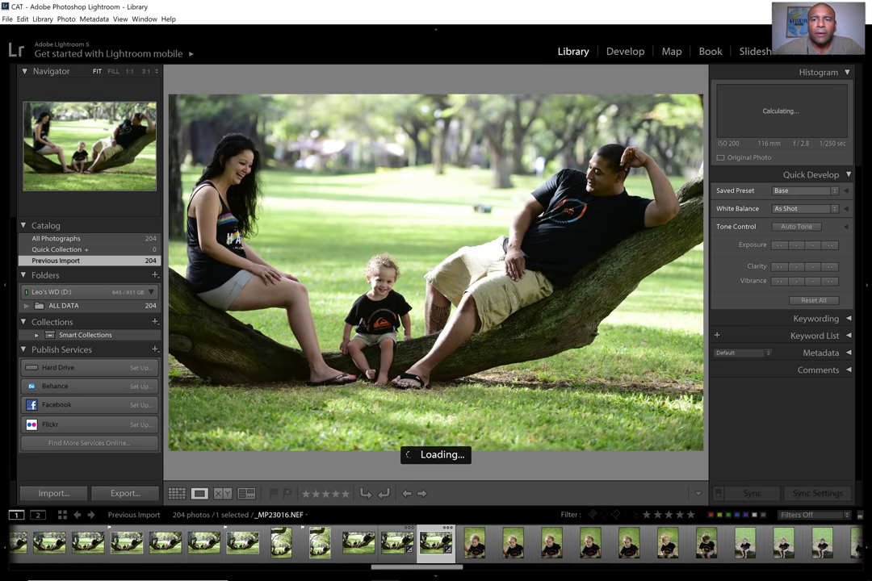
key(Right)
key(Right)
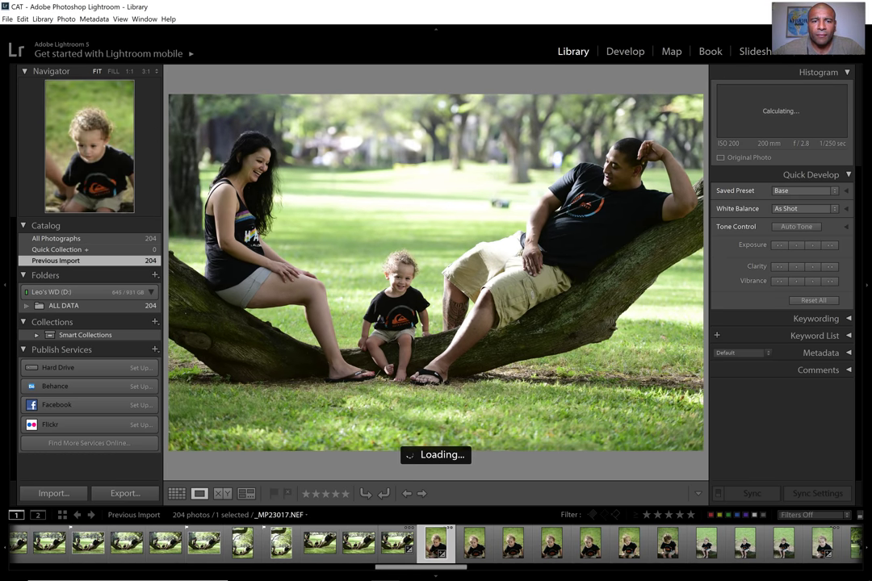
key(Left)
key(p)
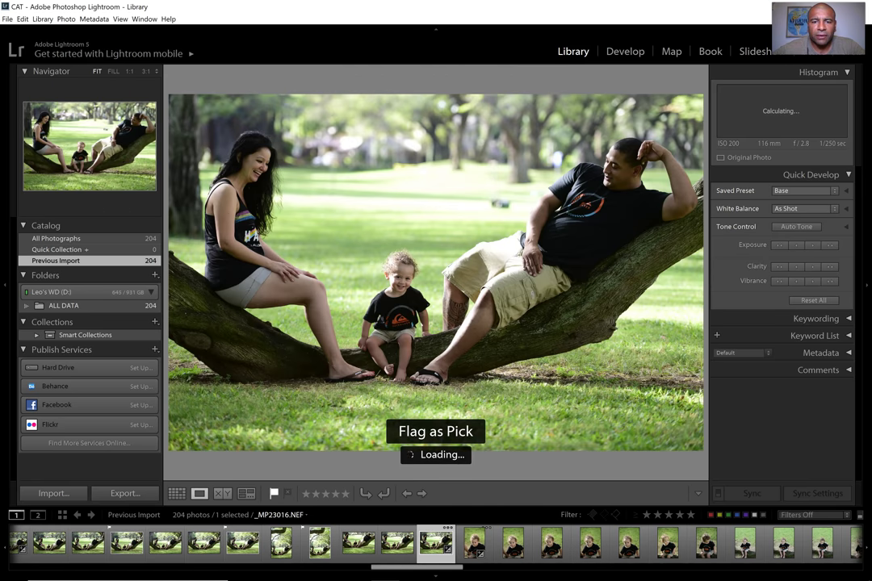
Compare the vertical close-up portraits of the seated toddler and flag _MP23021.NEF as a pick
key(Right)
key(Right)
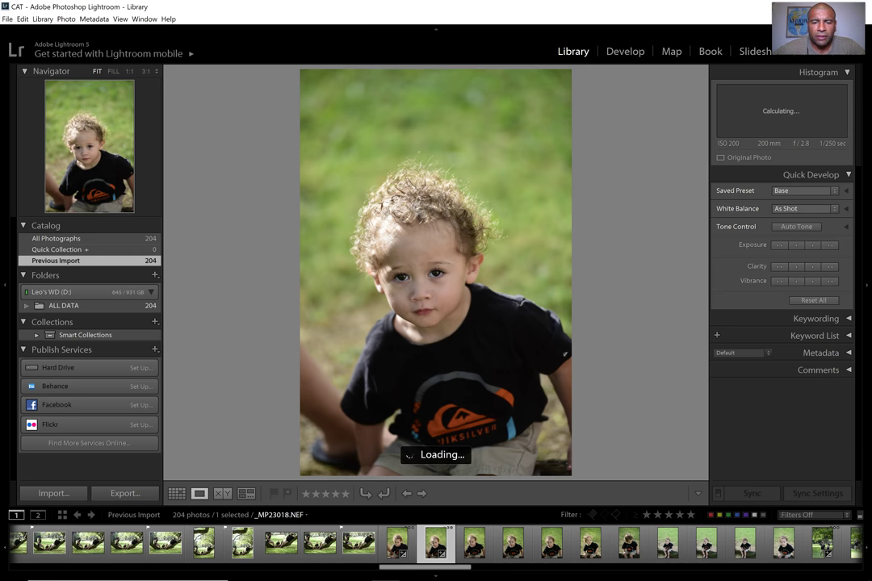
key(Right)
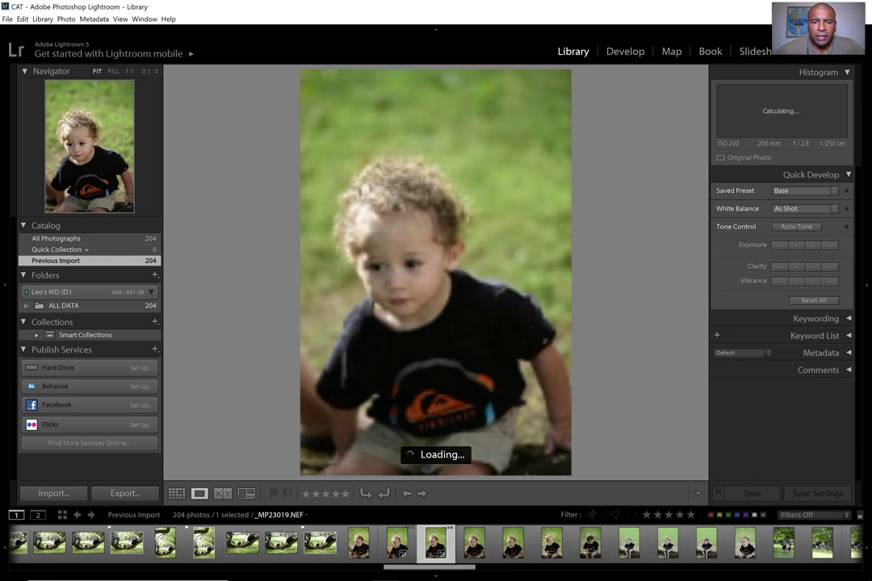
key(Left)
key(Right)
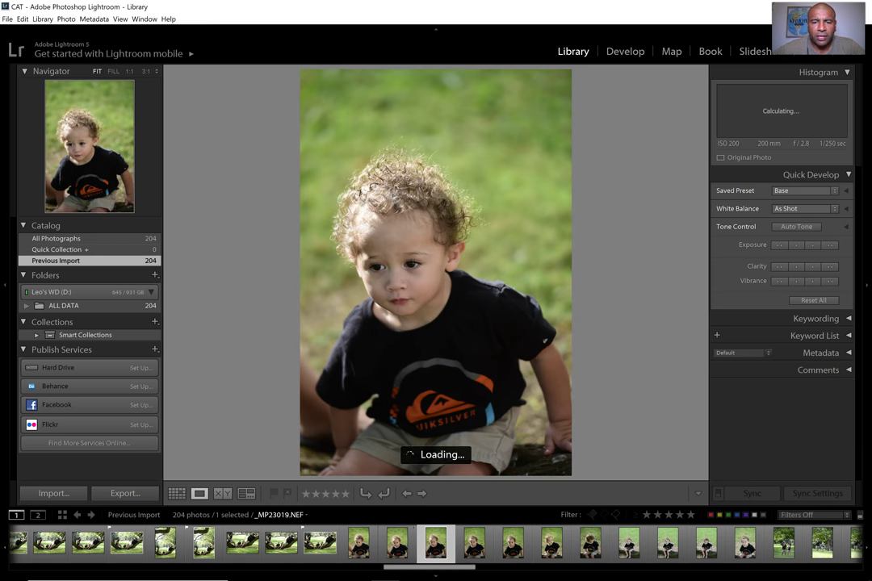
key(Right)
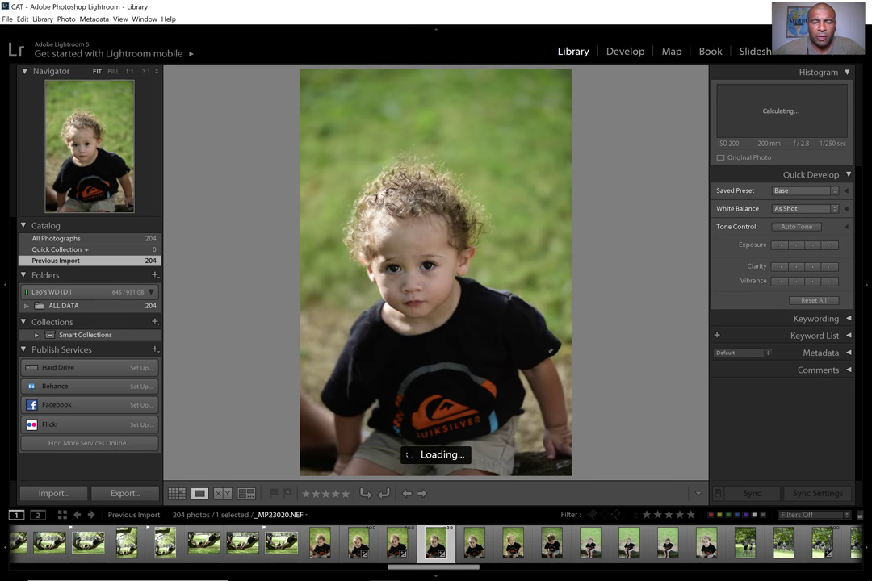
key(Right)
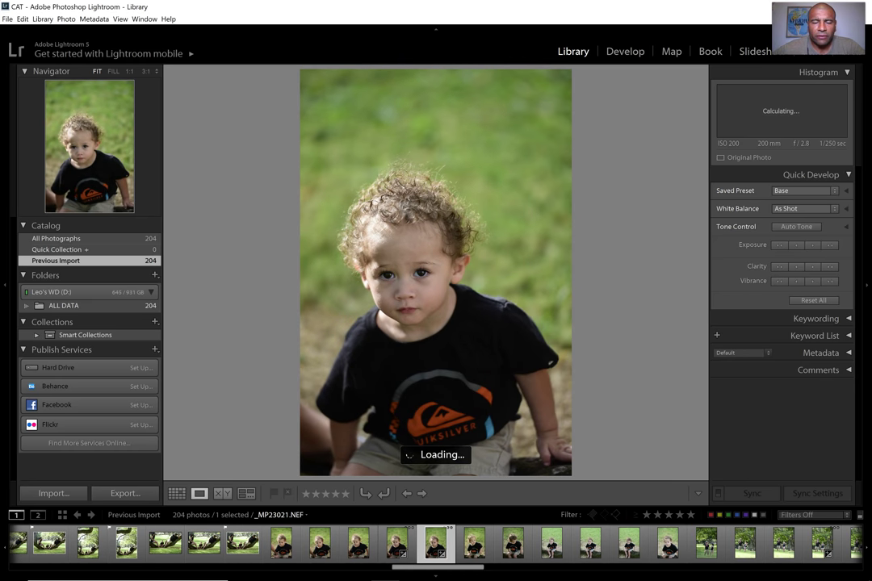
key(Right)
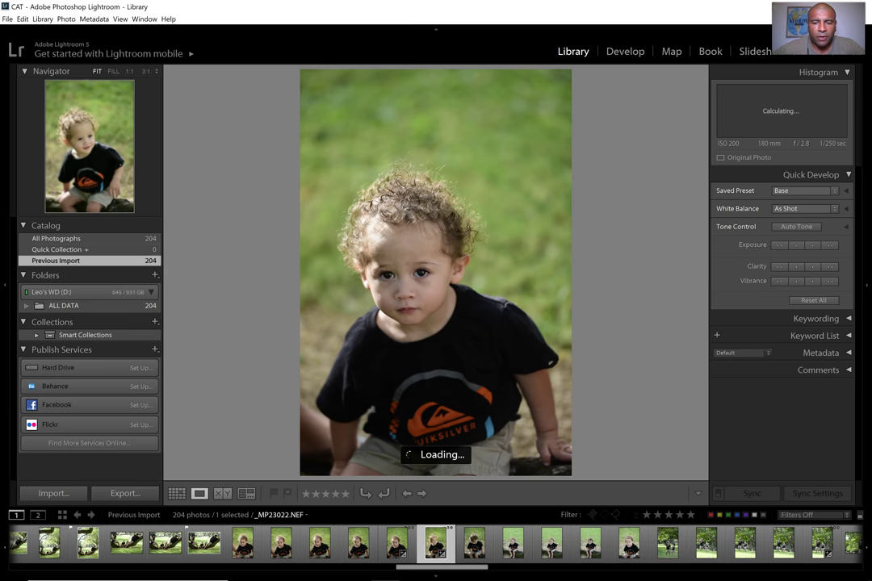
key(Right)
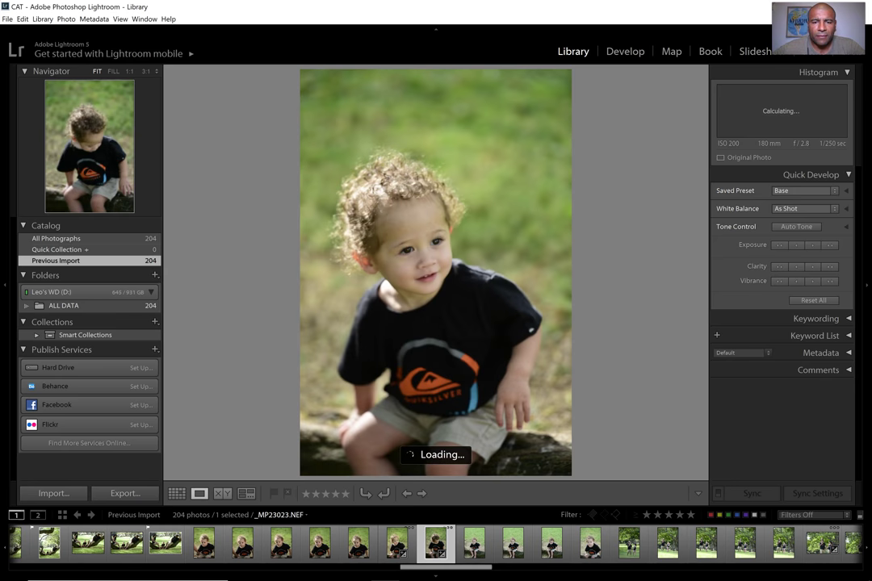
key(Left)
key(Left)
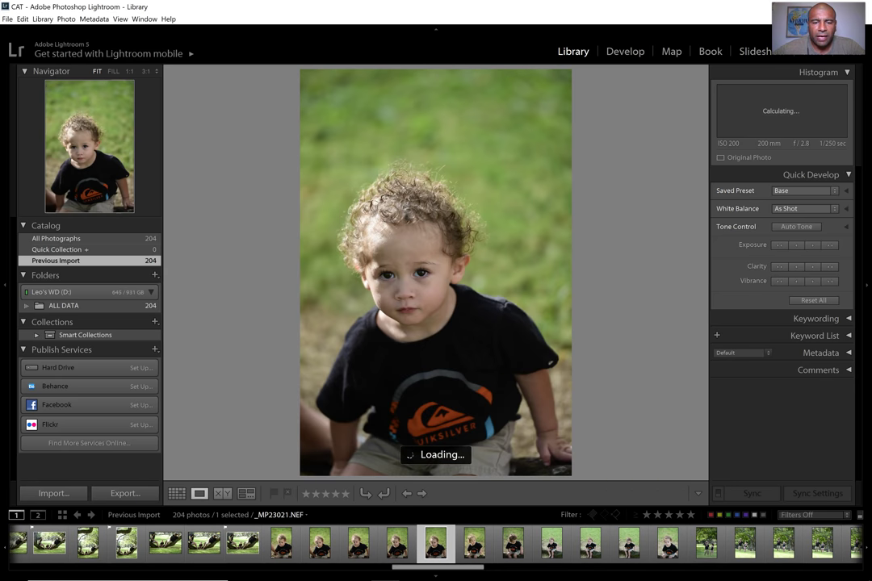
key(Right)
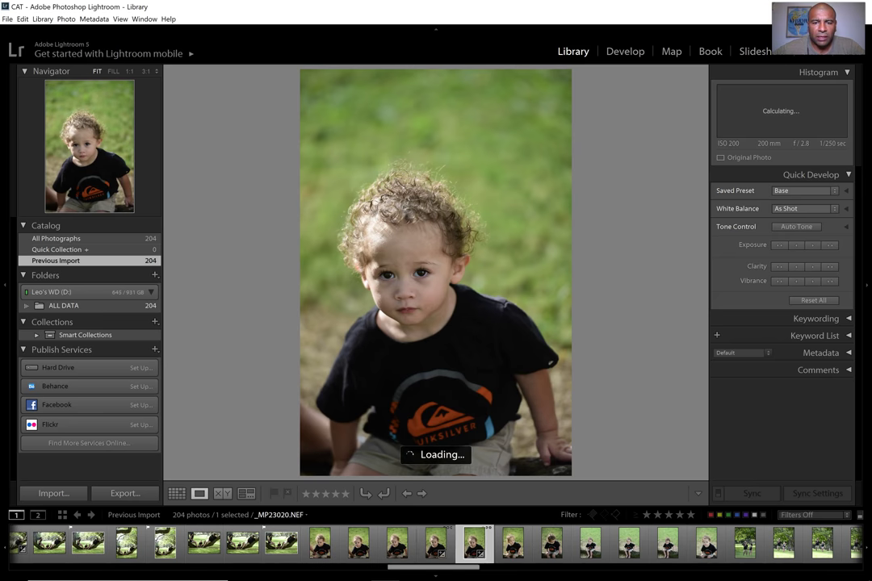
key(p)
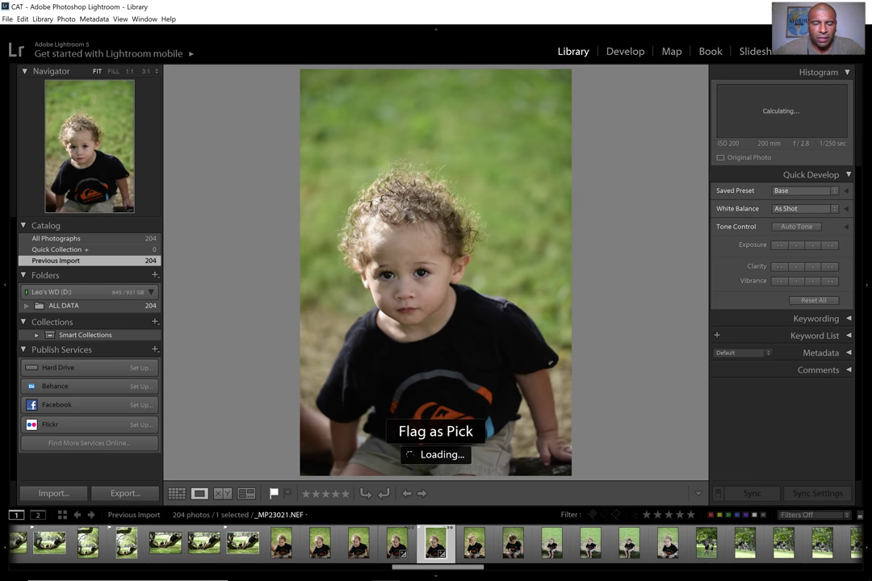
Compare the remaining close shots of the toddler seated on the trunk and flag _MP23022.NEF as a pick
key(Right)
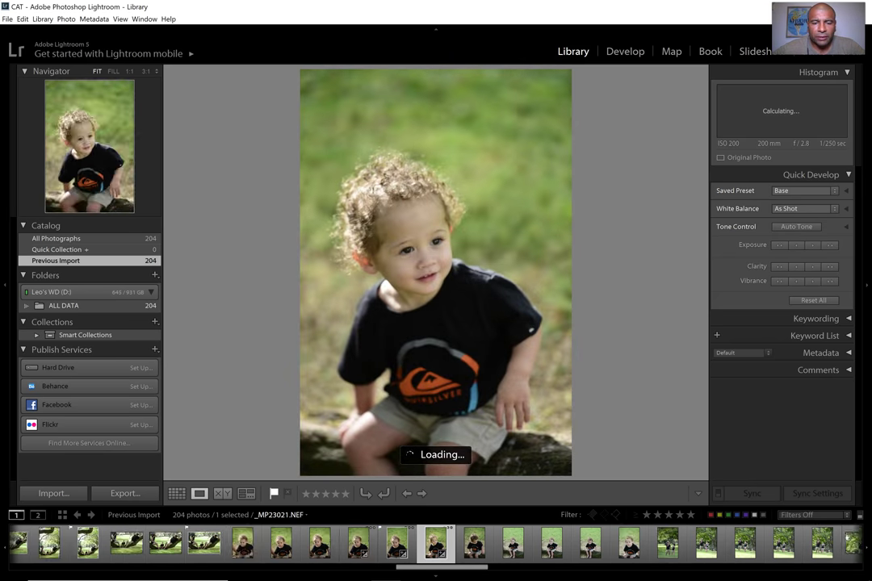
key(Right)
key(Right)
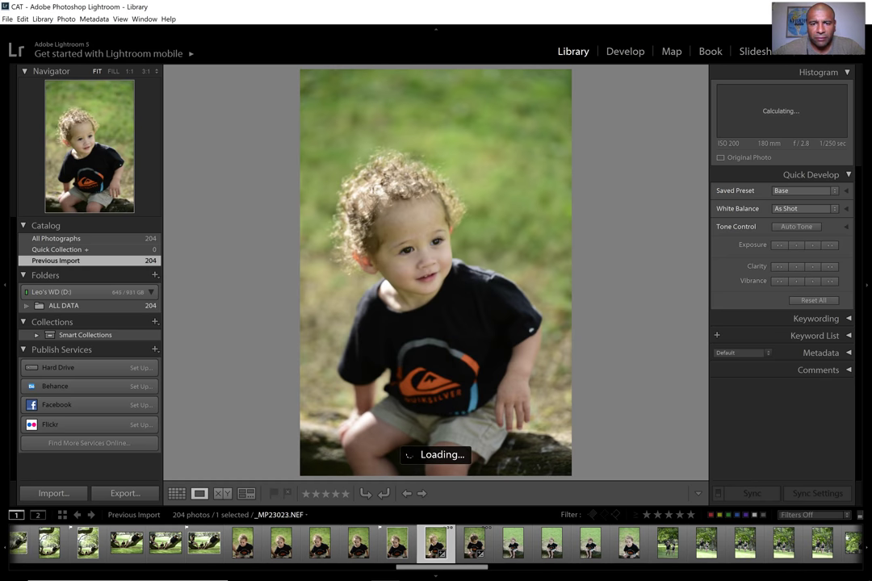
key(Right)
key(Left)
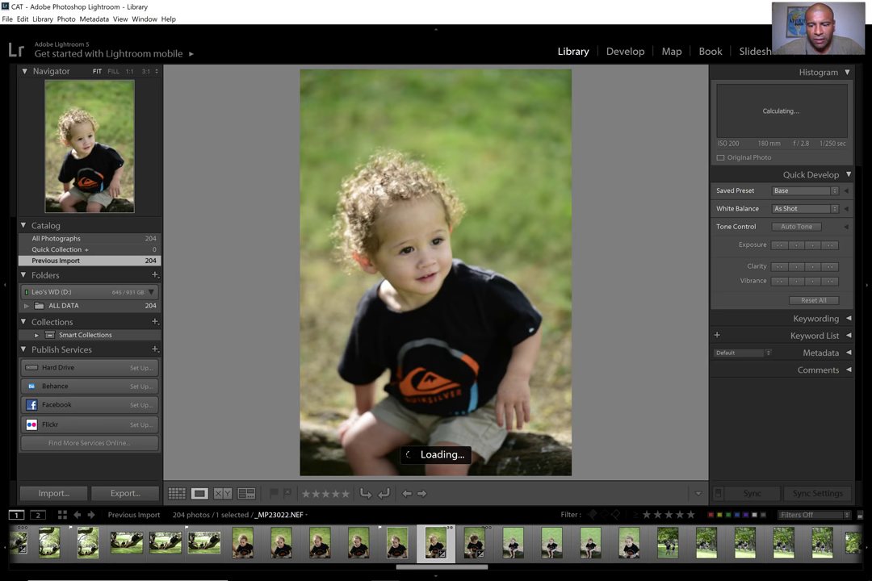
key(p)
Compare the full-length vertical shots of the toddler on the trunk and flag _MP23025.NEF as a pick
key(Right)
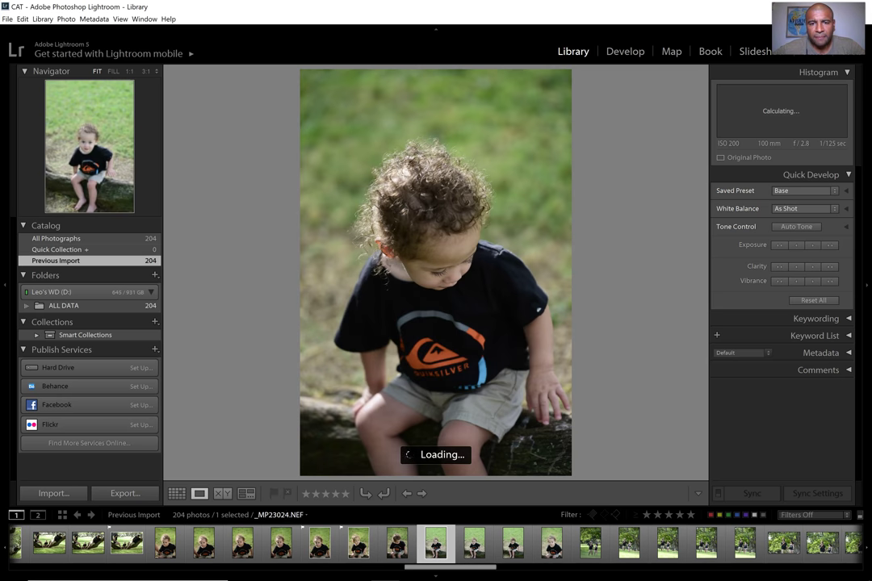
key(Right)
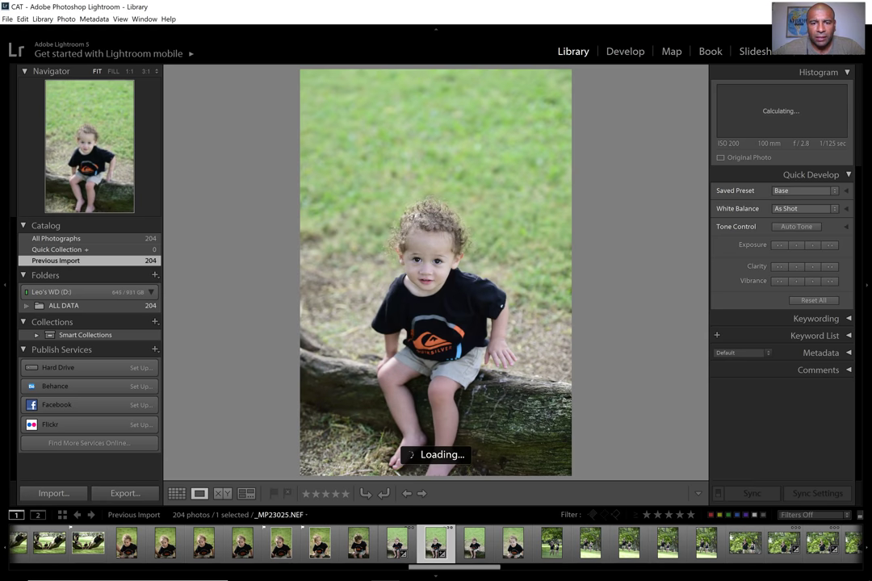
key(Right)
key(Left)
key(p)
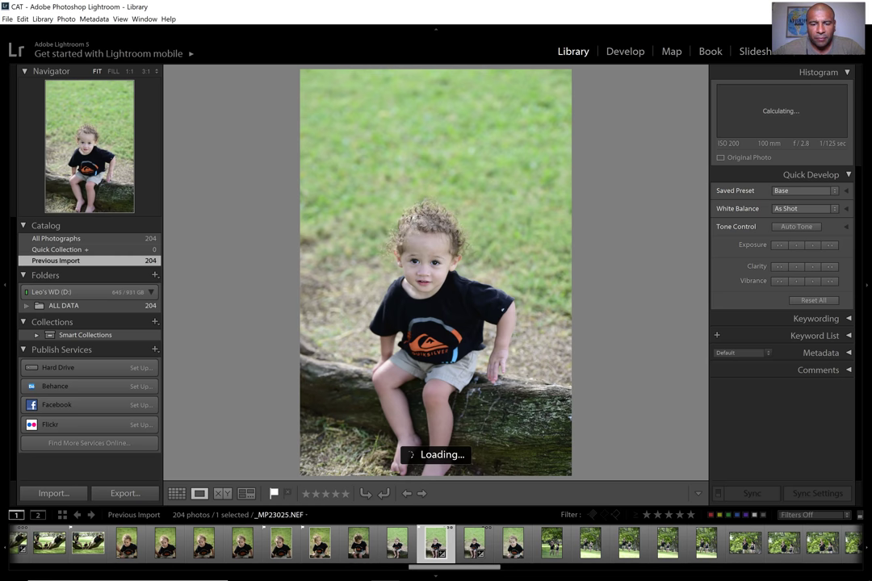
Review the last shots of the seated toddler and flag the close-up _MP23027.NEF as a pick
key(Right)
key(Right)
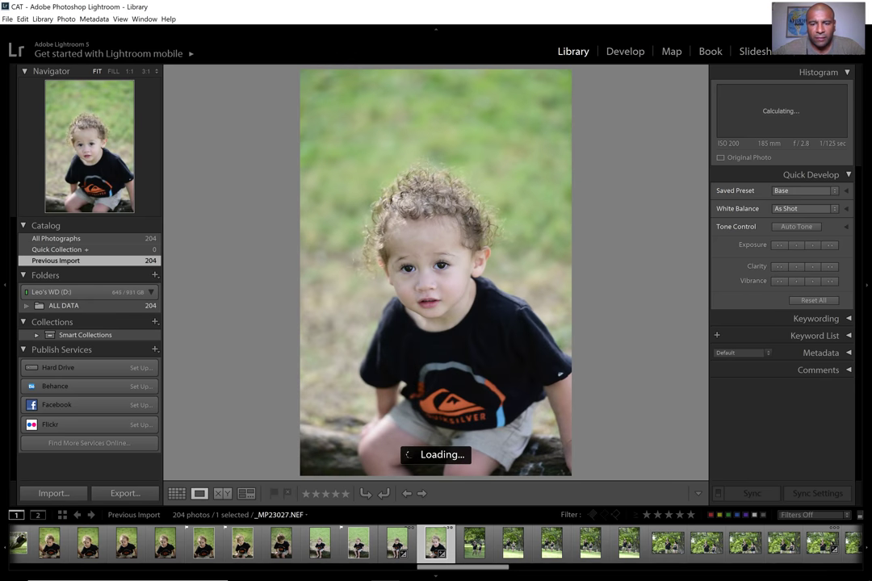
key(p)
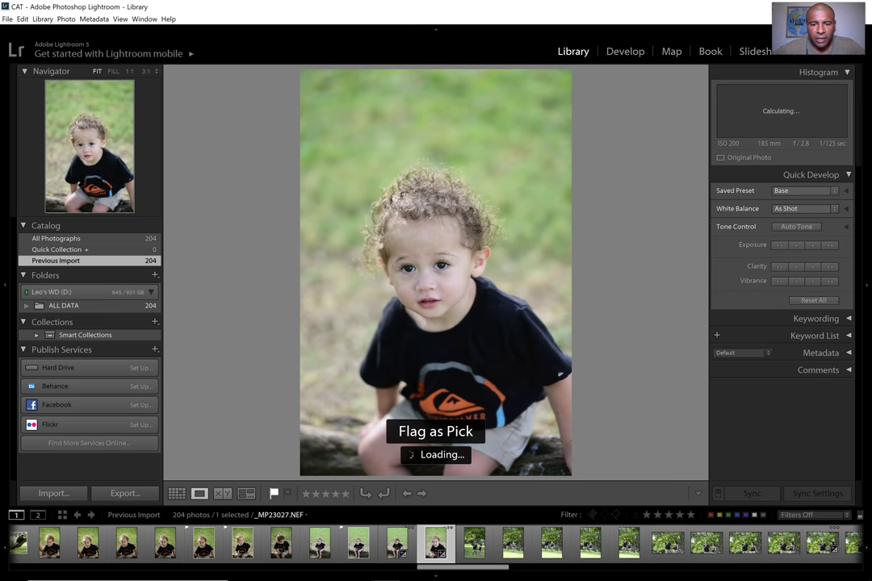
Remove the pick flag from the similar toddler close-up _MP23021.NEF and return to _MP23027.NEF
click(198, 535)
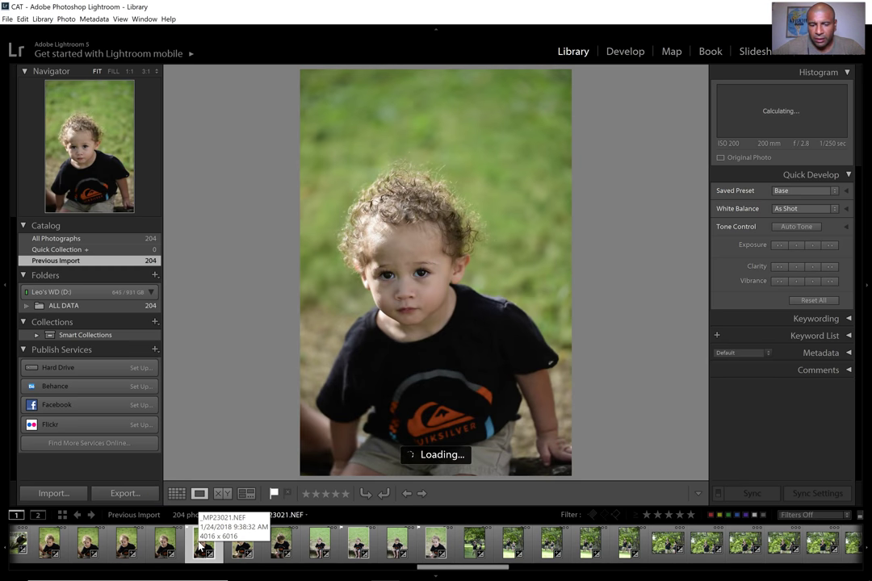
key(u)
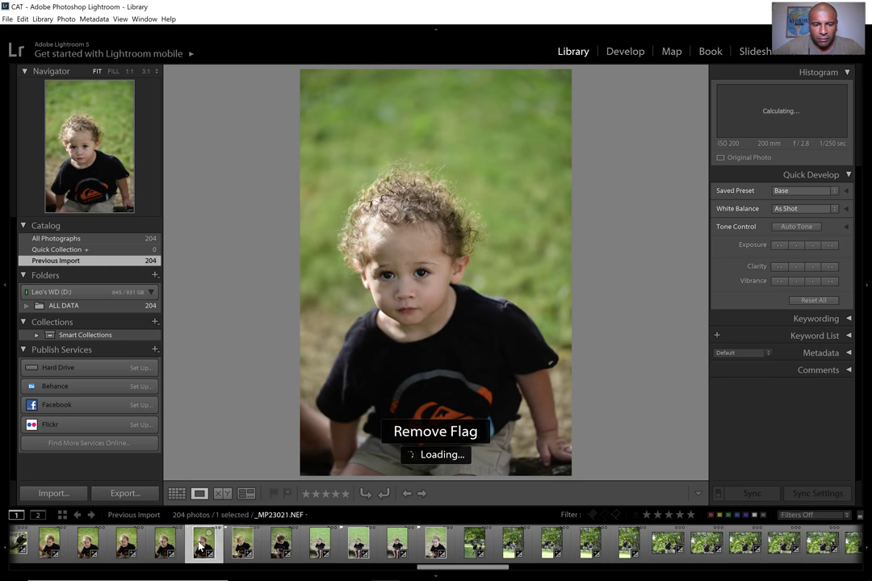
click(434, 547)
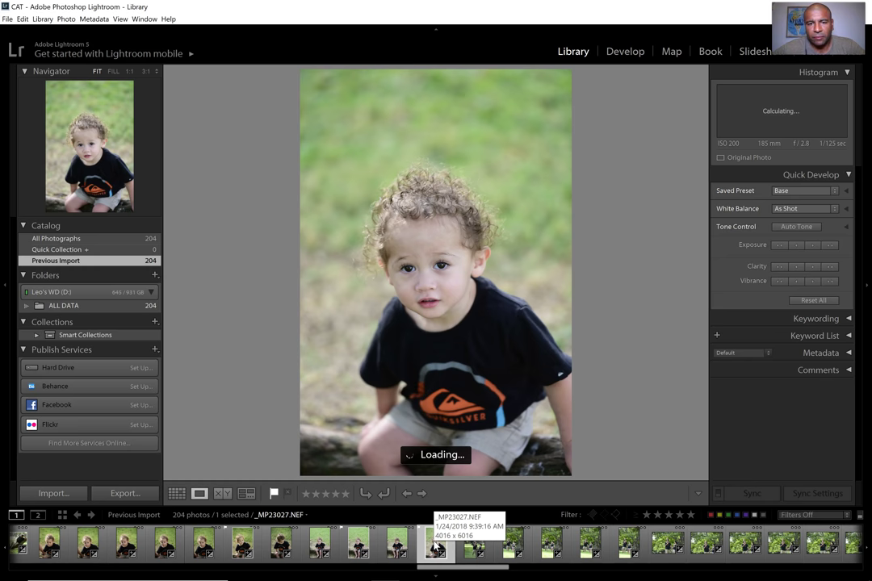
Review the first shots of the family standing and walking in the park and flag the blurred _MP23031.NEF as rejected
key(Right)
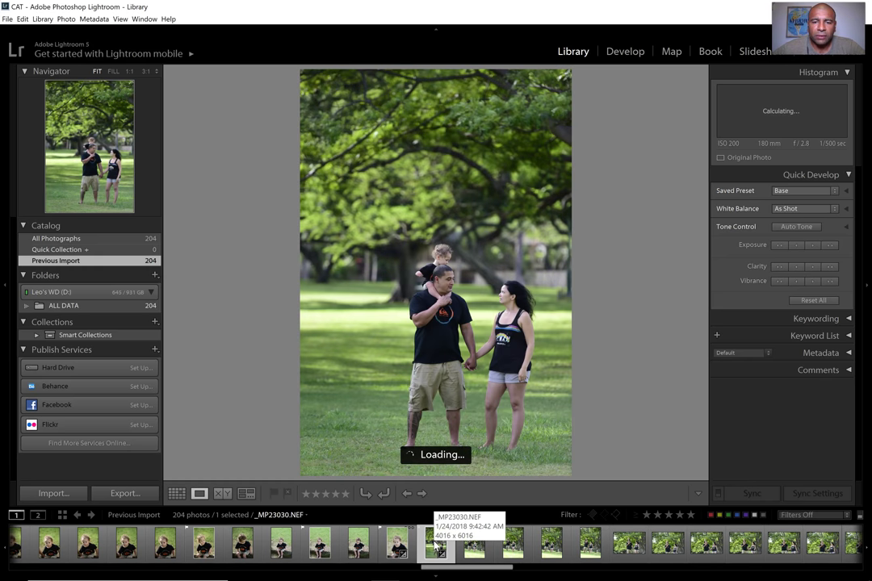
key(Right)
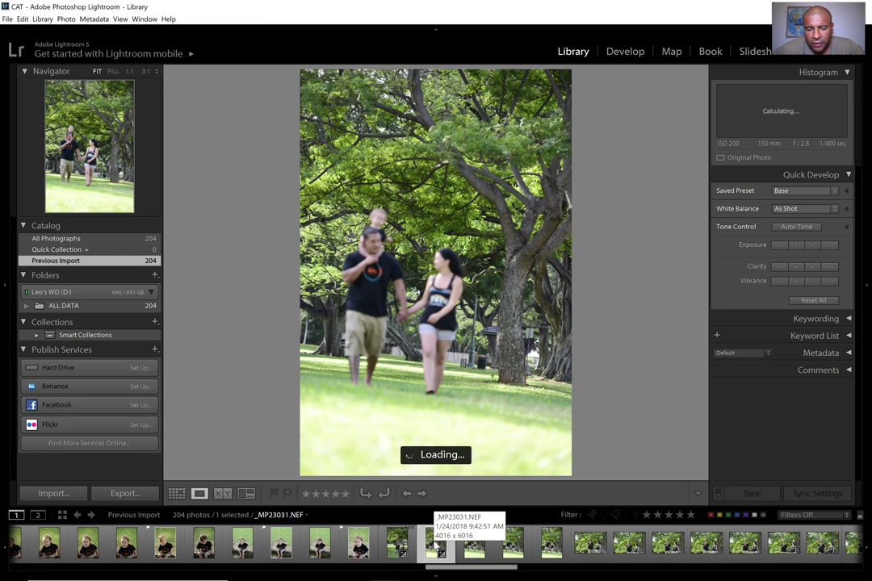
key(x)
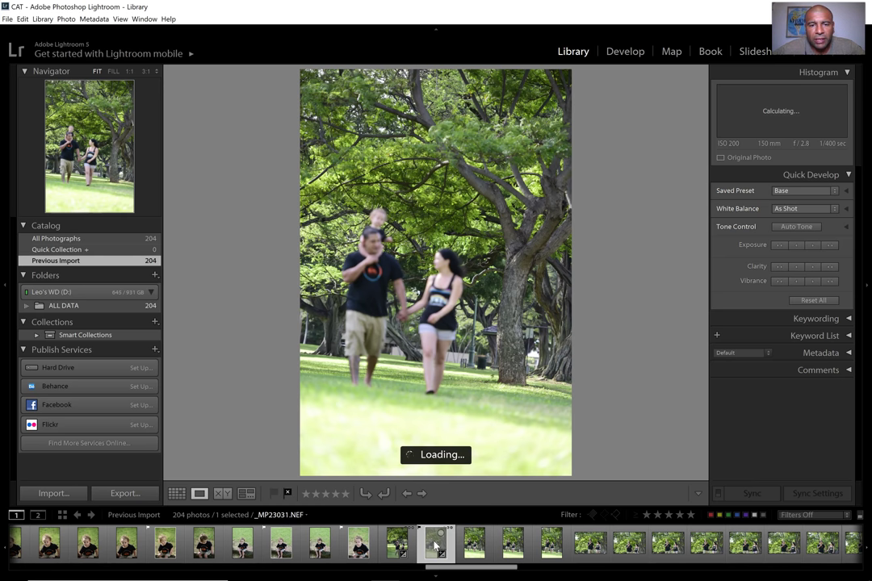
Compare the vertical shots of the family walking hand in hand and flag _MP23032.NEF as a pick
key(Right)
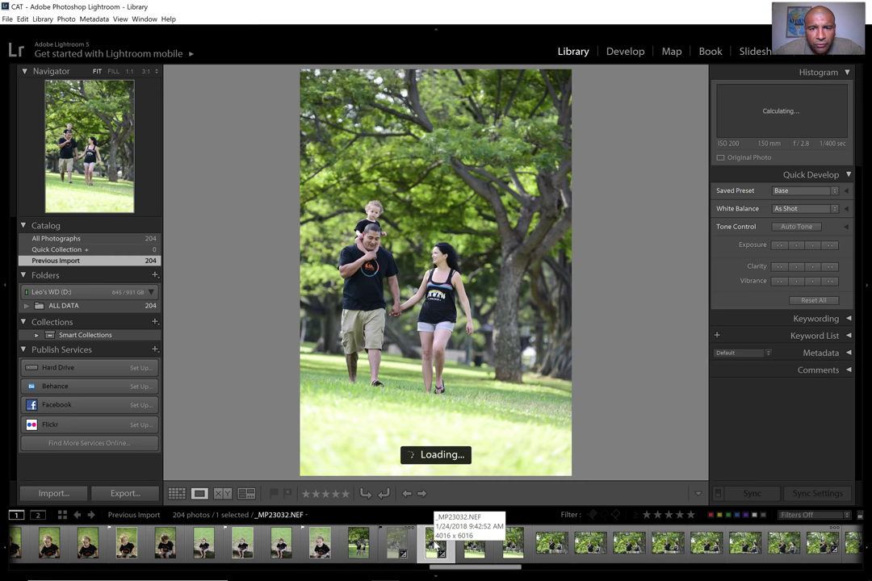
key(Right)
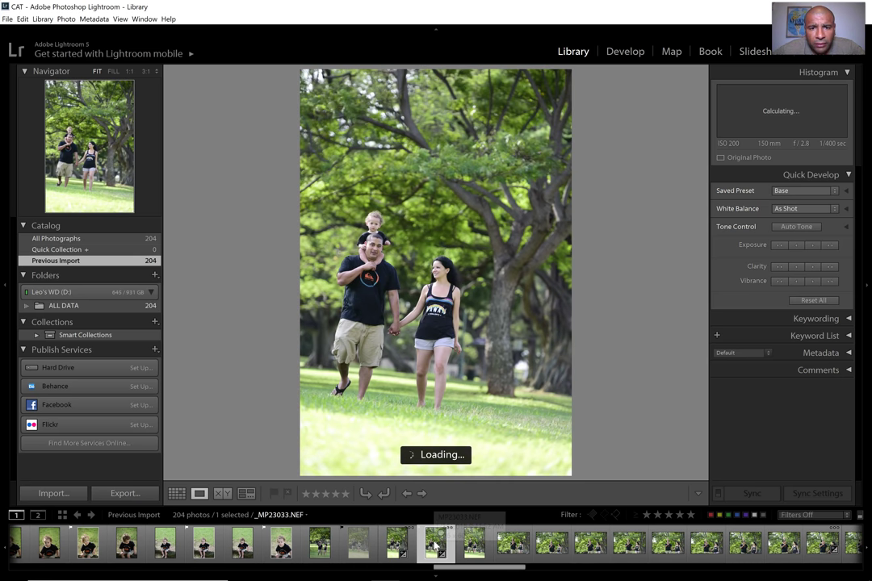
key(Left)
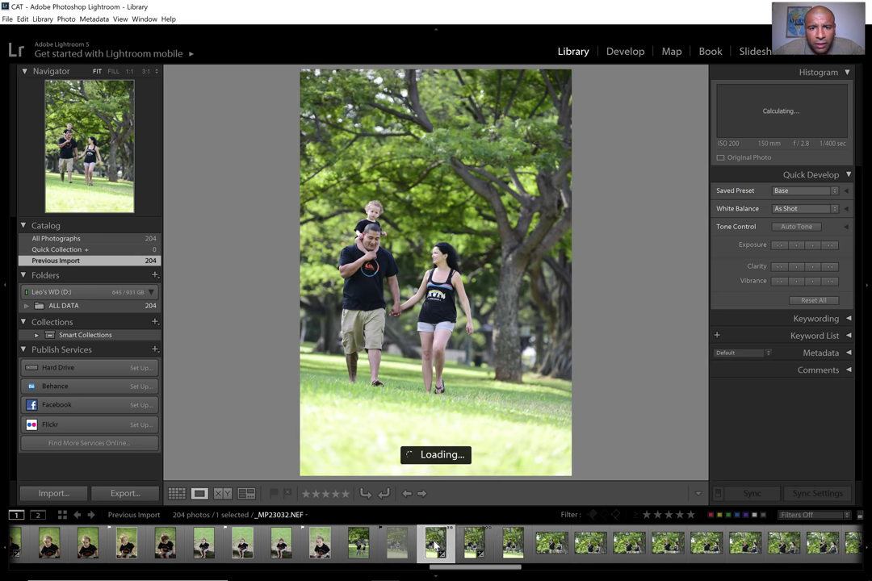
key(p)
Compare the vertical walking shots _MP23033.NEF and _MP23034.NEF for expressions and sharpness
key(Right)
key(Right)
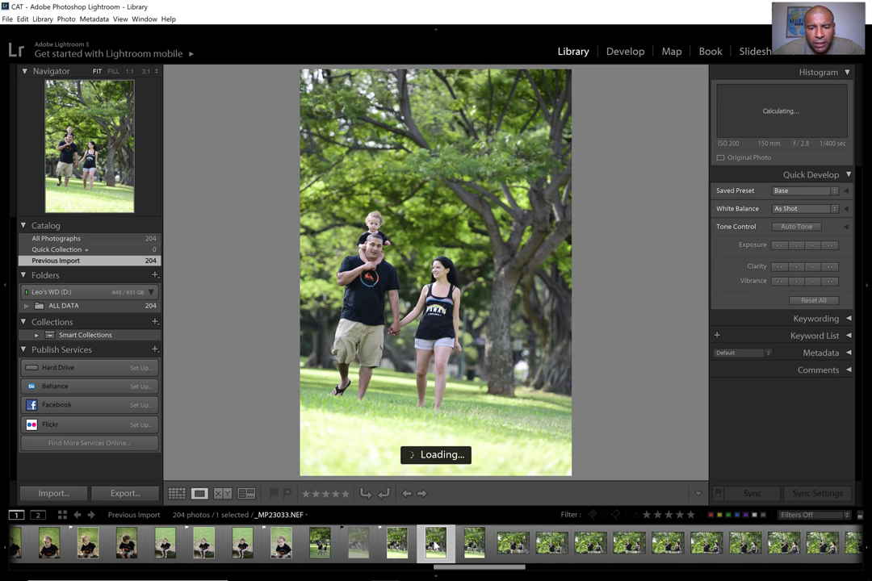
key(Right)
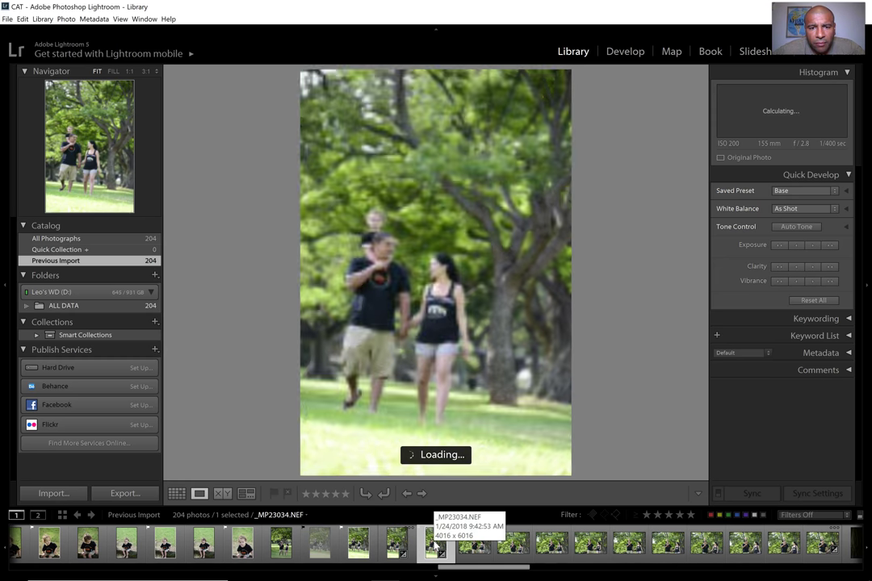
key(Left)
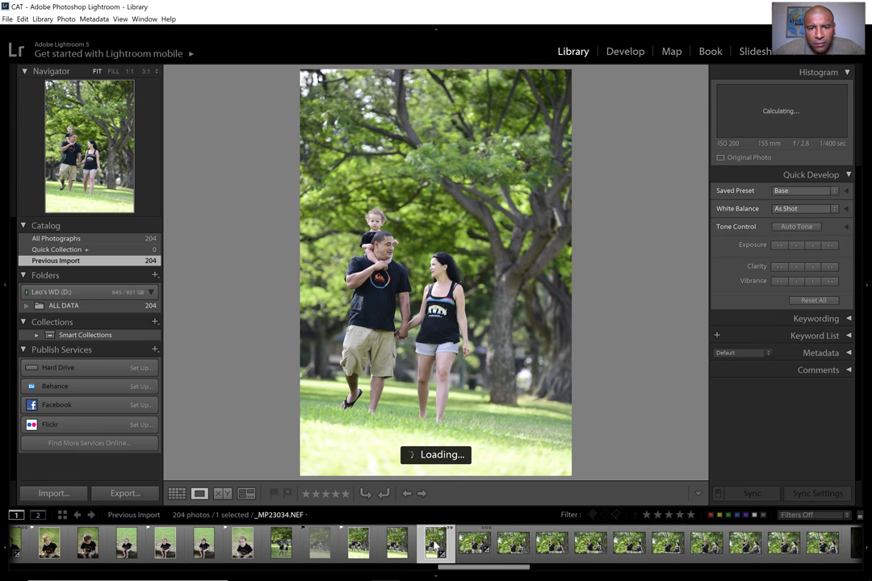
key(Left)
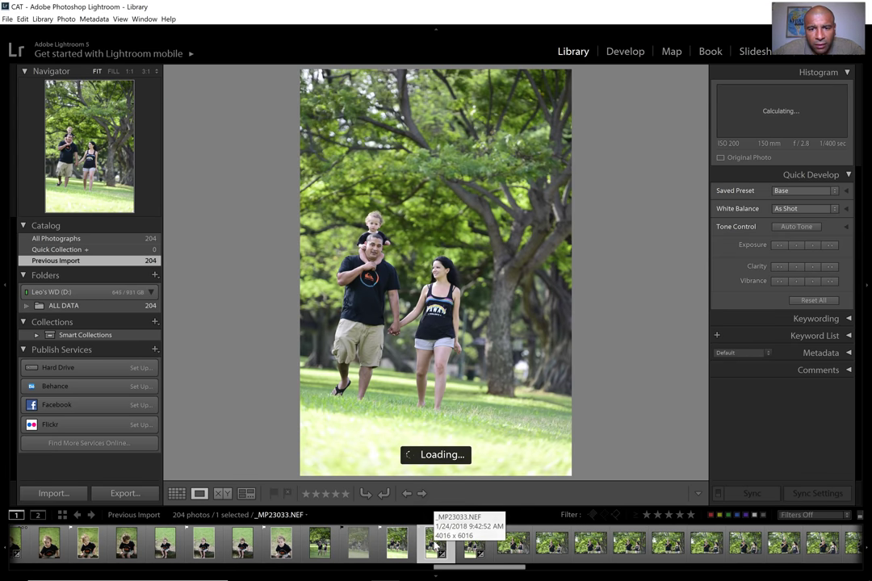
key(Right)
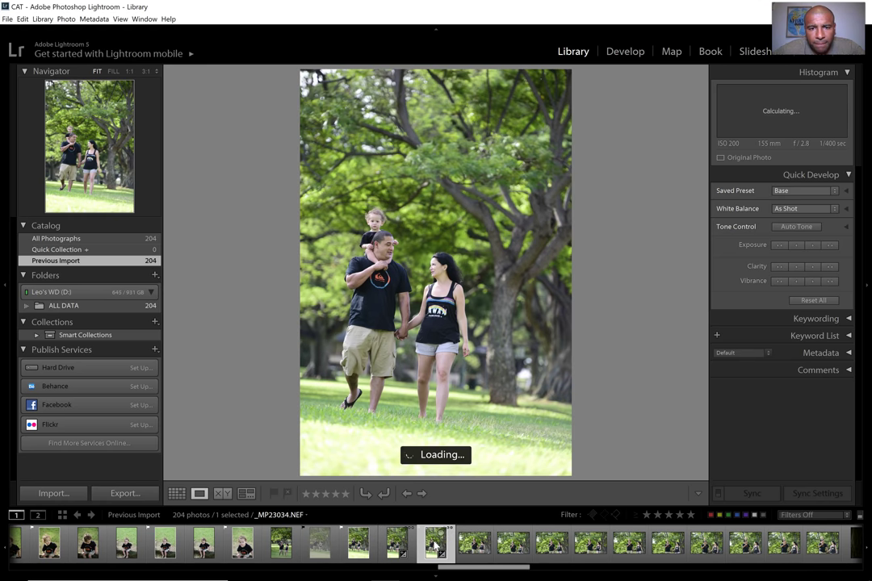
key(Right)
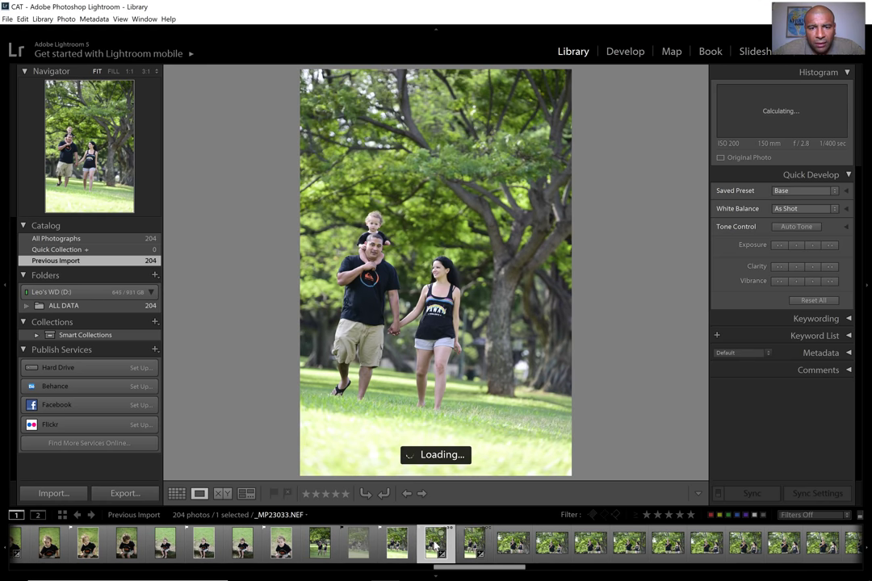
key(Right)
Compare the first two horizontal shots of the family walking and flag _MP23035.NEF as a pick
key(Right)
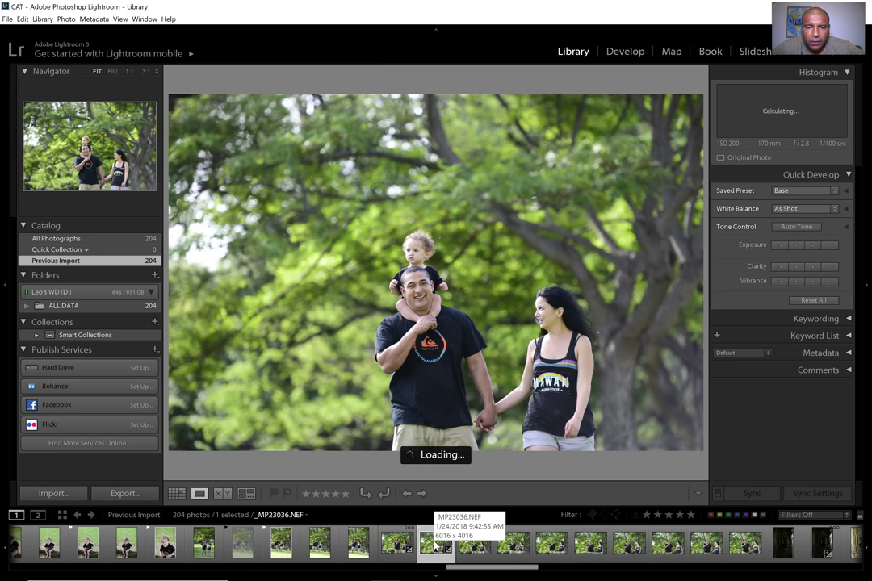
scroll(435, 547, up, 1)
click(435, 546)
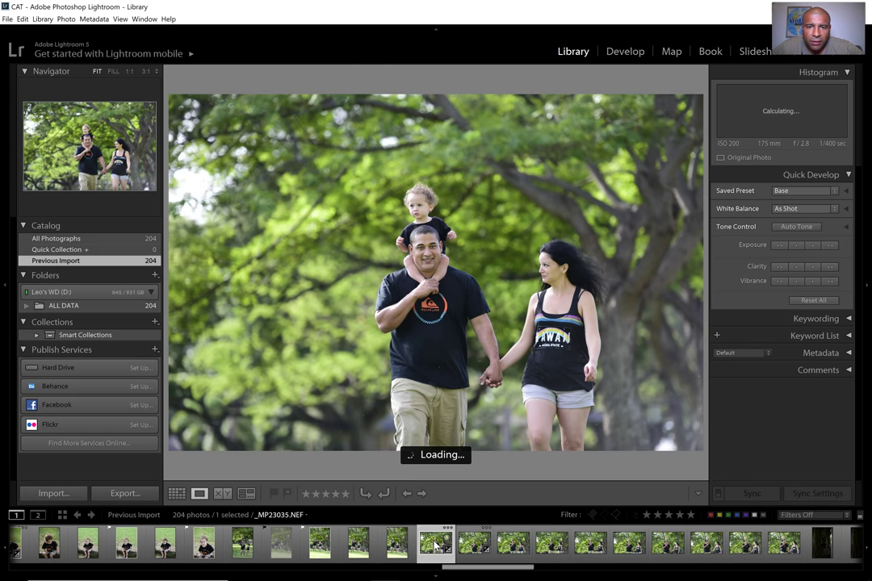
key(p)
Compare the horizontal walking shots up to _MP23041.NEF and flag _MP23039.NEF as a pick
key(Right)
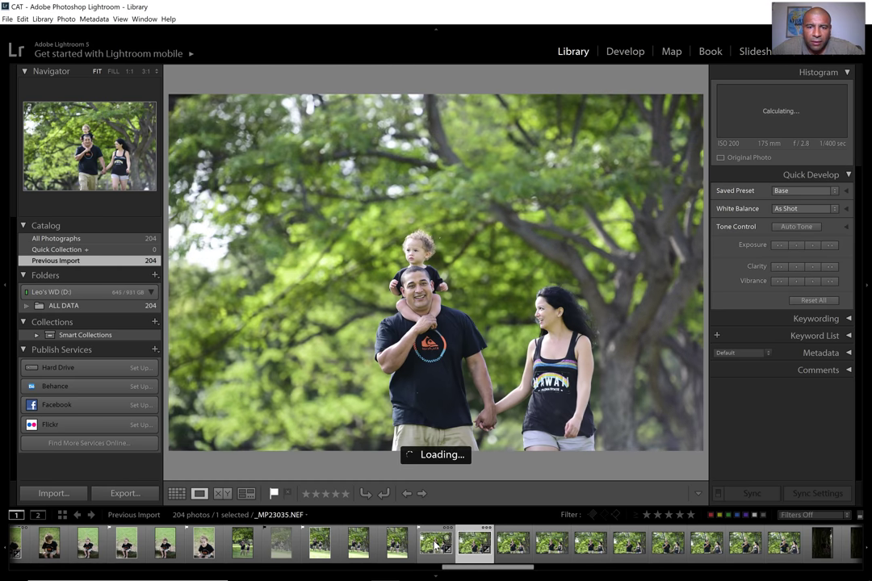
key(Right)
key(Right)
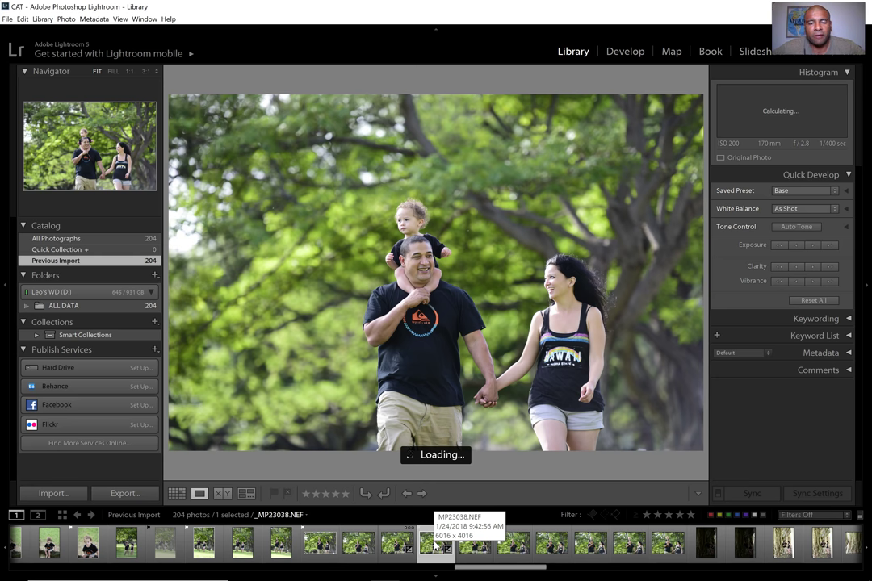
key(Right)
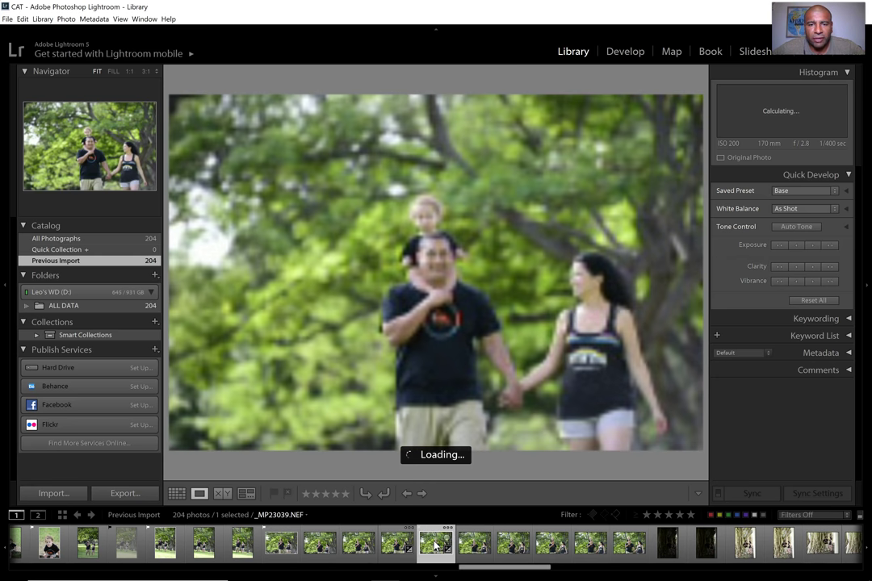
key(Right)
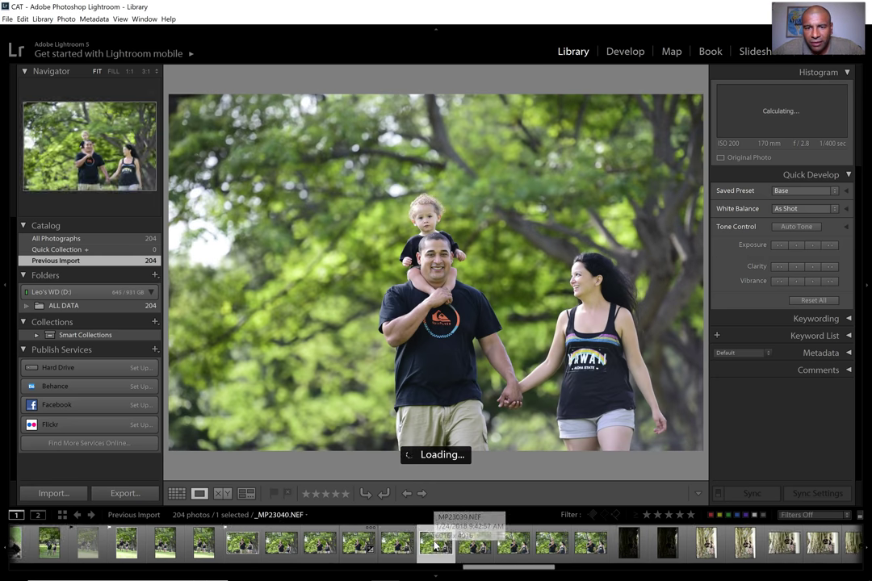
key(Right)
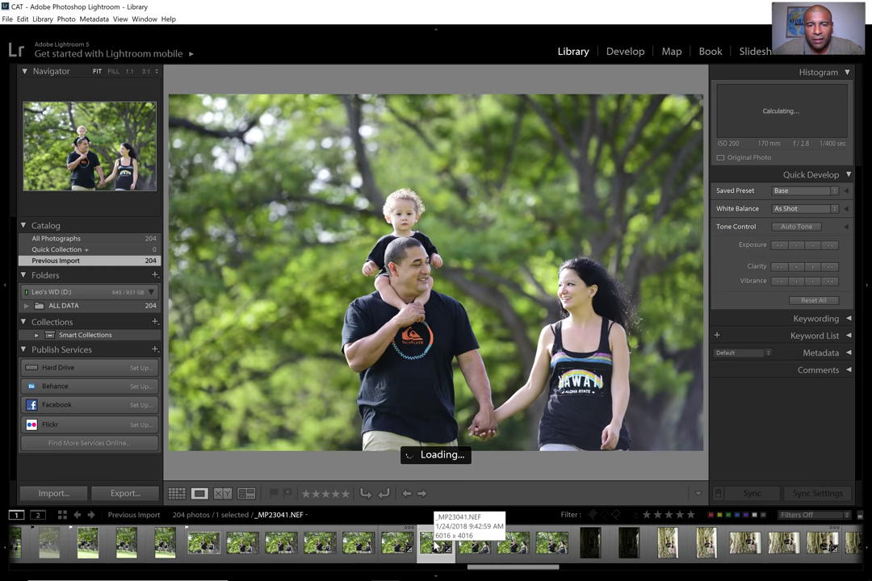
key(Left)
key(Left)
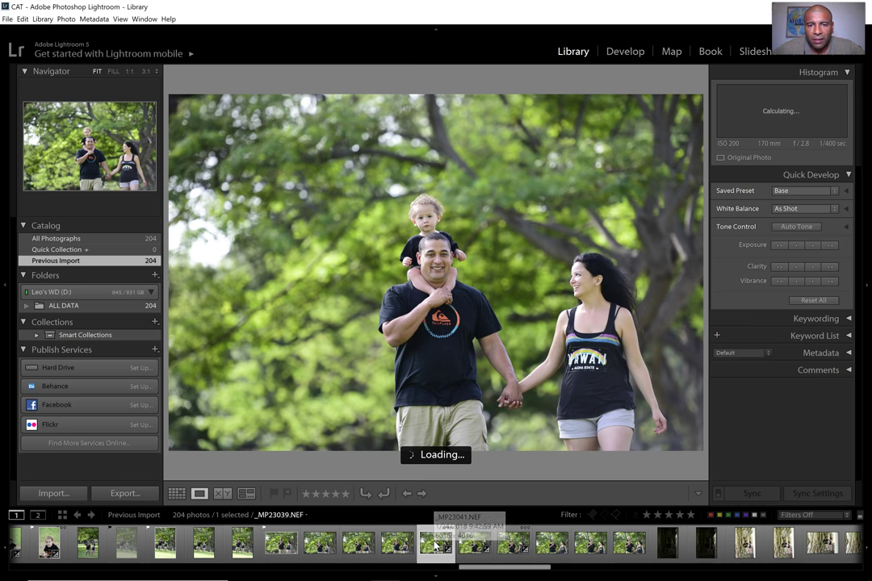
key(p)
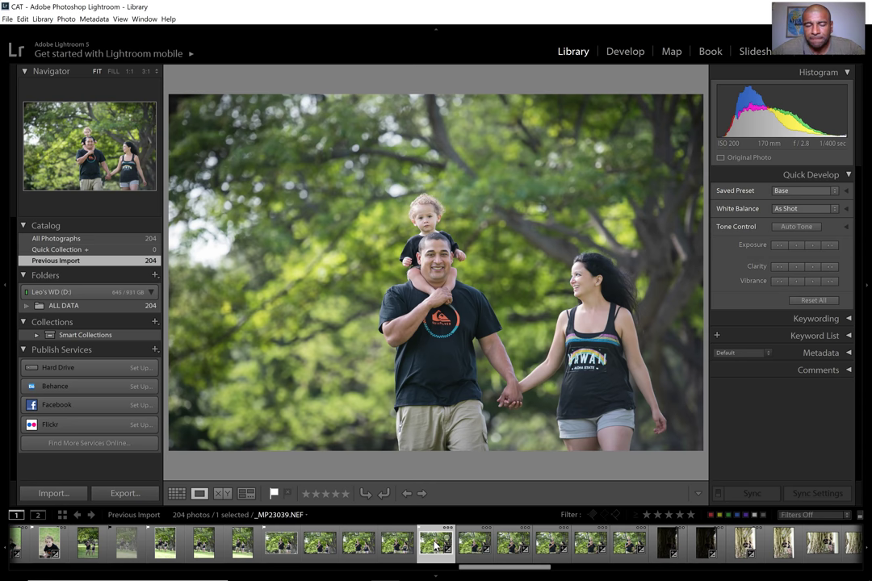
Compare the remaining horizontal walking shots up to _MP23044.NEF and flag _MP23043.NEF as a pick
key(Right)
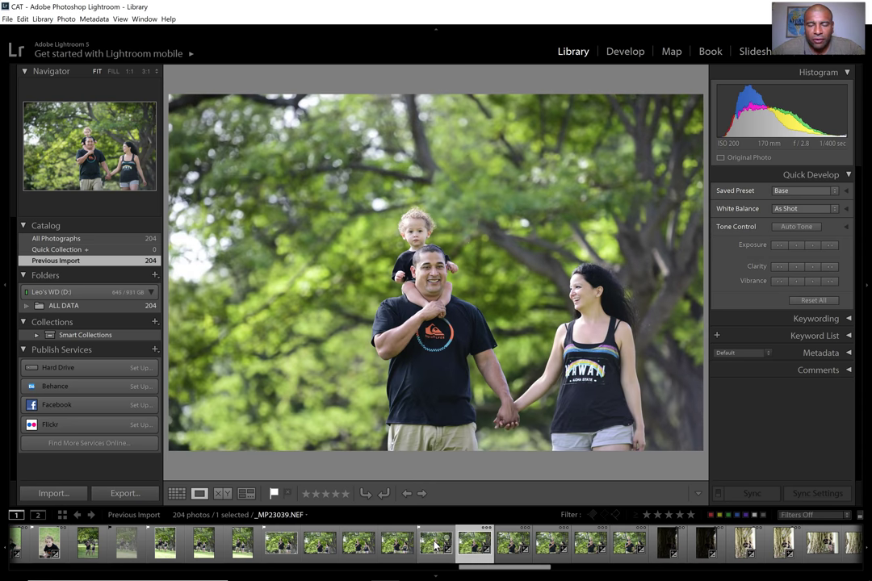
key(Right)
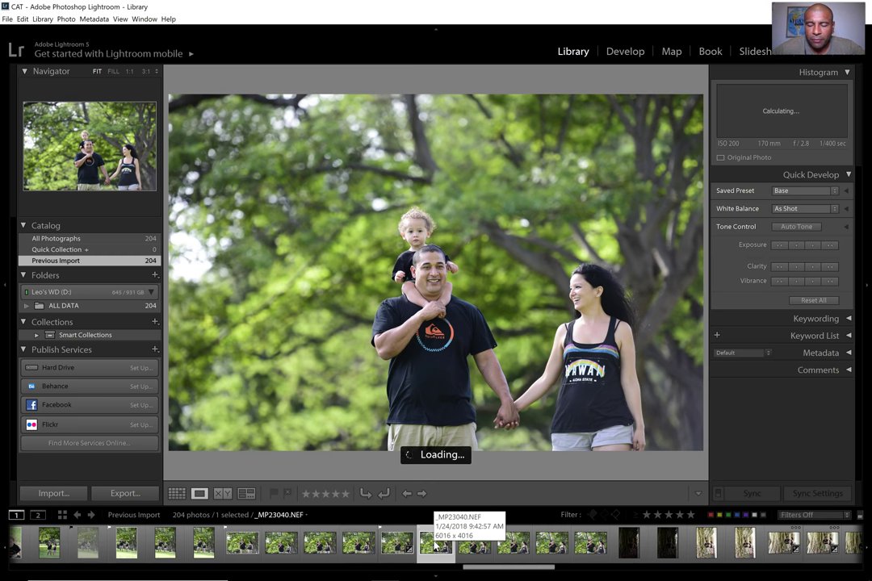
key(Right)
key(Right)
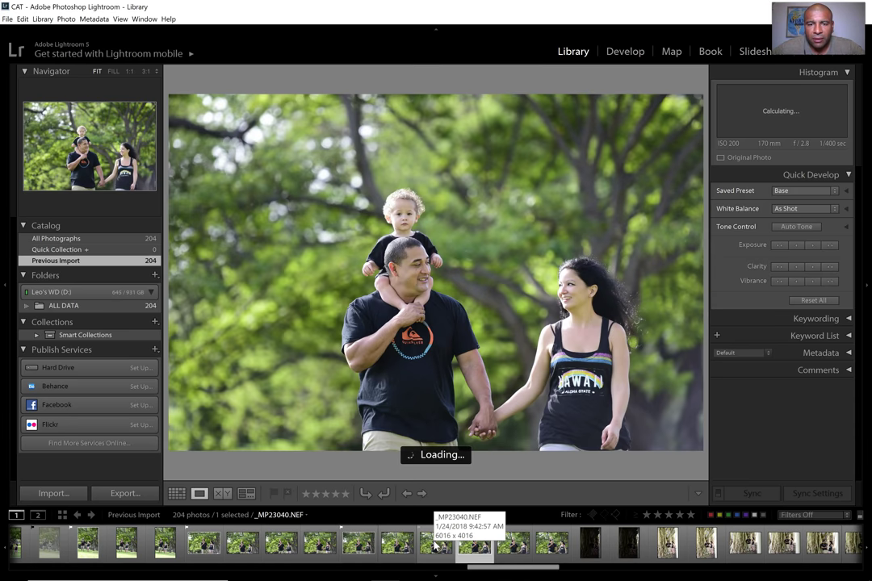
key(Right)
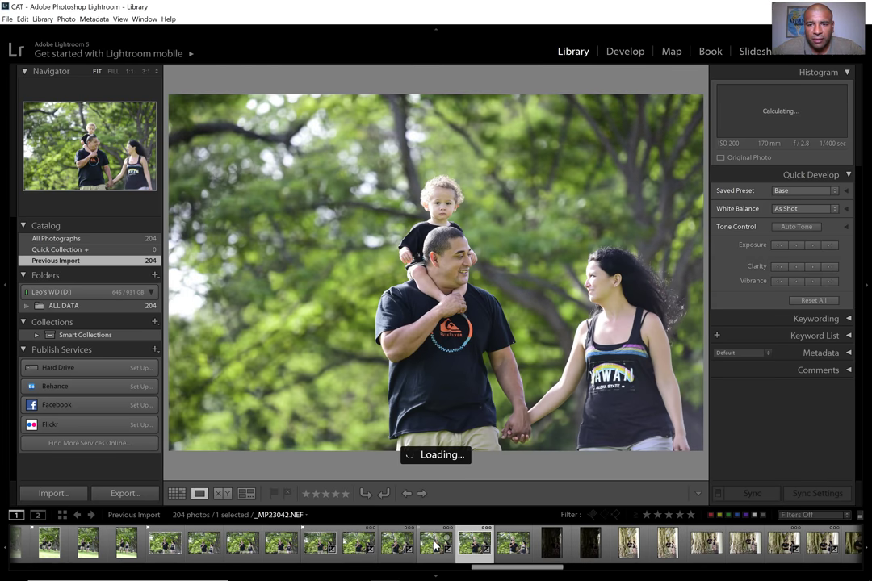
key(Right)
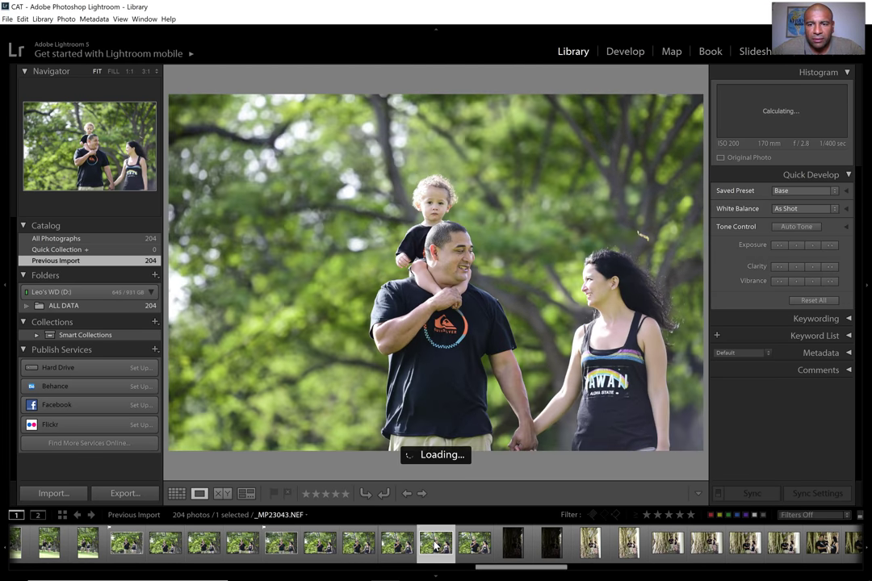
key(Right)
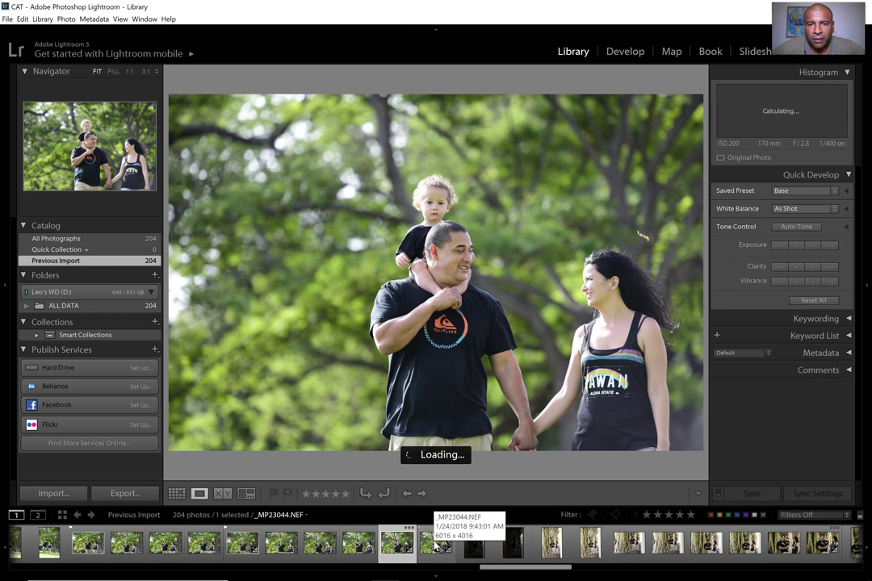
key(Left)
key(p)
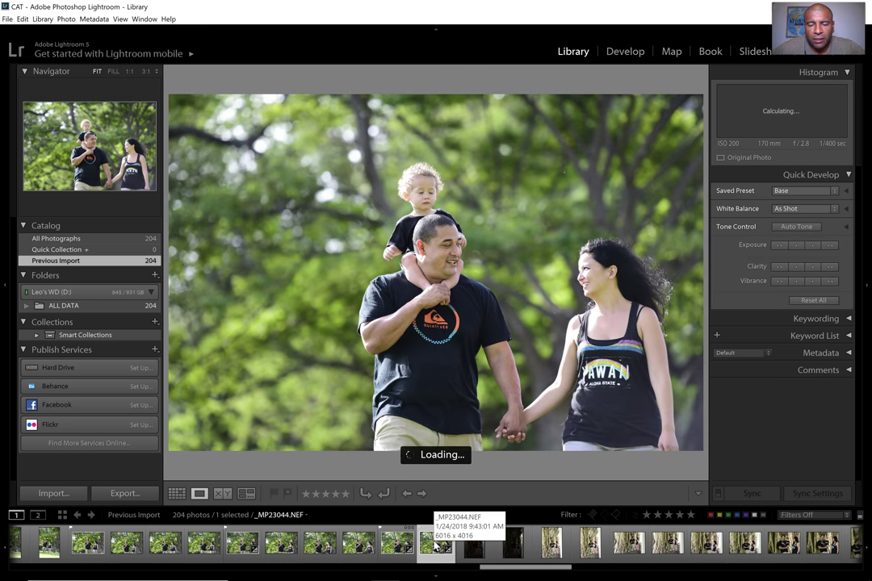
Reject the two underexposed vertical shots by the tree, _MP23045.NEF and _MP23046.NEF
key(Right)
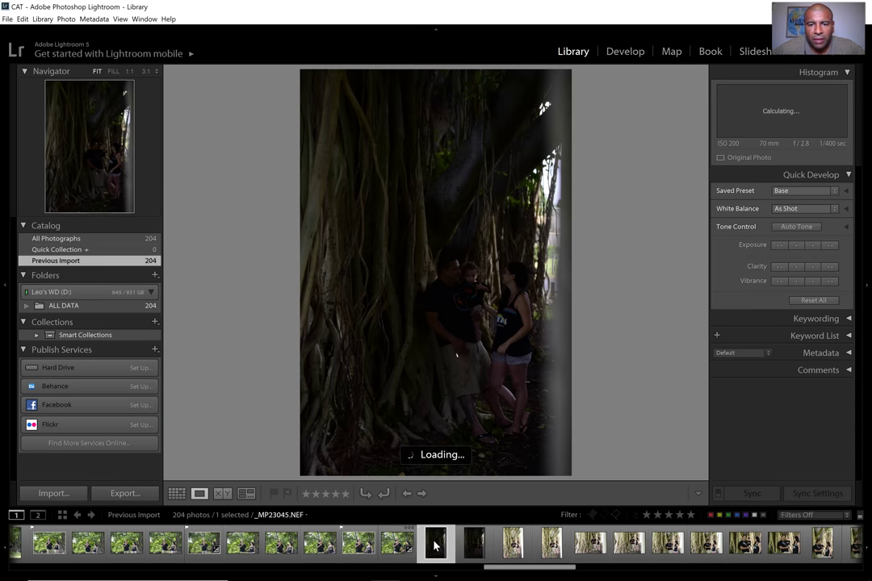
key(x)
key(Right)
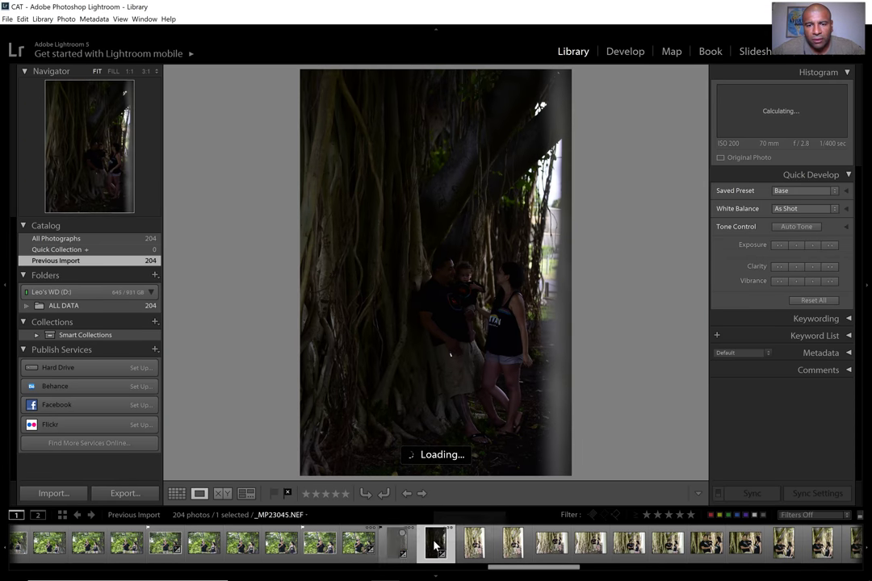
key(x)
key(Right)
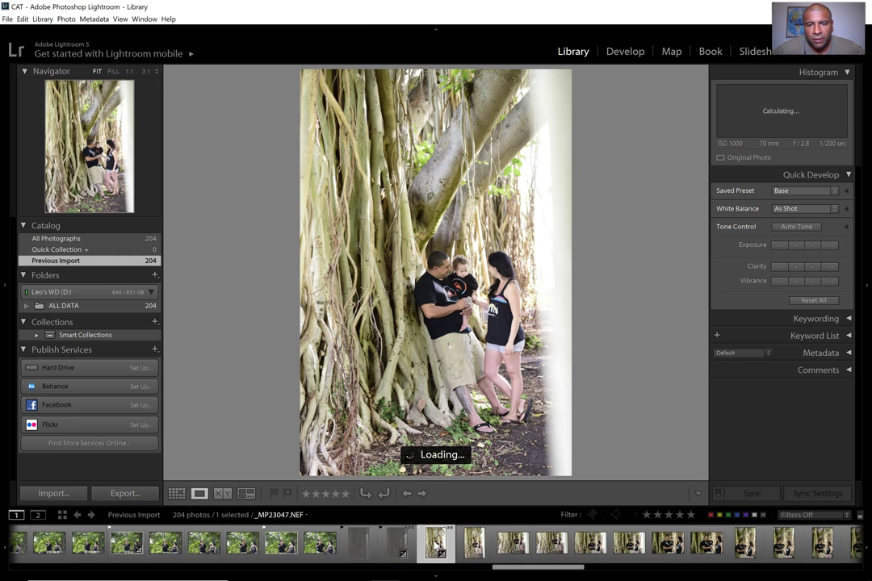
Compare the well-exposed shots of the family leaning on the tree up to _MP23053.NEF and flag _MP23052.NEF as a pick
key(Right)
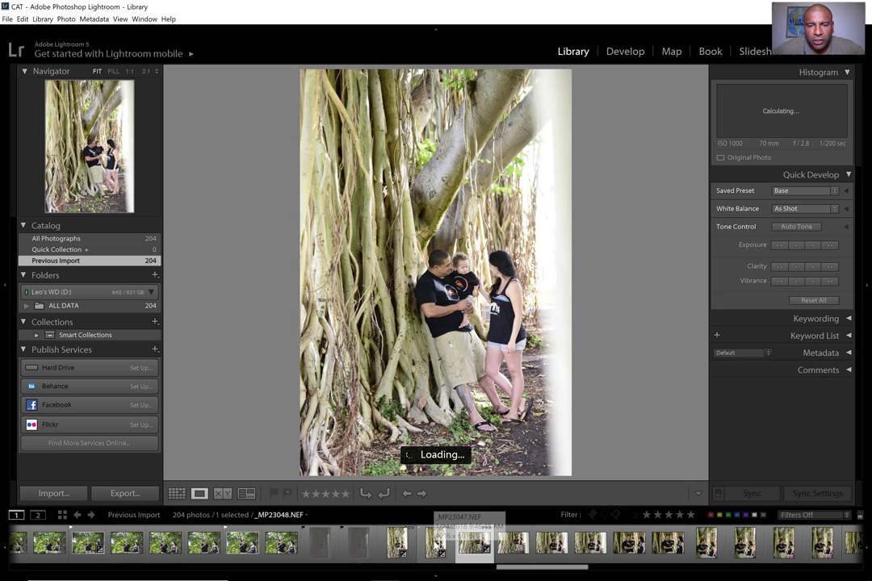
click(436, 545)
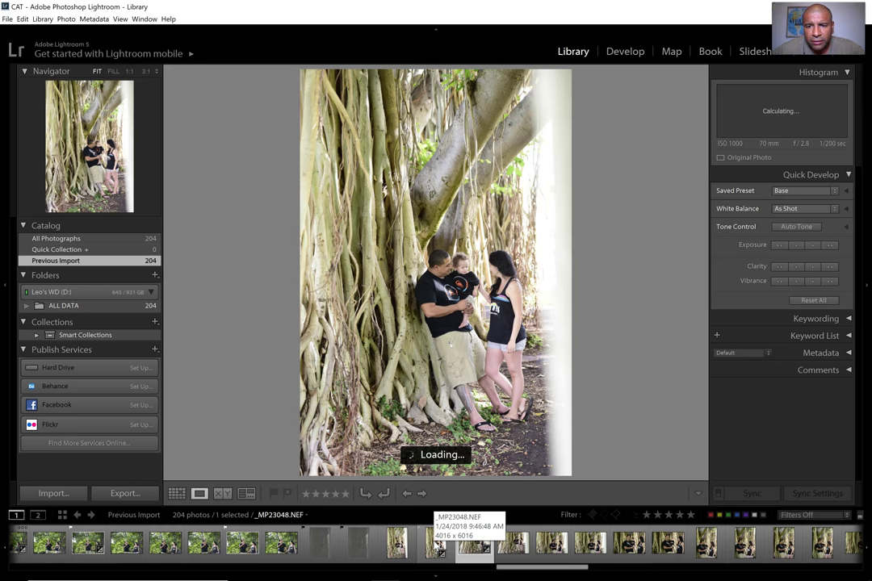
key(Right)
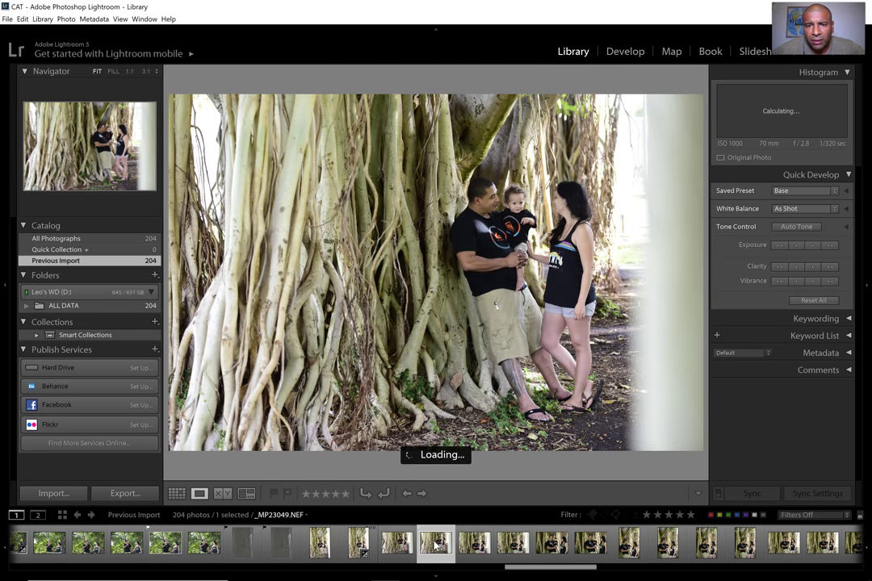
key(Right)
key(Right)
key(Right)
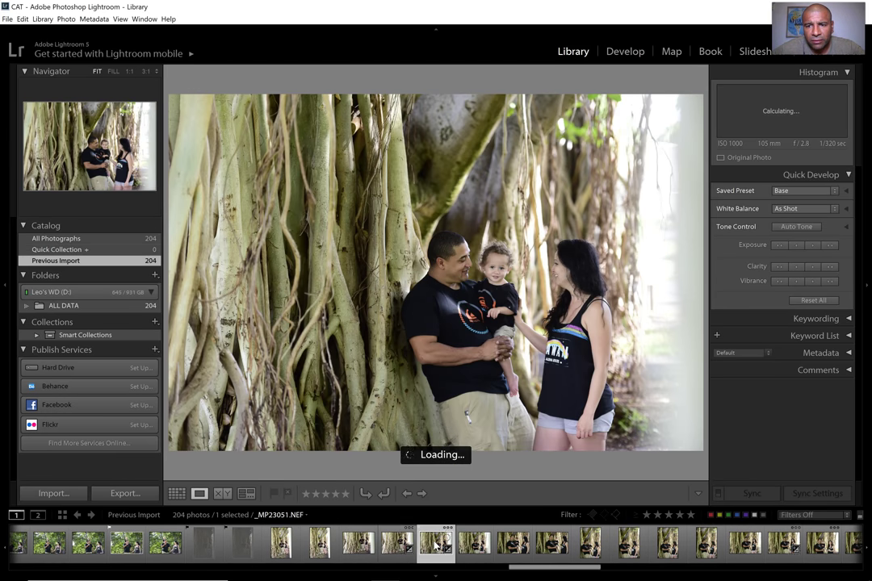
key(Right)
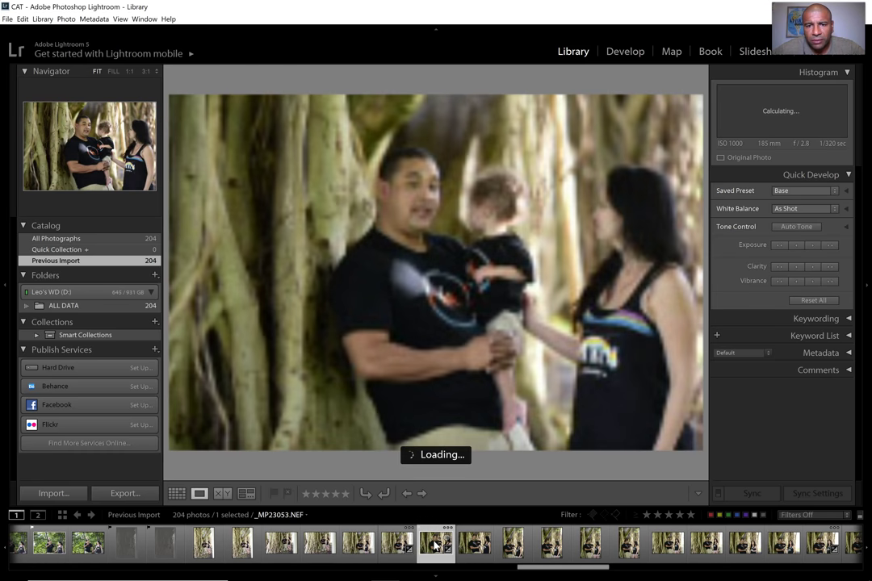
key(Left)
key(p)
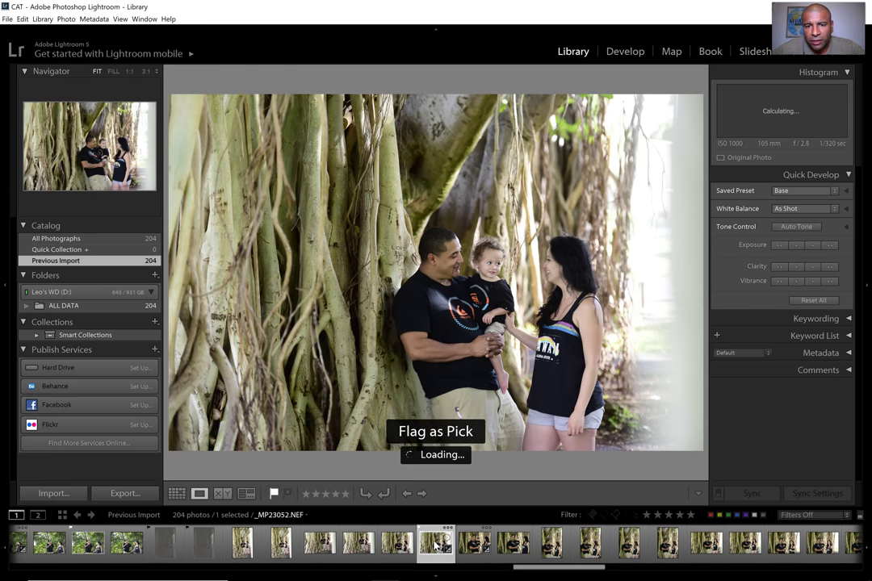
Flag the vertical tree shot _MP23055.NEF as a pick and reject the out-of-focus _MP23056.NEF
key(Right)
key(Right)
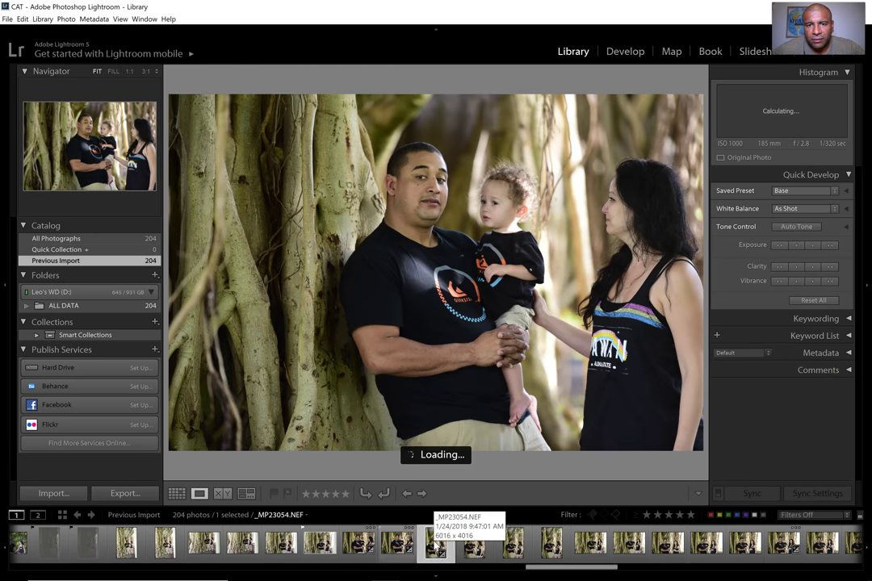
key(Right)
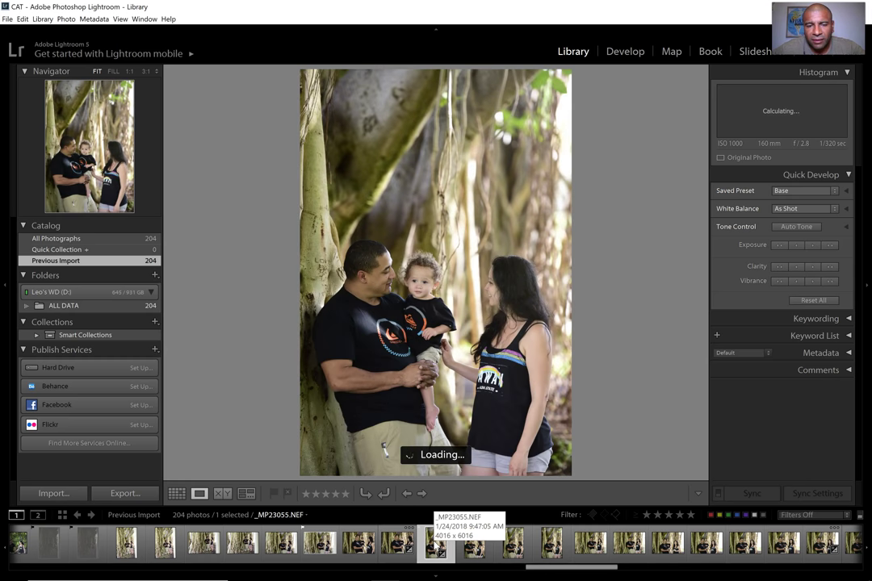
key(Right)
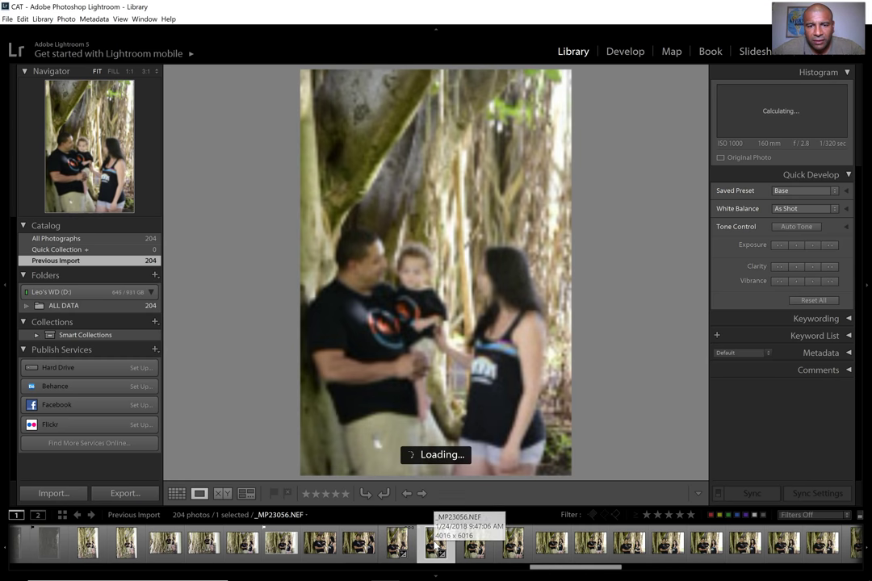
key(Left)
key(p)
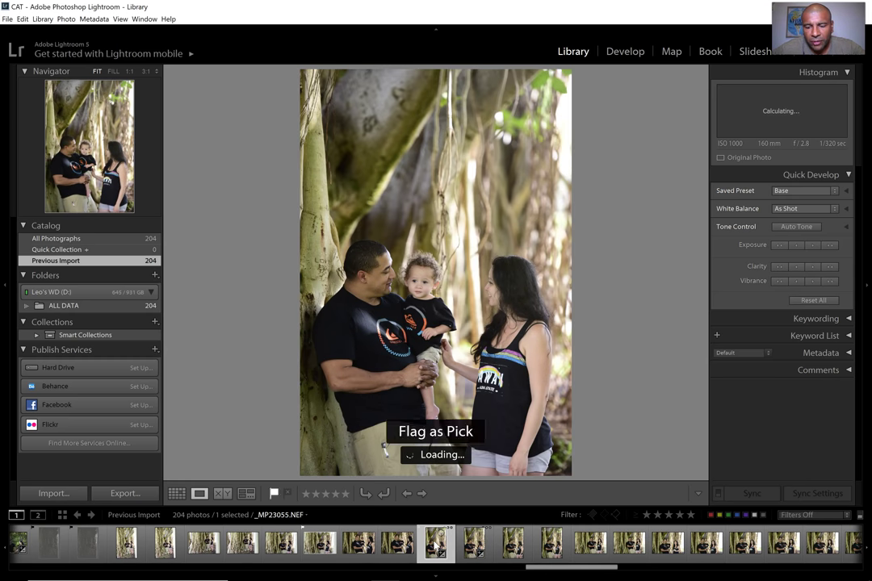
key(Right)
key(x)
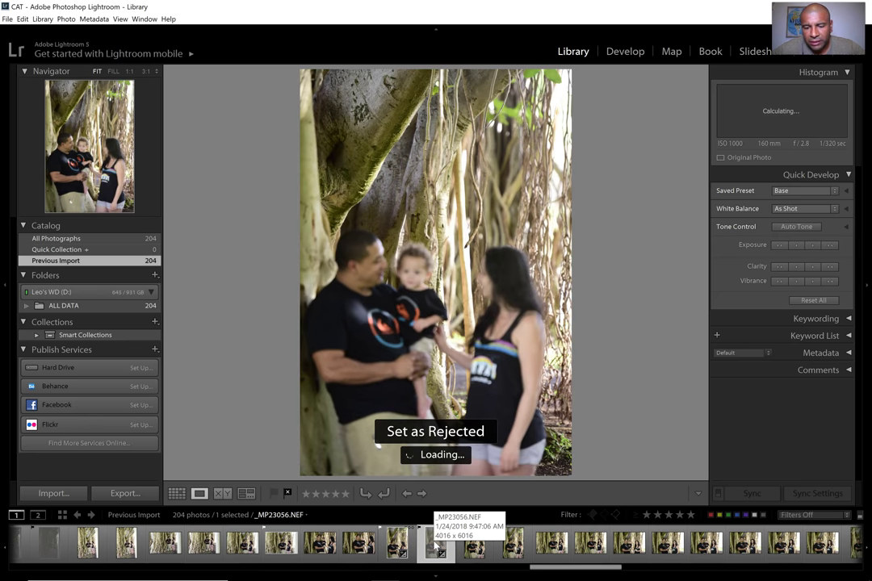
Among tree shots _MP23057.NEF to _MP23061.NEF, reject the out-of-focus _MP23060.NEF and flag _MP23059.NEF as a pick
key(Right)
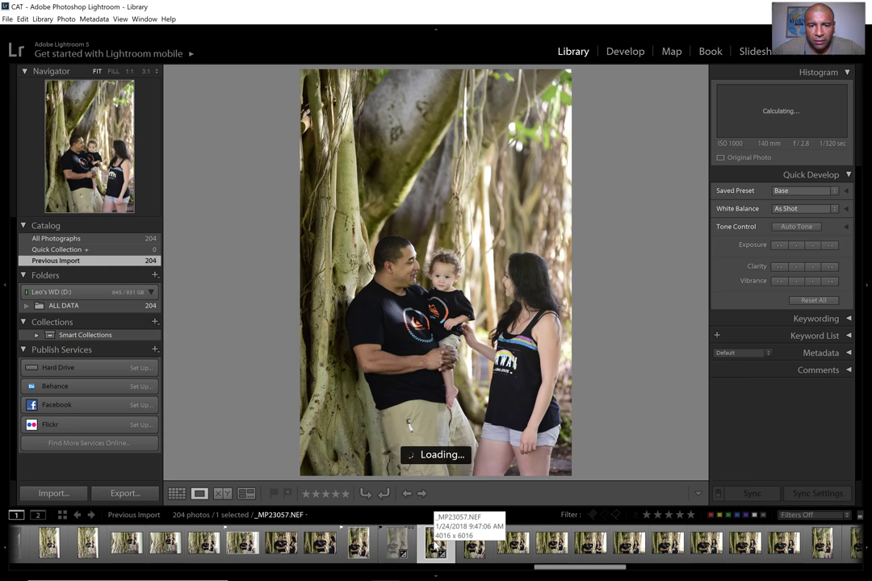
key(Right)
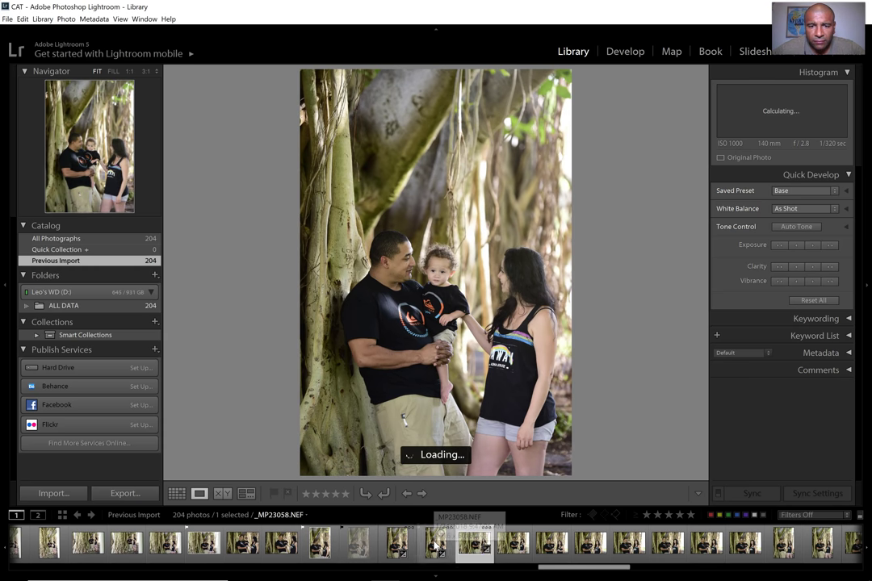
key(Right)
key(Left)
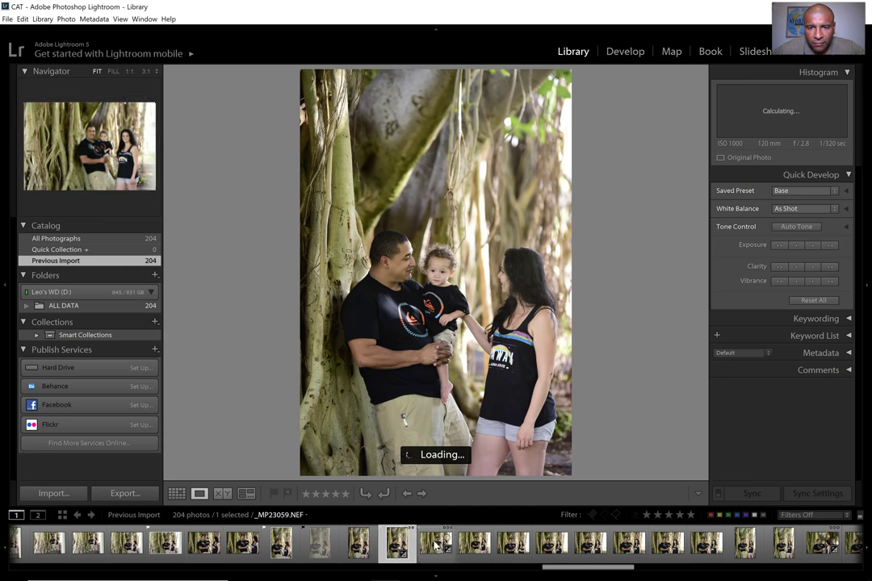
key(Right)
key(Right)
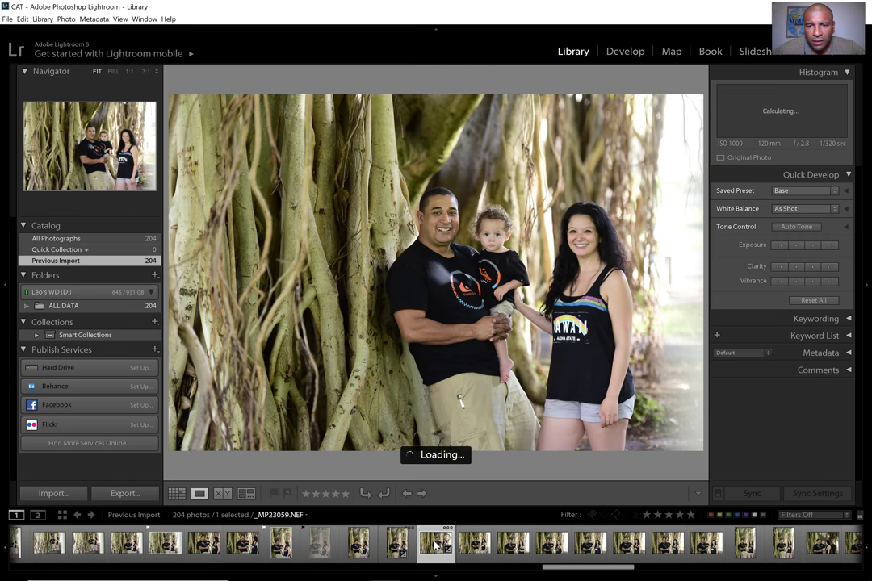
key(Right)
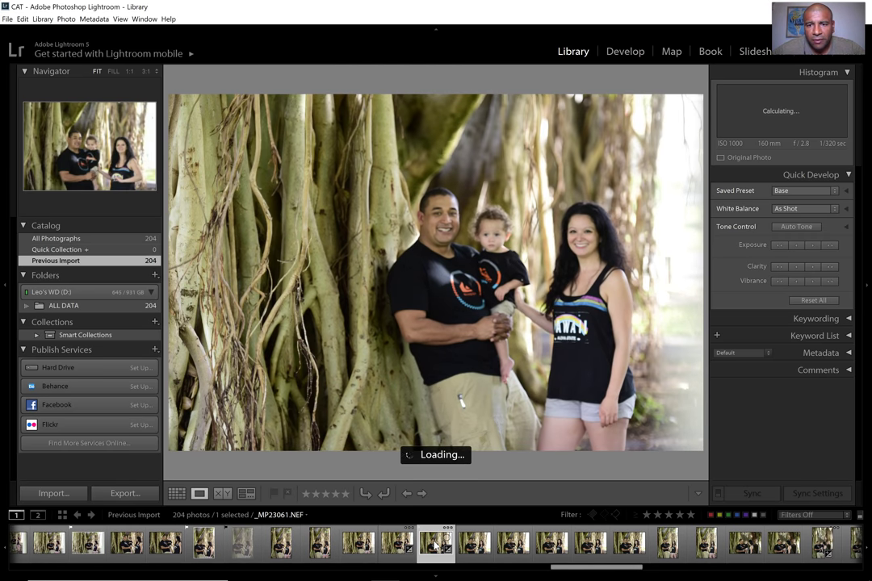
key(Left)
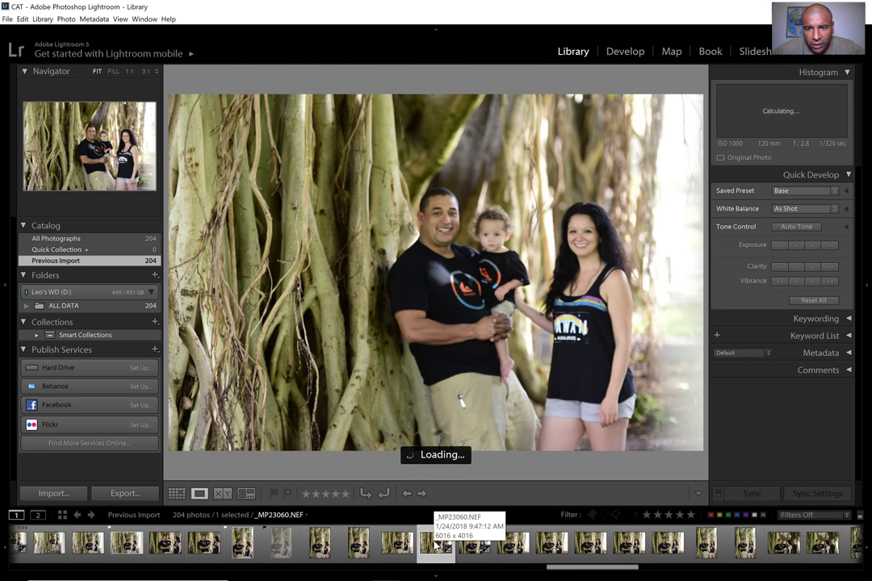
key(x)
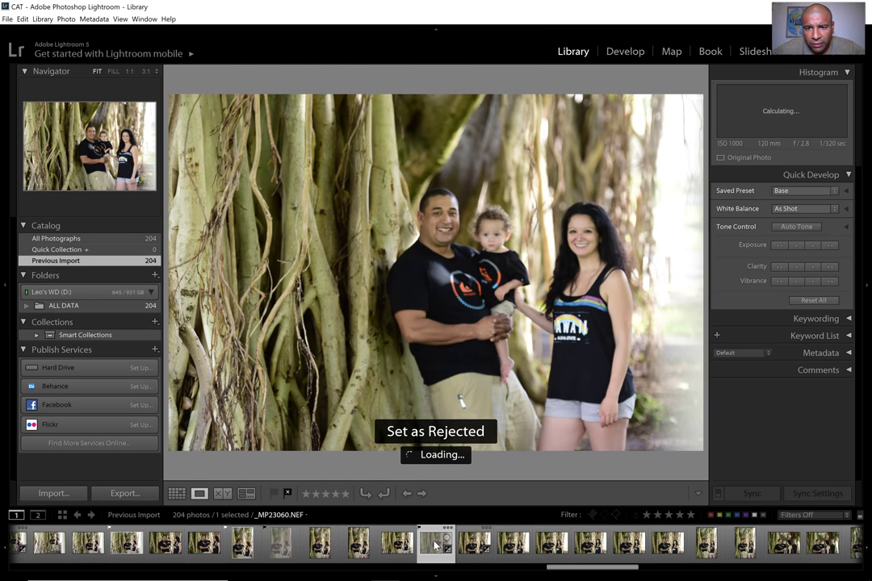
key(Left)
key(p)
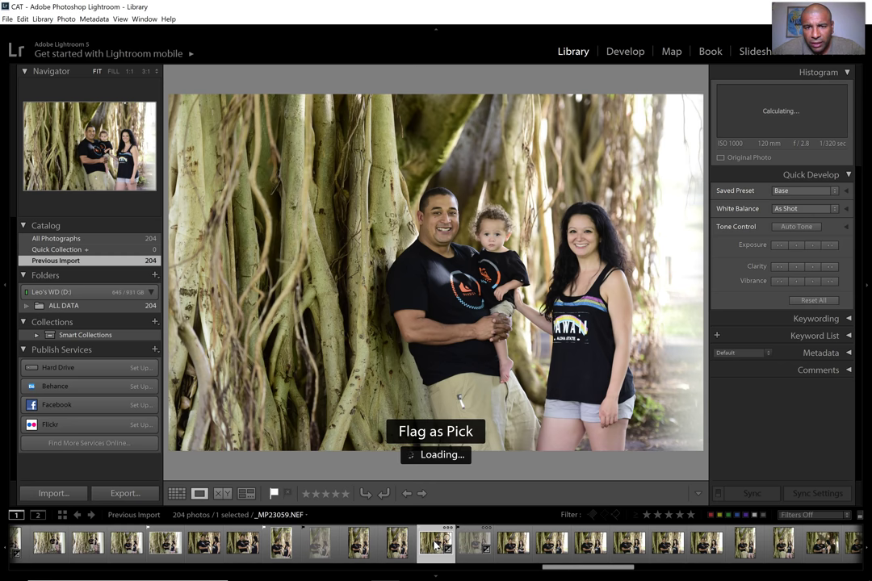
Compare the horizontal family shots by the tree from _MP23061.NEF to _MP23067.NEF and flag _MP23066.NEF as a pick
key(Right)
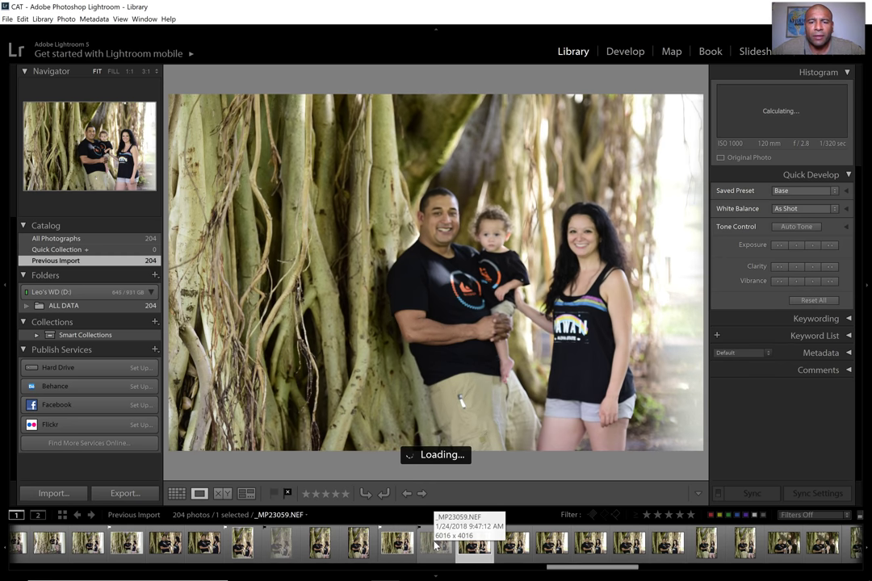
key(Right)
key(Right)
key(Right)
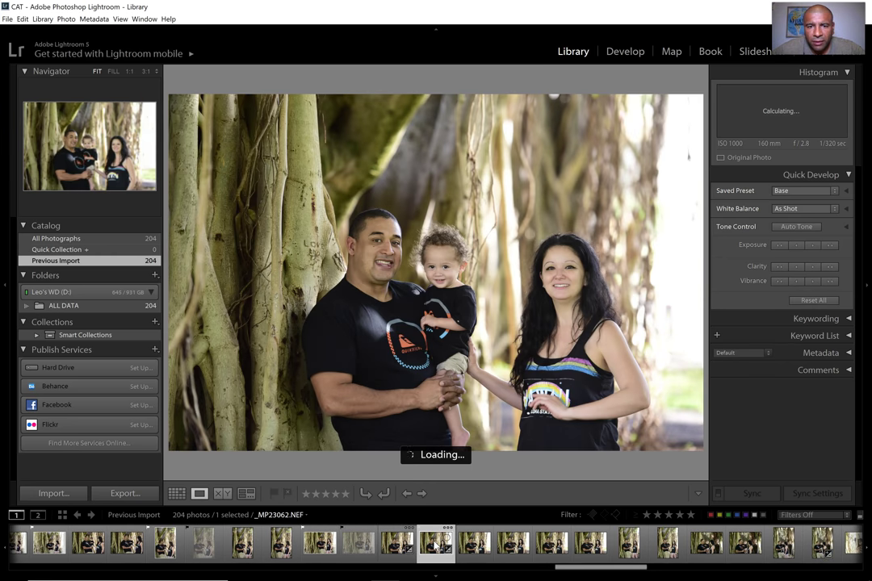
key(Right)
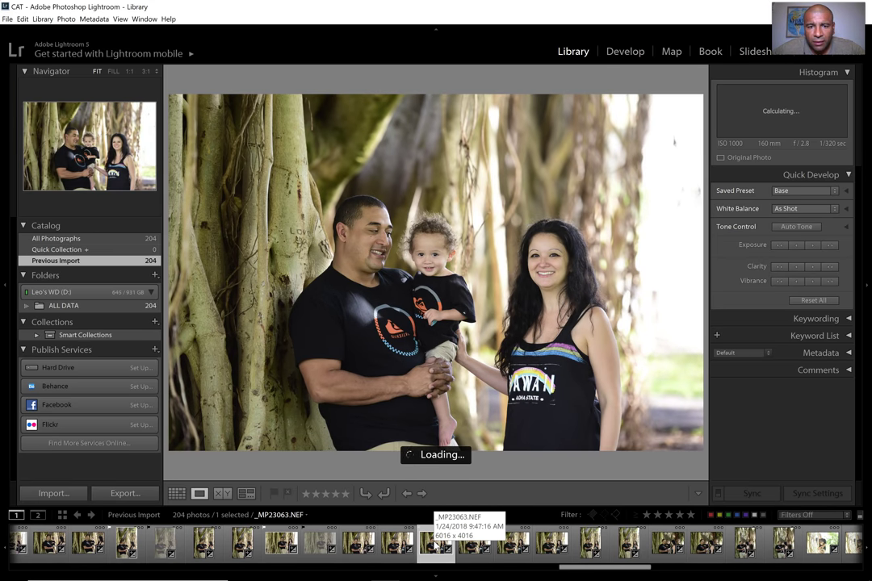
key(Right)
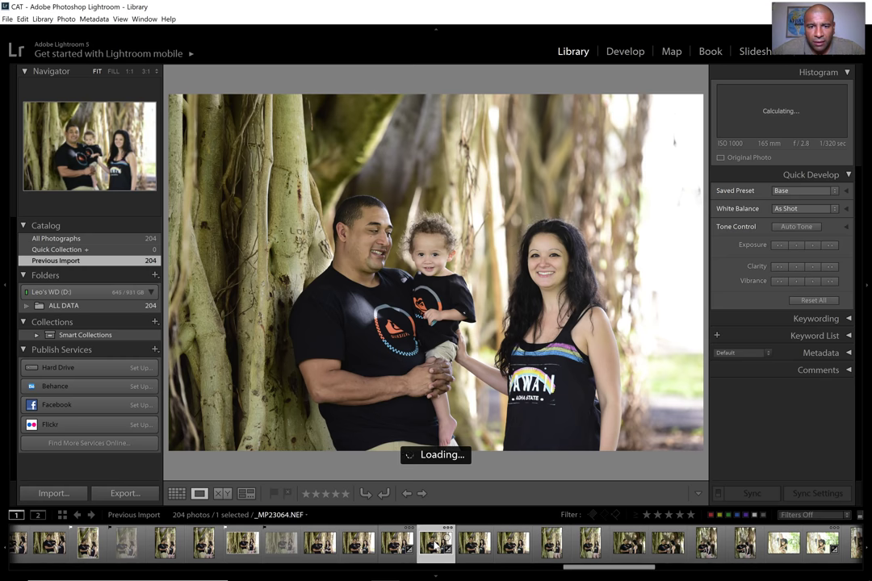
key(Right)
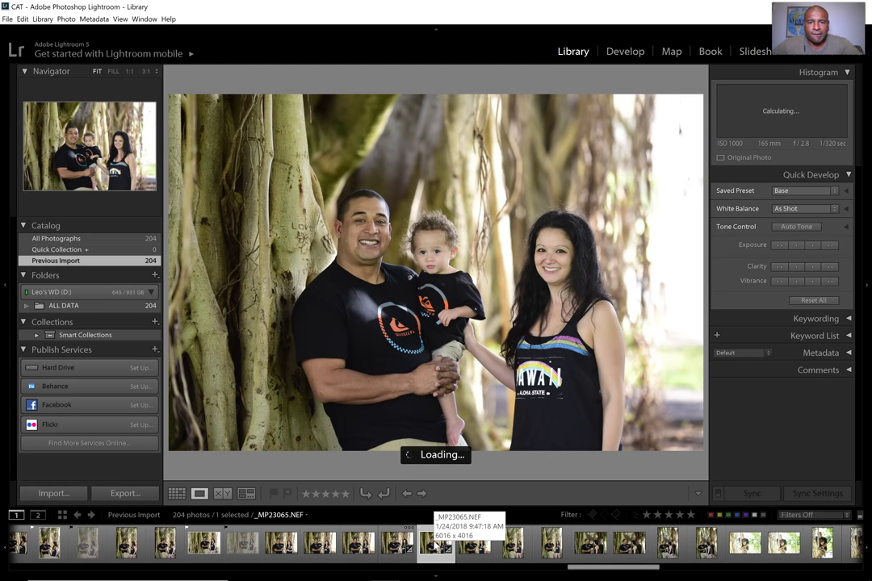
key(Right)
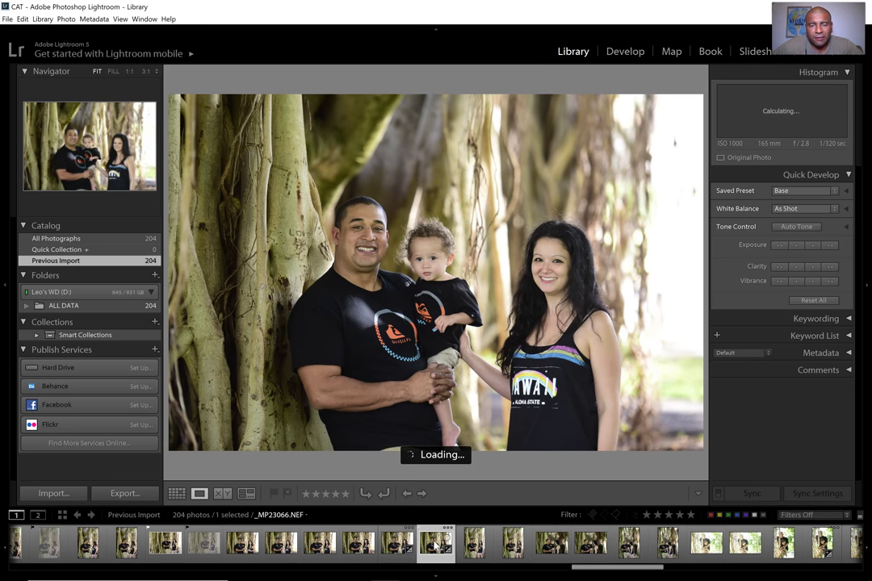
key(Right)
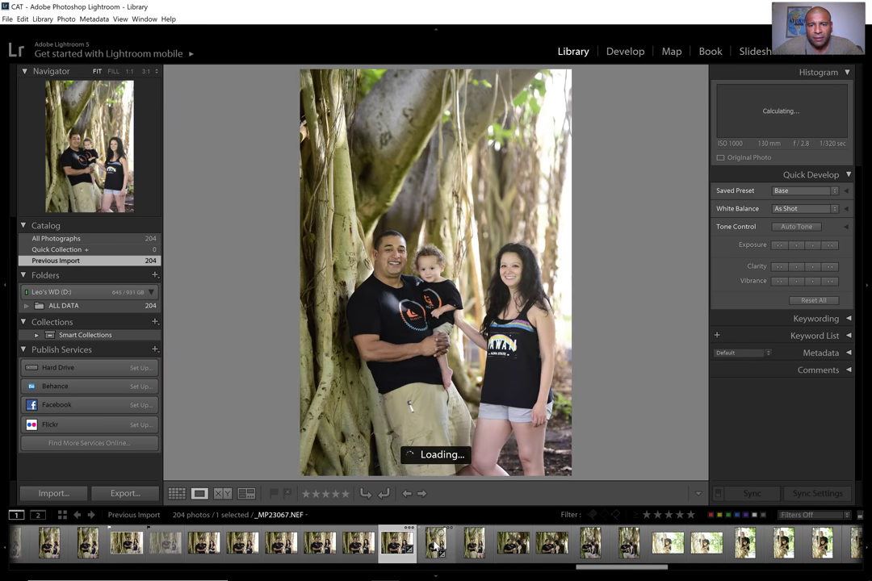
key(Left)
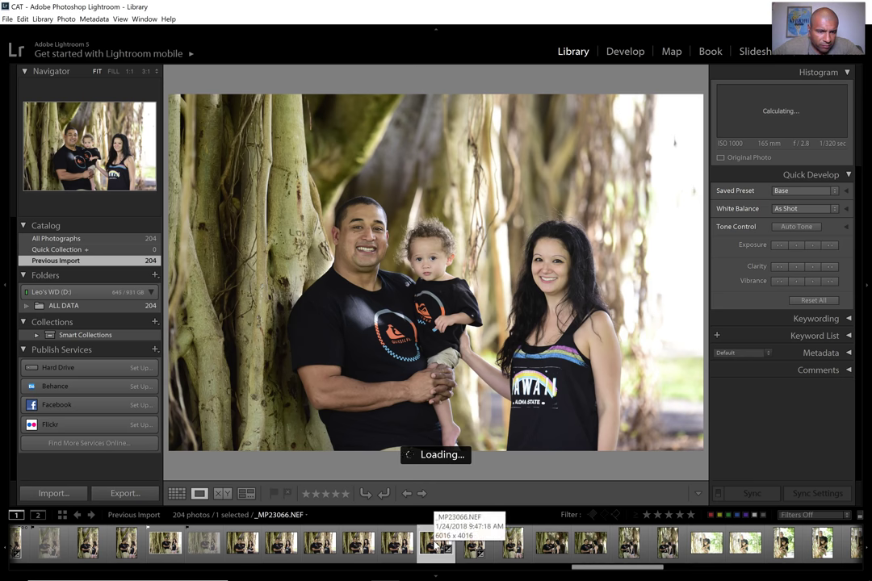
key(p)
Compare the vertical tree shots _MP23067.NEF and _MP23068.NEF and flag _MP23068.NEF as a pick
key(Right)
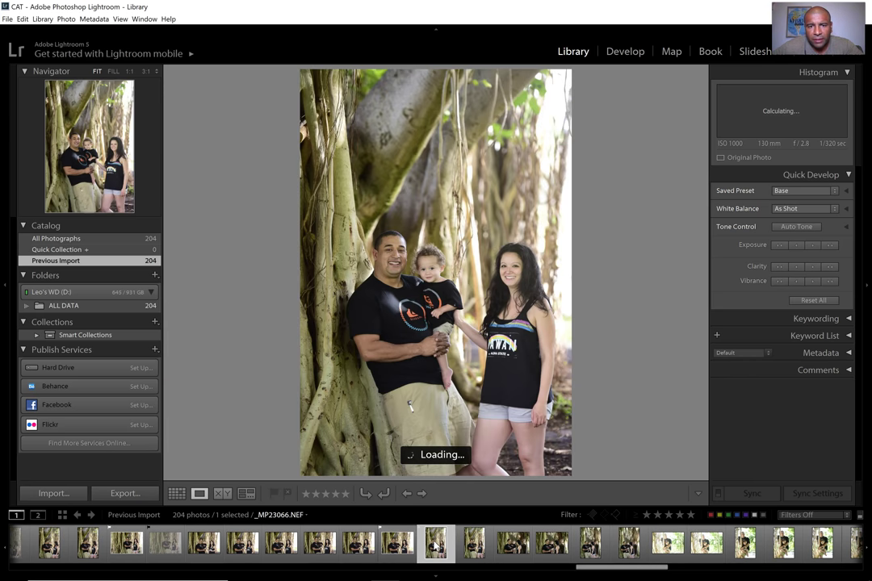
key(Right)
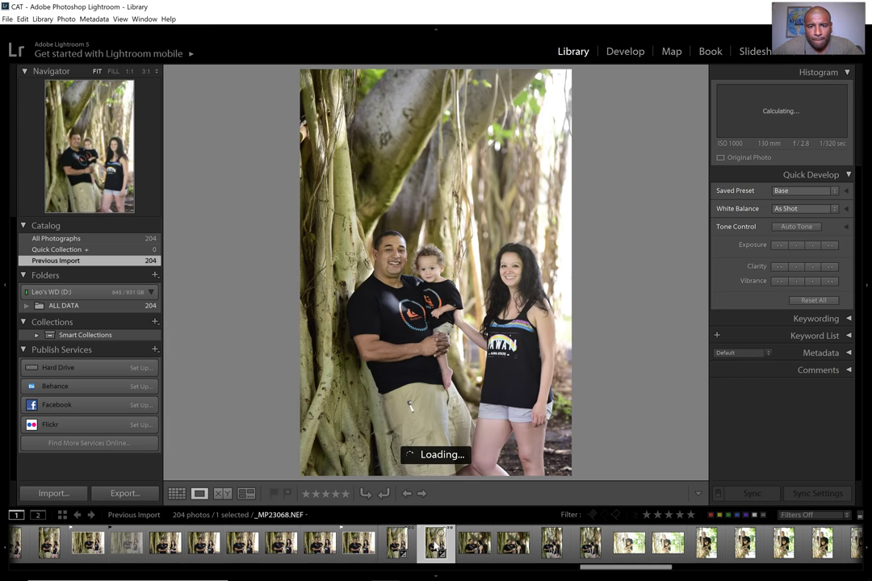
key(Right)
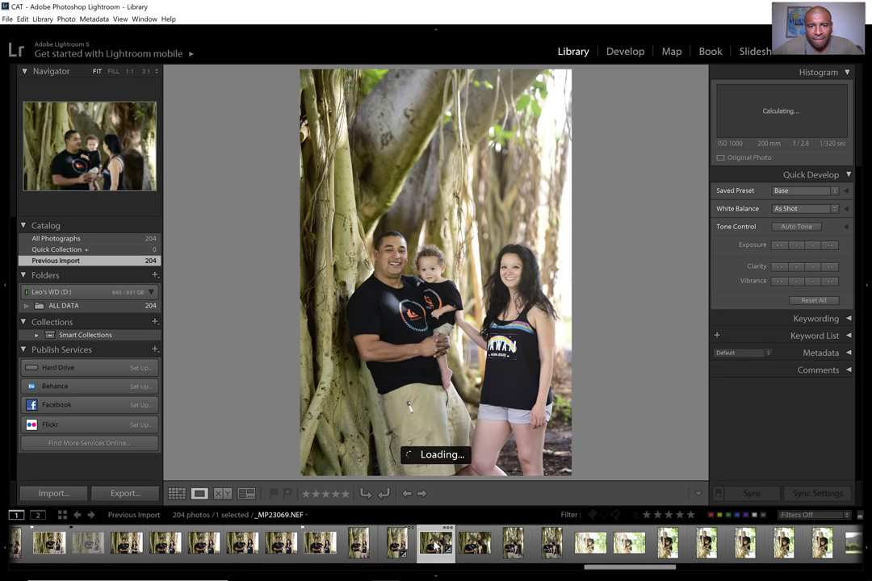
key(Left)
key(p)
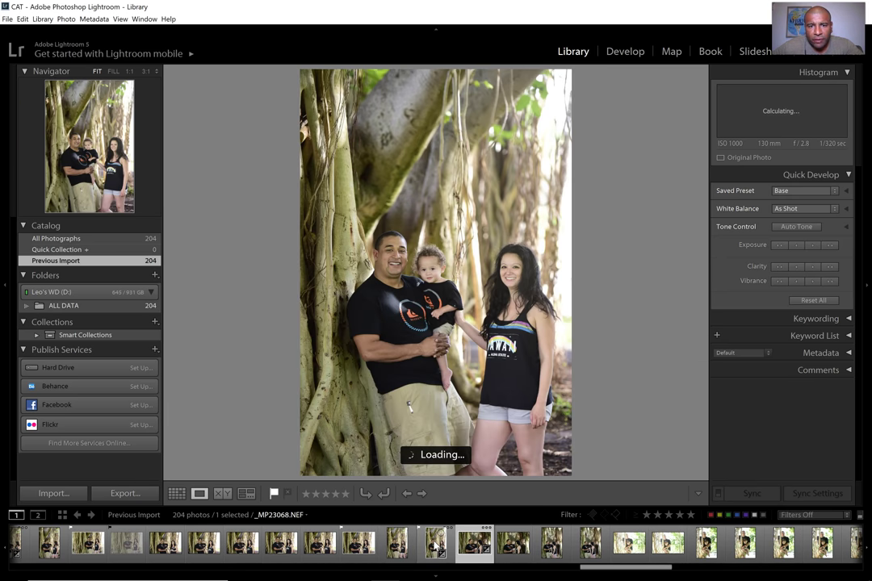
Compare _MP23069.NEF and _MP23070.NEF, with the parents facing each other, and flag _MP23070.NEF as a pick
key(Right)
key(Right)
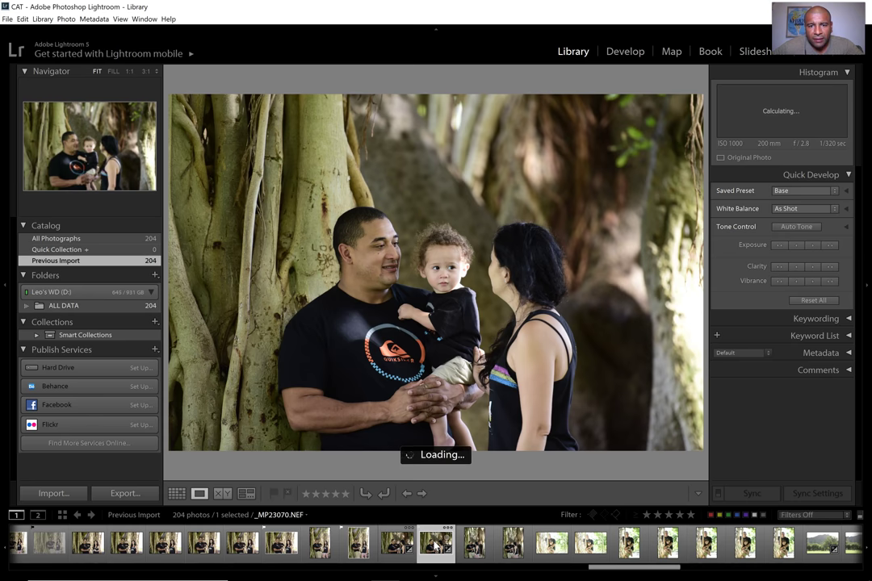
key(Right)
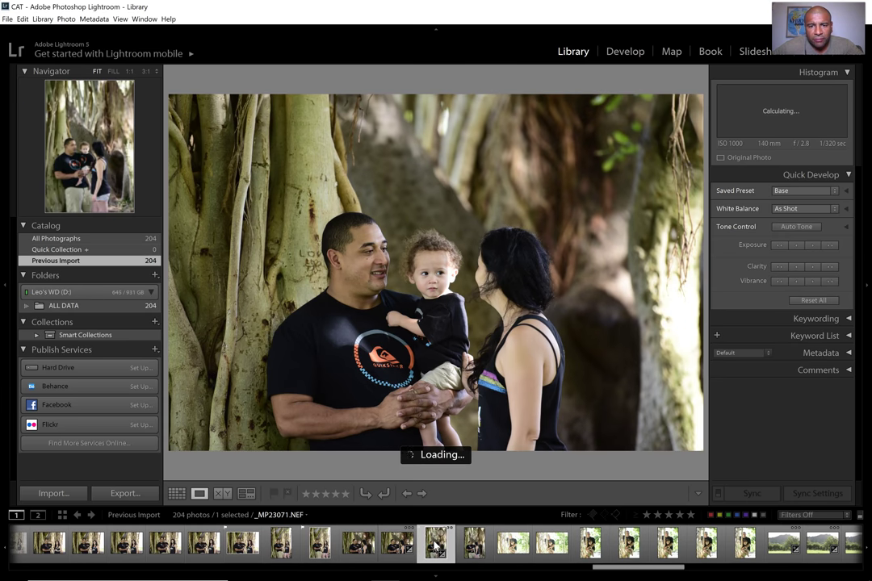
key(Left)
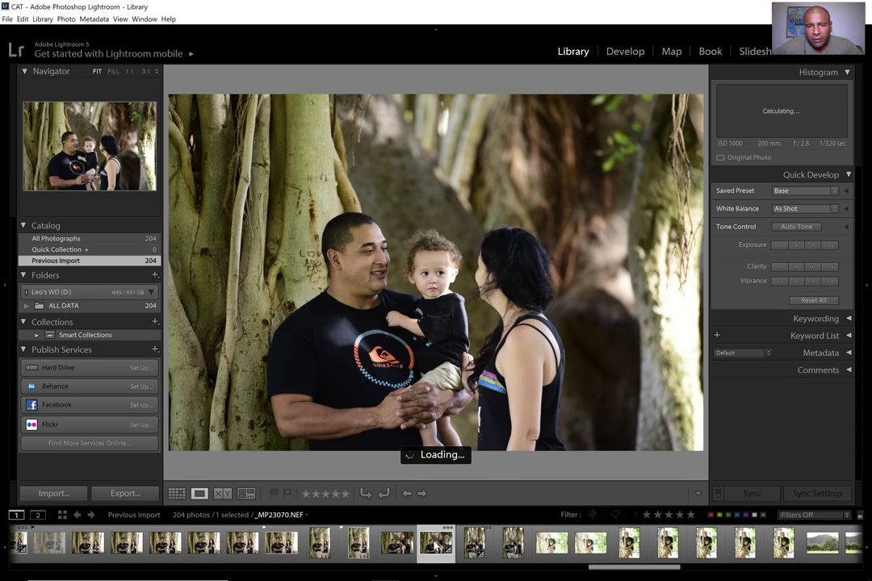
key(p)
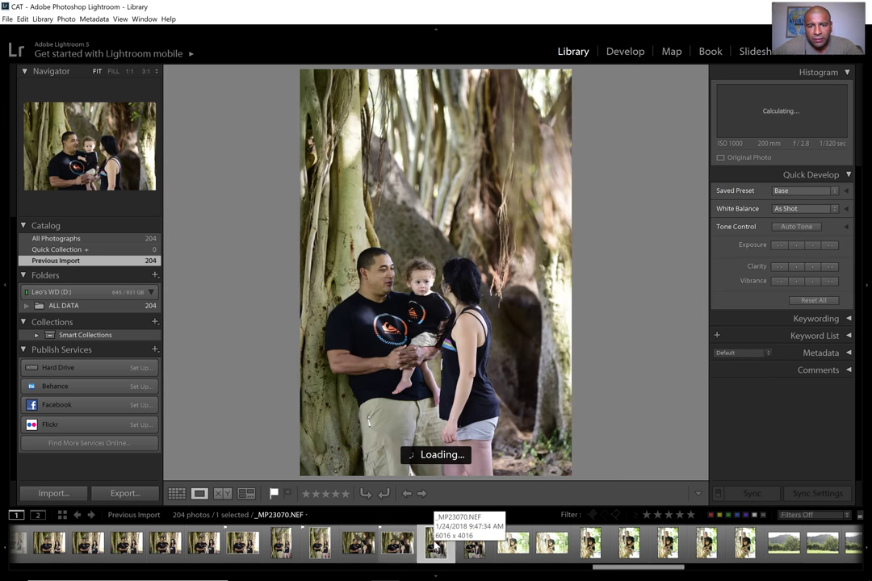
Review the shots up to the vertical father-and-son photos at the tree and flag _MP23078.NEF as a pick
key(Right)
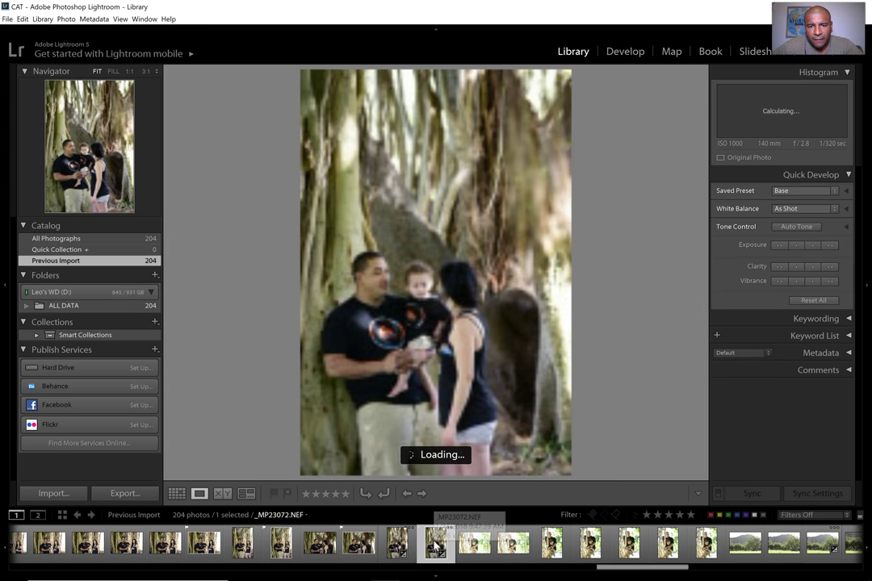
key(Right)
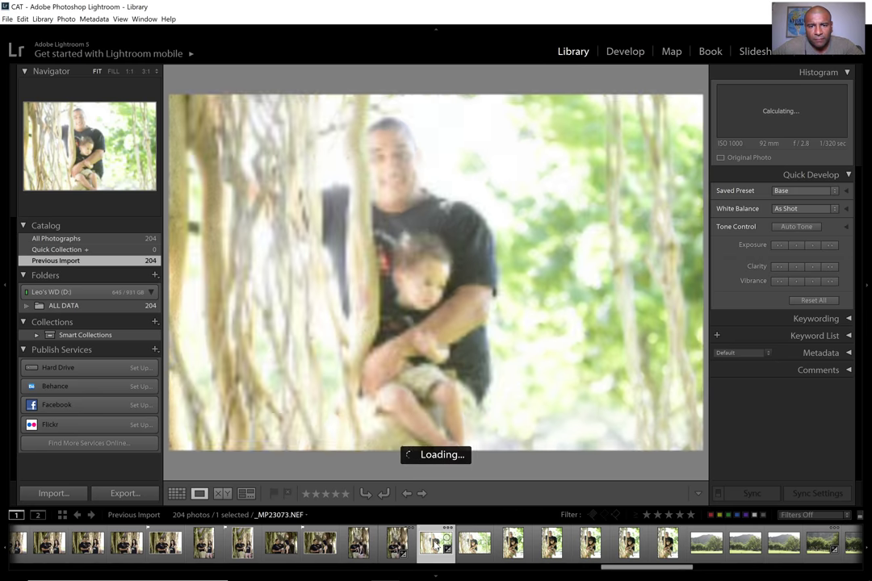
key(Right)
key(Right)
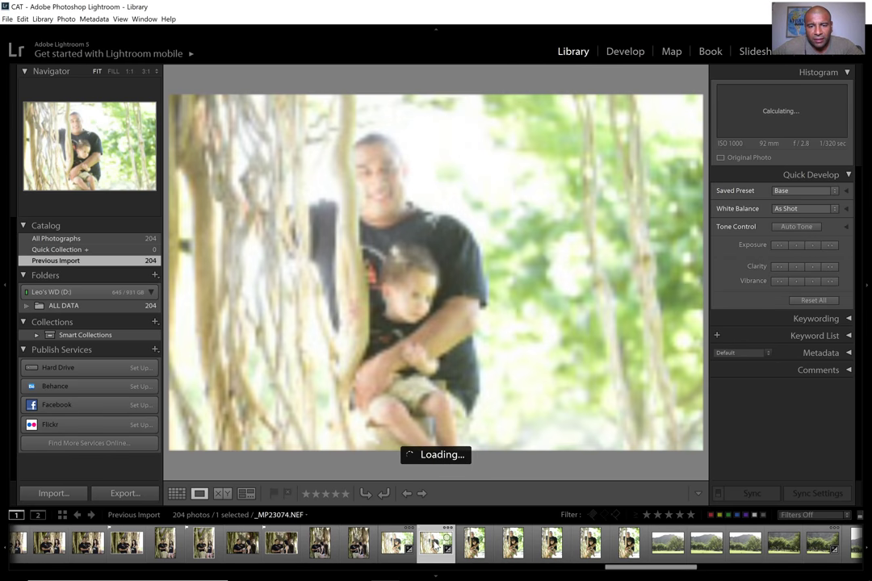
key(Right)
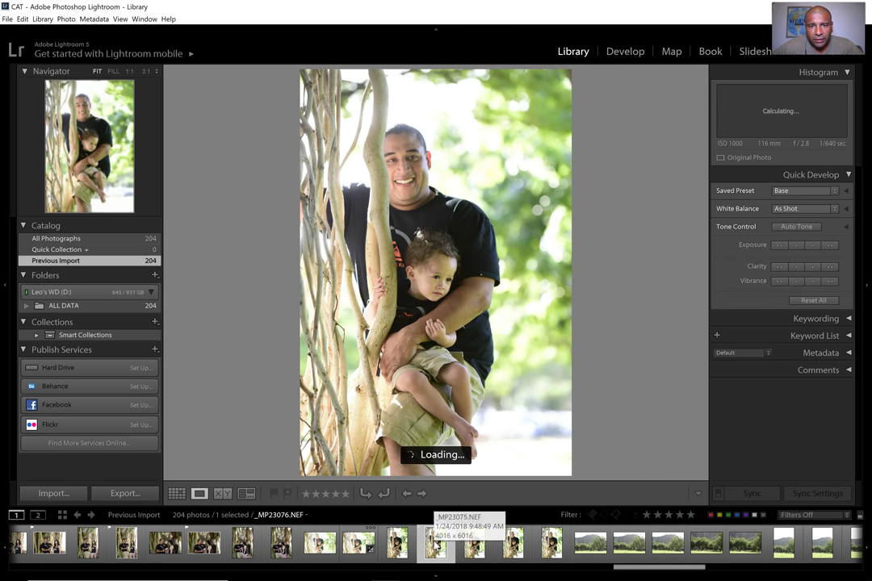
key(Right)
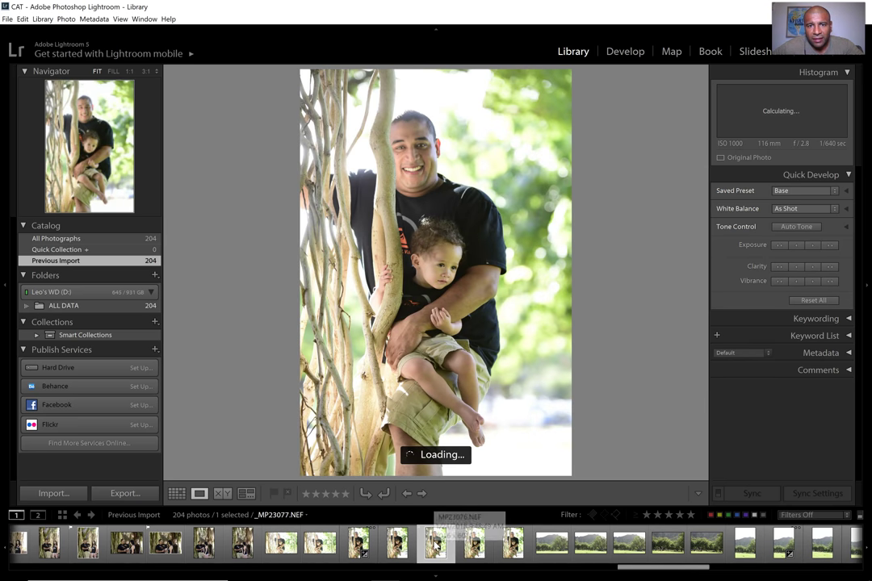
key(Right)
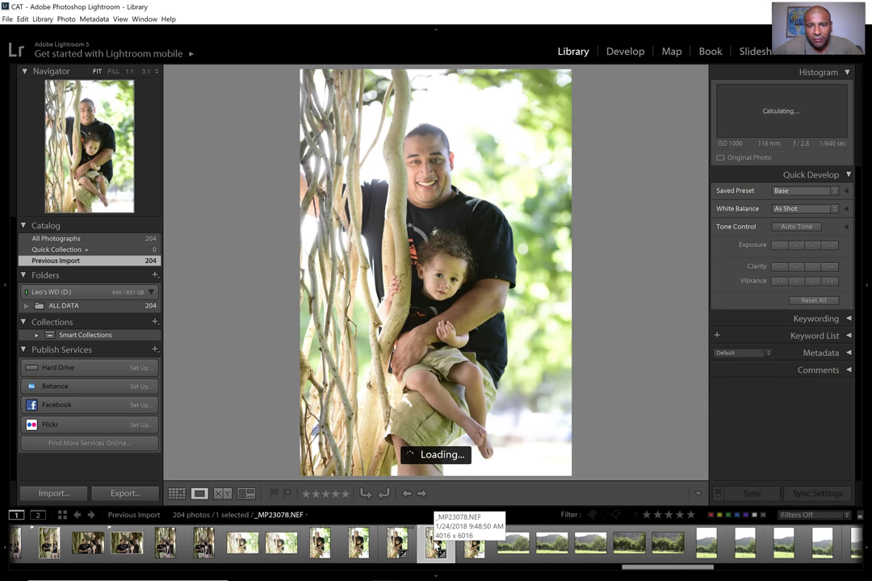
key(p)
Compare the wide mountain shots _MP23081.NEF to _MP23083.NEF at 1:1 on the family and flag _MP23081.NEF as a pick
key(Right)
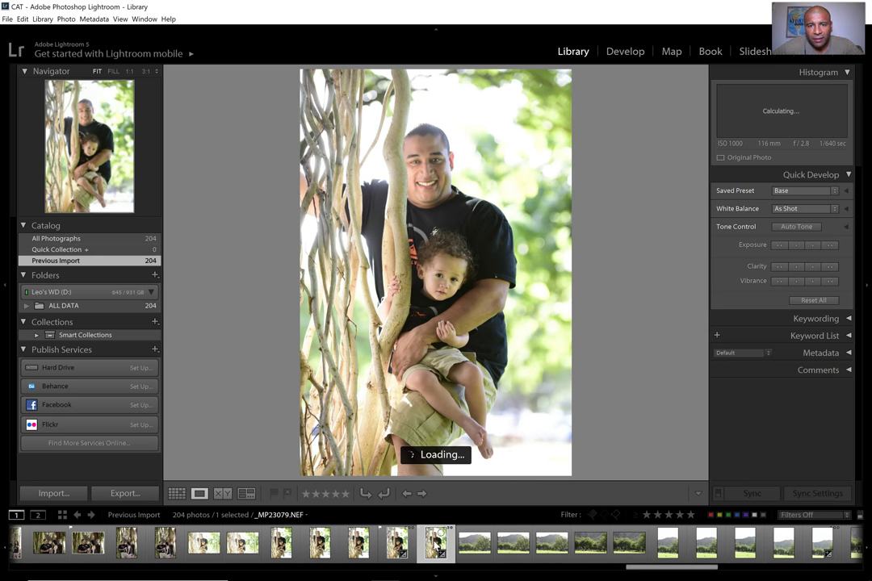
key(Right)
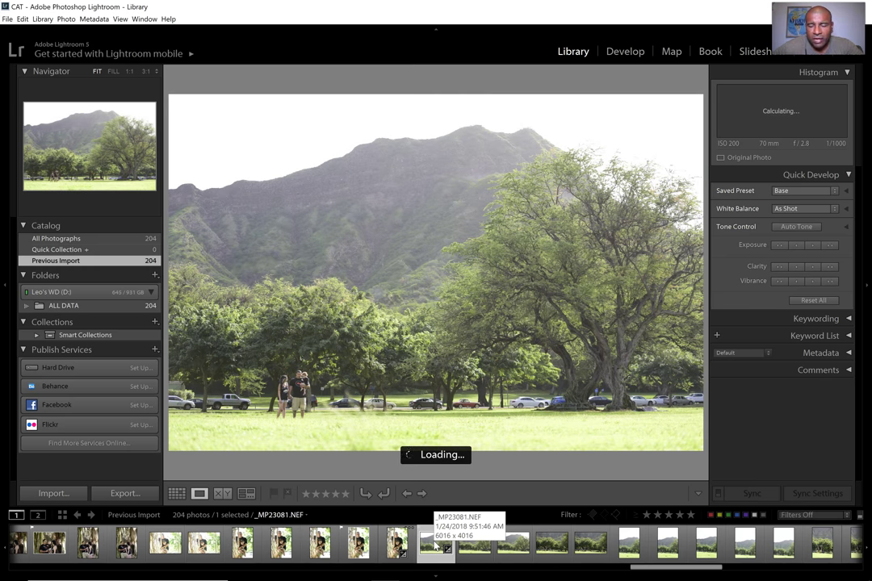
key(Right)
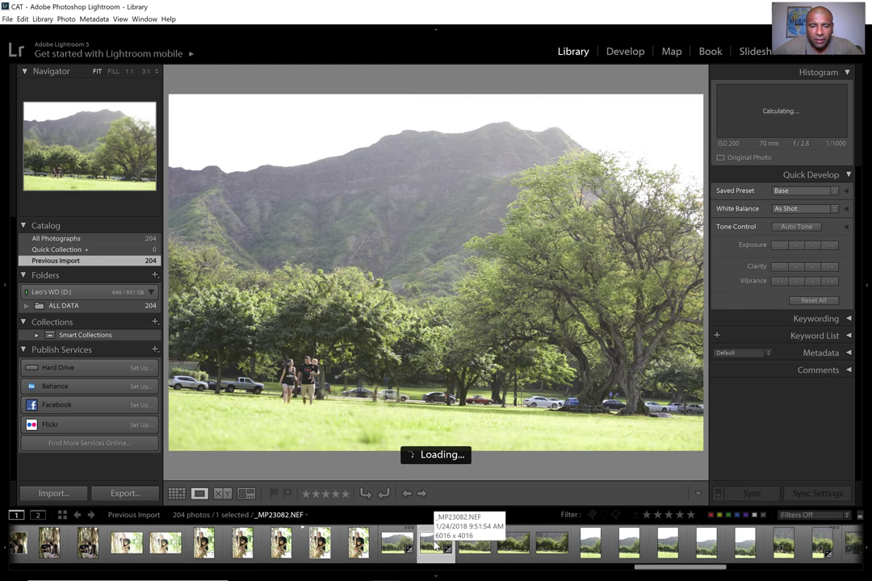
key(Right)
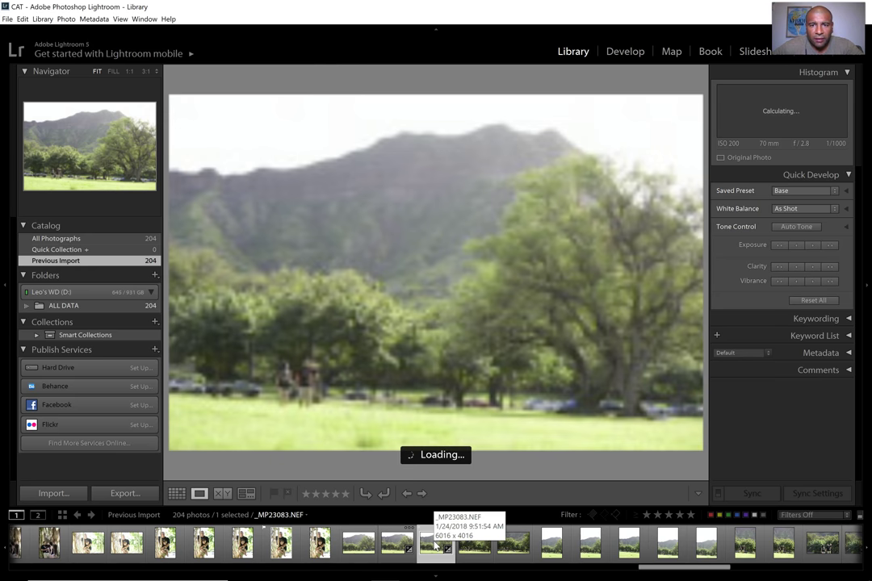
key(Right)
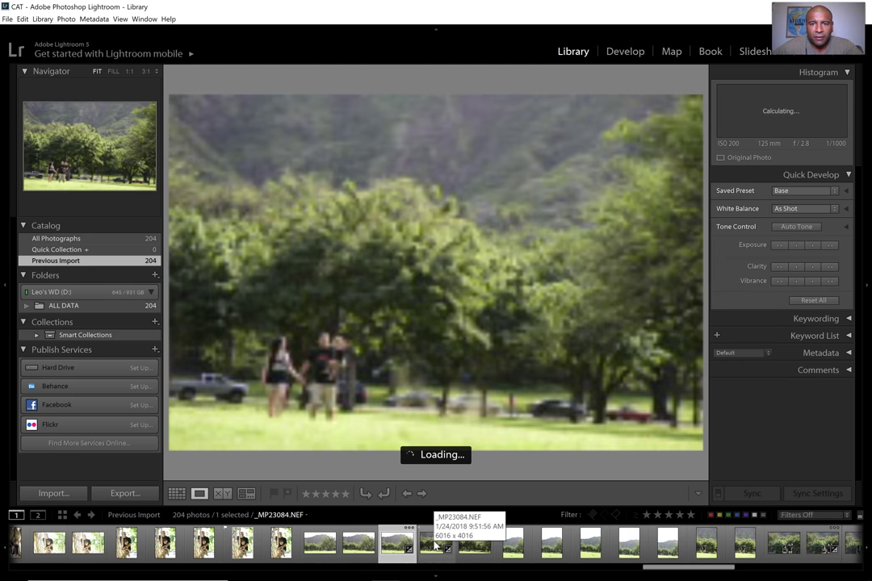
click(406, 542)
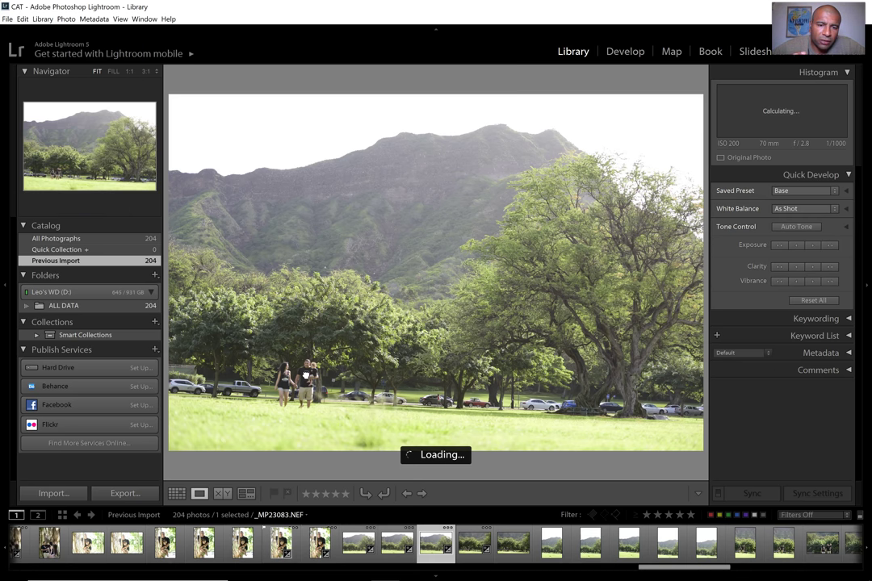
click(306, 374)
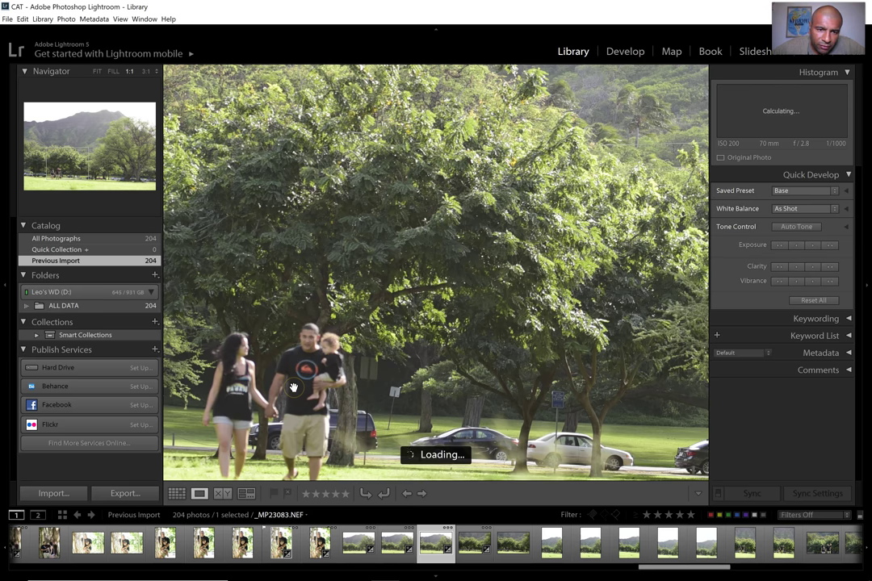
key(Left)
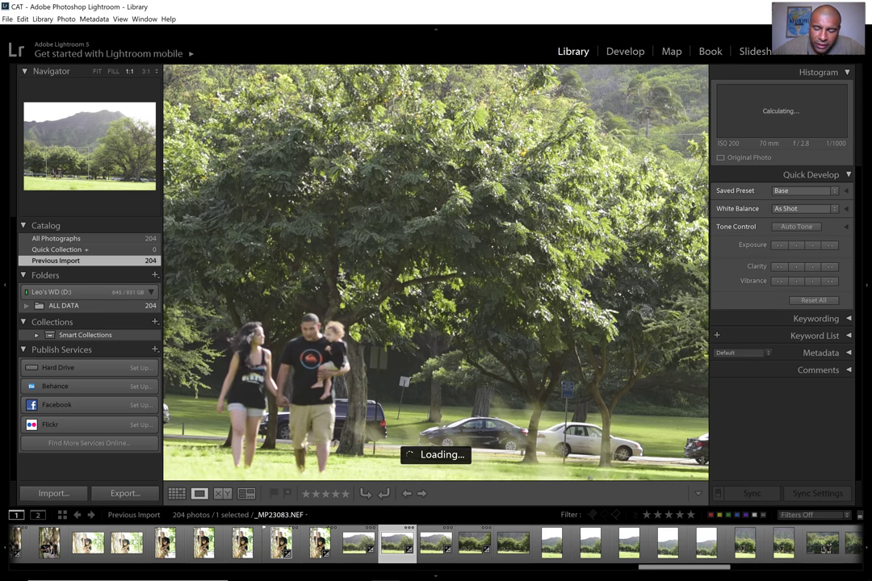
key(Left)
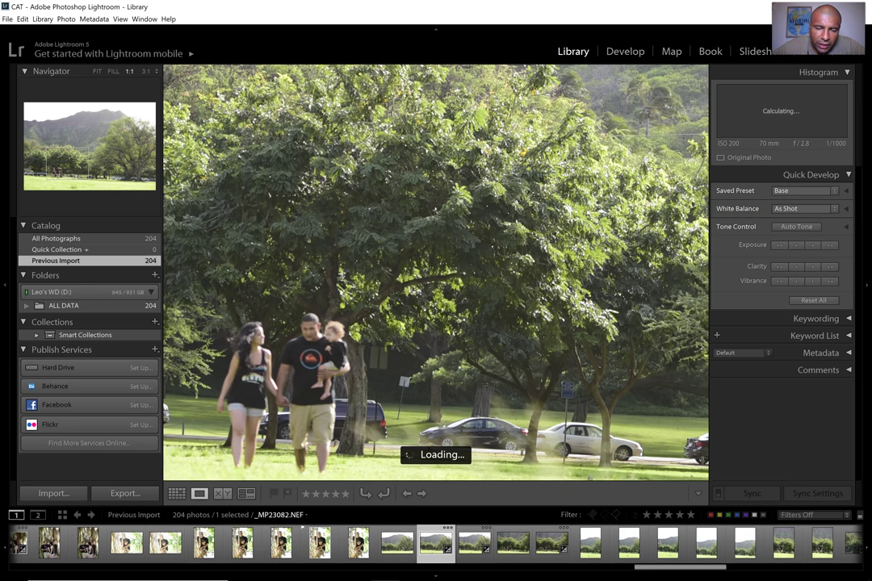
key(Left)
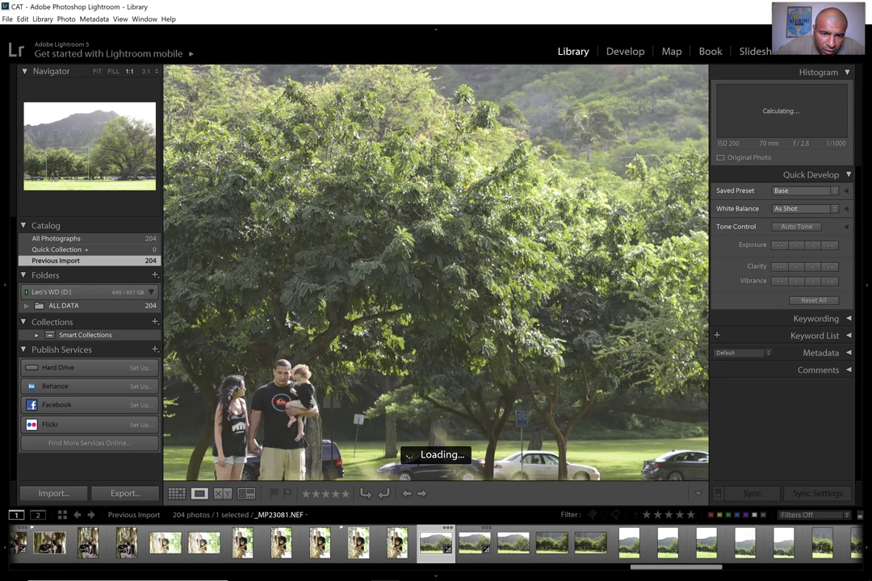
key(z)
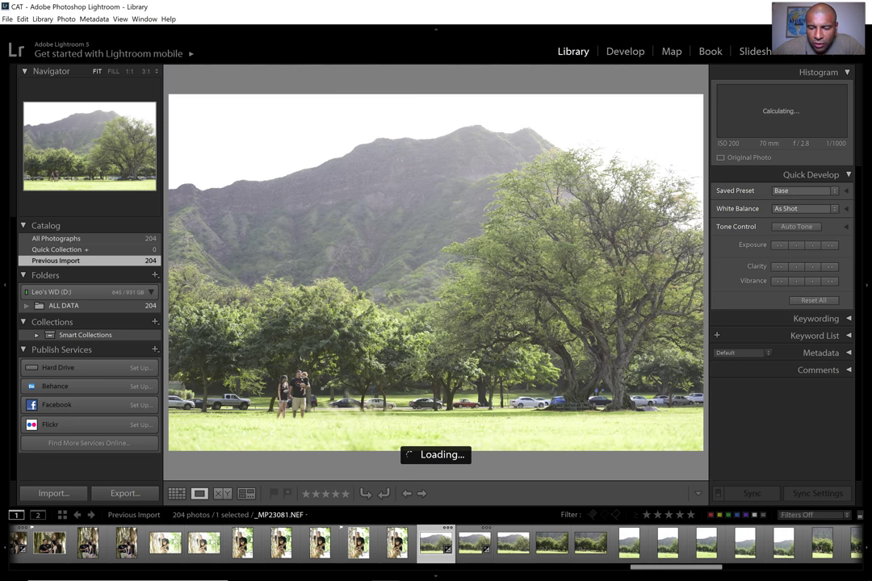
key(p)
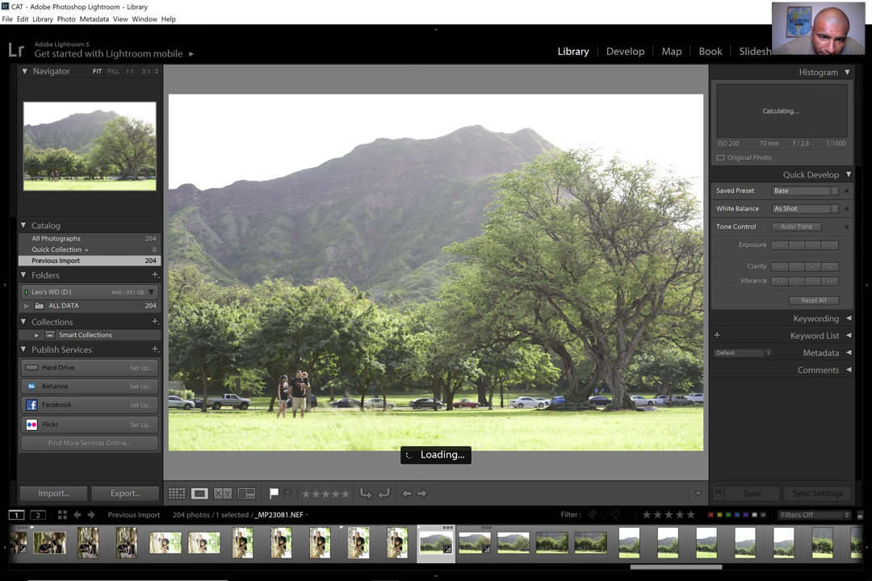
click(303, 388)
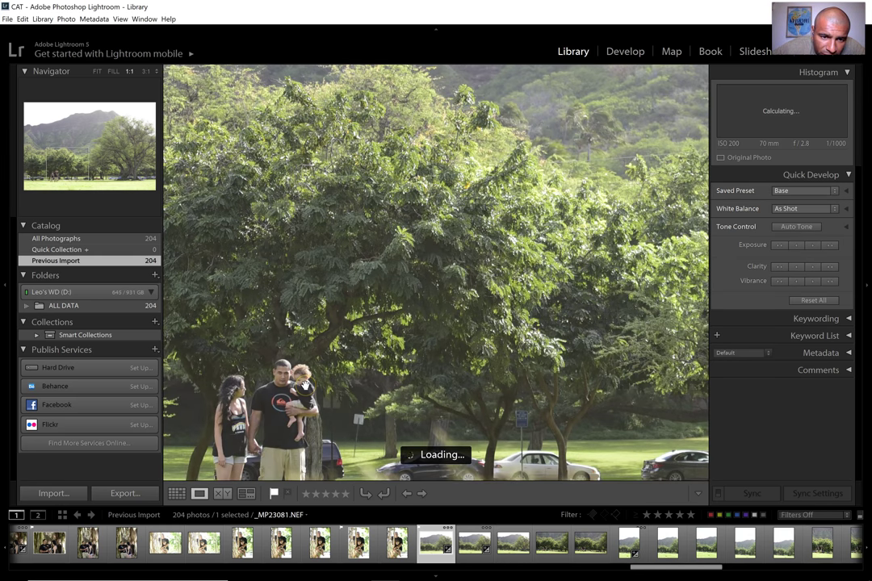
Reject the wide mountain shots _MP23082.NEF and _MP23083.NEF and the closer walking shots _MP23084.NEF and _MP23085.NEF
key(z)
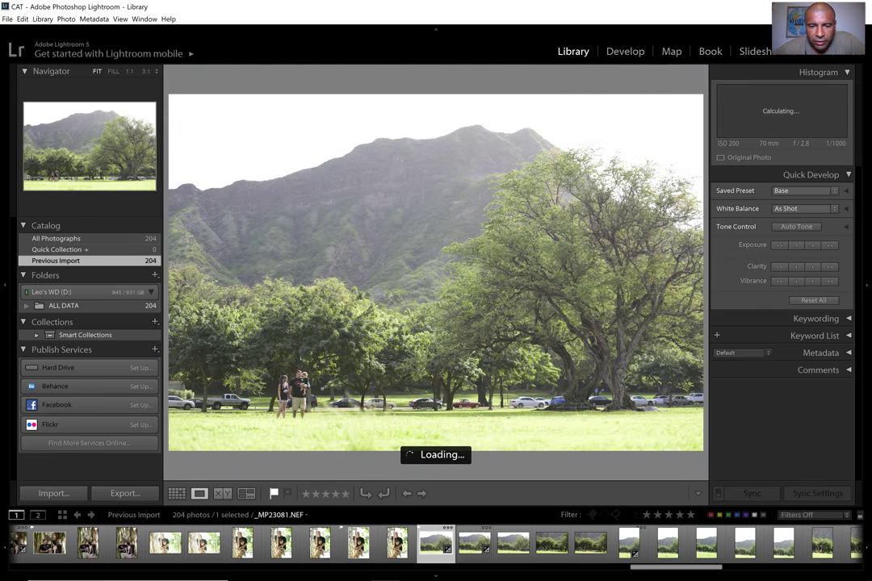
key(Right)
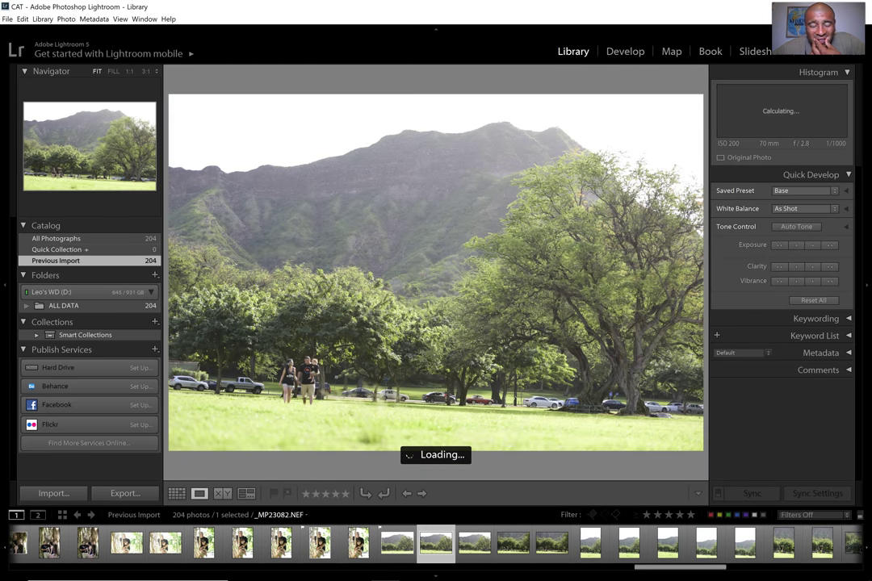
key(Right)
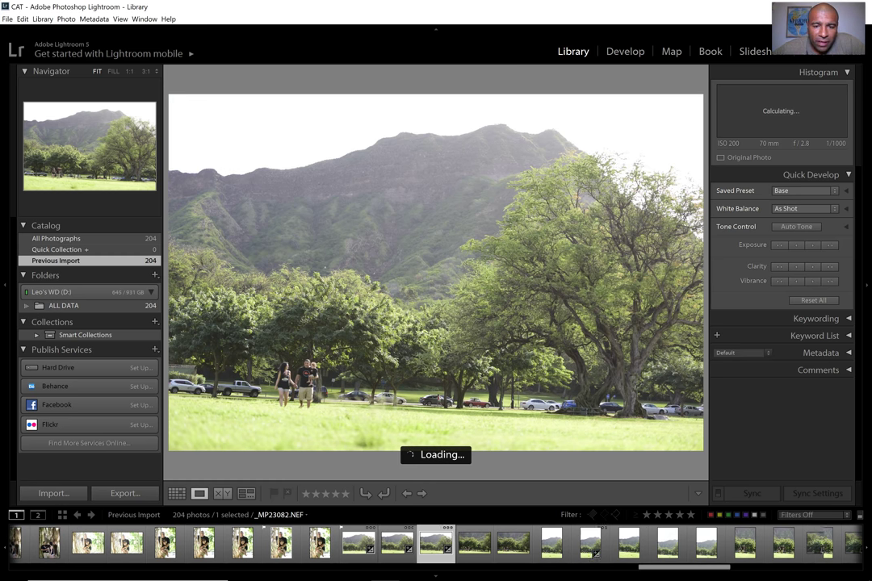
key(x)
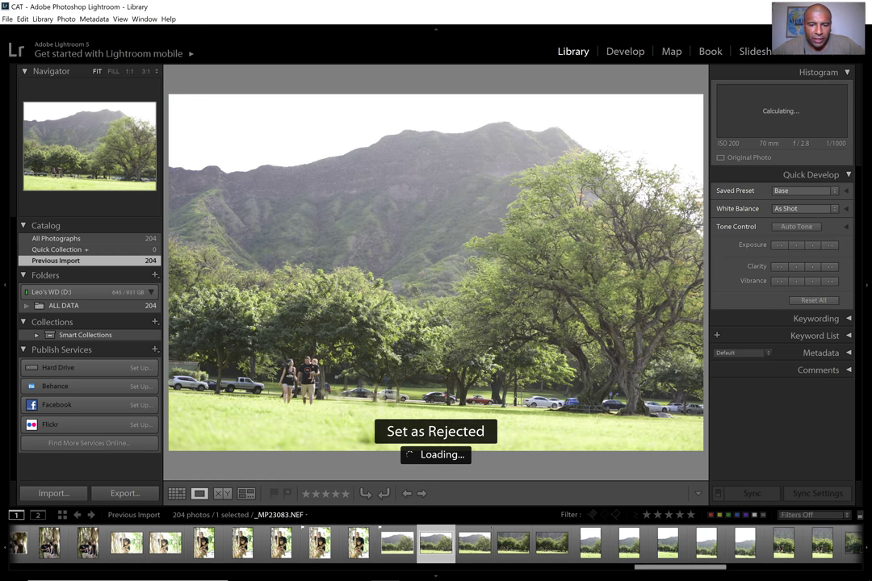
key(Right)
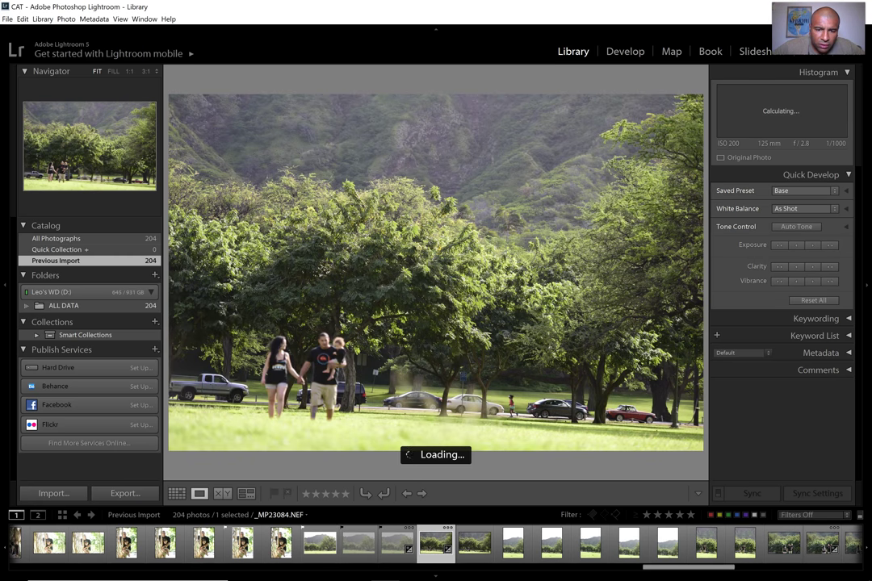
key(x)
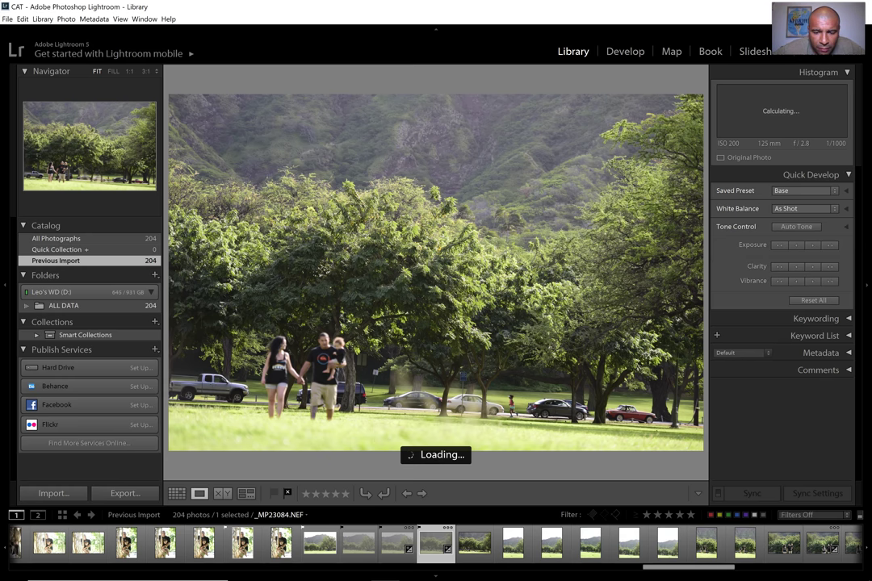
key(Right)
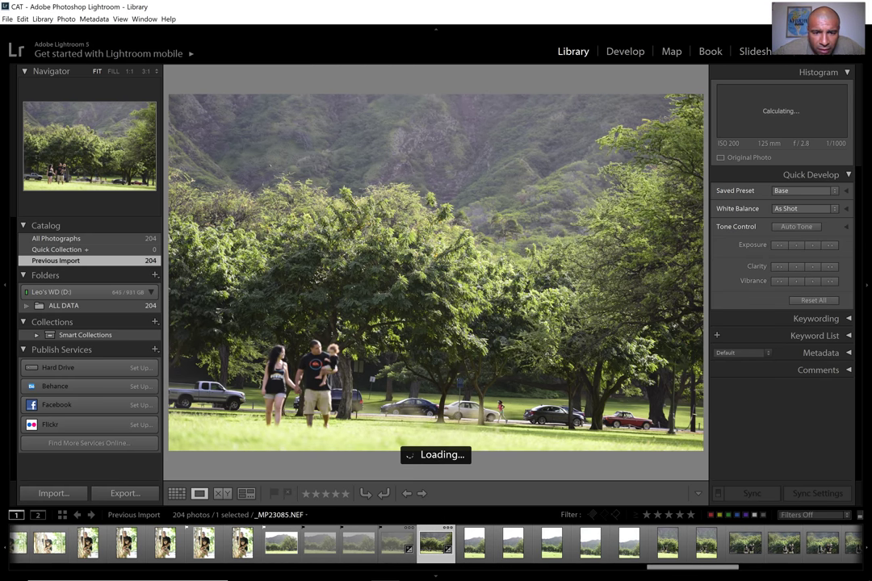
key(x)
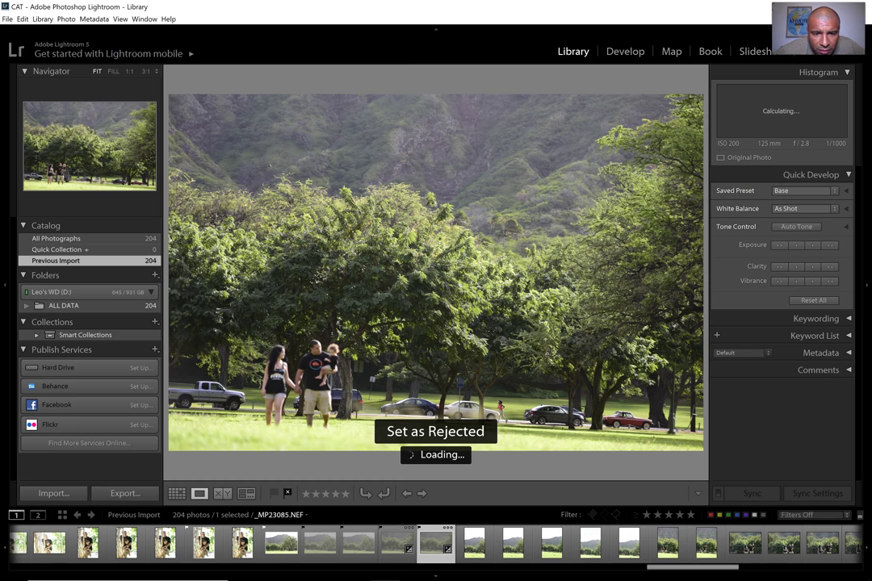
Compare the vertical mountain shots _MP23086.NEF to _MP23089.NEF, check _MP23088.NEF at 1:1 on the family and flag it as a pick
key(Right)
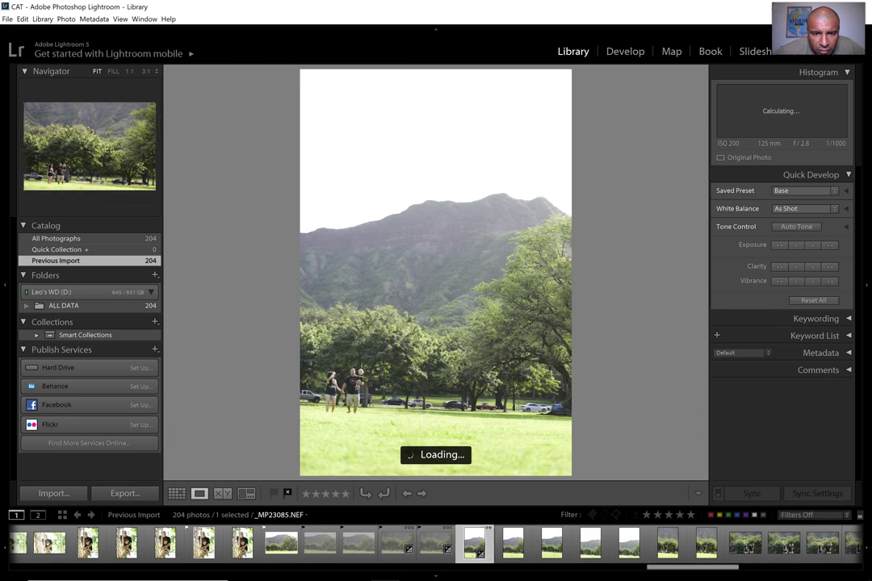
key(Right)
key(Right)
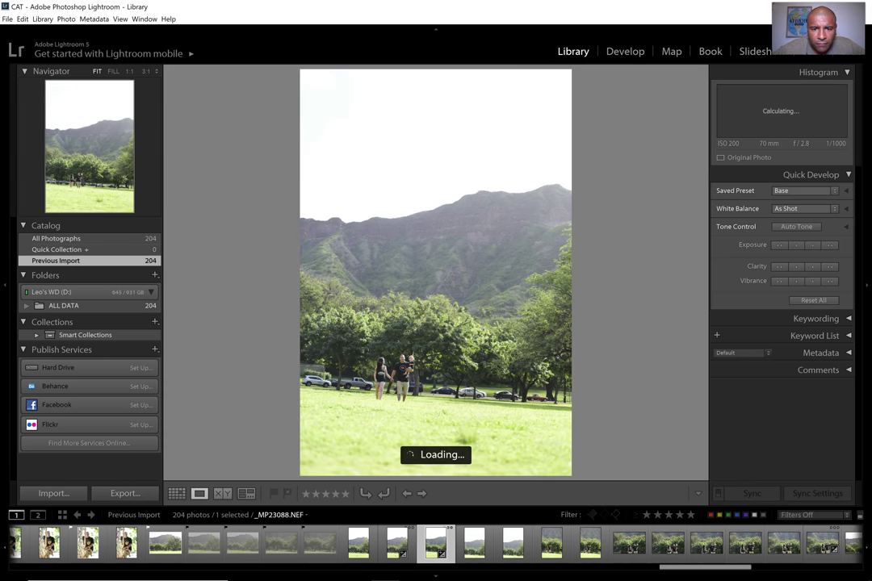
key(Right)
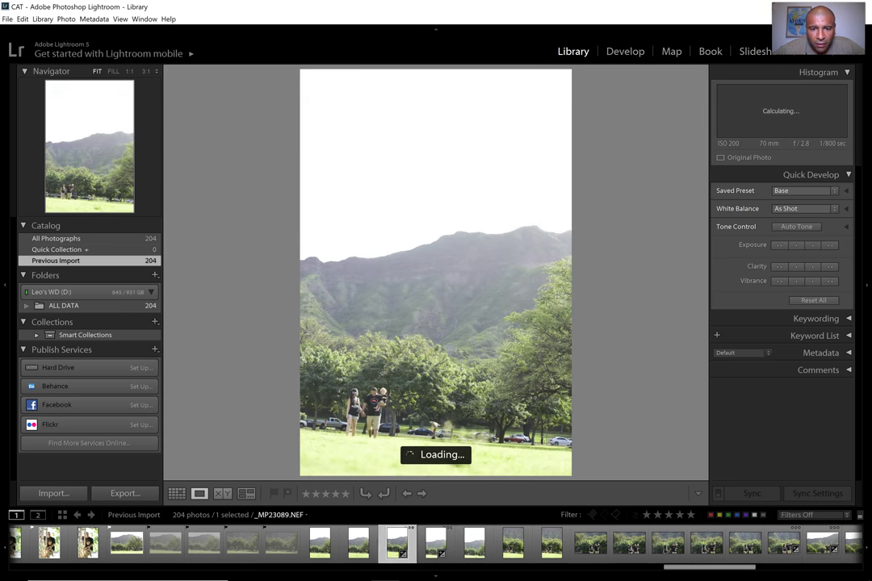
key(Left)
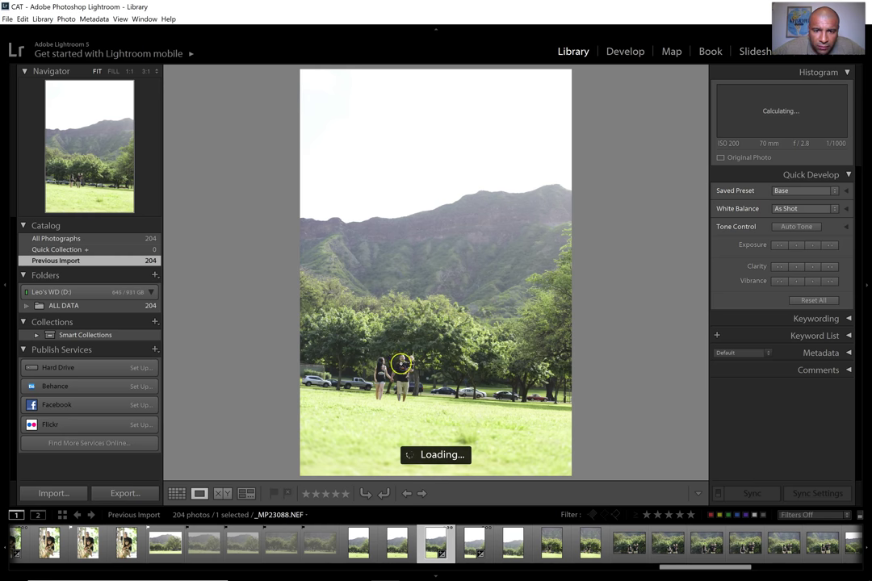
click(401, 365)
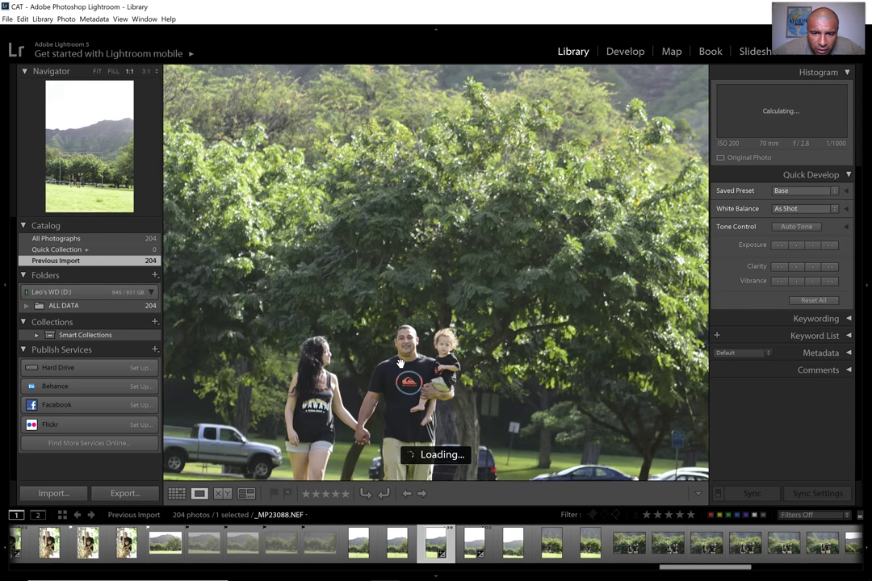
click(399, 364)
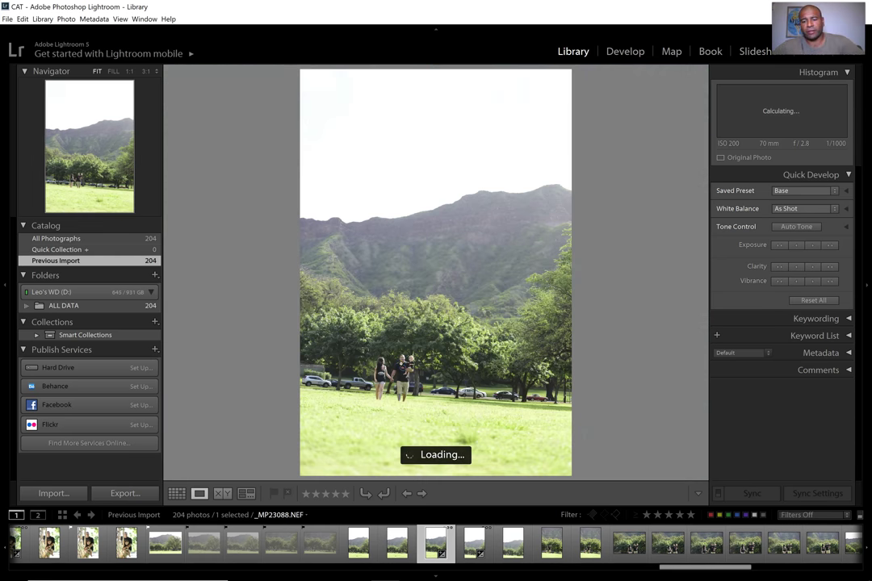
key(p)
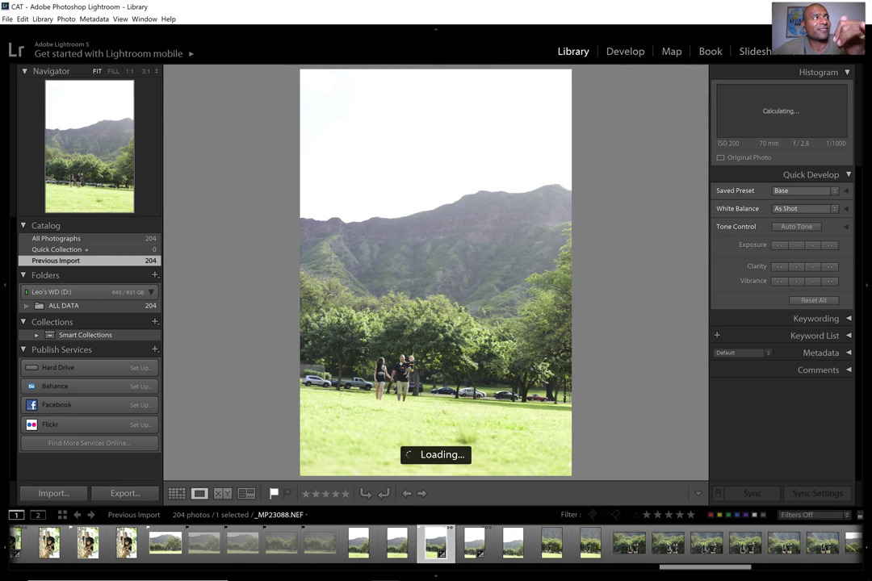
Inspect the family in _MP23089.NEF at 1:1 and reject _MP23089.NEF and _MP23090.NEF
key(Right)
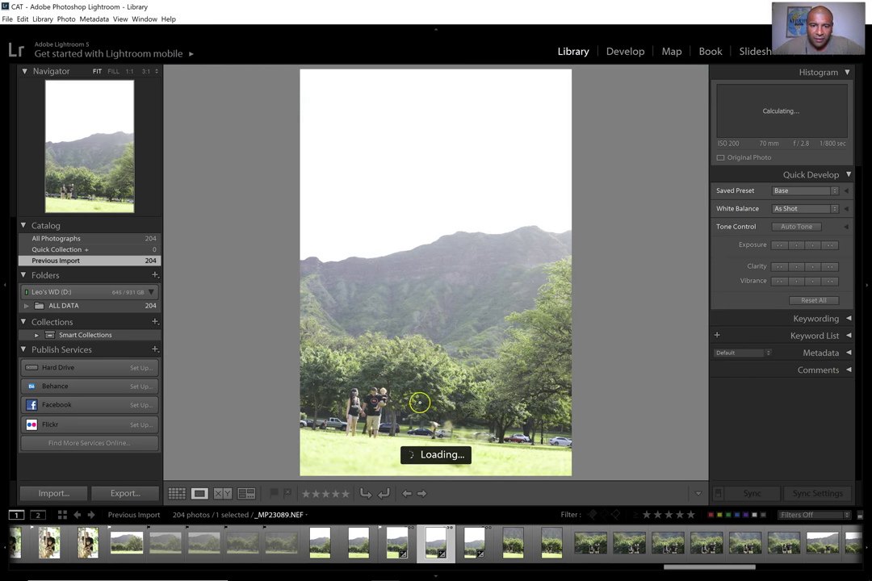
click(365, 407)
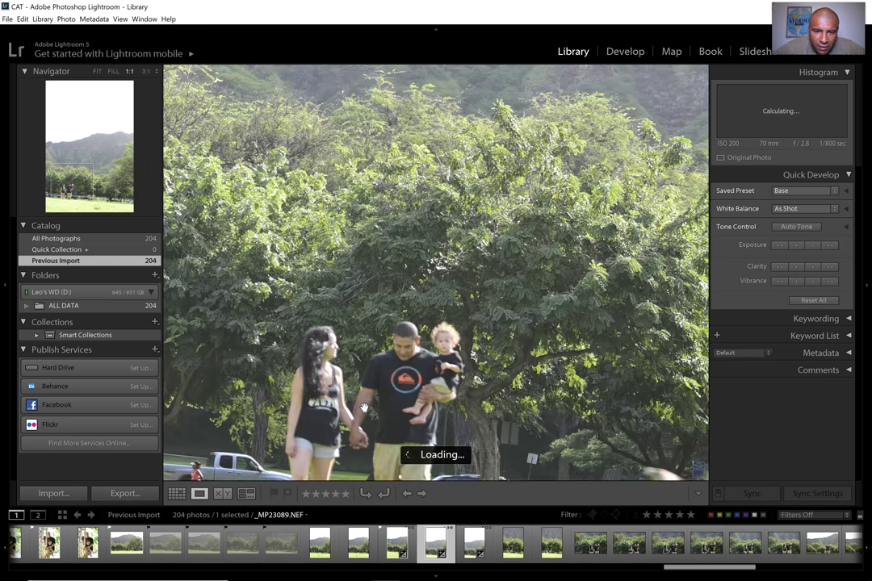
key(x)
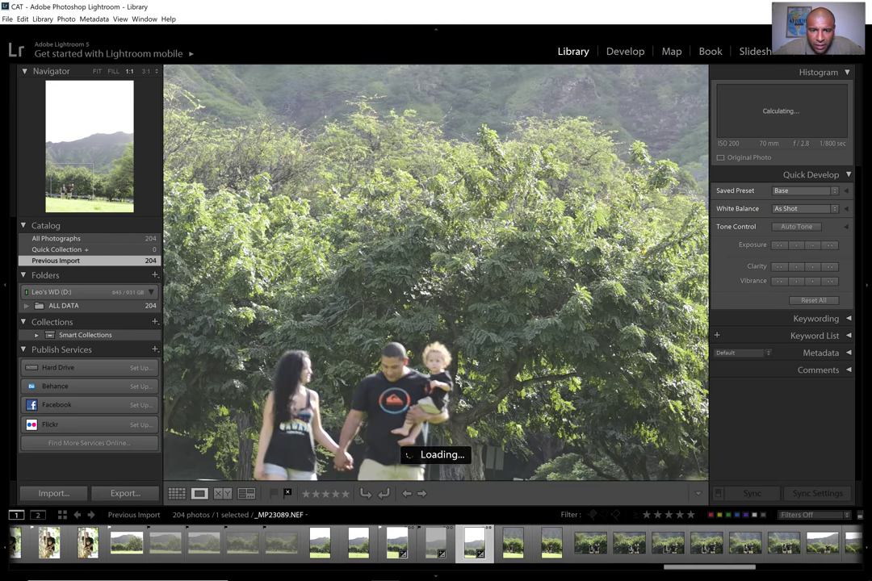
key(x)
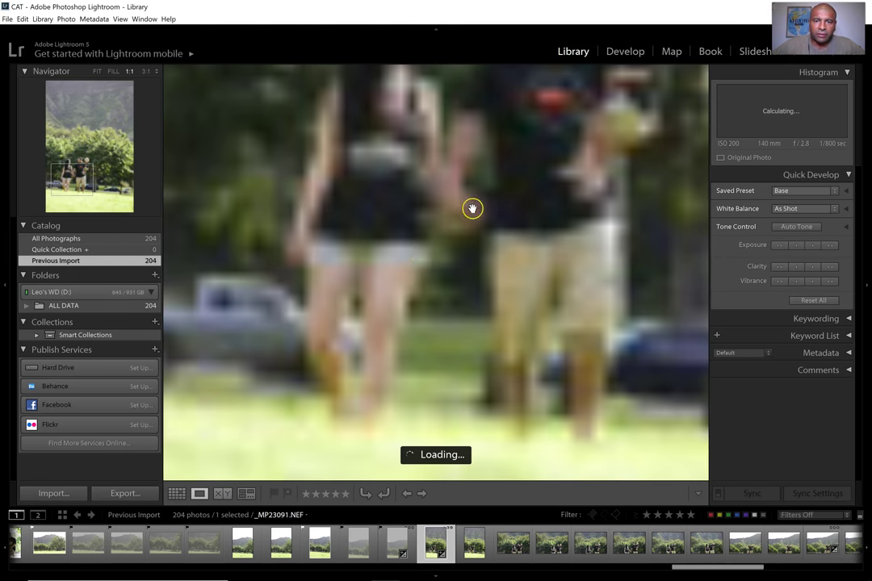
Compare the vertical walking shots _MP23091.NEF and _MP23092.NEF, check the faces at 1:1 and flag _MP23092.NEF as a pick
click(472, 208)
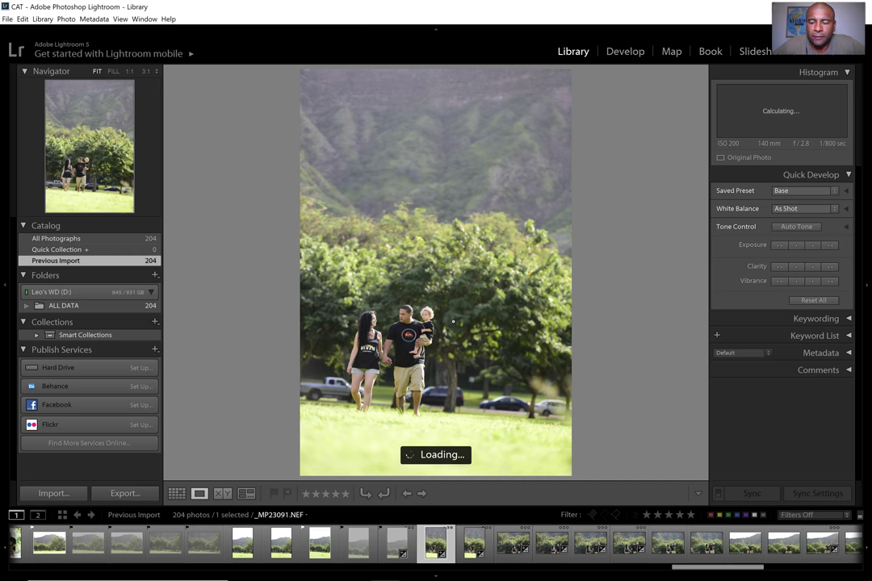
key(Right)
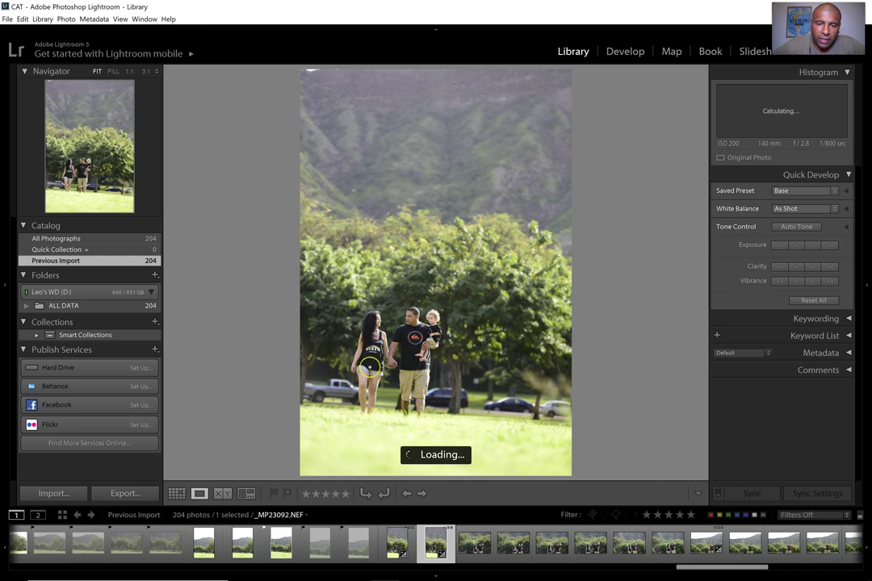
click(406, 329)
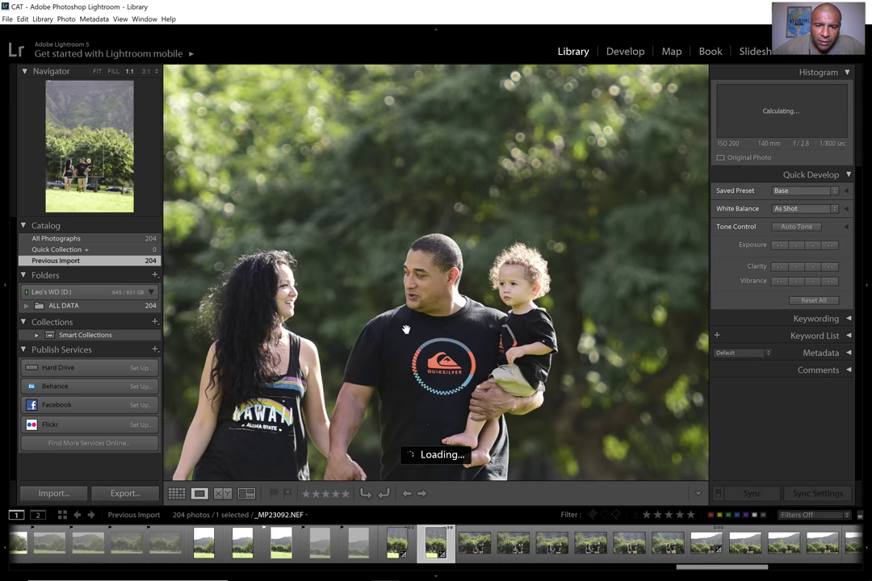
click(406, 329)
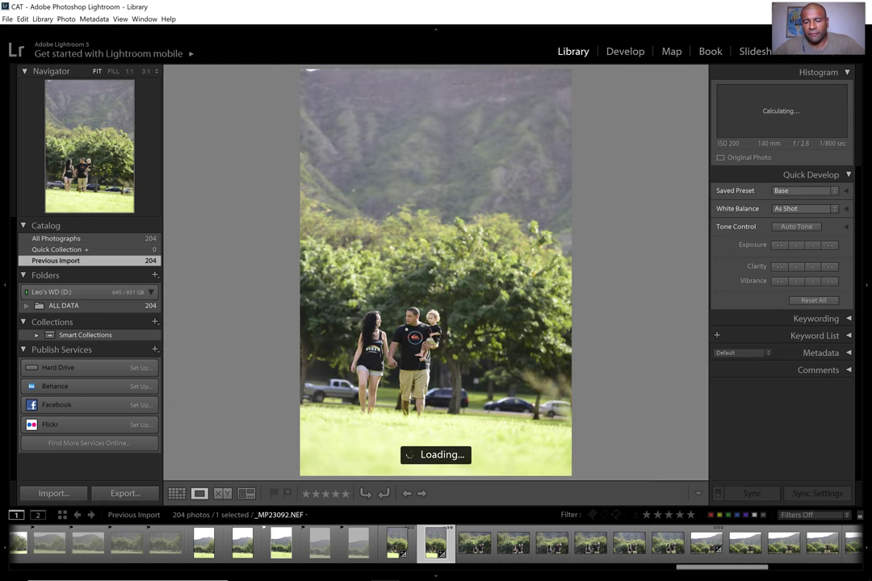
key(p)
Compare the horizontal walking shots _MP23093.NEF and _MP23094.NEF, flag _MP23093.NEF as a pick and reject _MP23094.NEF
key(Right)
key(Right)
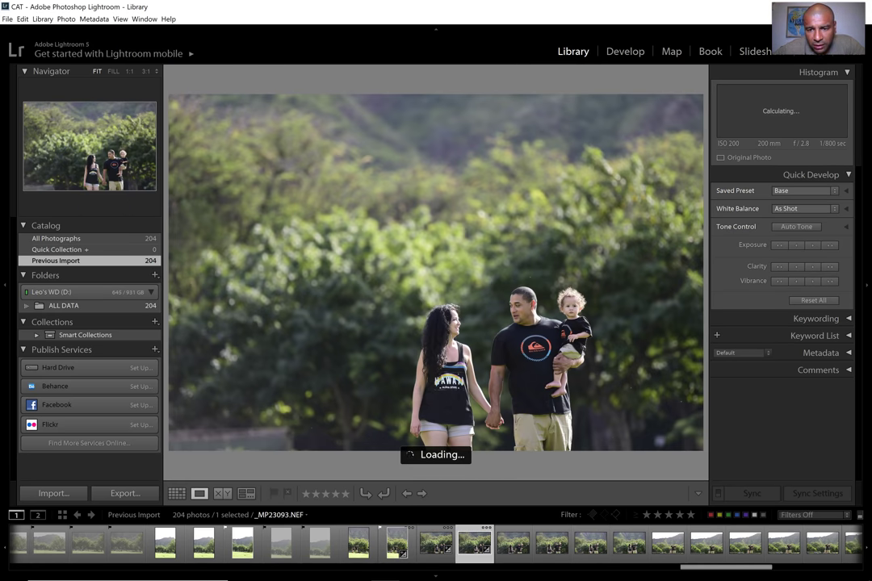
key(Left)
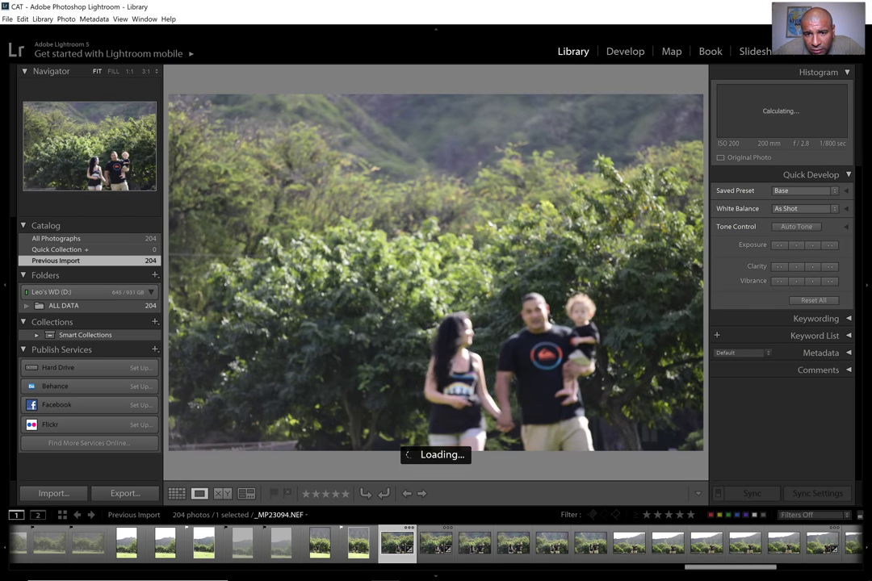
key(Left)
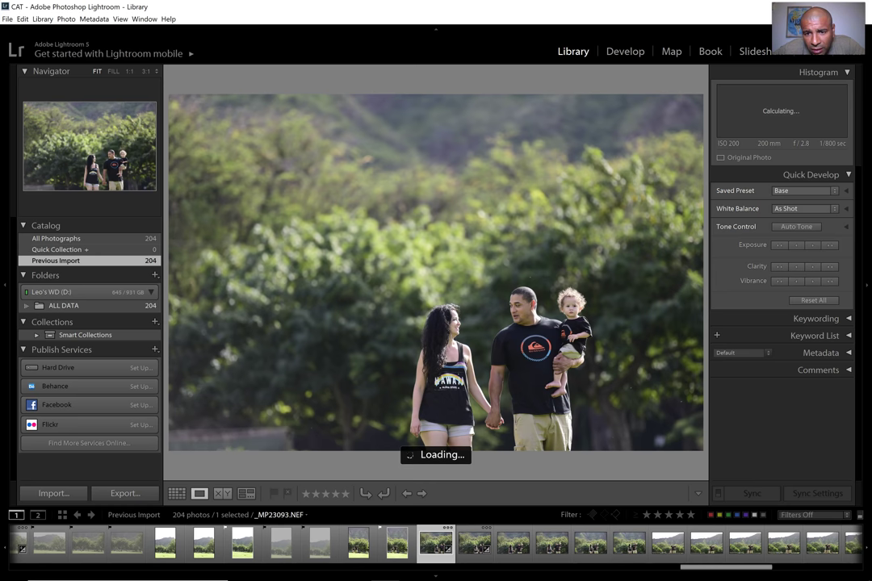
key(shift+p)
key(shift+x)
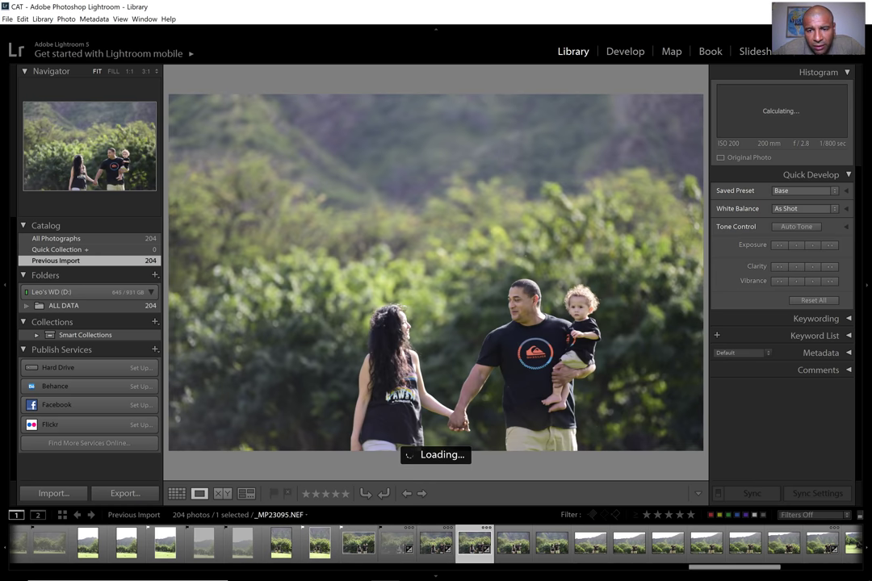
Compare the hand-holding shots _MP23095.NEF to _MP23097.NEF and flag _MP23097.NEF as a pick
key(Right)
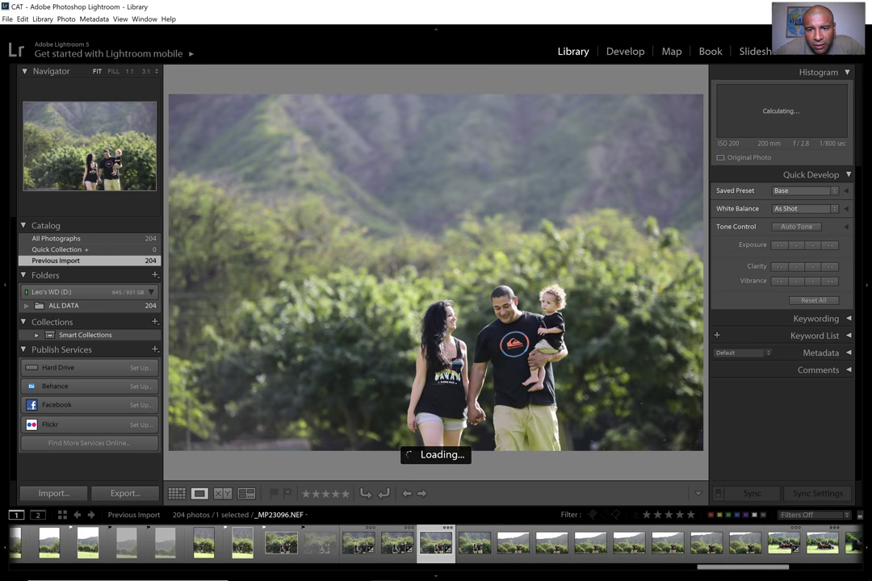
key(Right)
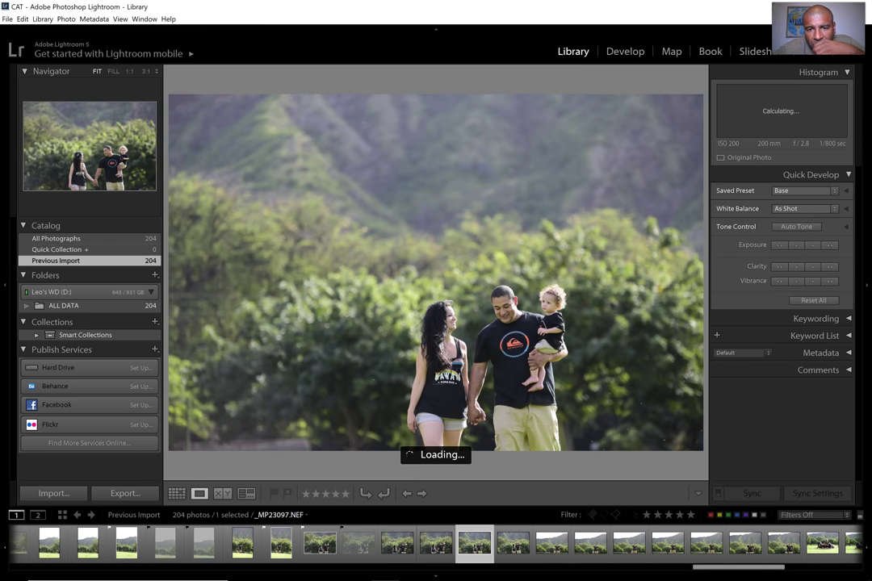
key(Right)
key(p)
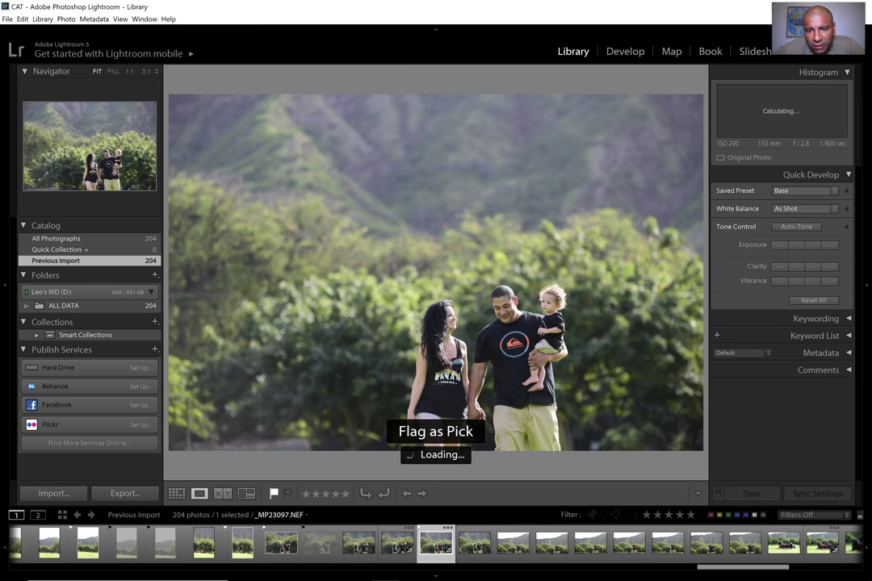
Review the shots after _MP23097.NEF up to the parents kissing before the mountain and flag _MP23100.NEF as a pick
key(Right)
key(Right)
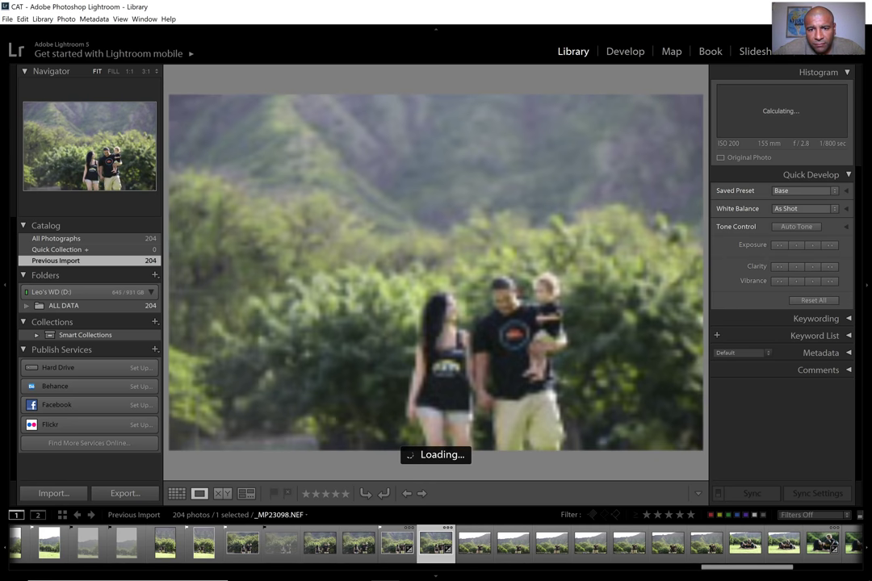
key(Right)
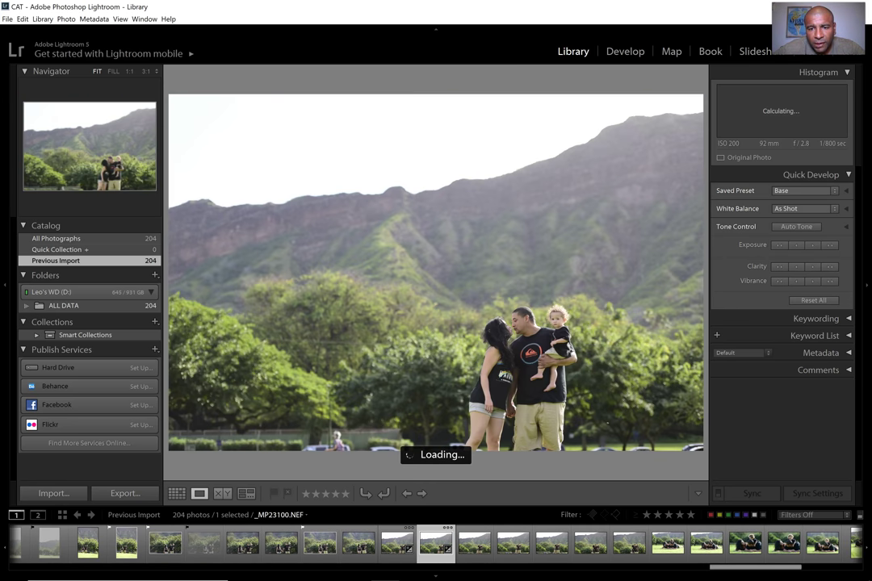
key(p)
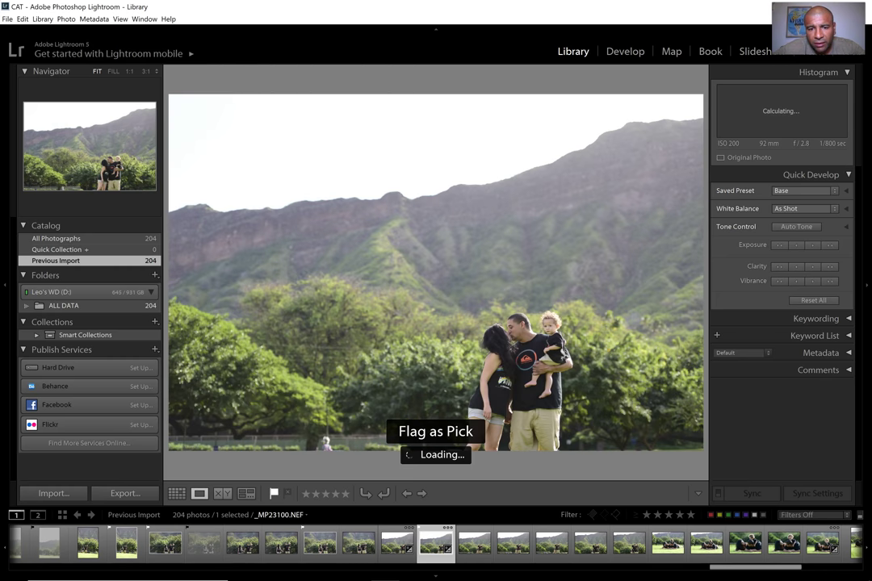
Compare the kissing shots _MP23100.NEF and _MP23101.NEF and check the couple's faces zoomed in on _MP23100.NEF
key(Right)
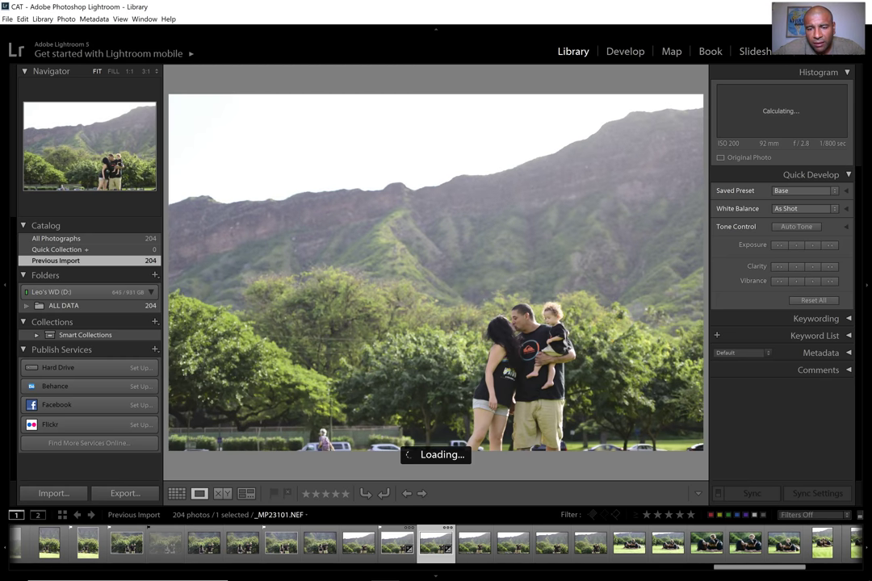
key(Right)
key(Left)
key(Left)
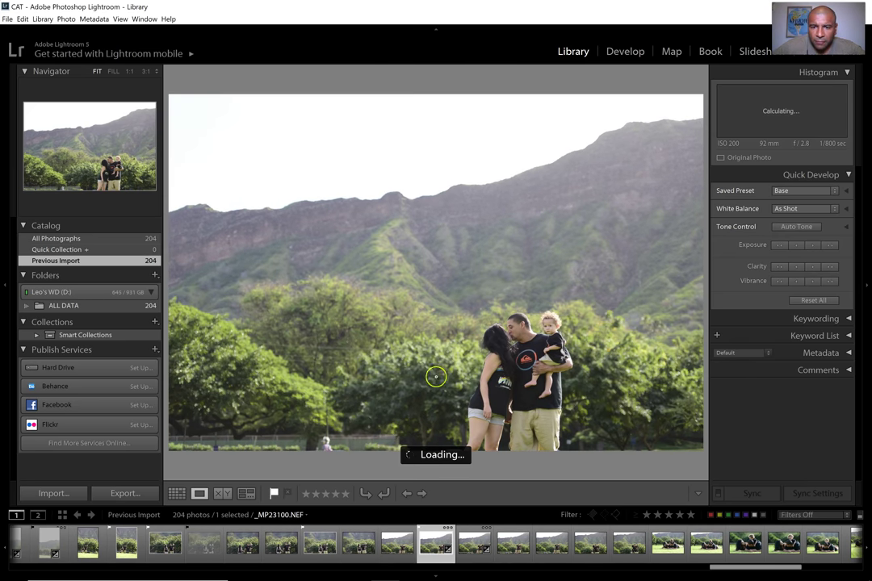
click(510, 331)
click(510, 333)
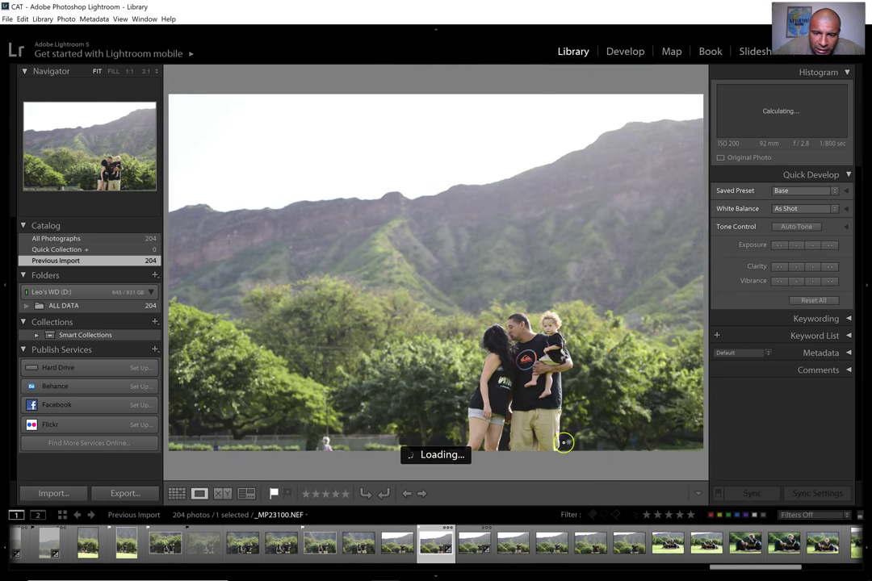
Review the similar kissing shots _MP23101.NEF to _MP23103.NEF and reject _MP23103.NEF
key(Right)
key(Right)
key(Right)
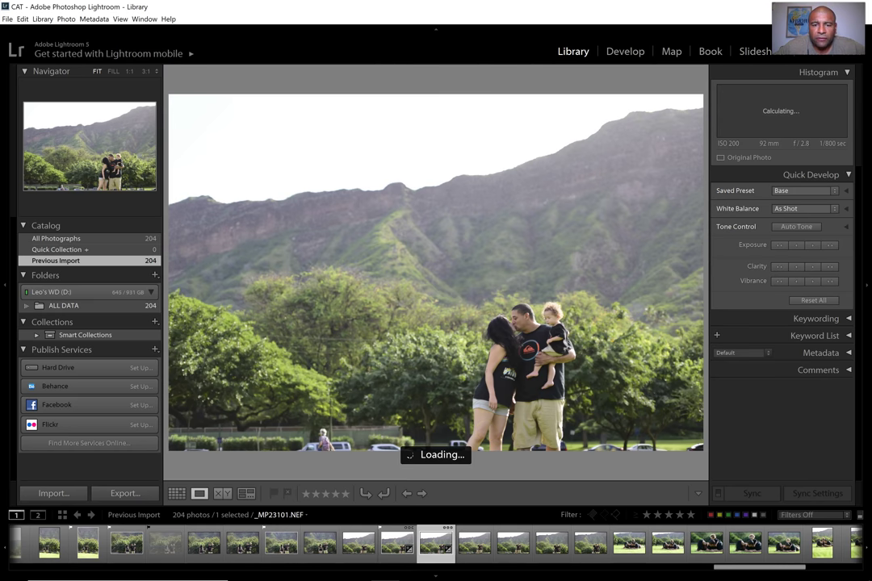
click(520, 323)
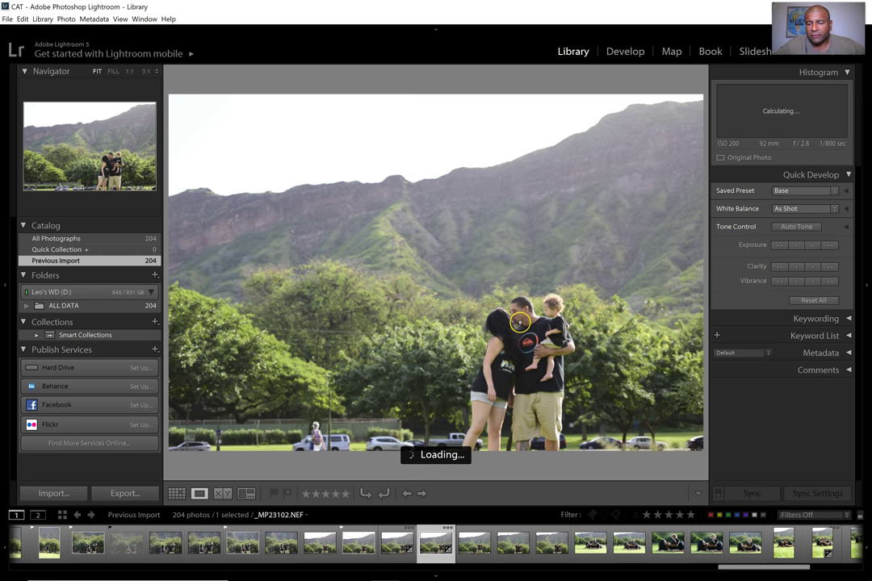
key(Right)
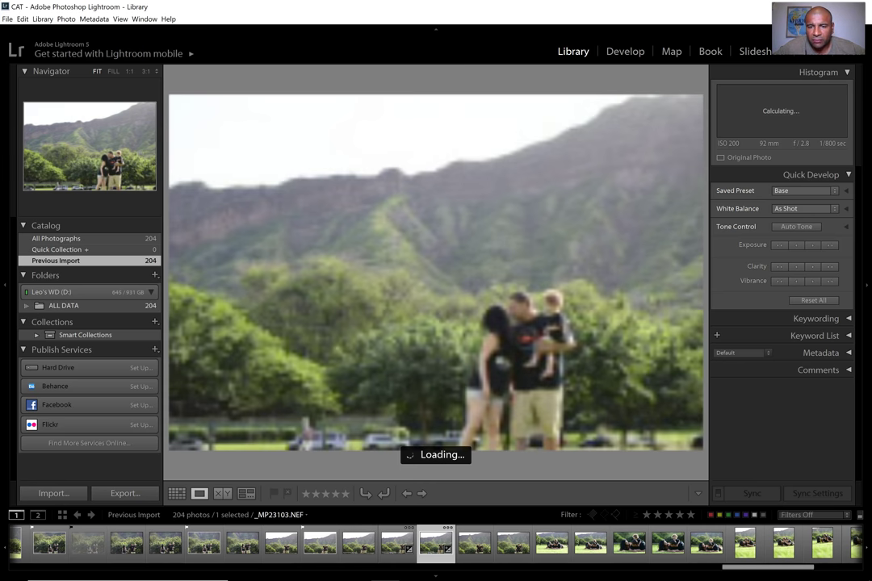
key(x)
key(Right)
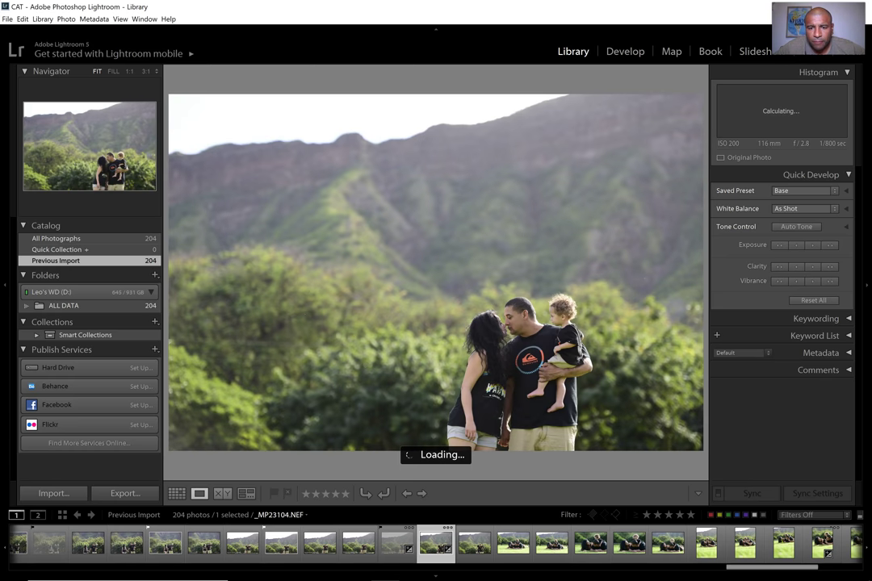
Compare the closer kissing shots _MP23104.NEF and _MP23105.NEF and flag _MP23104.NEF as a pick
key(Right)
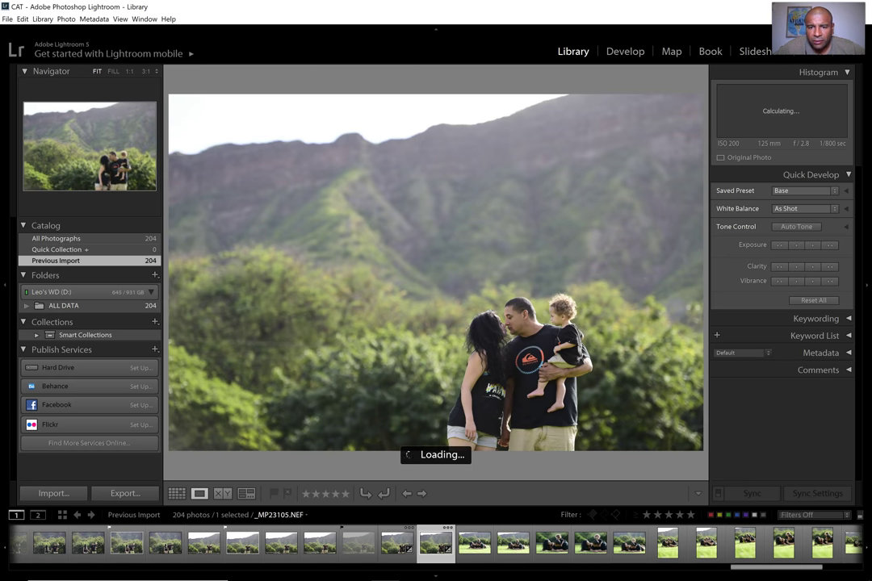
key(p)
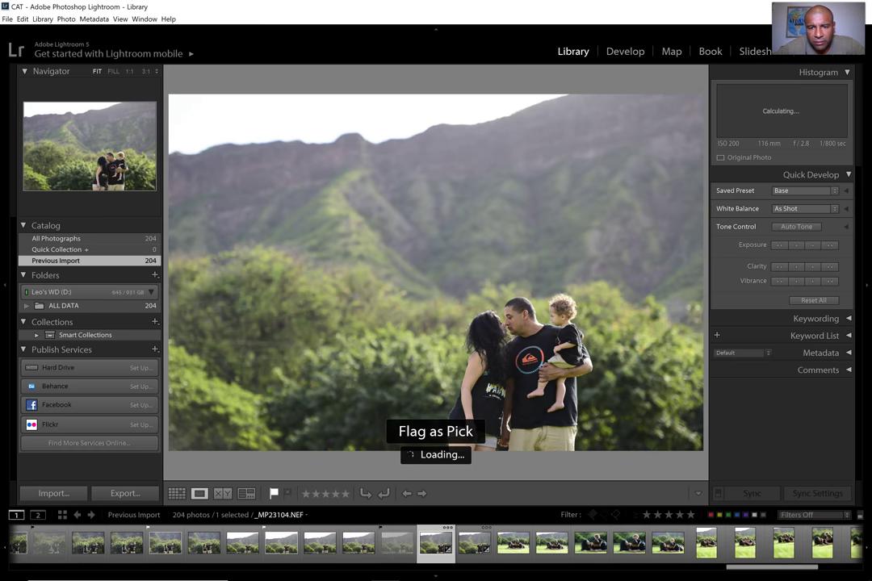
key(Right)
key(Right)
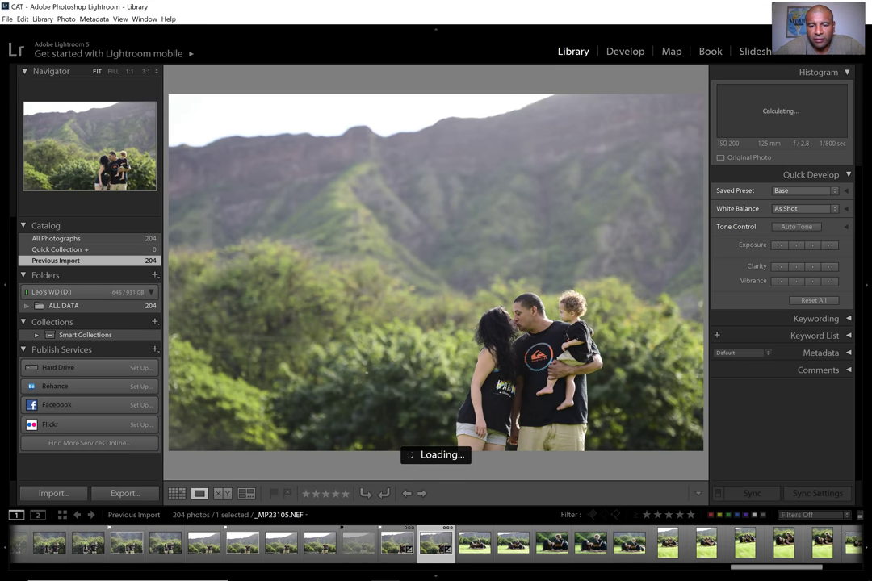
Compare the wide shots of the family lying on the grass, _MP23106.NEF and _MP23107.NEF, and flag _MP23107.NEF as a pick
key(Right)
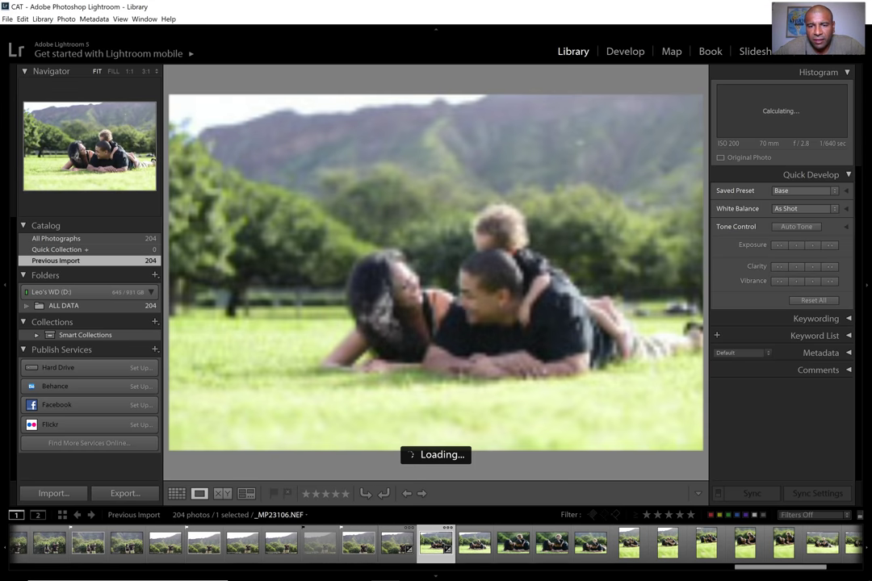
key(Right)
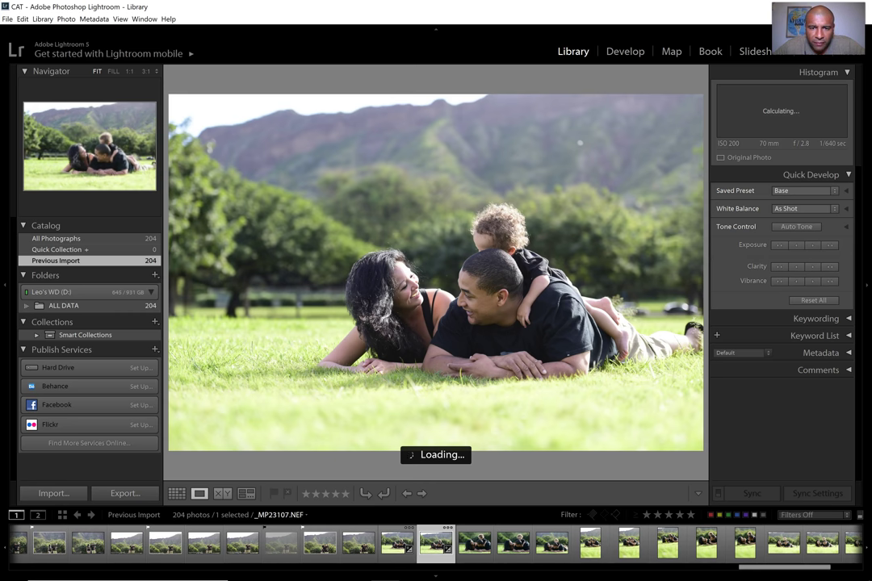
key(Right)
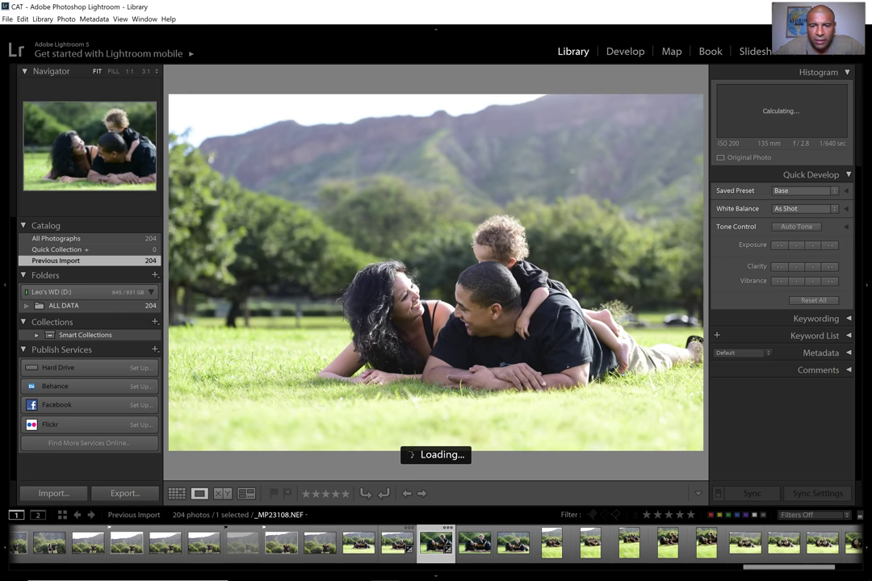
key(Left)
key(p)
key(Right)
Compare the close-up grass shots _MP23108.NEF and _MP23109.NEF and flag _MP23108.NEF as a pick
key(Right)
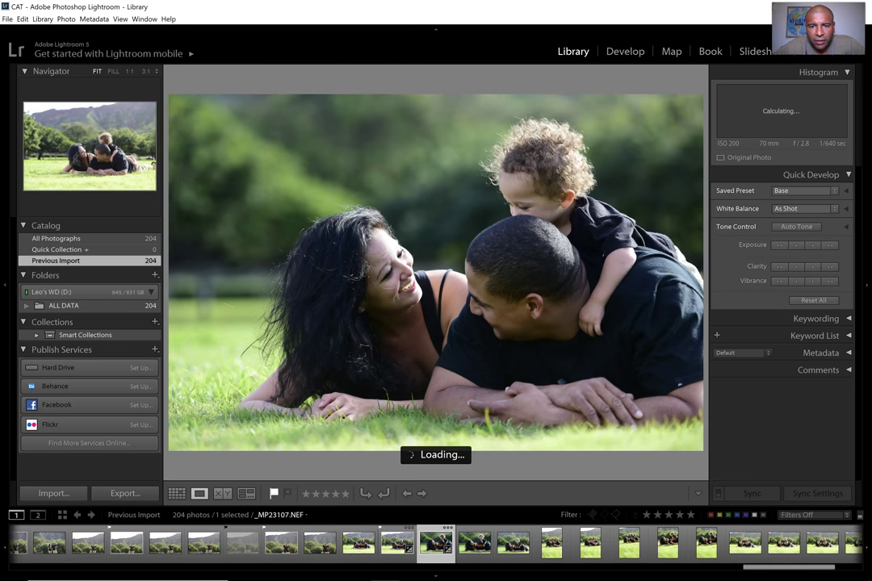
key(Left)
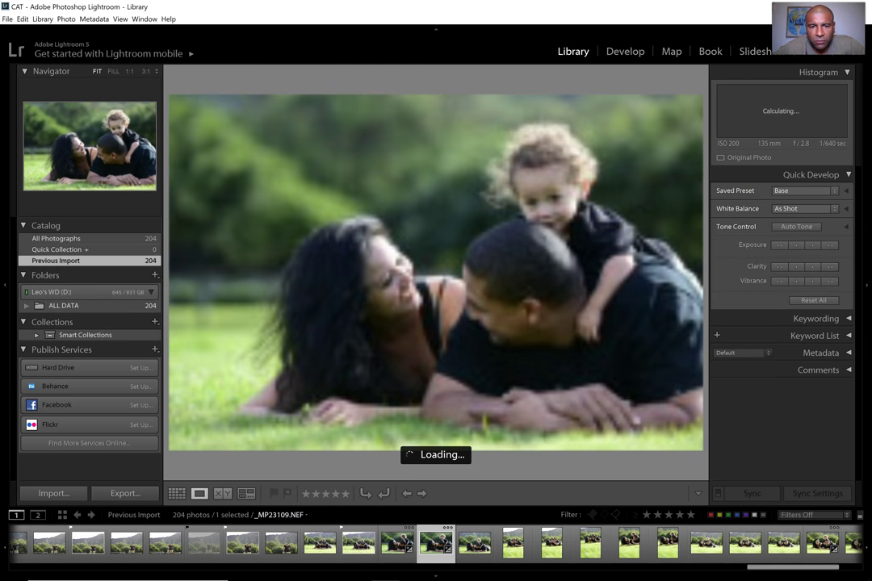
key(Left)
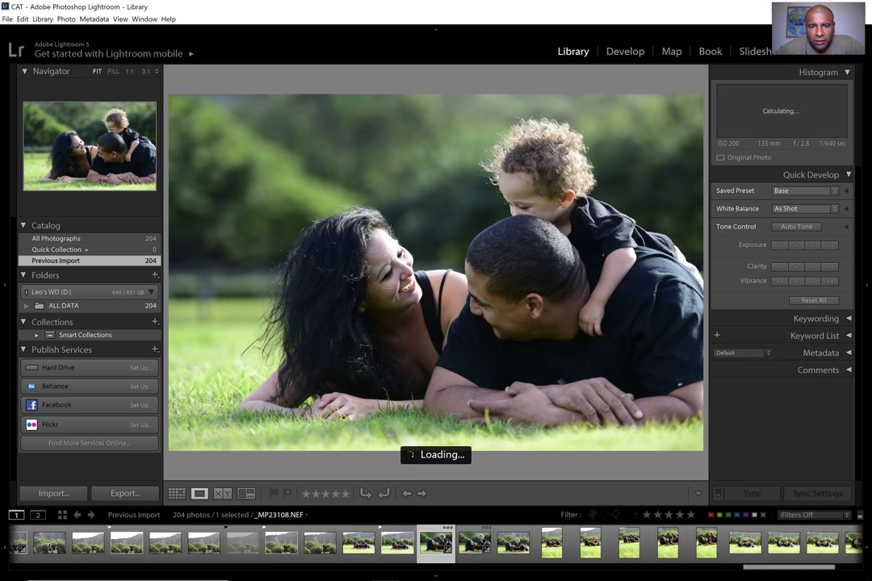
key(p)
Check _MP23109.NEF, where the child faces the camera, against _MP23110.NEF and flag _MP23109.NEF as a pick
key(Right)
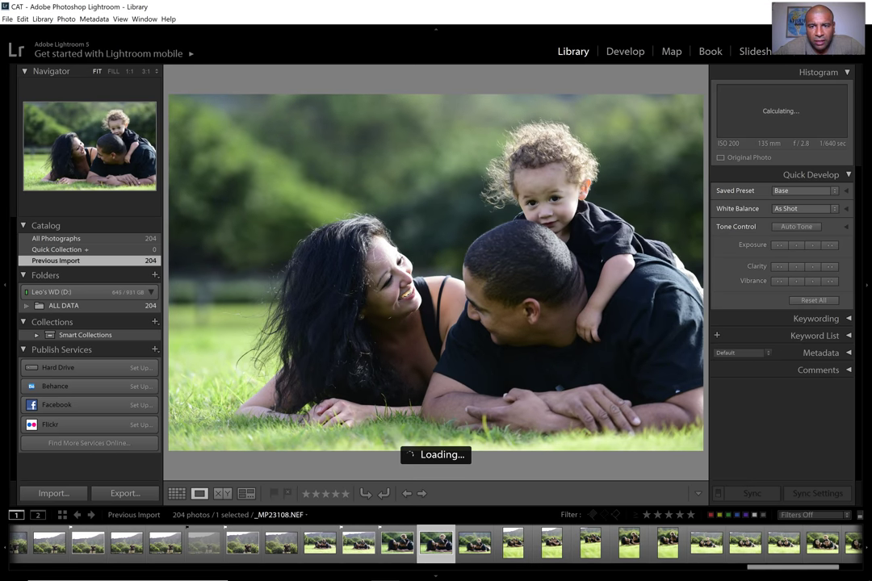
key(Right)
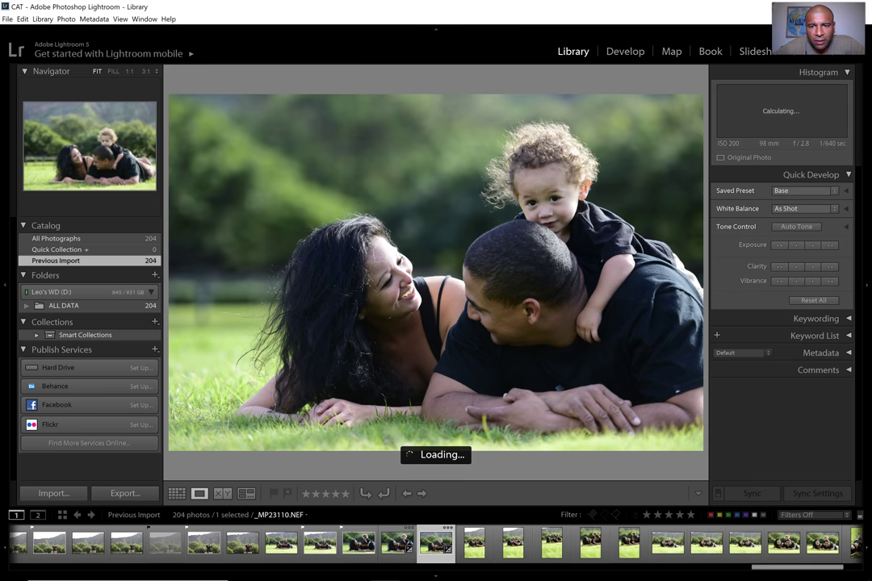
key(Left)
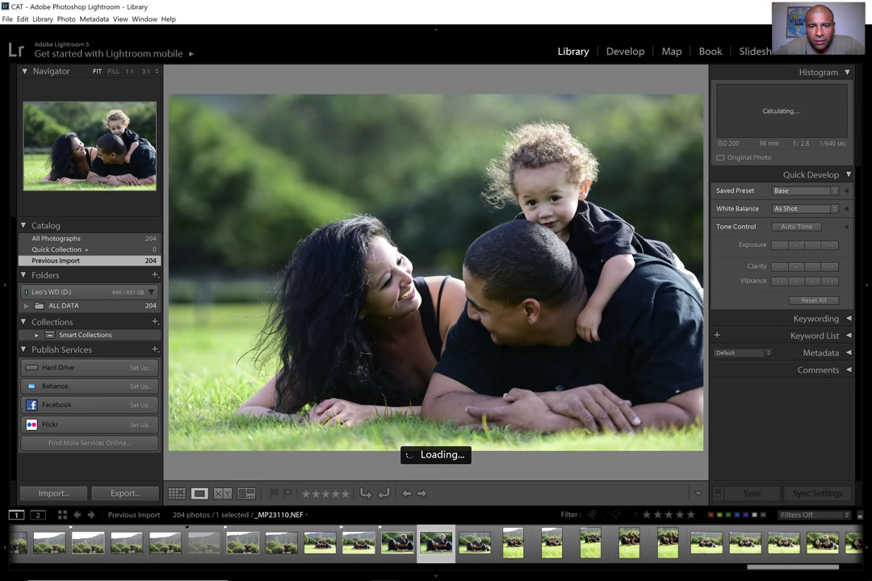
key(p)
Review the vertical grass shots _MP23111.NEF to _MP23115.NEF, dismiss the antivirus notification and flag _MP23115.NEF as a pick
key(Right)
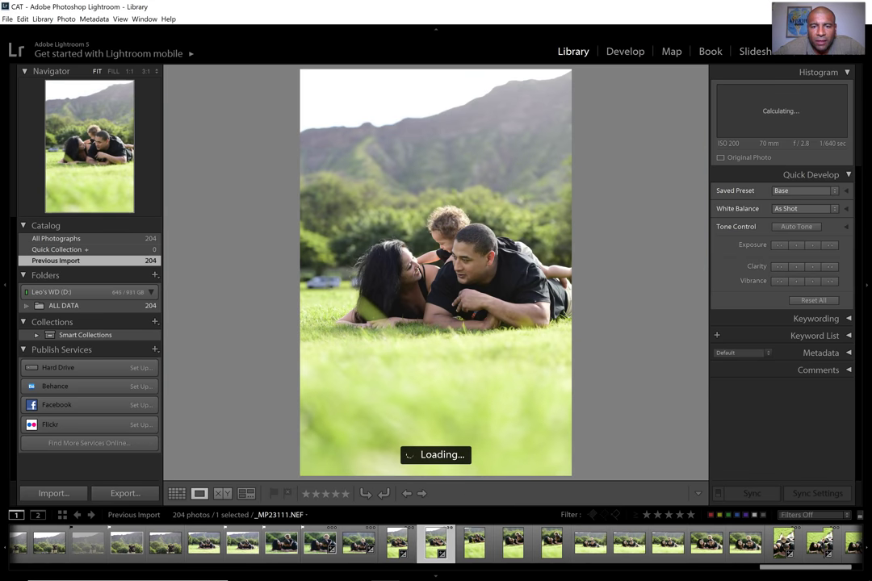
key(Right)
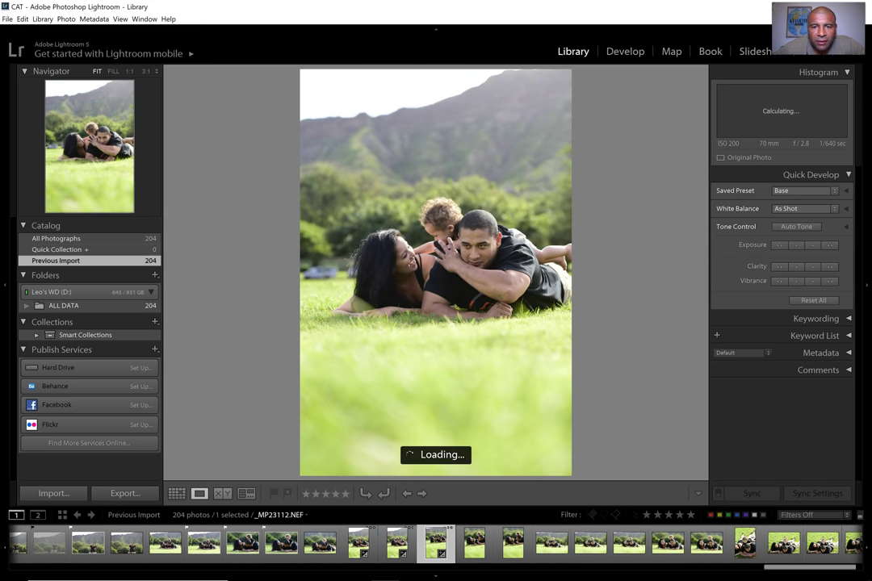
key(Right)
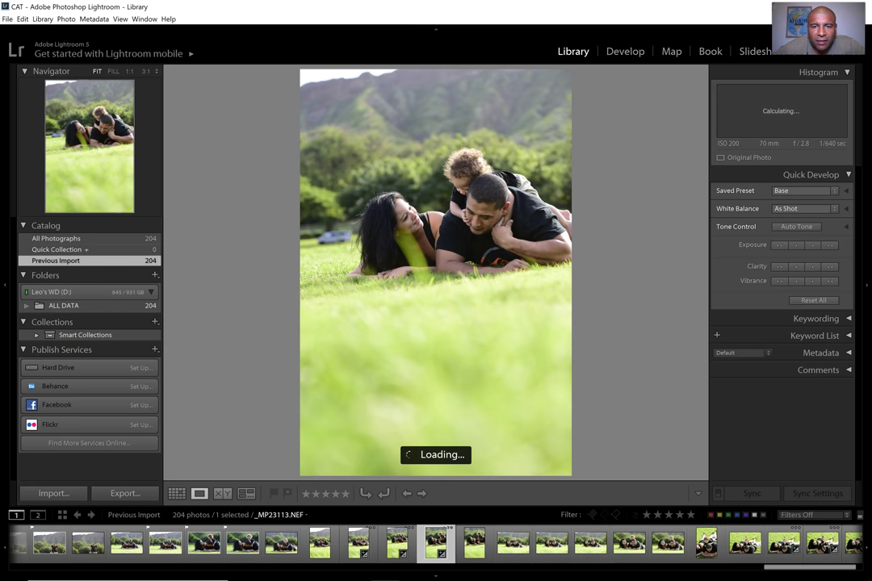
key(Right)
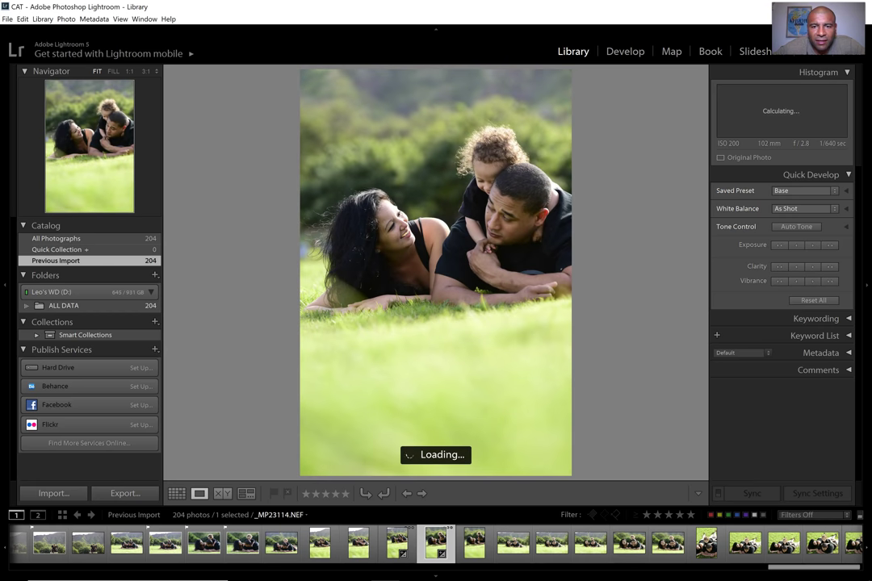
key(Right)
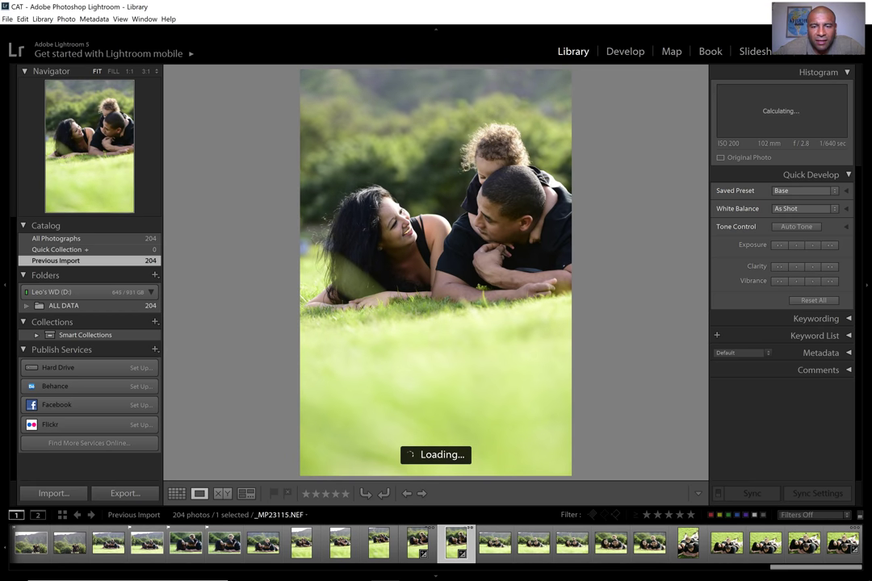
key(Left)
key(Right)
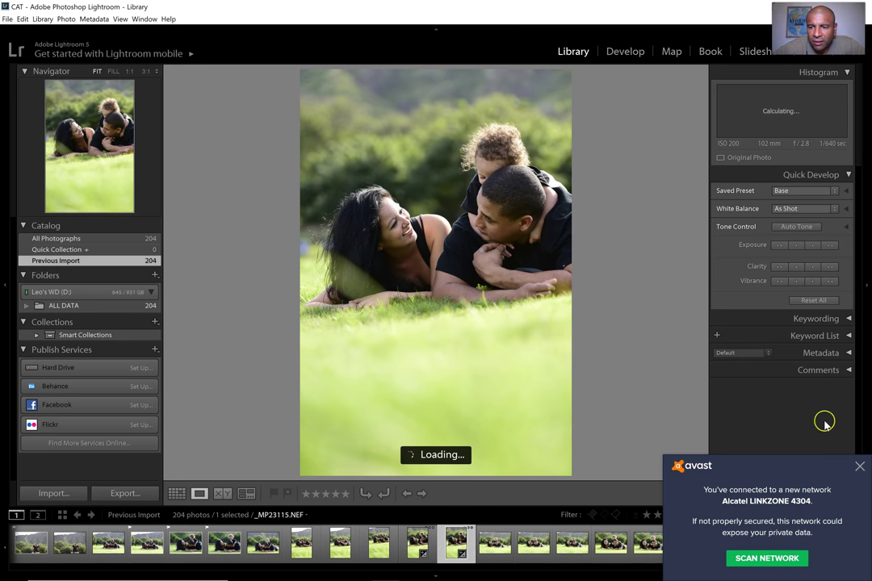
click(860, 469)
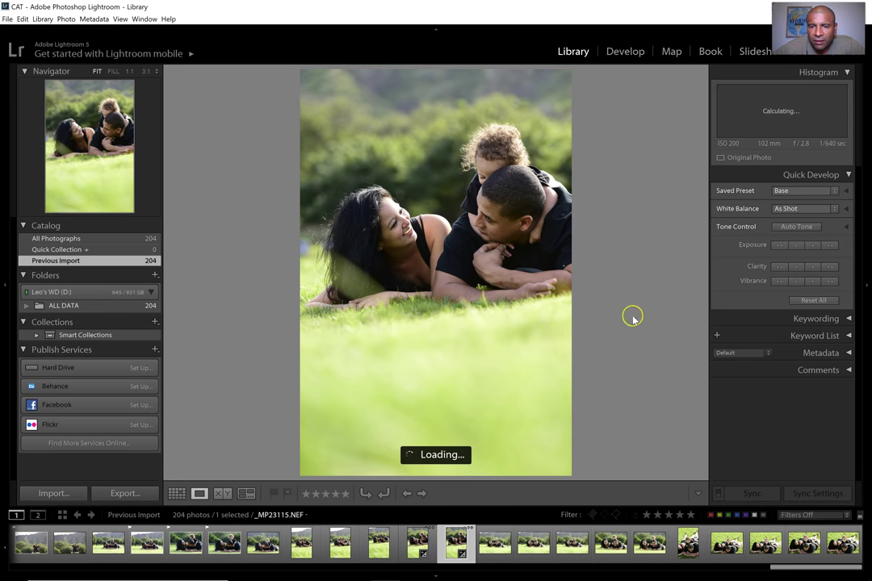
key(p)
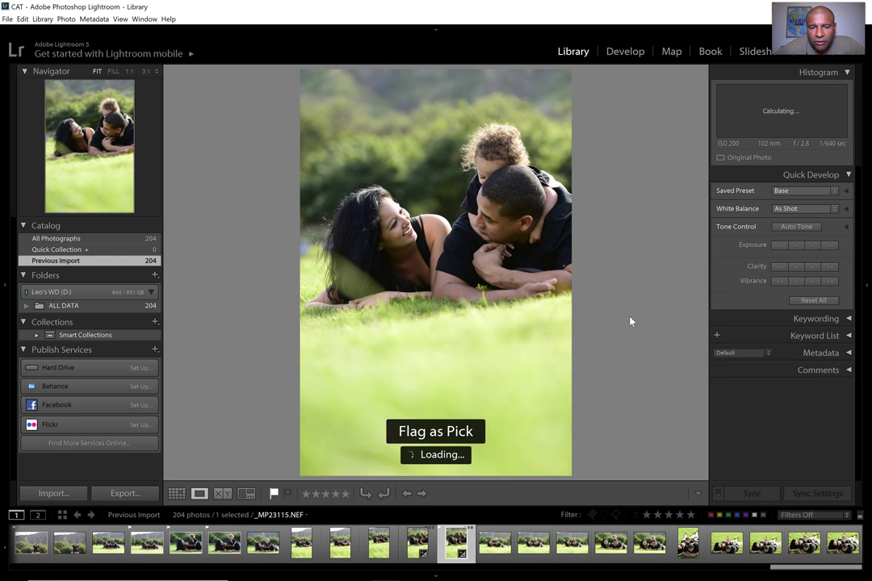
Compare the wide shots of the family smiling at the camera, _MP23116.NEF to _MP23118.NEF, and flag _MP23117.NEF as a pick
key(Right)
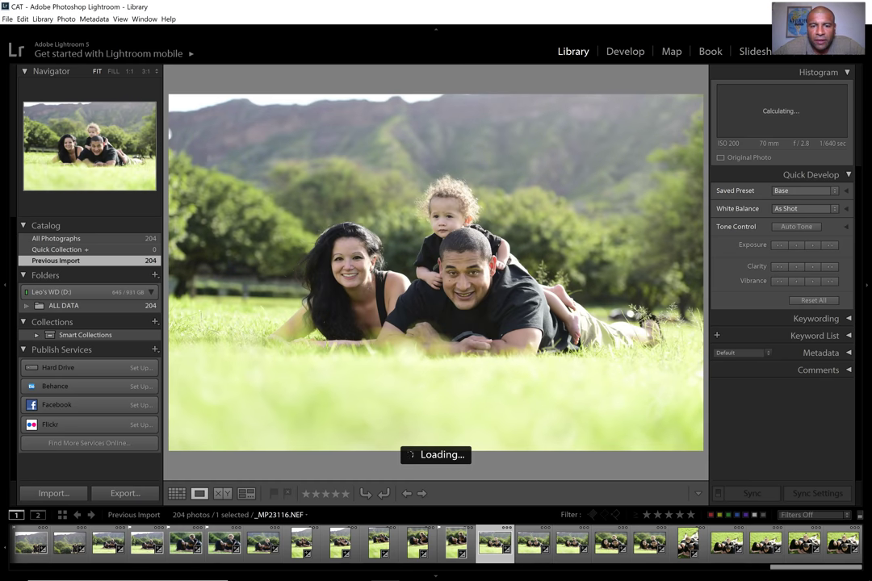
key(Right)
key(Right)
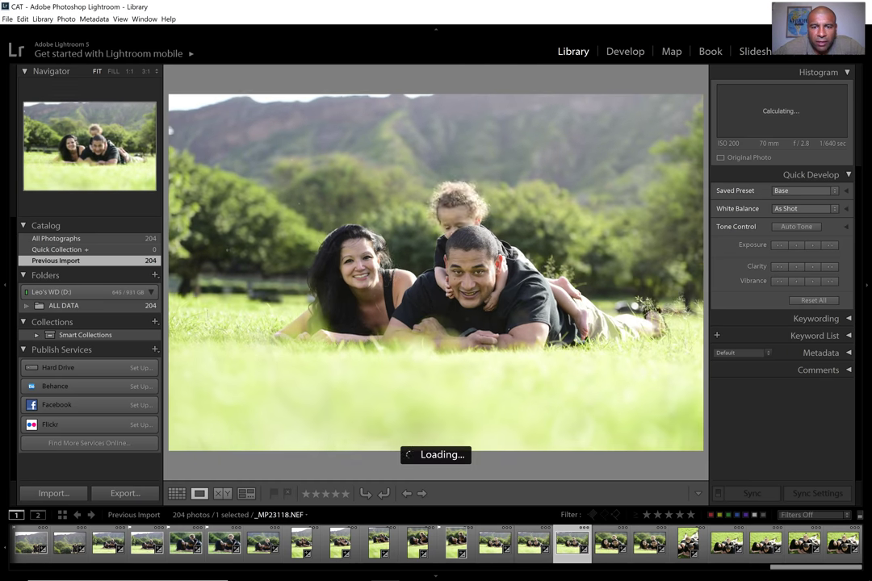
key(Left)
key(p)
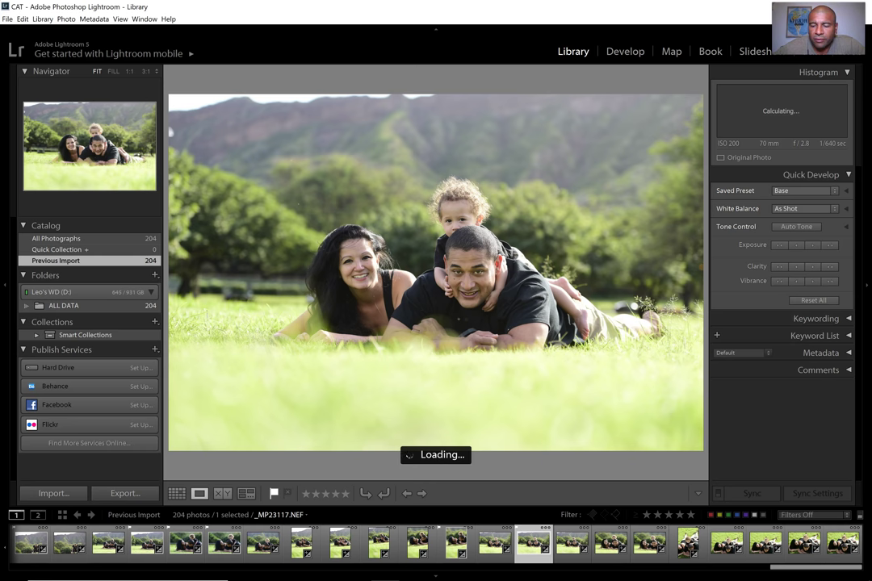
Review the smiling grass shots from _MP23118.NEF to _MP23121.NEF and flag the close-up _MP23120.NEF as a pick
click(571, 541)
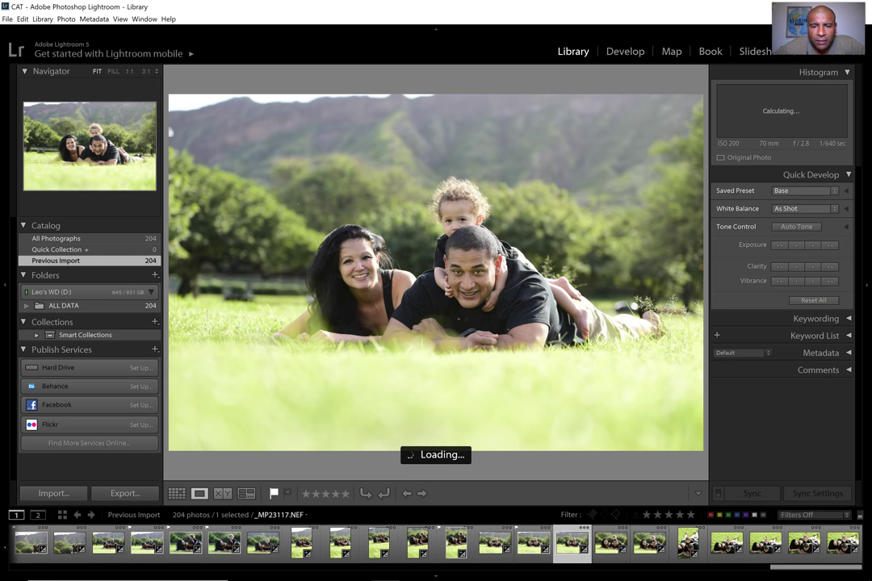
key(Right)
key(Right)
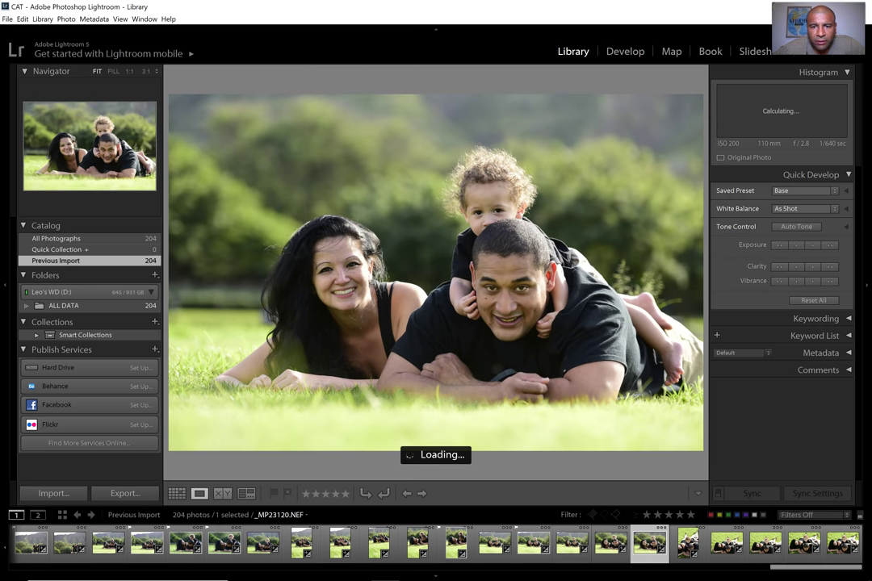
key(Right)
key(Right)
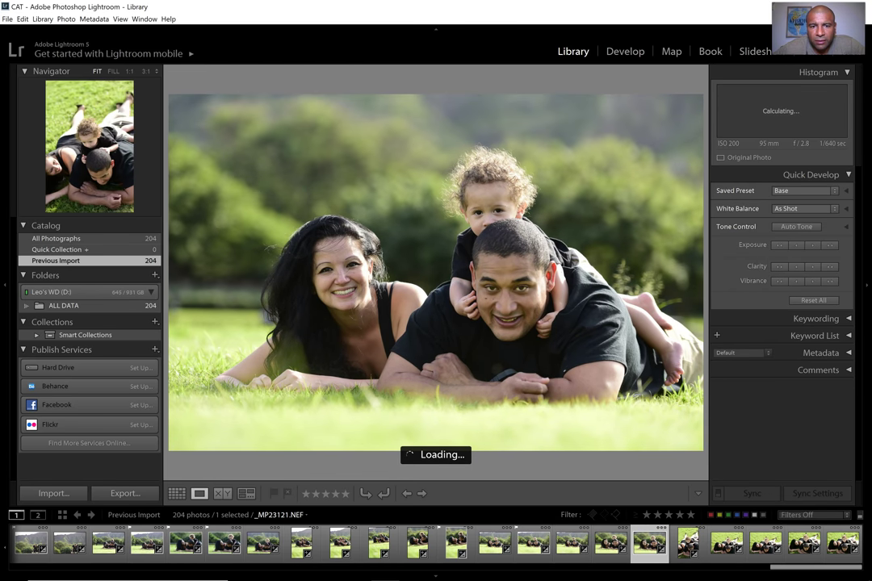
key(p)
Compare the grass shots _MP23122.NEF to _MP23125.NEF, flag _MP23125.NEF as a pick and inspect it at 1:1
key(Right)
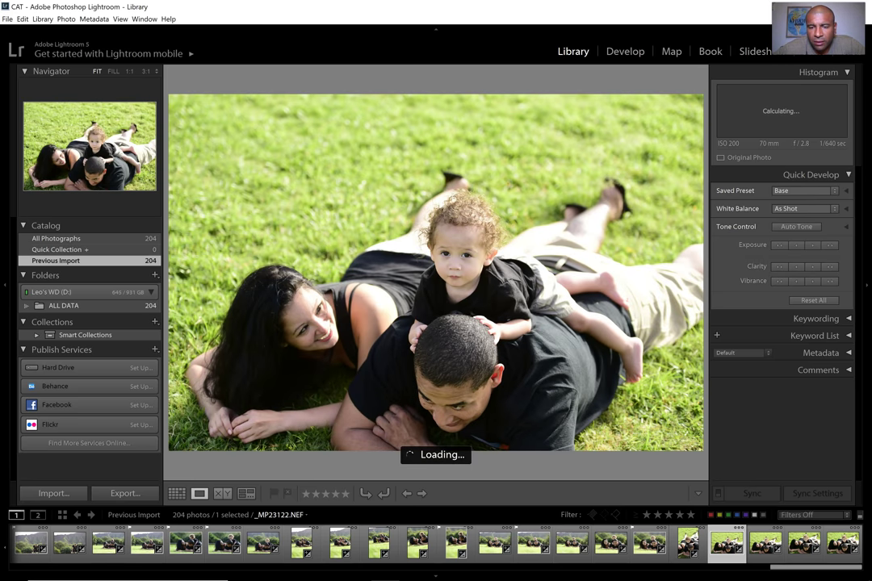
key(Right)
key(Right)
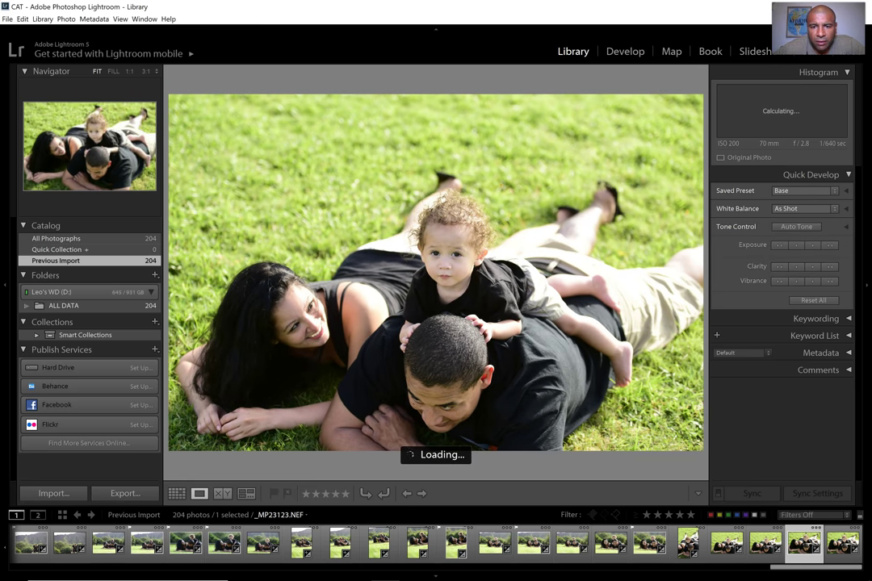
key(Left)
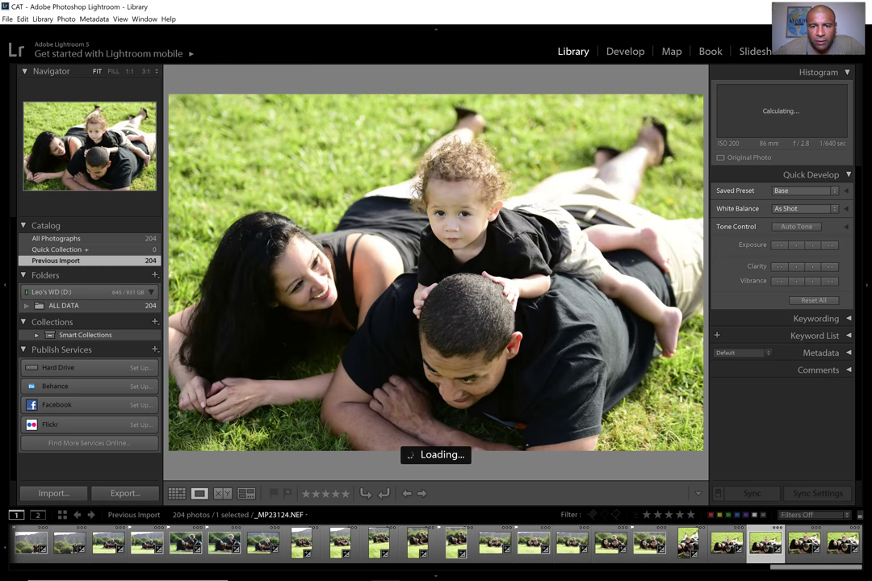
key(Right)
key(Right)
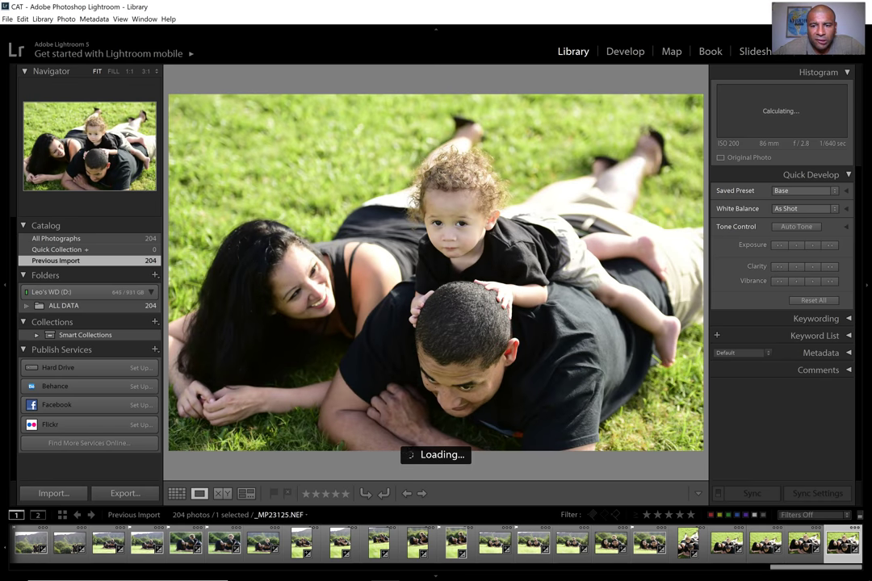
key(p)
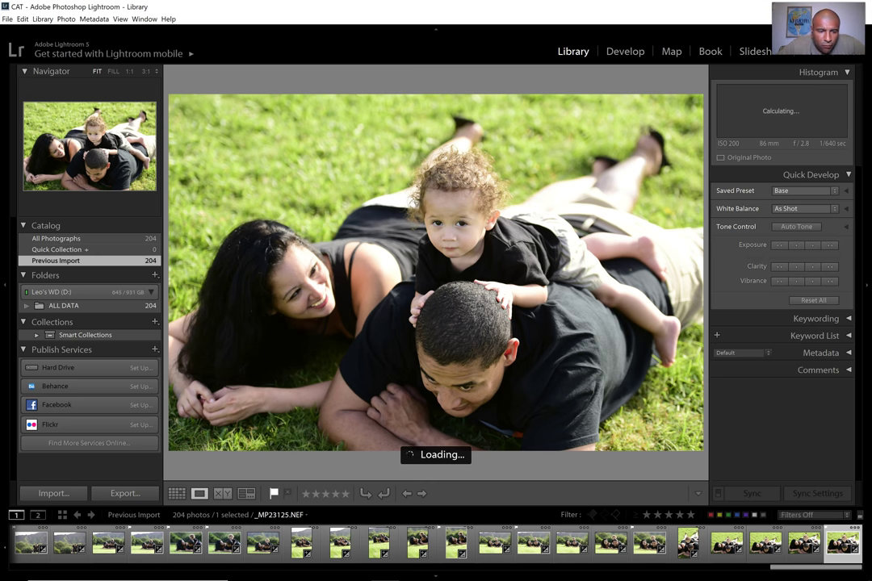
click(568, 389)
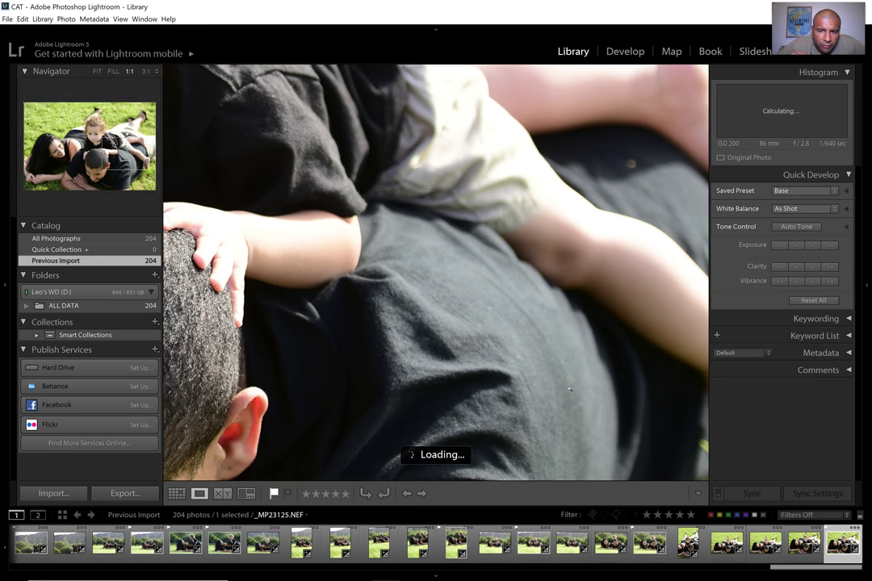
click(568, 388)
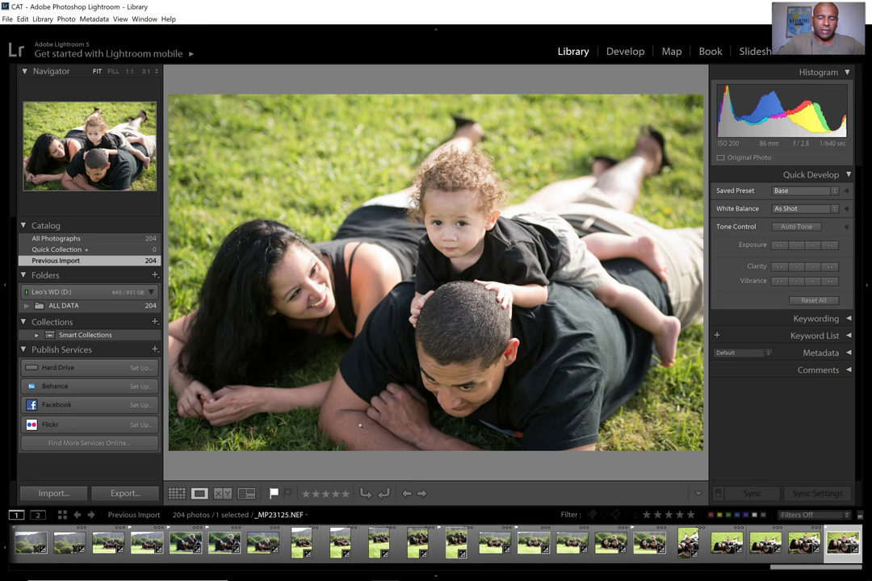
Show only the flagged photos in the grid and browse the picks, starting from _MP22920.NEF
key(g)
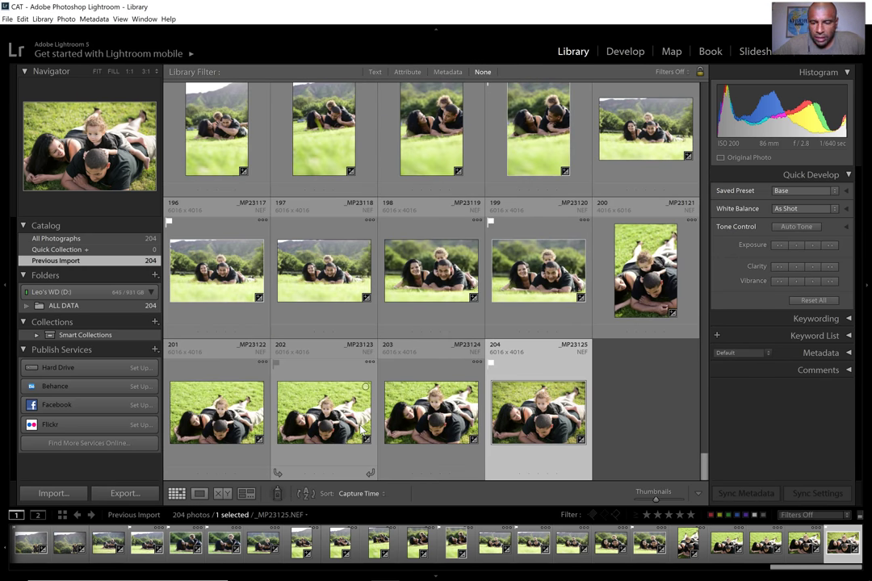
click(593, 516)
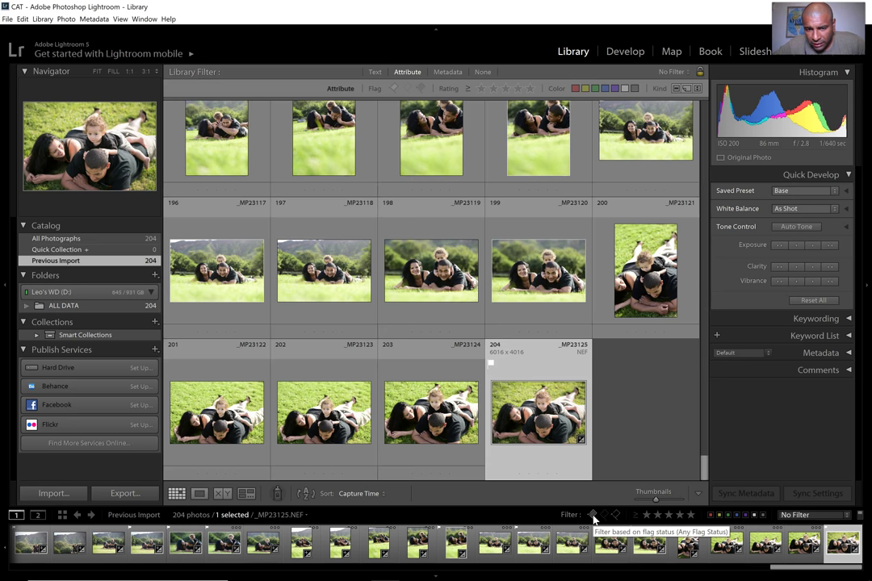
click(593, 516)
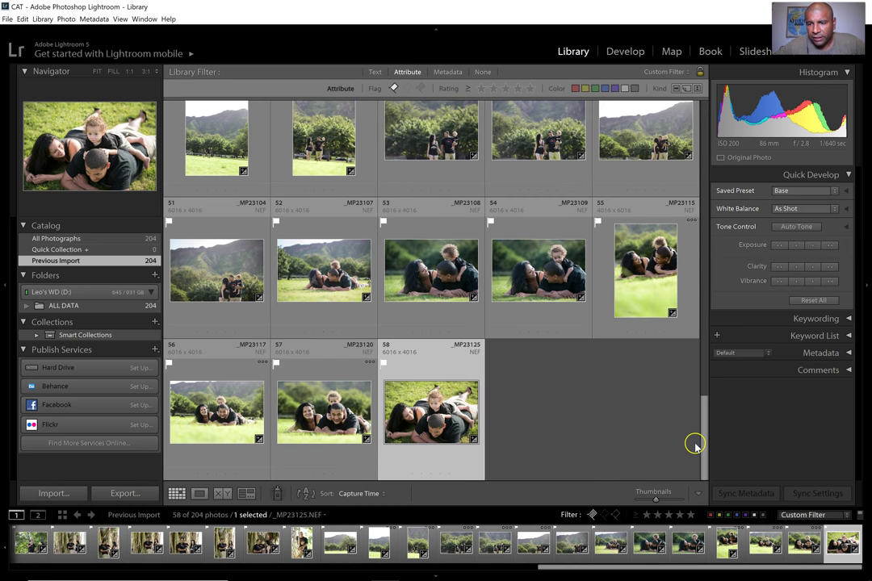
drag(700, 448, 705, 98)
click(239, 144)
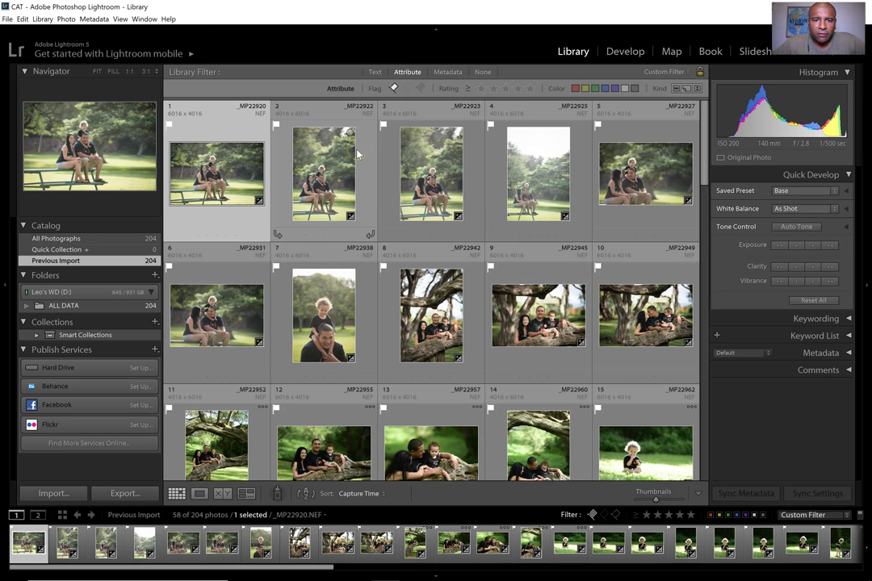
scroll(357, 154, down, 1)
scroll(358, 154, up, 1)
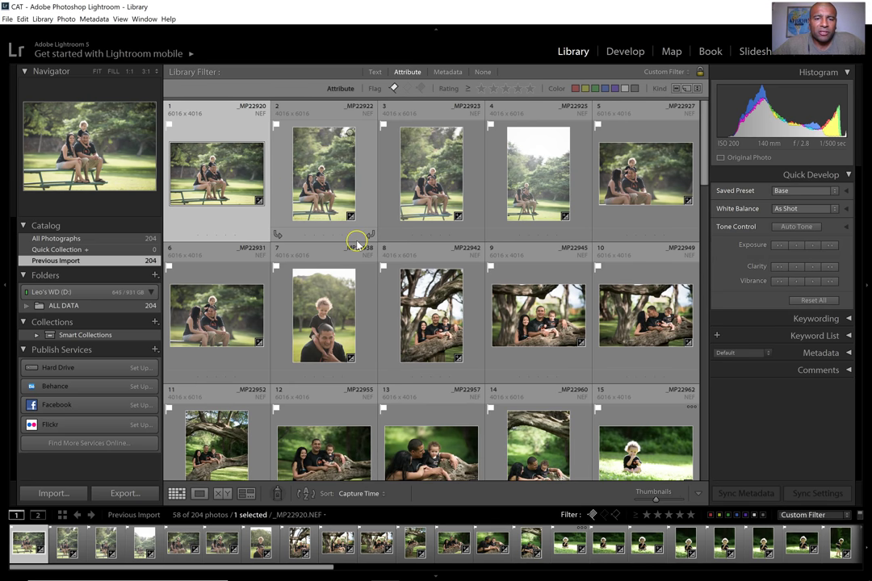
scroll(356, 241, down, 1)
scroll(356, 241, down, 14)
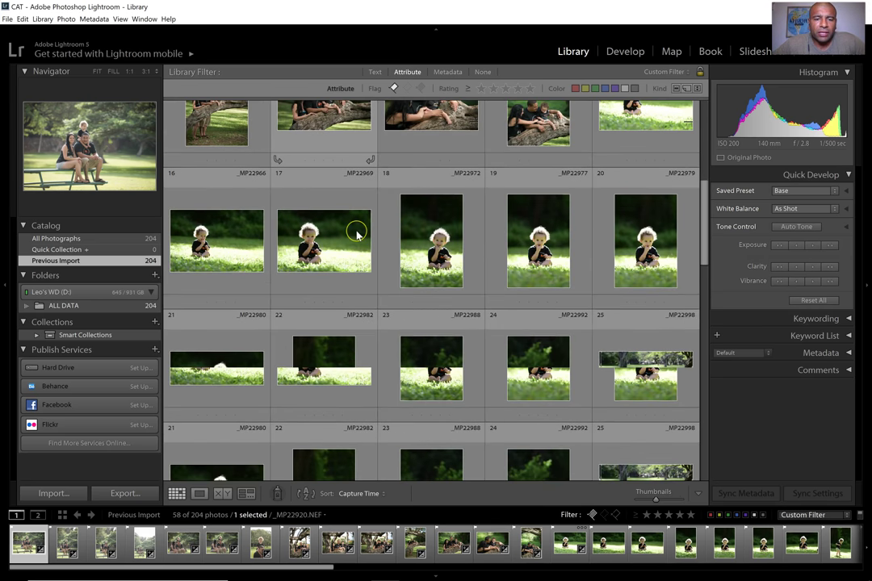
scroll(358, 235, up, 17)
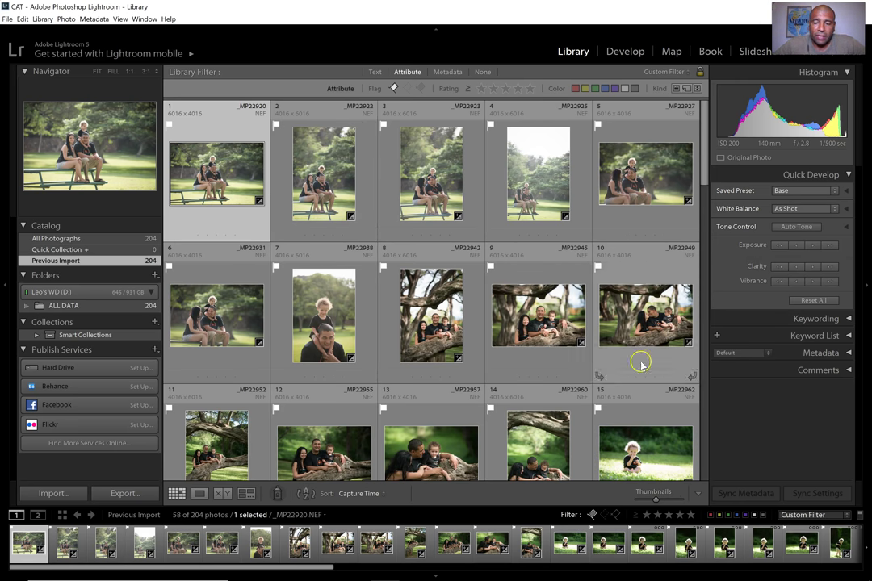
Remove the flag filter and examine the picks alongside the unflagged photos, down to the child portraits around _MP23022.NEF
click(593, 515)
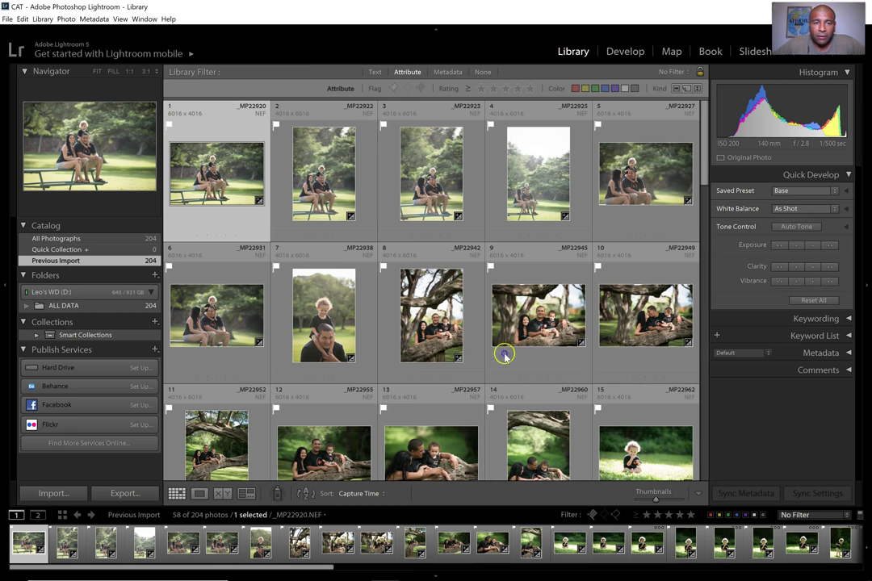
scroll(353, 330, down, 4)
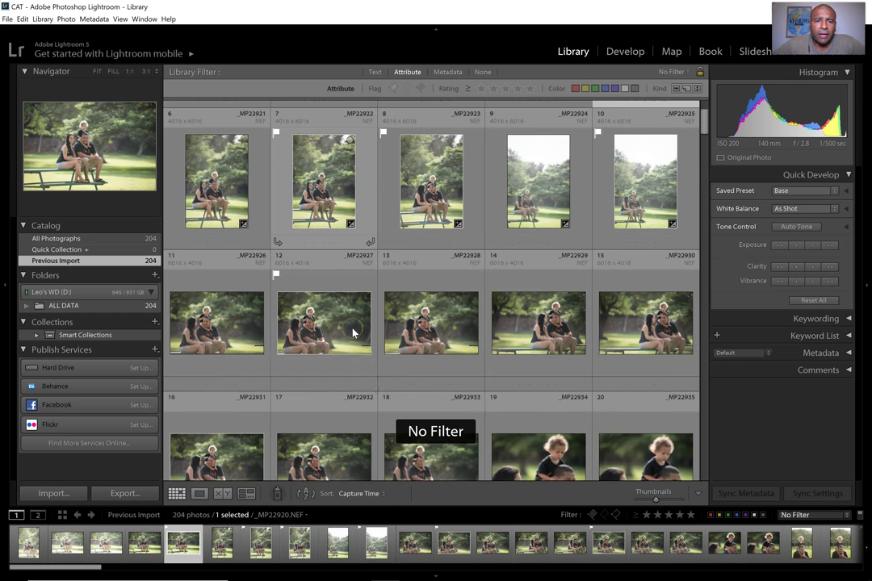
scroll(405, 317, down, 20)
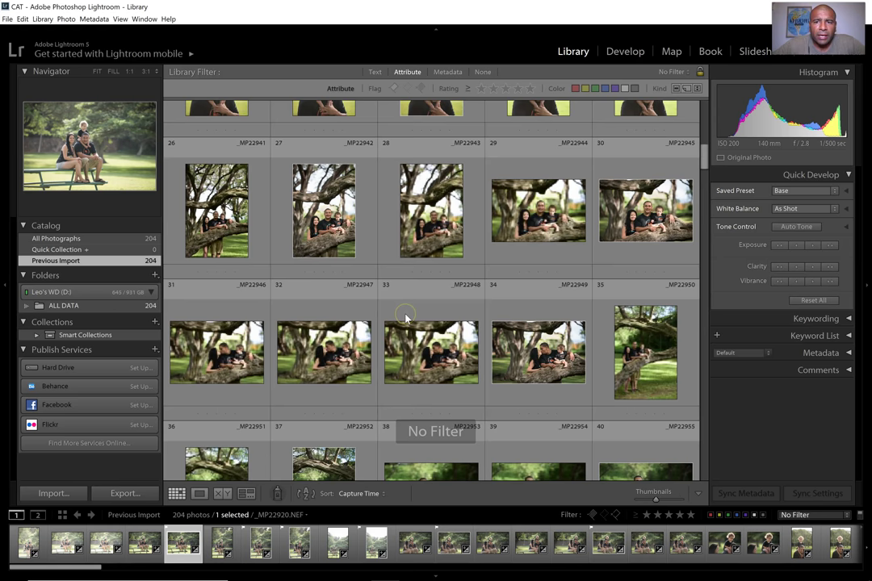
scroll(405, 317, down, 10)
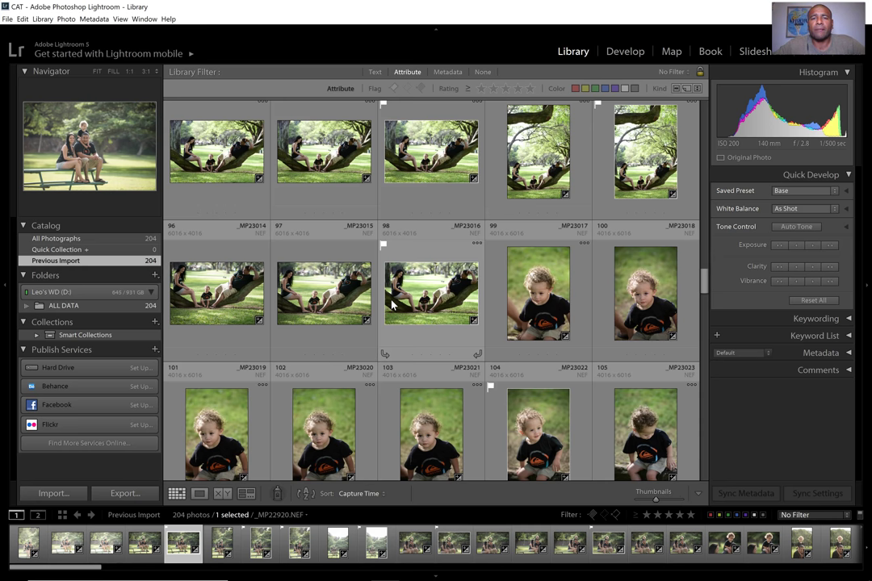
scroll(392, 303, down, 2)
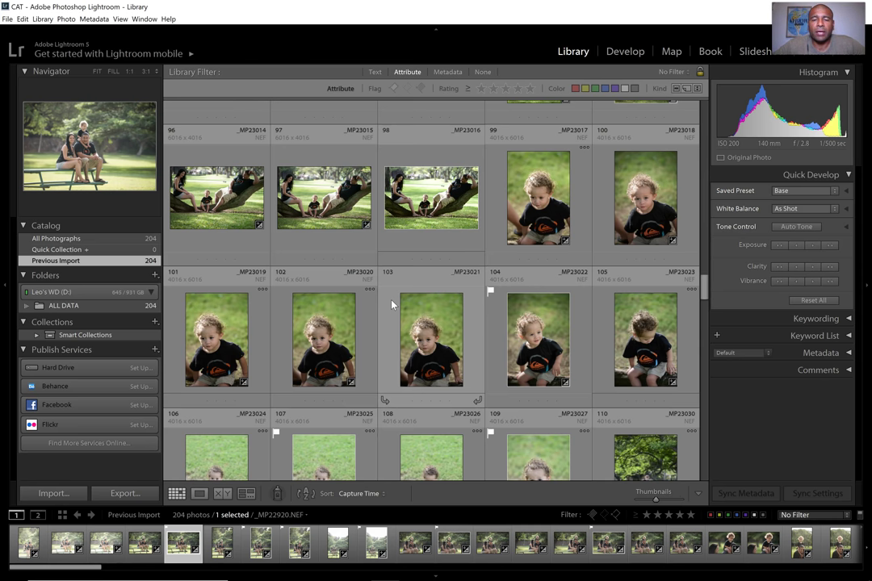
key(p)
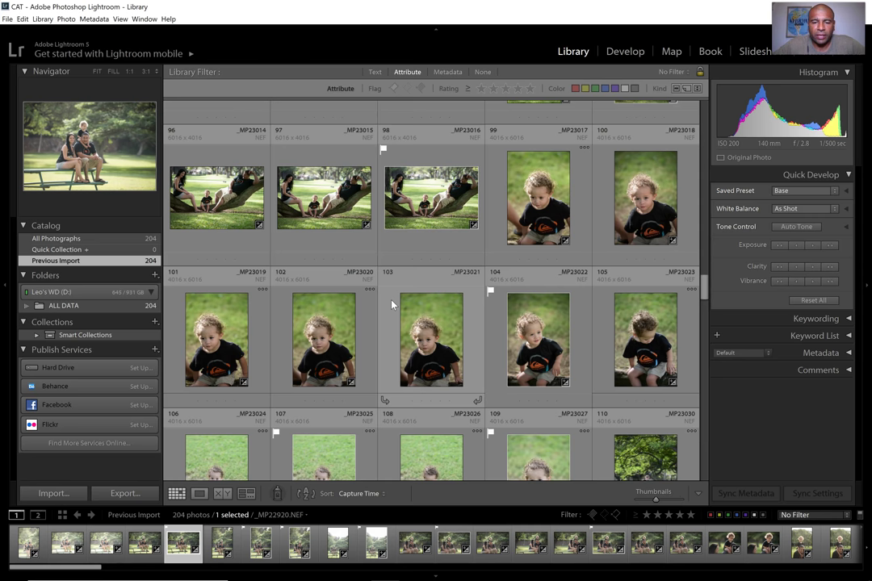
scroll(542, 355, down, 2)
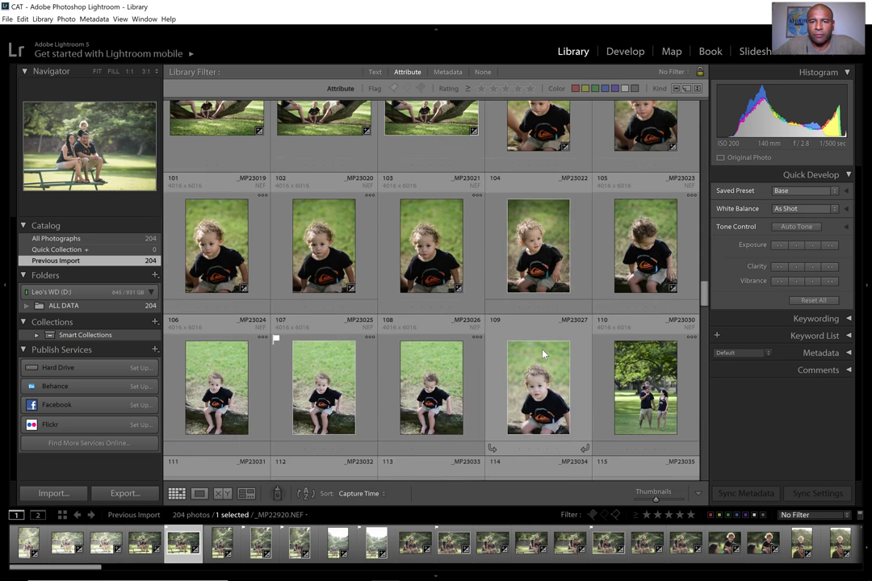
scroll(461, 323, up, 1)
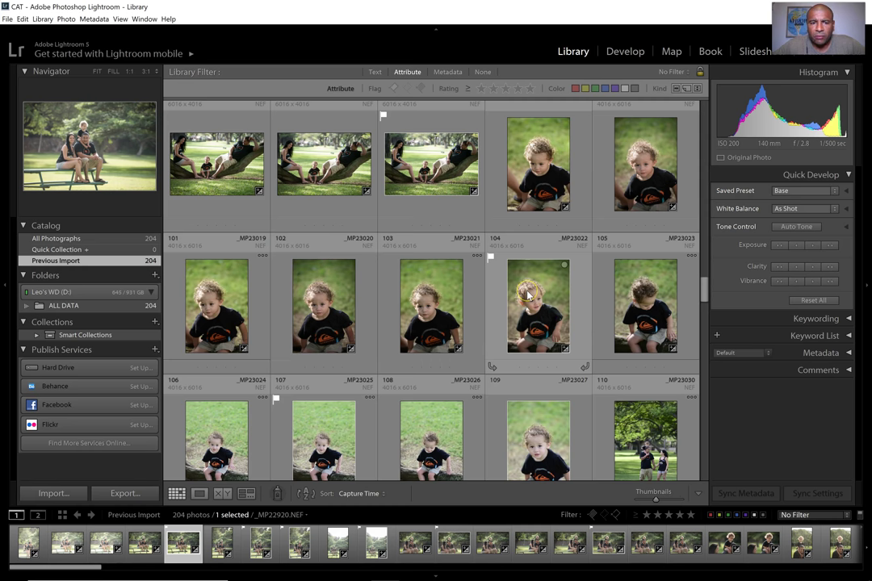
click(532, 167)
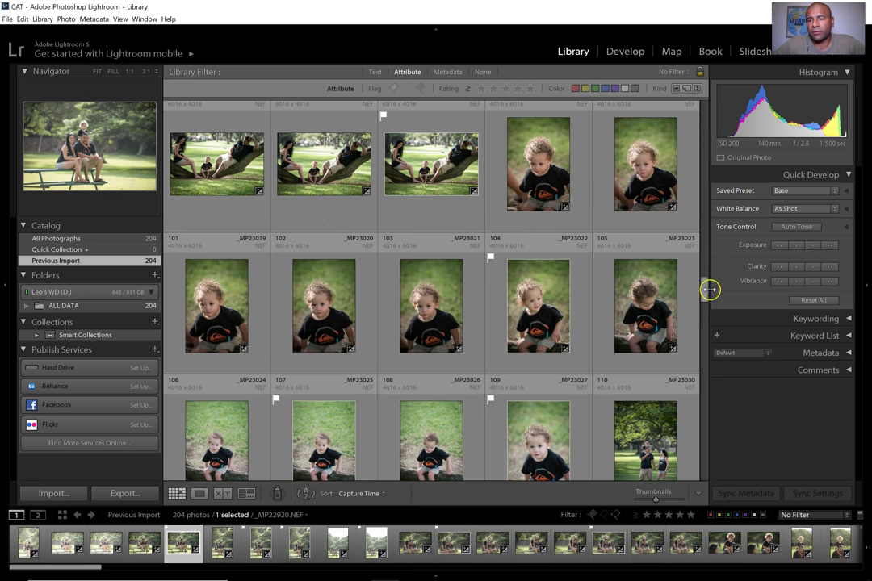
Return to the start of the grid and filter it to the flagged photos again
drag(707, 294, 700, 113)
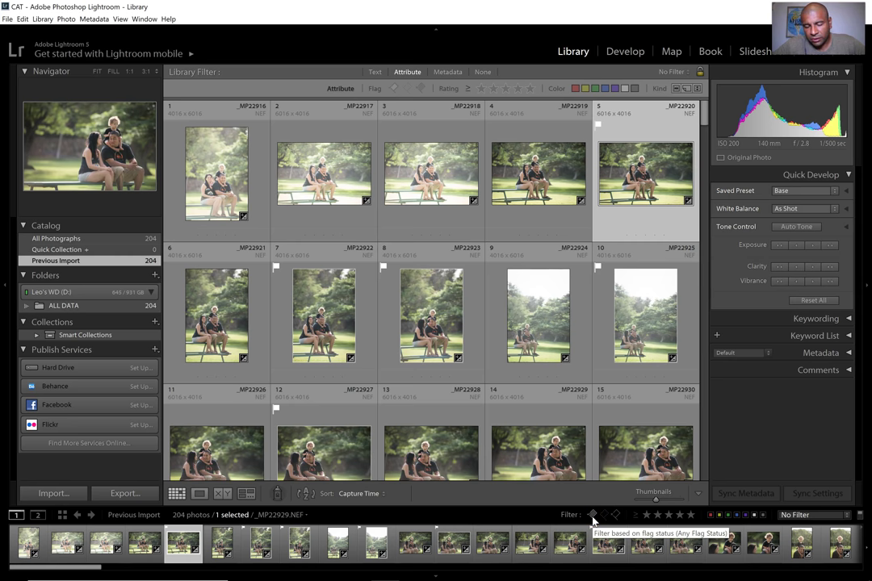
click(593, 515)
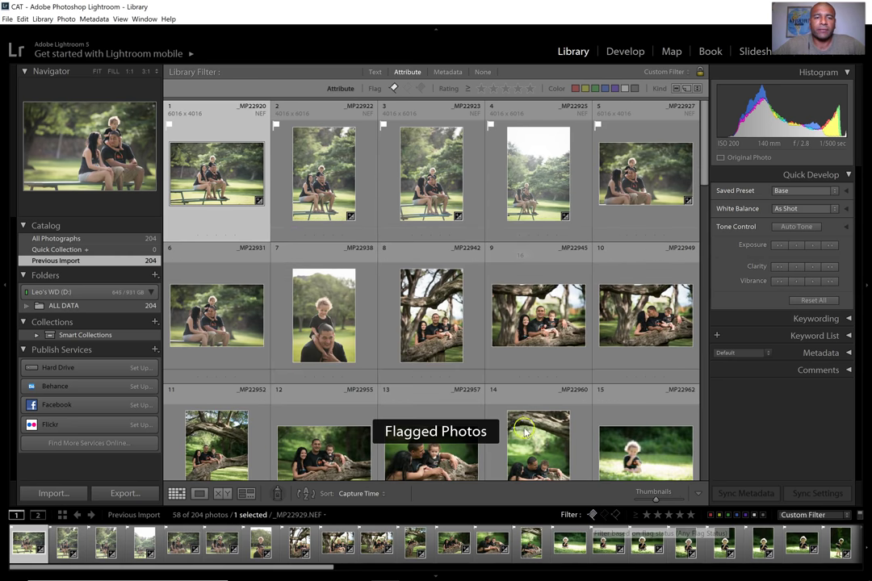
scroll(296, 239, down, 2)
scroll(295, 239, up, 4)
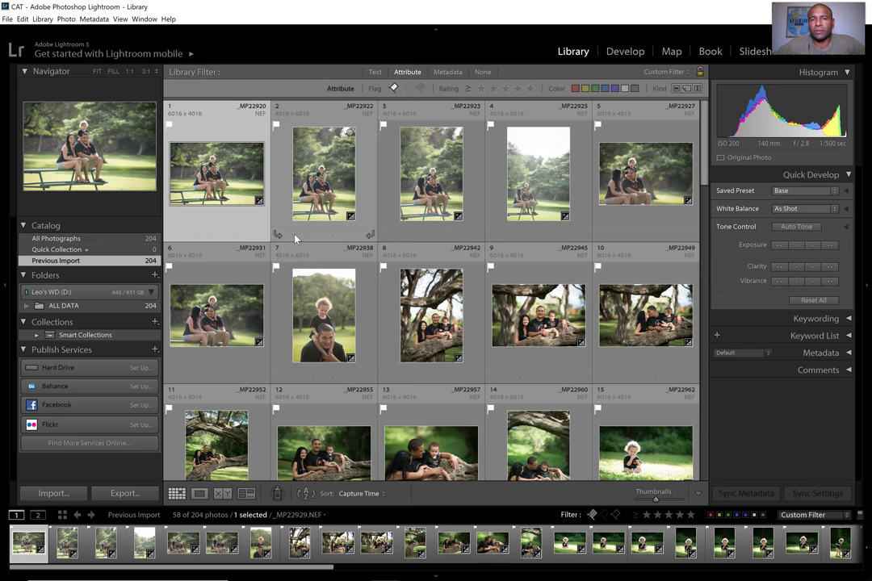
Open the first photo of the grid for developing and reveal the hidden Navigator and Presets area
click(347, 273)
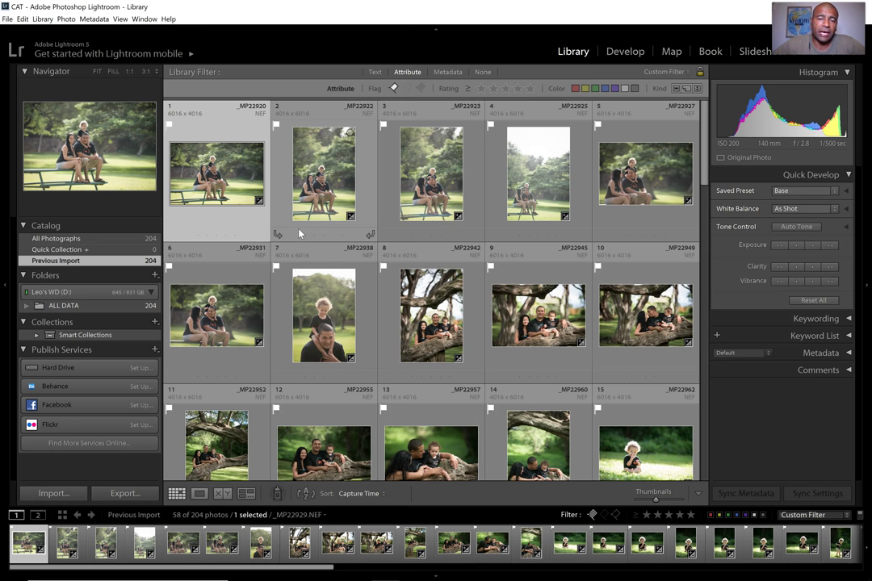
click(220, 169)
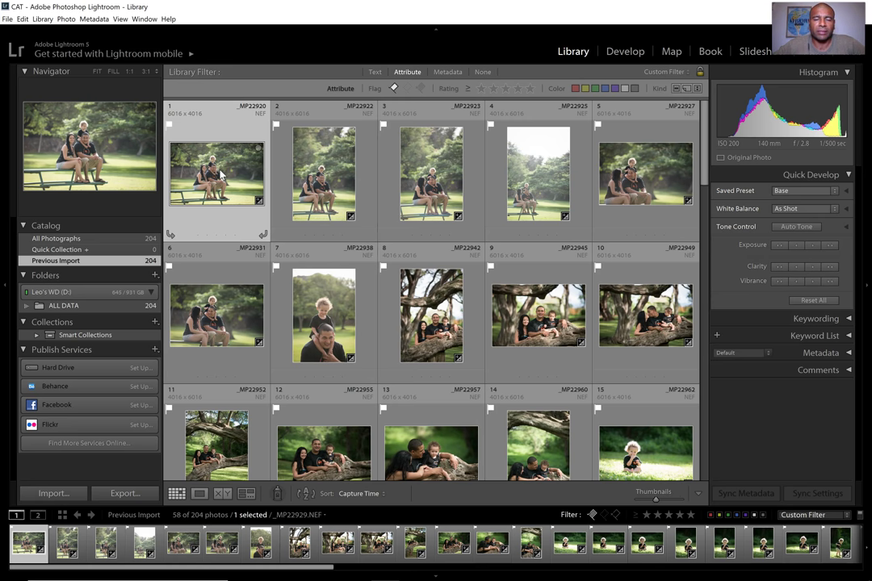
key(d)
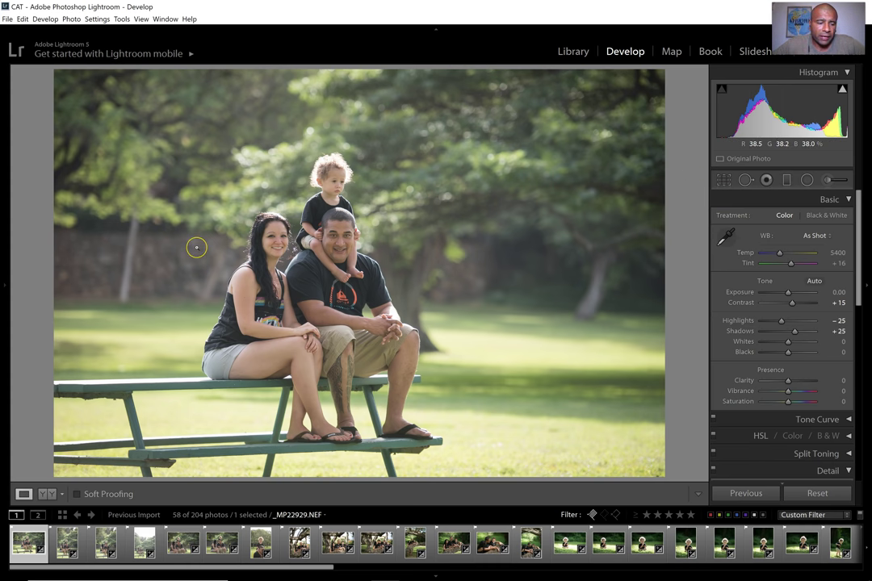
key(F7)
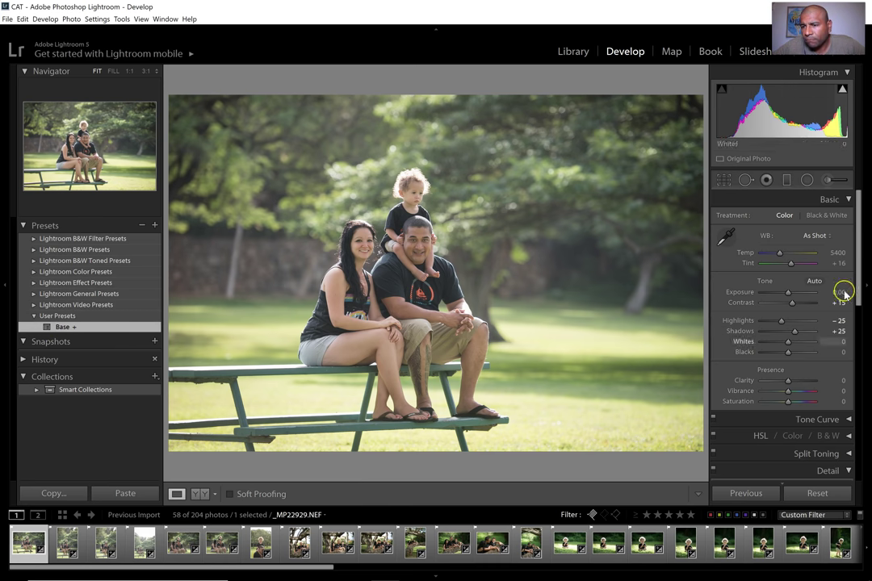
Examine the tone, sharpening, noise reduction and post-crop vignetting settings that the Base preset applied to the photo
click(859, 234)
drag(860, 234, 858, 252)
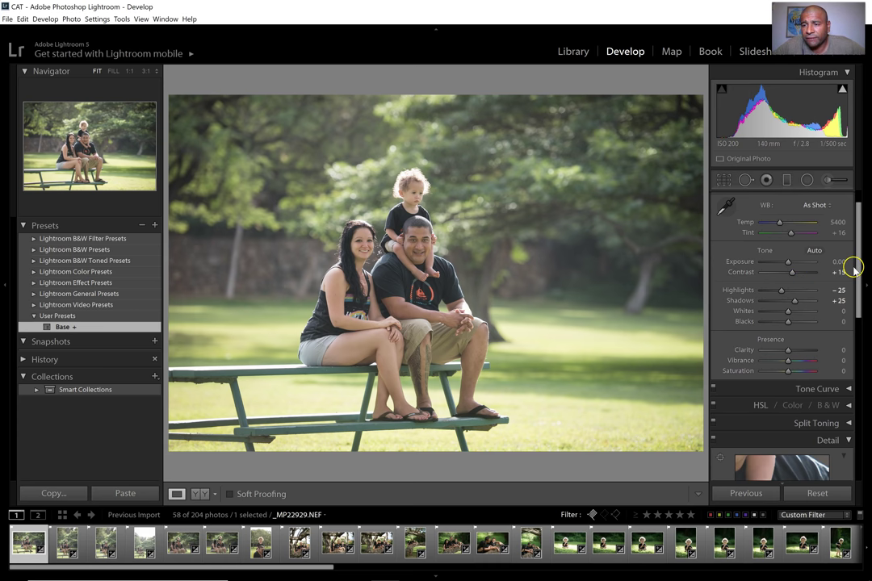
drag(858, 271, 858, 281)
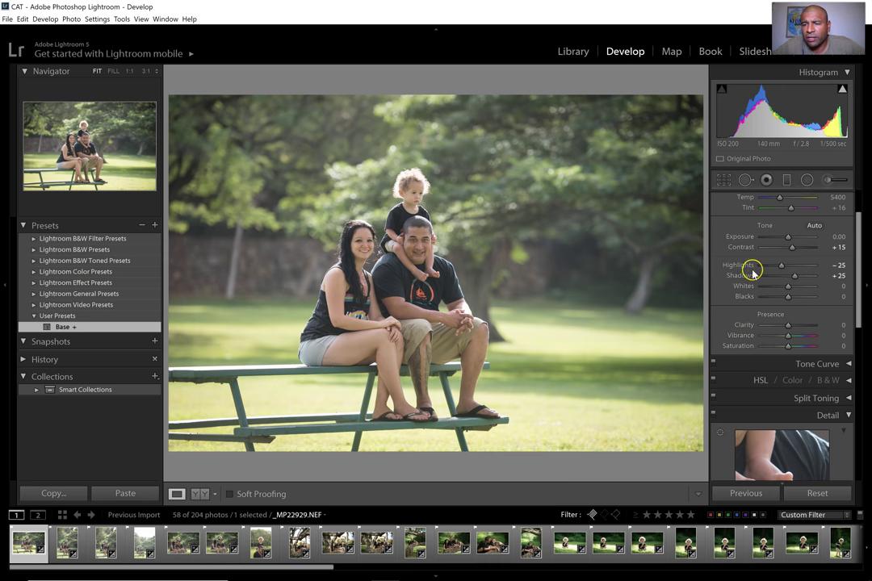
drag(748, 274, 773, 279)
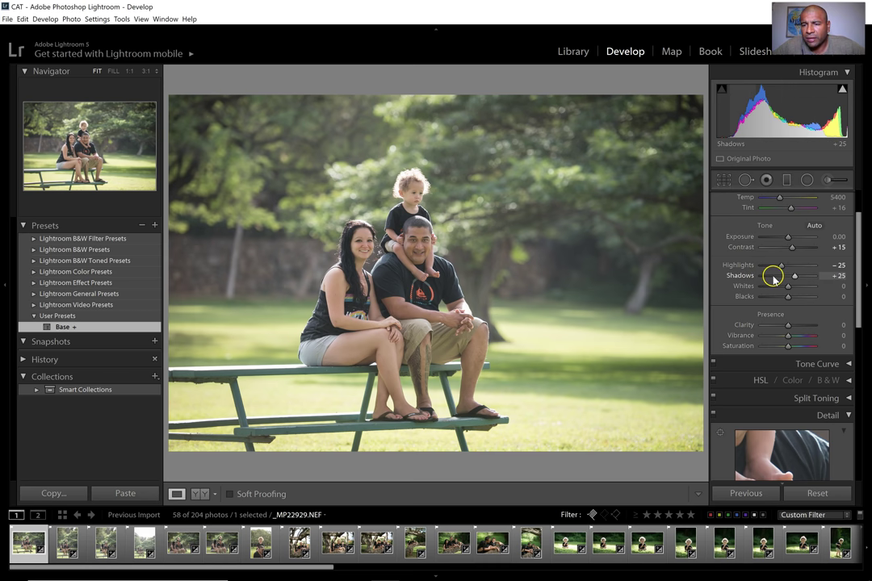
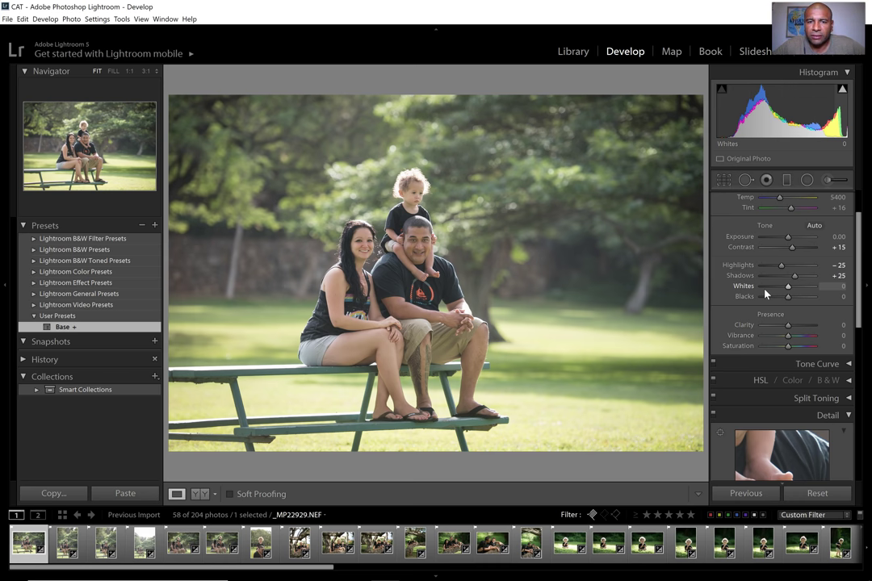
drag(856, 249, 863, 356)
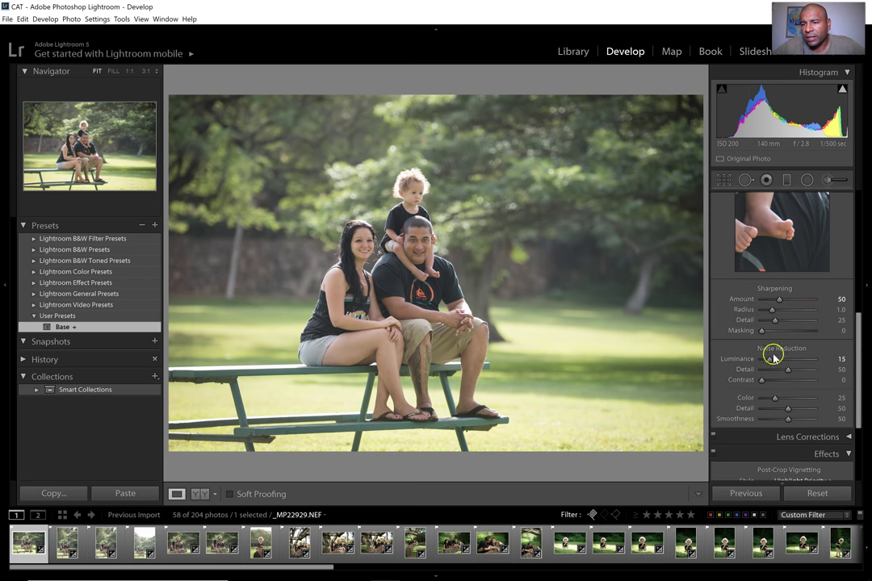
drag(858, 364, 859, 391)
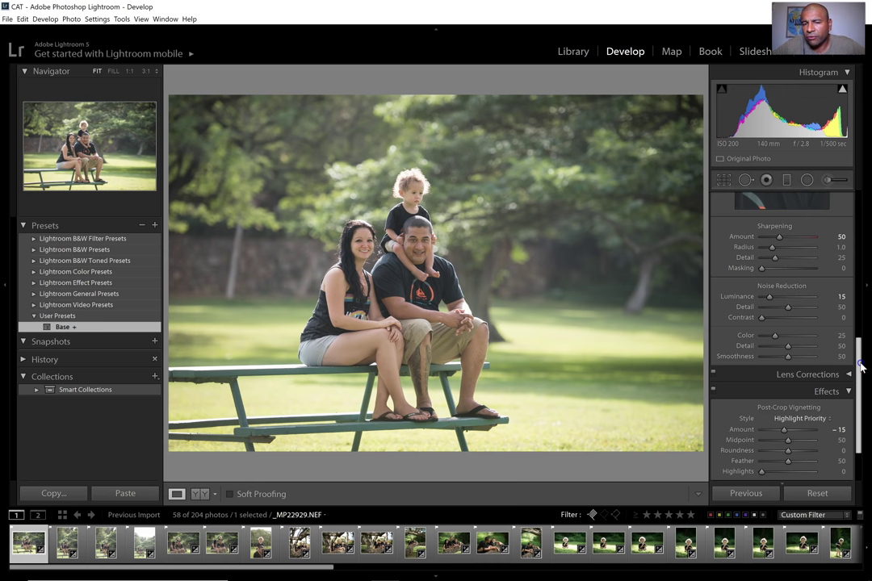
scroll(864, 379, down, 2)
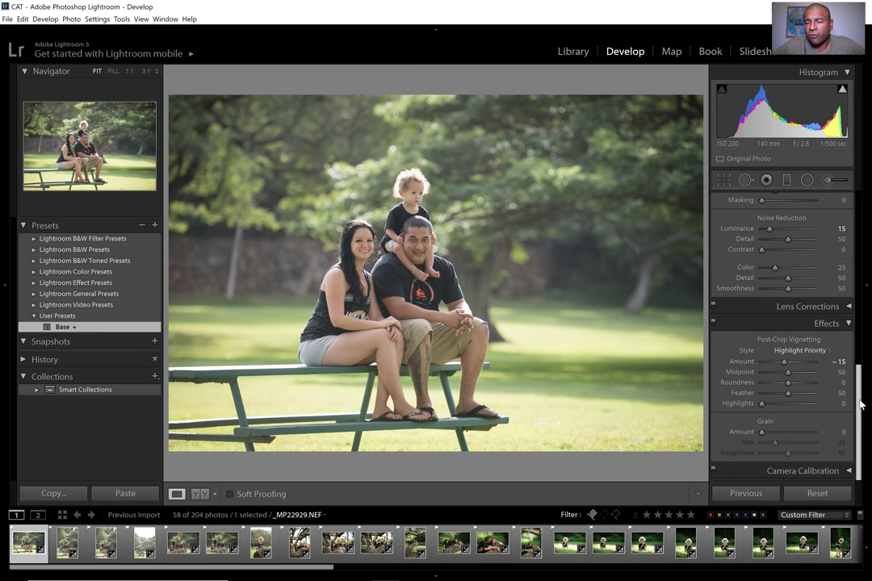
drag(859, 407, 864, 177)
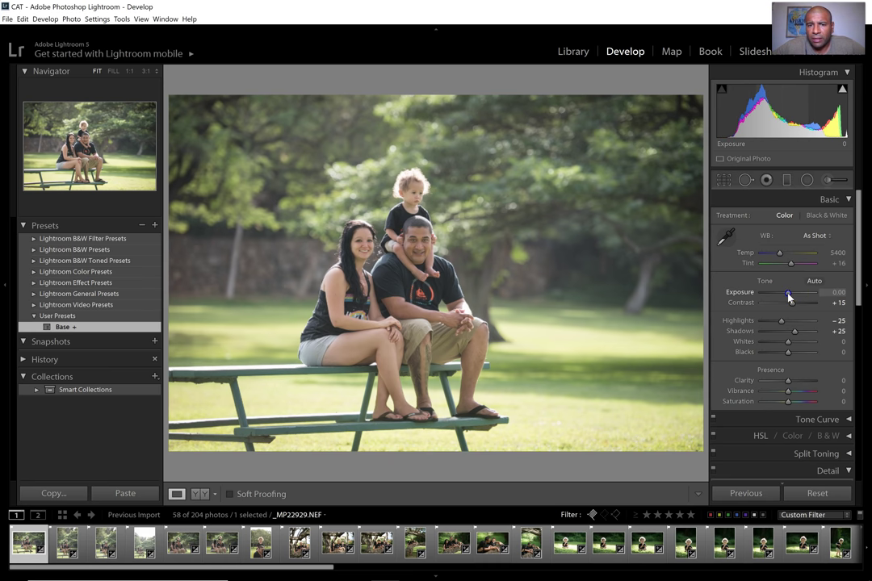
Try raising the photo's exposure to +0.22 and reset it to its default
mouse_move(789, 296)
mouse_down()
mouse_move(778, 296)
mouse_move(790, 298)
mouse_up()
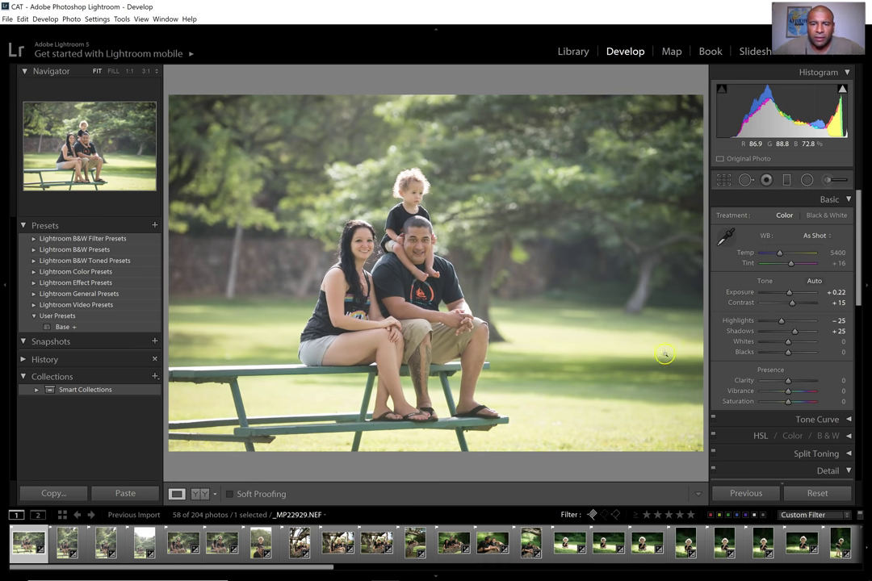
click(562, 304)
click(563, 304)
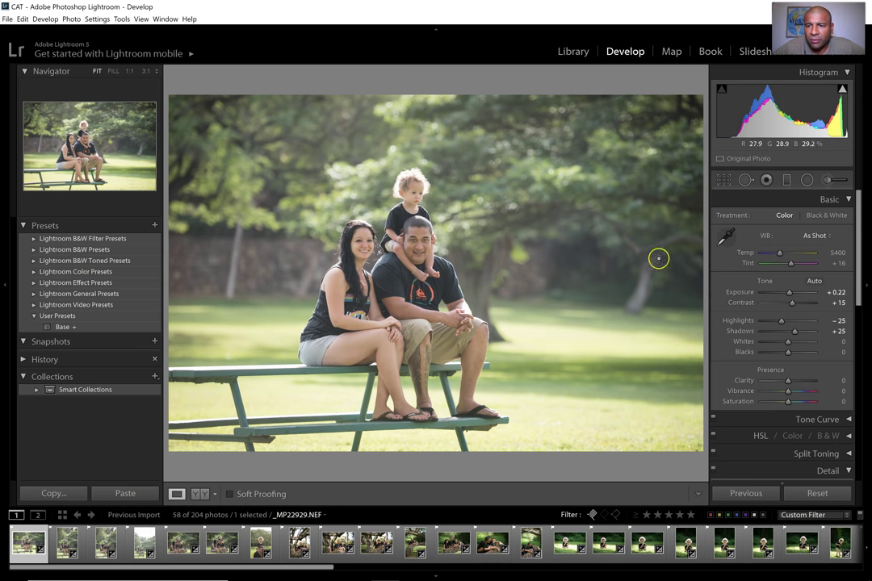
double_click(789, 293)
Set the first photo's contrast to +52 and its exposure to +0.20
click(791, 302)
drag(790, 304, 801, 305)
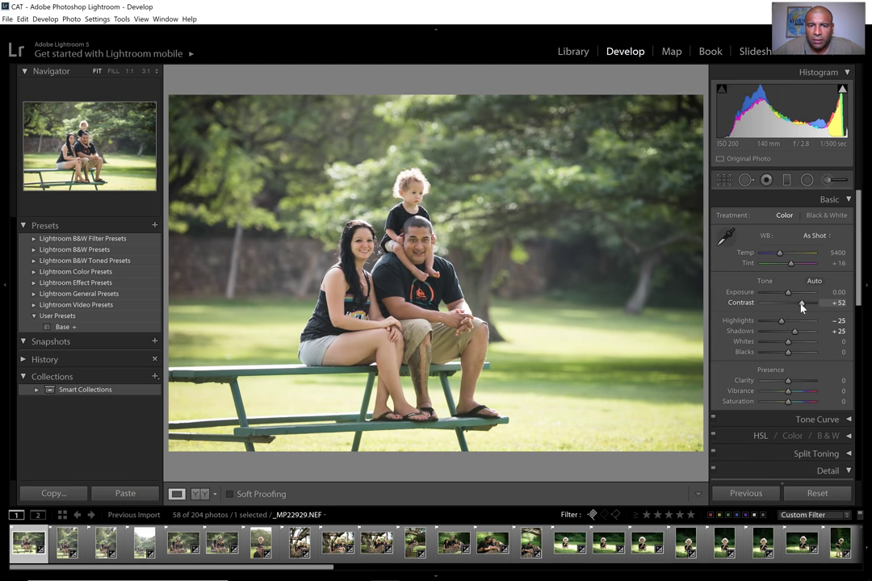
click(833, 292)
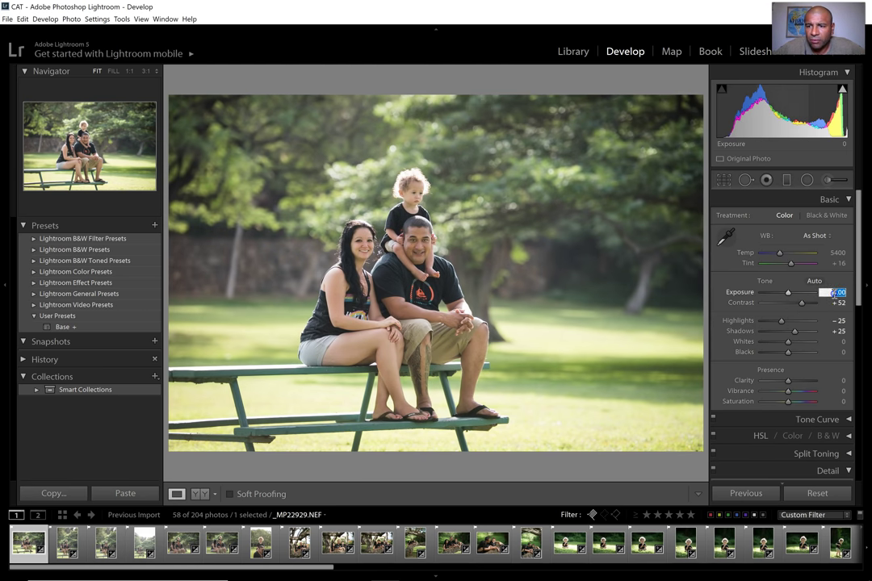
key(Up)
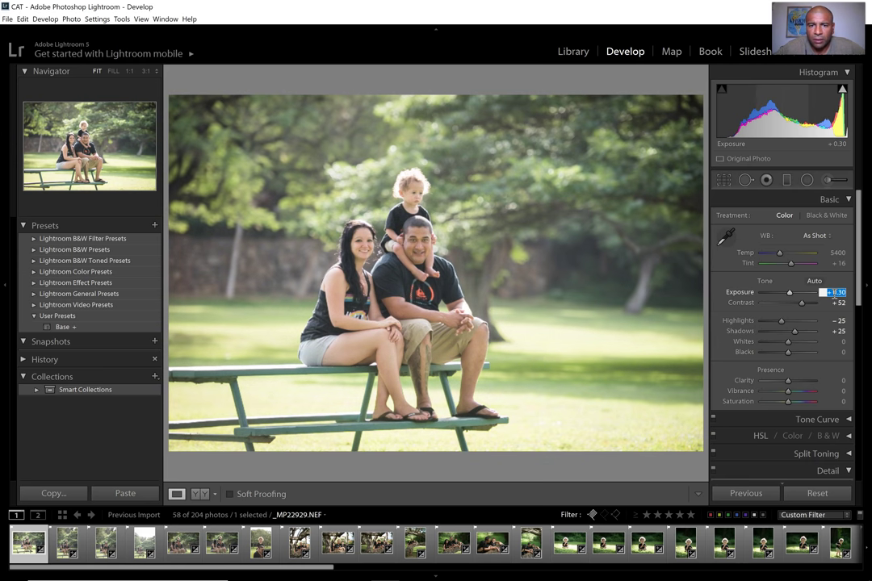
click(655, 464)
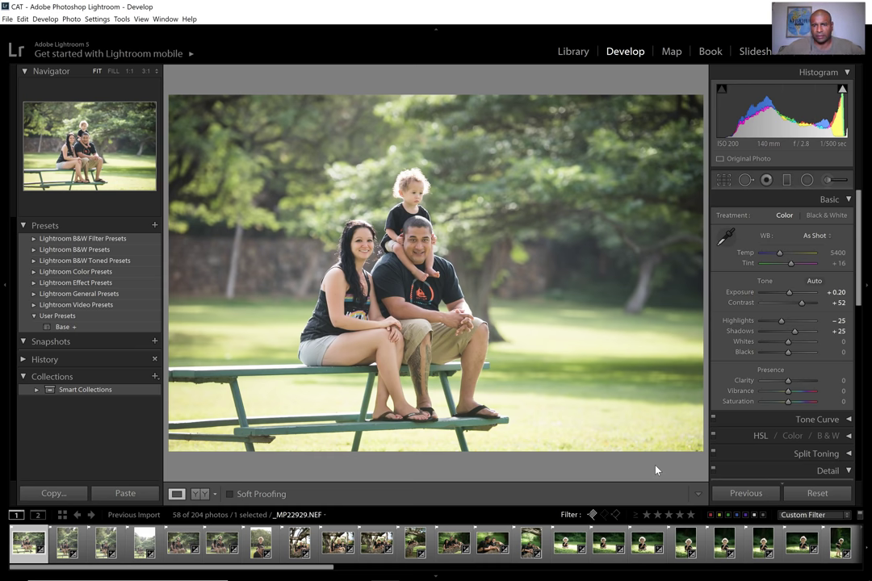
Compare the photo before and after the exposure and contrast adjustments, switching between both versions several times
key(backslash)
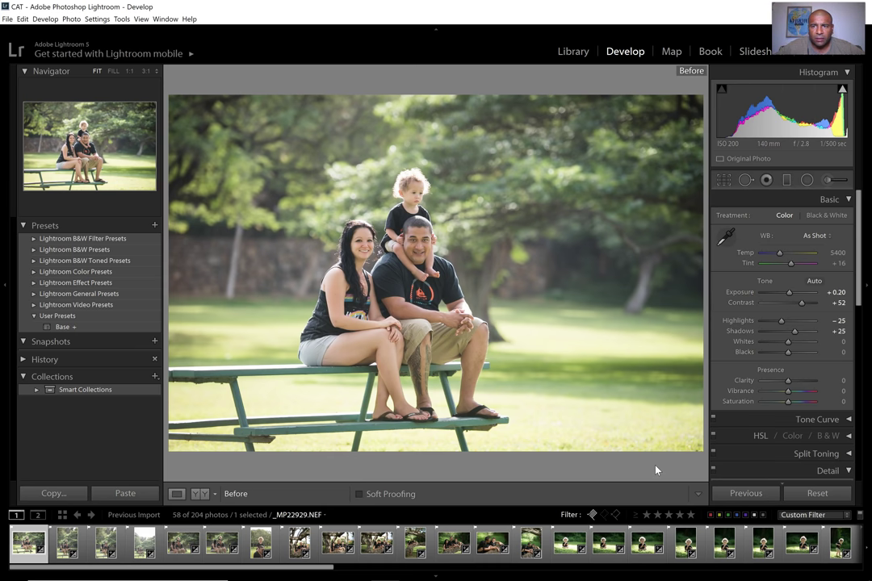
key(backslash)
key(backslash)
key(backslash)
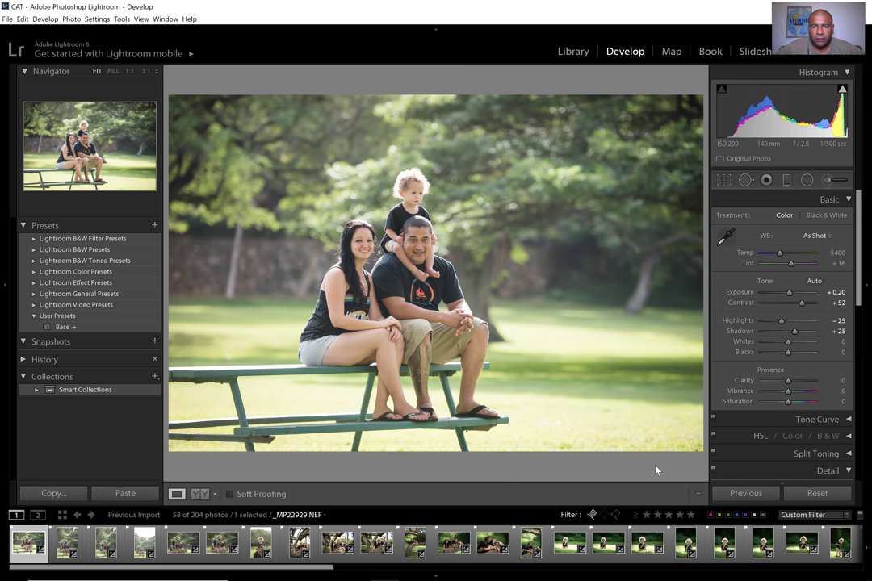
key(backslash)
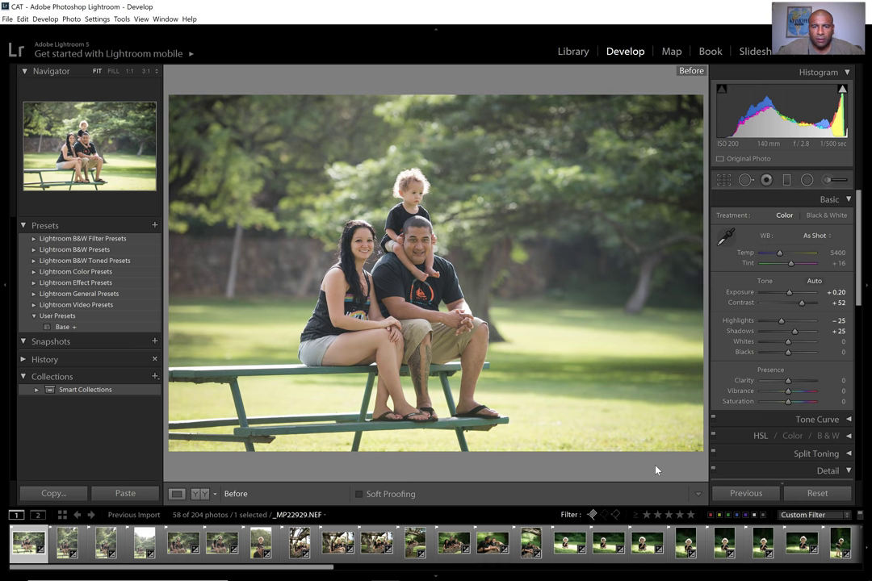
key(backslash)
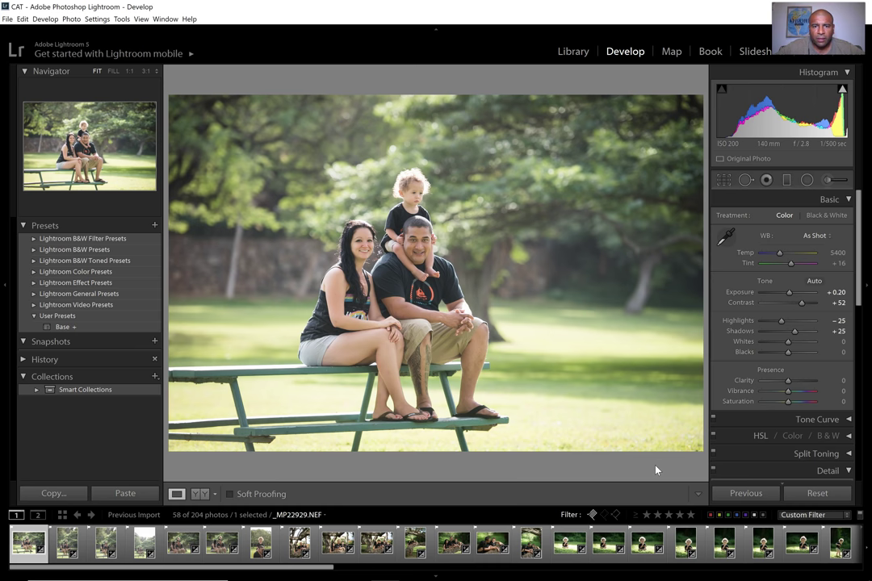
click(628, 472)
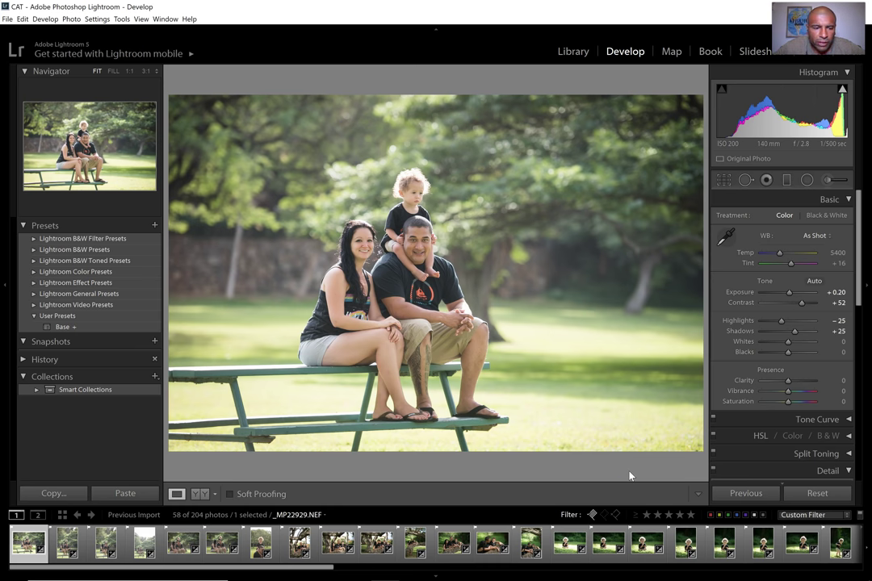
Apply the previous photo's develop settings to each of the next three photos, _MP22922.NEF, _MP22923.NEF and _MP22925.NEF
key(Right)
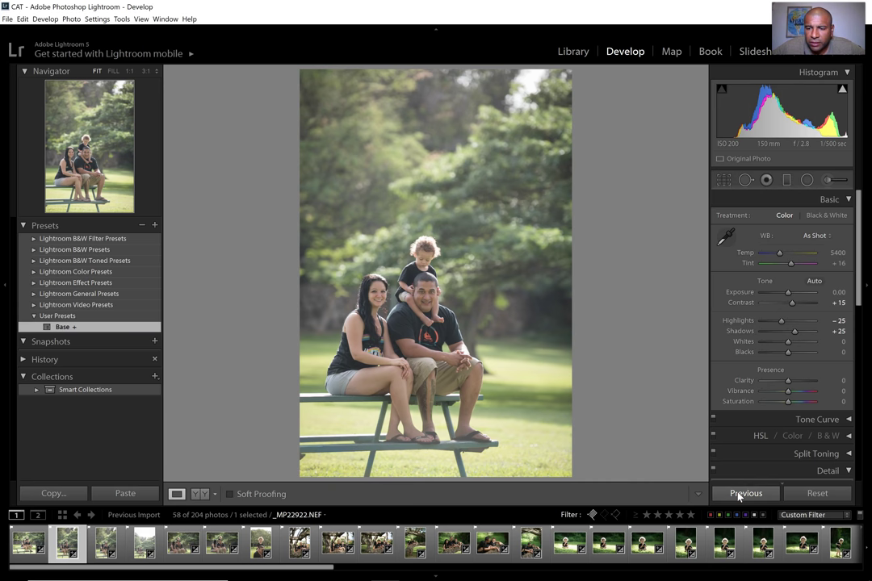
click(737, 494)
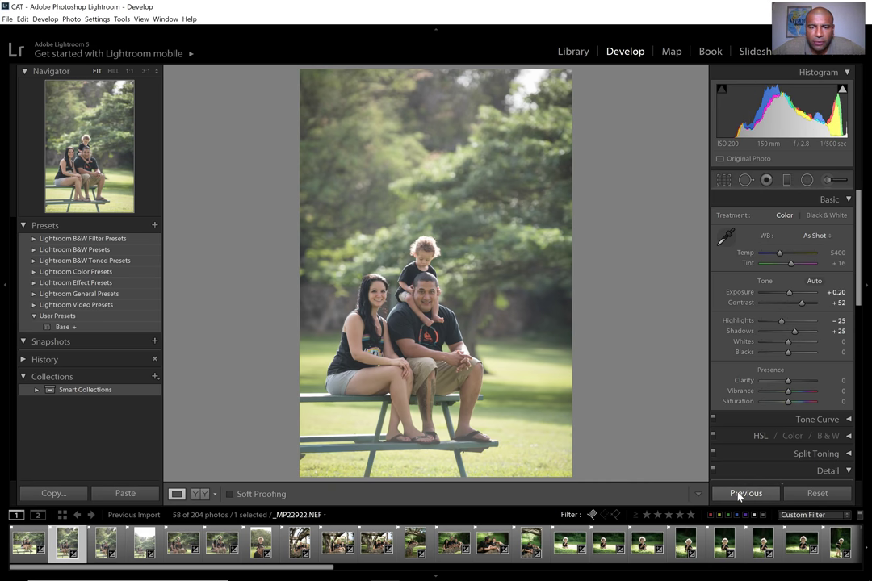
click(659, 403)
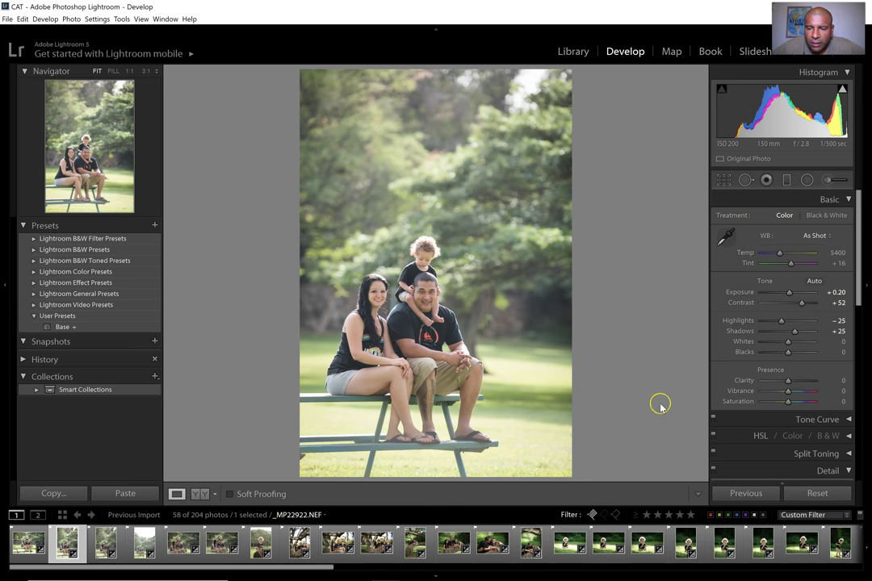
key(Right)
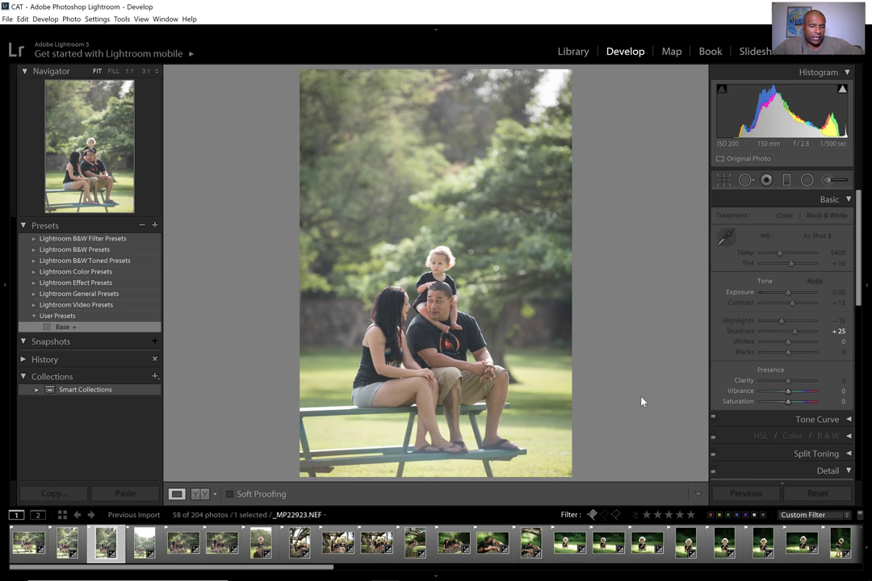
click(745, 495)
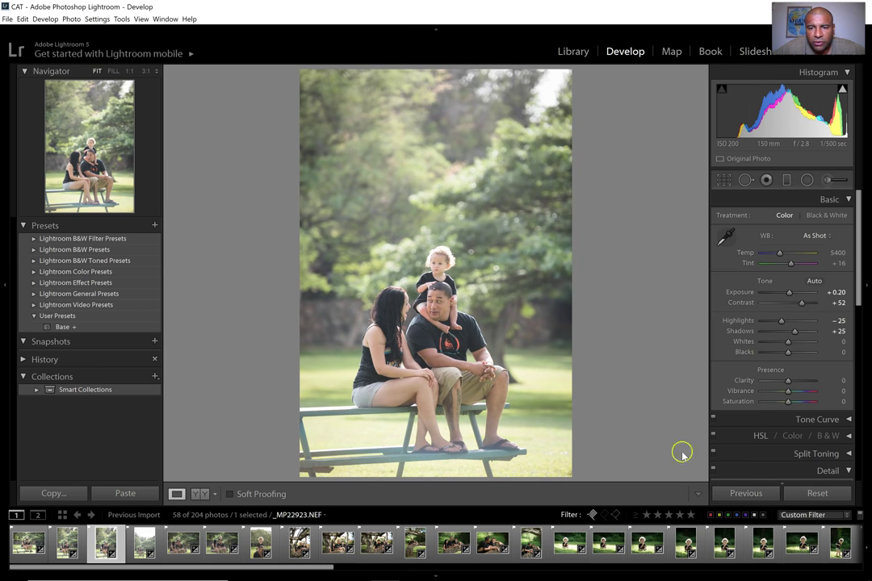
key(Right)
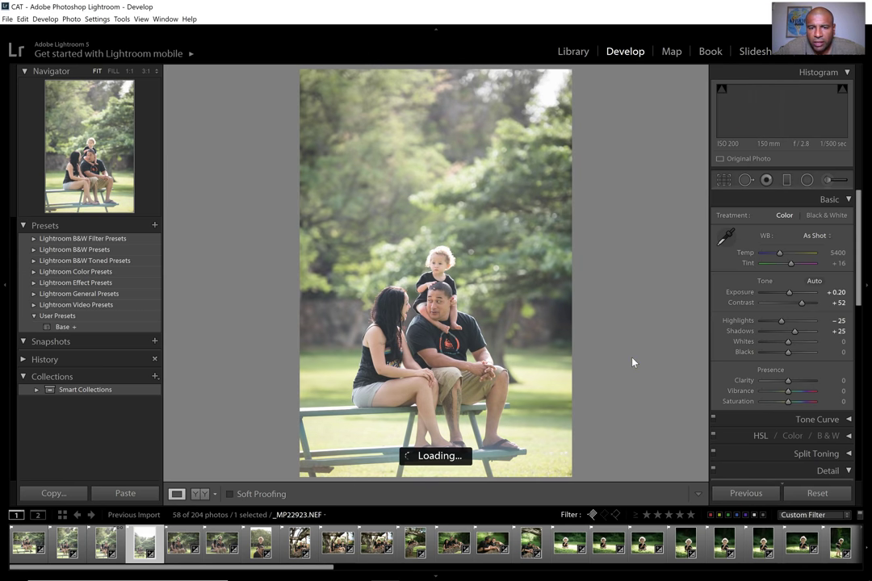
click(742, 493)
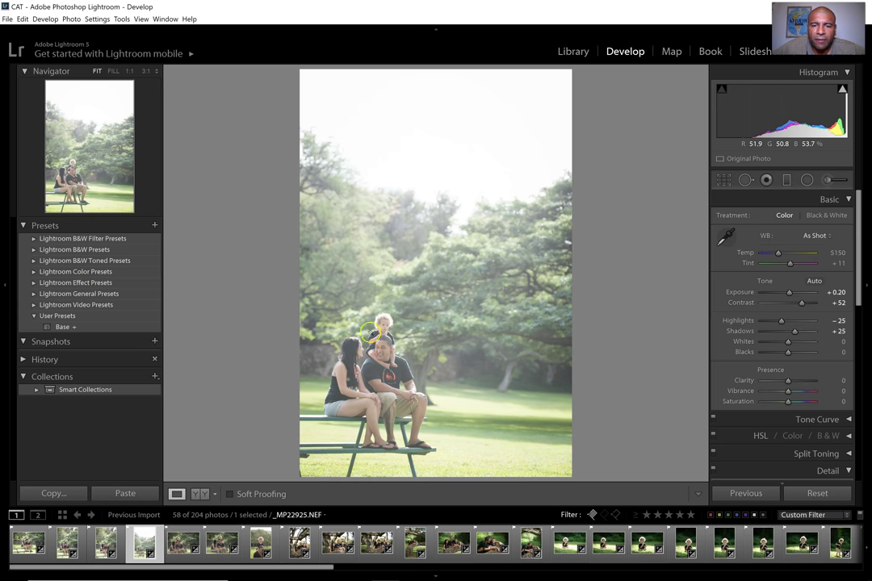
Try a graduated filter with exposure −1.08 from the upper edge of _MP22925.NEF down across the sky and trees, and delete it
click(786, 180)
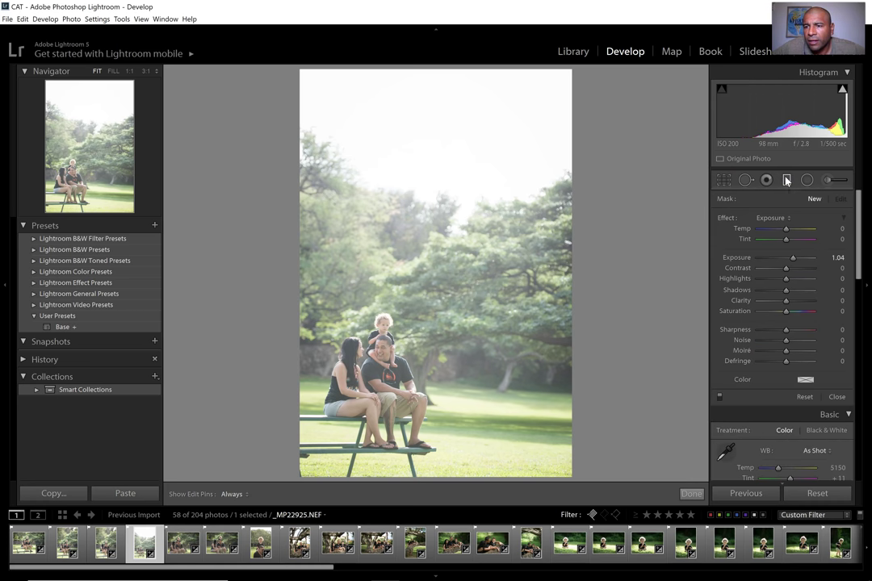
drag(789, 257, 782, 262)
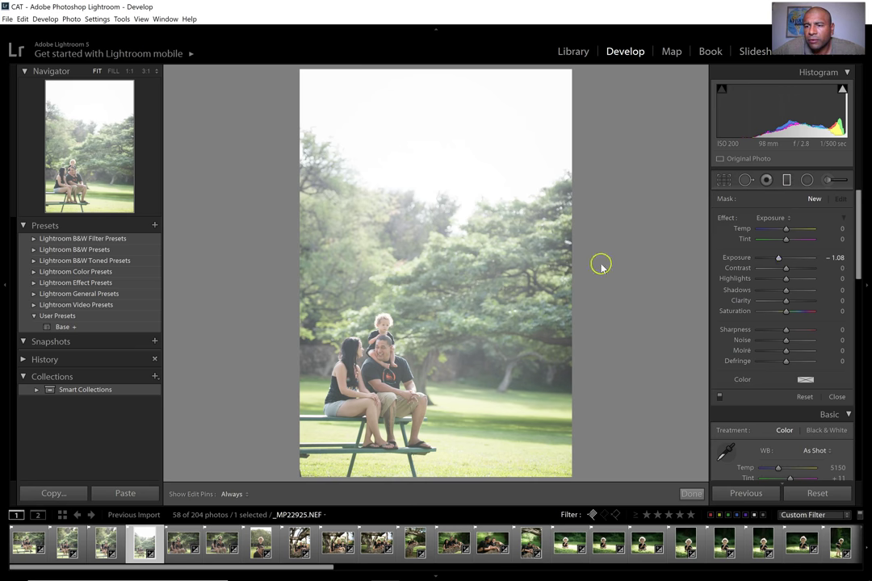
drag(409, 70, 408, 301)
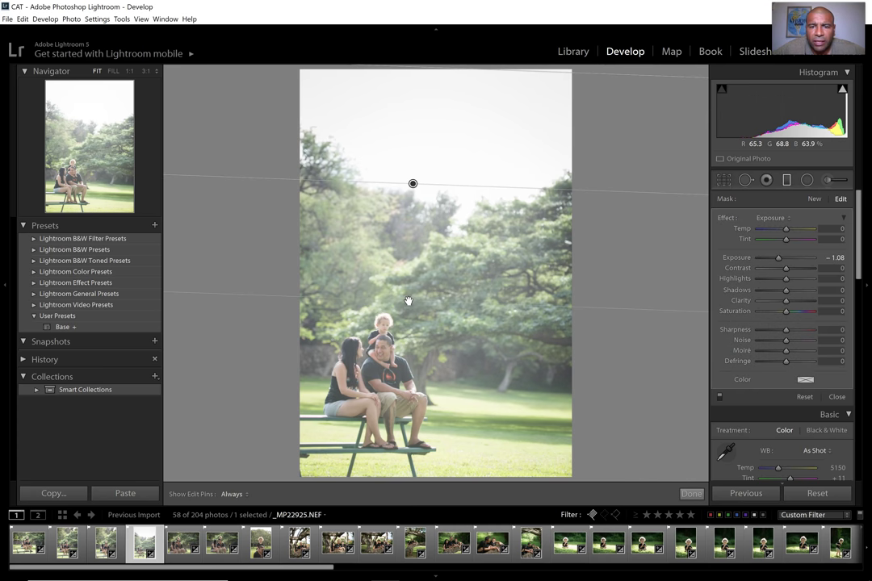
click(413, 183)
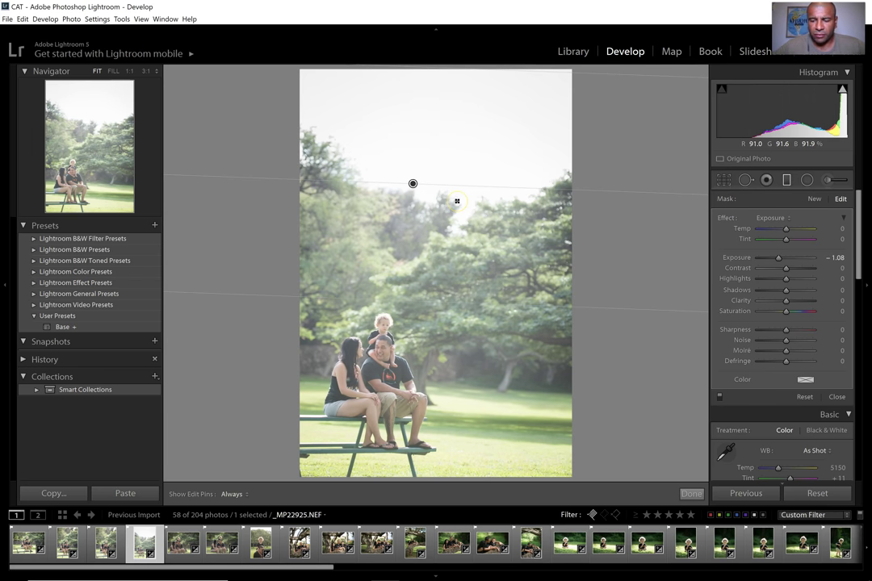
key(Delete)
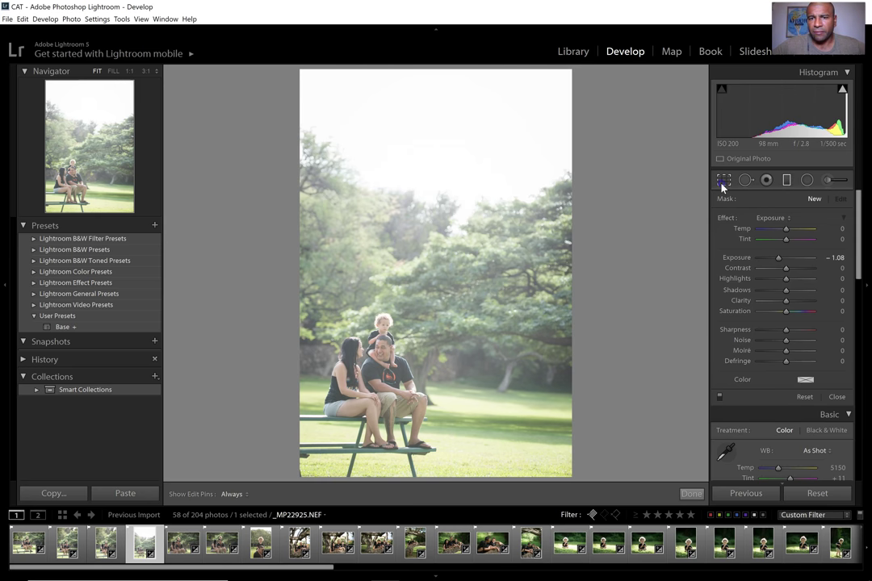
Crop _MP22925.NEF at its original aspect ratio, trimming part of the sky and reframing around the seated family
key(r)
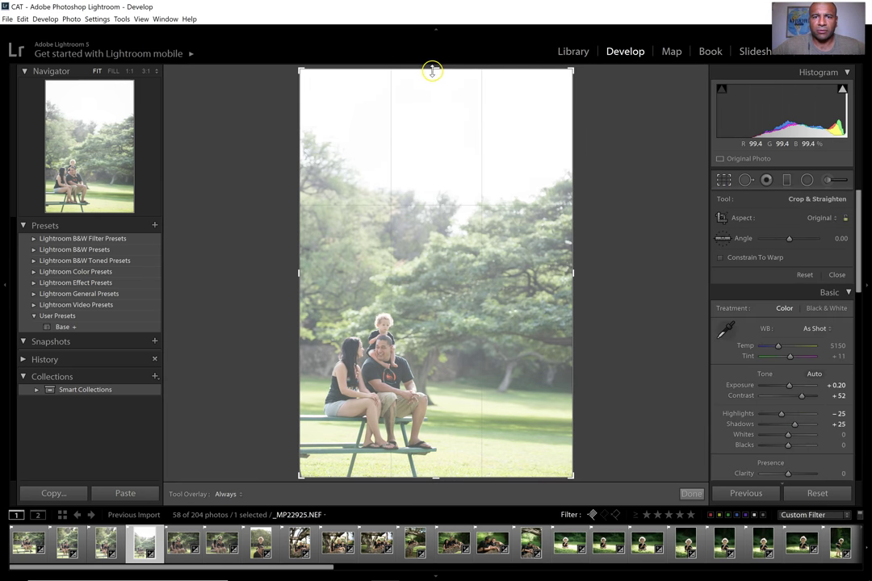
drag(433, 71, 485, 5)
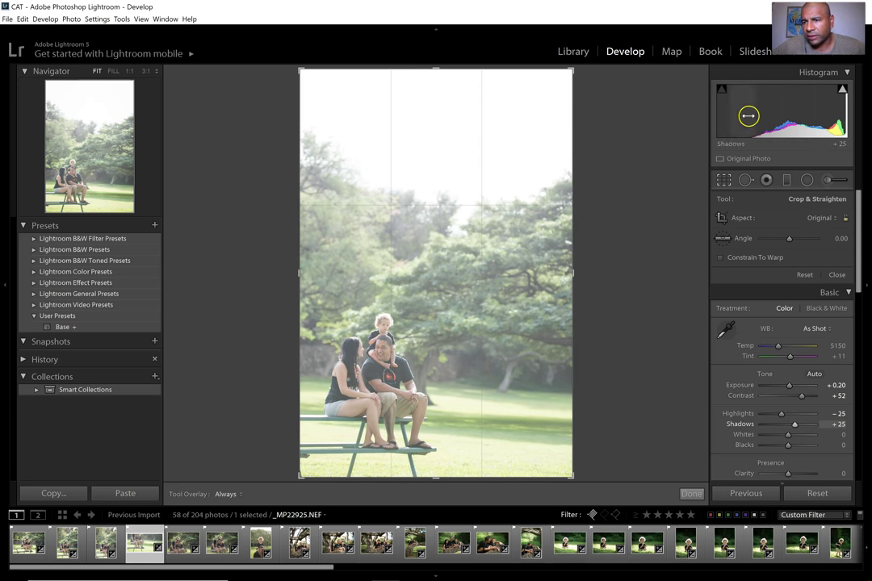
click(846, 217)
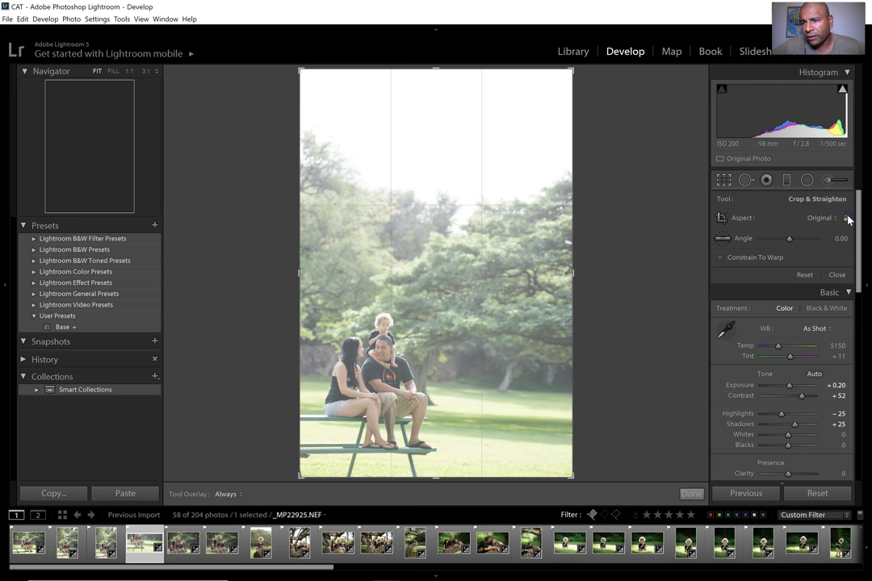
drag(441, 70, 453, 105)
drag(436, 264, 454, 266)
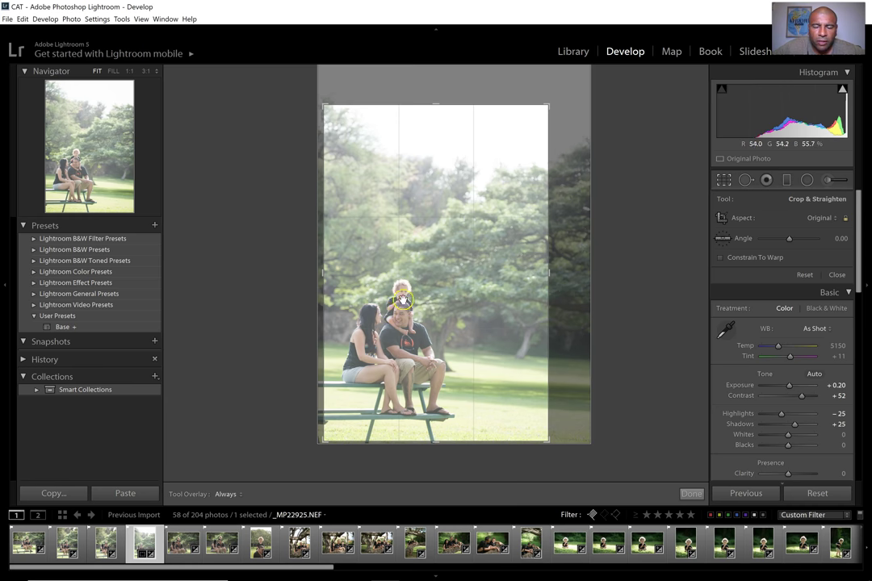
click(692, 493)
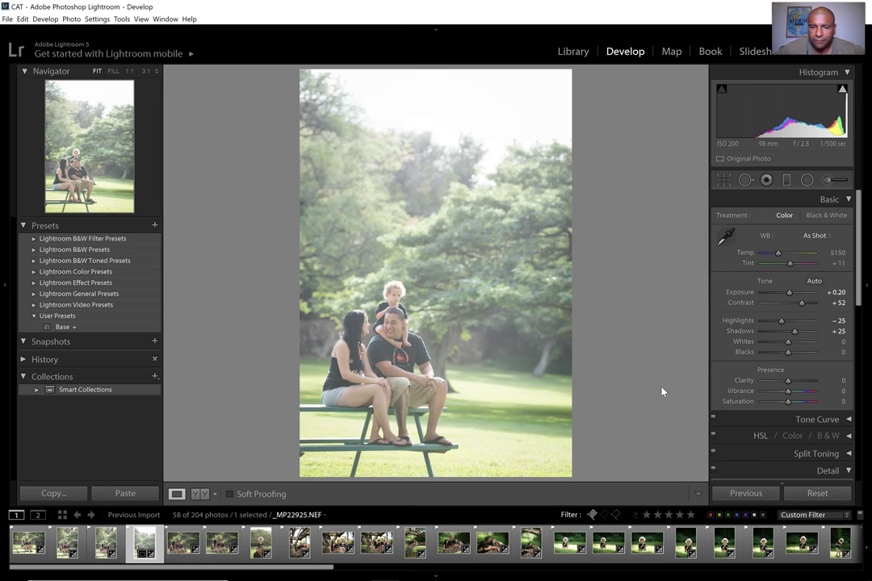
Review the cropped _MP22925.NEF against the following photo and inspect its trees at close zoom
key(Right)
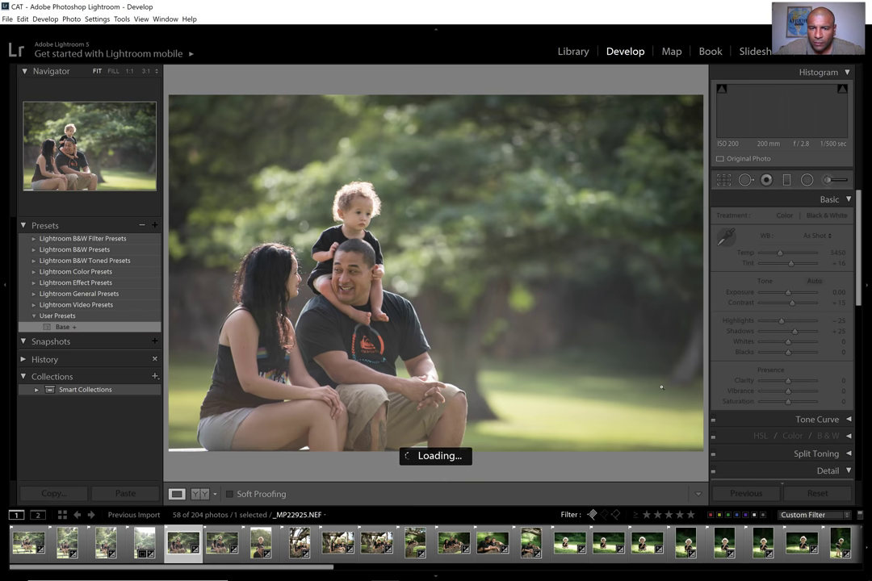
key(Left)
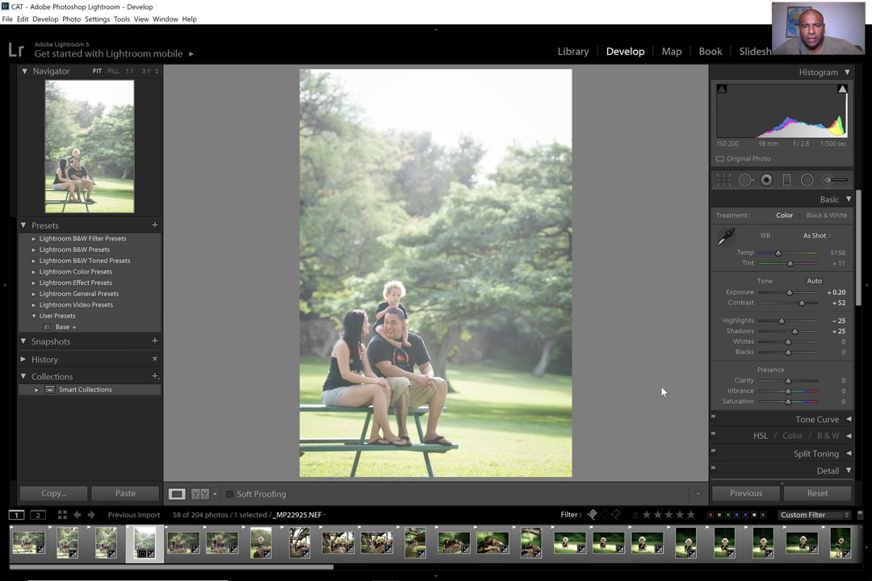
click(426, 249)
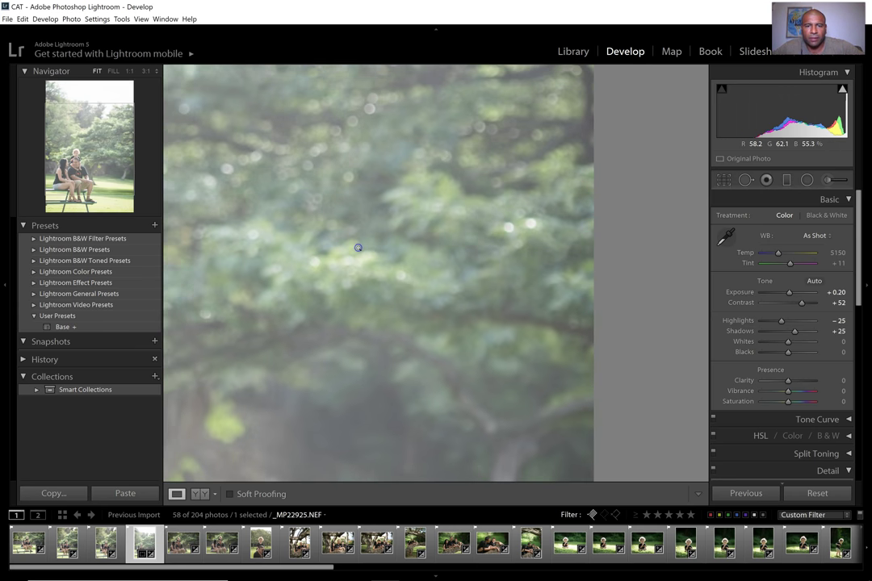
click(358, 248)
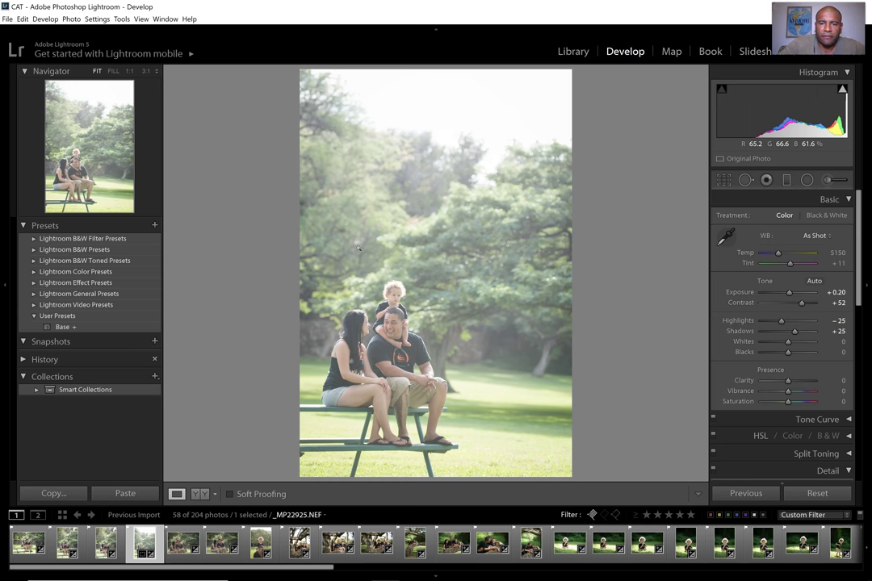
Set the exposure of the next photo, _MP22927.NEF, to +0.60
key(Right)
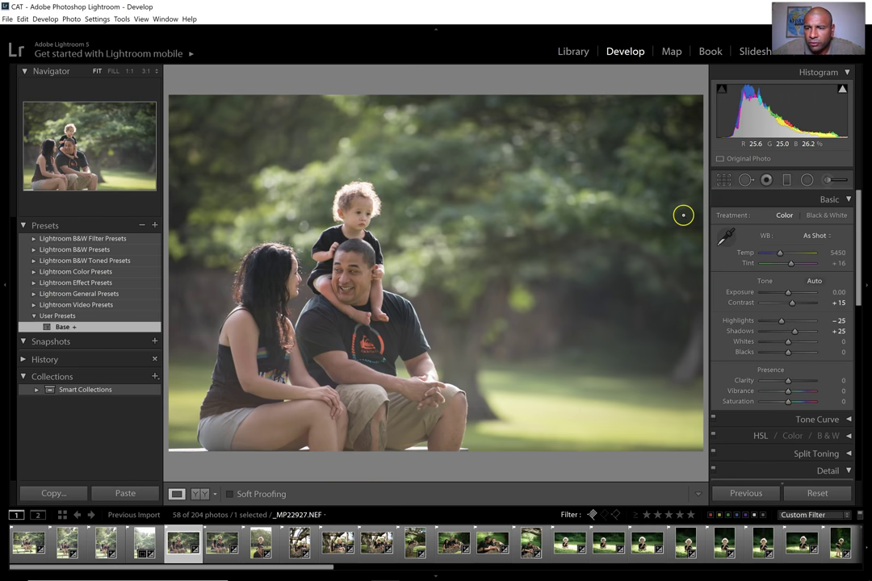
click(789, 296)
drag(788, 296, 791, 300)
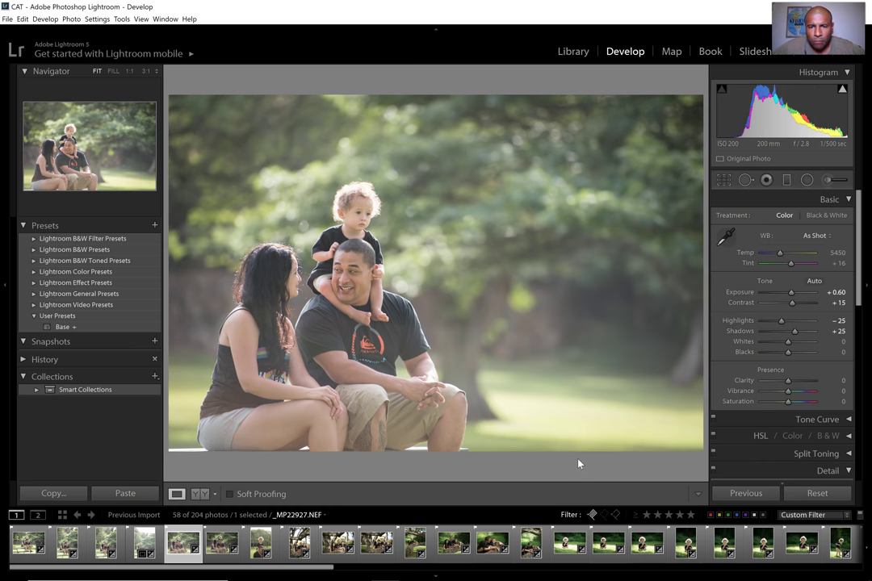
Apply the previous photo's develop settings to _MP22931.NEF, keeping the exposure at +0.60
key(Right)
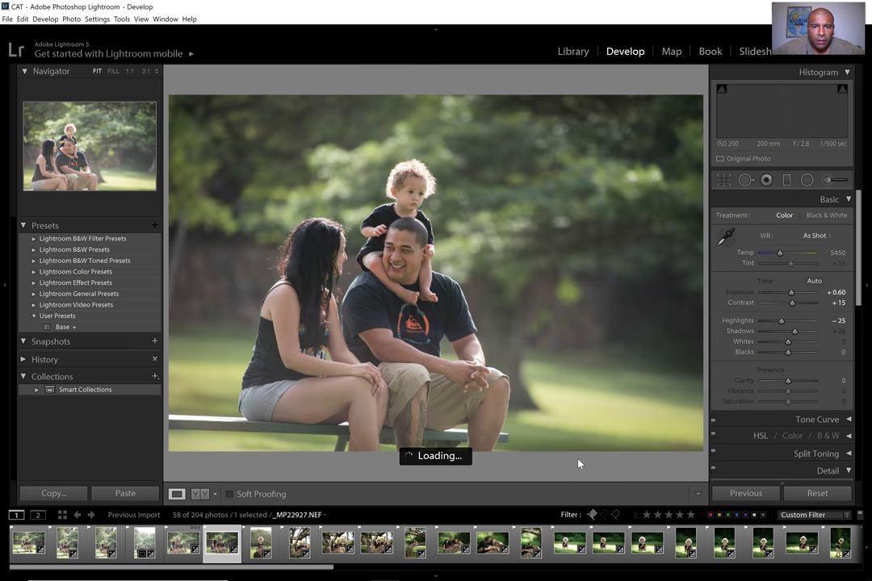
click(751, 496)
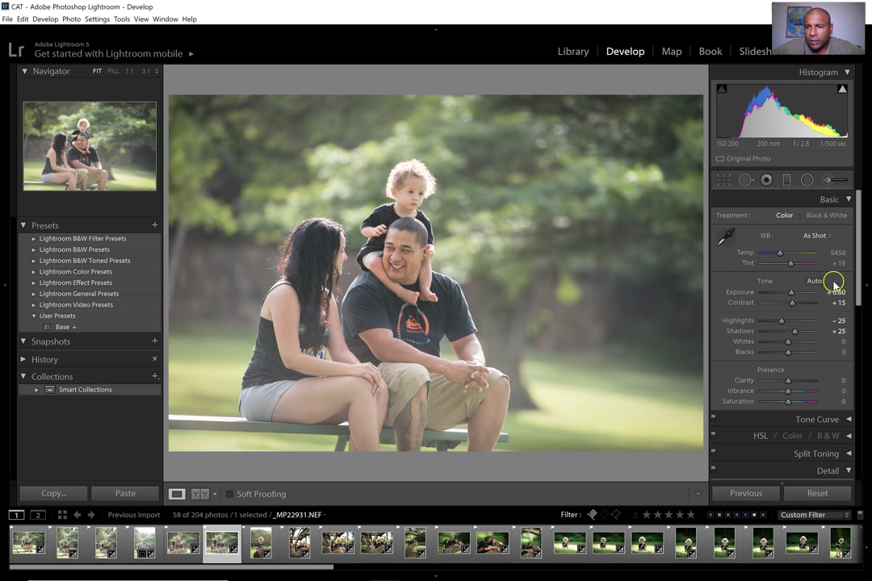
drag(792, 295, 791, 298)
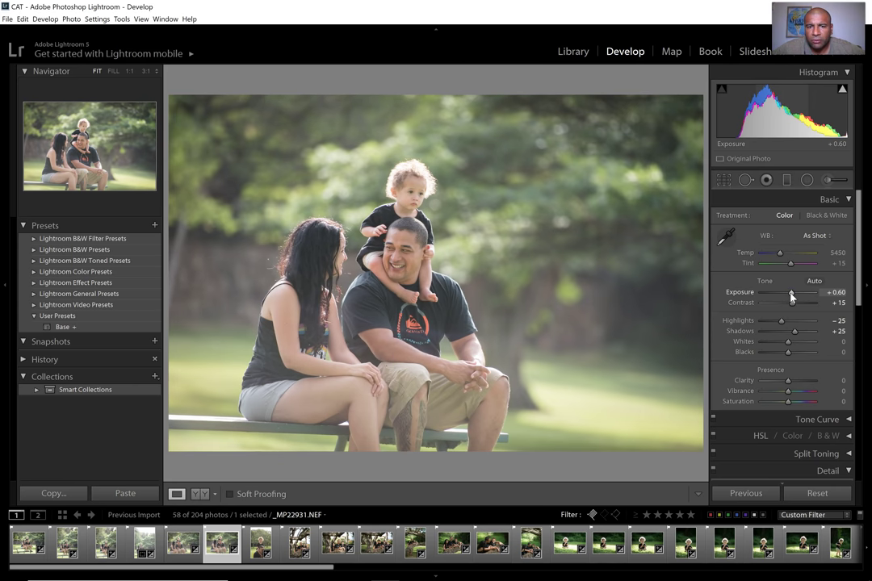
click(837, 292)
click(837, 293)
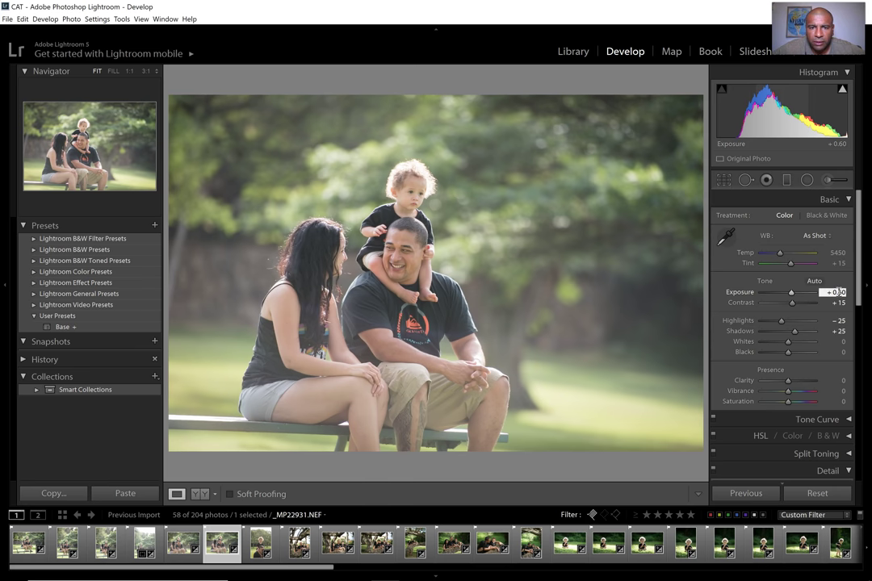
click(644, 465)
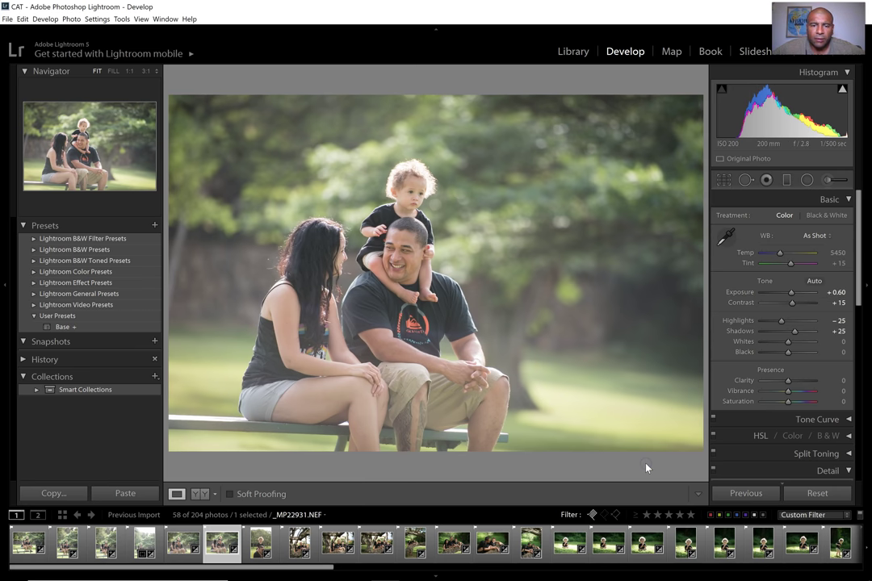
Try a cooler colour temperature of 4418 on _MP22938.NEF and warm it back up to 6231
key(Right)
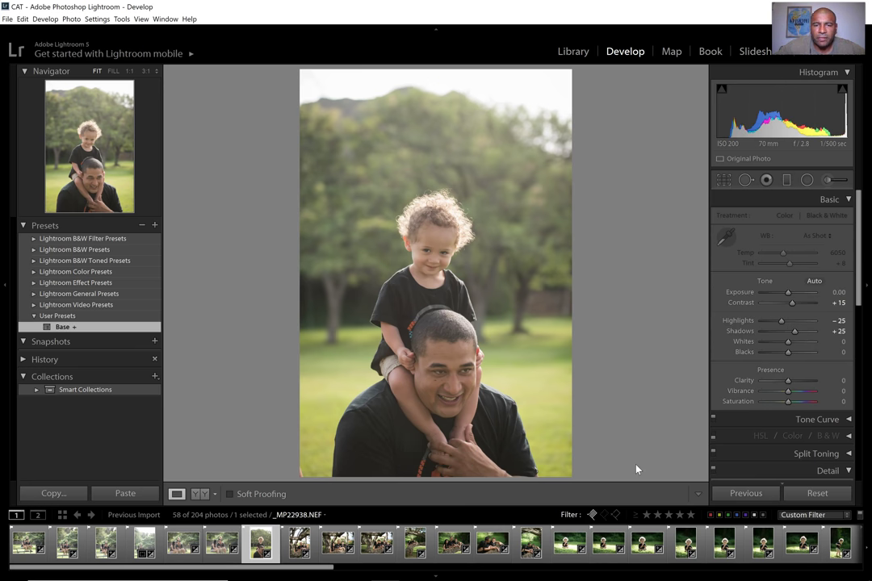
click(795, 337)
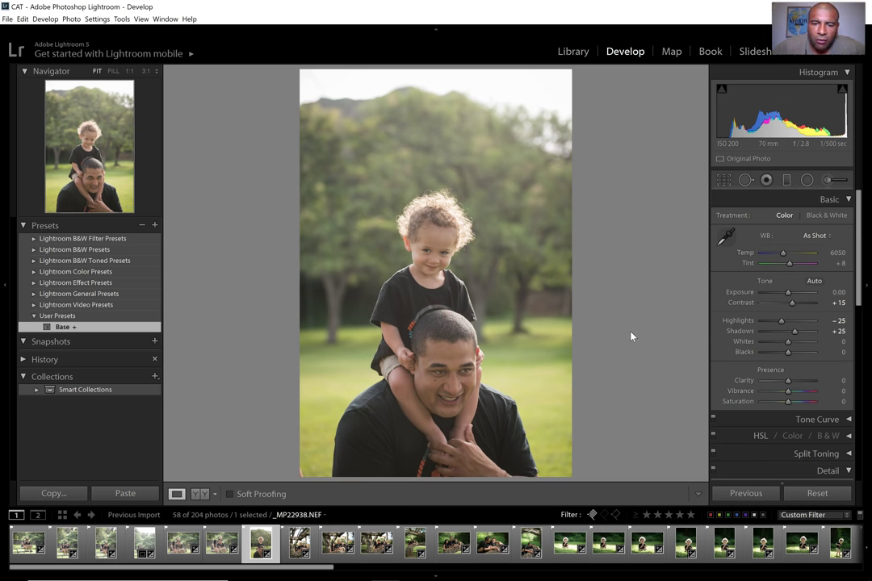
click(784, 254)
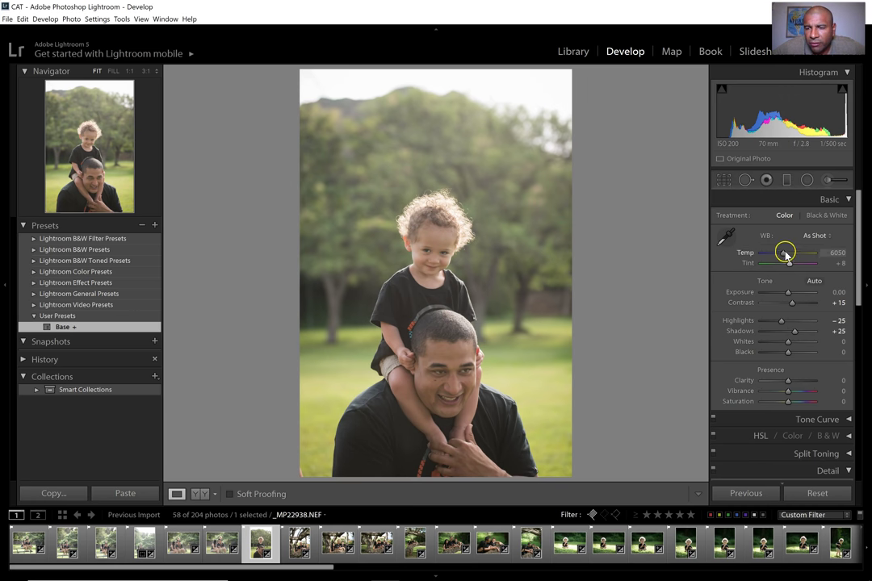
mouse_move(784, 255)
mouse_down()
mouse_move(769, 250)
mouse_move(749, 259)
mouse_move(789, 257)
mouse_move(774, 261)
mouse_up()
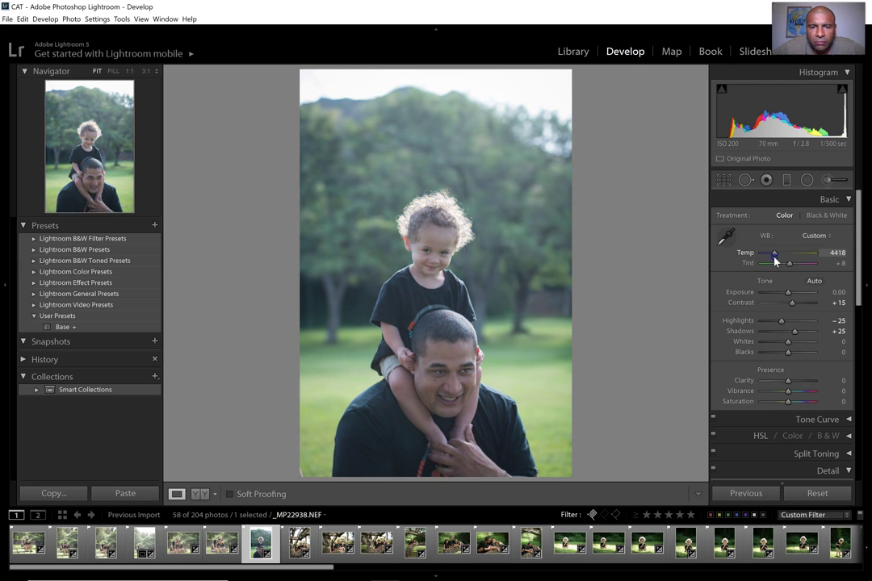
drag(775, 261, 785, 260)
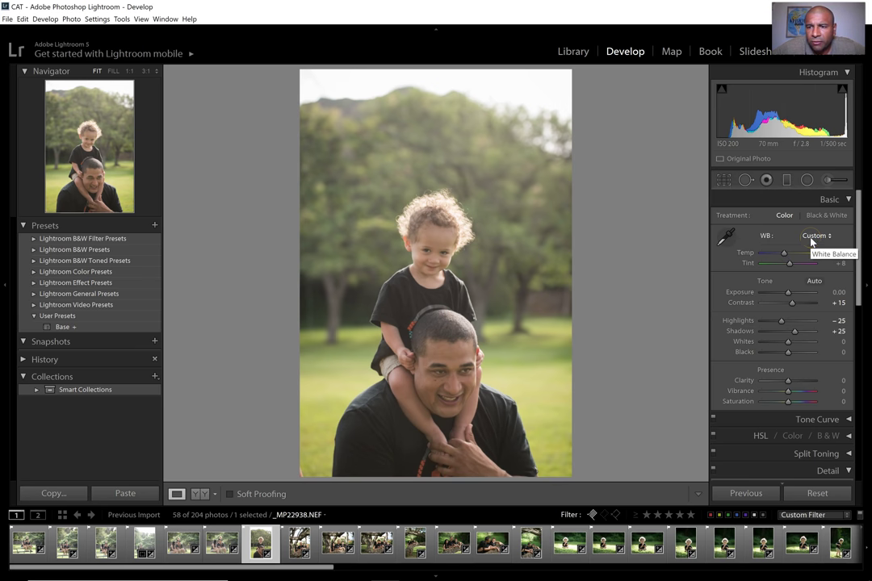
Inspect the child's face up close and return the white balance of _MP22938.NEF to As Shot
click(410, 234)
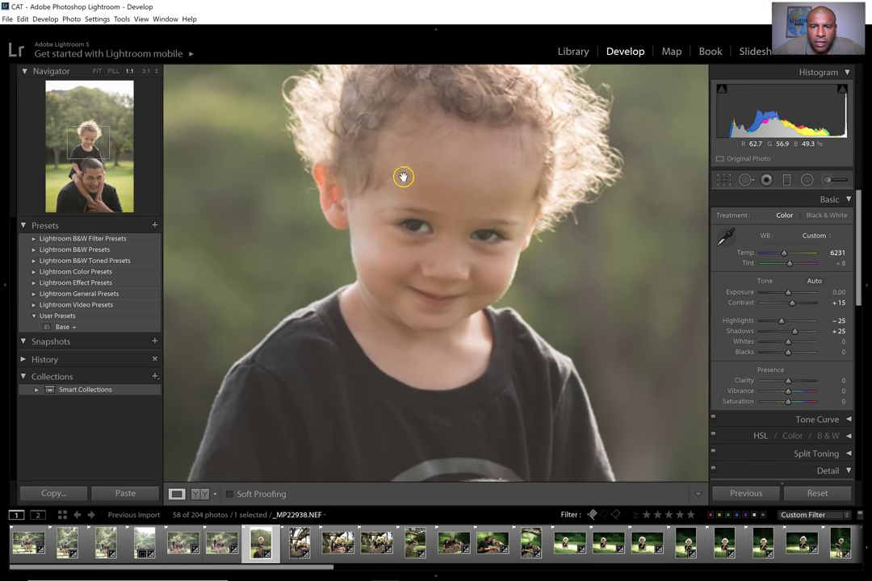
click(448, 292)
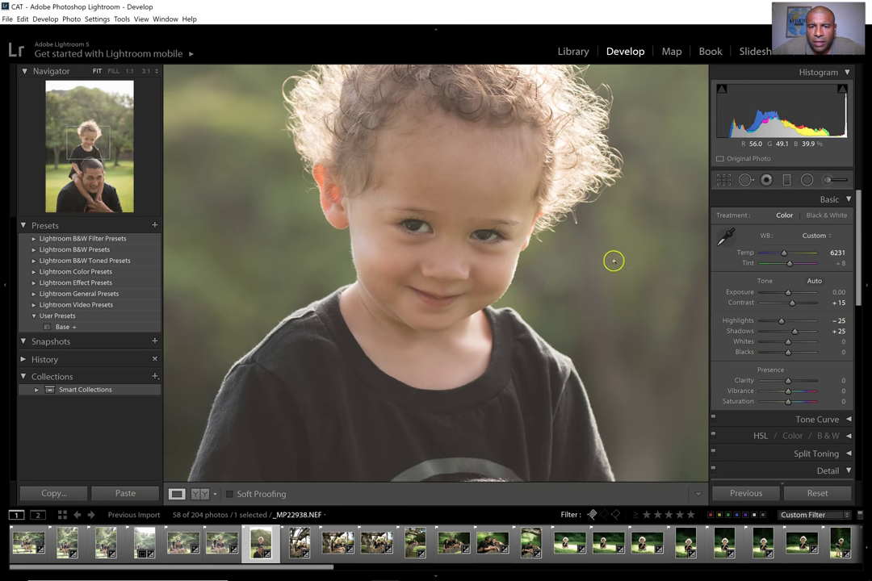
click(437, 233)
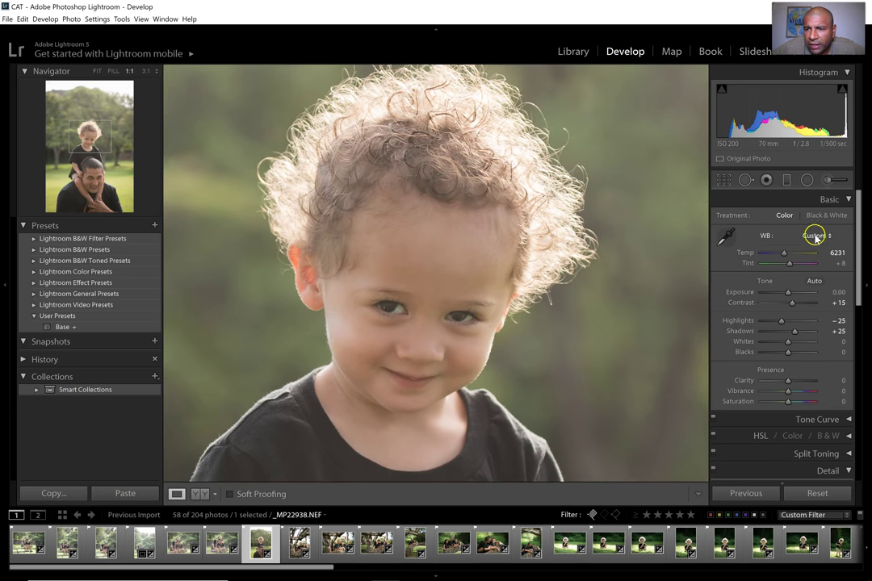
click(813, 235)
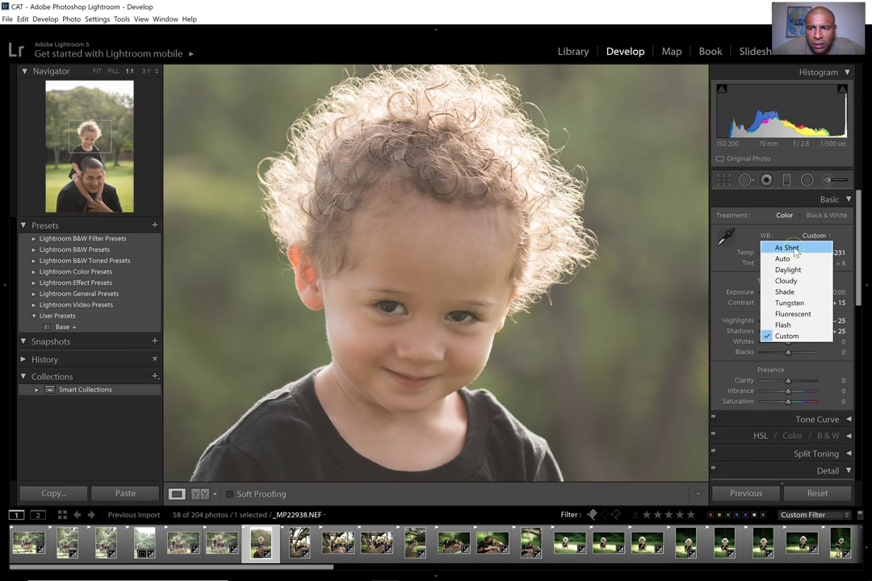
click(839, 230)
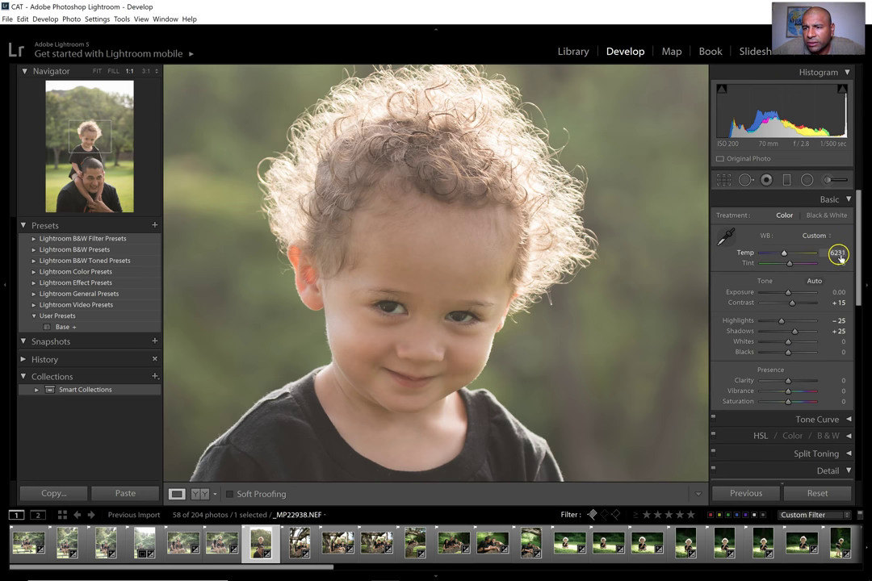
click(814, 235)
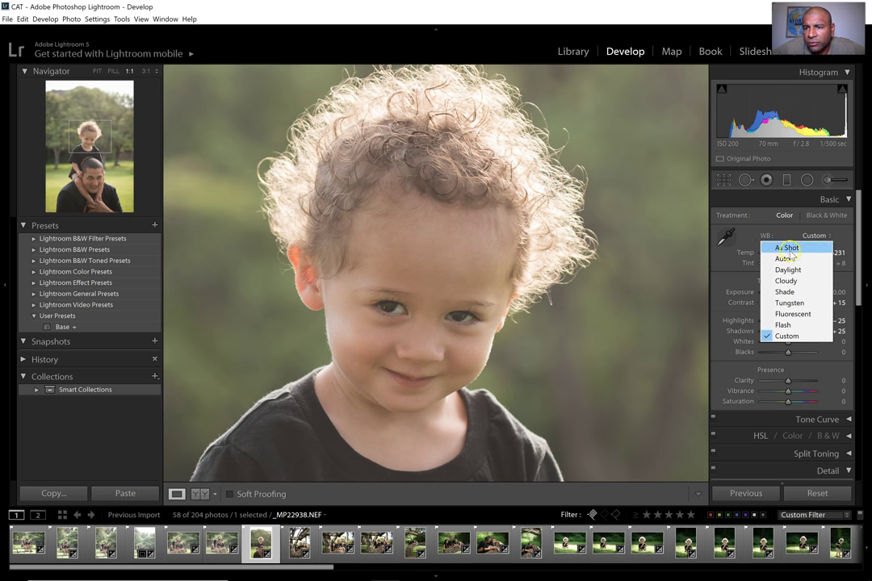
click(788, 250)
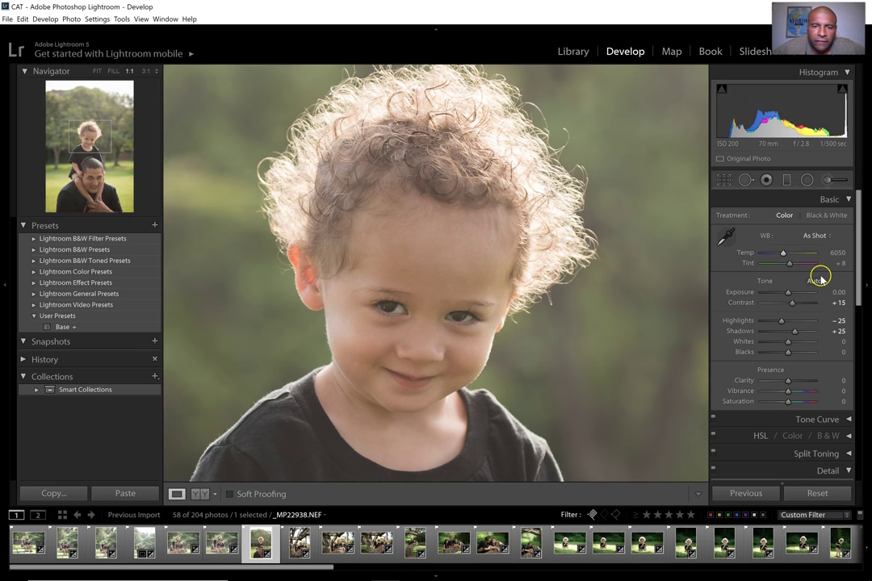
click(431, 260)
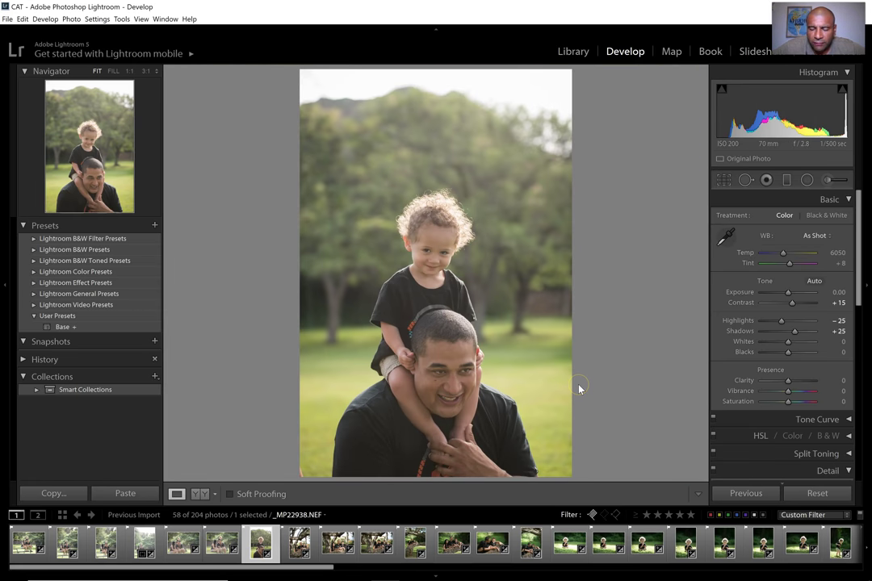
Raise the exposure of _MP22938.NEF in stages through +0.30 and +0.40 to +0.50
click(840, 292)
text(0.3)
key(Return)
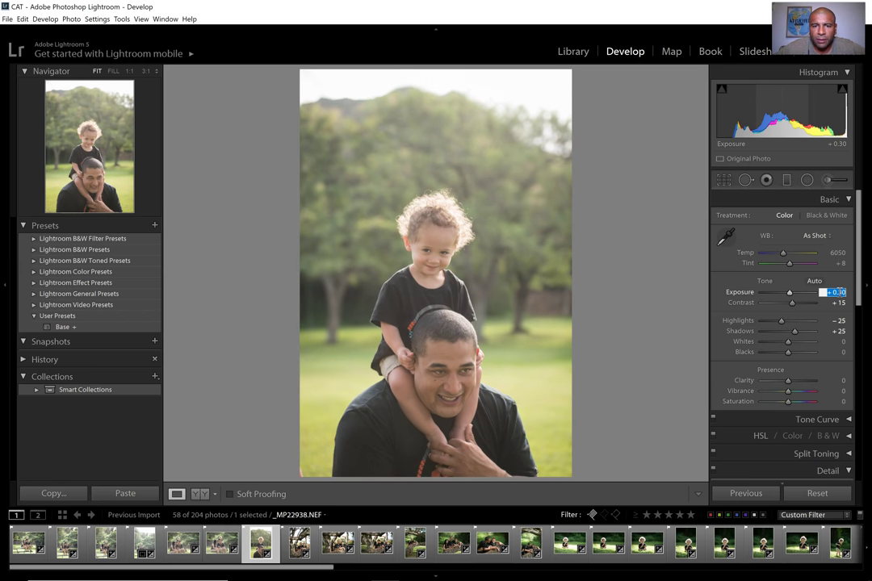
text(0.4)
key(Return)
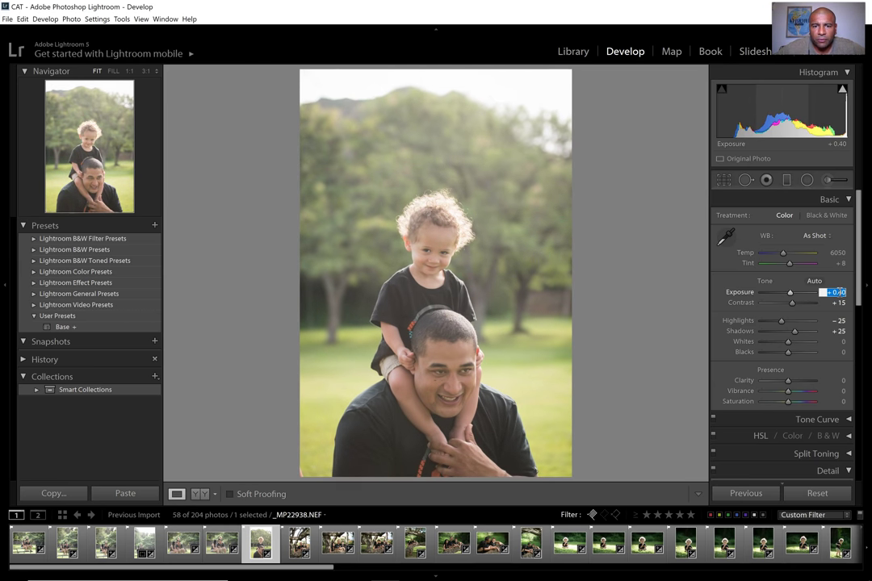
text(0.5)
key(Return)
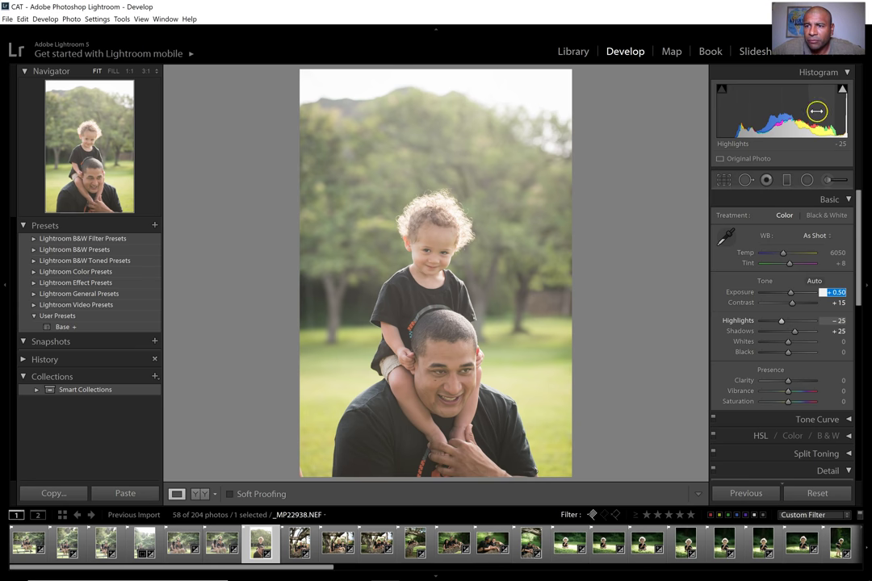
click(666, 275)
click(641, 335)
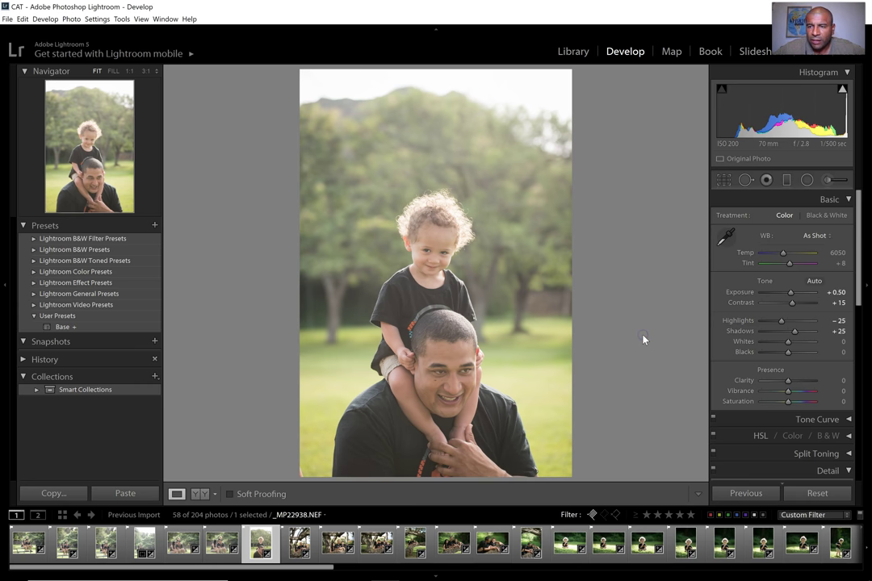
Move on to _MP22942.NEF and raise its exposure in stages to +0.77
key(Right)
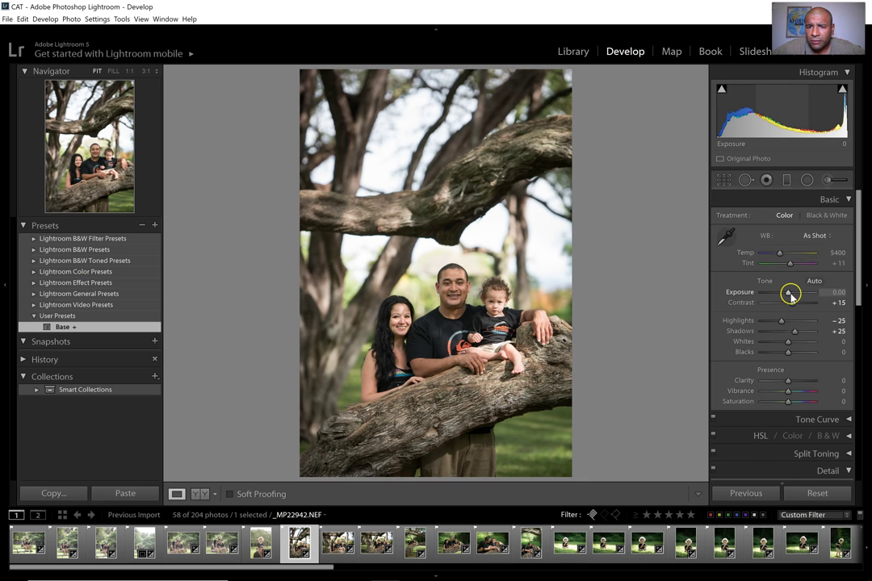
drag(789, 297, 789, 296)
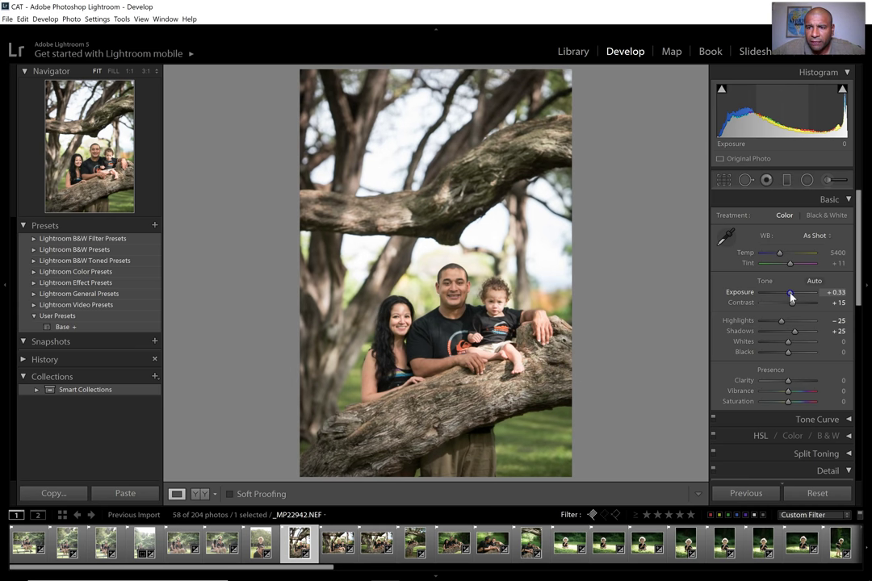
drag(792, 297, 793, 297)
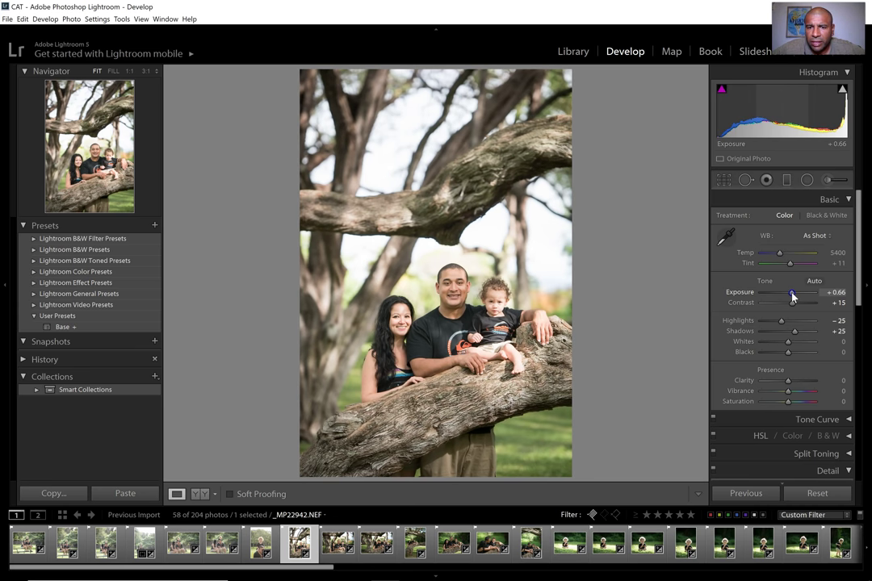
drag(790, 297, 793, 297)
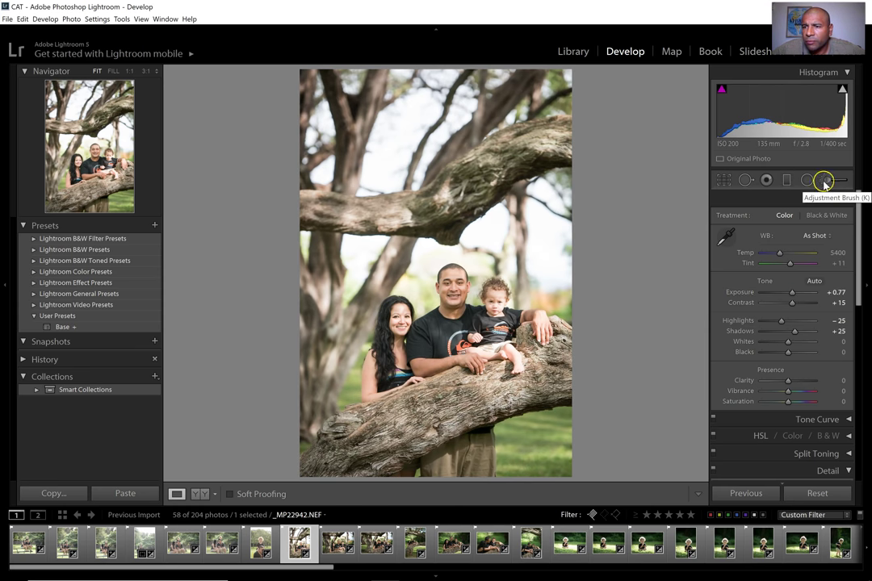
Darken the faces of the child and the woman in _MP22942.NEF with an Adjustment Brush at exposure −0.57 and size 18.0
click(824, 182)
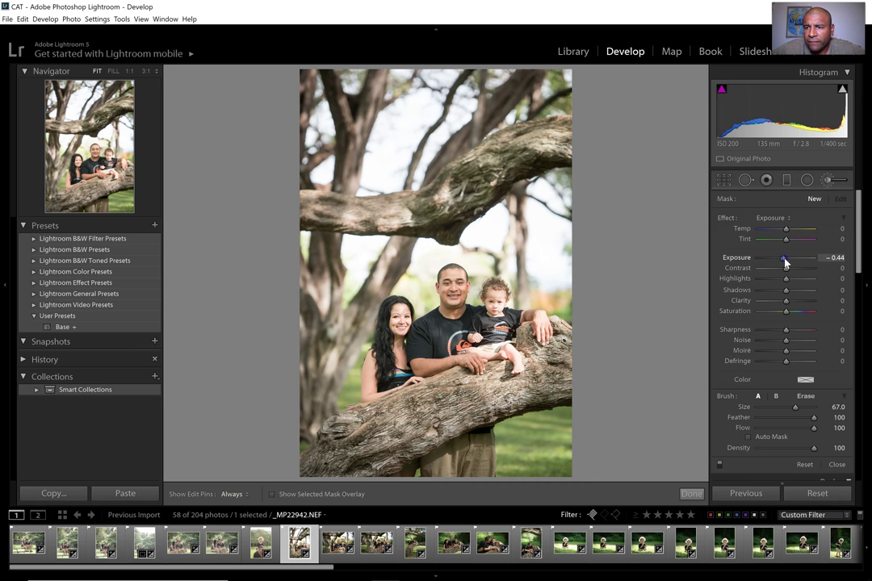
drag(785, 262, 782, 260)
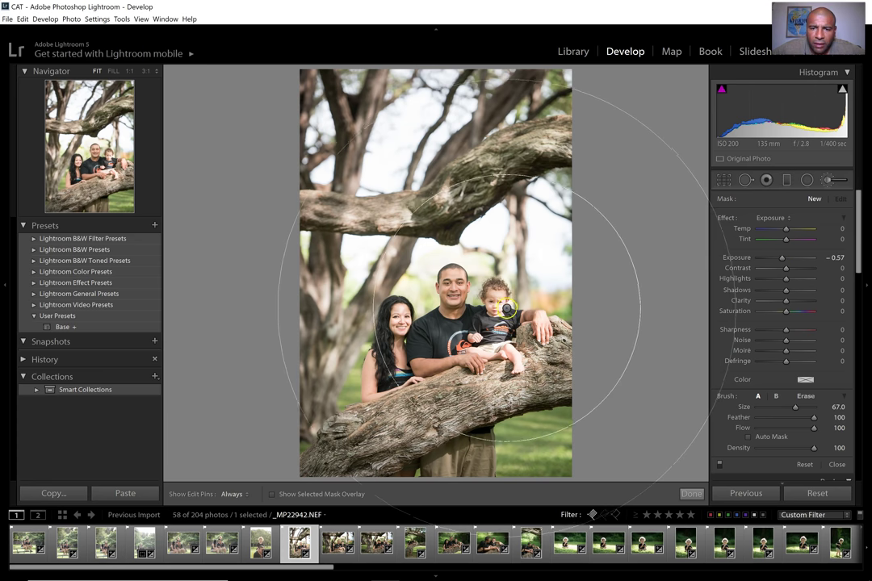
scroll(492, 309, up, 2)
scroll(492, 309, up, 1)
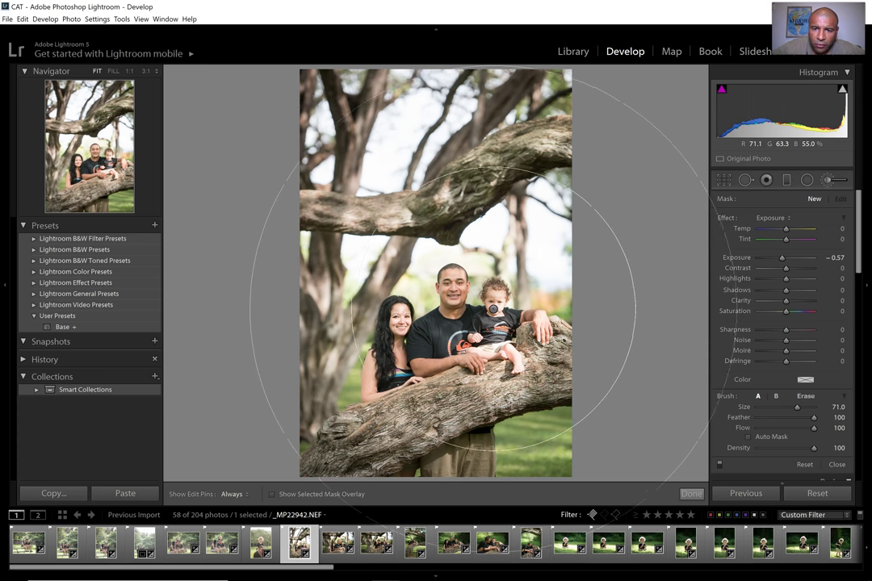
scroll(493, 309, down, 8)
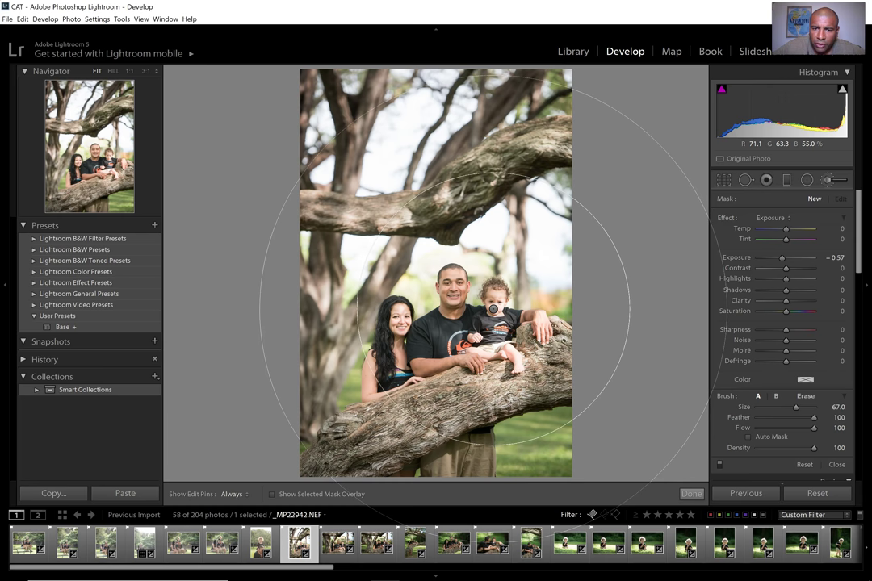
scroll(492, 309, down, 13)
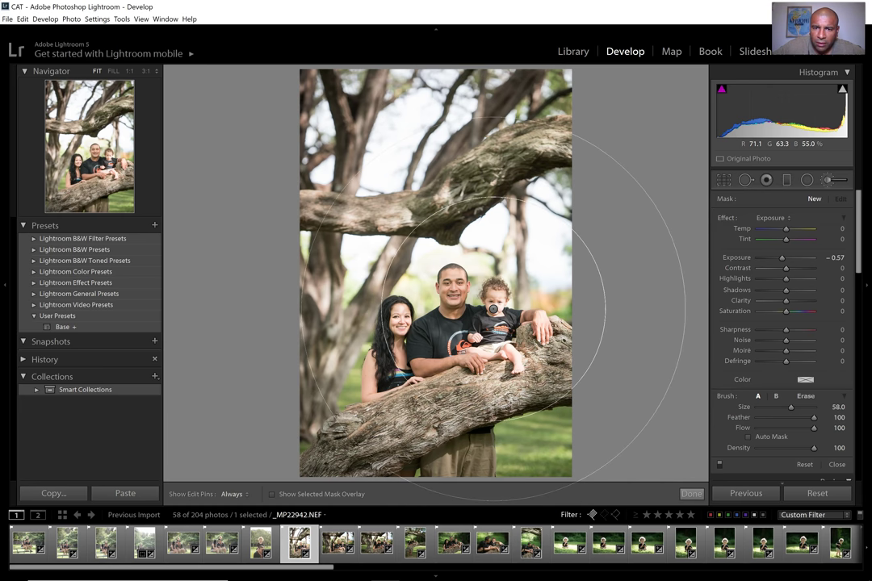
scroll(492, 309, down, 15)
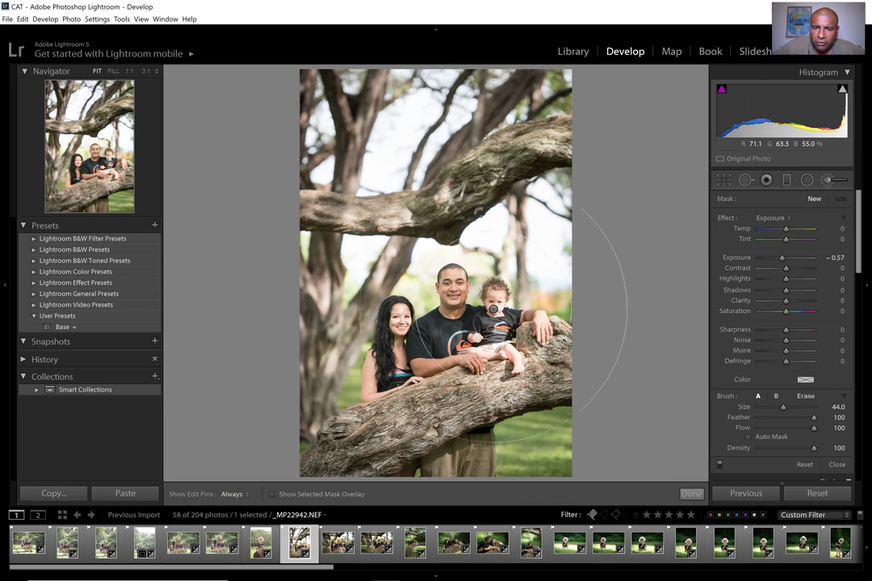
scroll(492, 309, down, 10)
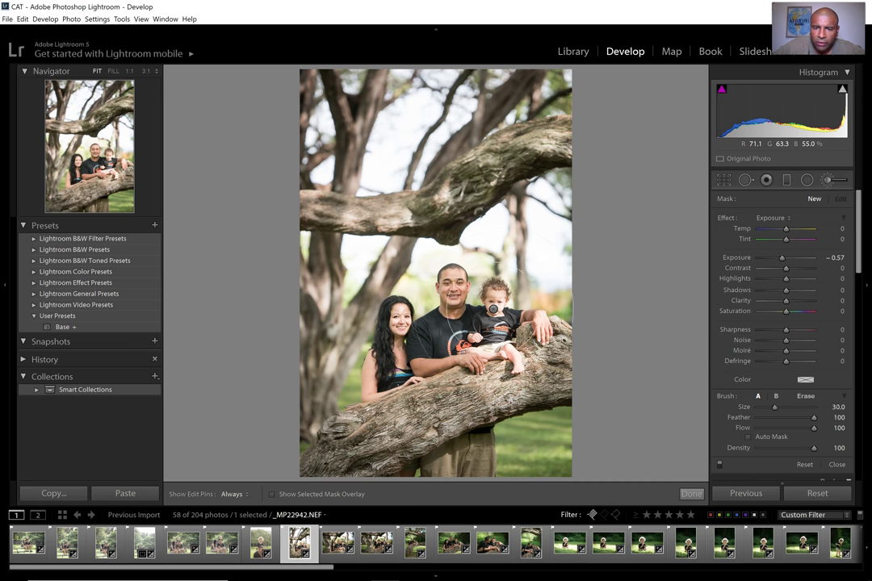
scroll(492, 309, down, 5)
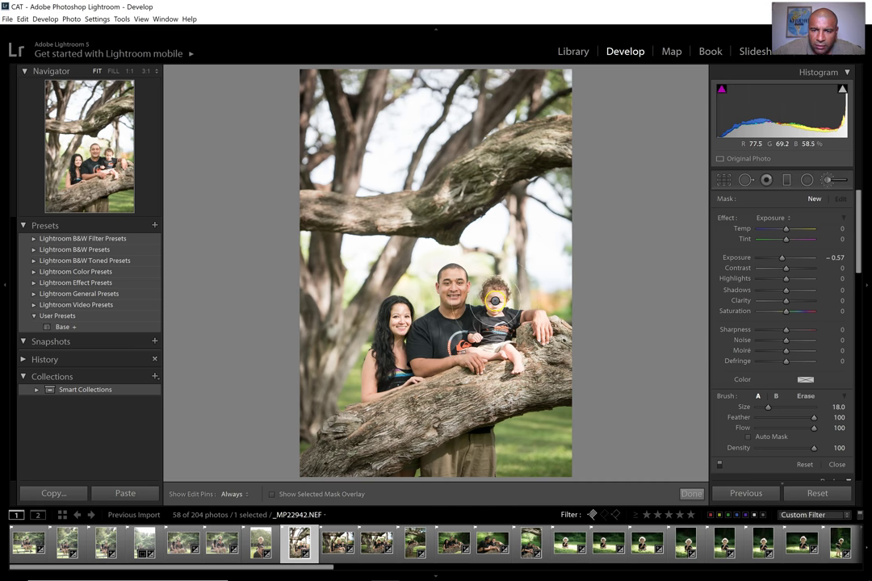
click(495, 302)
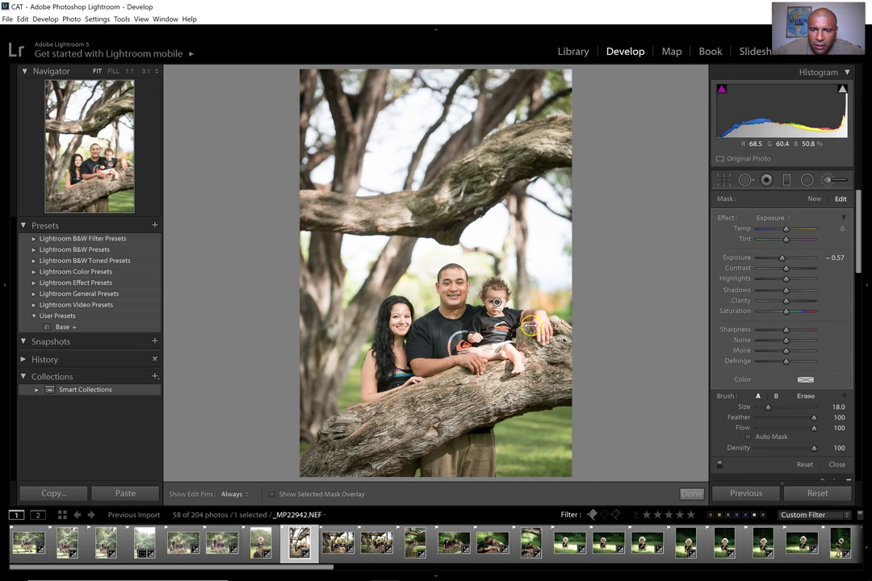
drag(379, 311, 398, 321)
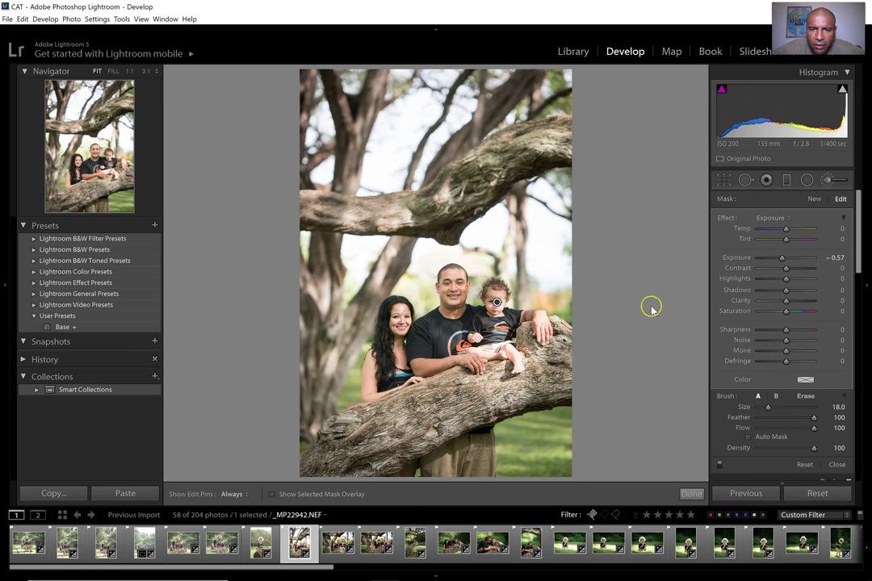
click(691, 493)
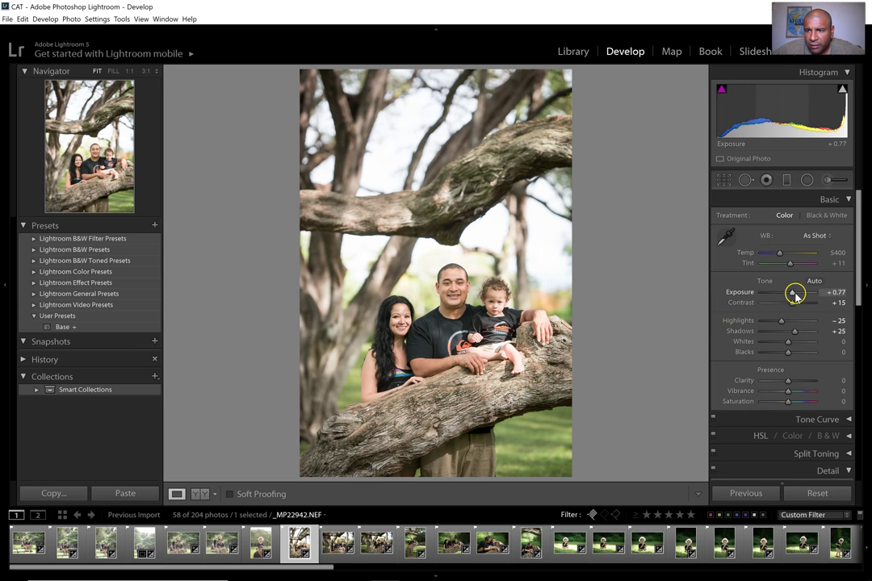
Fine-tune the overall exposure of _MP22942.NEF, trying +0.97 and settling on +0.87
click(831, 293)
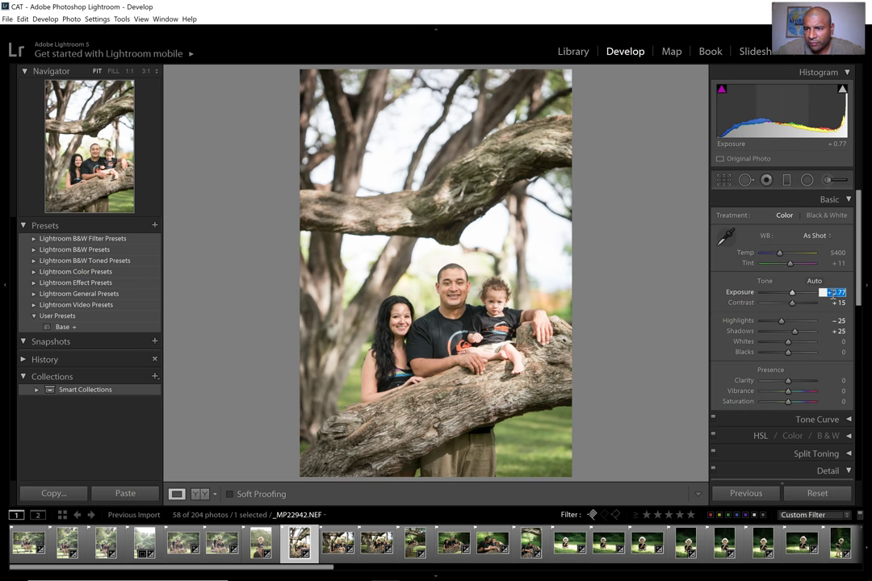
key(Up)
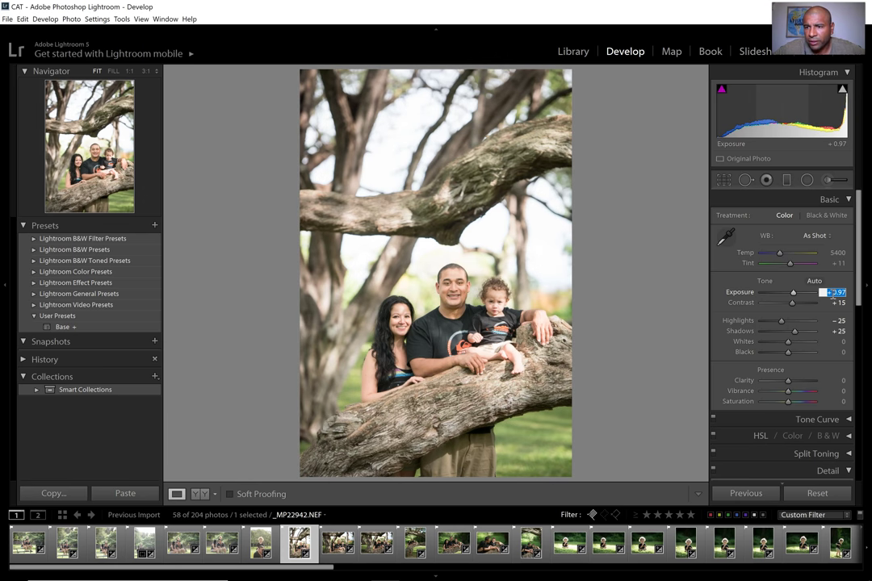
key(Down)
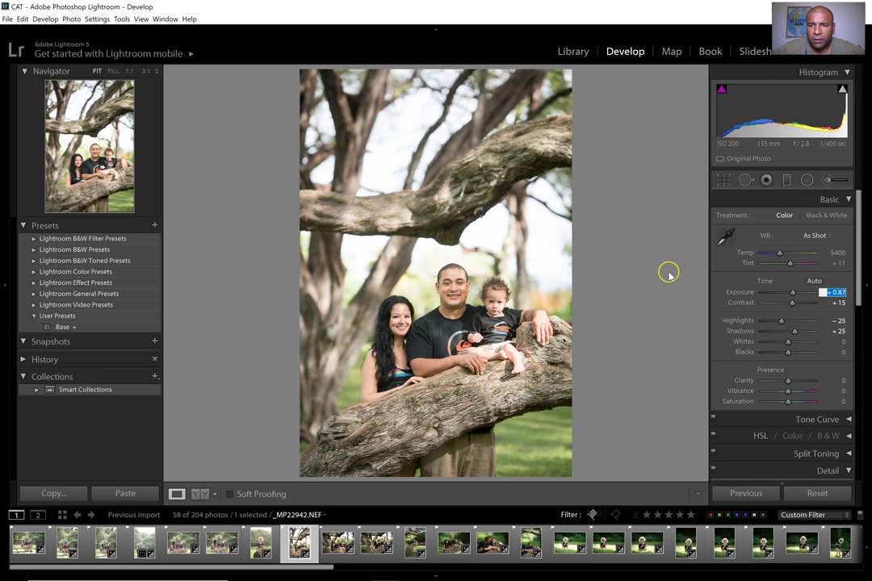
key(Return)
Apply the previous photo's develop settings to _MP22945.NEF
key(Right)
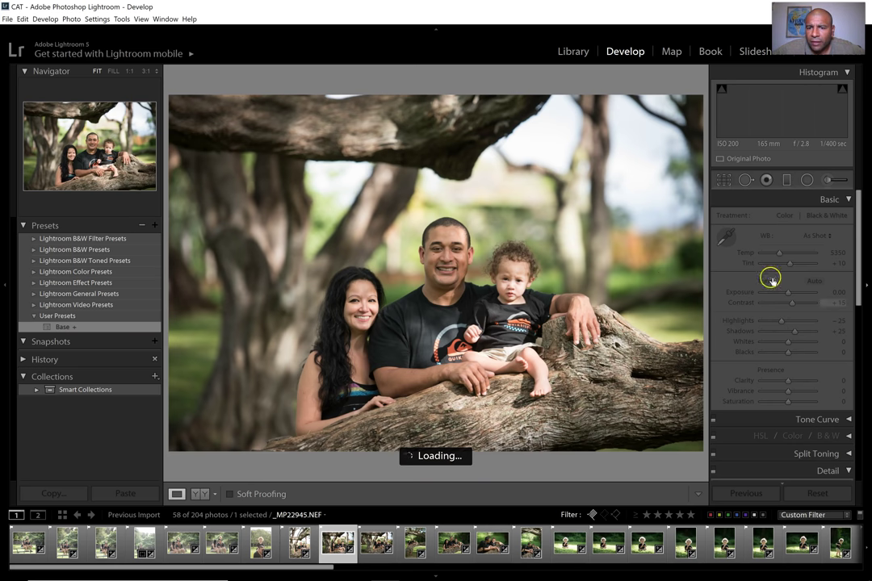
click(744, 494)
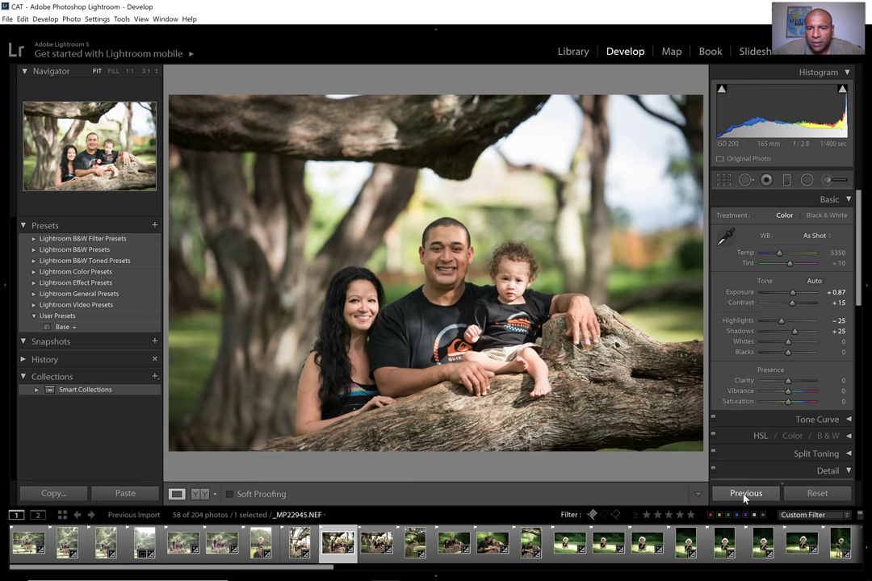
click(744, 494)
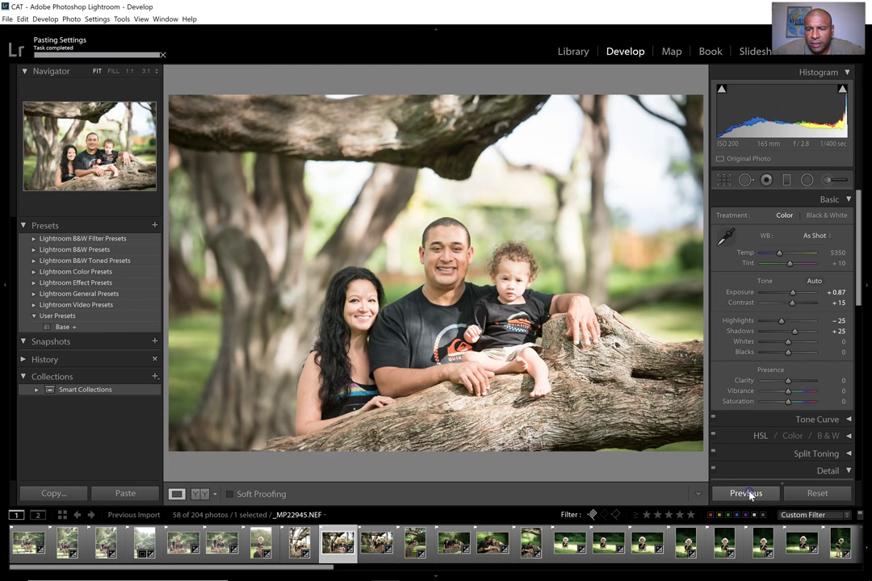
Remove the copied brush mask from _MP22945.NEF and brush exposure −0.57 onto the child's face at size 18.0
click(827, 180)
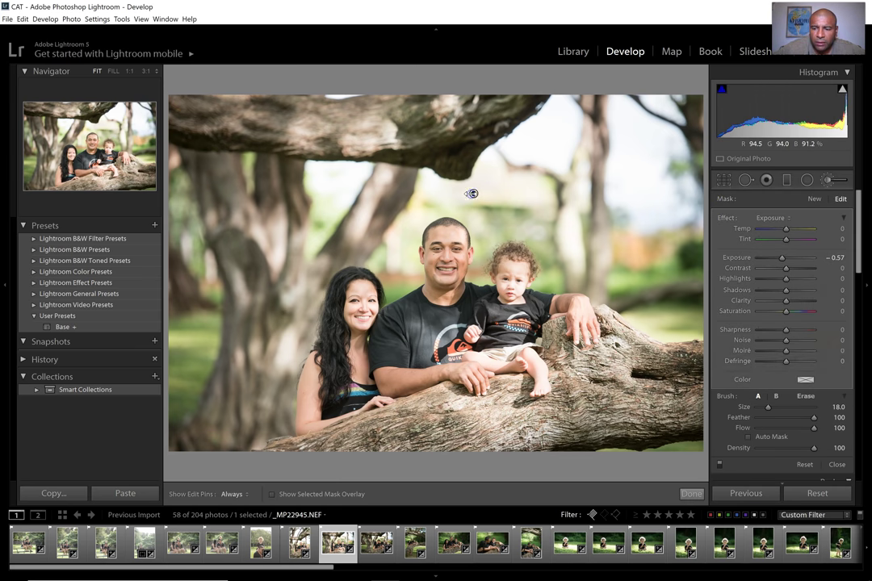
mouse_move(471, 194)
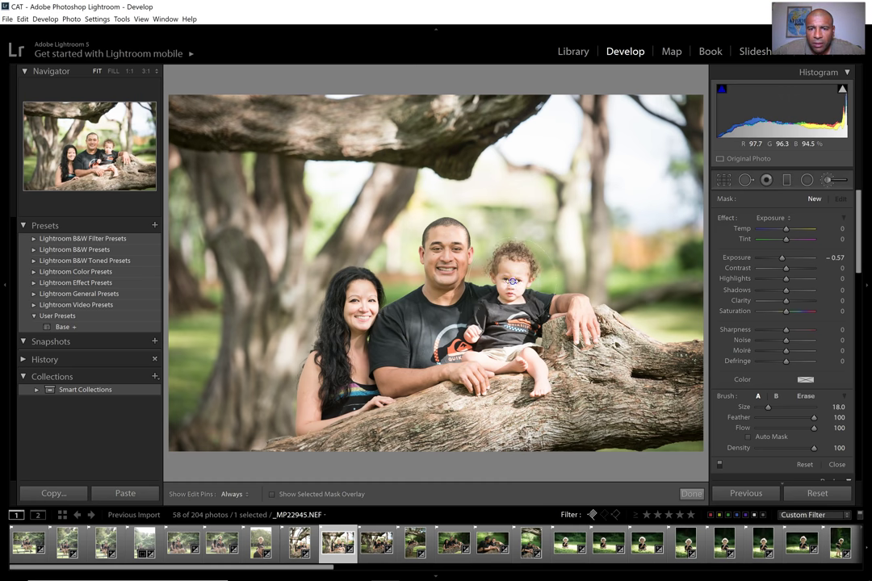
click(512, 281)
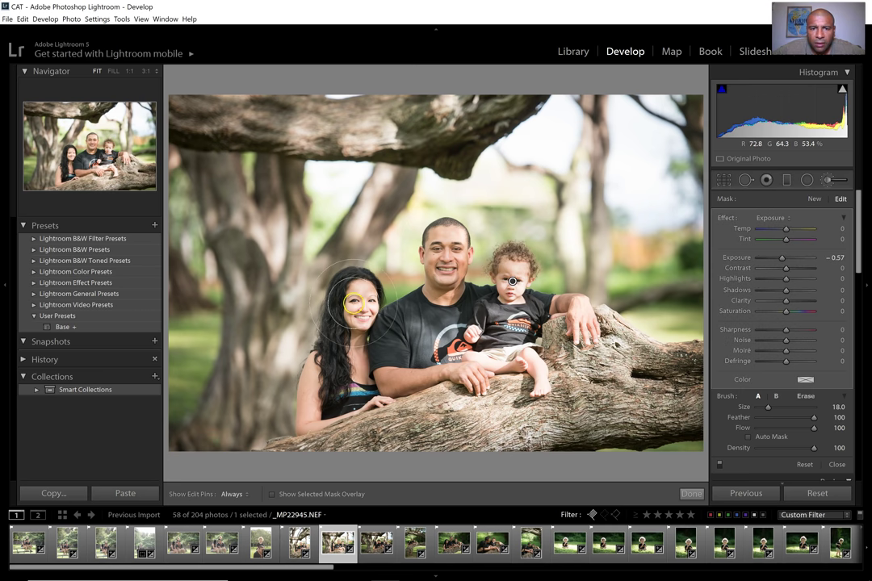
click(692, 493)
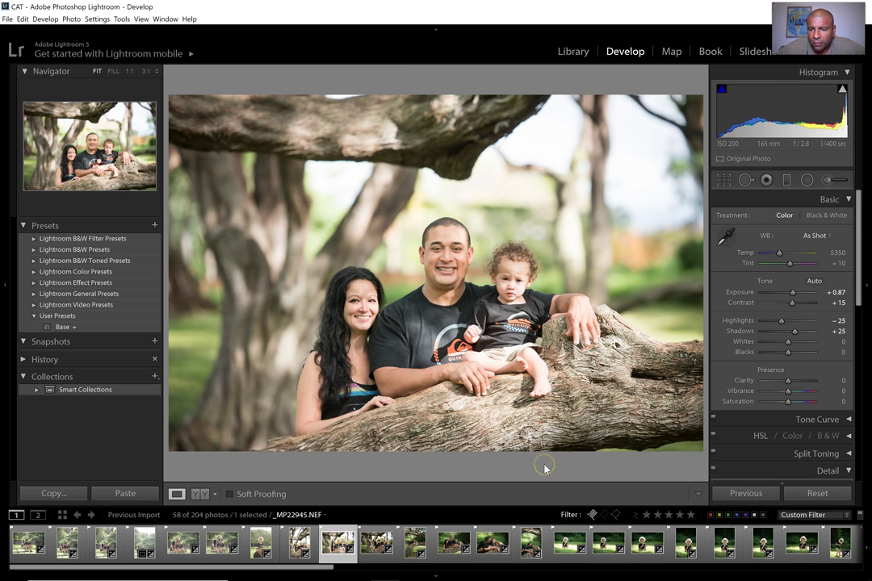
Raise the exposure of _MP22949.NEF in stages through +0.80 and +1.00 to +1.10
key(Right)
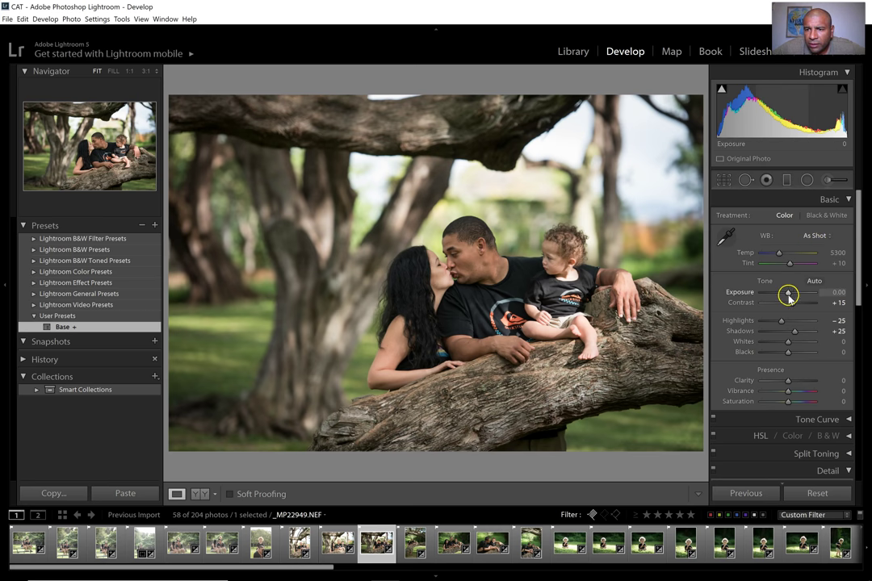
click(838, 292)
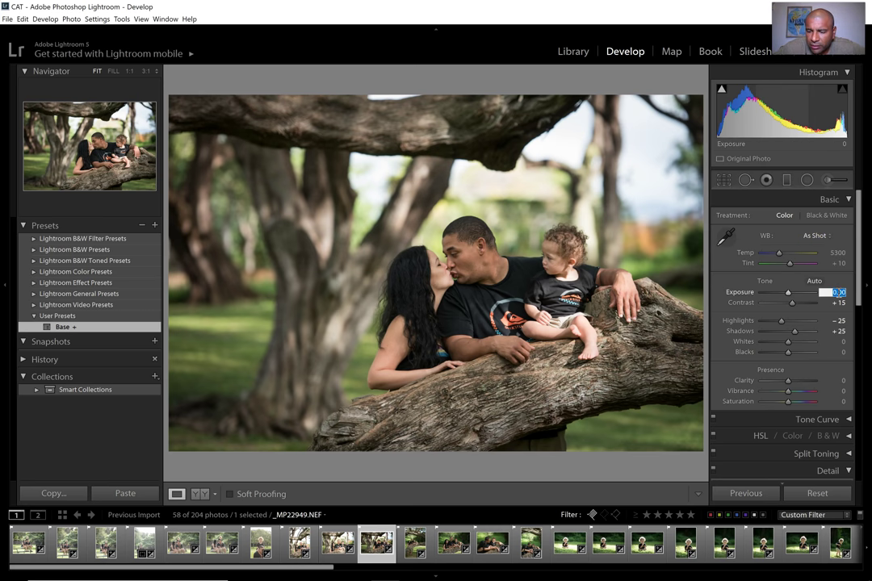
text(0.8)
key(Return)
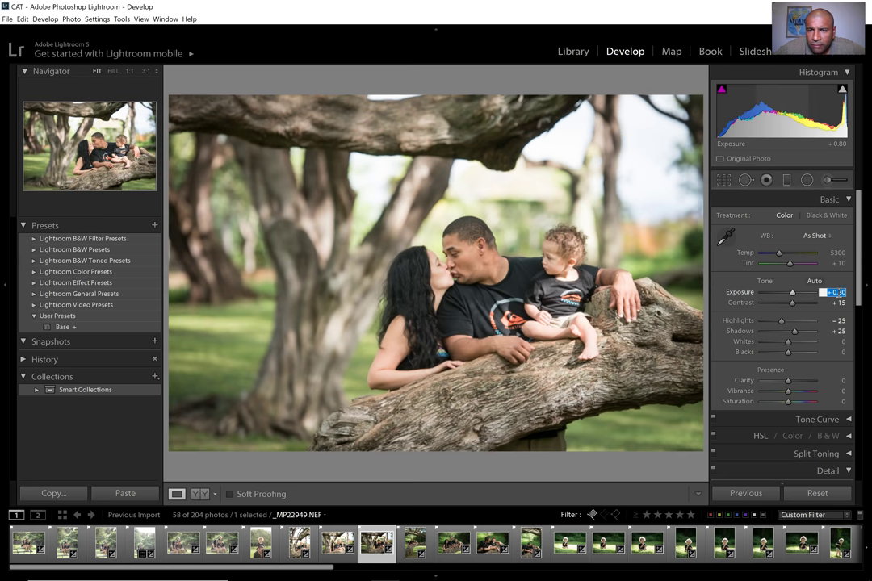
text(1)
key(Return)
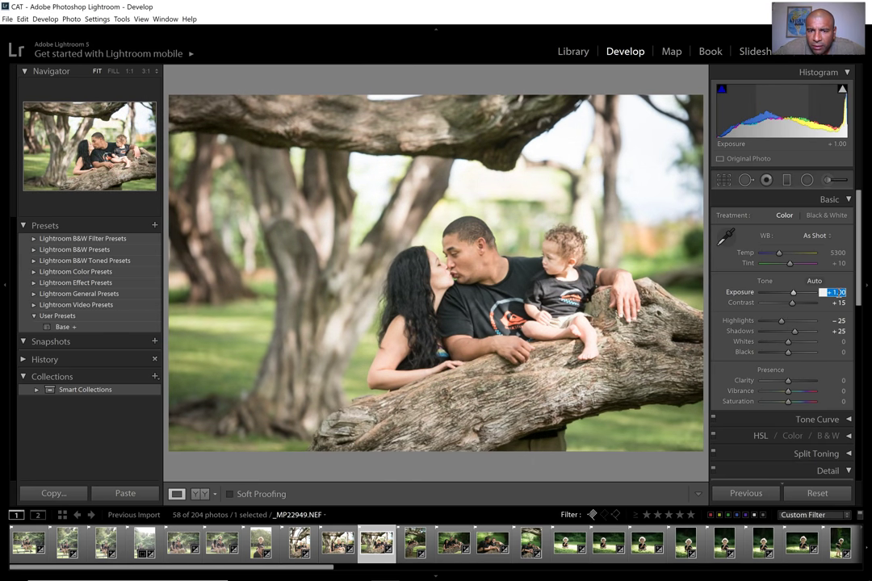
text(1.1)
key(Return)
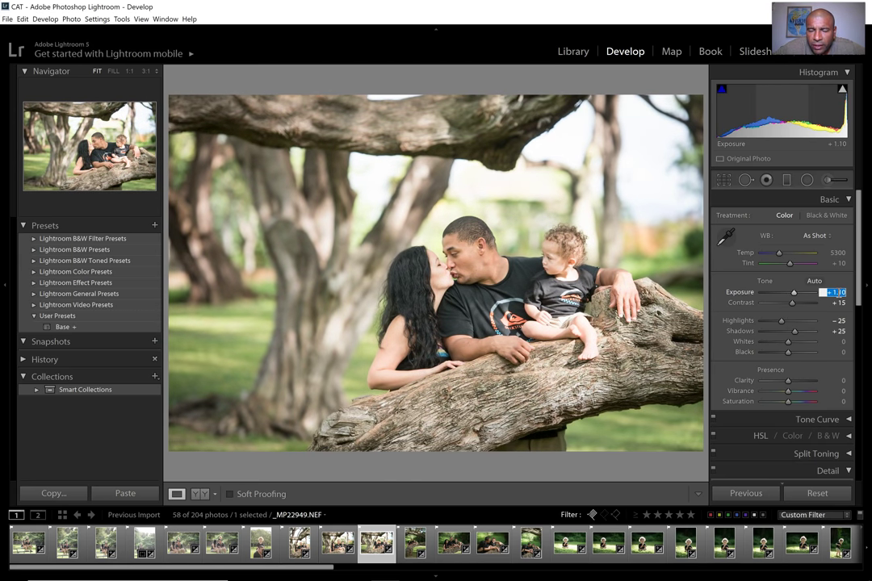
click(613, 468)
Move on to _MP22952.NEF and brighten the dark family shot to an exposure of +1.26
key(Right)
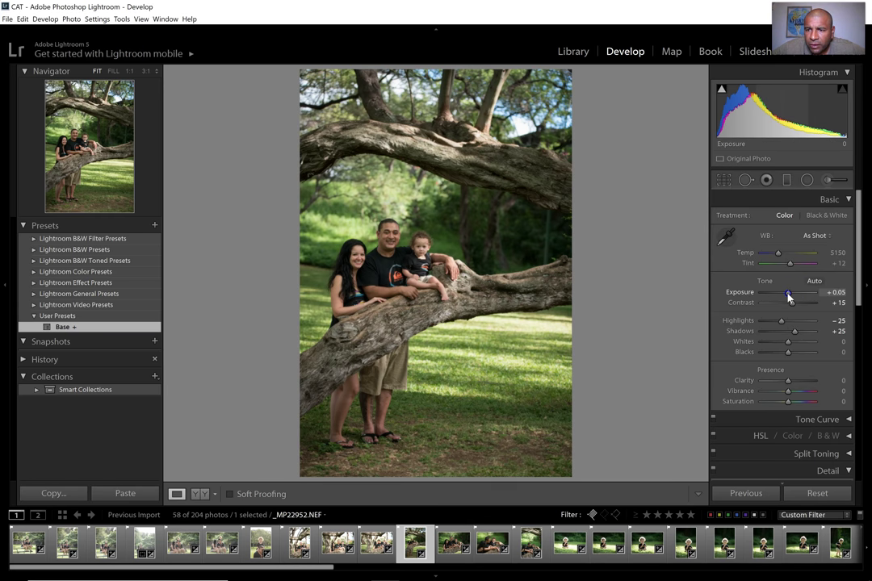
drag(788, 297, 789, 297)
click(742, 296)
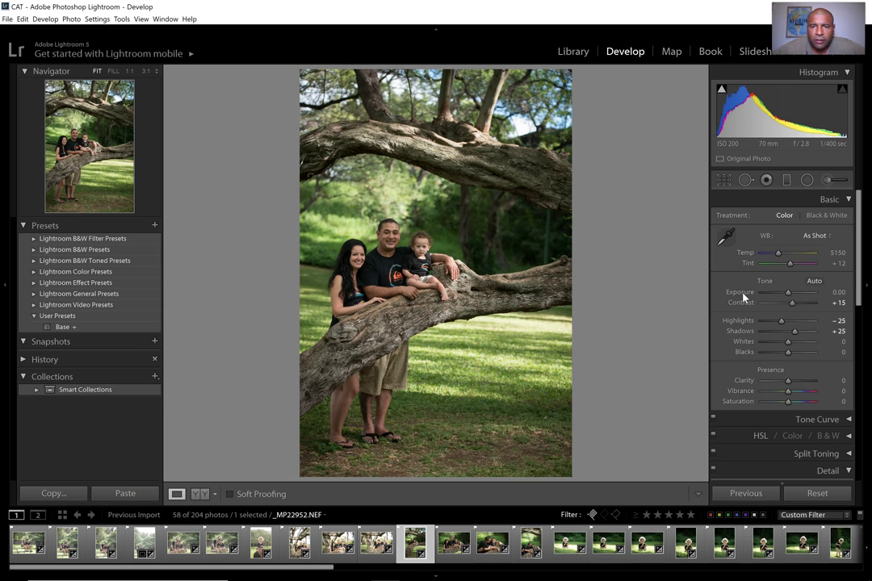
click(680, 279)
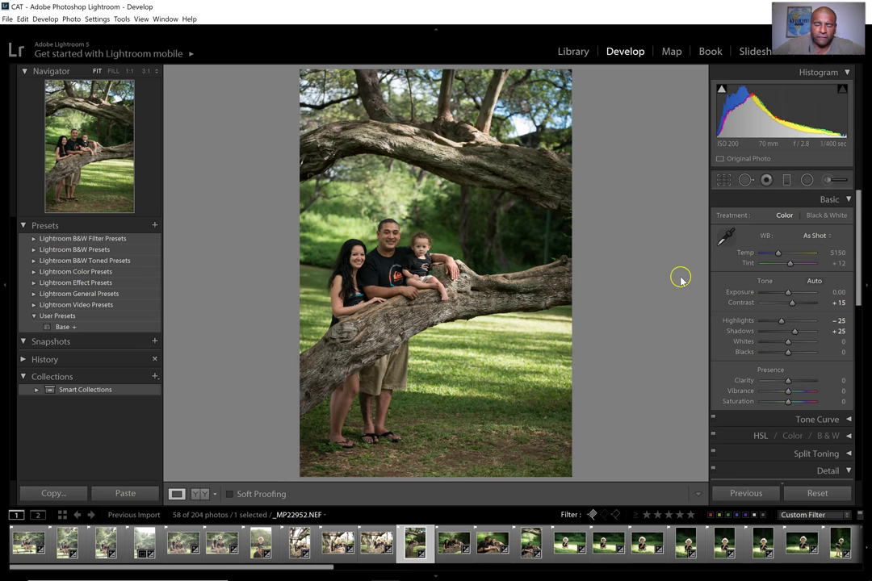
click(652, 173)
click(656, 322)
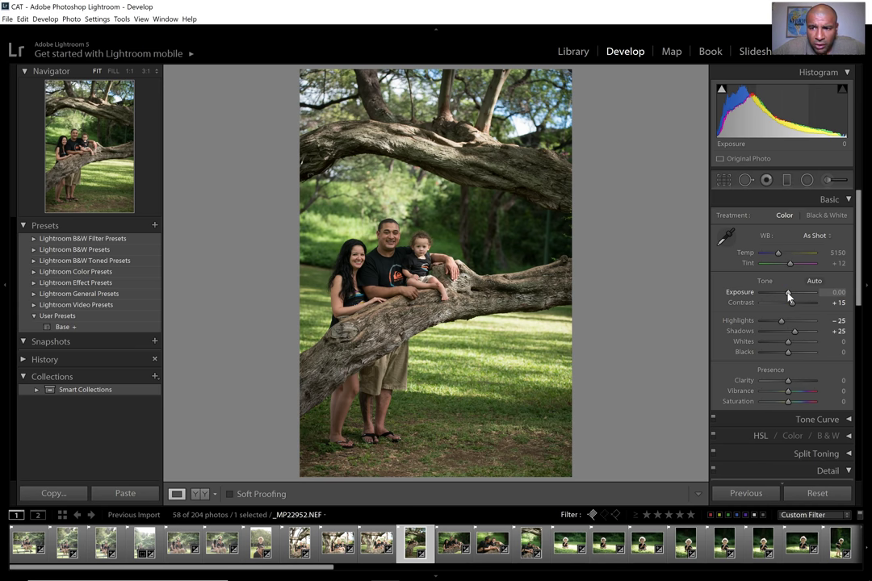
drag(787, 296, 794, 296)
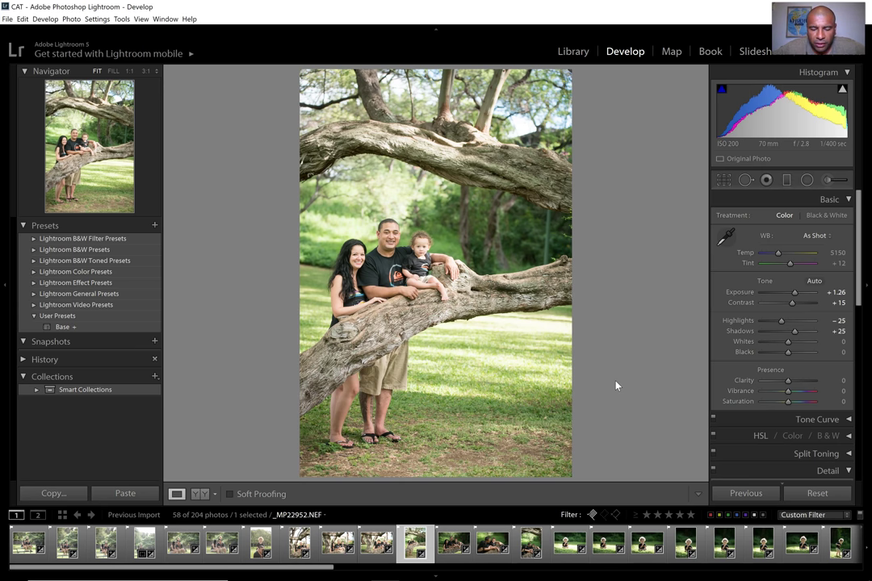
Move on to _MP22955.NEF, raise its exposure to +1.37 and check the child's face at full size
key(Right)
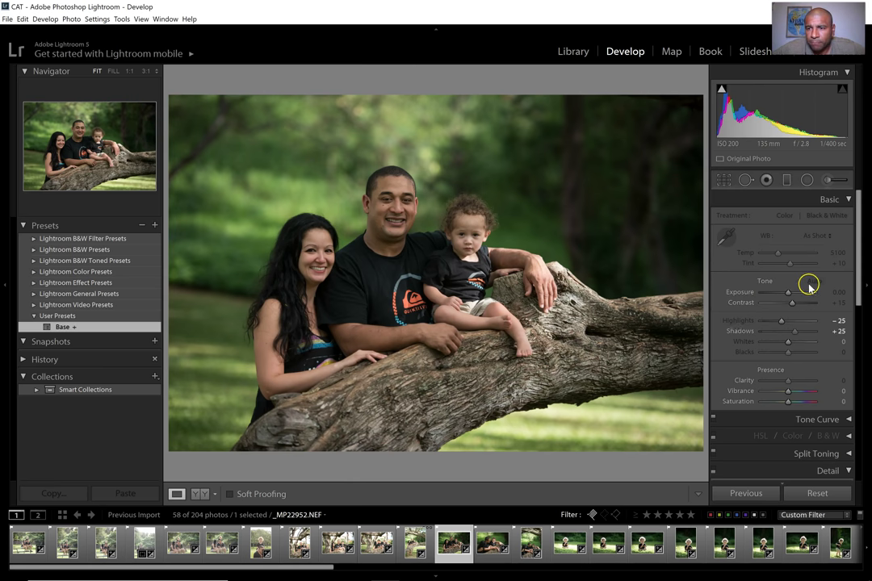
drag(787, 293, 795, 296)
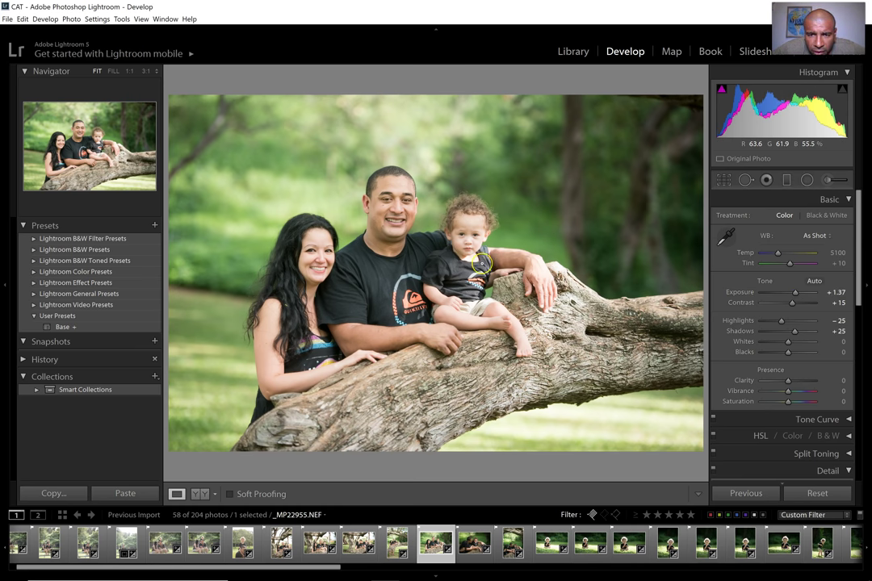
click(471, 241)
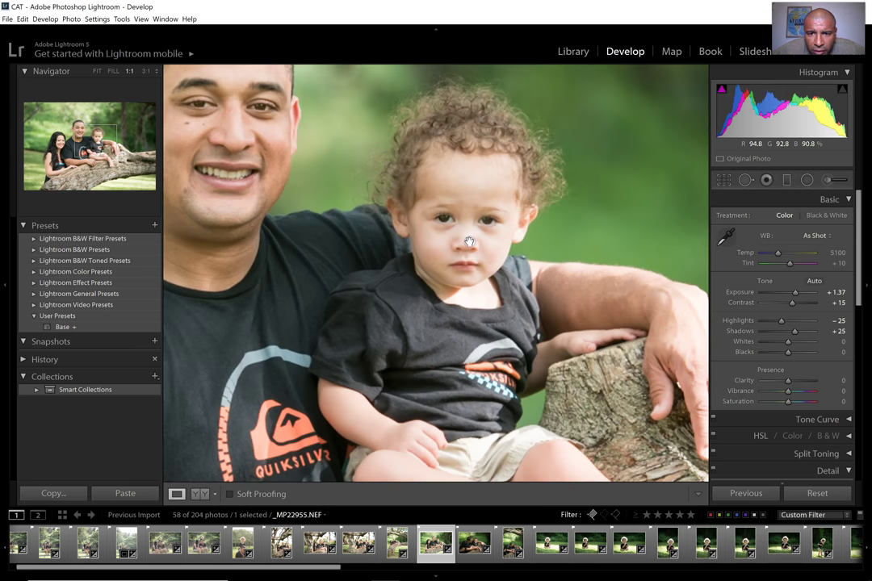
click(469, 242)
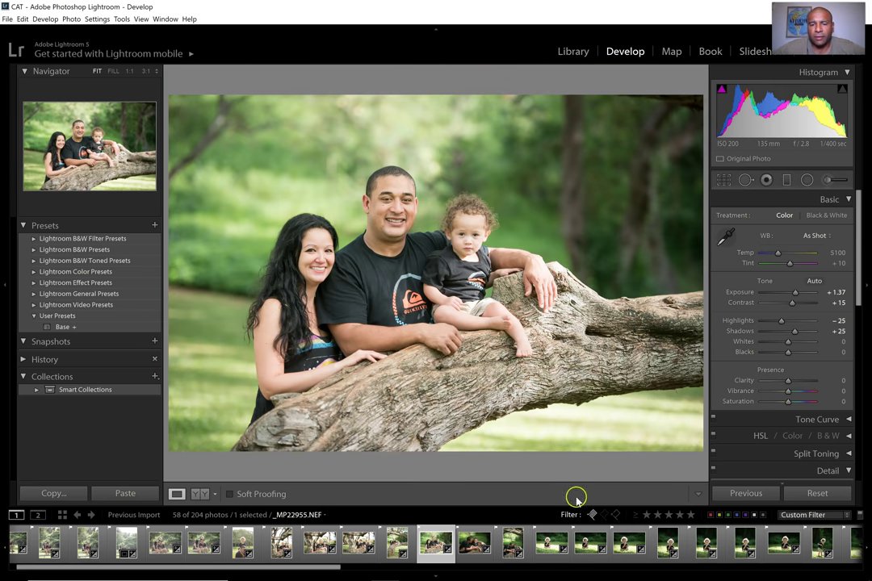
Apply the previous photo's develop settings to _MP22957.NEF
key(Right)
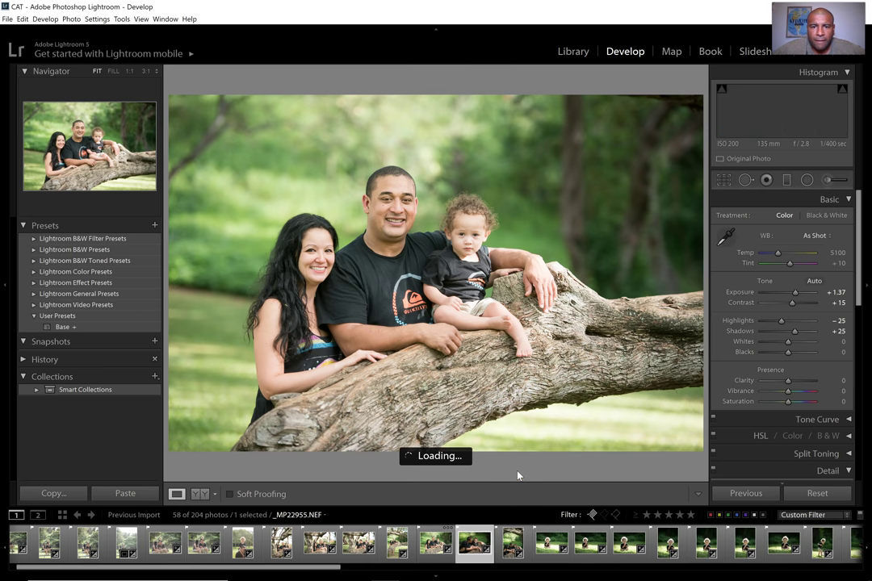
click(743, 494)
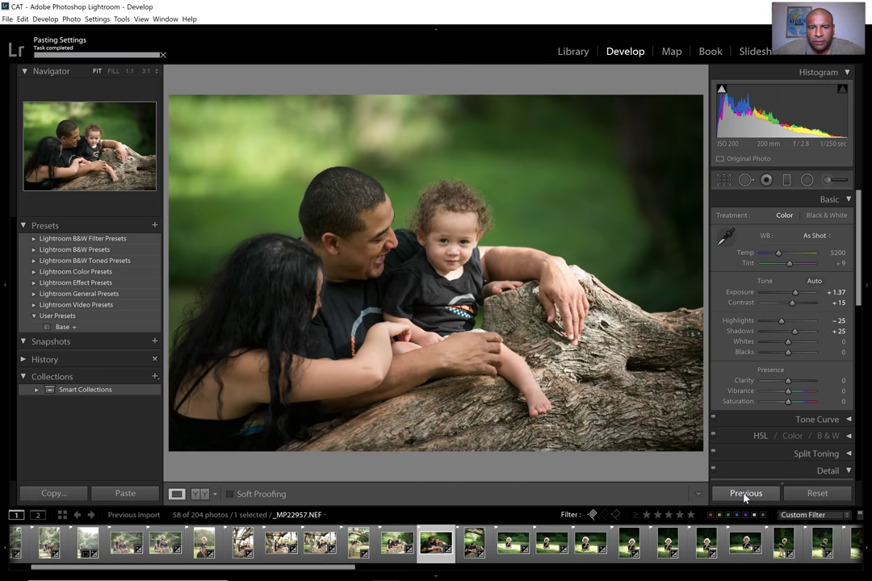
click(613, 472)
click(807, 327)
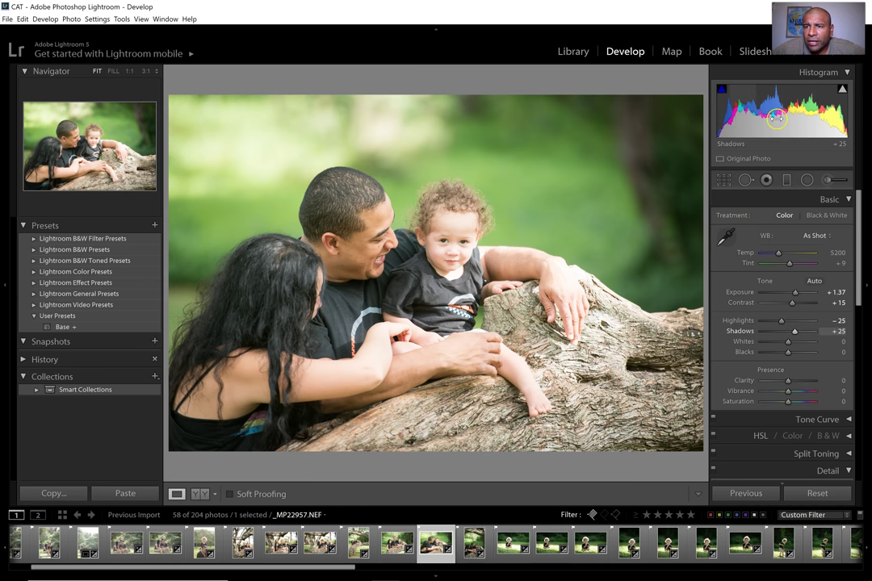
Reduce the exposure of _MP22957.NEF, trying +0.82 and +0.66 before settling on +0.86
click(828, 322)
click(795, 295)
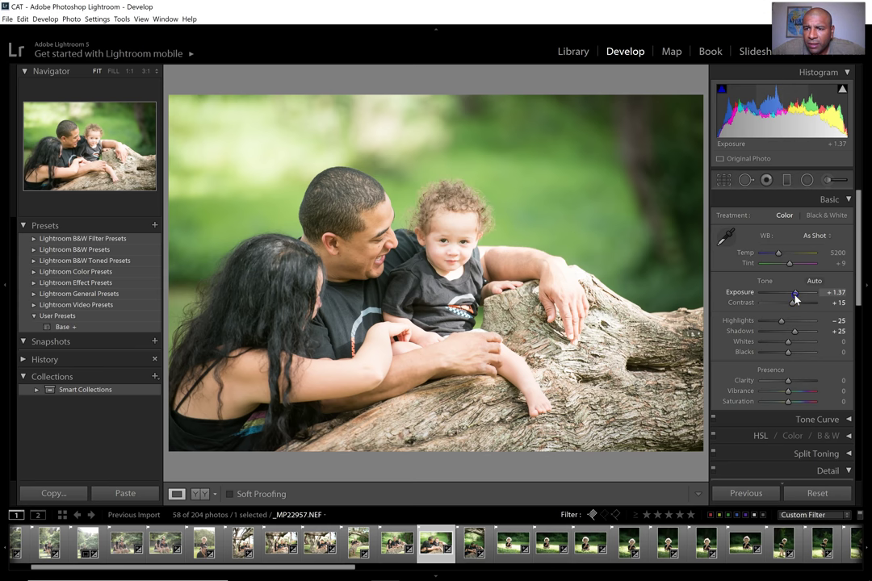
drag(795, 299, 792, 300)
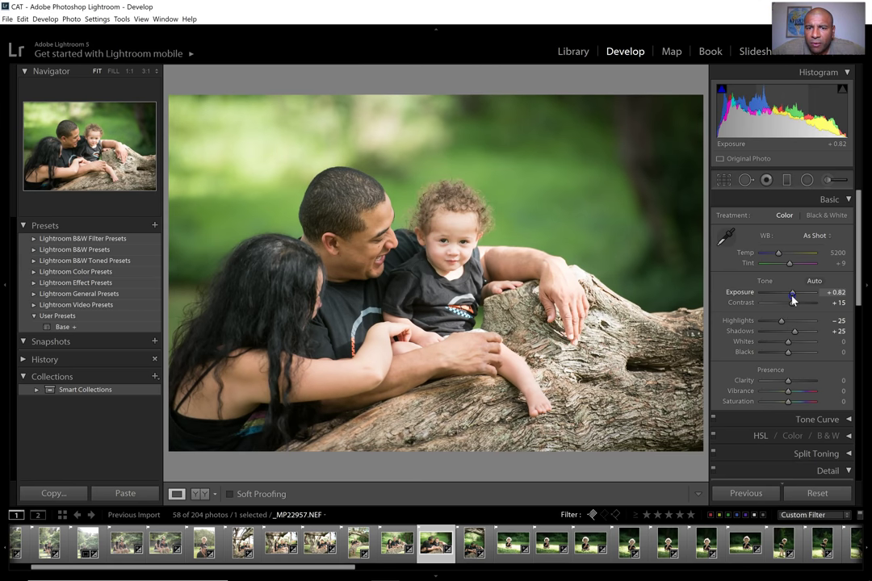
drag(791, 300, 791, 301)
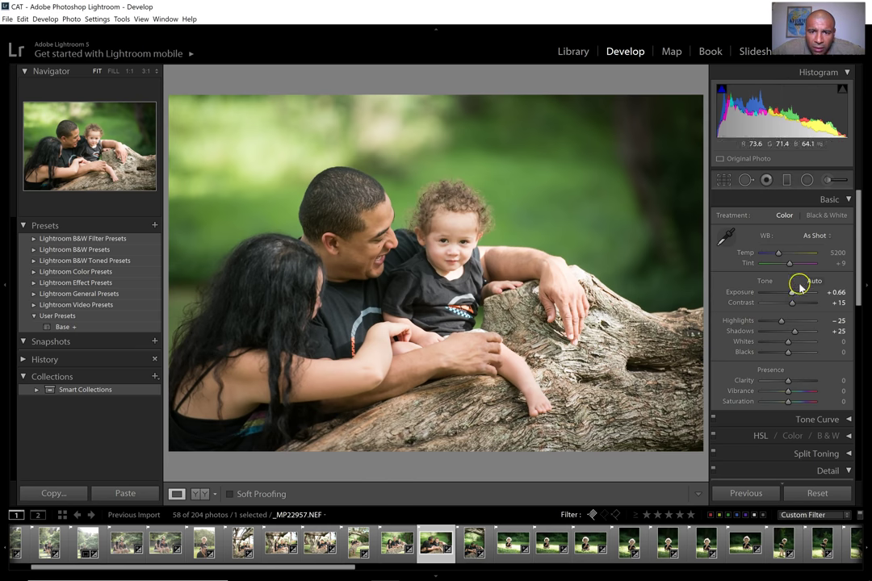
click(835, 293)
text(0.86)
key(Return)
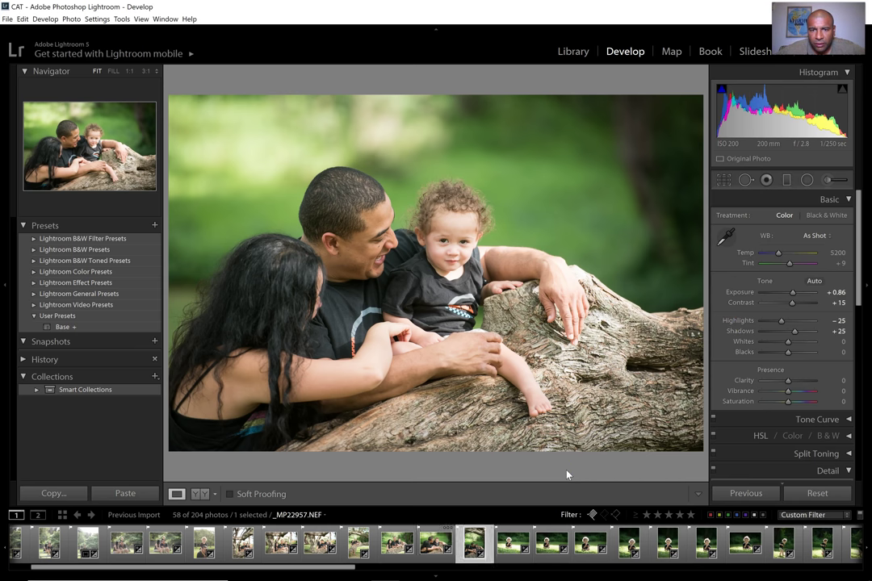
Apply the previous photo's settings to _MP22960.NEF, and return to _MP22957.NEF to set its exposure to +0.76
key(Right)
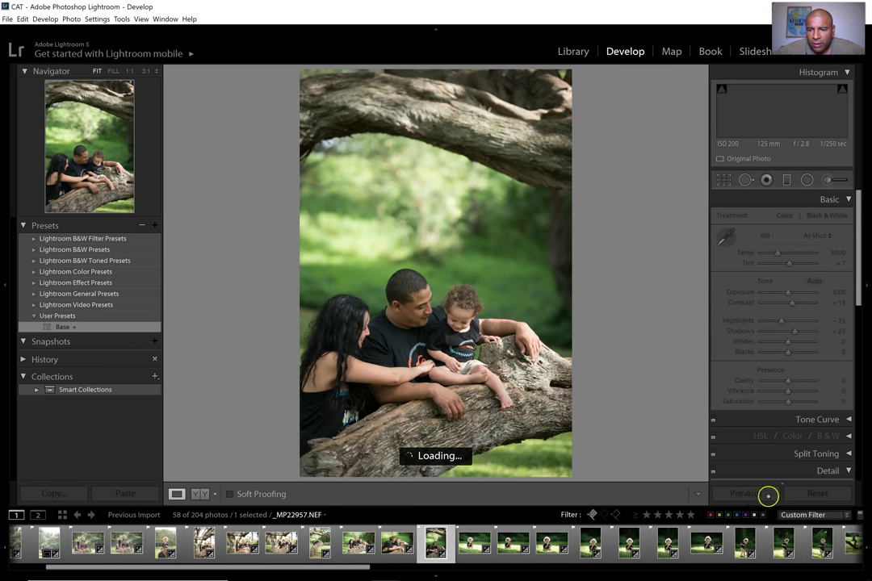
click(745, 496)
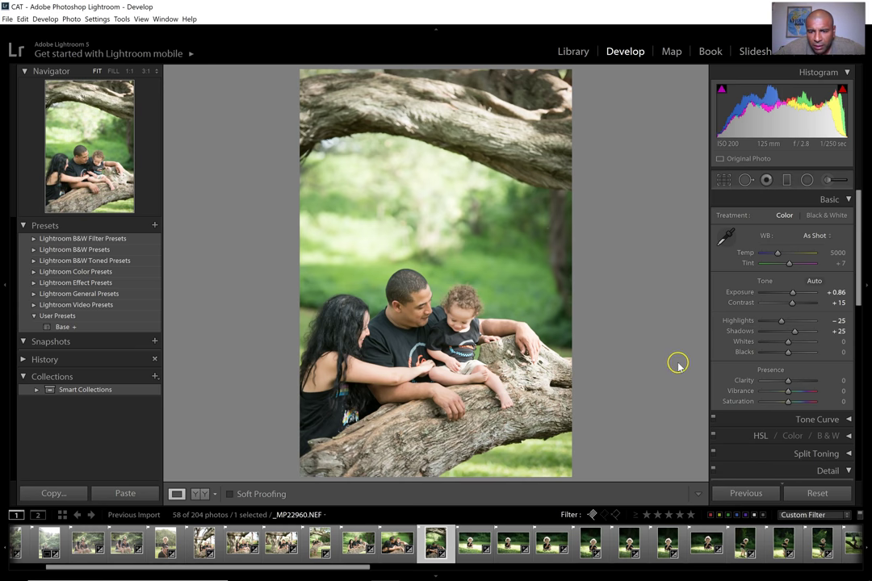
key(Right)
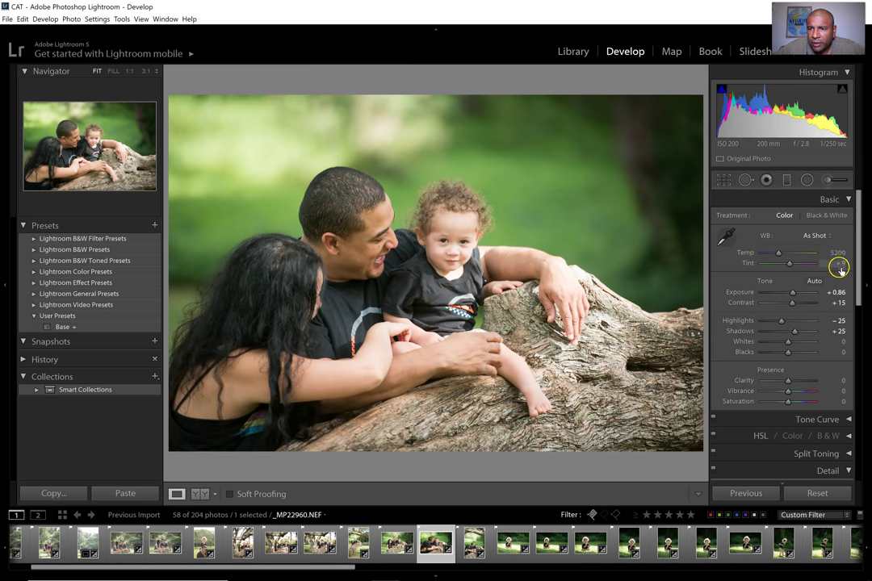
click(839, 292)
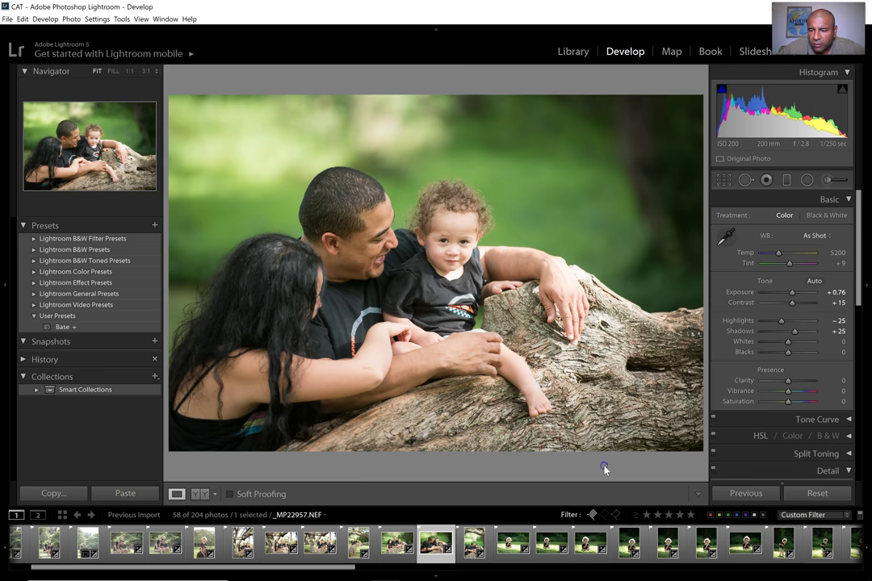
Go back to _MP22960.NEF and set its exposure to +0.76 as well
key(Right)
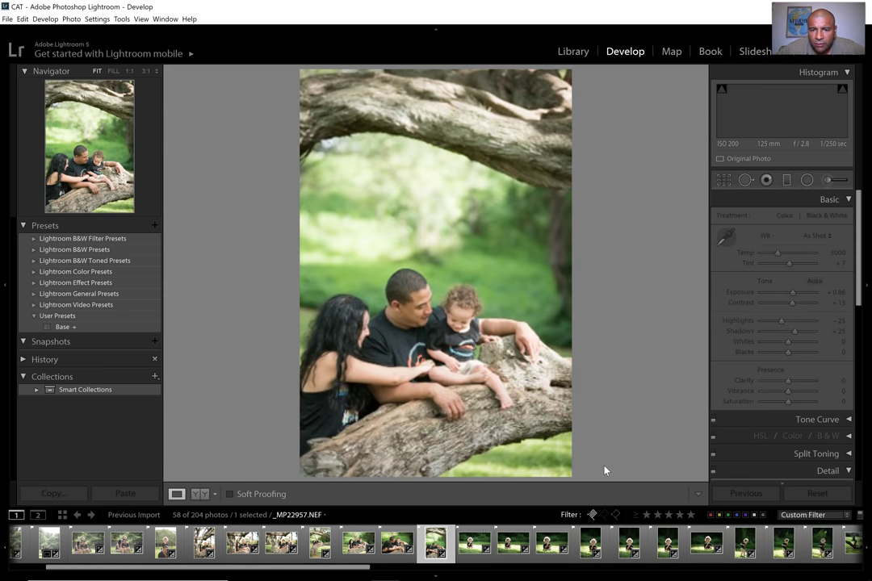
click(840, 291)
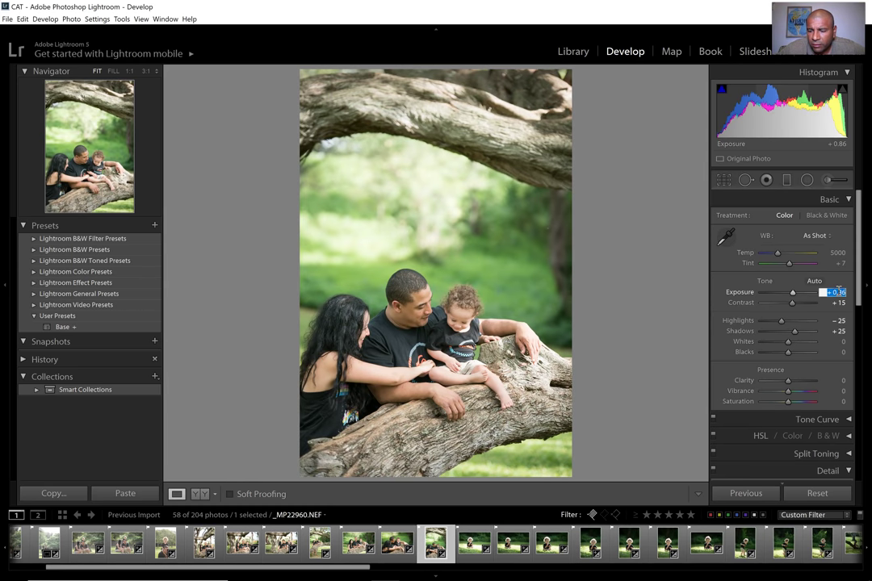
text(0.76)
key(Return)
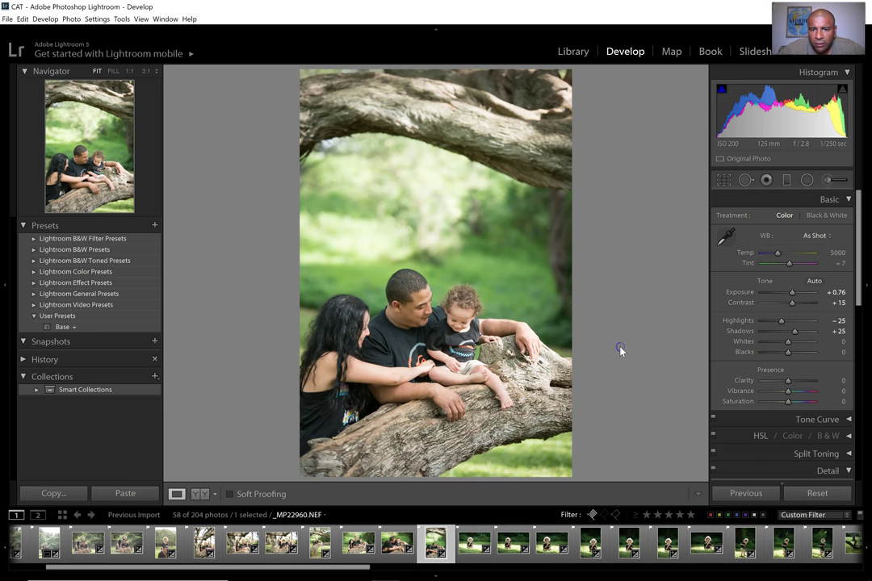
Open _MP22962.NEF and inspect the backlit child's face at full size
key(Right)
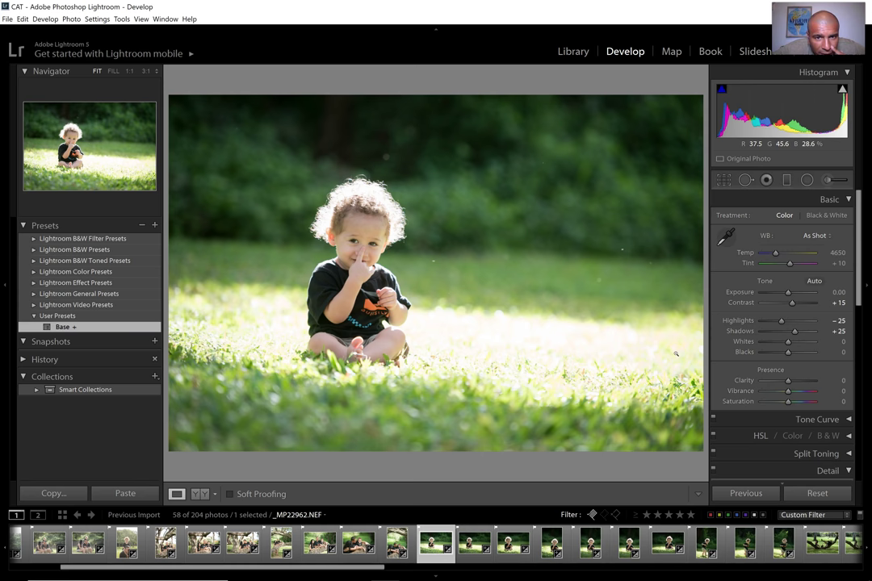
click(361, 243)
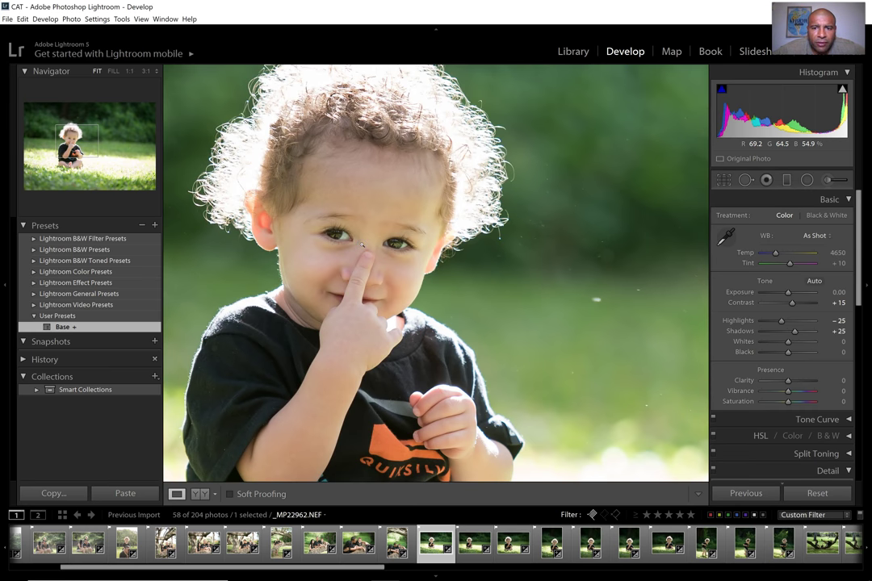
click(496, 280)
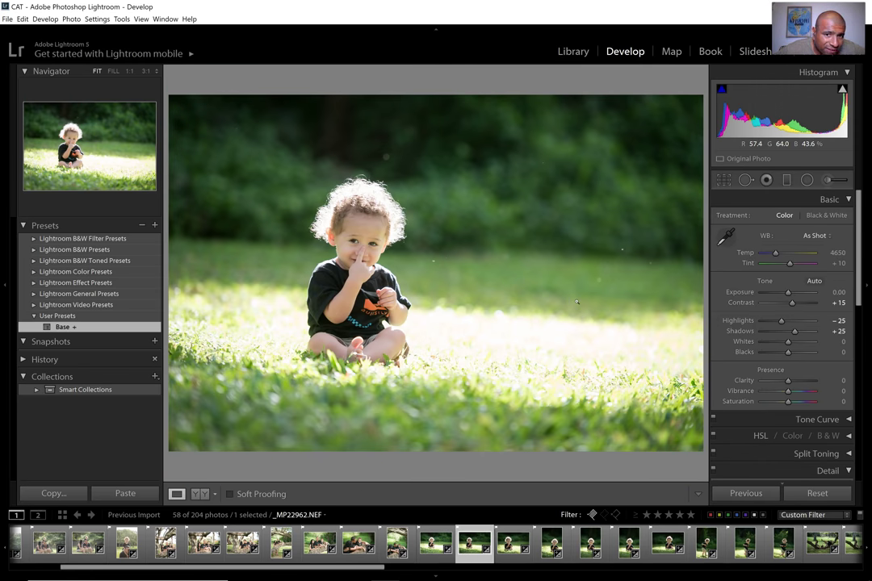
Move on to _MP22966.NEF and adjust its exposure in stages through +0.20, +0.60, +0.70 and +0.80 to +0.90
key(Right)
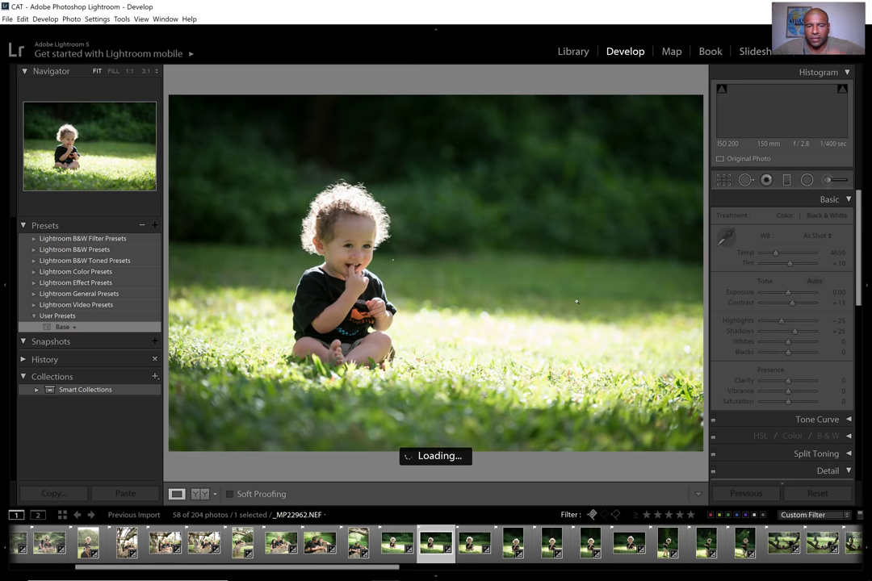
click(837, 291)
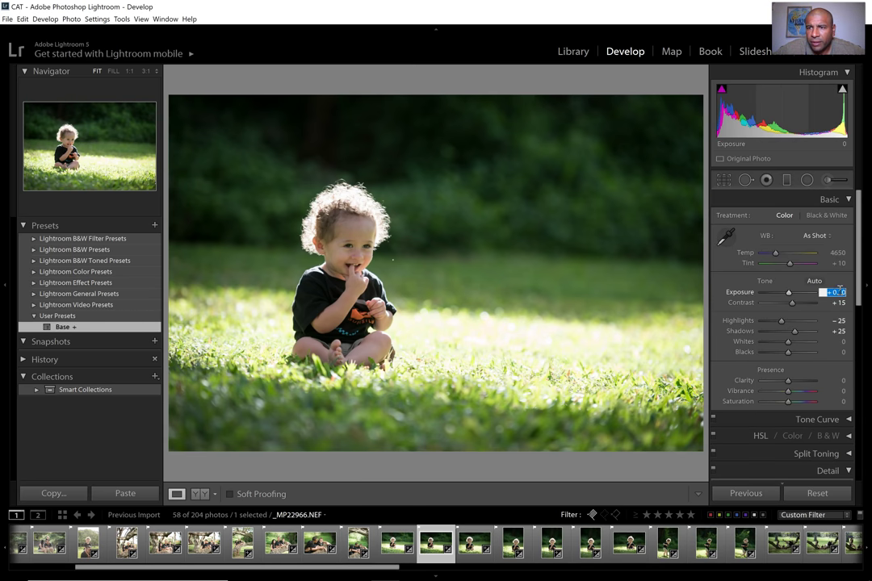
text(0.2)
key(Return)
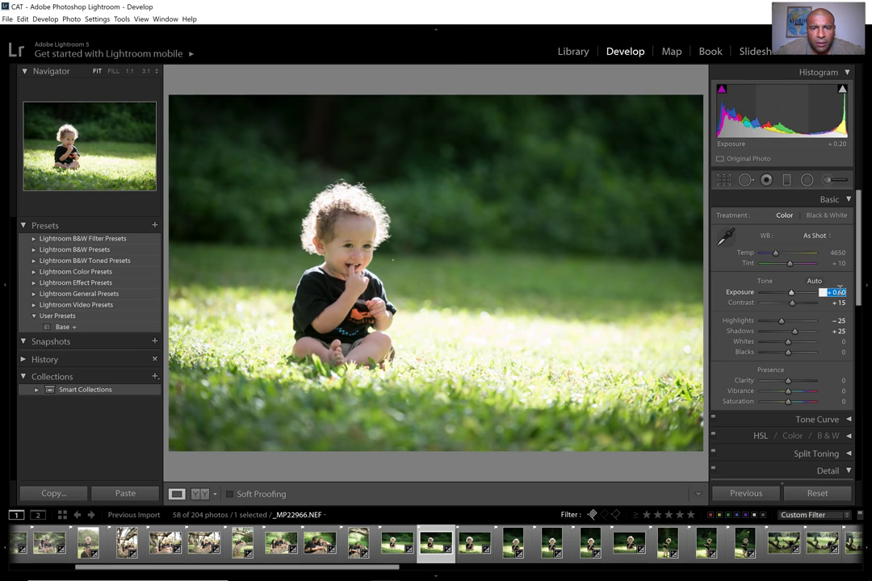
text(0.8)
key(Return)
text(0.7)
key(Return)
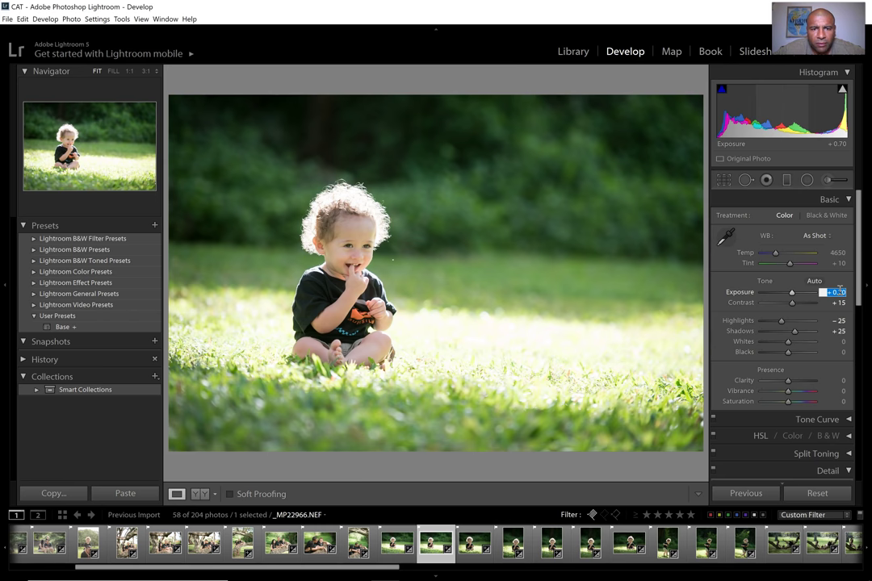
text(0.8)
key(Return)
text(0.2)
key(Return)
text(0.9)
key(Return)
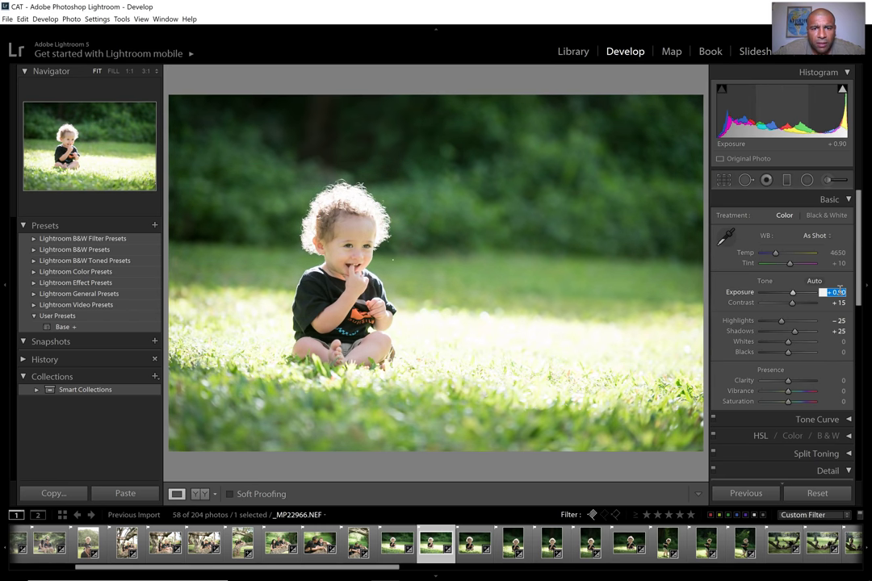
text(0.8)
key(Return)
text(0.9)
key(Return)
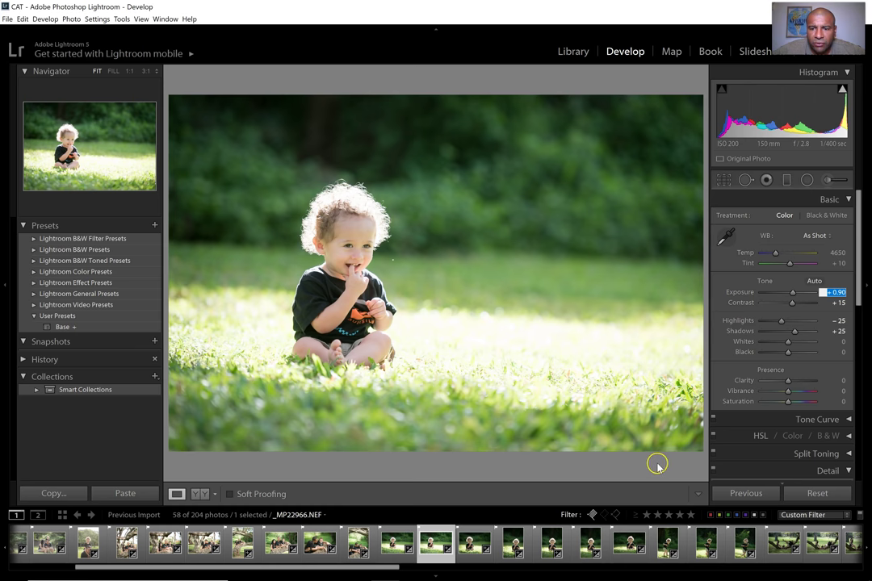
Apply the previous photo's develop settings to _MP22969.NEF
key(Right)
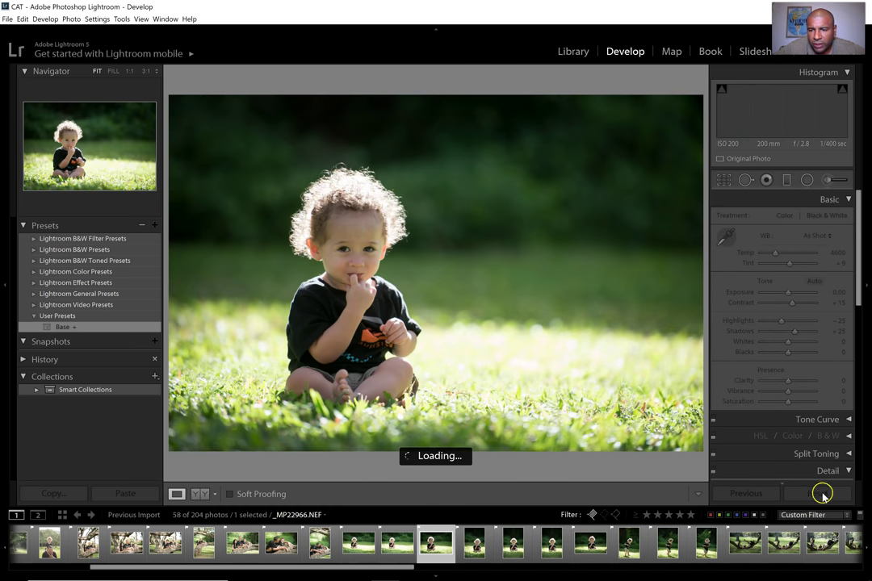
click(767, 499)
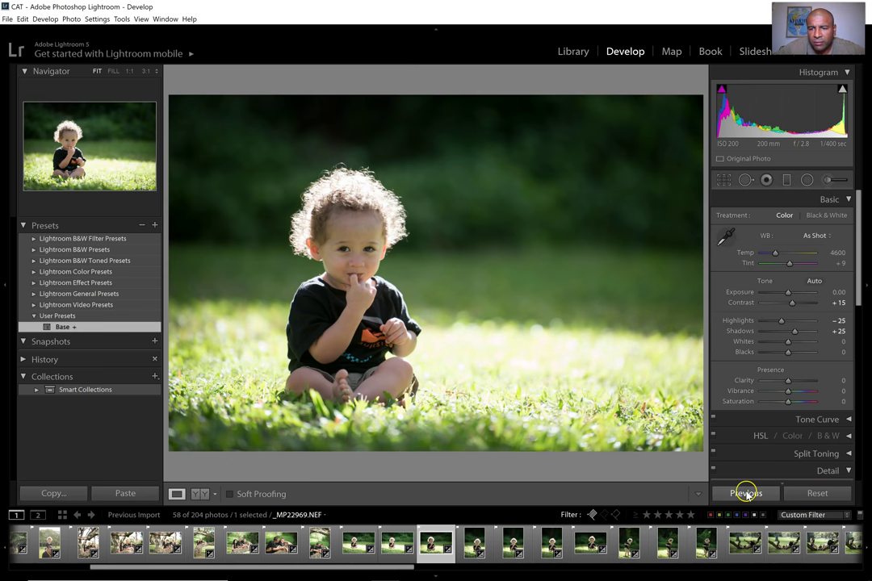
click(747, 494)
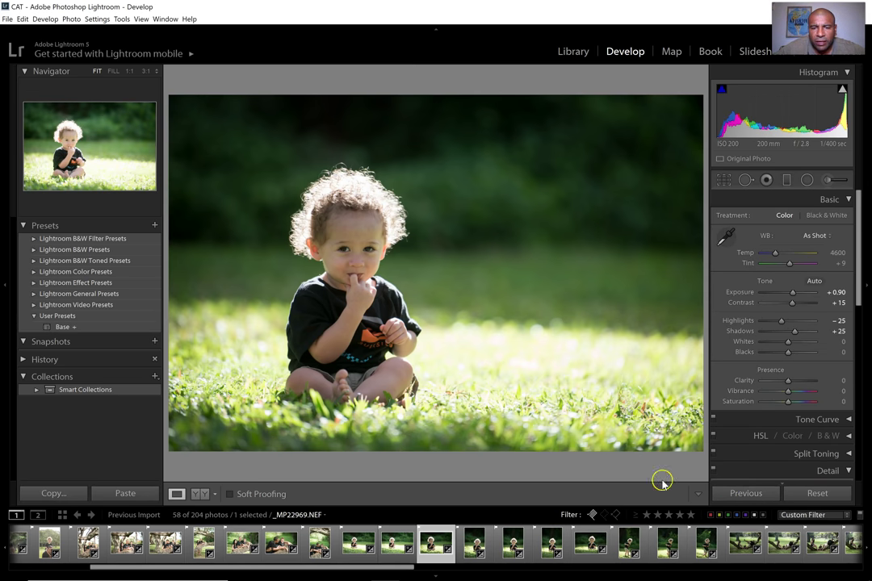
click(745, 494)
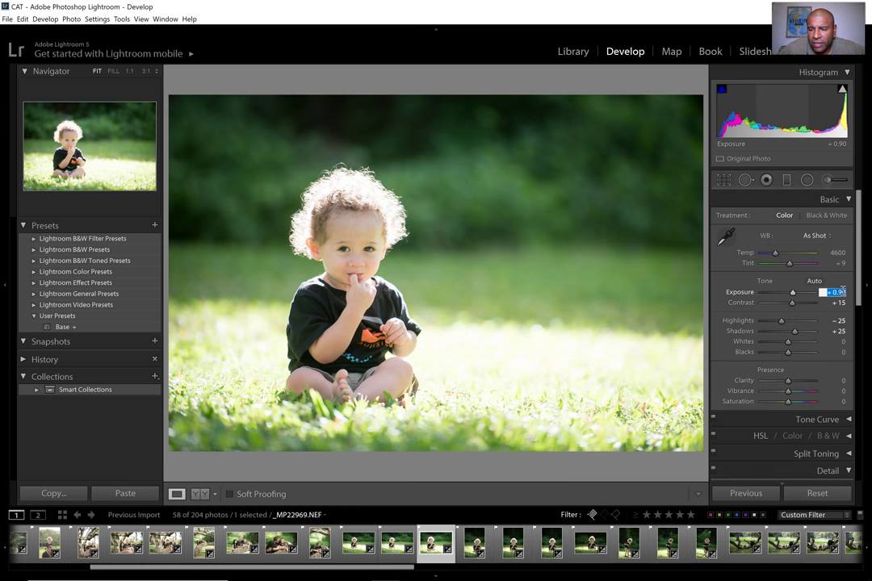
Lower the exposure of _MP22969.NEF, trying +0.60 and settling on +0.70
text(0.6)
key(Return)
text(0.7)
key(Return)
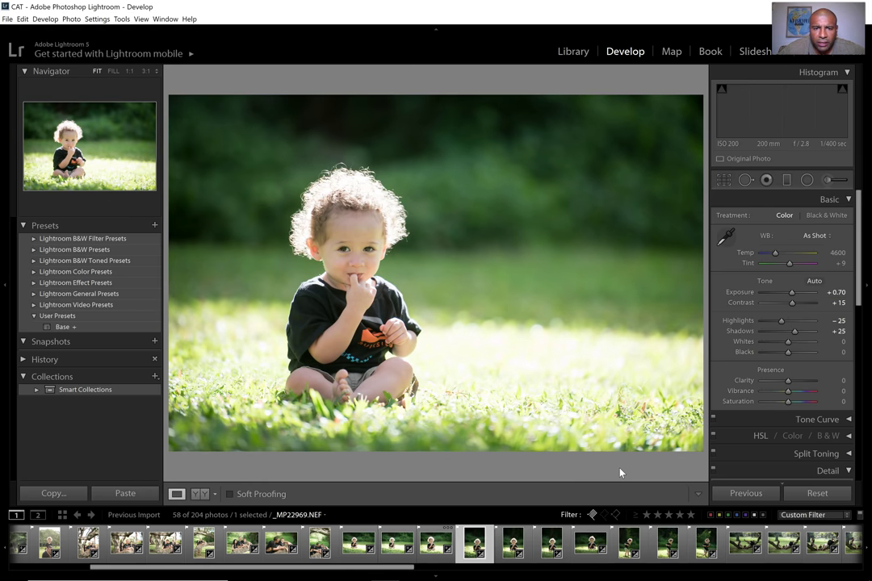
Move on to the vertical child portrait _MP22972.NEF and raise its exposure to +0.40
key(Right)
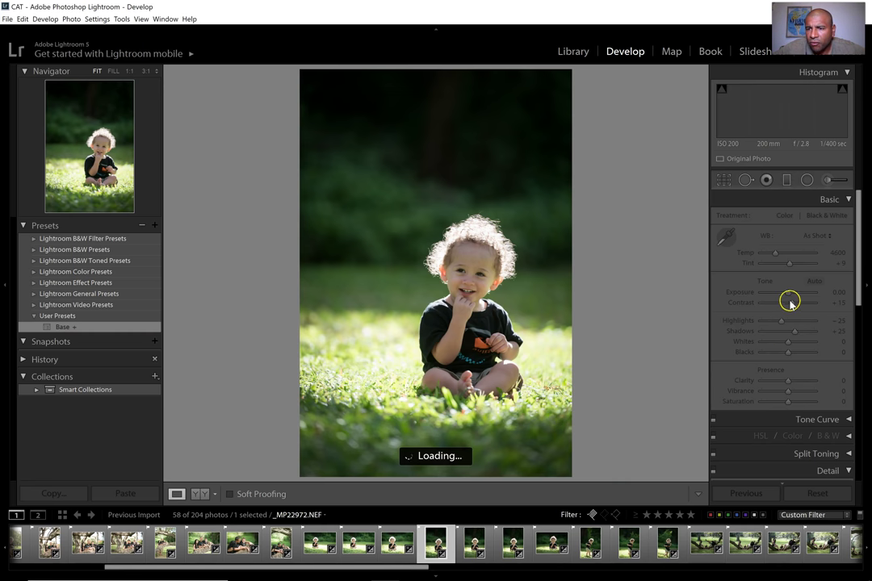
click(839, 293)
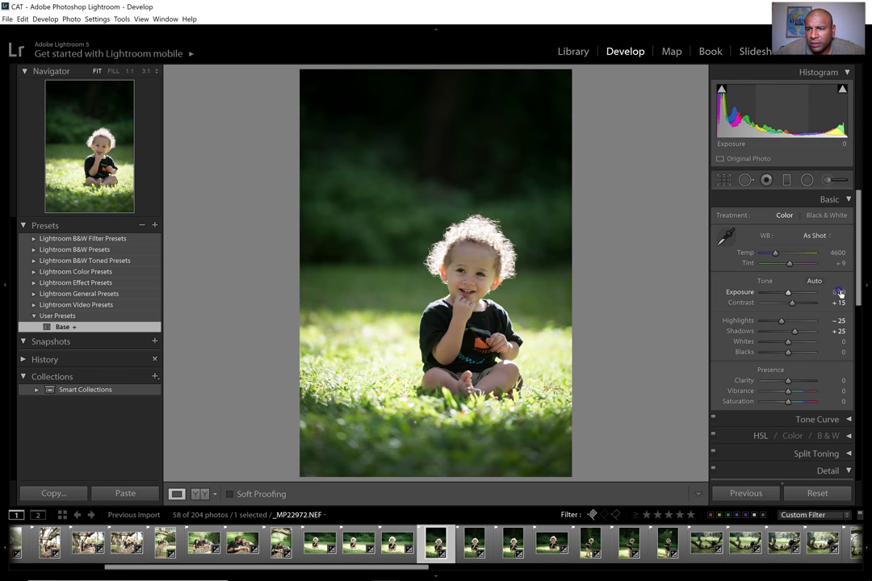
text(0.4)
key(Return)
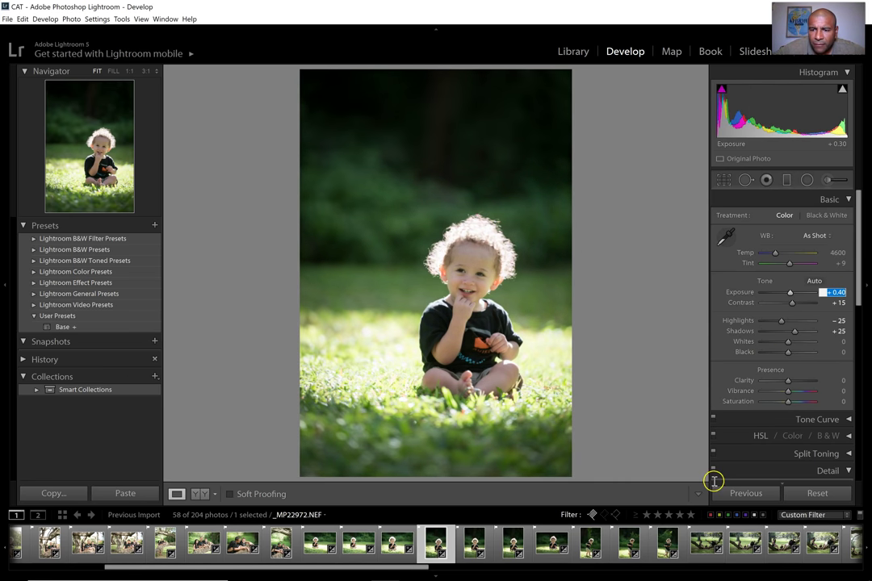
Apply the previous photo's develop settings to _MP22972.NEF, and adjust its exposure through +0.50 to +0.60
click(732, 498)
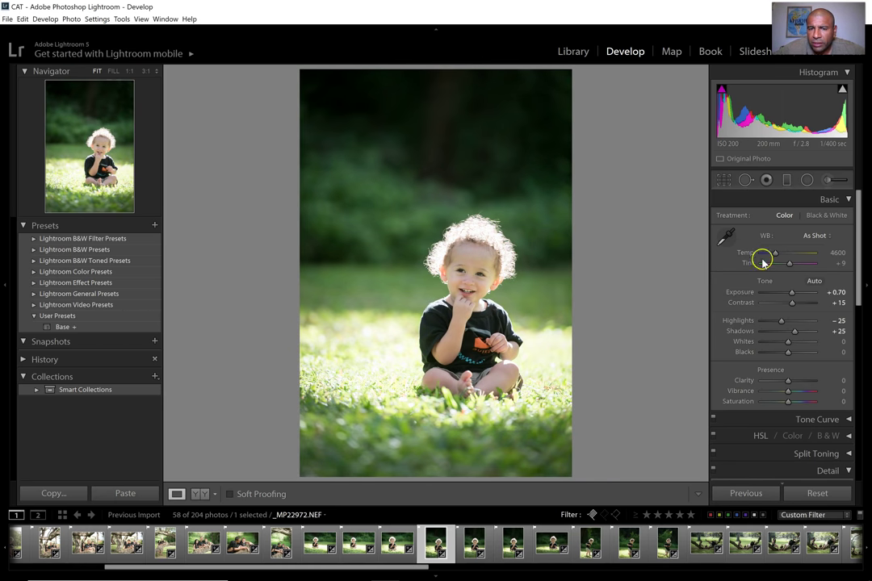
click(842, 292)
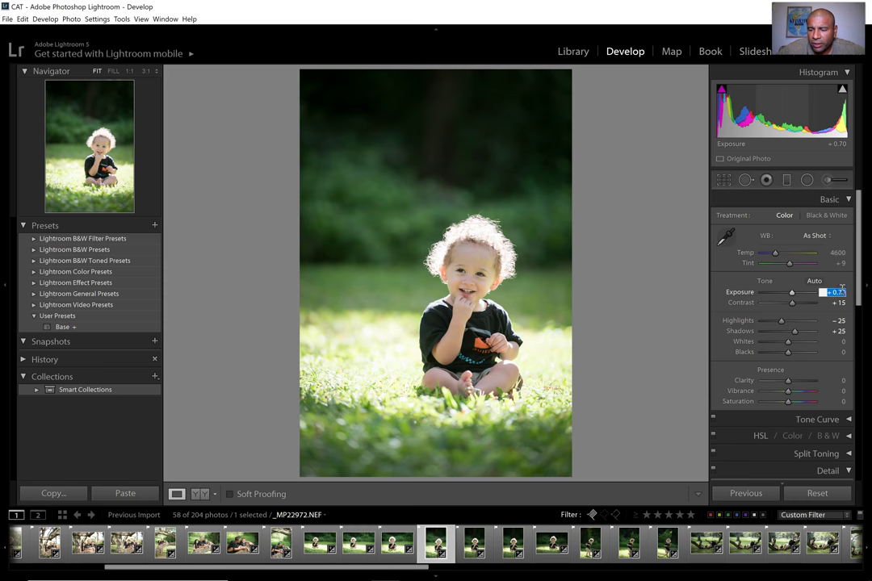
text(0.5)
key(Return)
text(0.6)
key(Return)
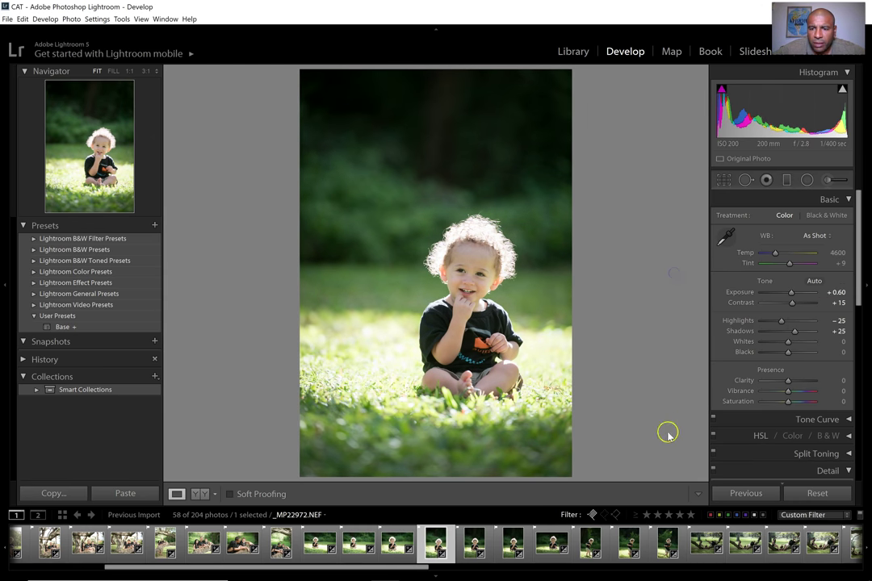
Move on to _MP22977.NEF, apply the previous photo's develop settings and check the child's face at 1:1
key(Right)
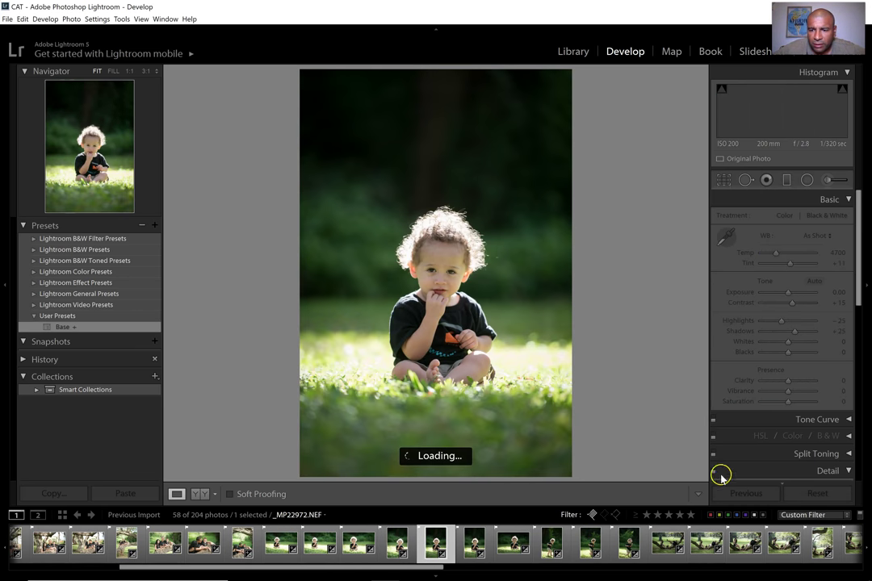
click(736, 499)
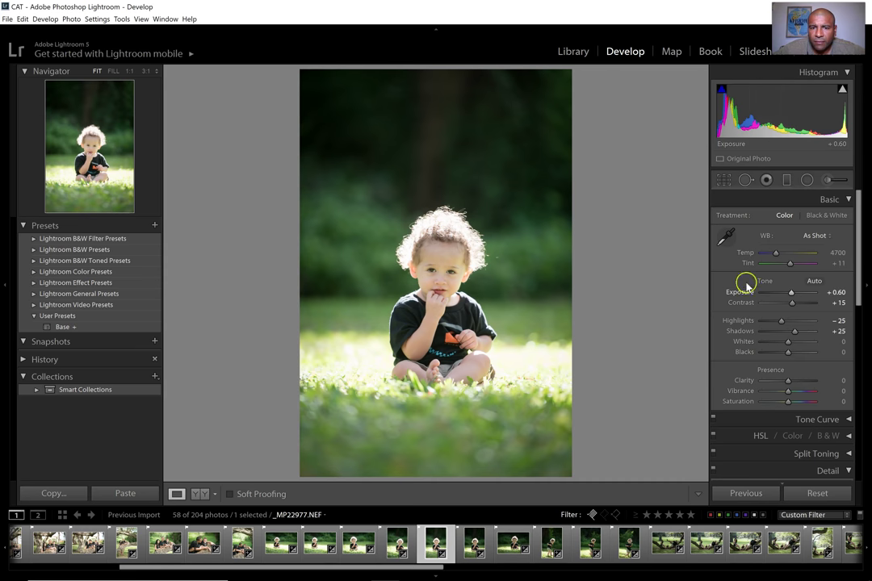
click(441, 269)
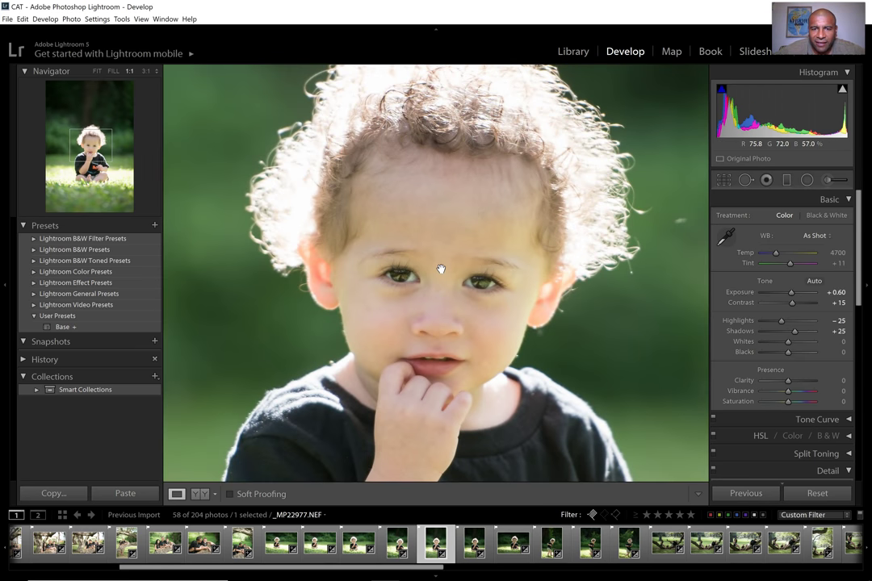
click(517, 299)
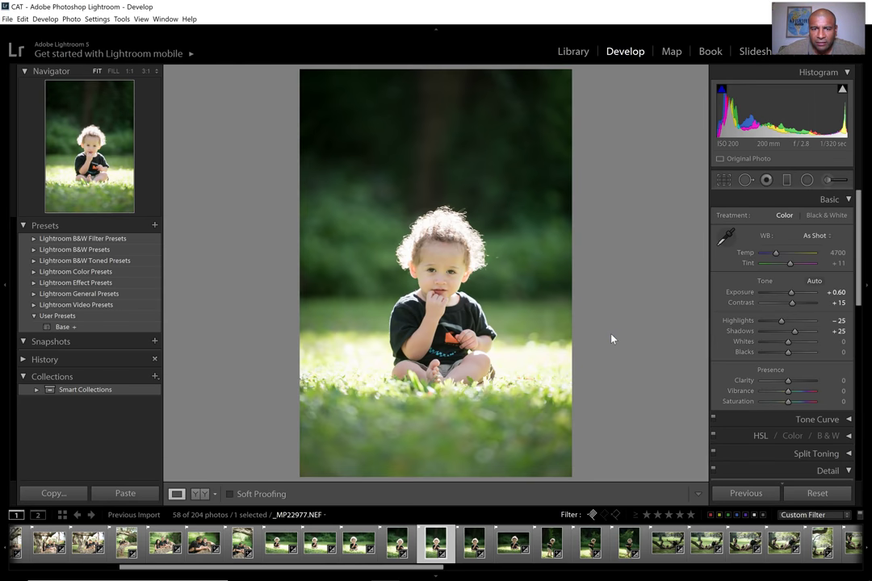
Give _MP22979.NEF the previous photo's develop settings and set its exposure to +0.50
key(Right)
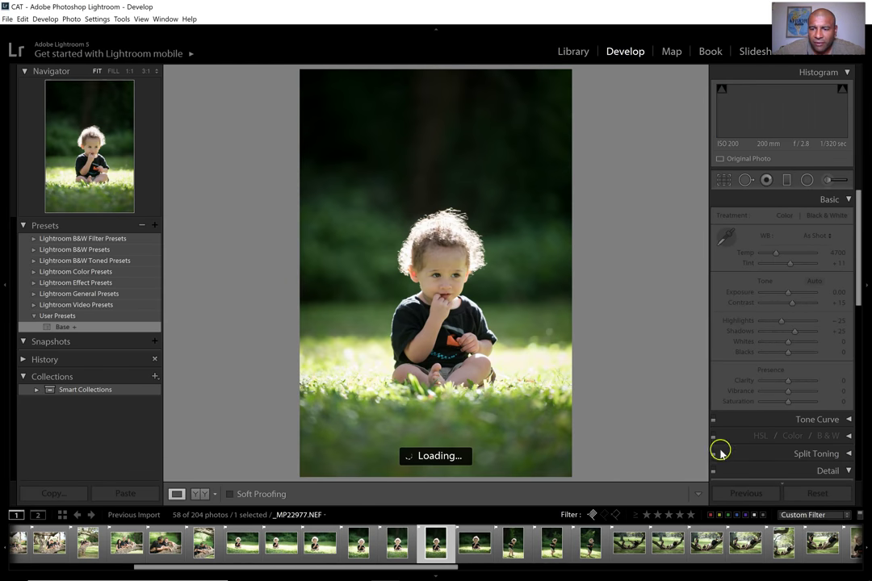
click(746, 494)
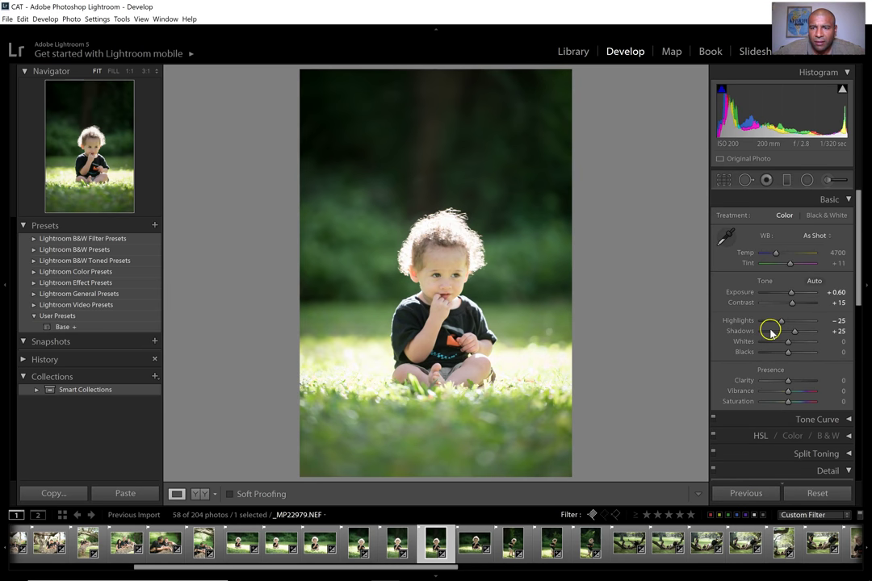
click(839, 291)
text(0.5)
key(Return)
Synchronize the develop settings of _MP22979.NEF to the four photos following it, through _MP22992.NEF, keeping the checked sync options
key(Right)
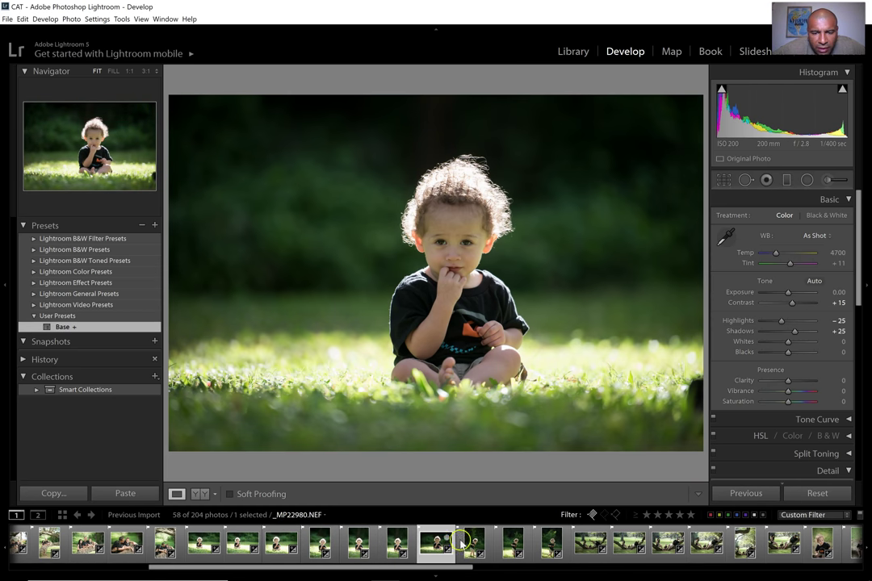
click(384, 548)
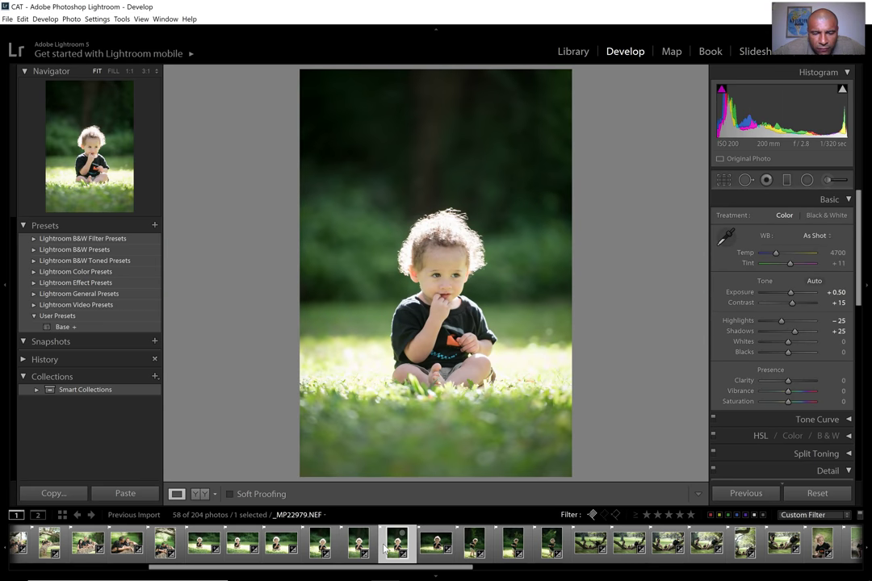
shift+click(555, 551)
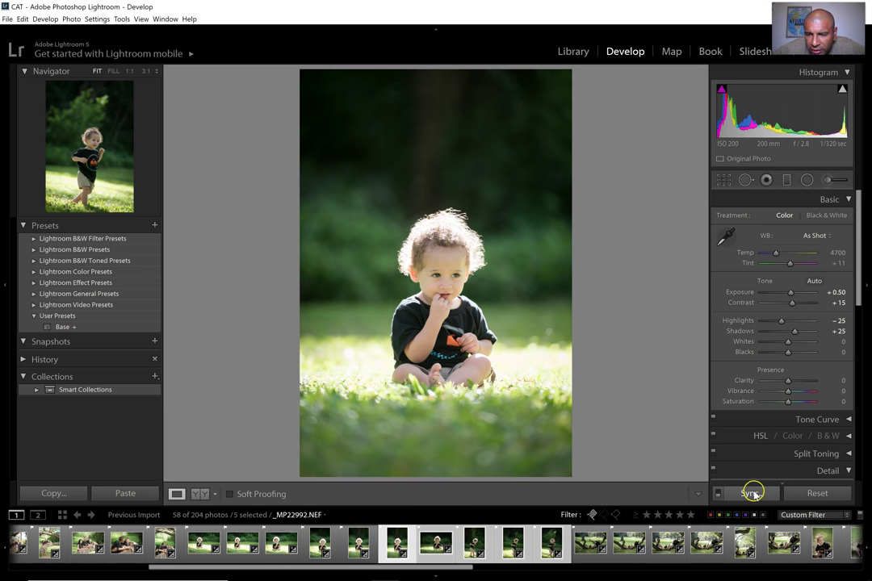
click(751, 493)
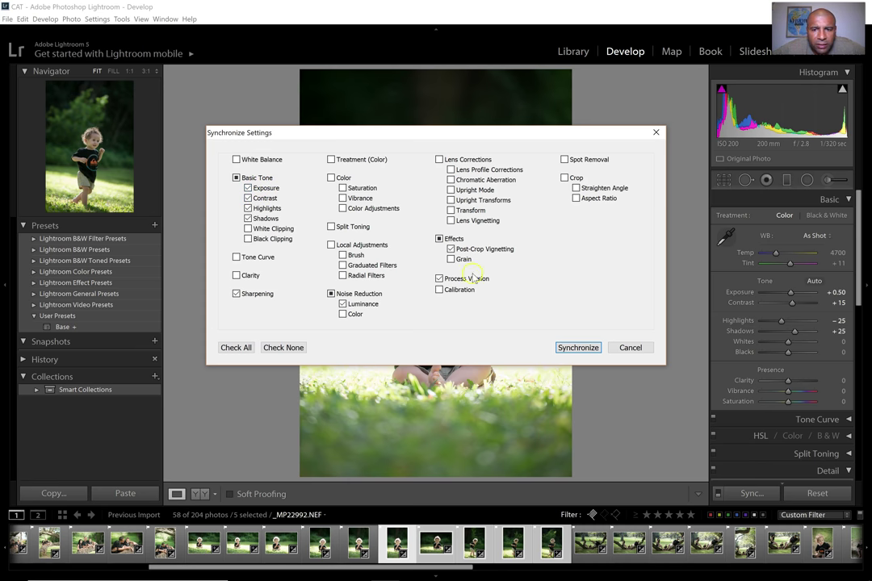
click(577, 347)
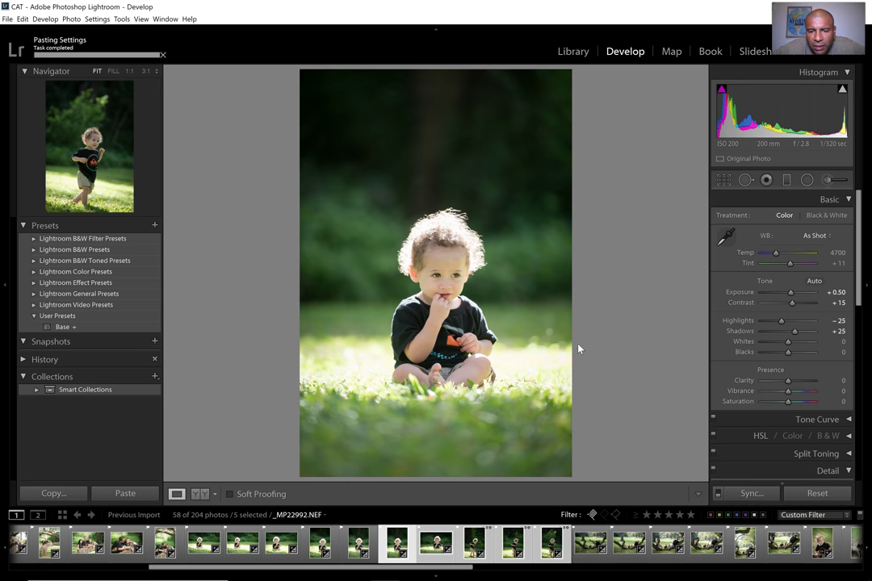
Go to the horizontal child portrait _MP22980.NEF and raise its exposure through +0.60 to +0.70
click(360, 549)
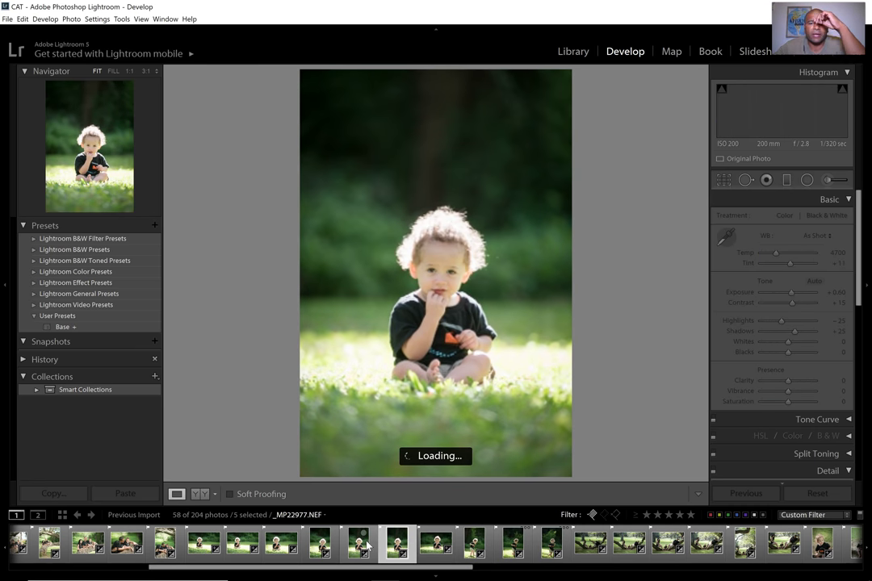
key(Right)
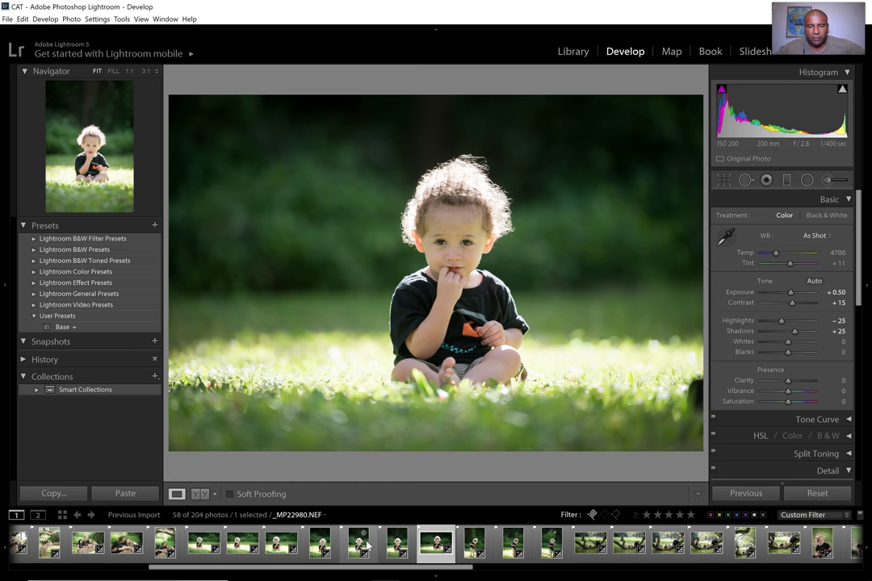
click(840, 292)
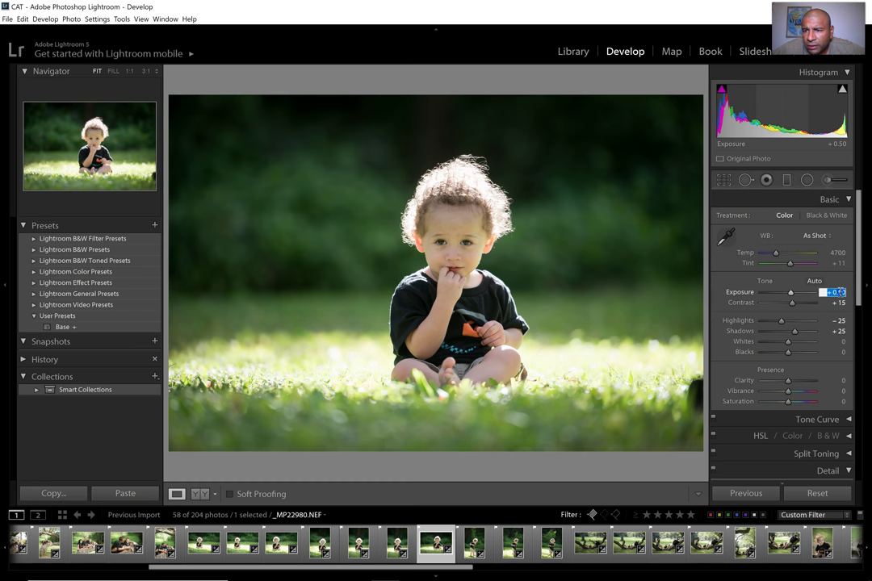
text(0.6)
key(Return)
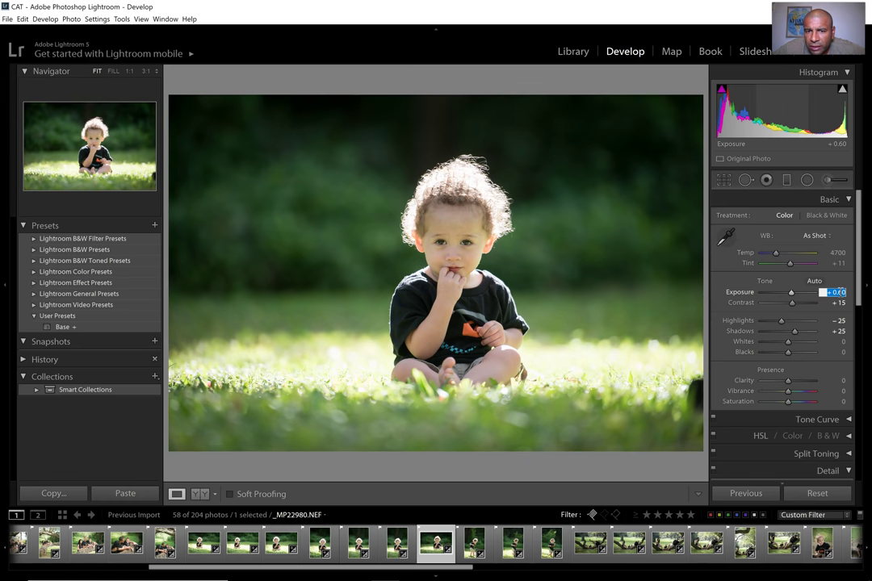
text(0.7)
key(Return)
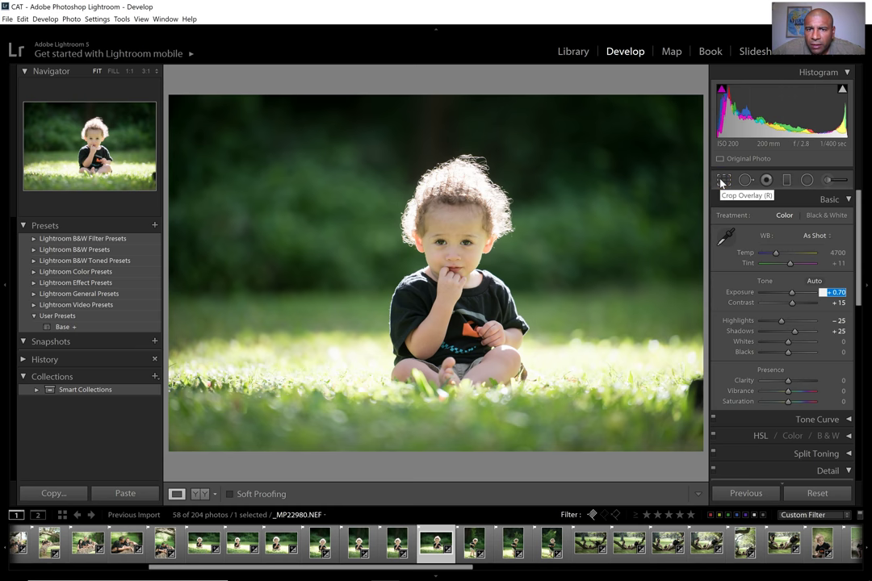
text(0)
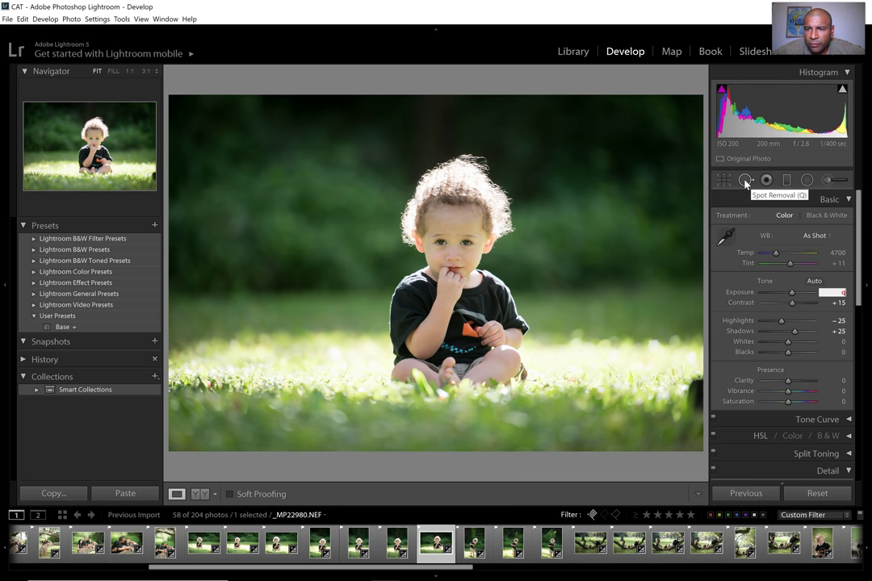
text(qqq)
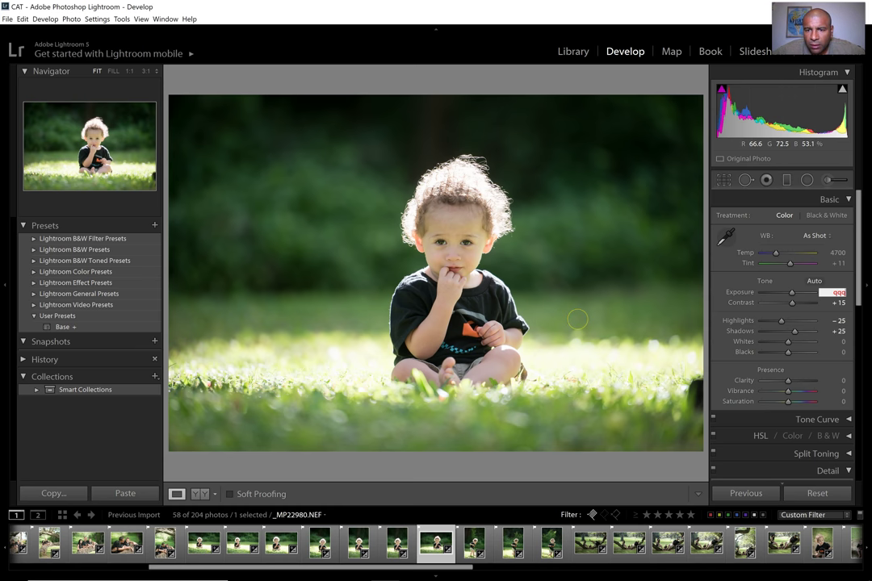
click(744, 181)
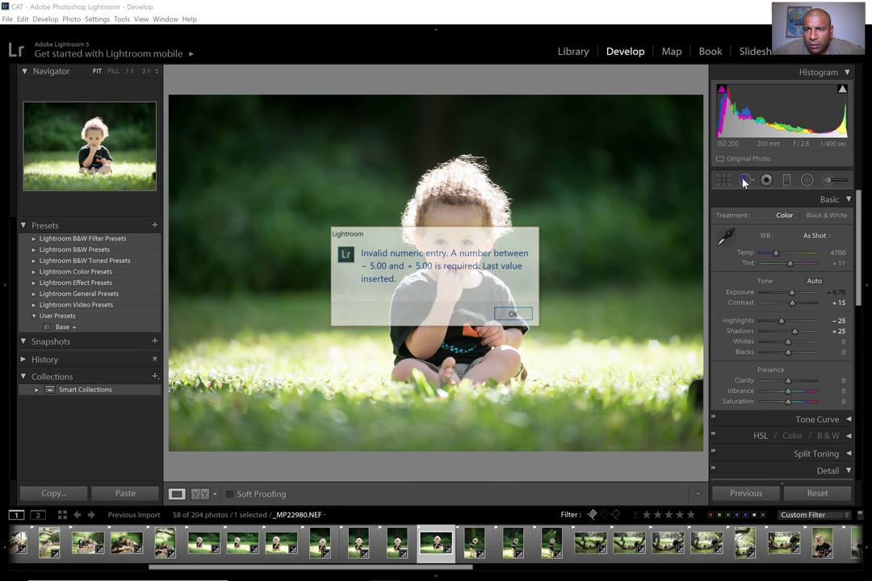
click(516, 315)
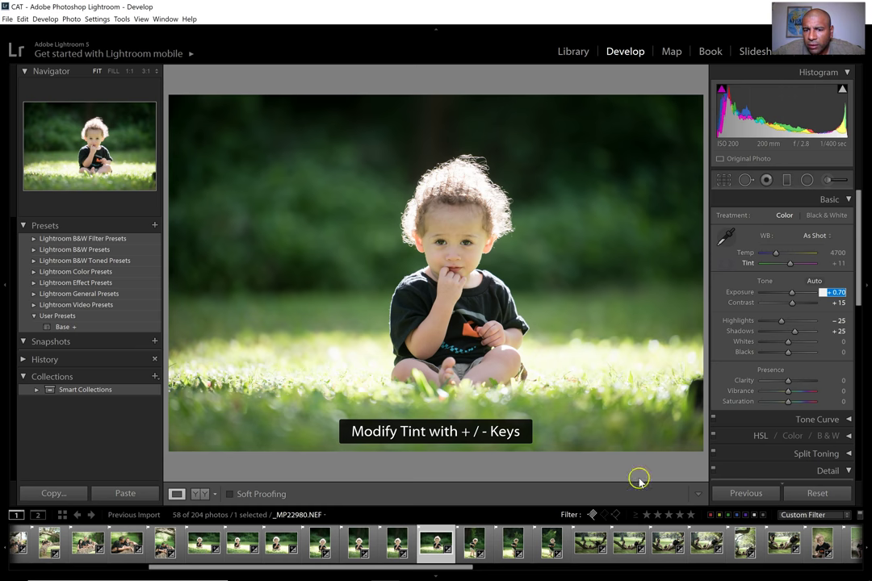
click(602, 472)
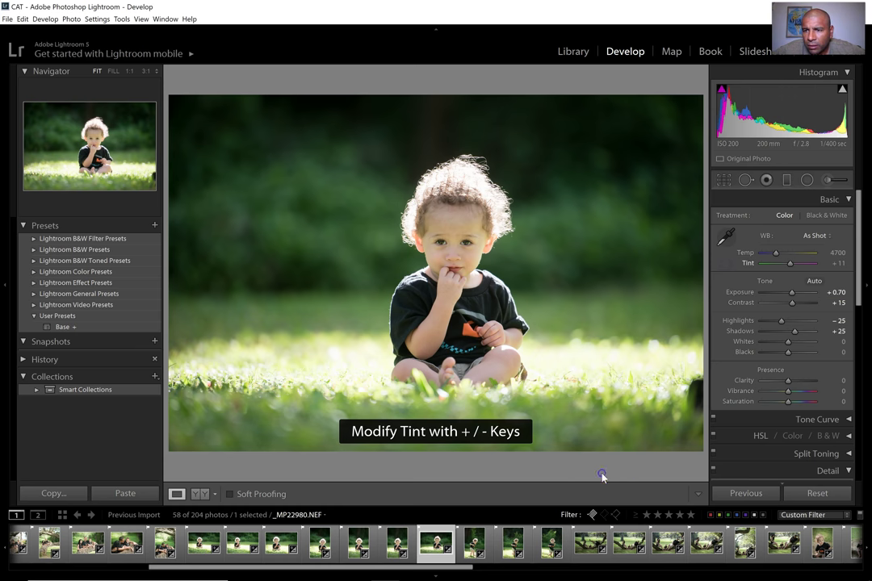
Clone out the dark object at the photo's right edge with a size 82 spot, moving its source to the grass below
click(744, 181)
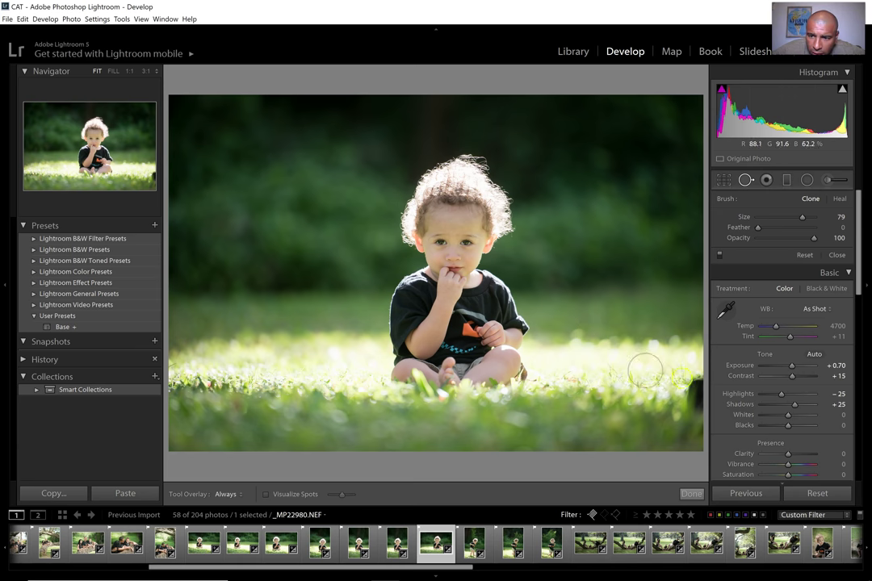
scroll(706, 393, up, 1)
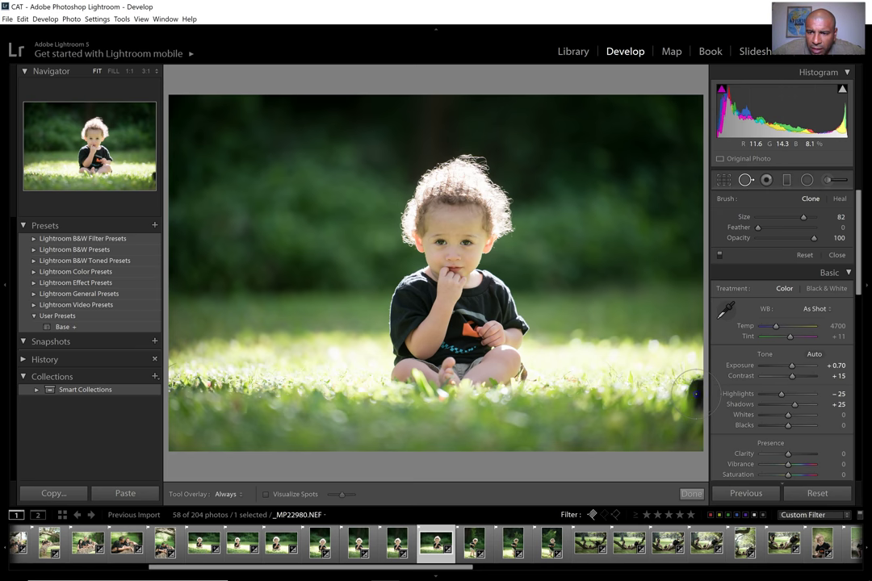
click(696, 394)
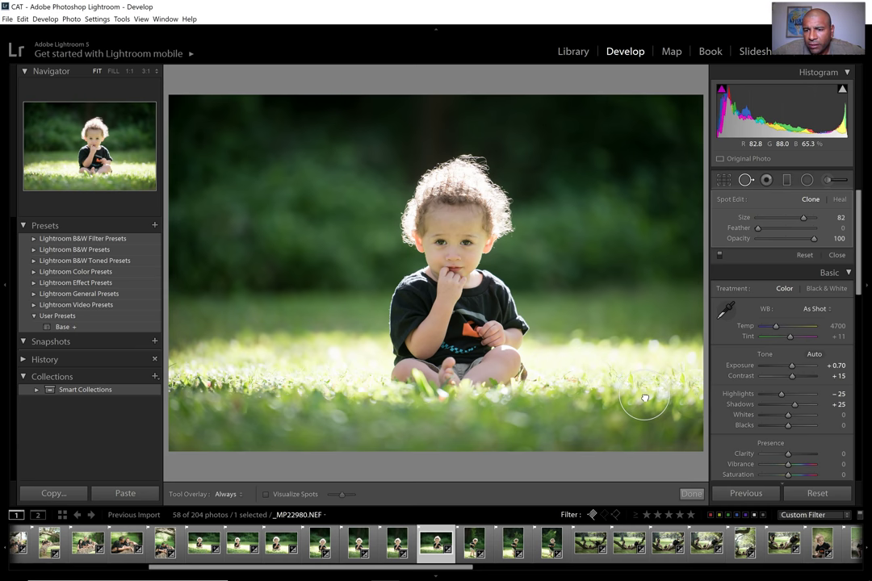
drag(644, 398, 673, 430)
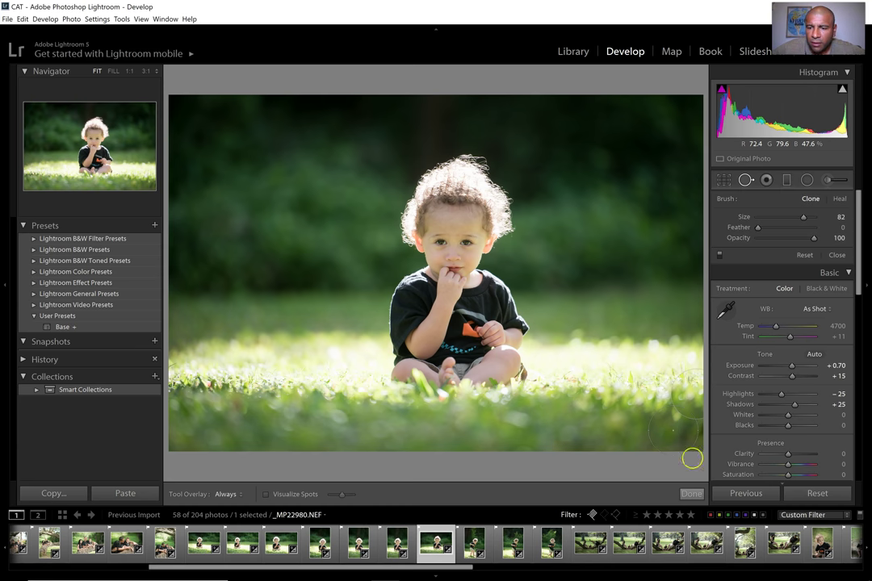
click(691, 493)
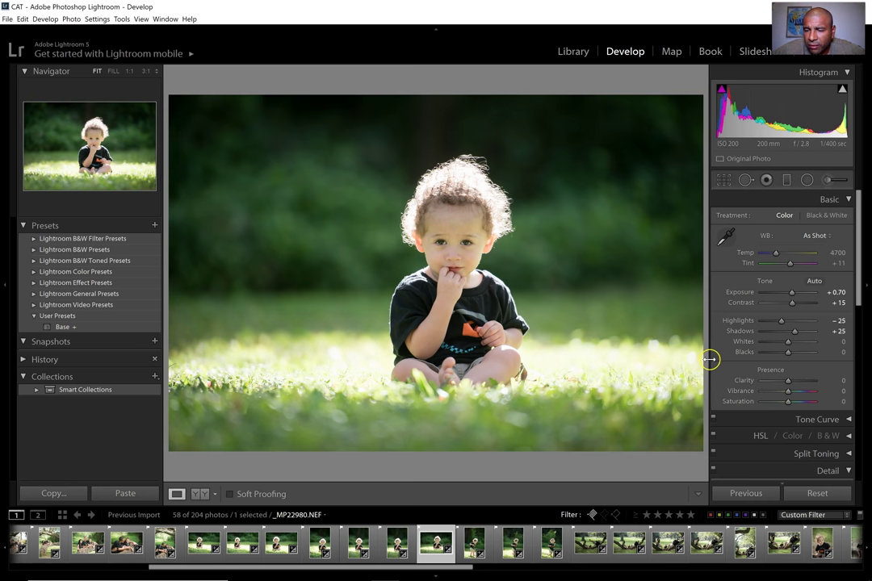
Reselect the clone spot at the photo's right edge and switch it to Heal mode
click(681, 398)
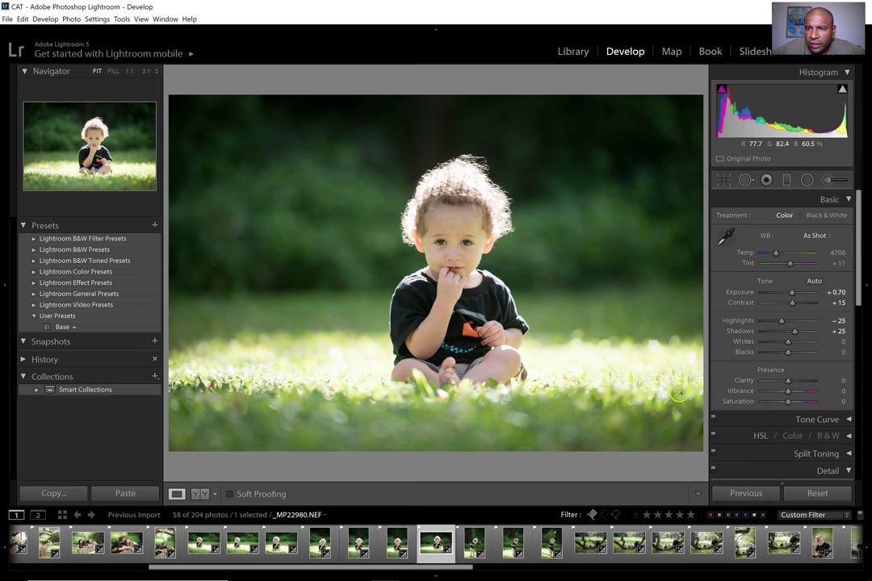
click(745, 179)
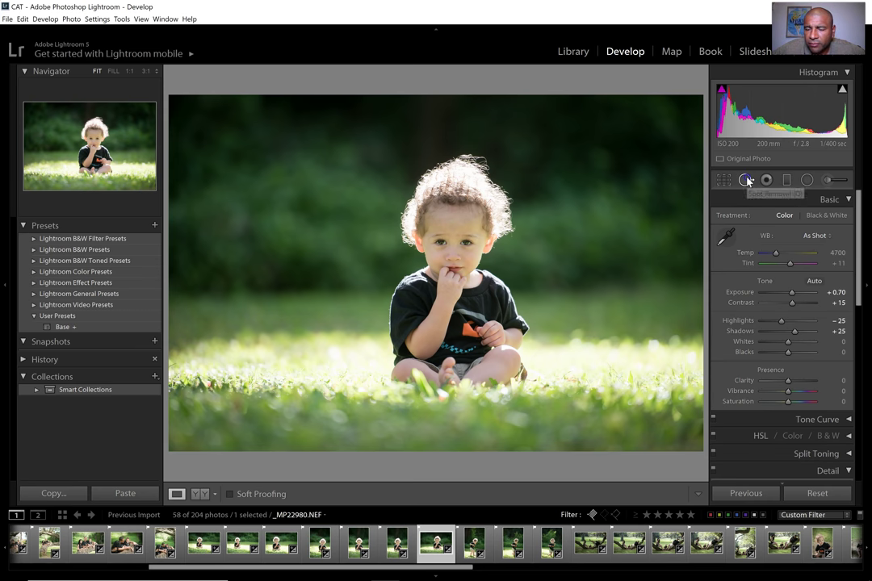
click(688, 395)
click(839, 200)
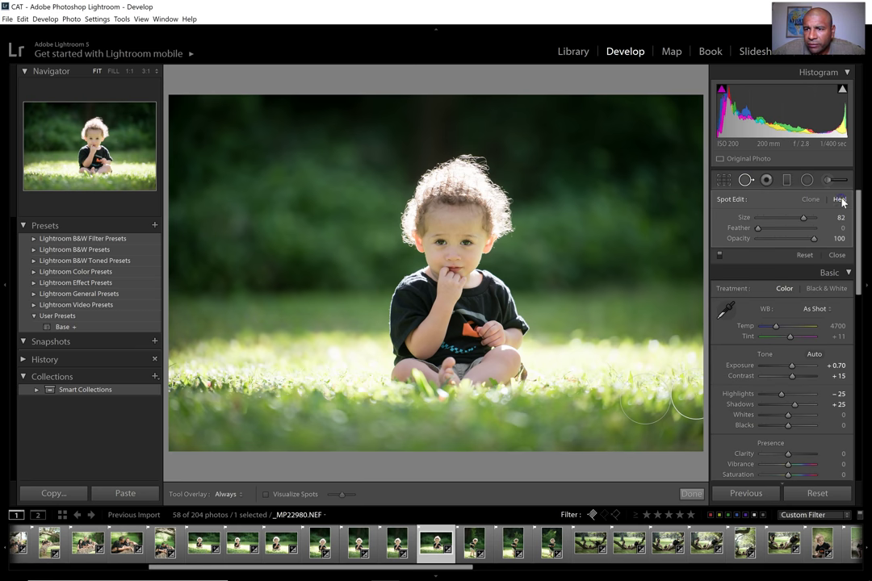
click(690, 496)
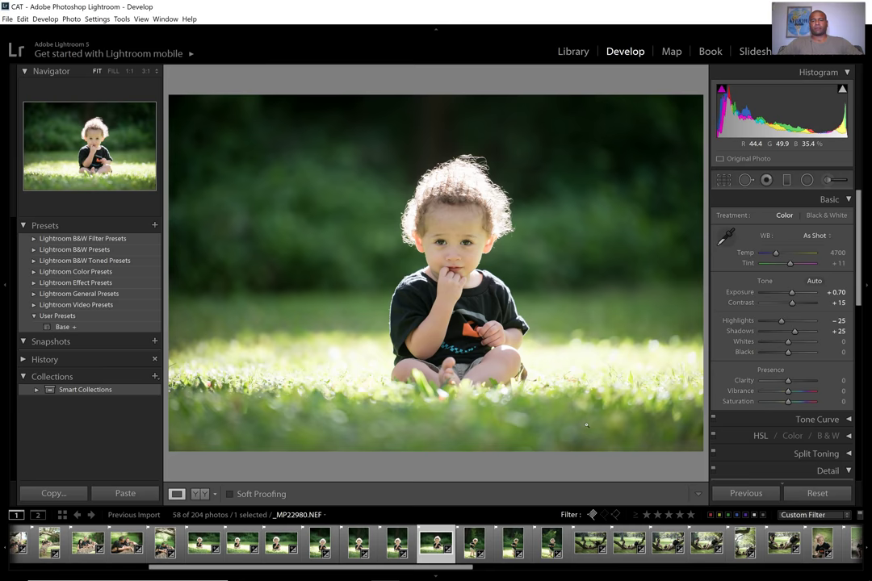
Go to the vertical photo of the walking child, _MP22982.NEF, and raise its exposure to +0.70
key(Right)
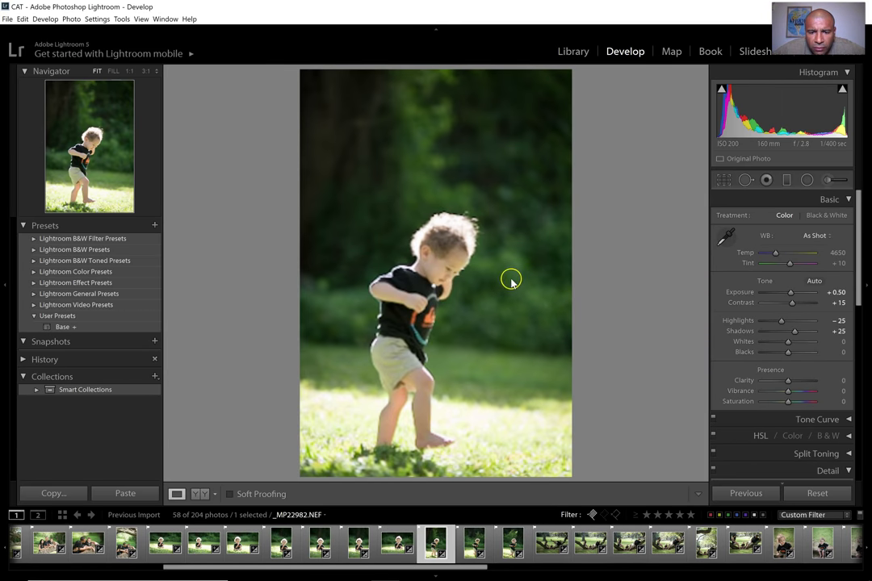
click(839, 293)
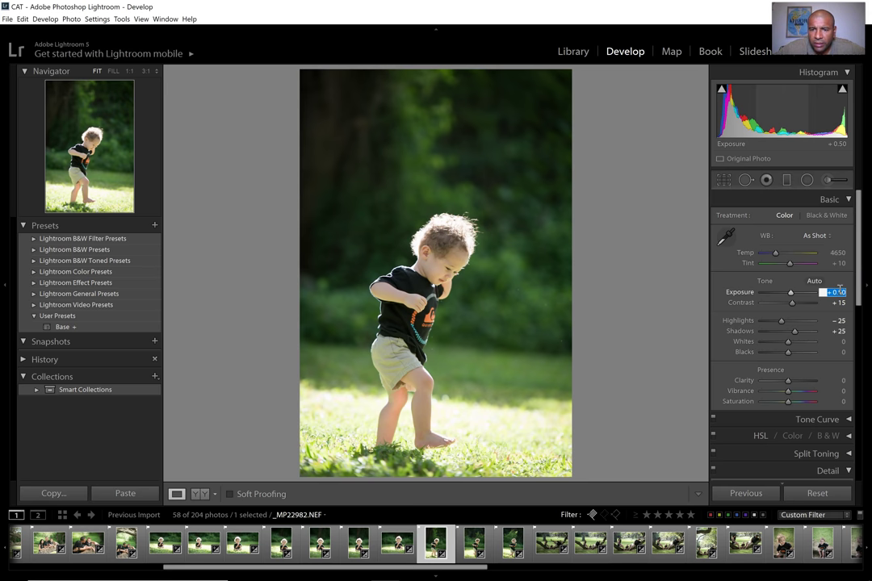
key(Up)
key(Up)
key(Down)
key(Up)
key(Up)
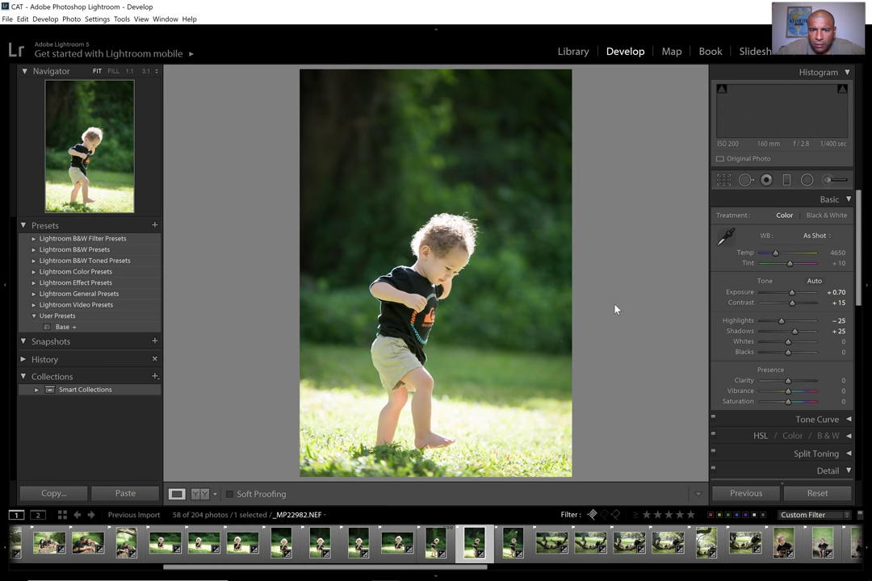
Apply the previous photo's develop settings to the two following walking-child photos, _MP22988.NEF and _MP22992.NEF
key(Right)
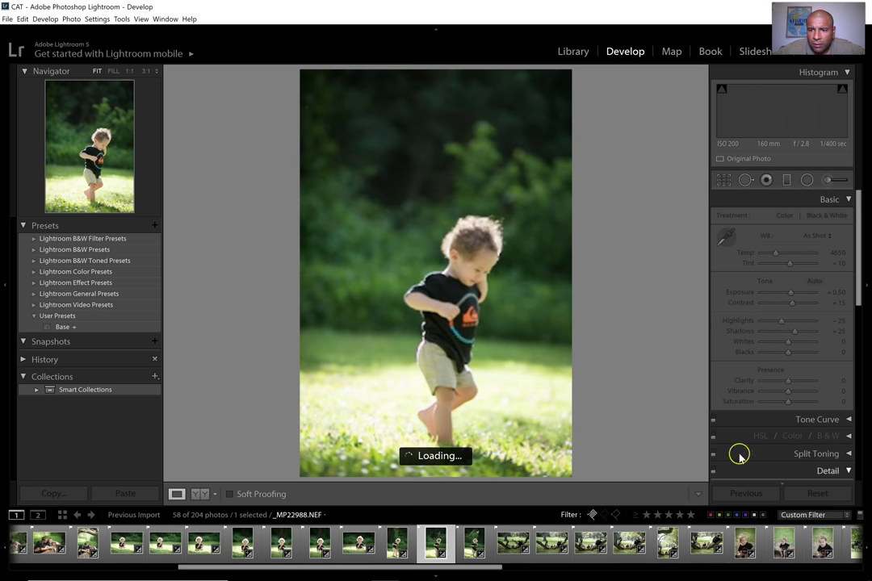
click(739, 495)
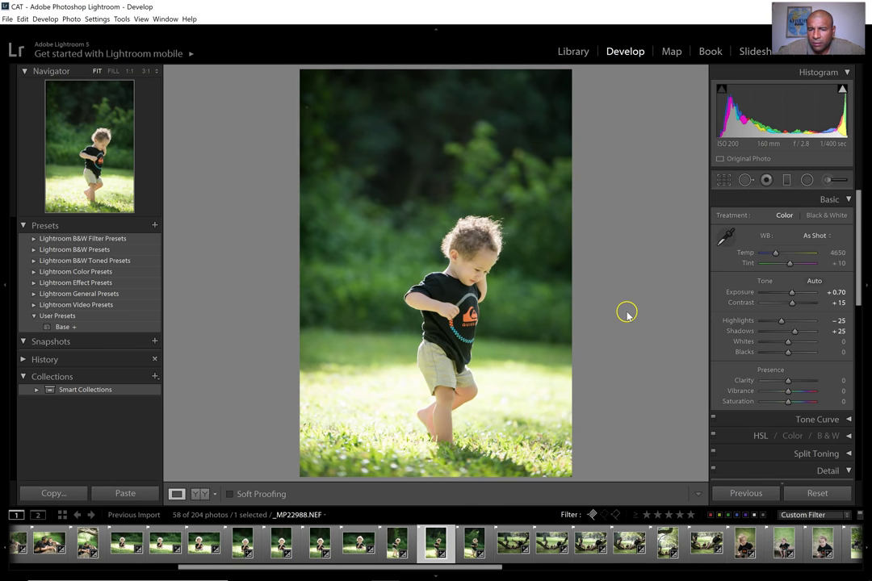
key(Right)
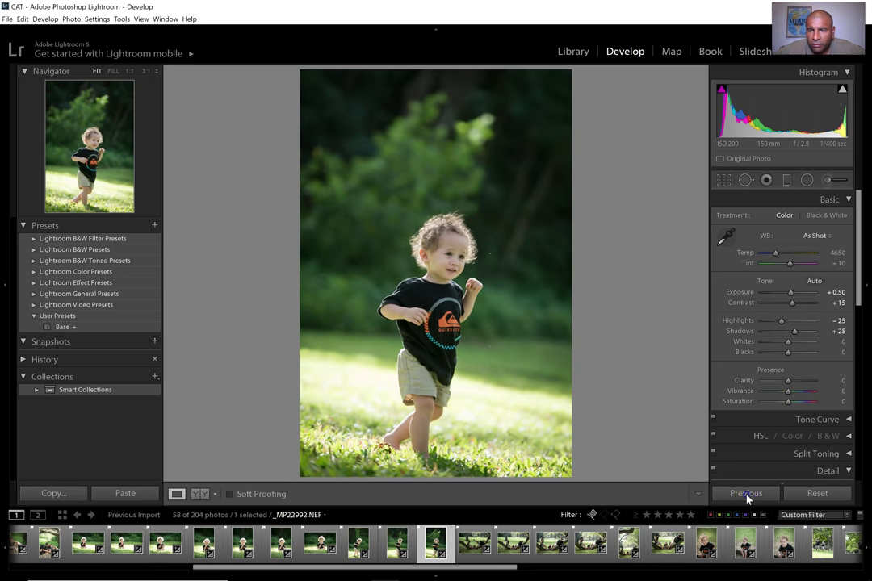
click(746, 493)
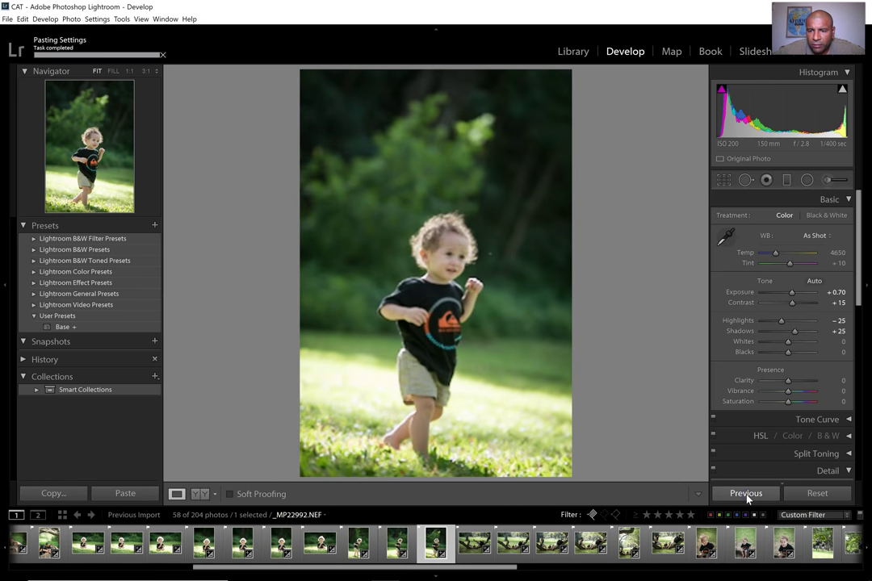
Set the exposure of _MP22992.NEF to +1.00
click(839, 293)
text(1)
key(Return)
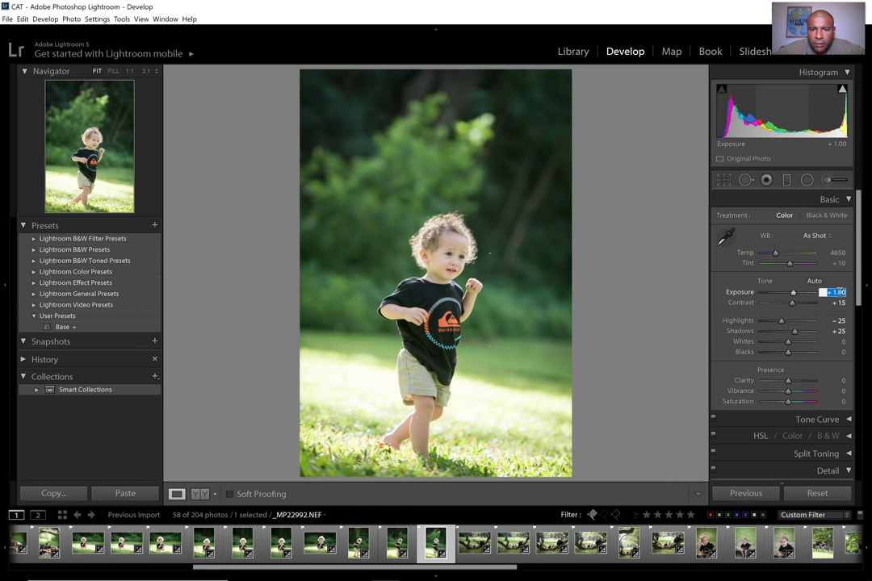
click(670, 263)
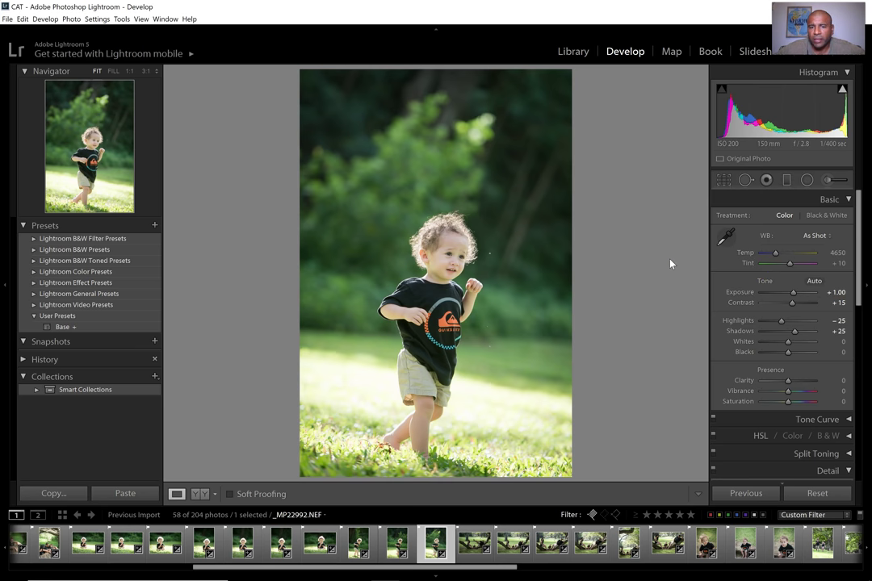
Go to the family-on-the-branch photo _MP22998.NEF and raise its exposure to +1.92
key(Right)
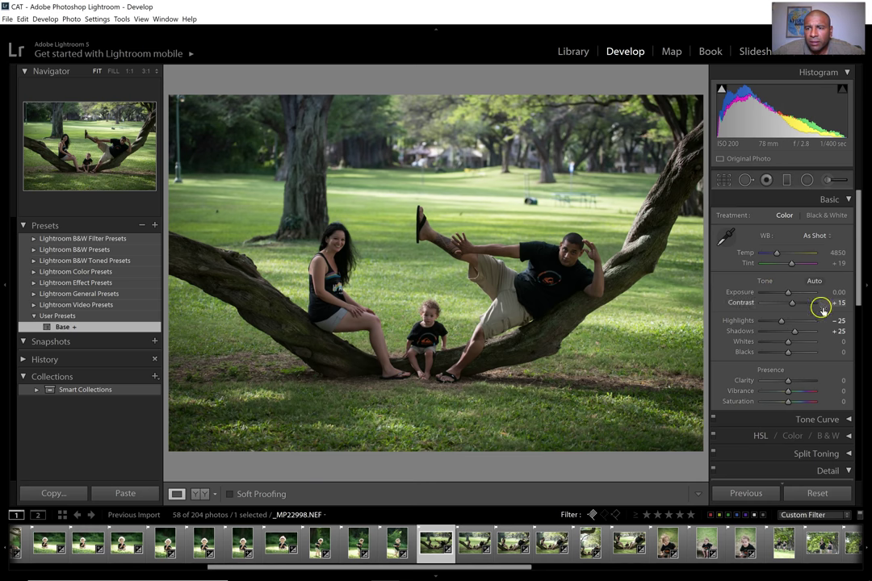
drag(787, 297, 799, 299)
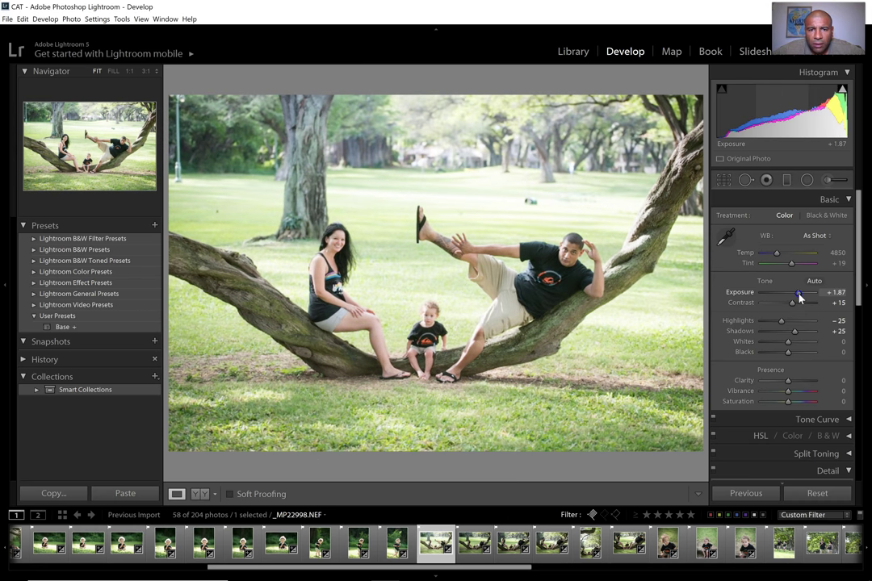
drag(799, 298, 800, 298)
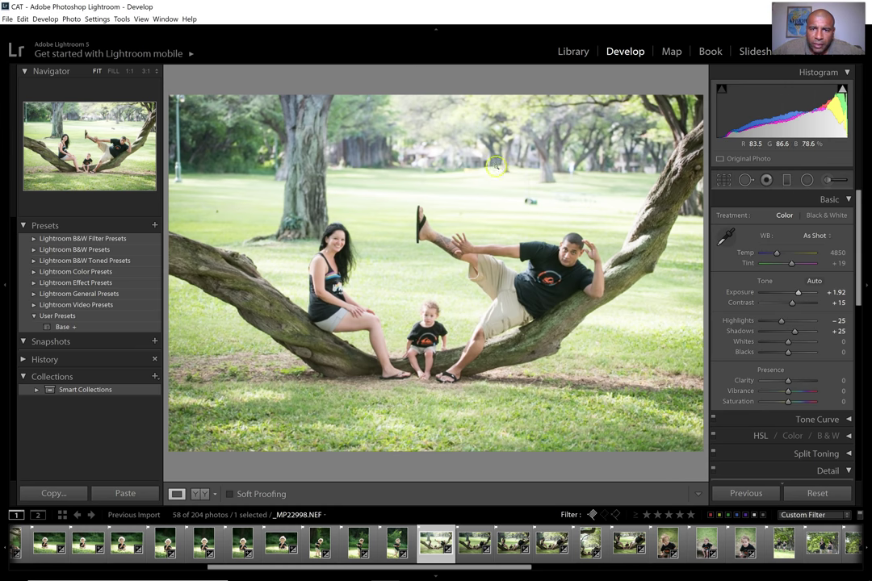
Darken the upper background with a graduated filter at exposure -1.67, shift it slightly lower, and compare the photo with its before version
click(788, 183)
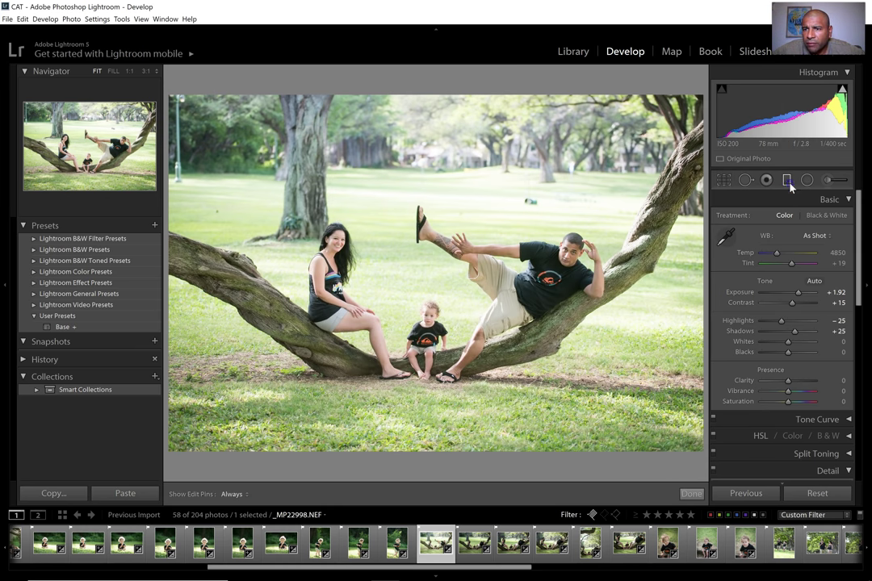
mouse_move(424, 80)
mouse_down()
mouse_move(434, 206)
mouse_move(425, 246)
mouse_up()
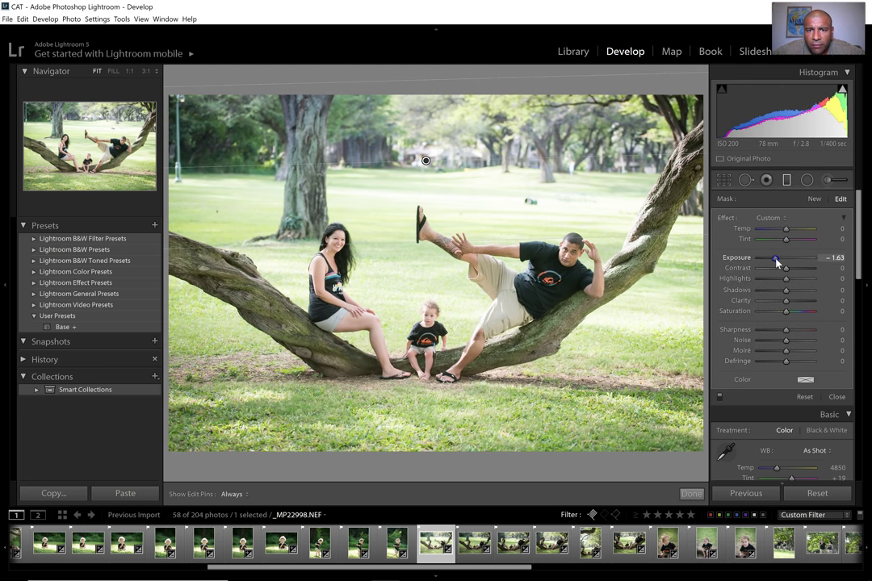
drag(776, 262, 774, 263)
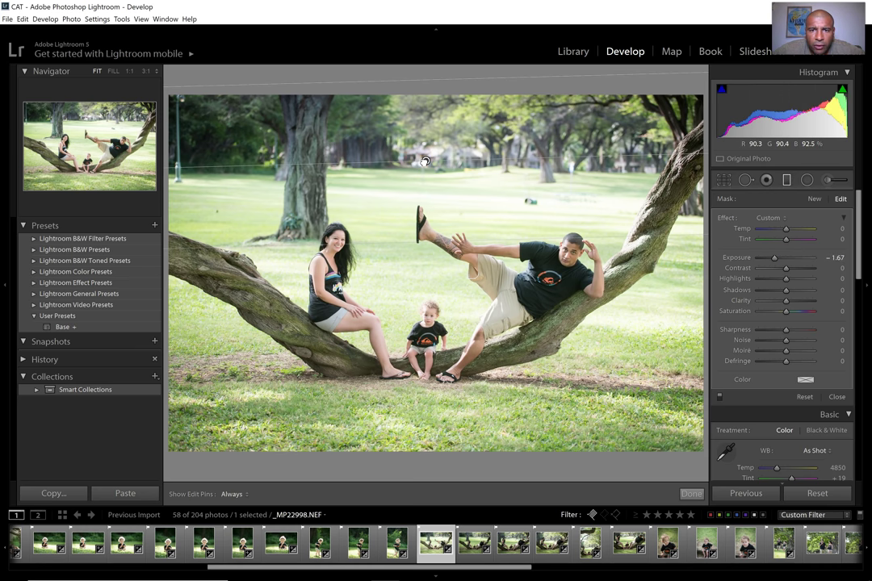
drag(426, 161, 424, 173)
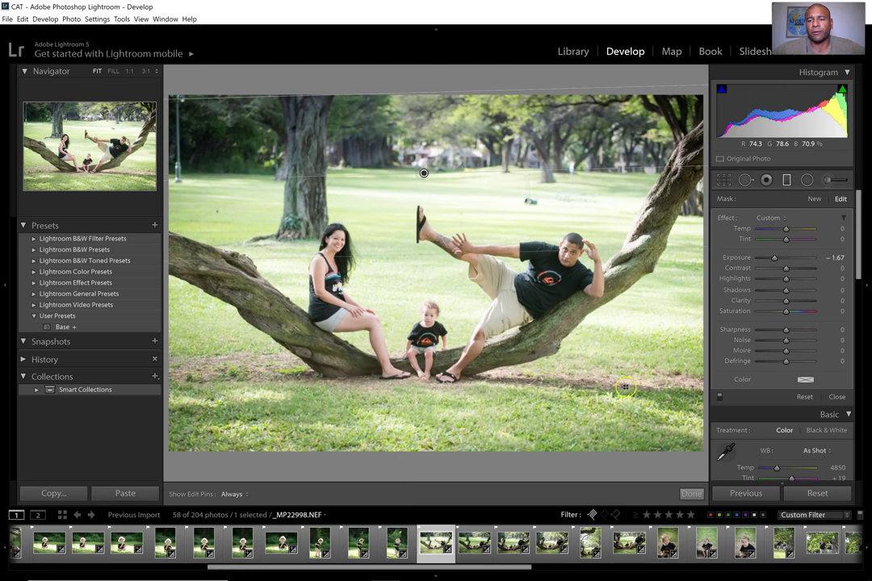
click(691, 493)
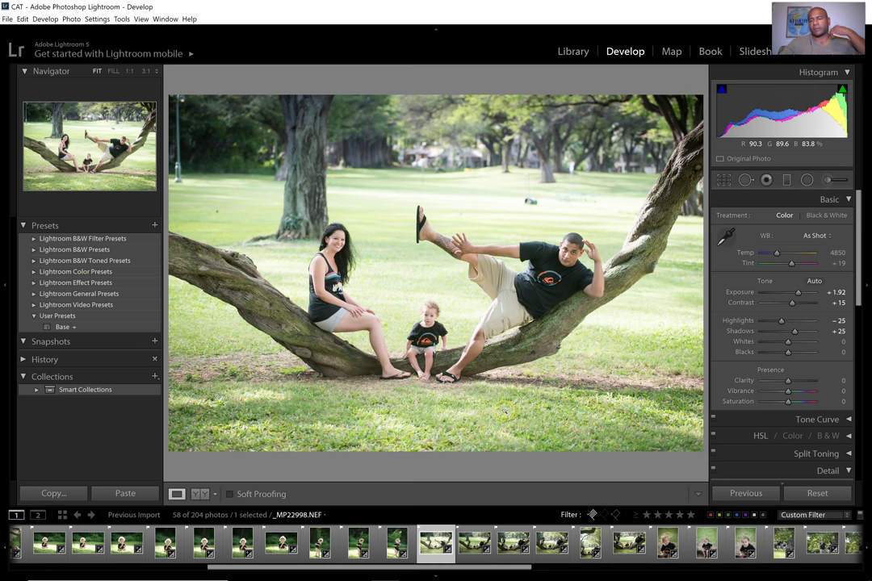
key(backslash)
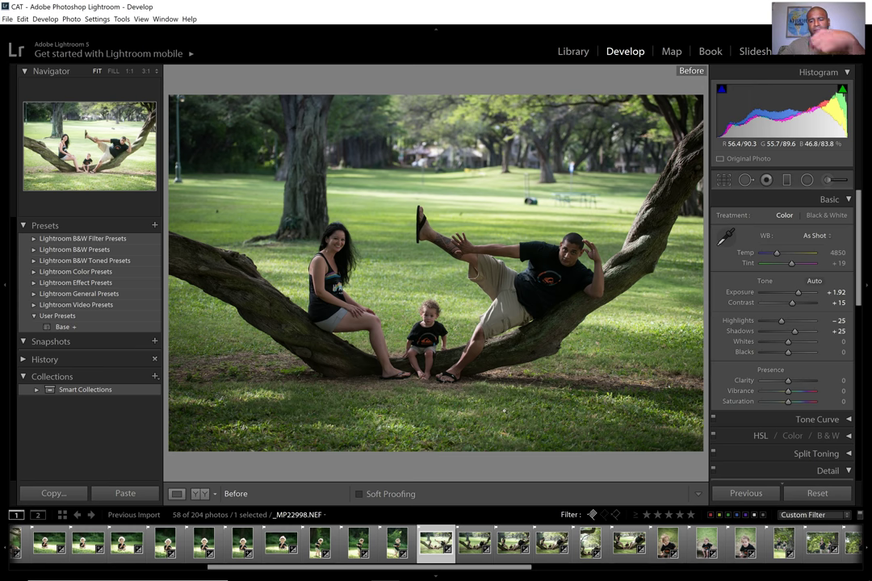
key(backslash)
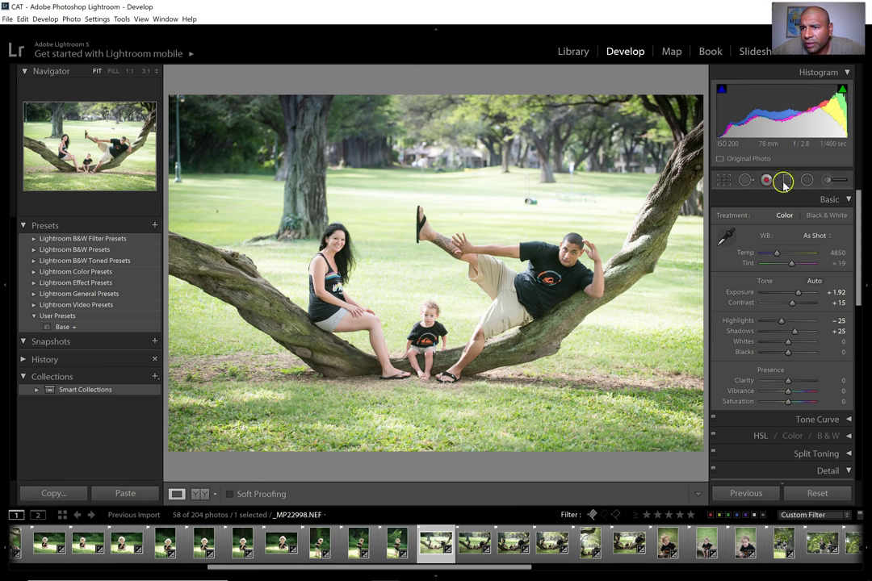
Paint the bright background lawn with the Adjustment Brush at exposure -1.38 and size 18, and compare the photo with its before version
click(830, 180)
click(779, 256)
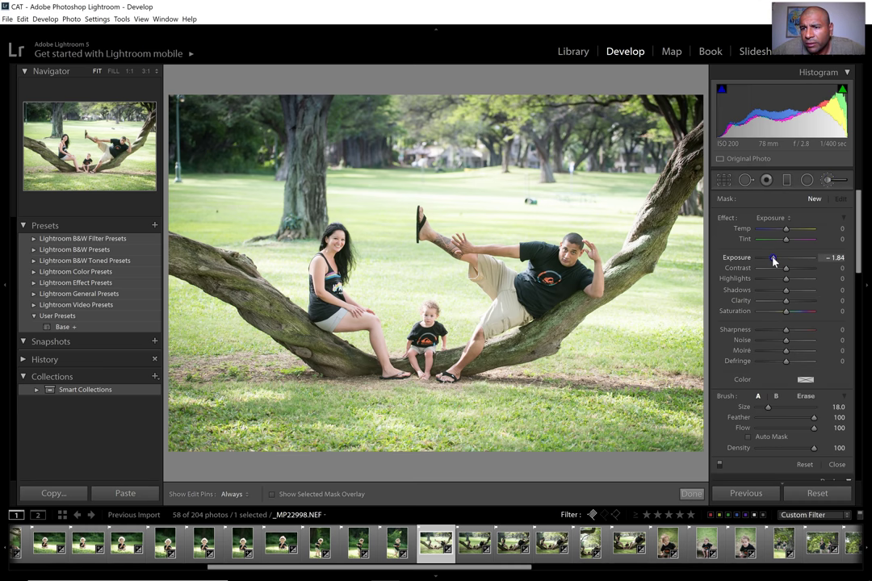
click(828, 185)
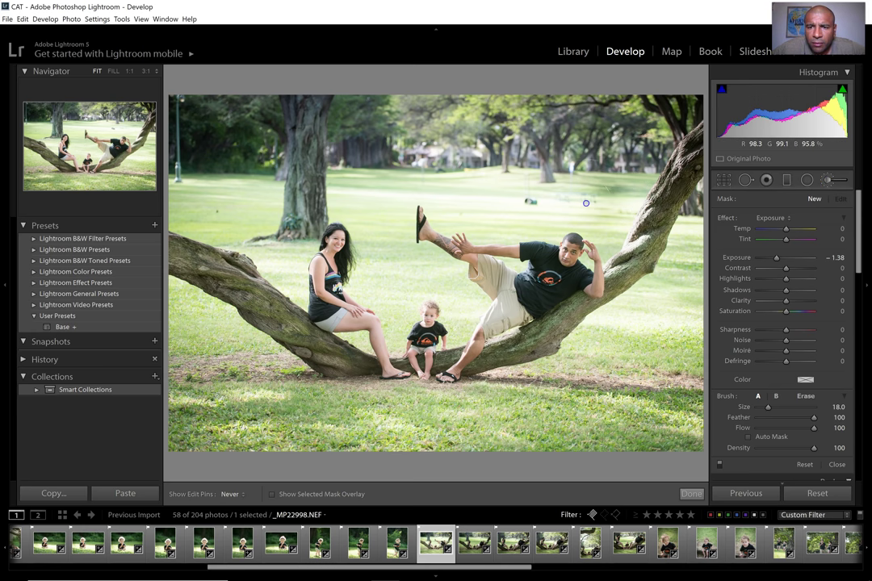
mouse_move(370, 155)
mouse_down()
mouse_move(317, 154)
mouse_move(373, 184)
mouse_move(297, 151)
mouse_up()
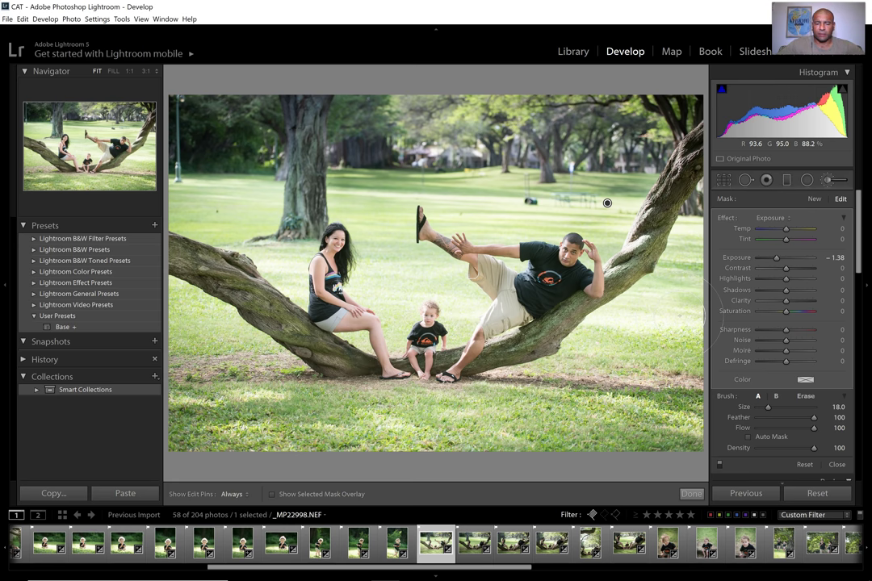
key(k)
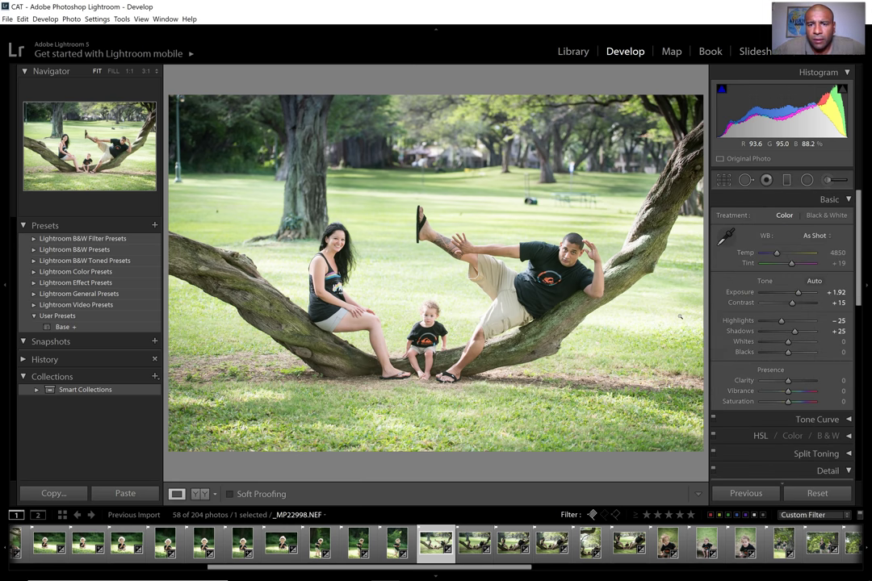
key(backslash)
key(backslash)
key(backslash)
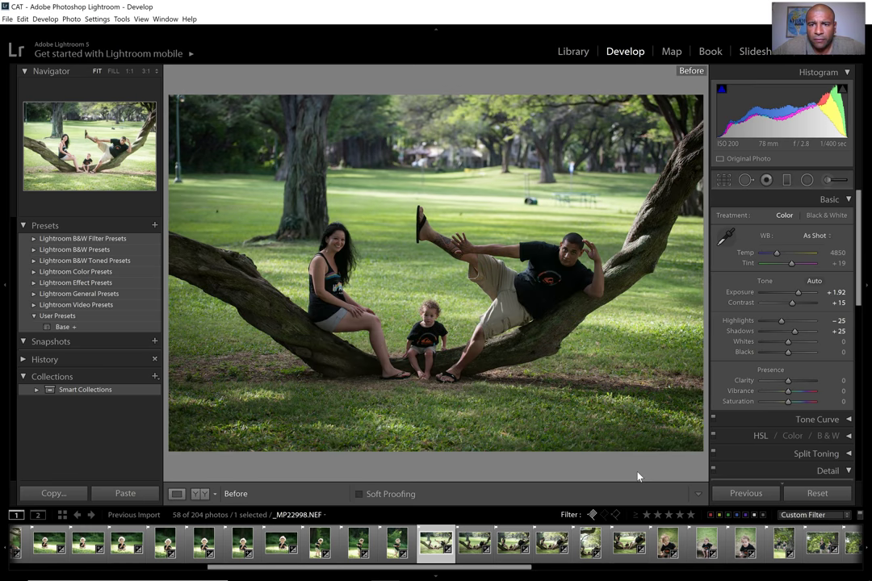
key(backslash)
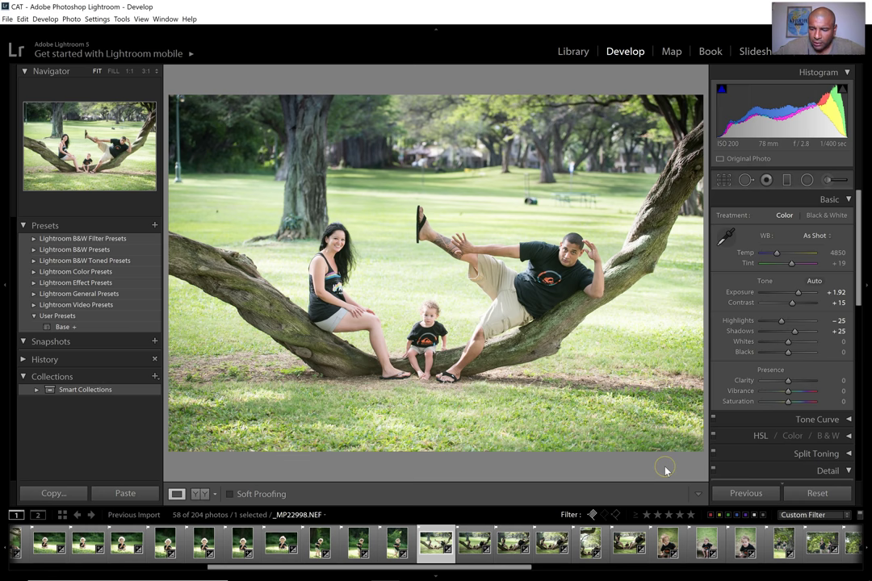
On the next family photo, _MP23001.NEF, brush exposure 1.50 over the family and the branch at size 45, checking the mask overlay
key(Right)
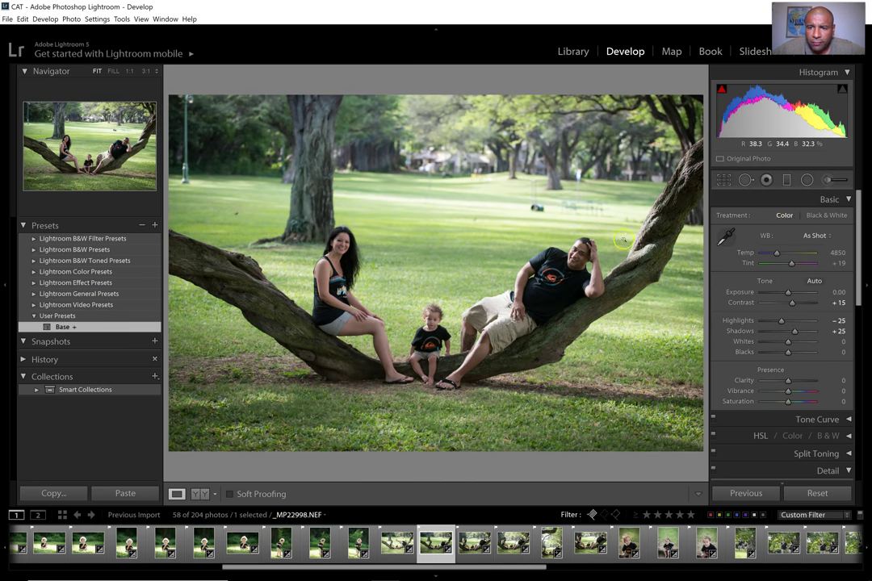
click(829, 180)
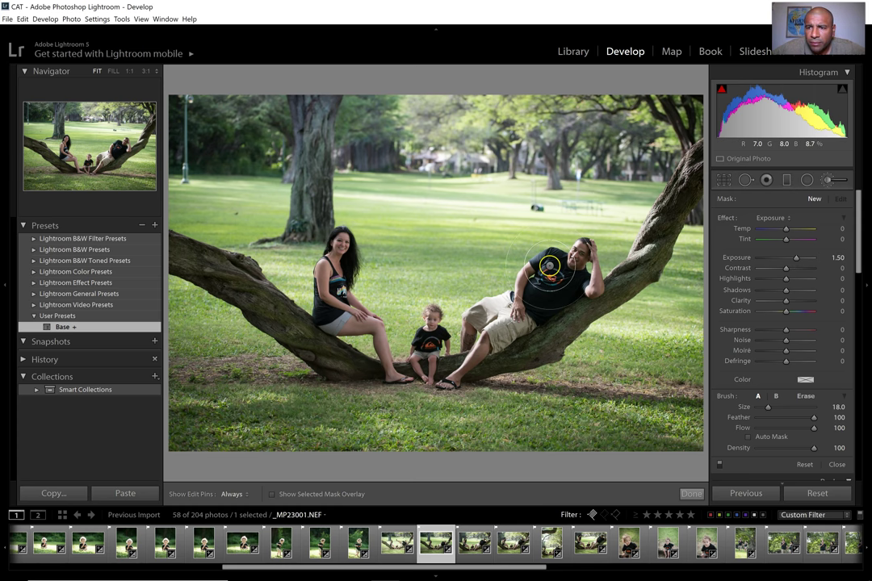
scroll(551, 279, up, 2)
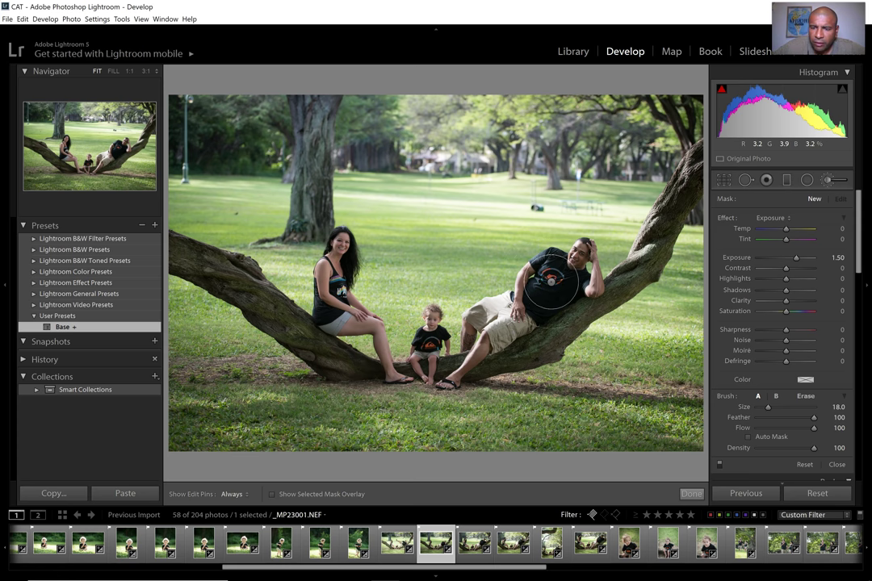
scroll(551, 280, up, 10)
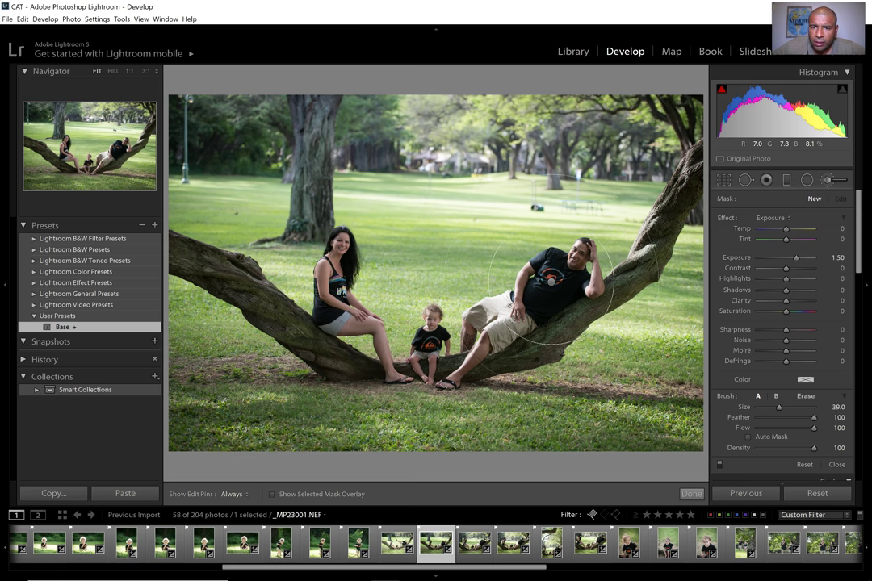
scroll(551, 281, up, 2)
click(564, 273)
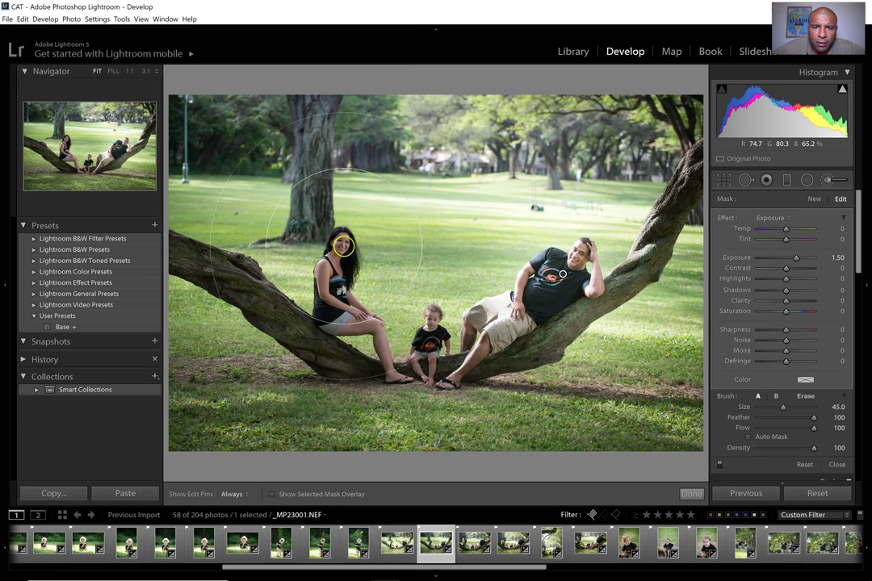
key(o)
key(h)
key(h)
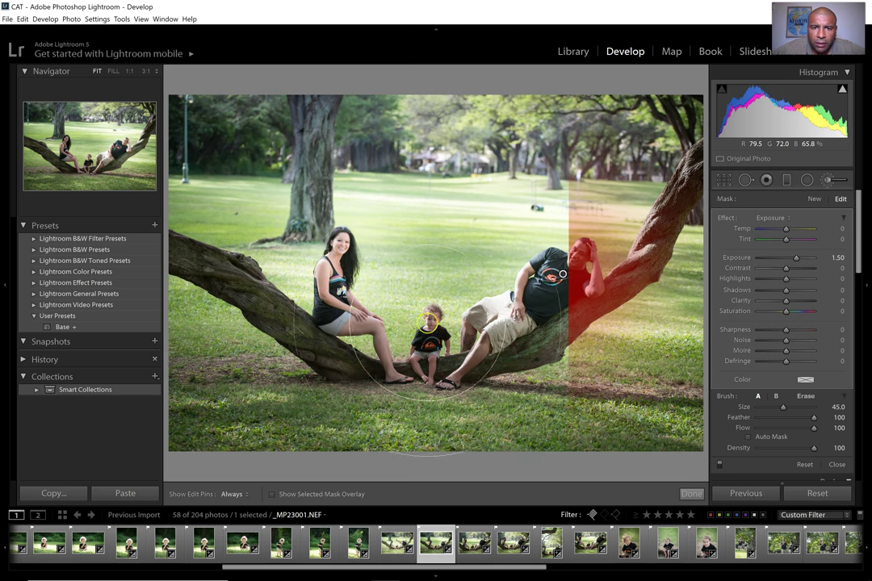
key(o)
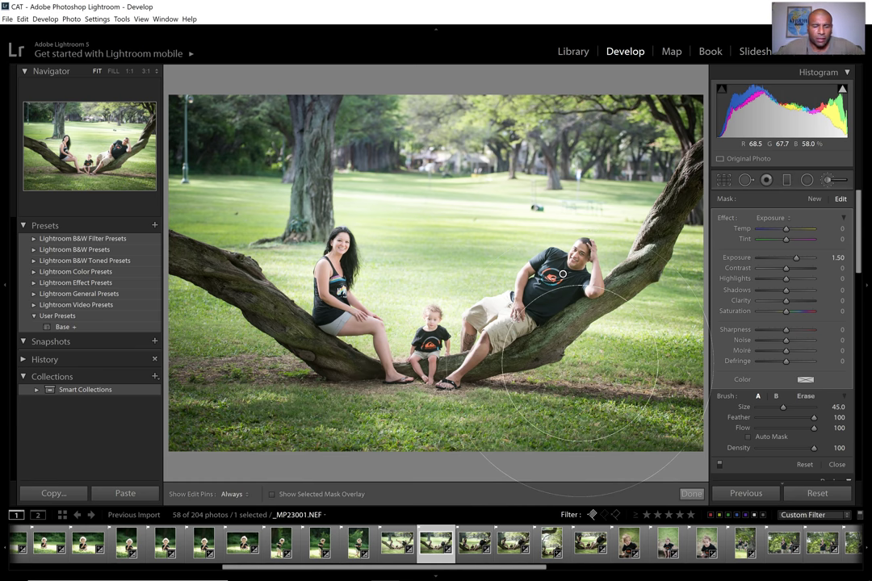
Undo the most recent exposure brush strokes on _MP23001.NEF
key(ctrl+z)
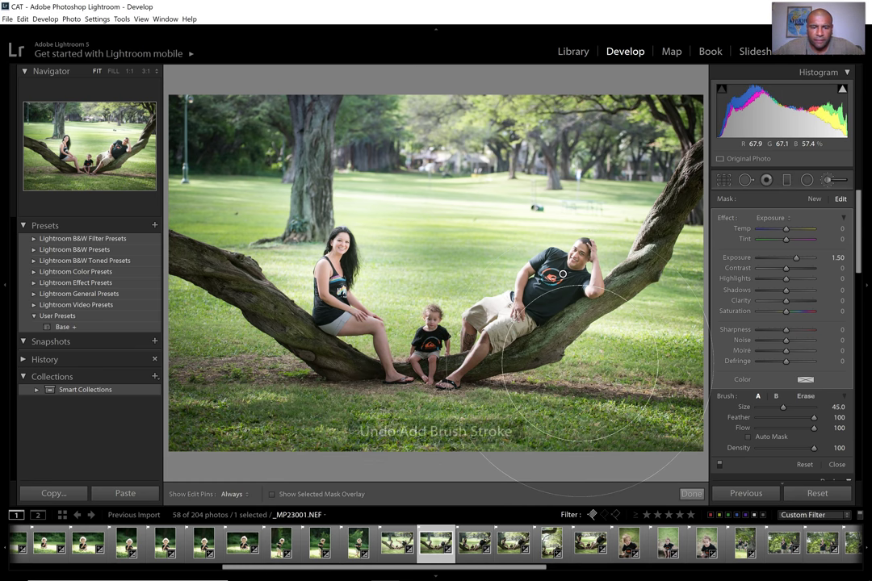
key(ctrl+z)
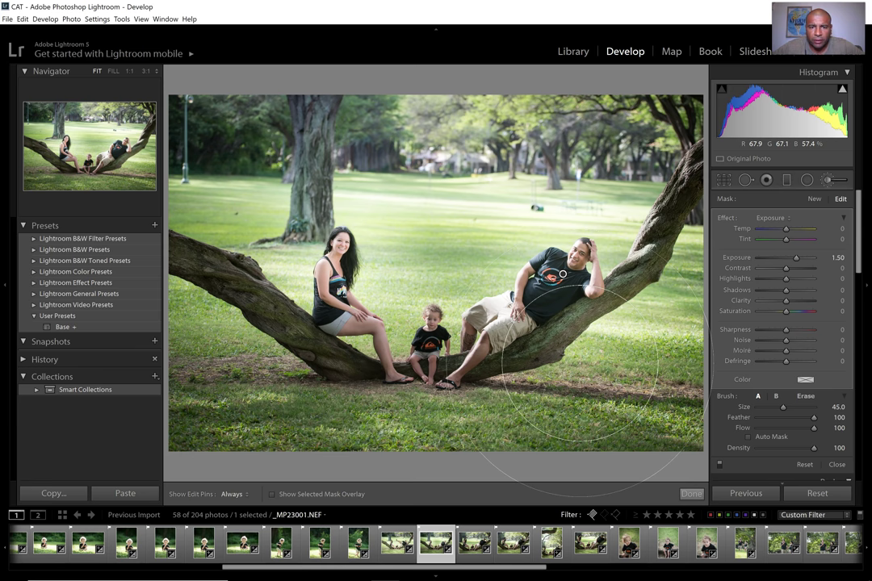
key(ctrl+z)
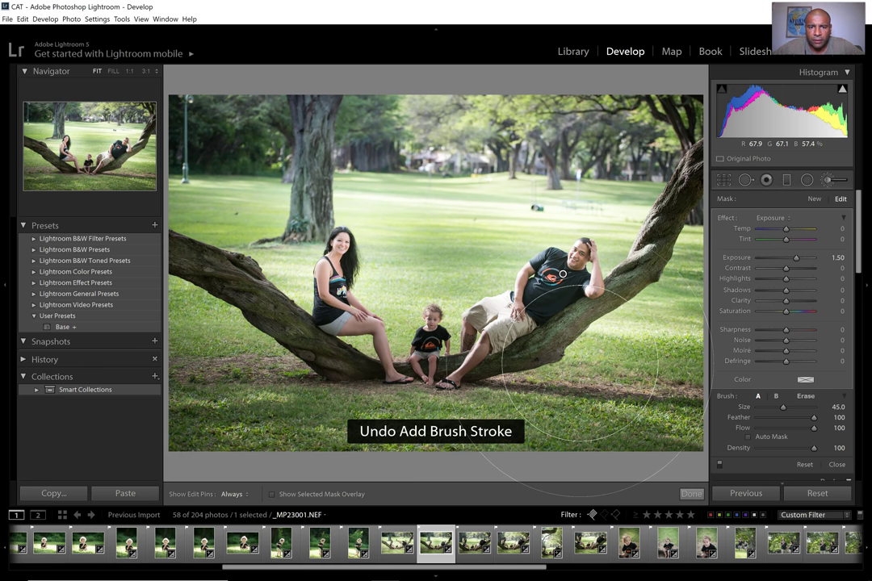
Undo the remaining exposure brush work on _MP23001.NEF and repaint exposure 1.50 over the family and branch at size 57, checking the mask overlay
key(ctrl+z)
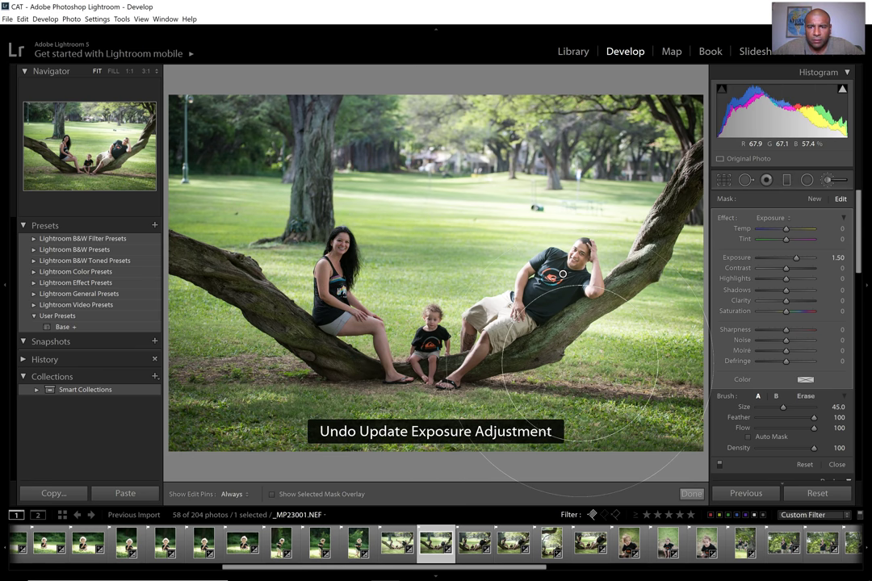
key(ctrl+z)
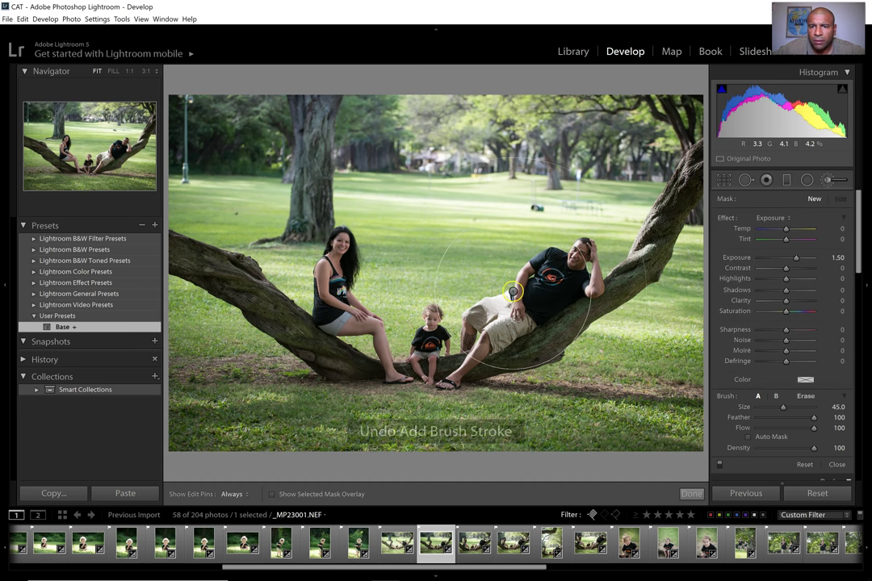
scroll(520, 294, up, 3)
scroll(520, 294, up, 9)
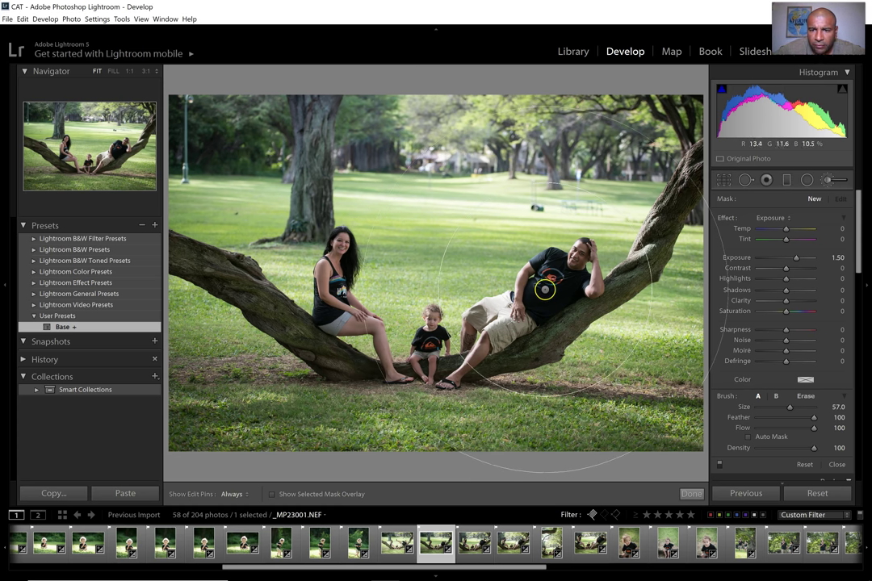
drag(547, 290, 480, 309)
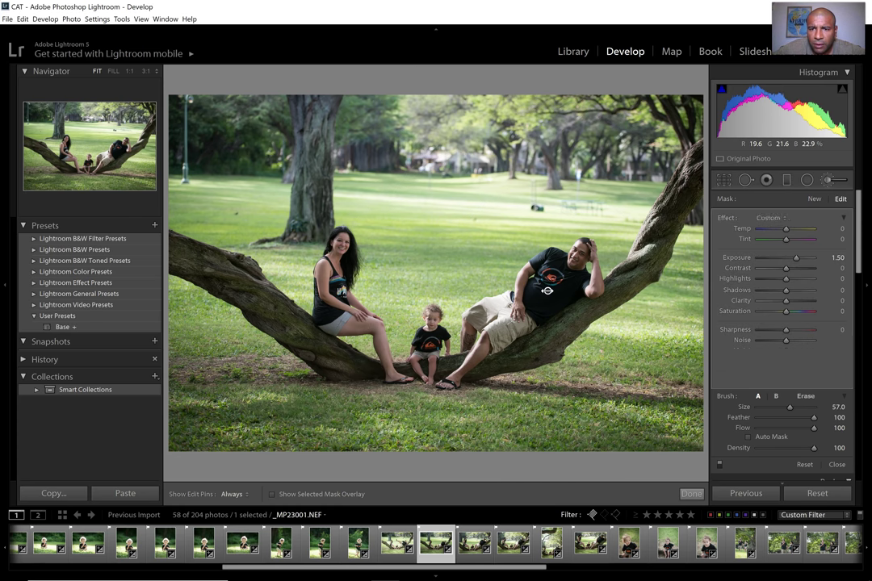
key(o)
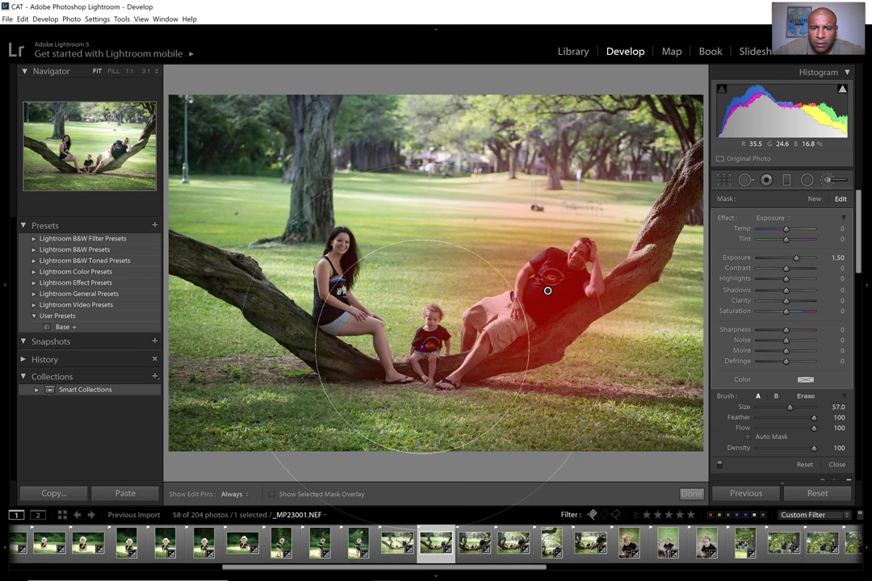
key(o)
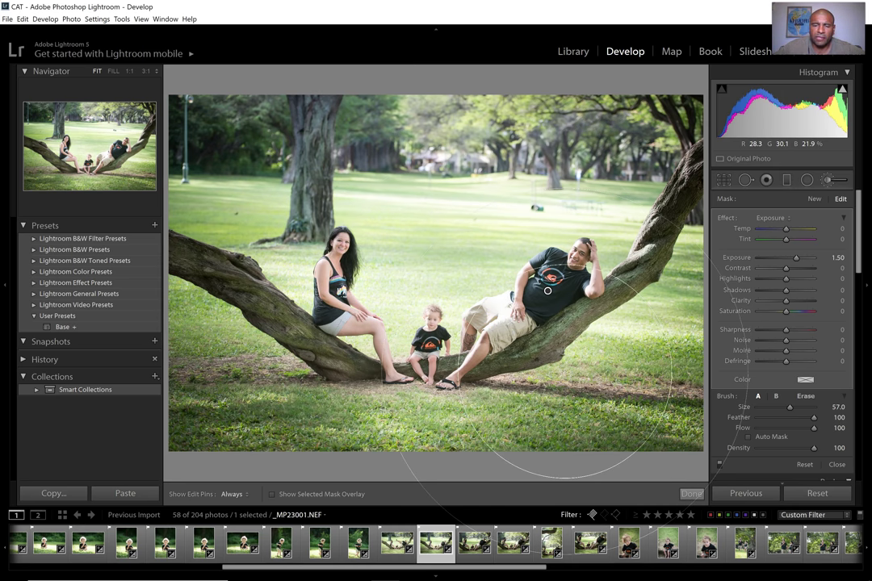
Close the Adjustment Brush and compare _MP23001.NEF with its before version
click(825, 180)
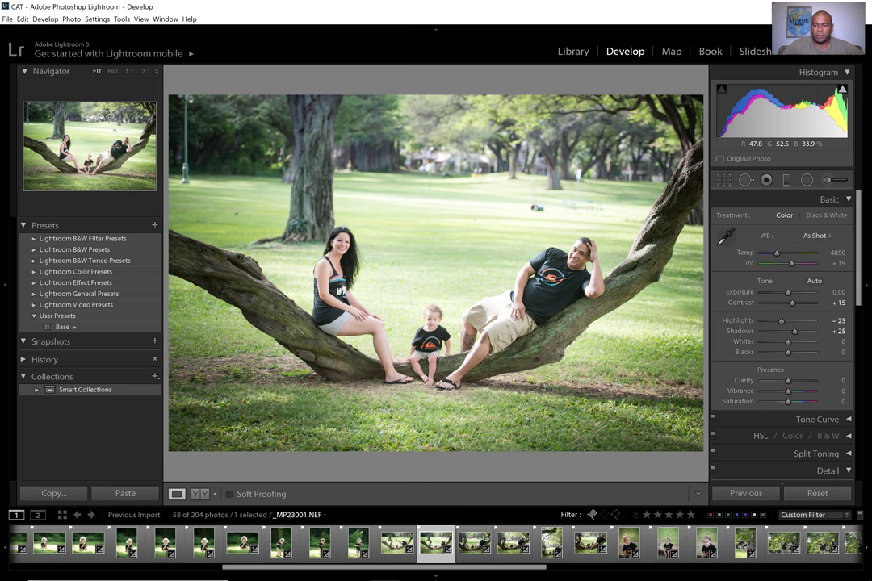
key(backslash)
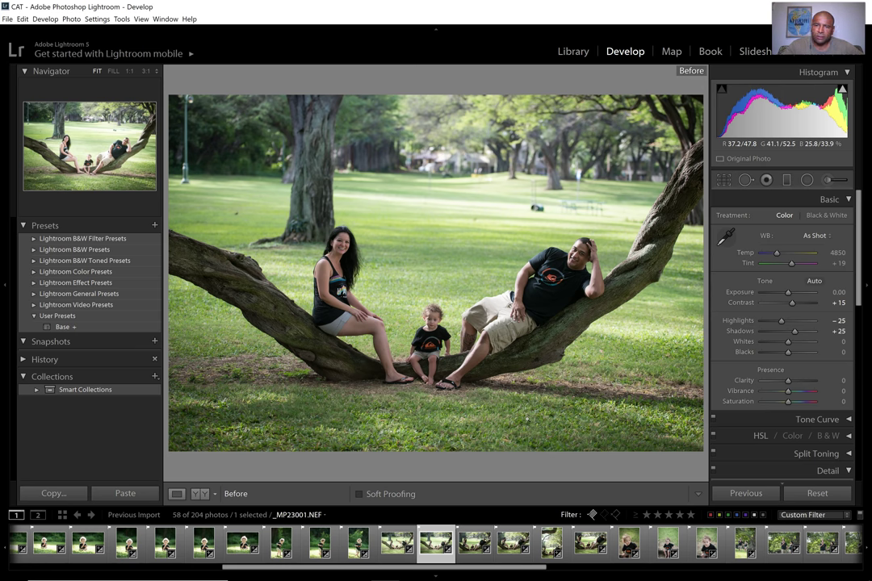
key(backslash)
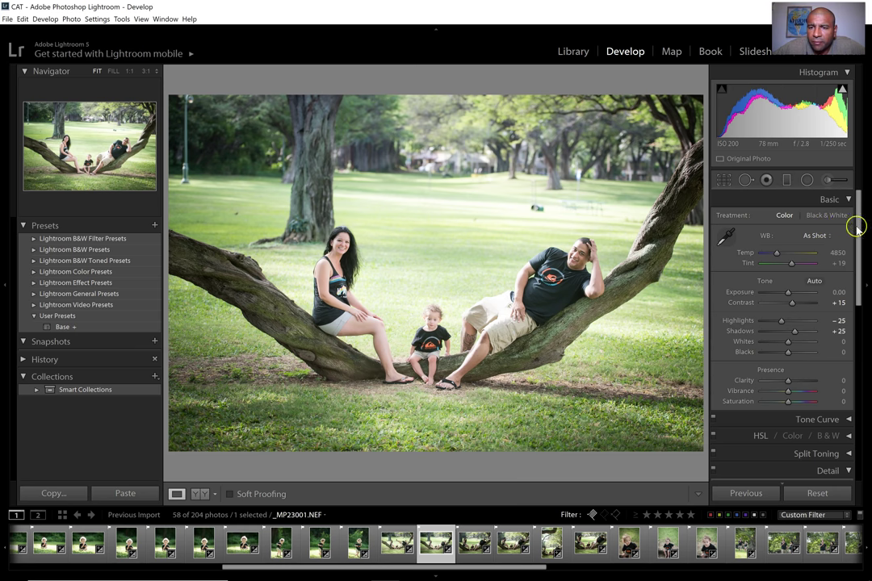
Reopen the Adjustment Brush, inspect the mask over the family, remove the brushed exposure adjustment and finish brush editing
key(t)
click(828, 182)
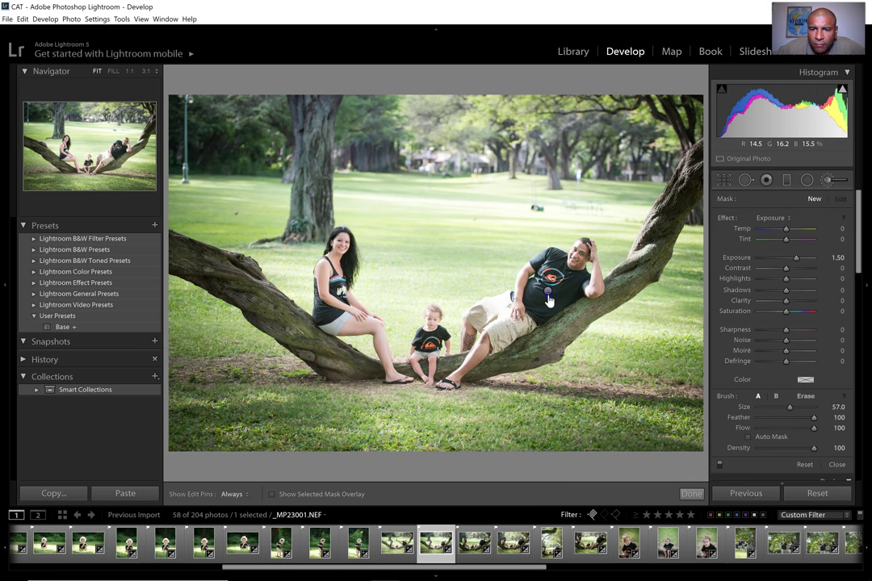
mouse_move(548, 294)
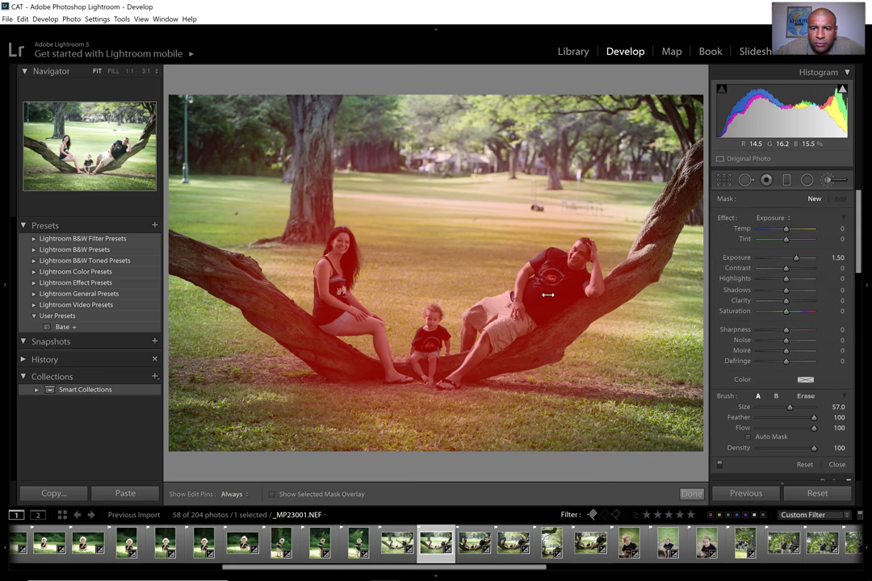
click(691, 493)
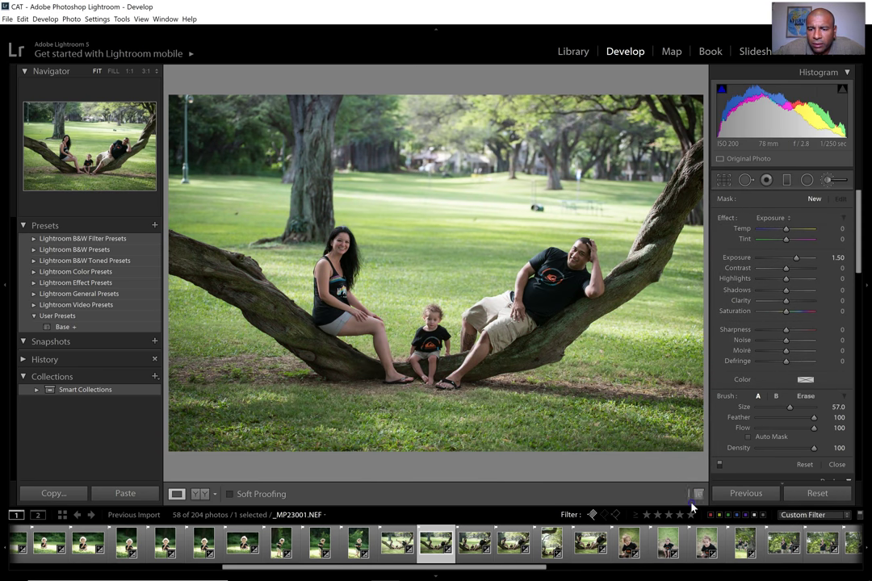
Apply the previously edited photo's settings to _MP23001.NEF and set its overall exposure to +1.46
click(745, 495)
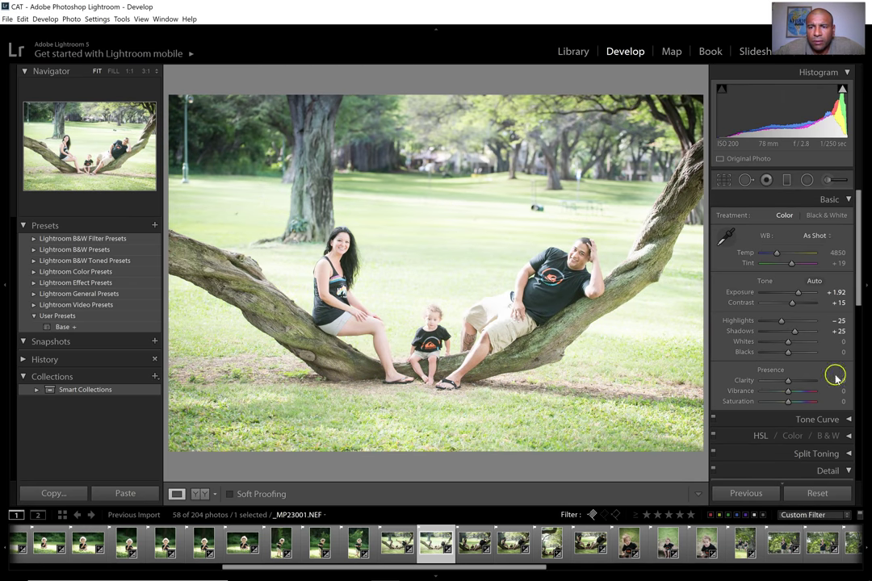
drag(799, 296, 795, 297)
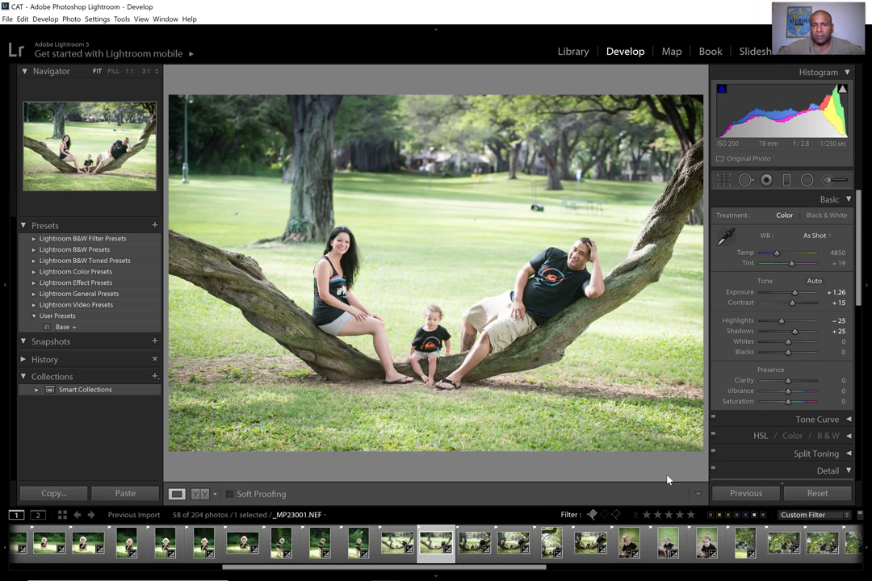
click(833, 293)
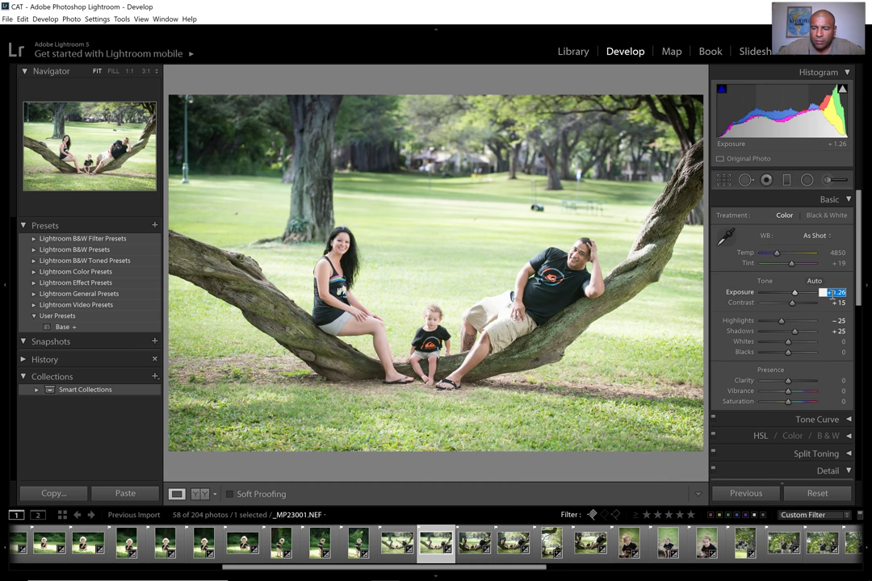
text(1.46)
key(Return)
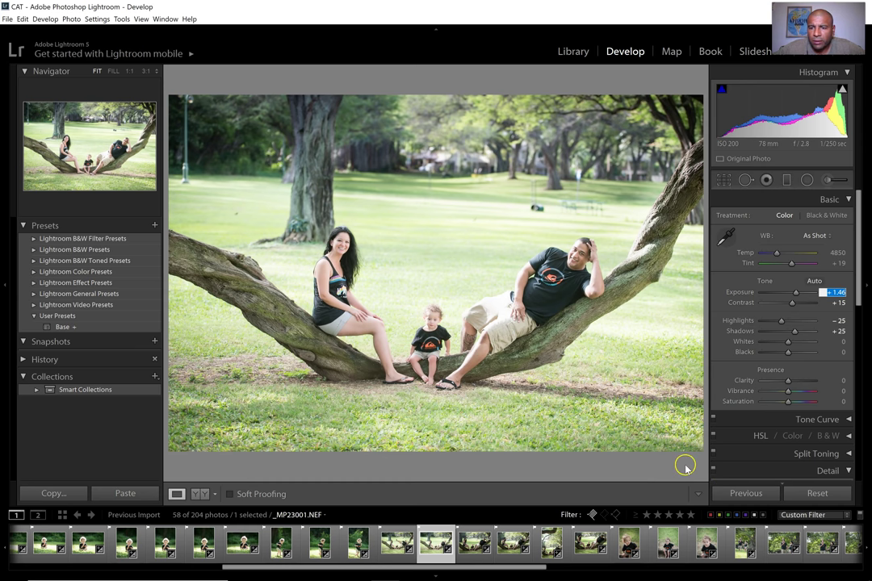
click(640, 465)
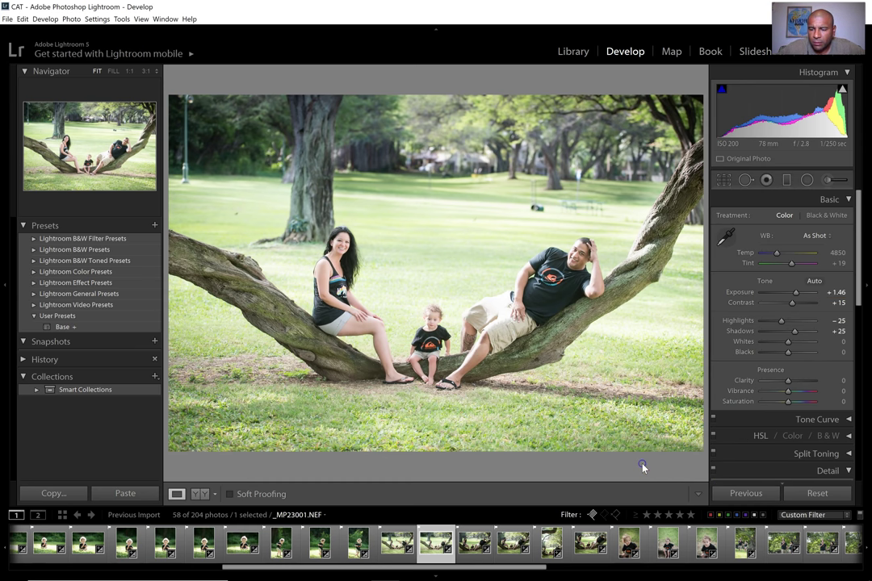
On the next photo, _MP23008.NEF, try the previous photo's settings, undo them, and set the exposure to +1.32 instead
key(Right)
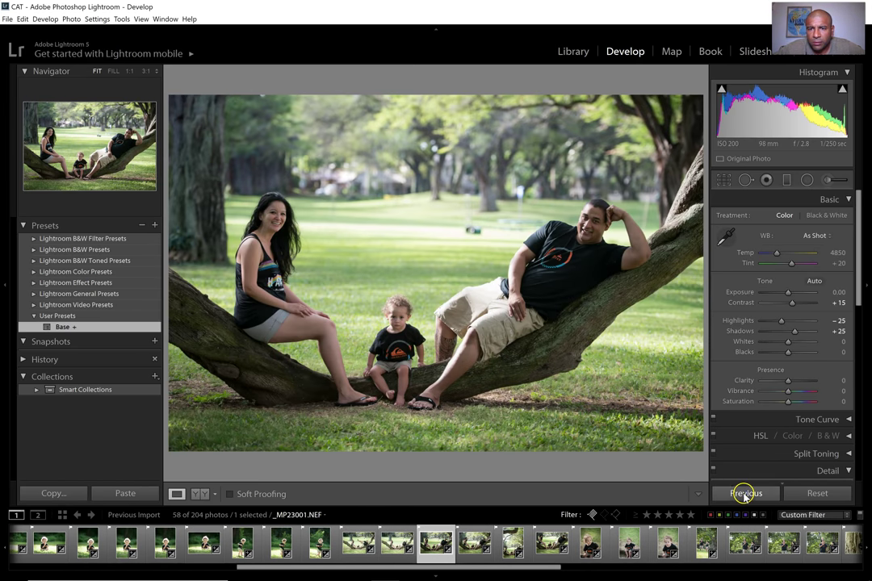
click(744, 494)
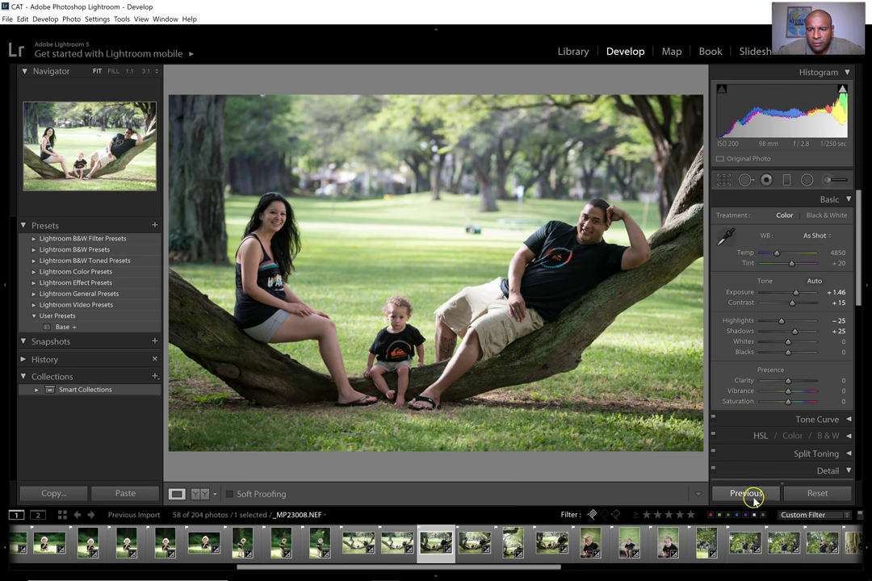
click(751, 495)
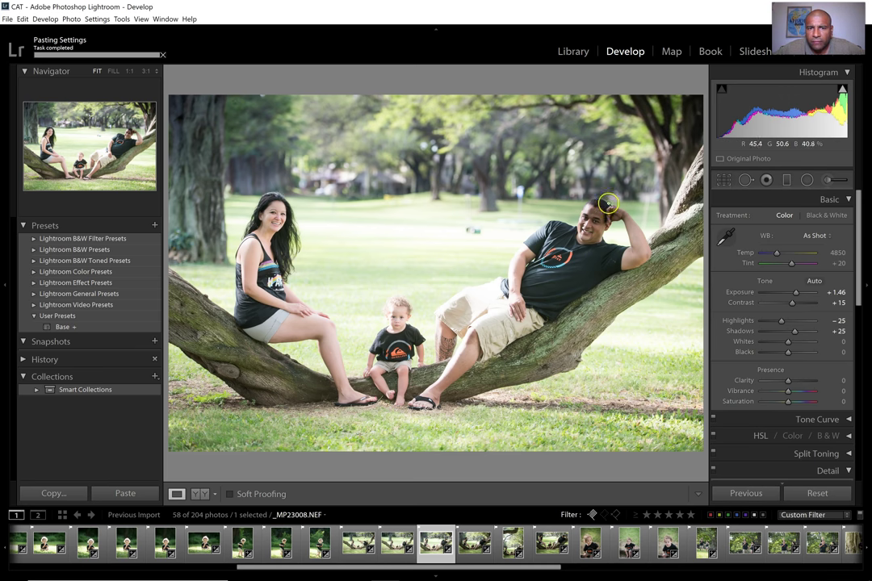
key(ctrl+z)
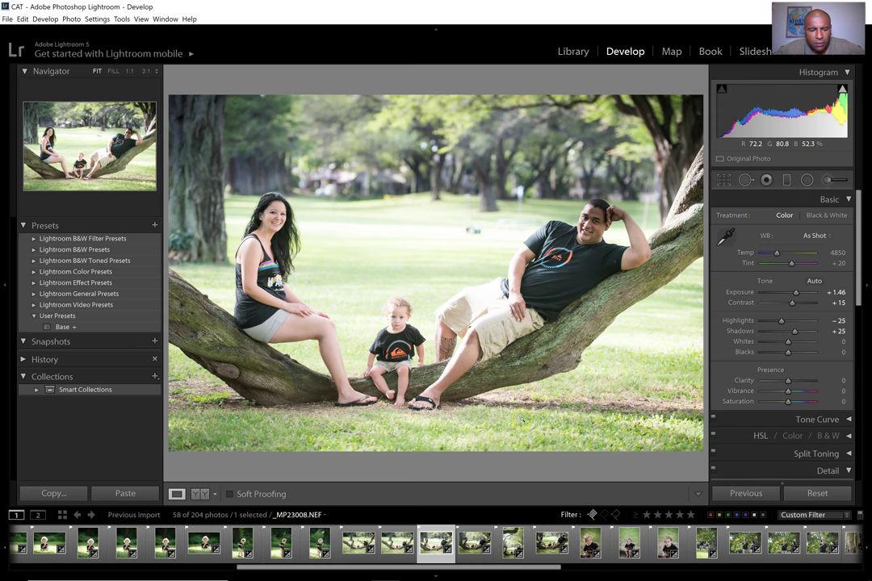
key(ctrl+z)
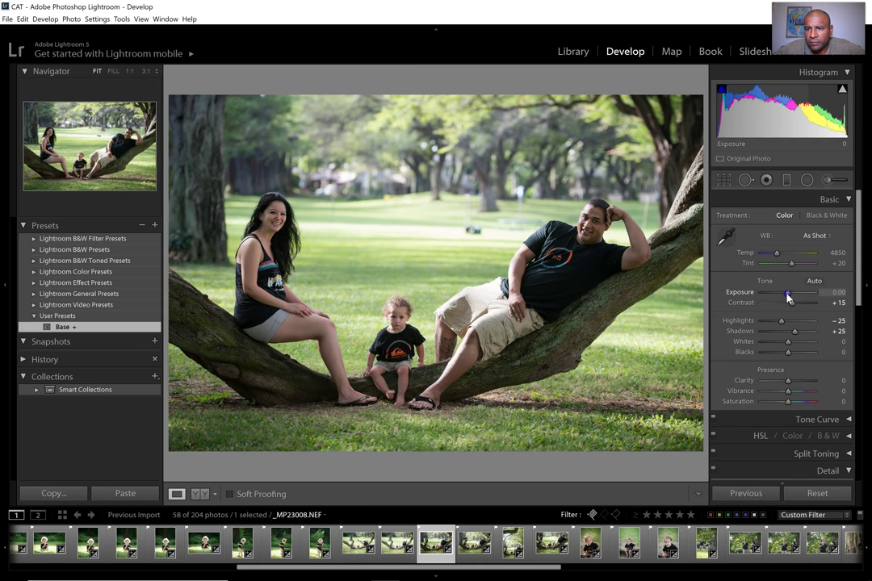
drag(788, 297, 792, 298)
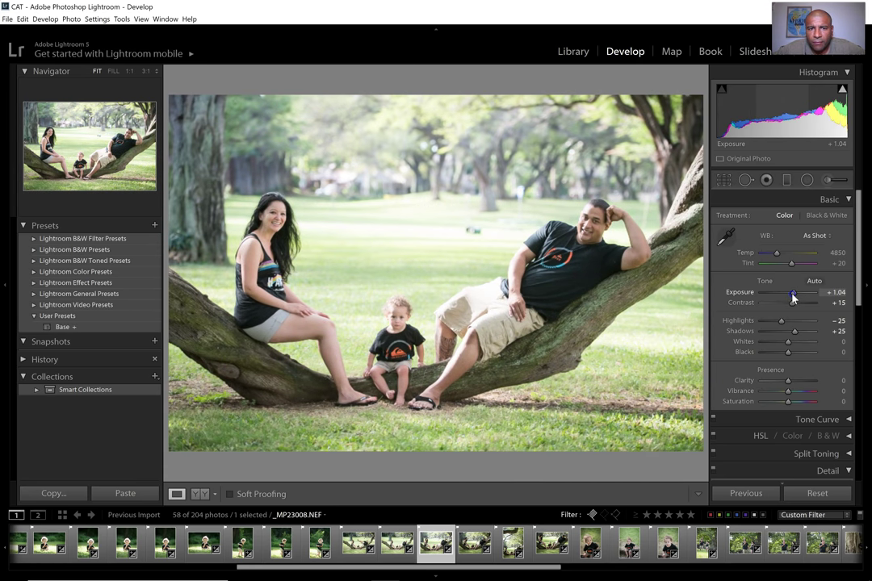
drag(792, 298, 794, 298)
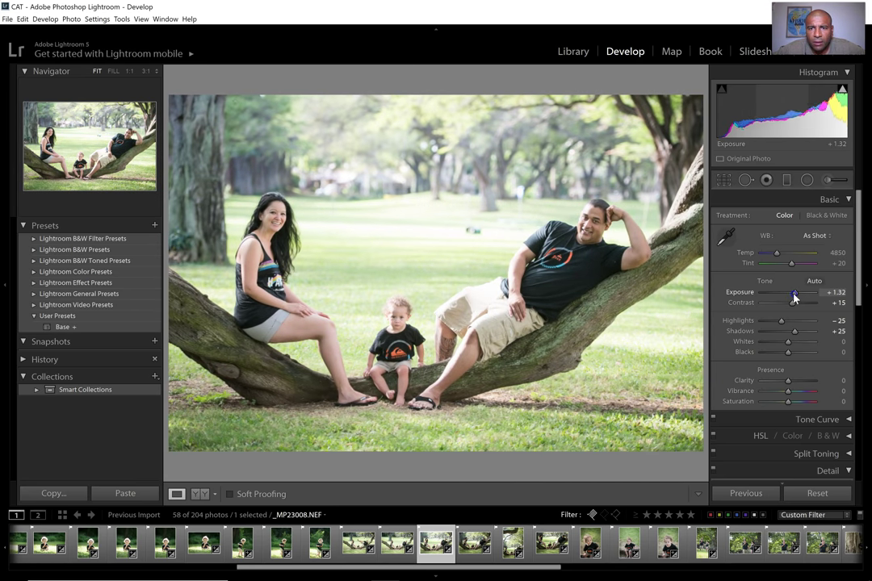
Darken the bright background trees and lawn of _MP23008.NEF with the Adjustment Brush at exposure -1.59 and size 57, checking the mask overlay
click(826, 182)
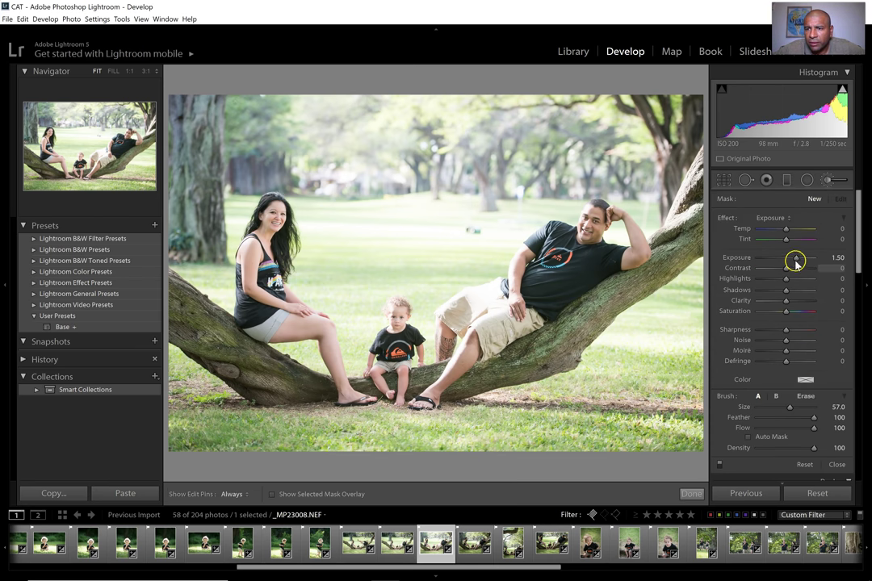
drag(778, 264, 773, 263)
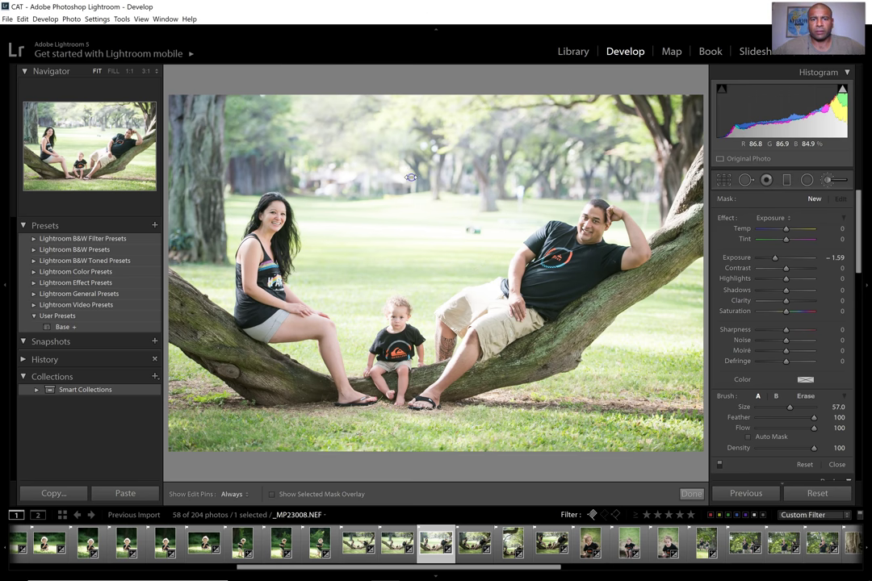
click(411, 176)
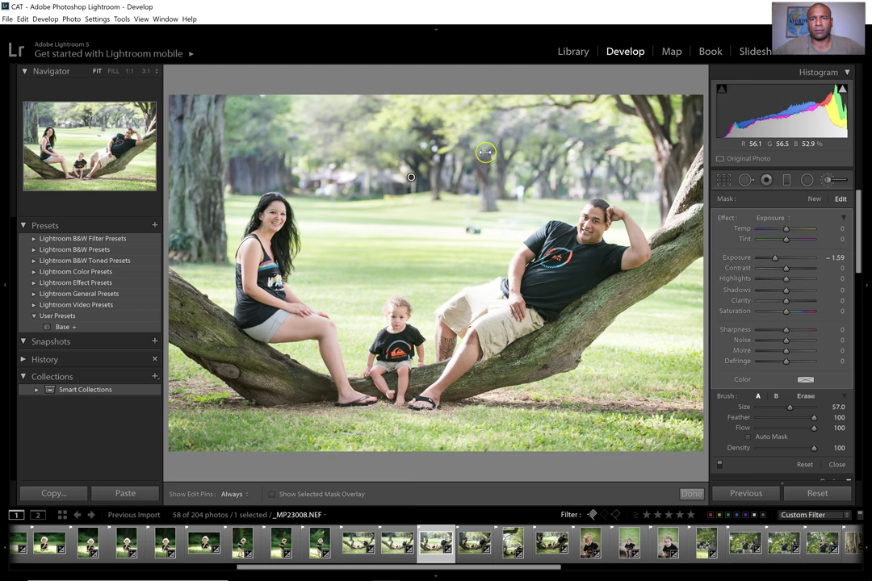
key(o)
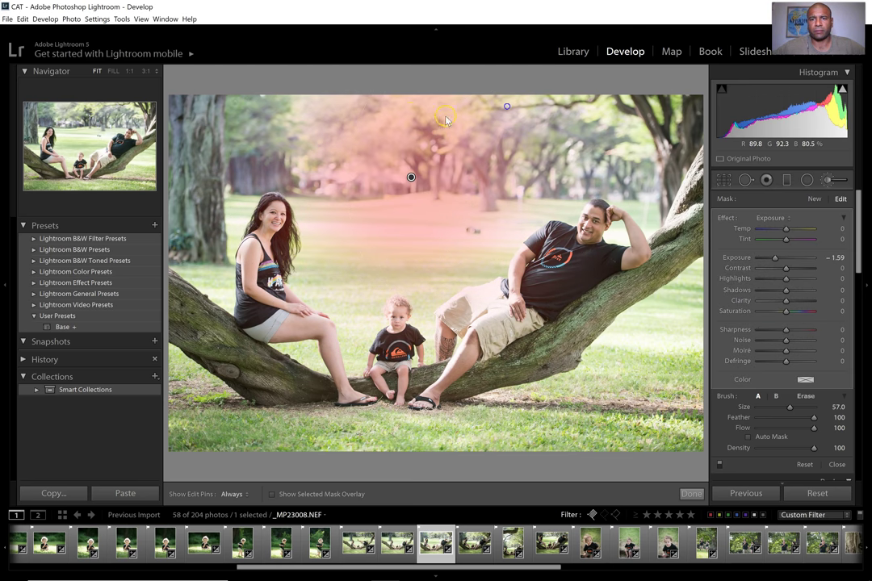
key(o)
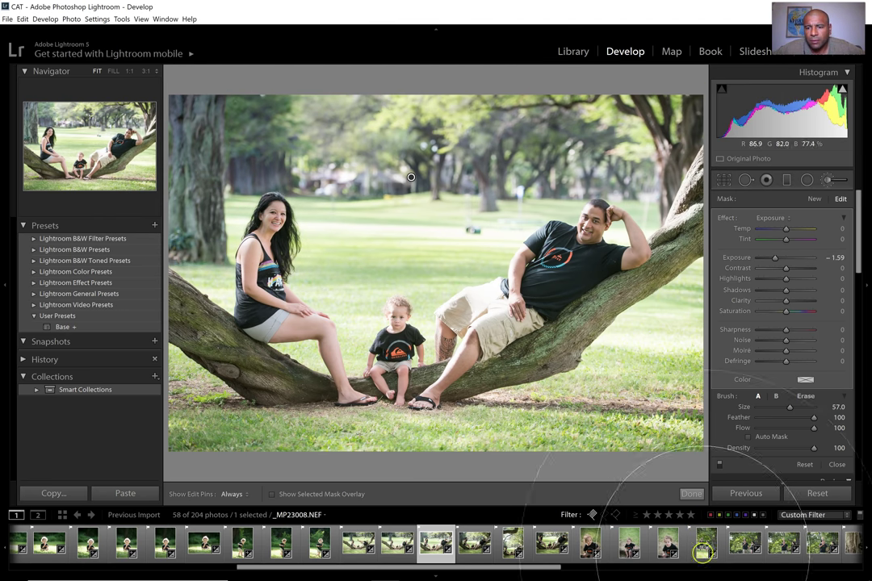
click(691, 493)
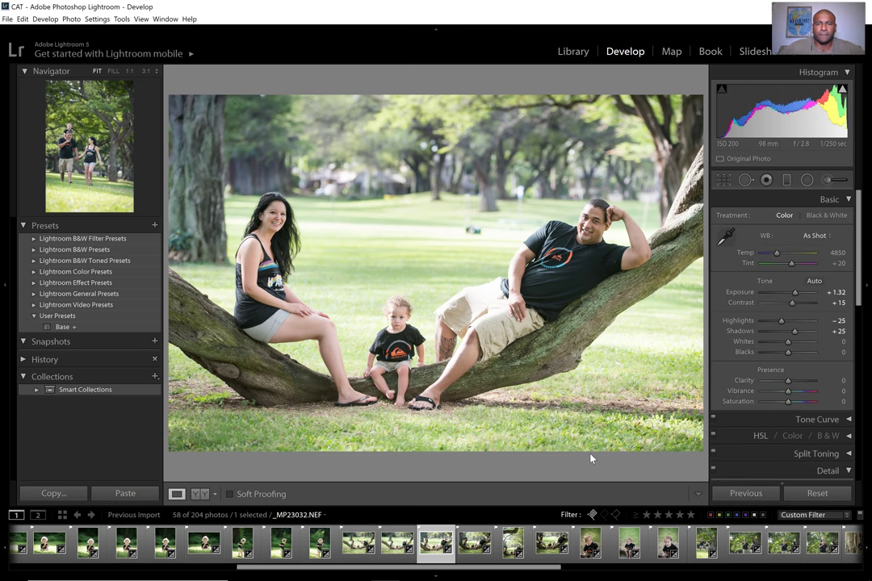
Apply the previous photo's settings to each of the next two photos, _MP23011.NEF and _MP23013.NEF
key(Right)
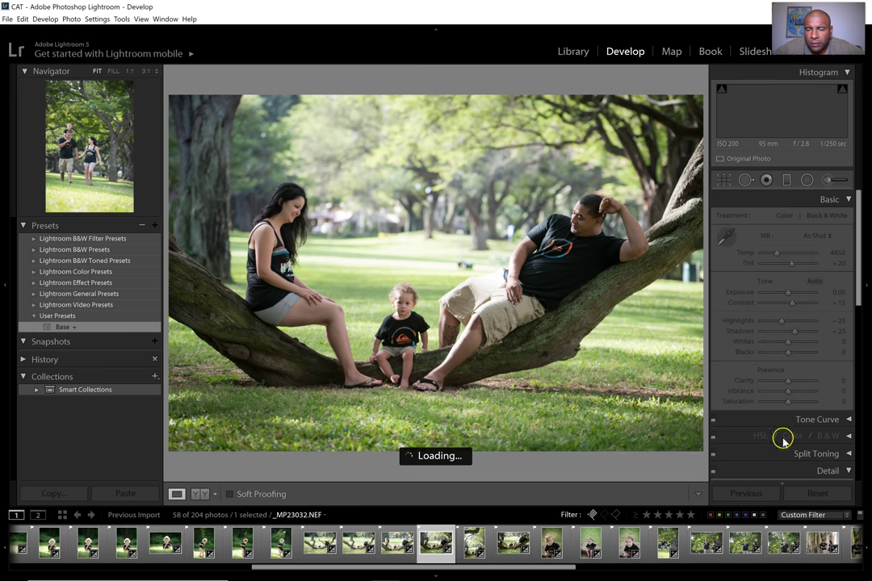
click(746, 493)
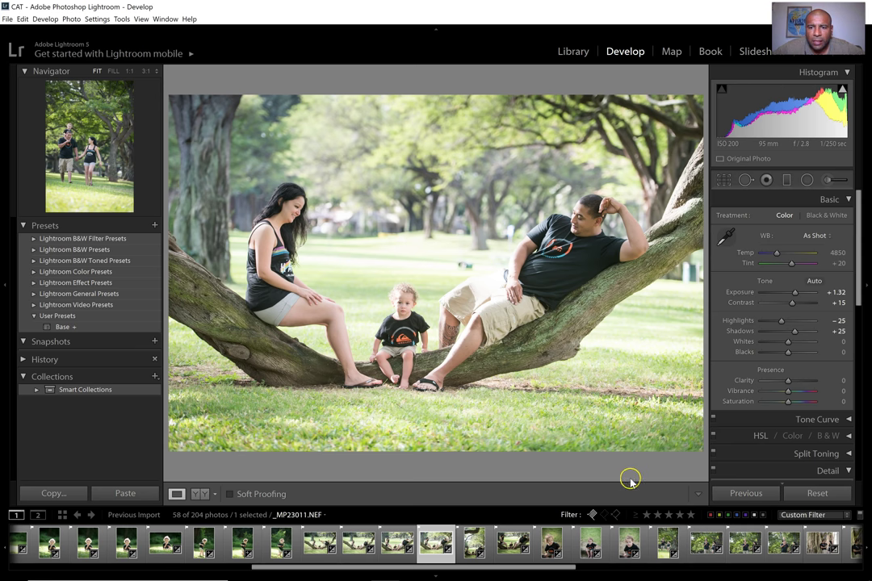
key(Right)
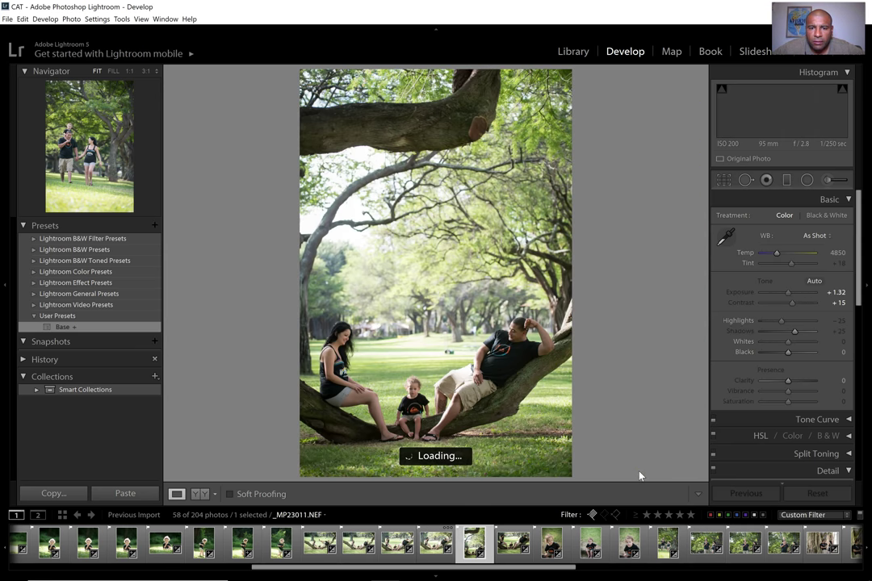
click(744, 493)
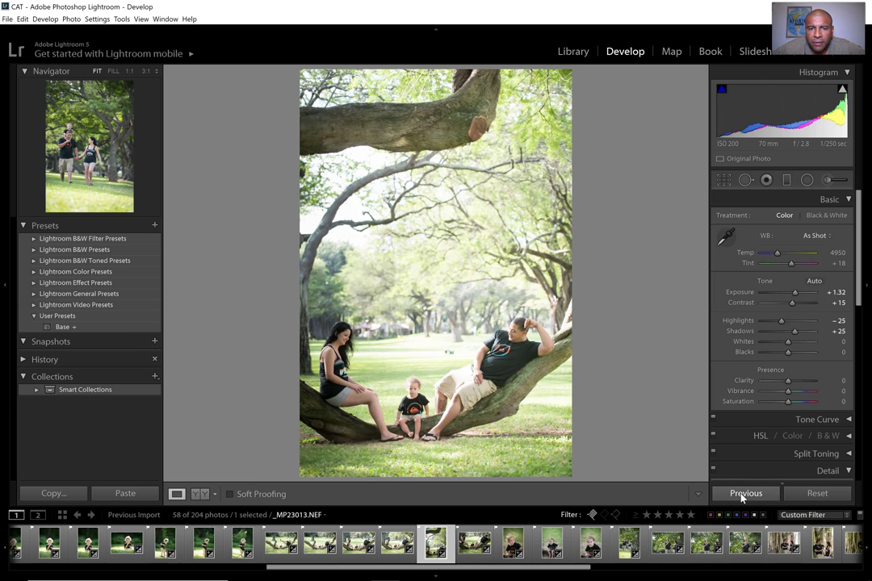
Darken the bright trees above the family in _MP23013.NEF with the Adjustment Brush at exposure -1.59 and size 57, and set the overall exposure to +1.52
click(827, 181)
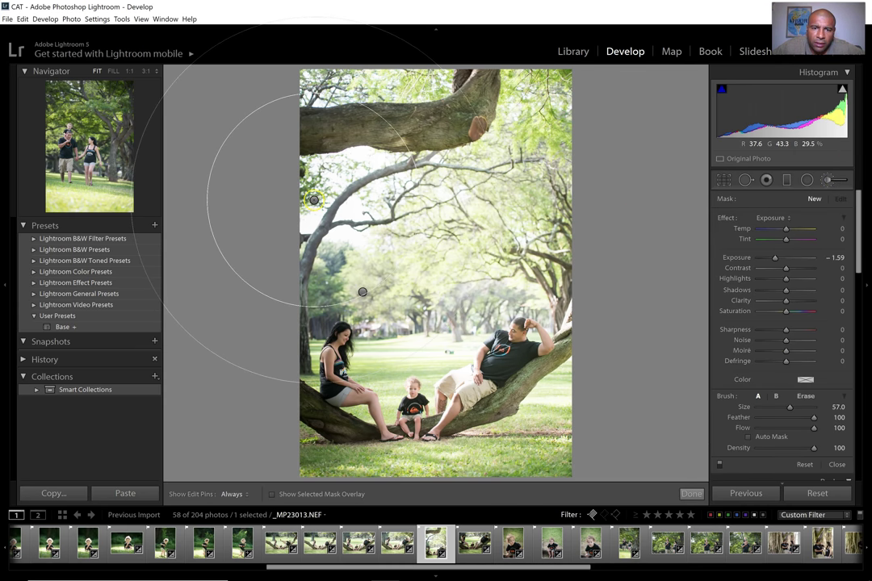
click(314, 200)
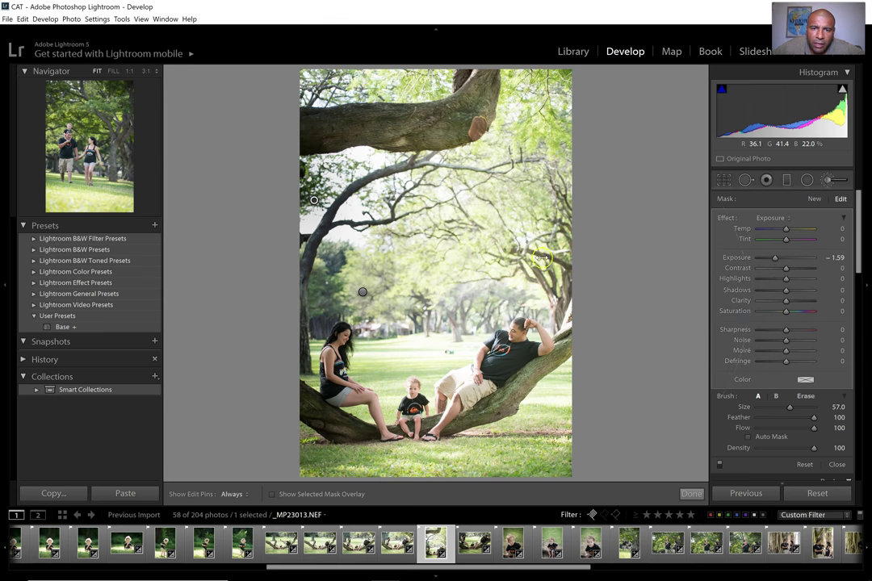
key(ctrl+z)
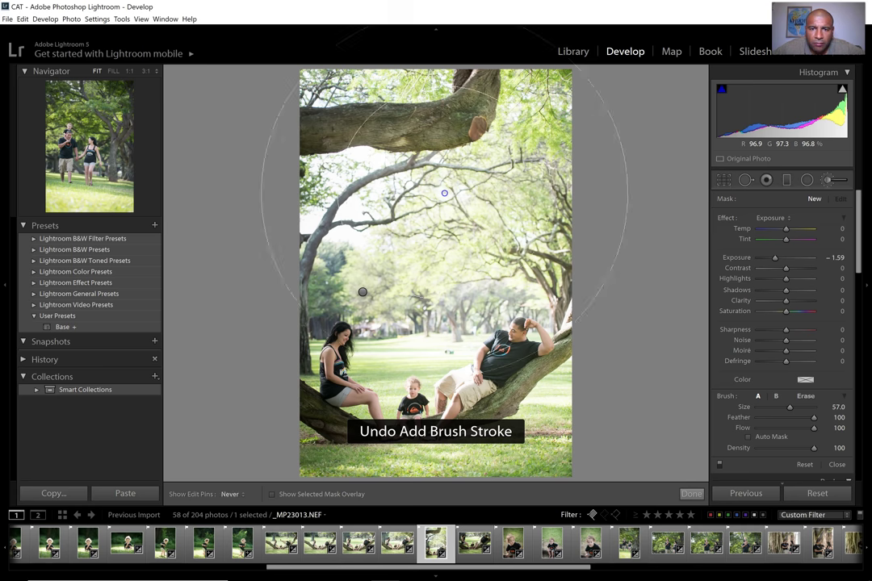
click(444, 193)
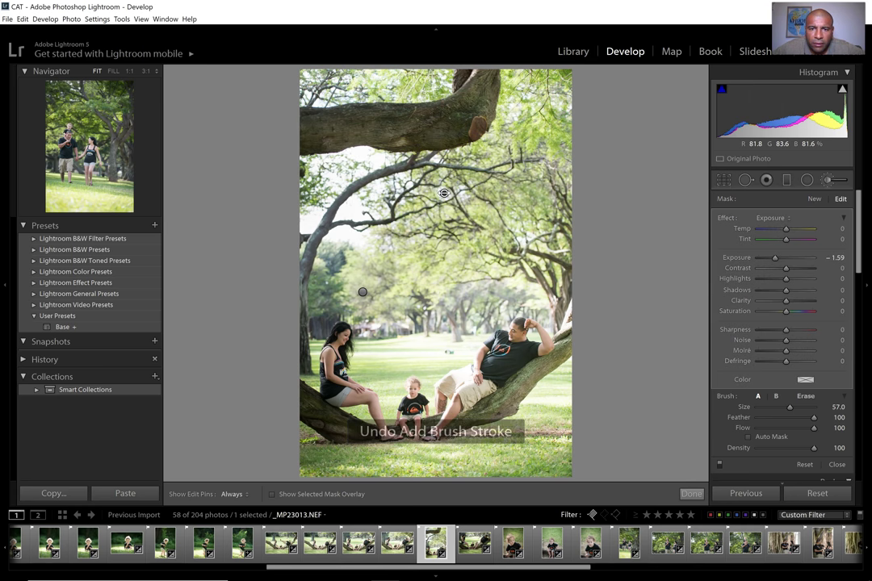
click(691, 493)
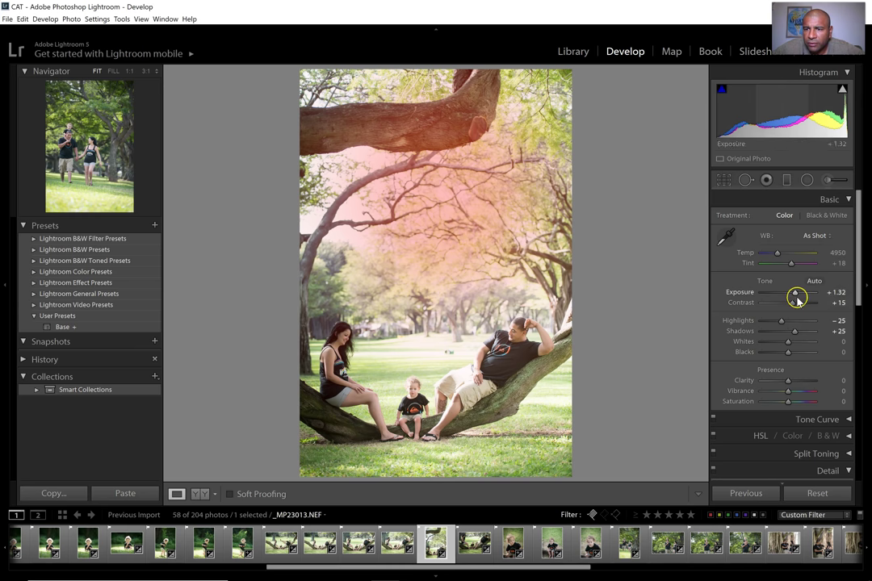
click(836, 291)
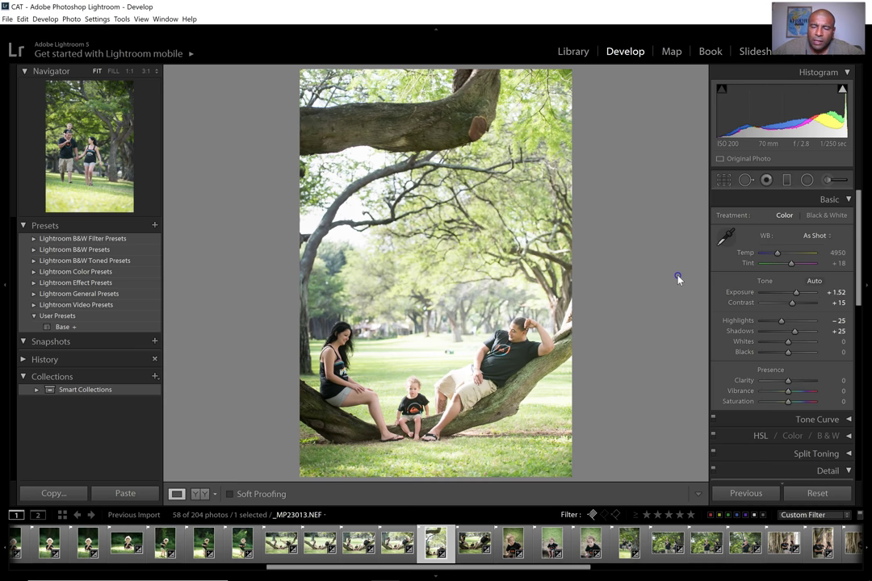
Delete the copied brush adjustment over the woman's side of _MP23013.NEF and compare the photo with its before version
click(826, 180)
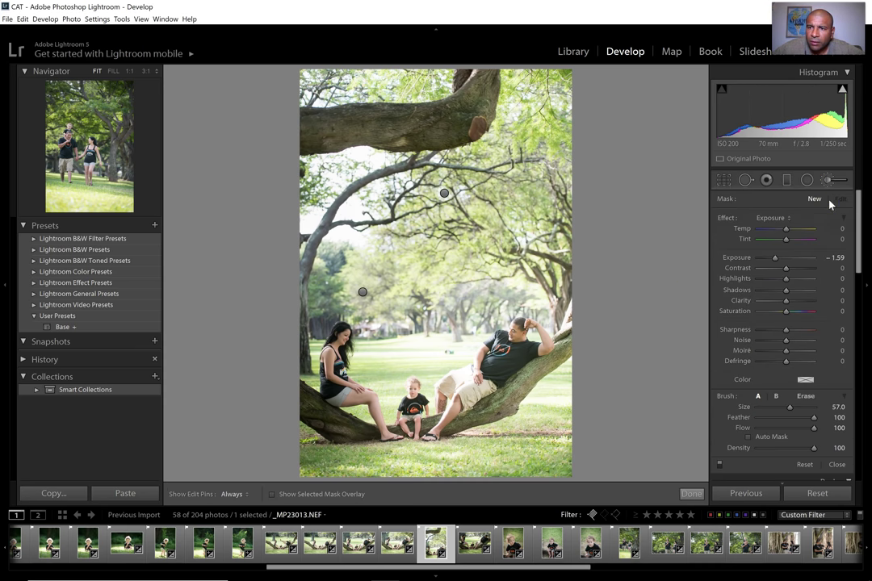
click(363, 291)
click(363, 293)
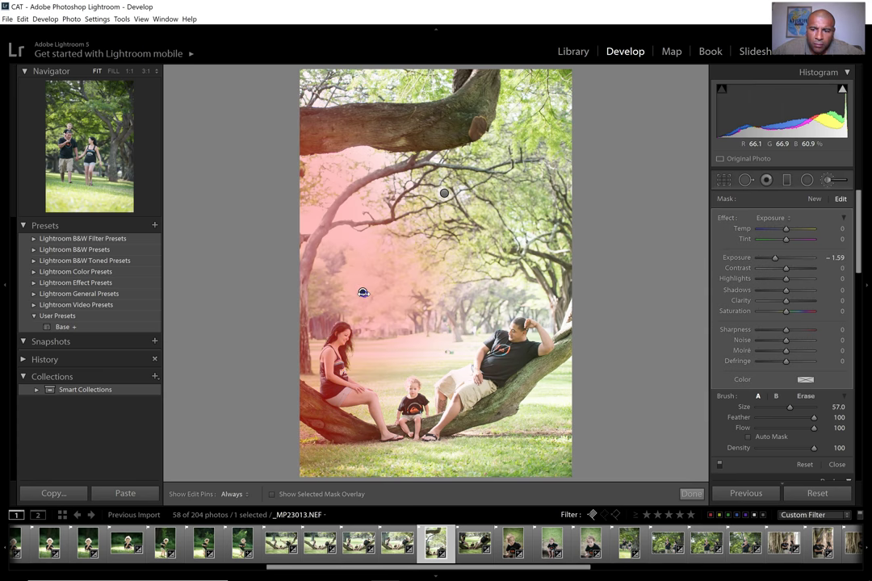
key(Delete)
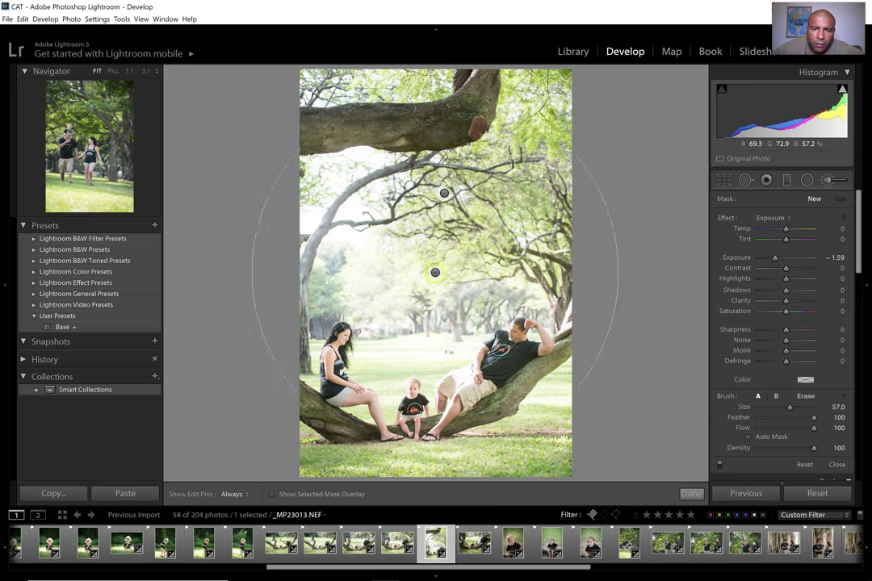
click(443, 195)
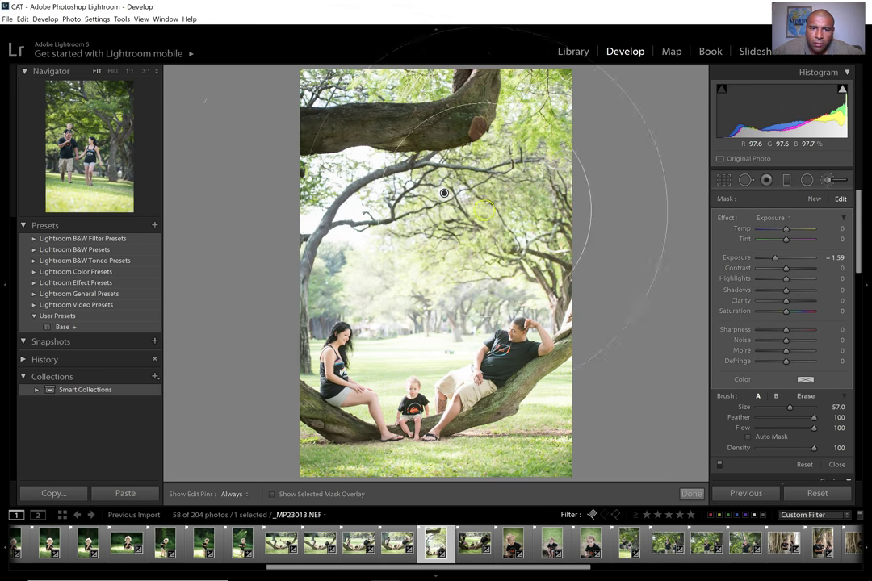
click(692, 493)
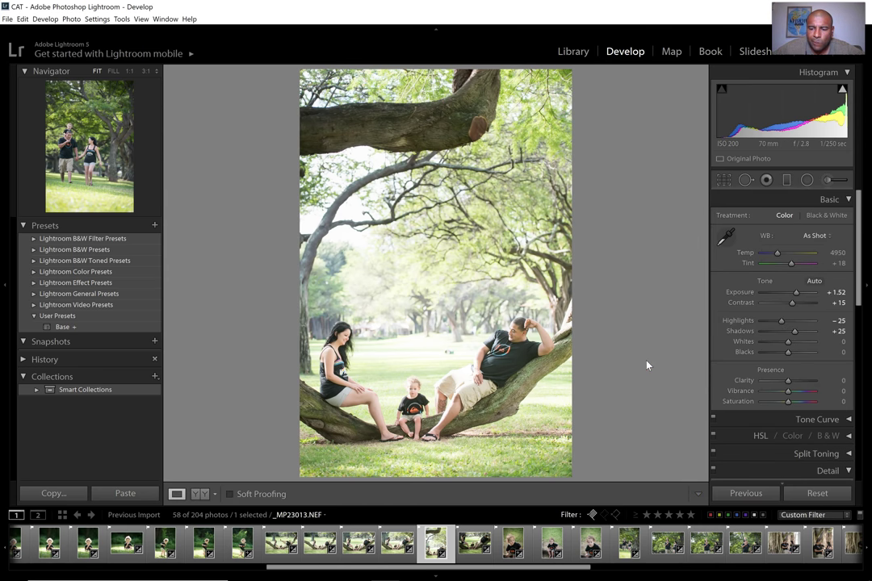
key(backslash)
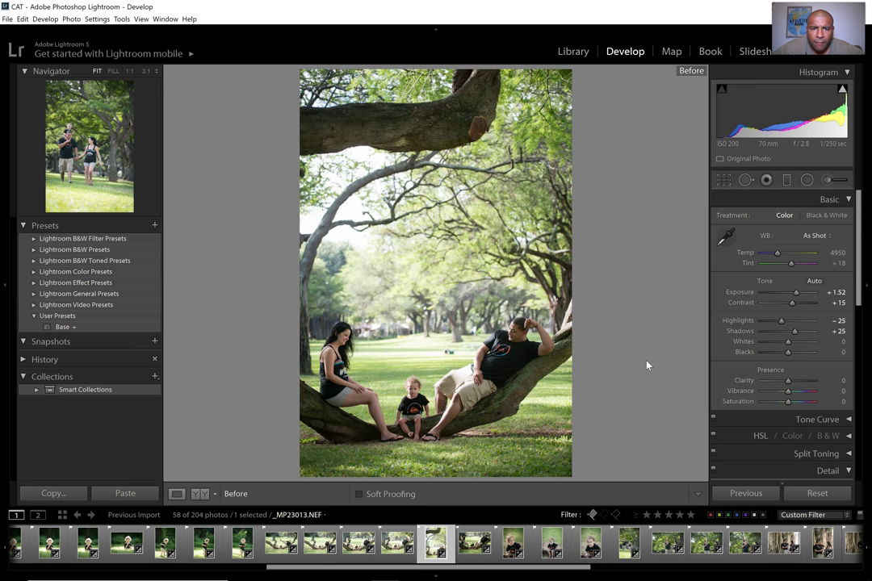
key(backslash)
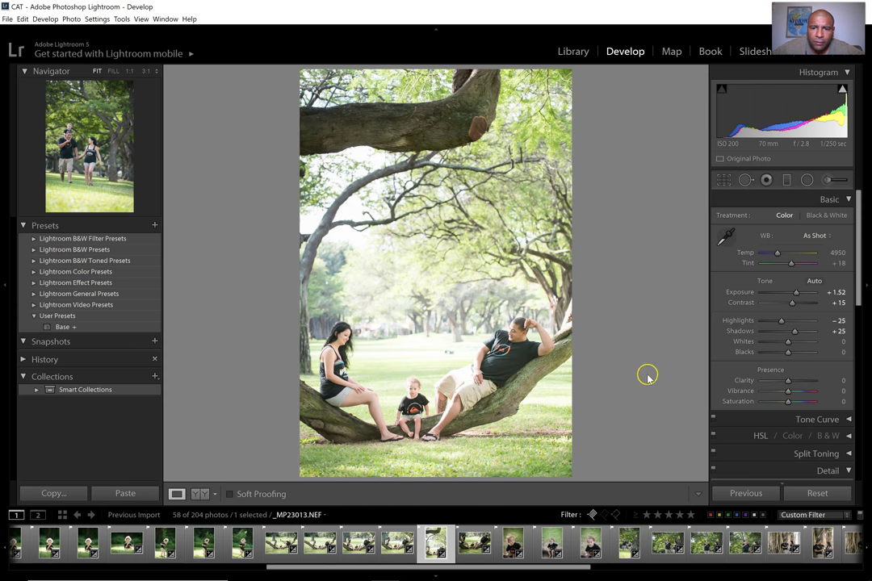
Synchronize the tone, sharpening, luminance noise reduction and post-crop vignetting settings of _MP23011.NEF to _MP23016.NEF
key(Right)
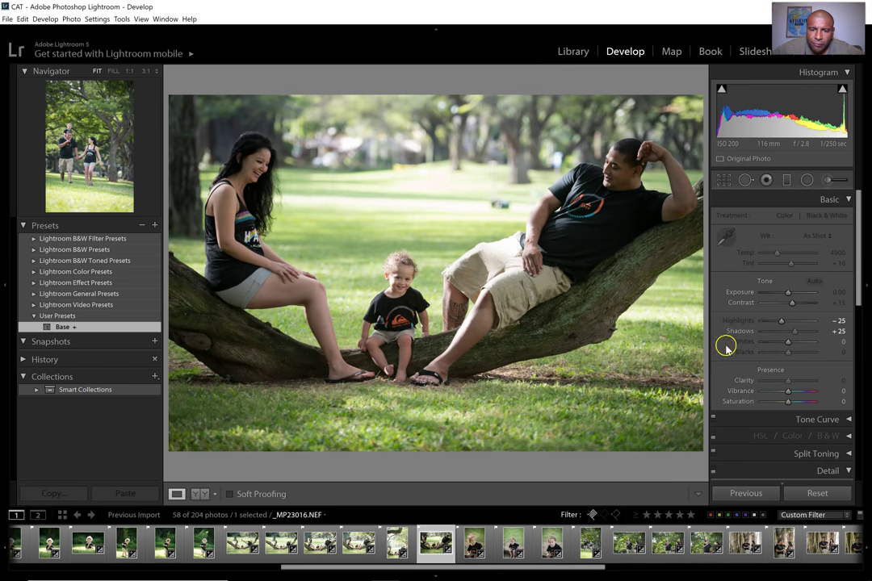
click(358, 546)
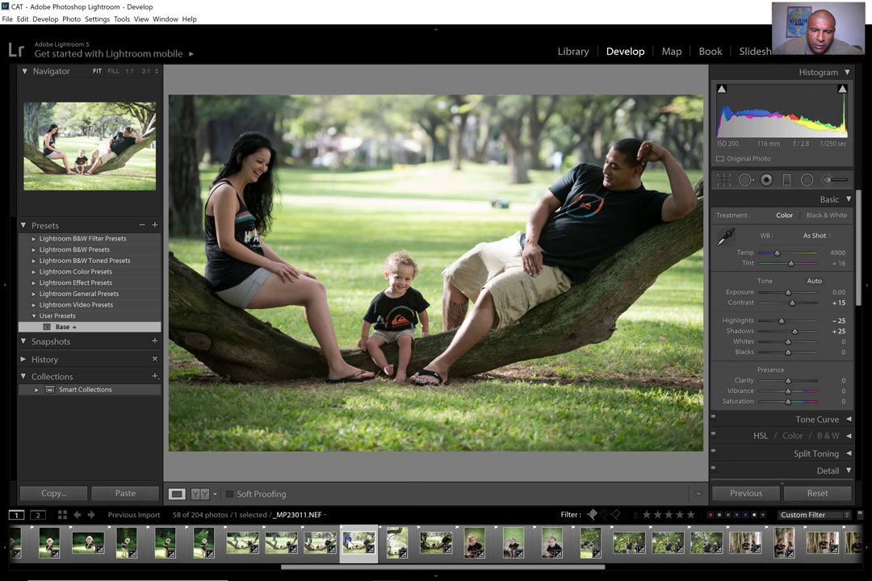
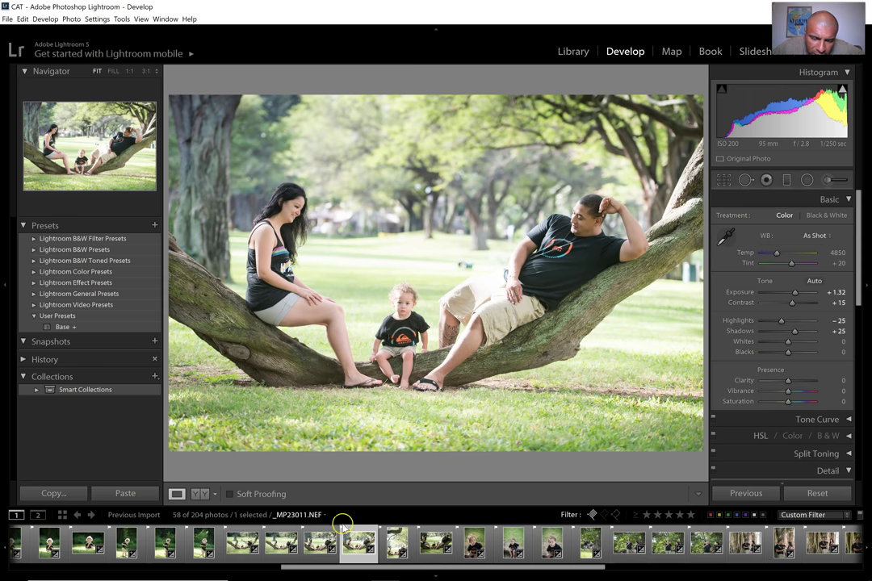
click(436, 551)
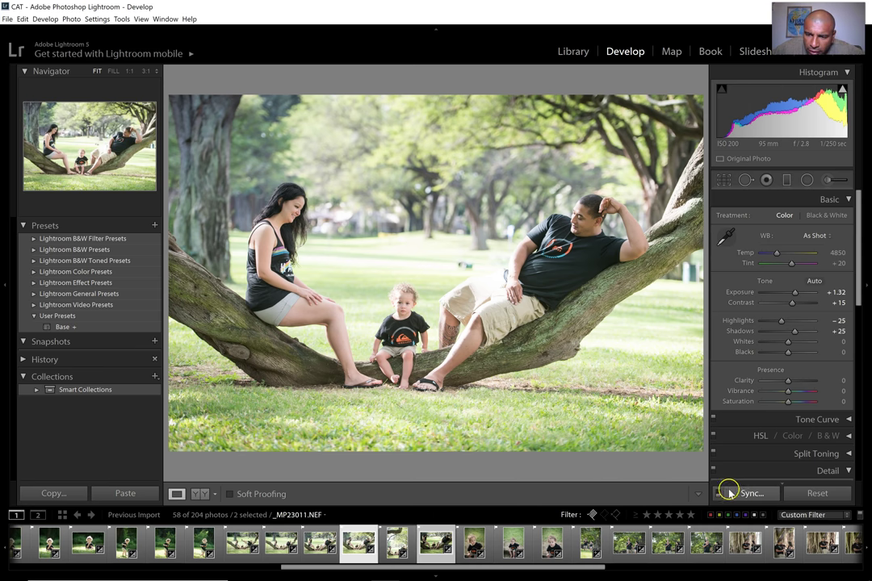
key(ctrl+shift+s)
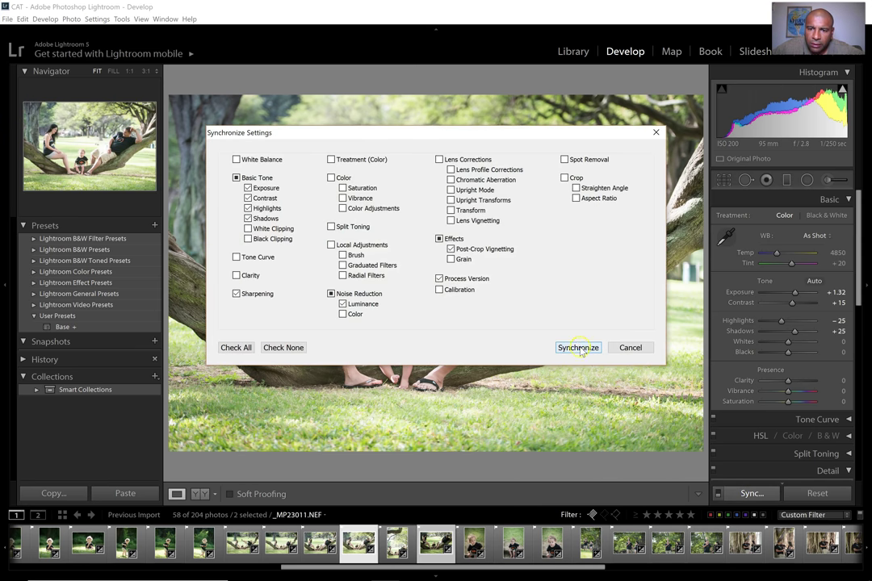
click(574, 347)
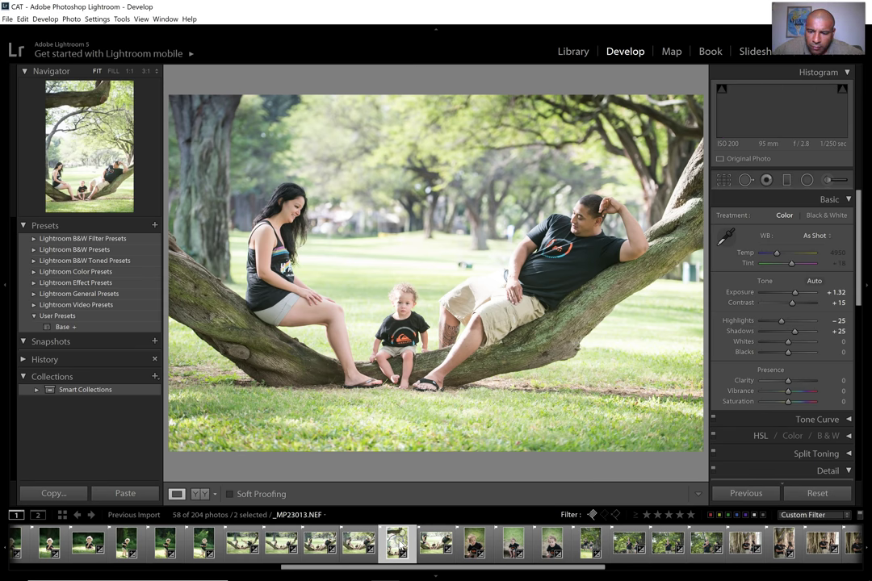
click(399, 546)
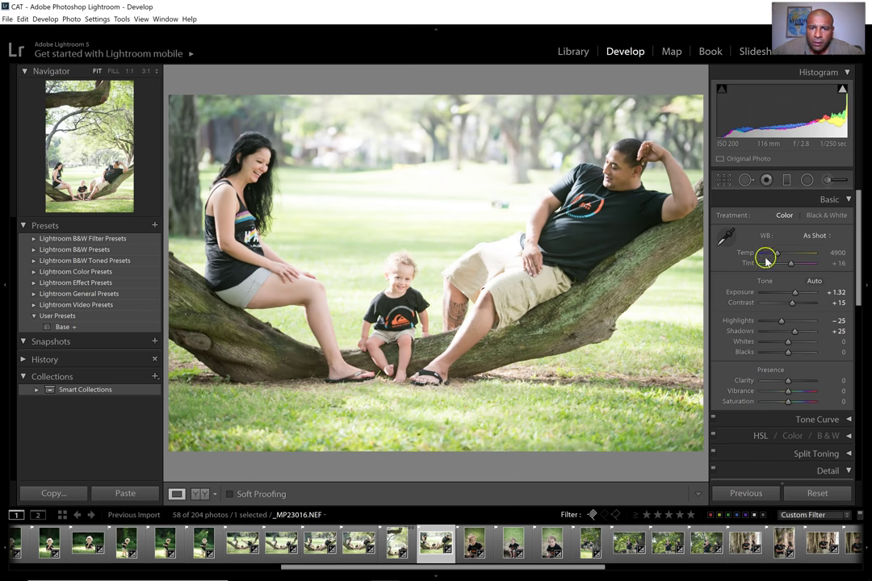
Set the exposure of _MP23016.NEF to +1.12
click(840, 292)
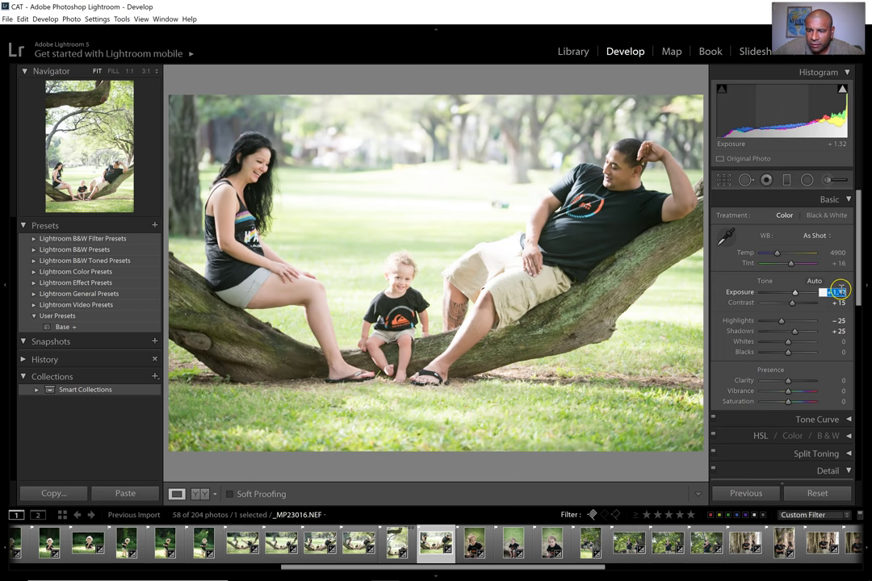
text(1.12)
key(Return)
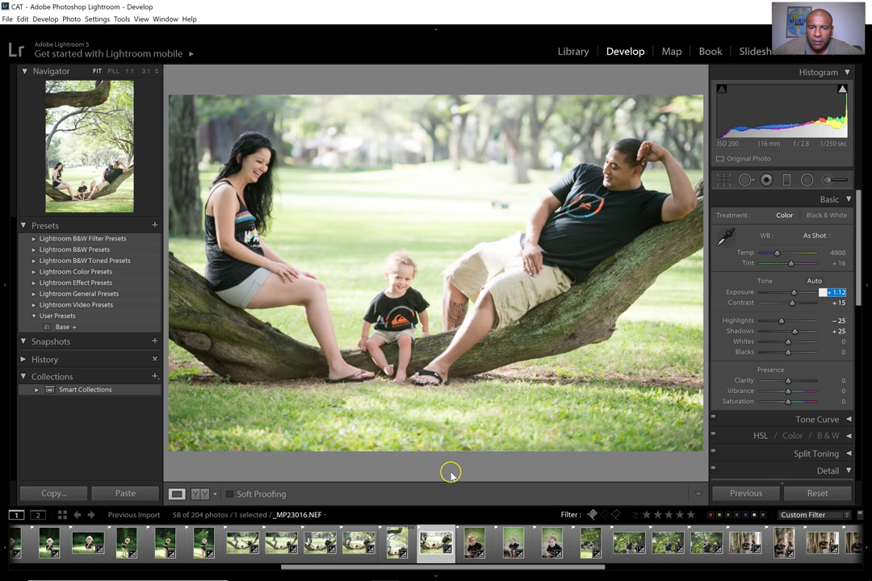
click(481, 467)
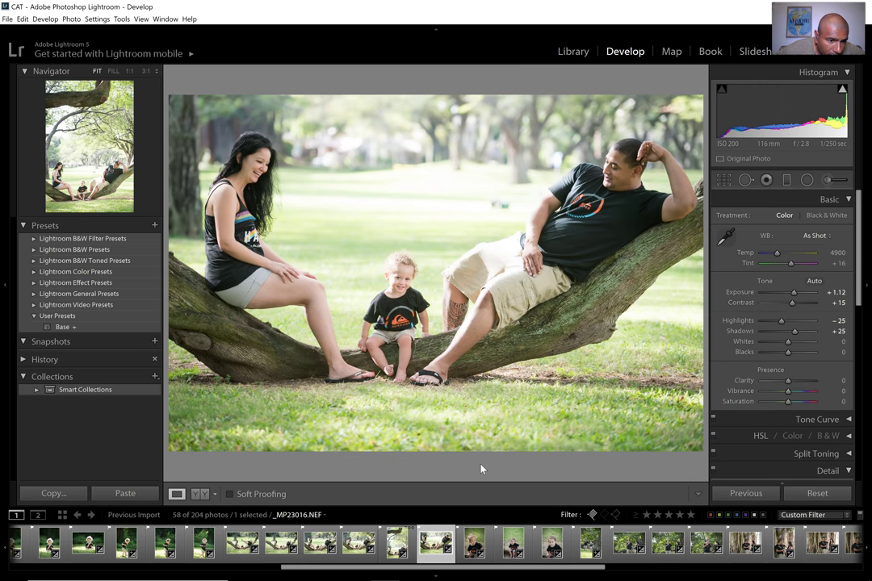
Raise the exposure of the toddler close-up _MP23022.NEF to +0.71
key(Right)
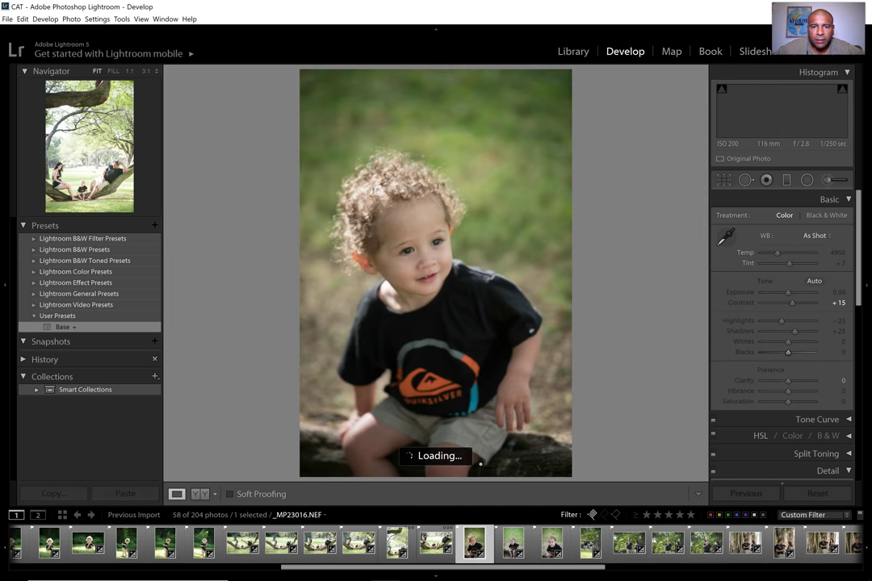
drag(788, 292, 792, 297)
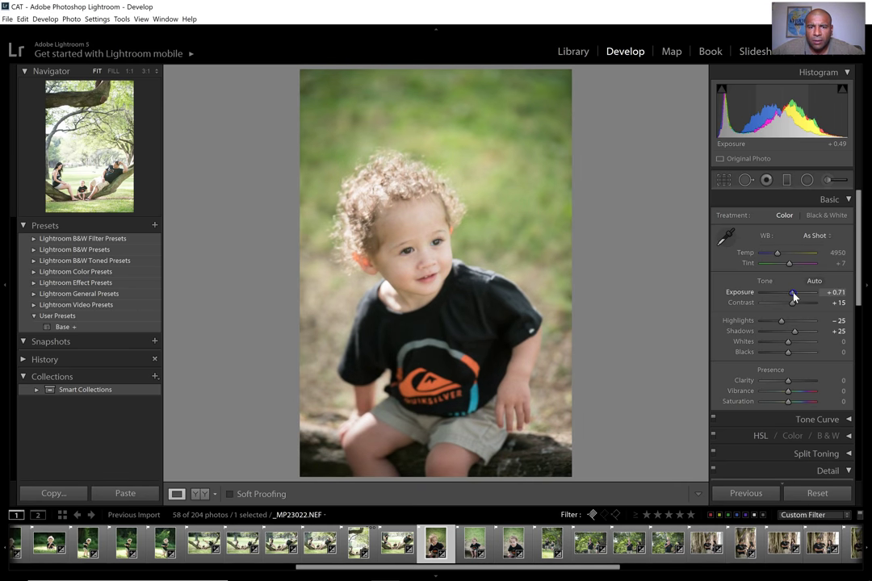
click(622, 331)
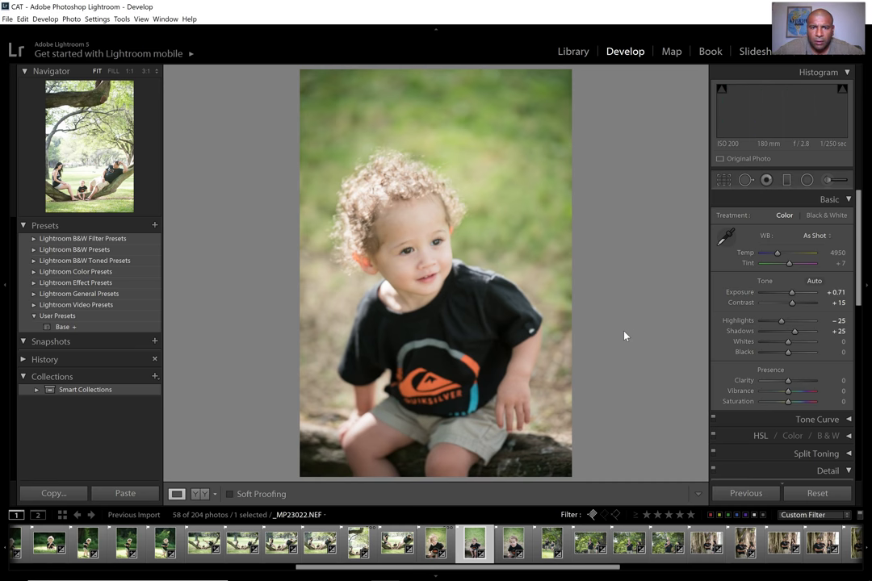
On the next toddler photo, _MP23025.NEF, set the exposure to +0.52
key(Right)
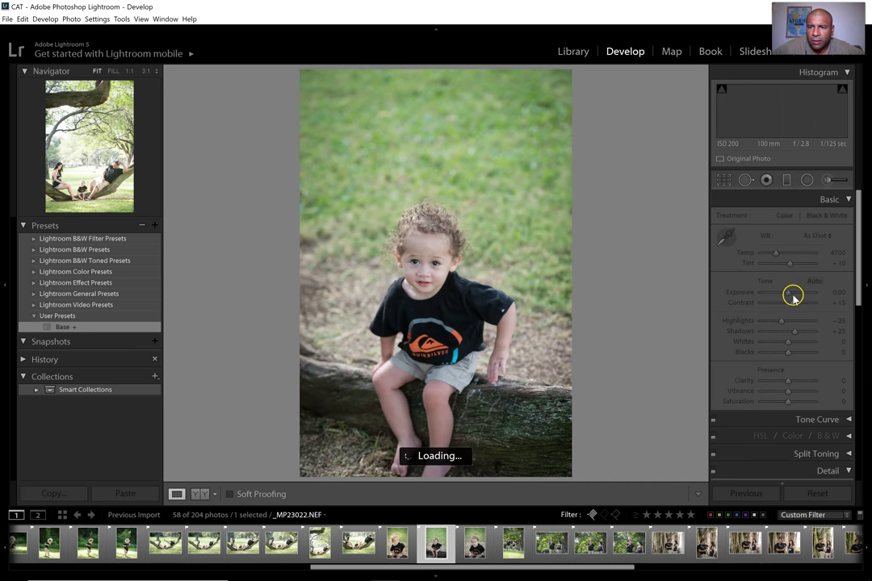
drag(791, 298, 793, 298)
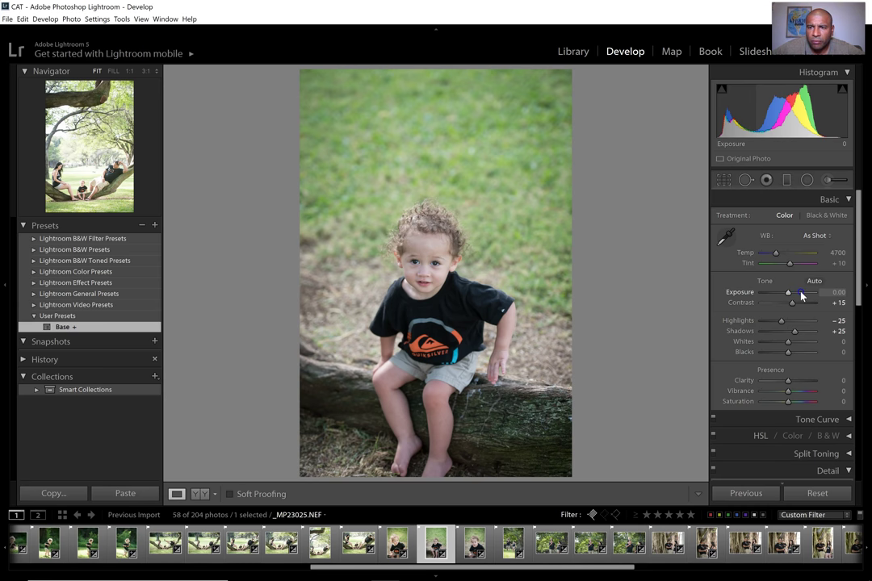
drag(788, 296, 791, 295)
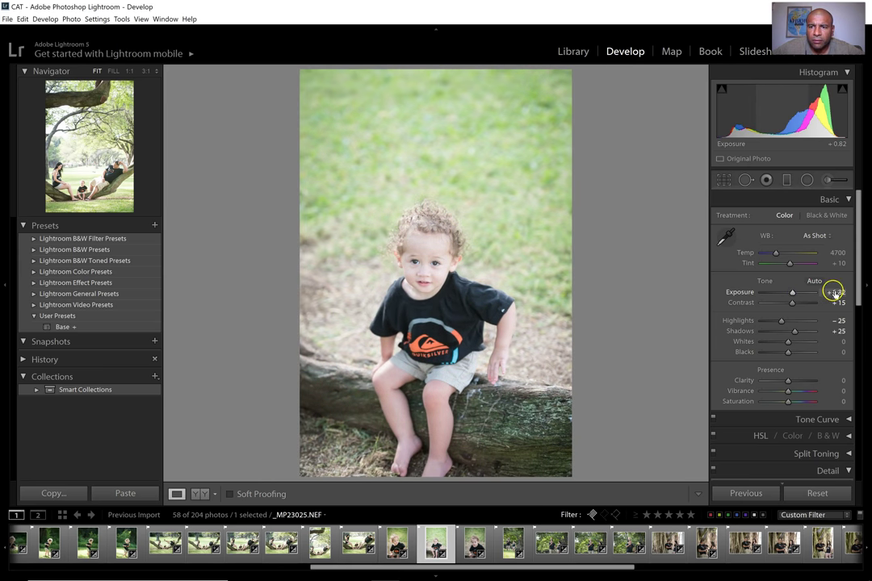
text(0.52)
key(Return)
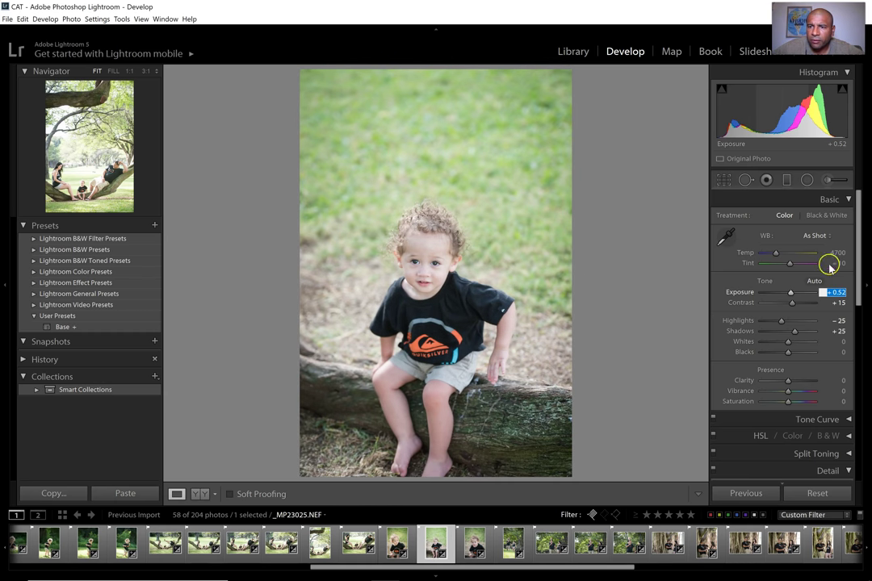
Warm _MP23025.NEF by setting its white balance temperature to 5450, and compare it with the before version
click(775, 254)
text(5700)
key(Return)
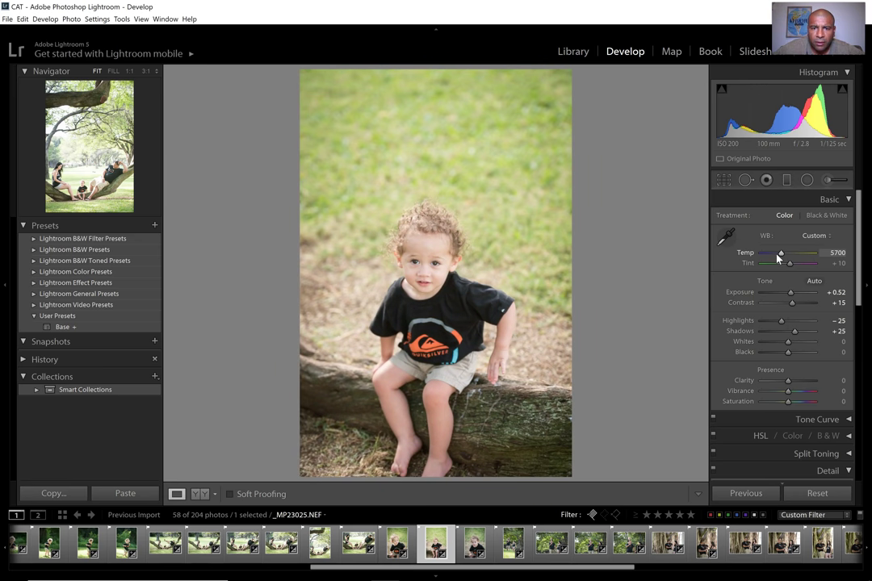
text(5450)
key(Return)
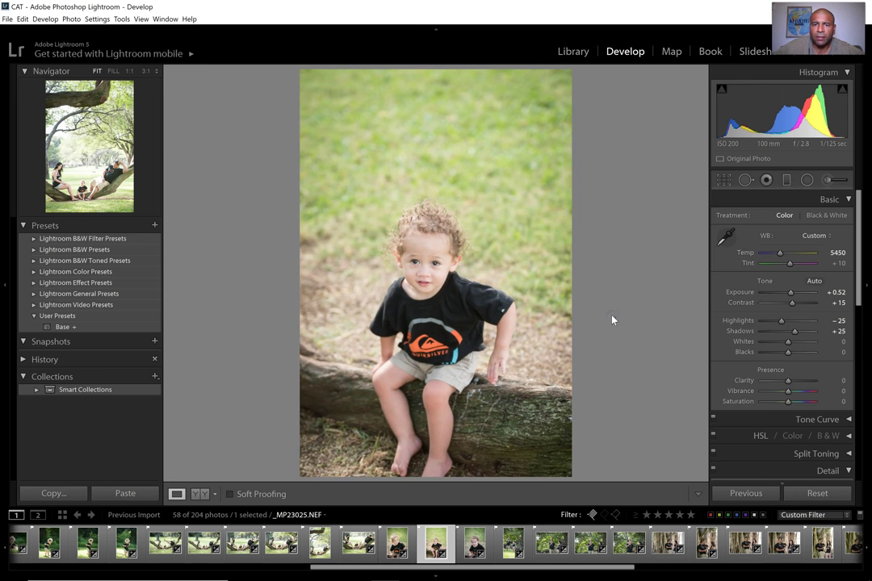
key(backslash)
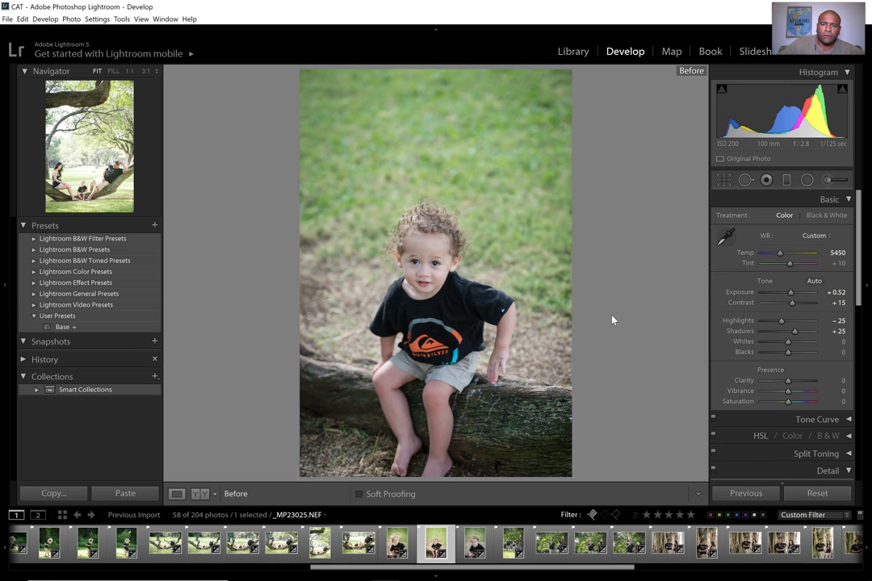
key(backslash)
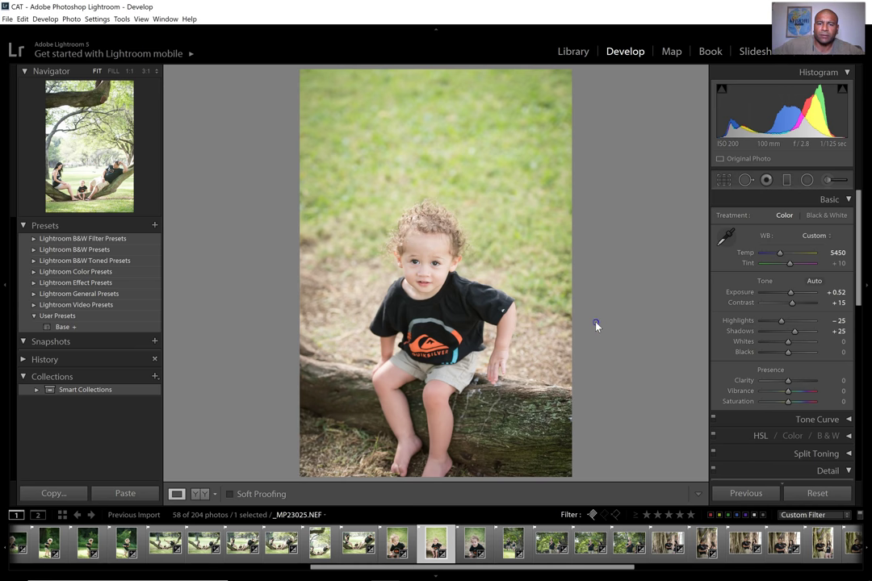
Compare the two edited toddler photos, apply the previous photo's settings to _MP23027.NEF and set its white balance temperature to 5200
key(Left)
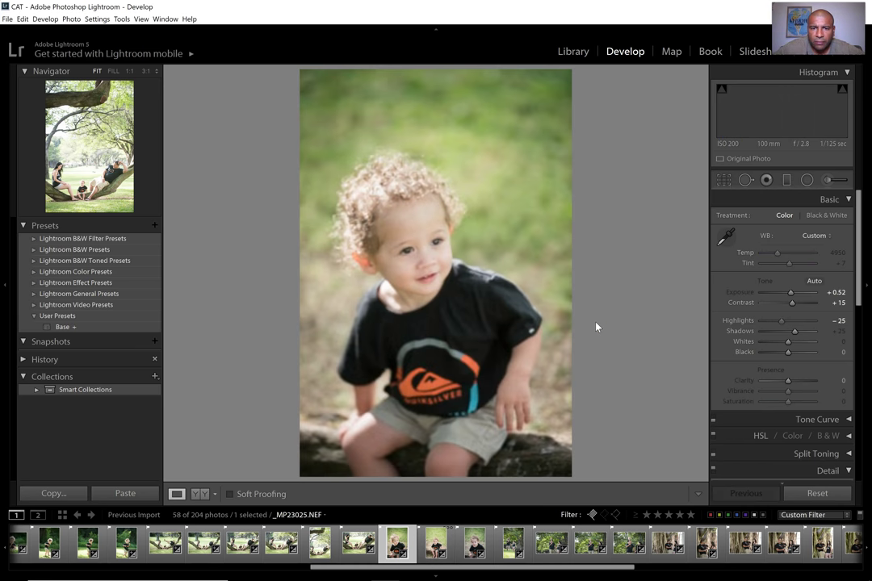
key(Right)
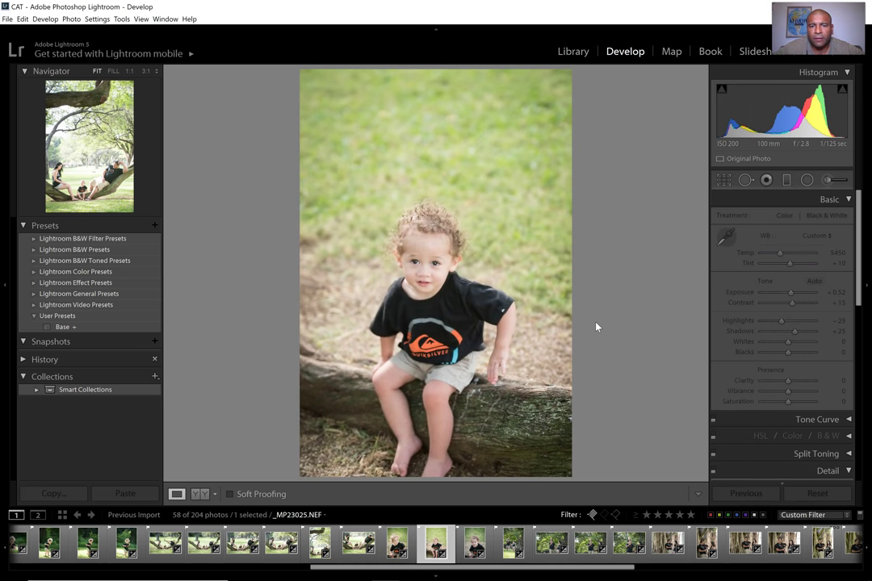
key(Right)
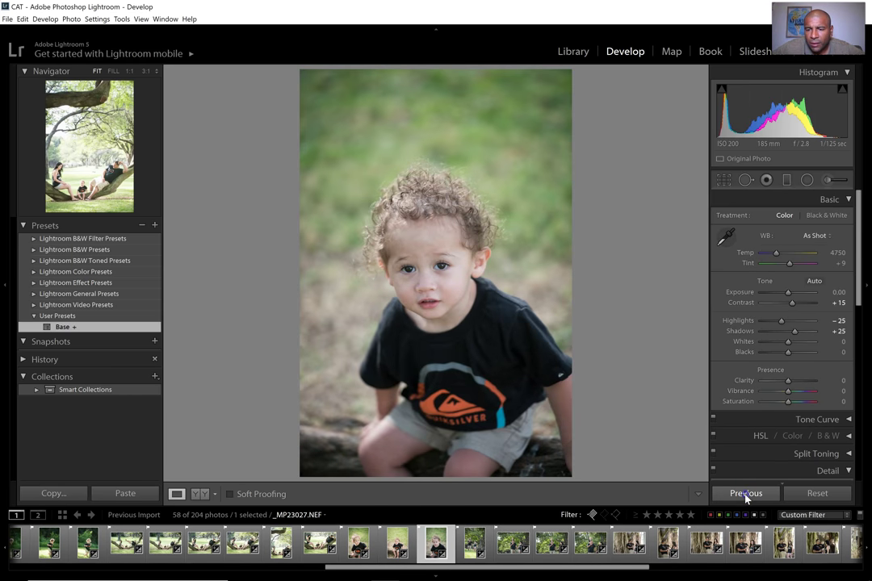
click(745, 496)
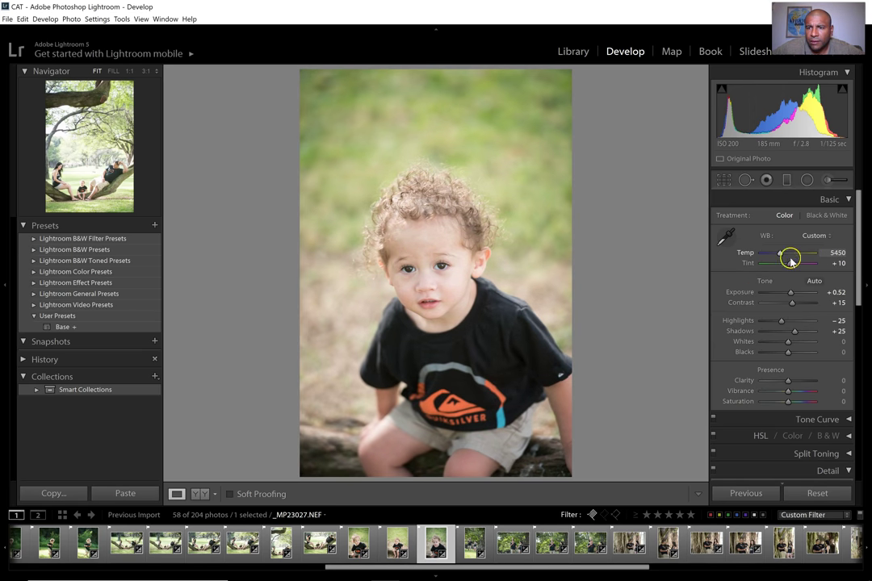
drag(778, 255, 777, 255)
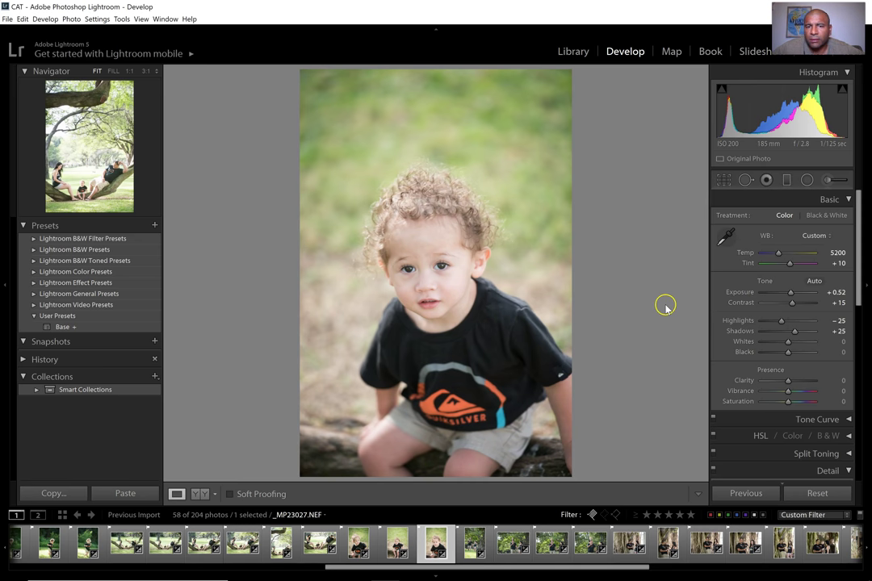
On the next photo, the family walking under the trees (_MP23032.NEF), set the exposure to +0.40
key(Right)
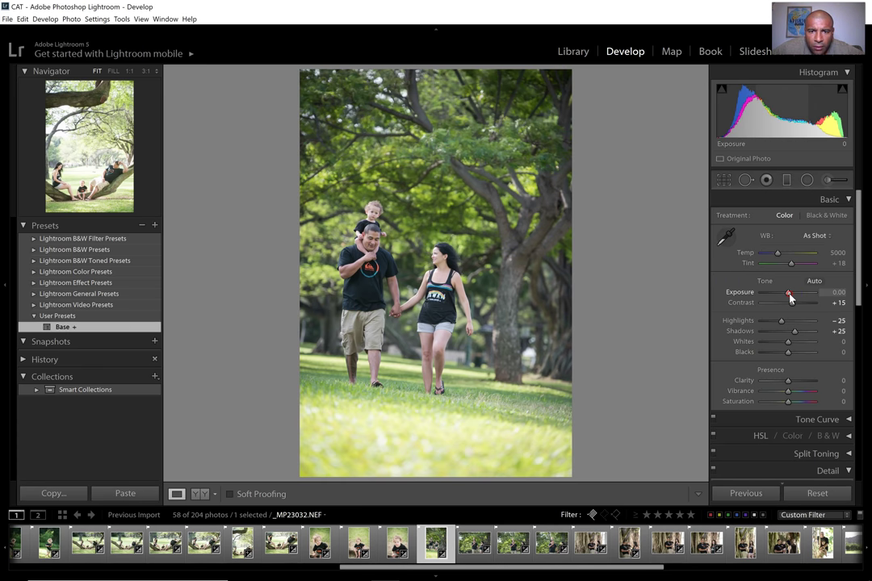
click(838, 292)
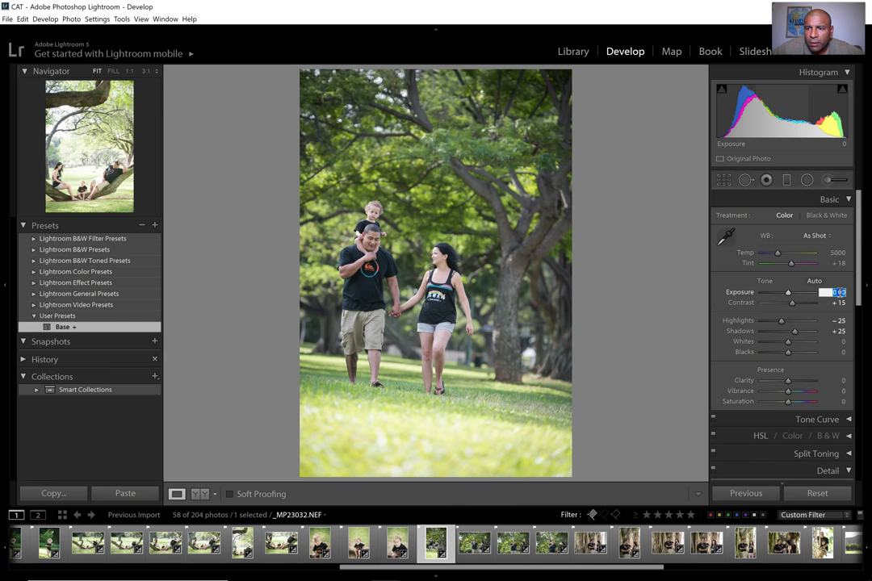
text(0.3)
key(Return)
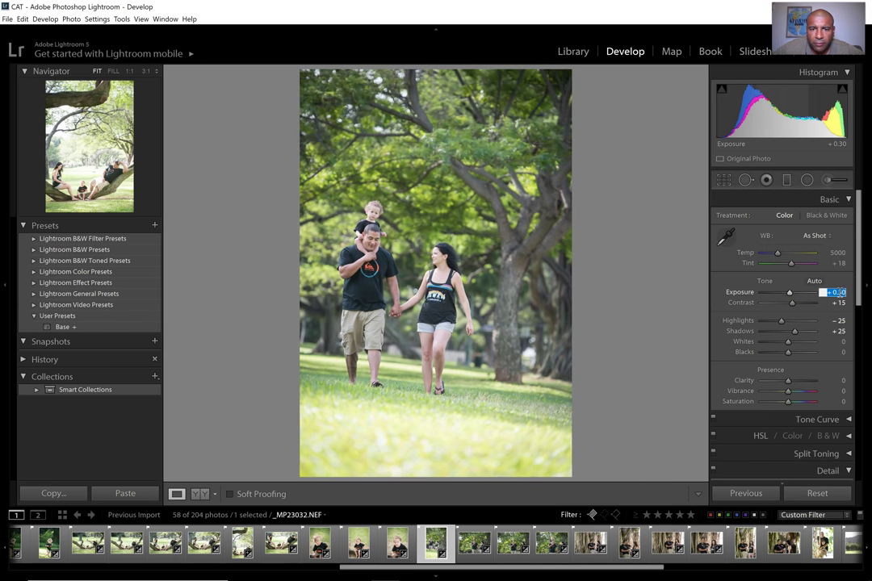
key(Up)
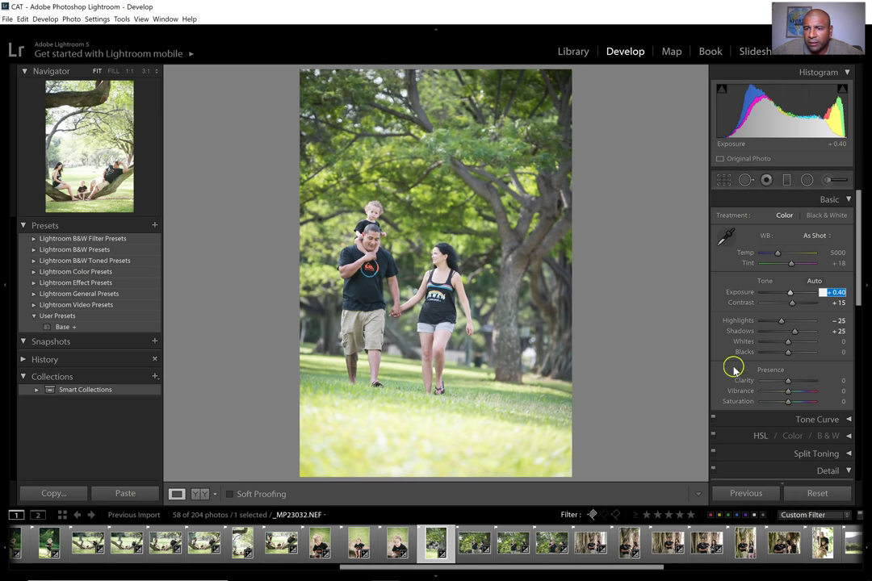
key(Return)
Apply the previous photo's settings to the closer walking shot _MP23035.NEF and set its exposure to +0.30
key(Right)
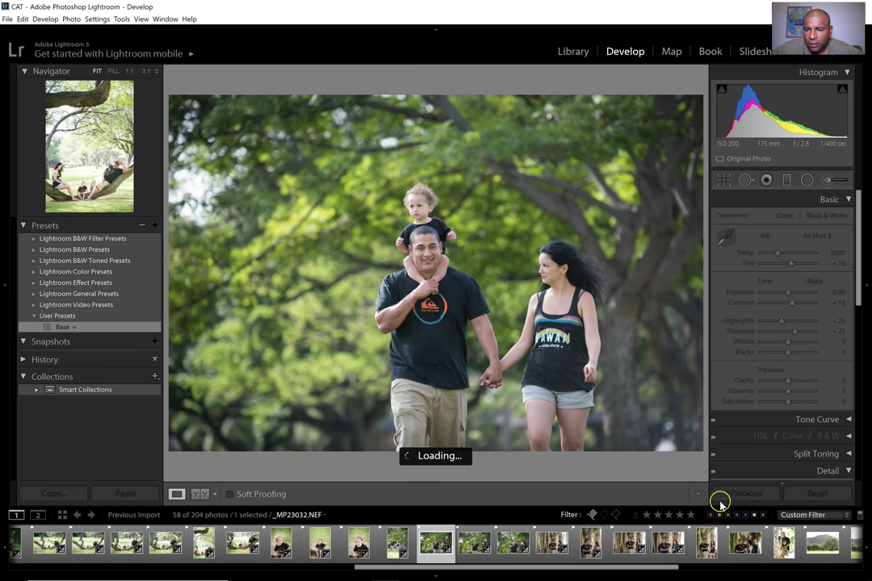
click(757, 495)
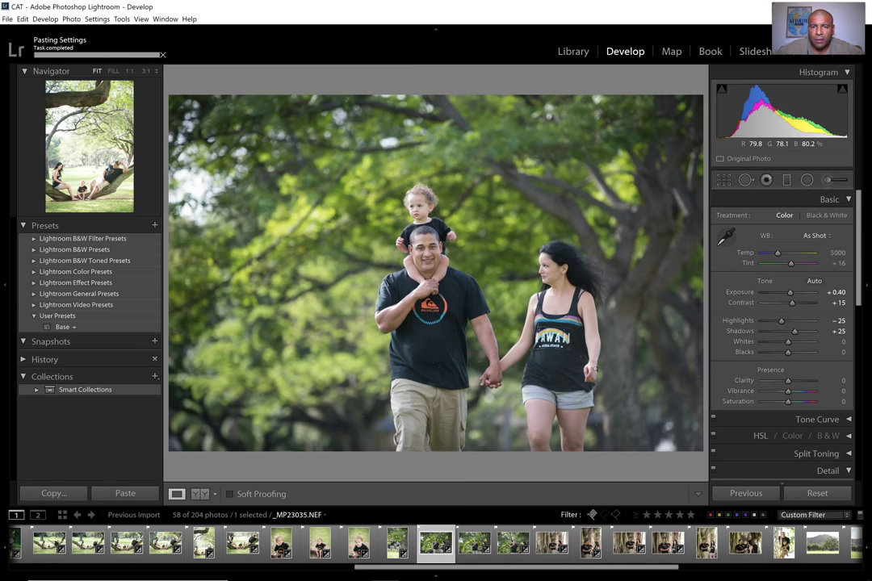
click(746, 494)
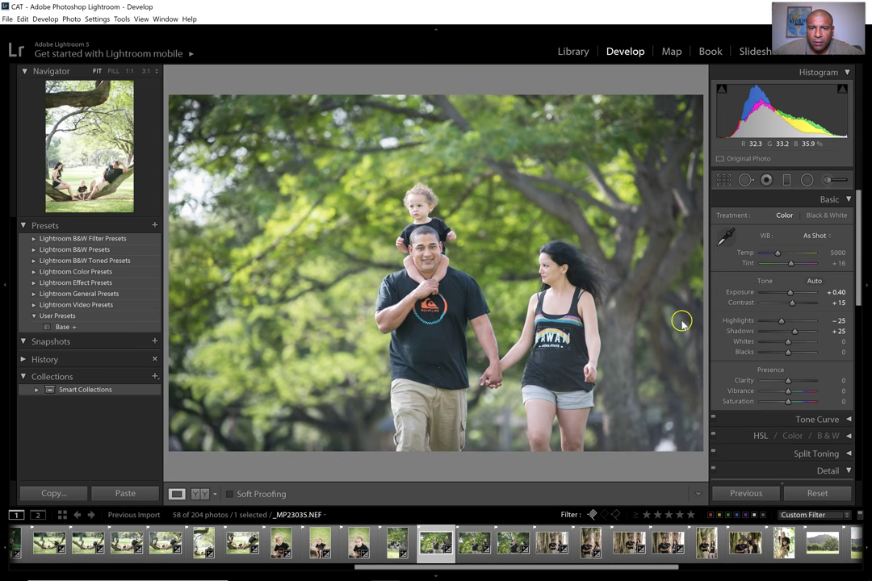
click(837, 293)
key(Down)
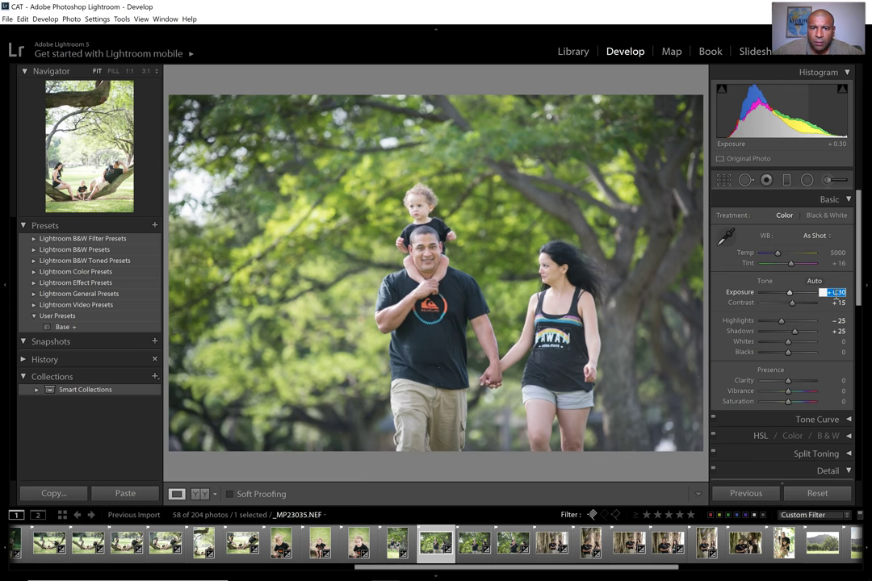
key(Return)
Apply the previous photo's settings to each of the next two walking shots, _MP23039.NEF and _MP23043.NEF
key(Right)
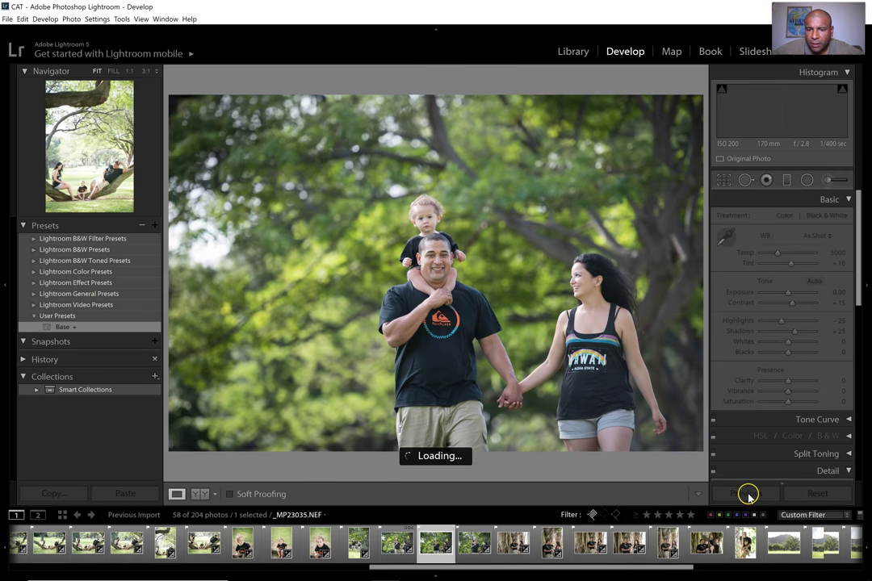
click(746, 496)
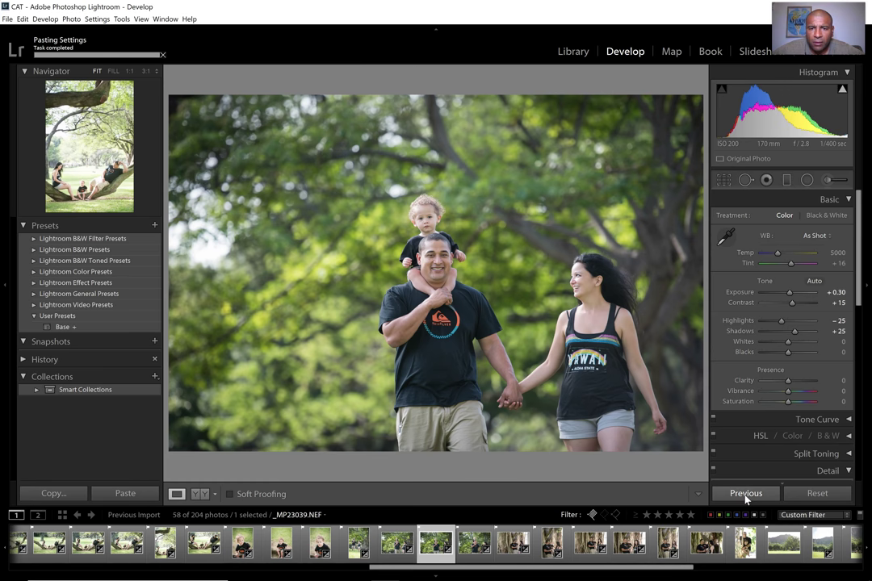
click(746, 494)
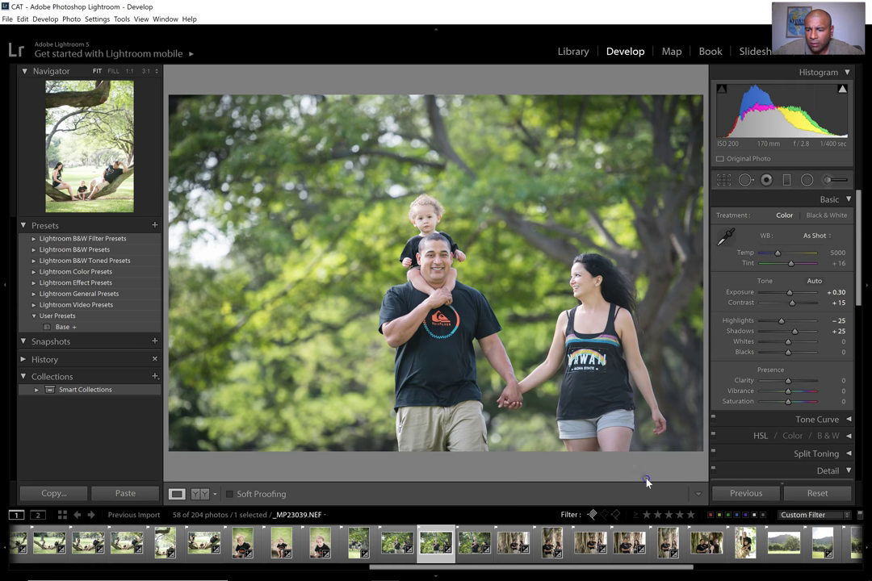
key(Right)
click(744, 502)
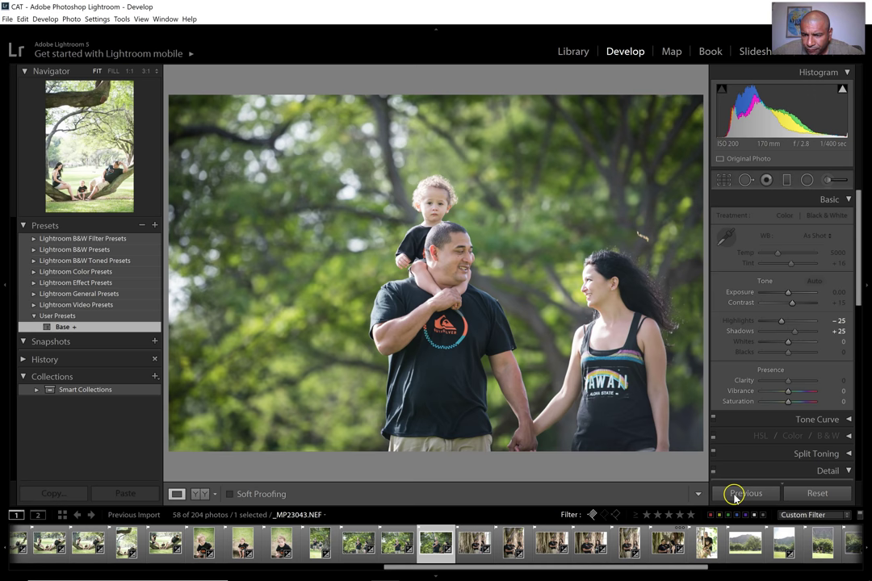
click(736, 495)
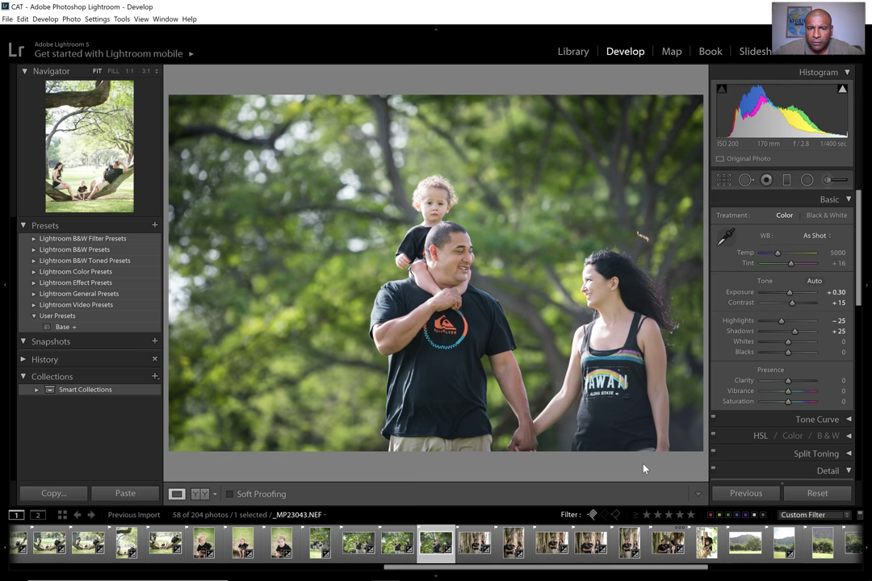
click(743, 493)
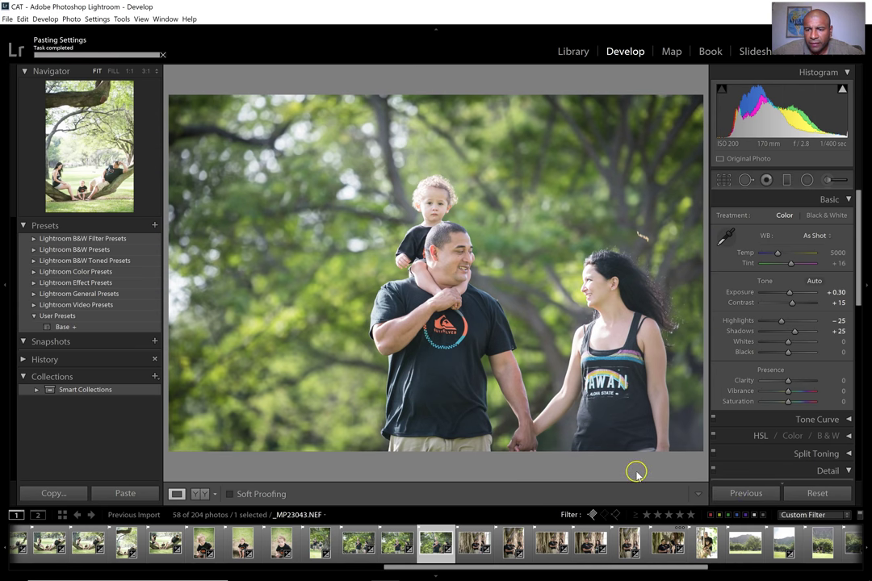
Move on to the first banyan tree family photo, _MP23052.NEF, and apply the previous photo's settings to it
key(Right)
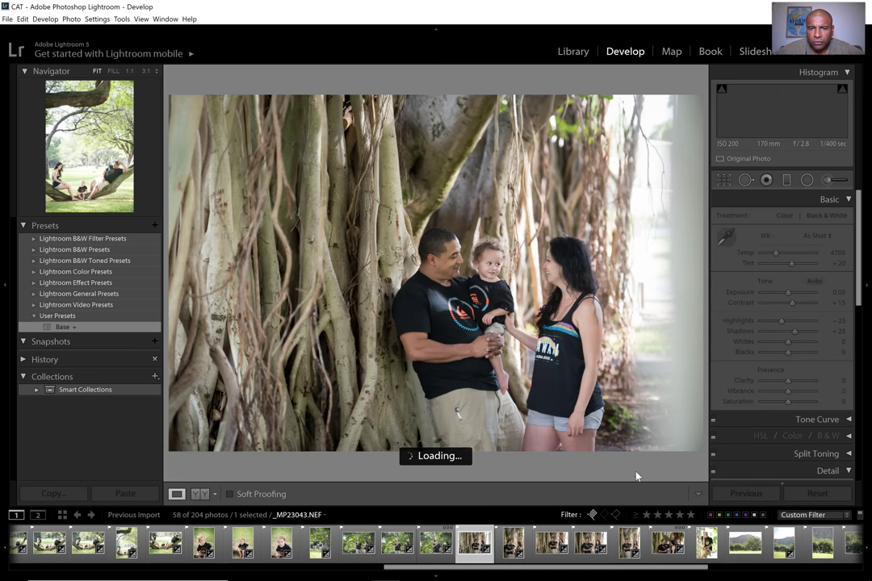
key(Right)
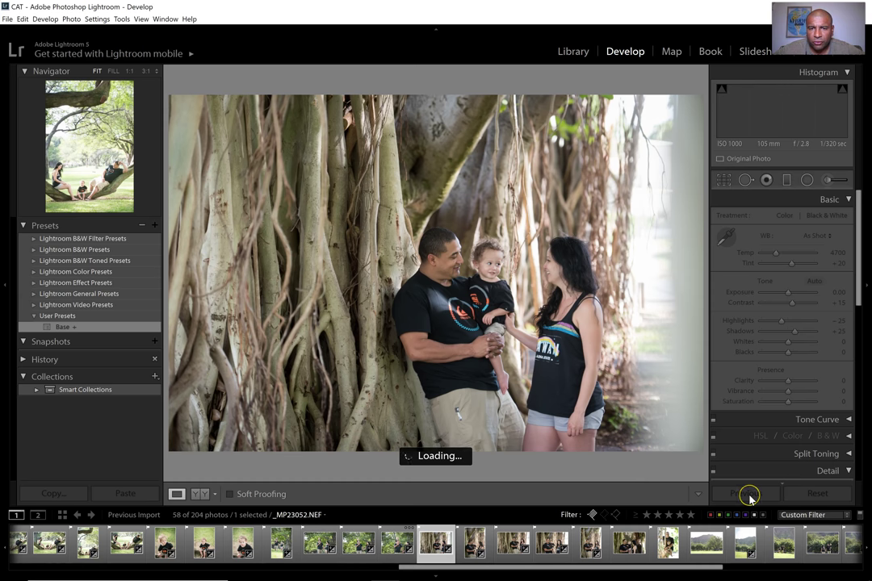
click(748, 494)
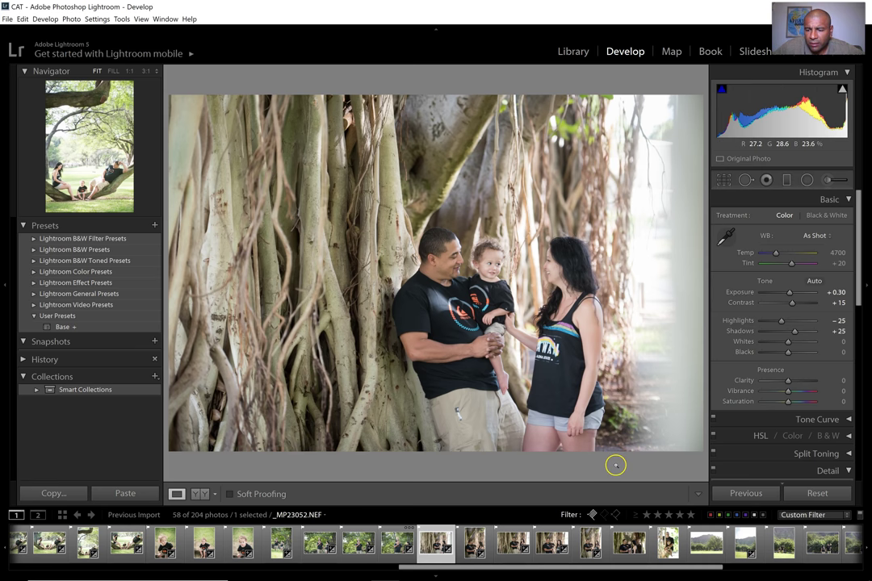
Apply the previous photo's settings to the vertical banyan tree shot _MP23055.NEF and set its exposure to +0.50
key(Right)
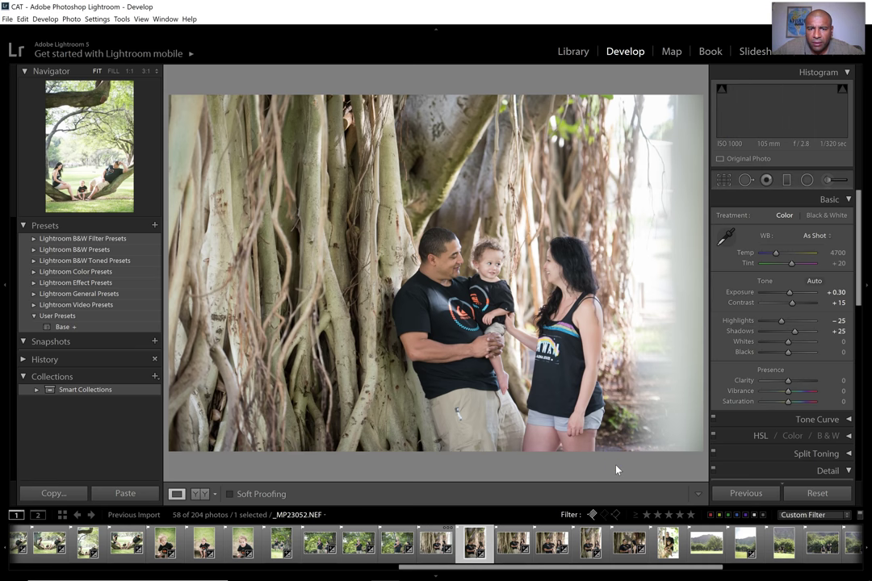
click(746, 494)
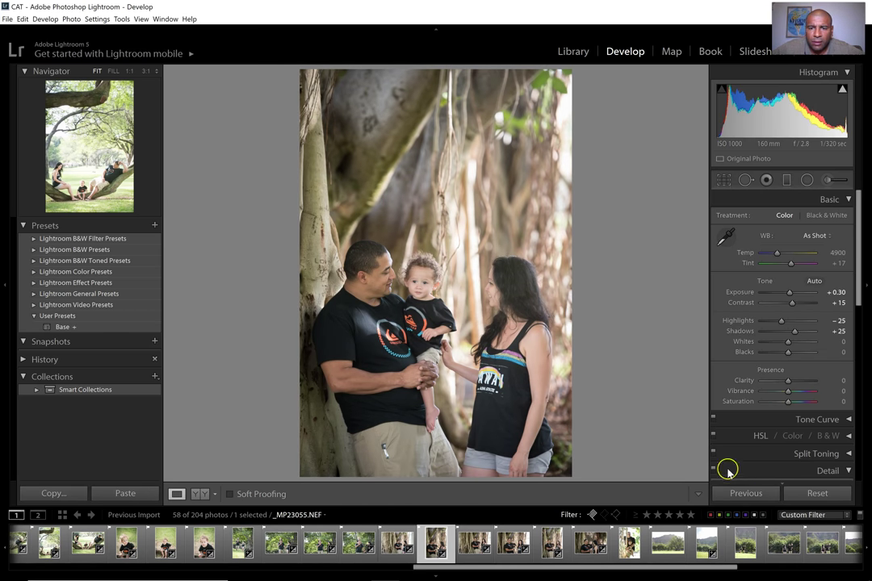
click(837, 292)
key(Up)
key(Up)
key(Return)
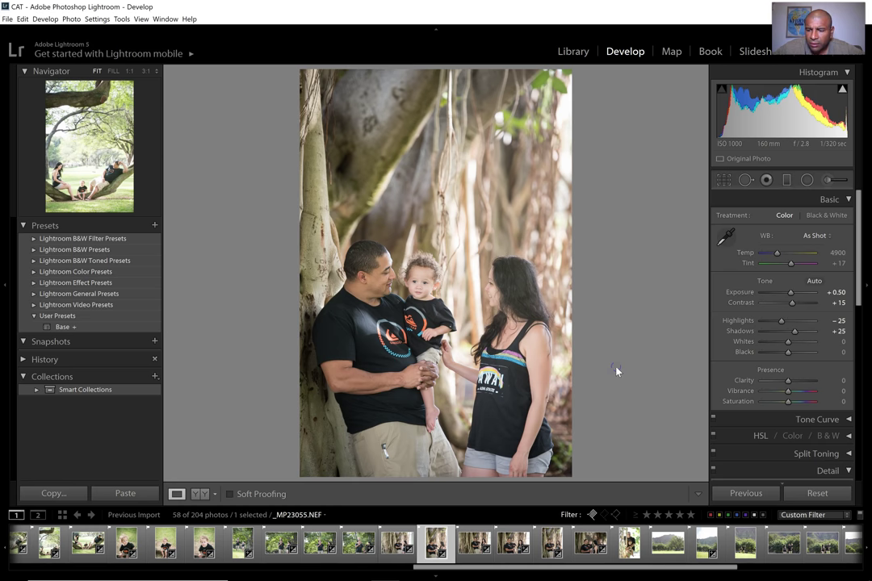
Apply the previous photo's settings to the next horizontal family portrait, _MP23059.NEF
key(Right)
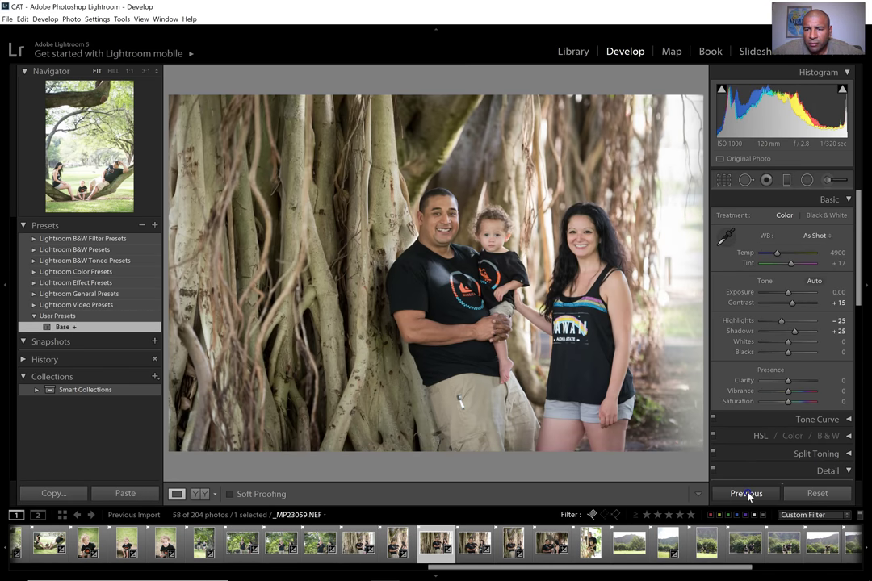
click(746, 494)
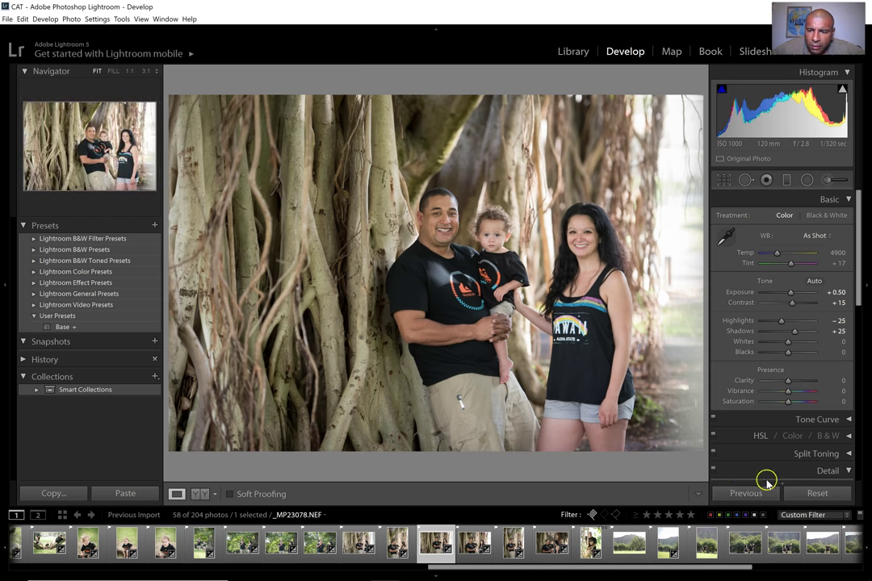
click(742, 494)
Add the next three banyan tree photos to the selection and synchronize the settings of _MP23059.NEF to them, keeping the checked options
key(shift)
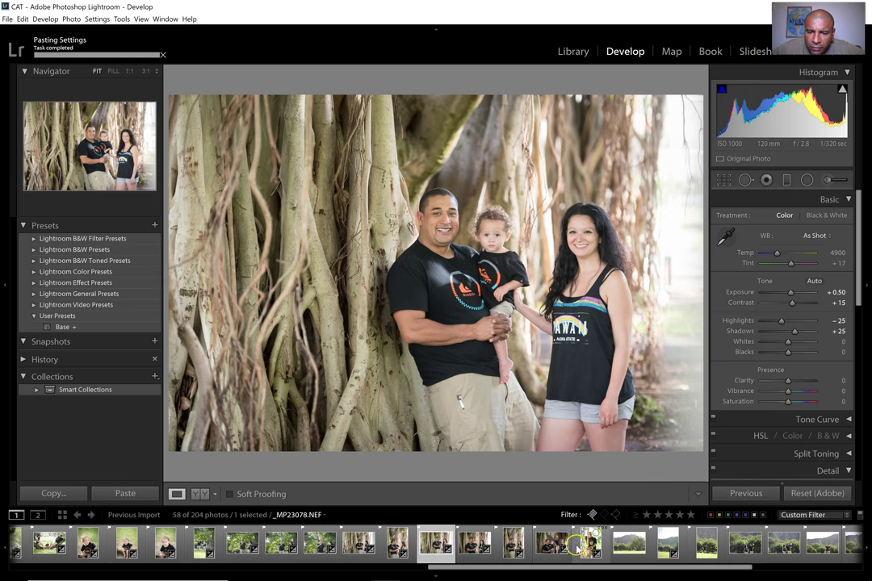
shift+click(541, 545)
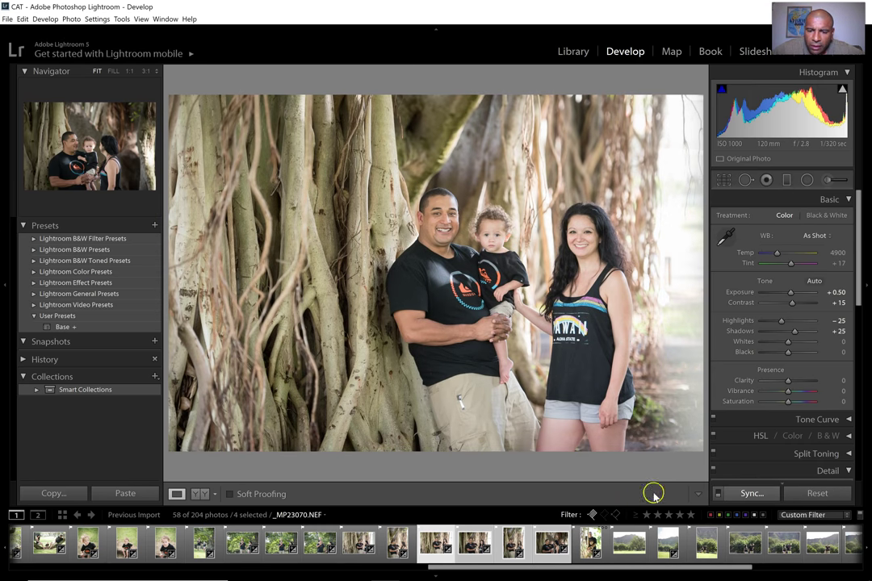
click(748, 494)
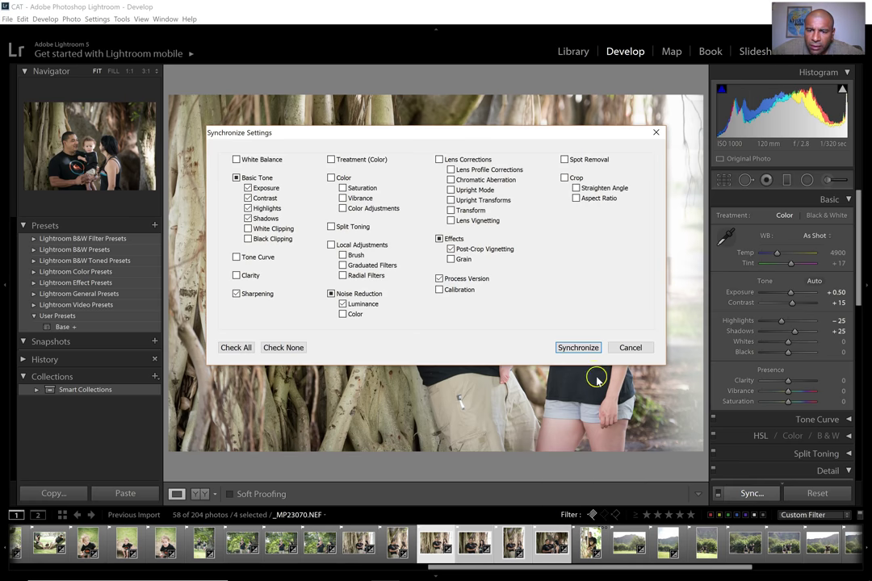
click(575, 349)
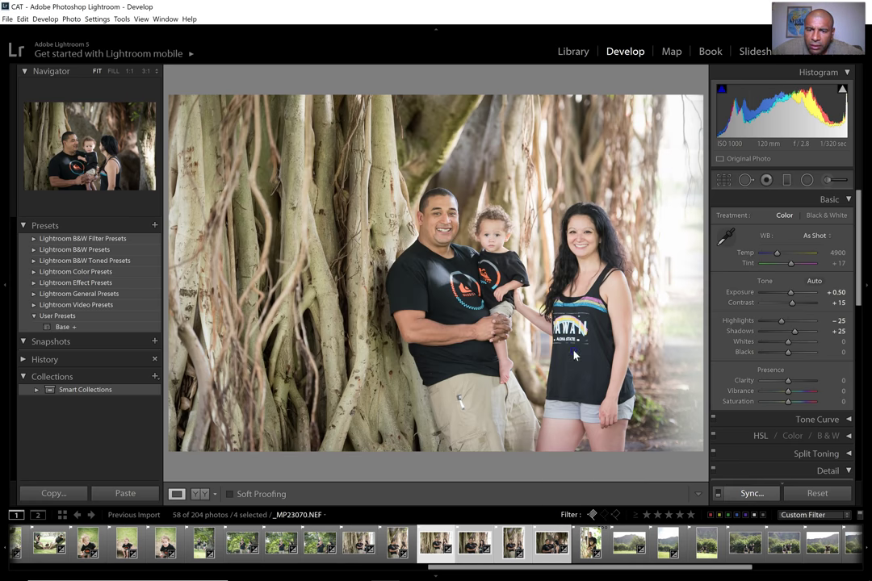
Review the synced banyan tree photos, set the exposure of the closer portrait after _MP23059.NEF to +0.40, and go on to _MP23068.NEF
click(394, 552)
key(Right)
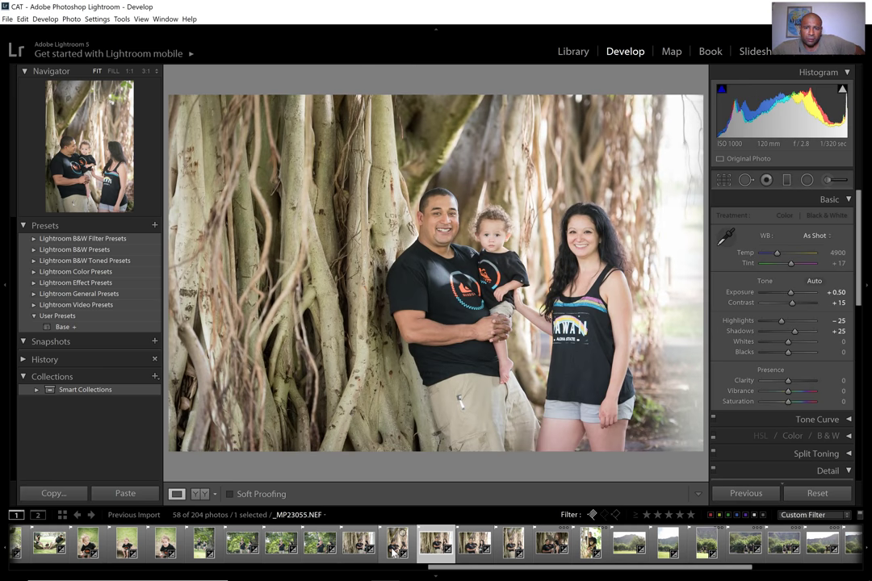
key(Right)
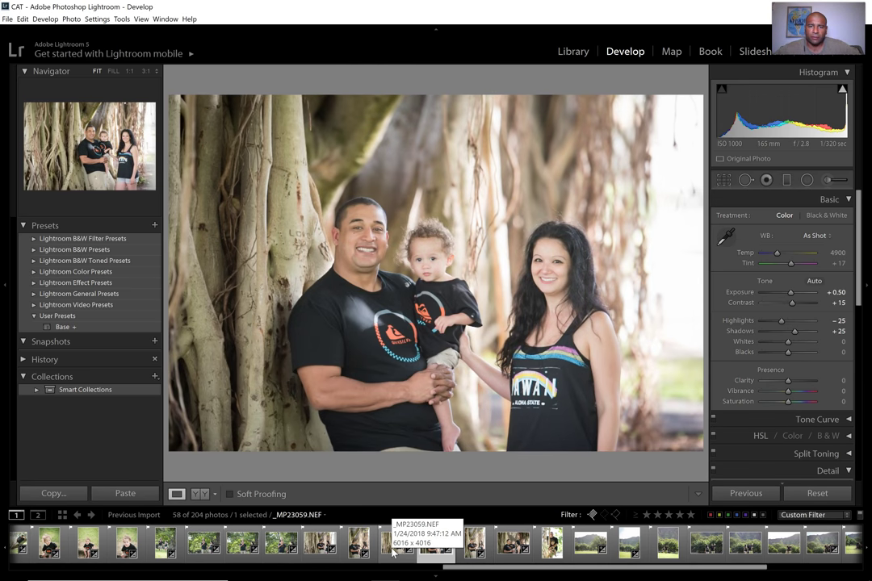
click(837, 292)
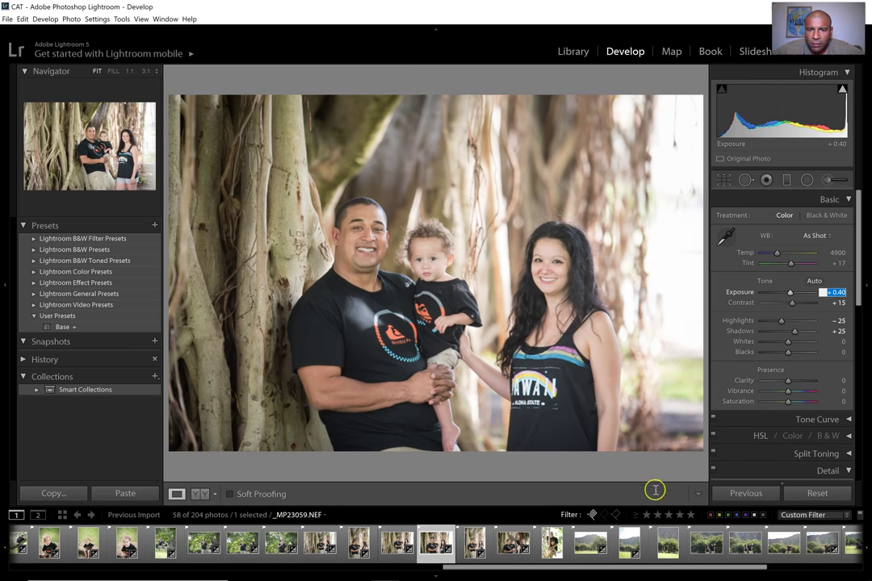
key(Return)
key(Right)
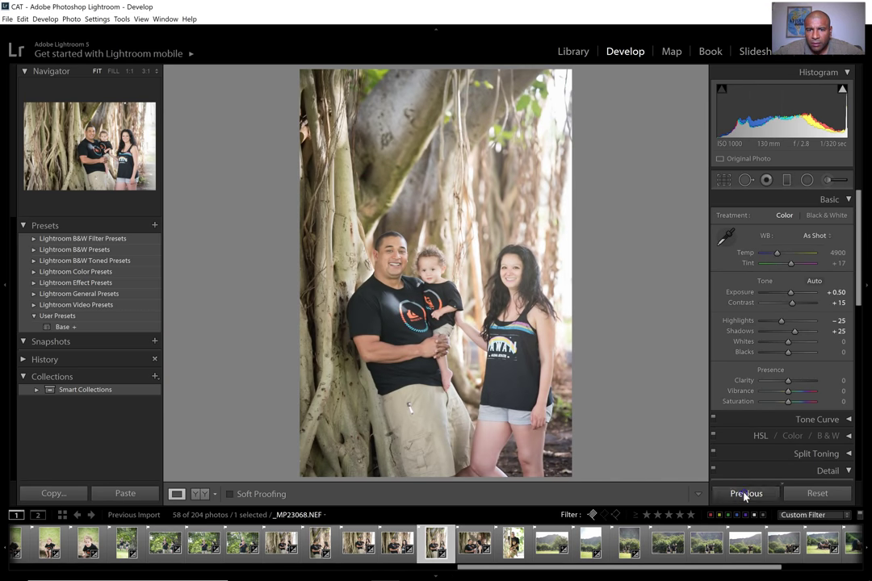
Apply the previous photo's settings to _MP23068.NEF and go on past _MP23070.NEF to _MP23078.NEF
click(745, 493)
key(Right)
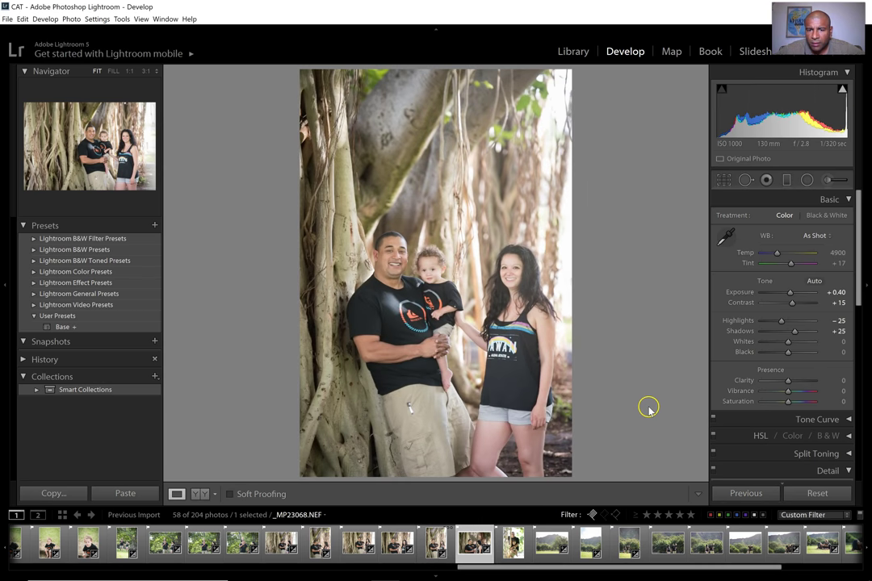
key(Right)
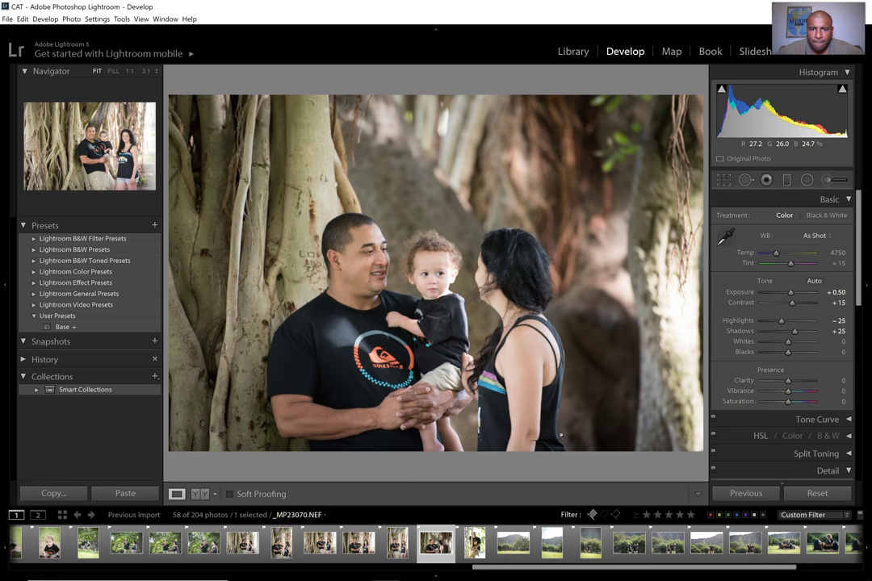
key(Right)
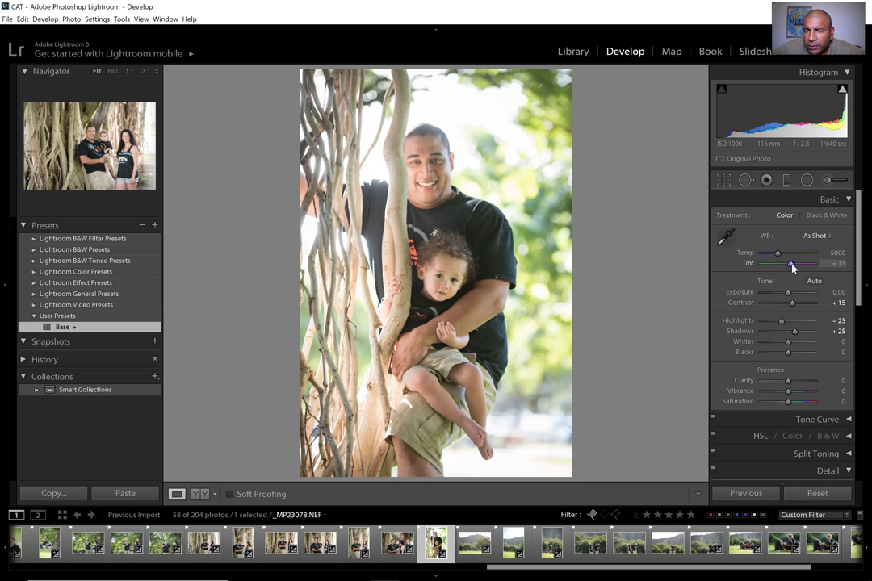
Try different tint values on the father-and-child portrait _MP23078.NEF and settle on a tint of +28
scroll(792, 268, up, 5)
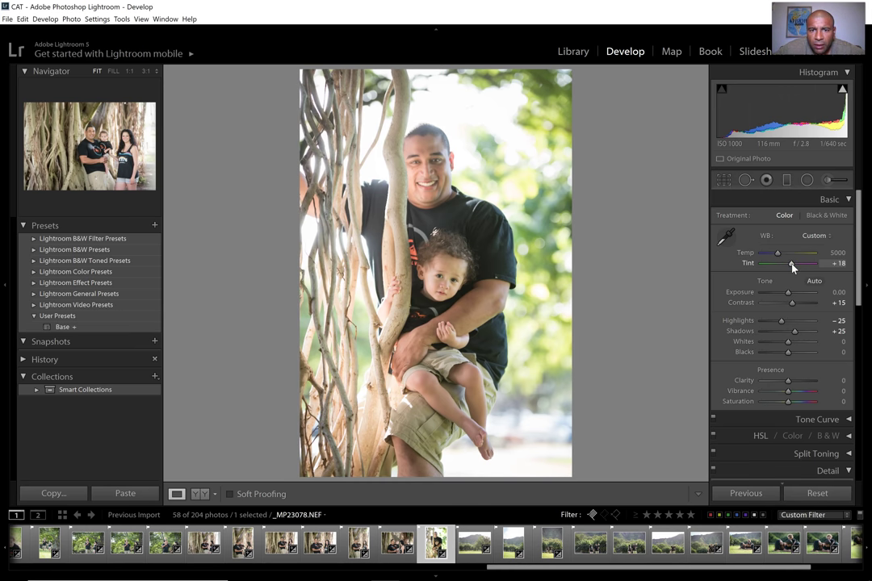
scroll(792, 268, up, 5)
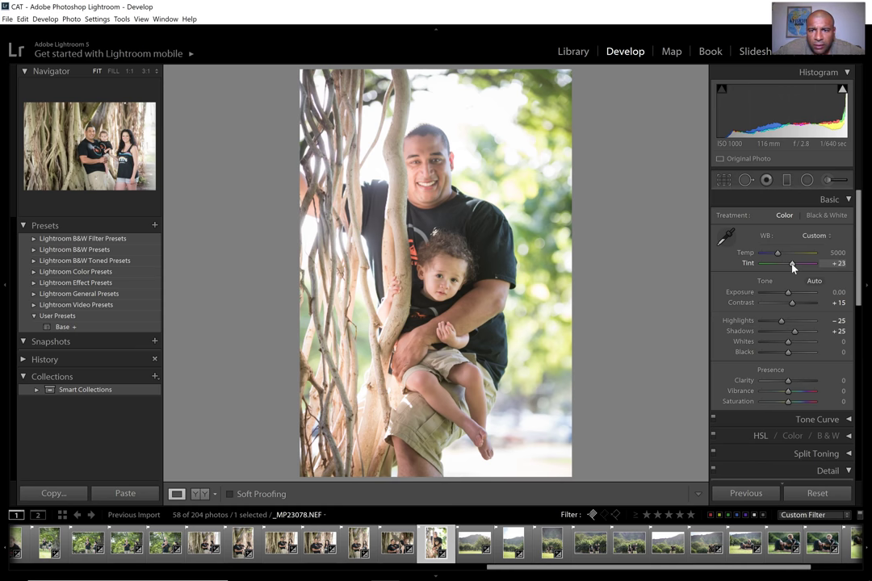
scroll(791, 267, down, 10)
scroll(792, 268, up, 5)
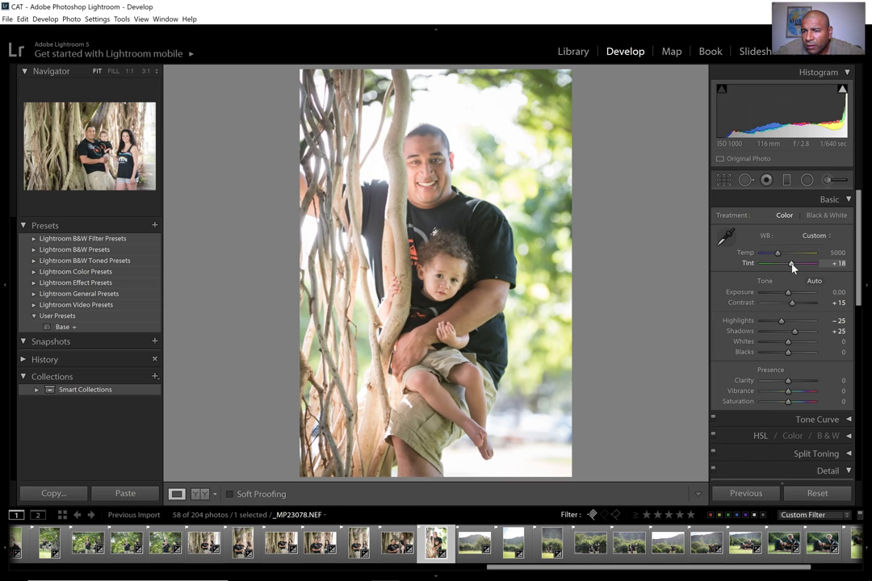
scroll(792, 267, up, 5)
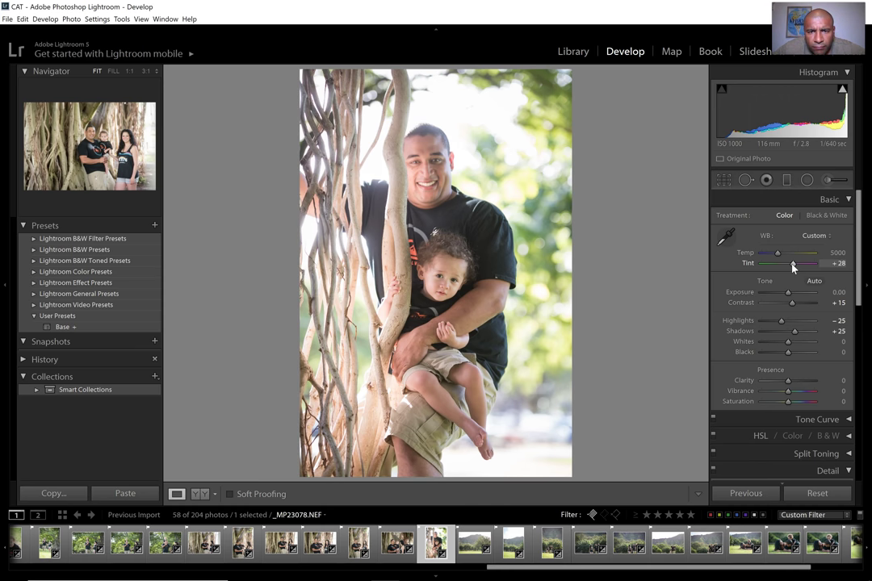
click(624, 235)
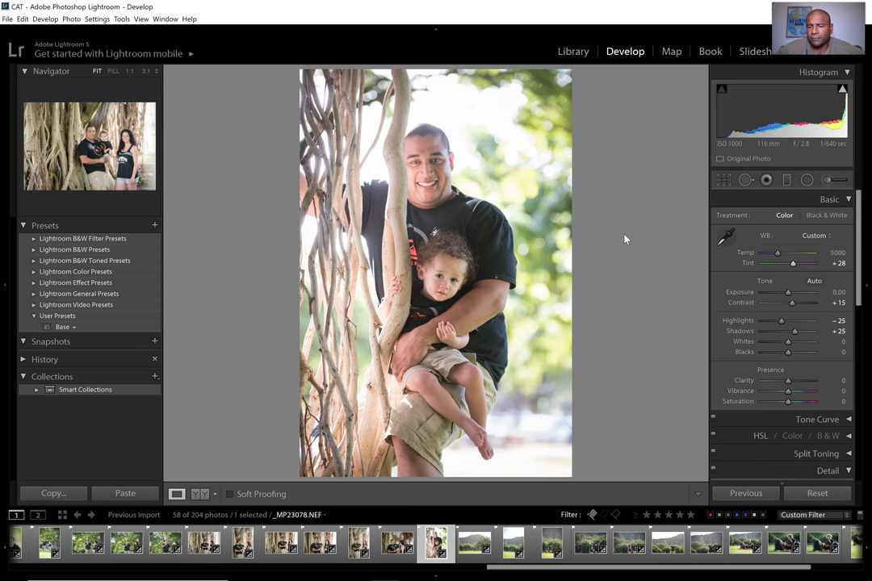
Go to the landscape _MP23081.NEF and darken its sky and mountain from above with a graduated filter at exposure −0.70
key(Right)
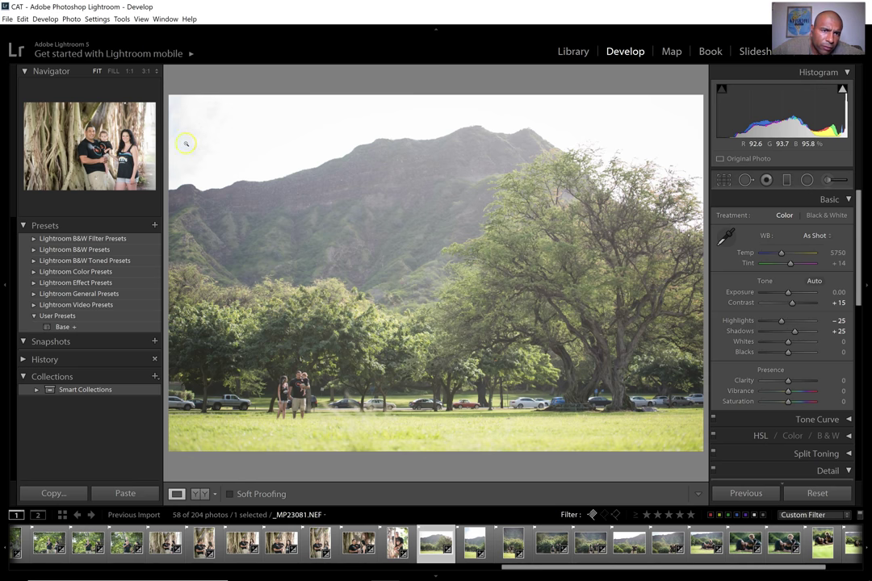
click(786, 186)
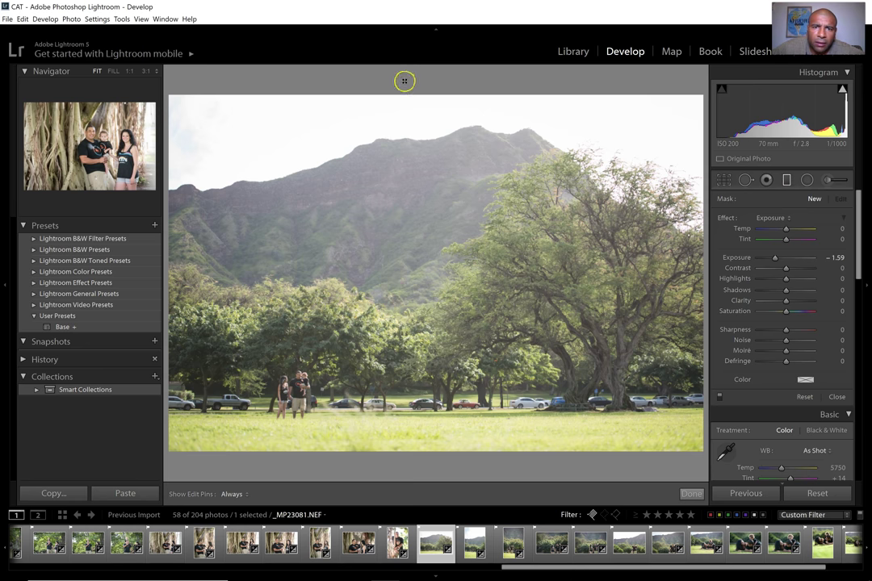
drag(406, 195, 410, 330)
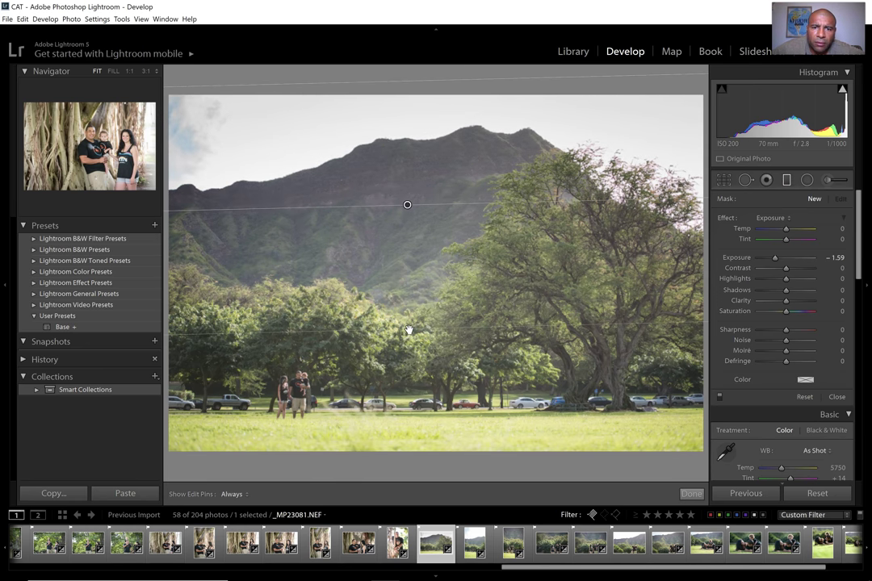
click(777, 260)
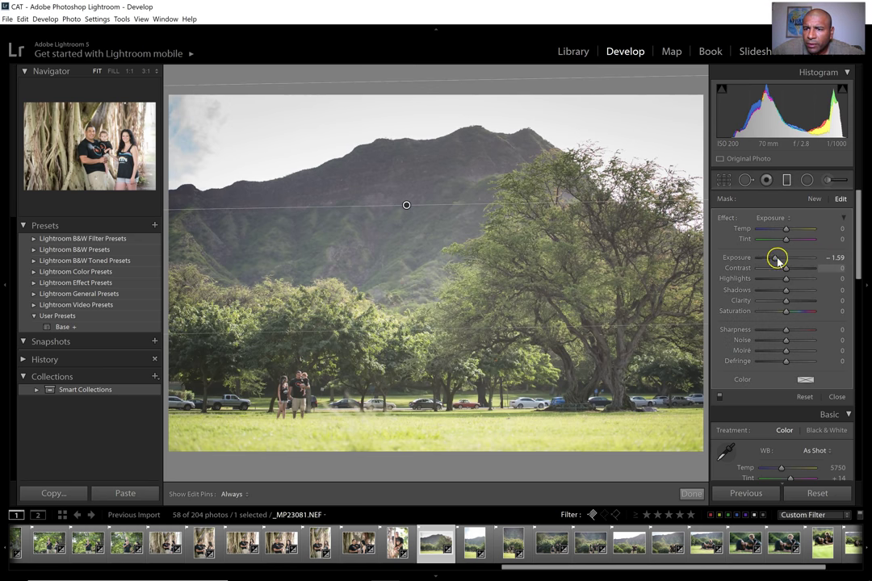
drag(780, 262, 782, 263)
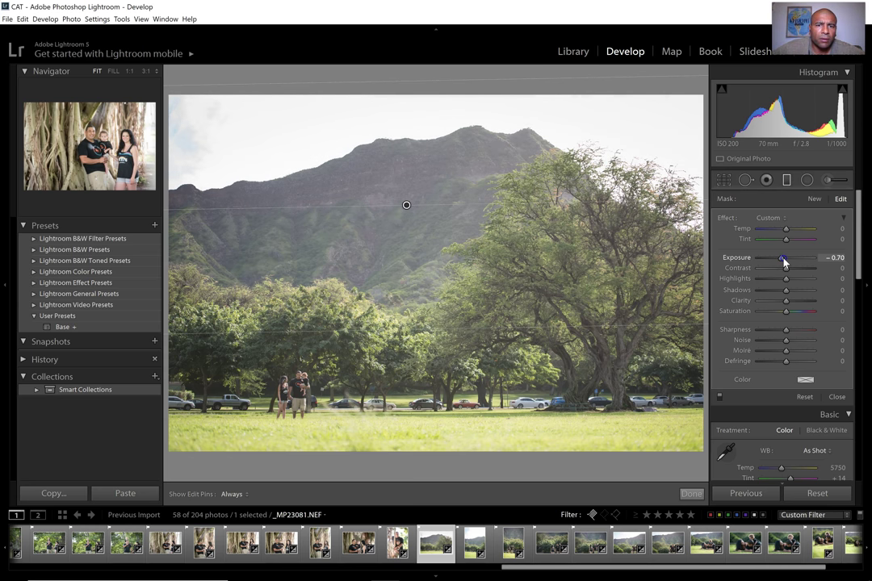
click(692, 494)
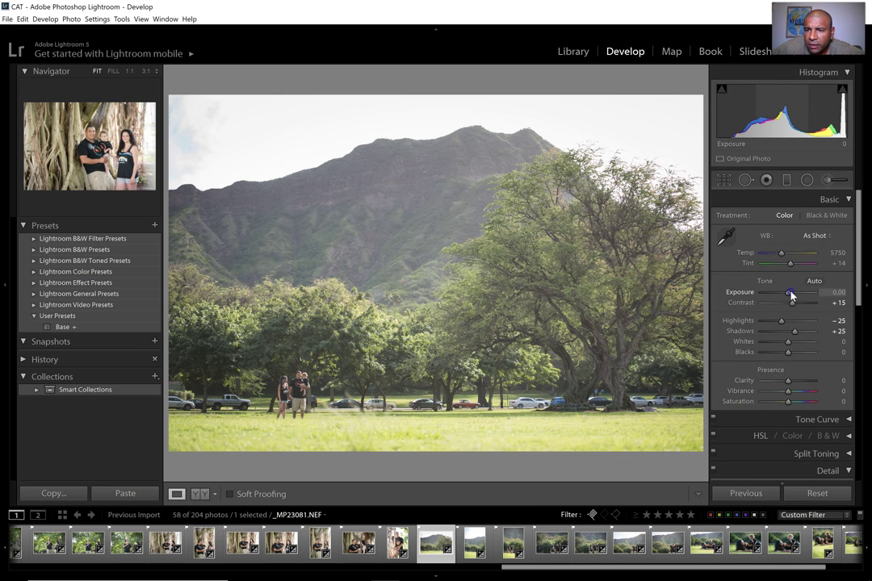
Set the overall exposure of _MP23081.NEF to −0.33 and brighten the family with one adjustment brush dab at exposure 1.00
drag(789, 295, 785, 294)
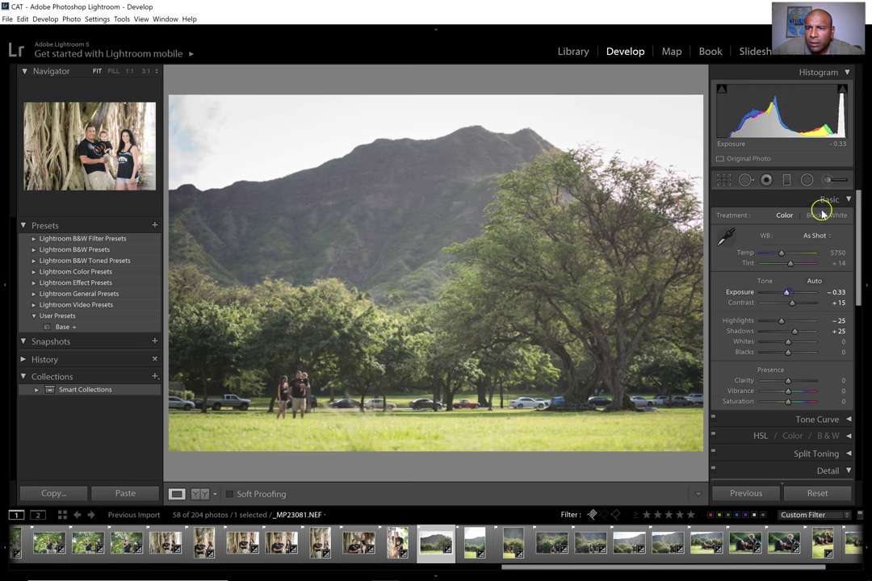
click(830, 180)
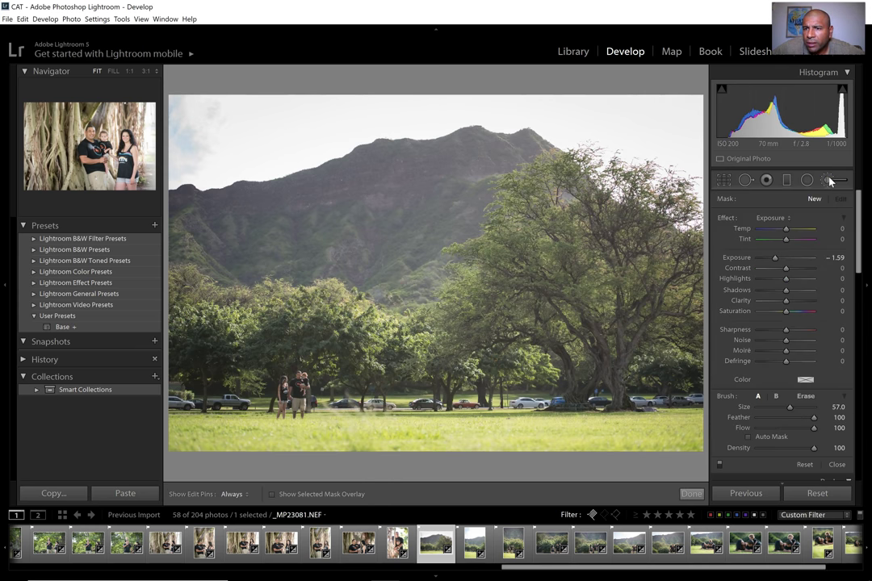
click(831, 186)
drag(775, 264, 786, 264)
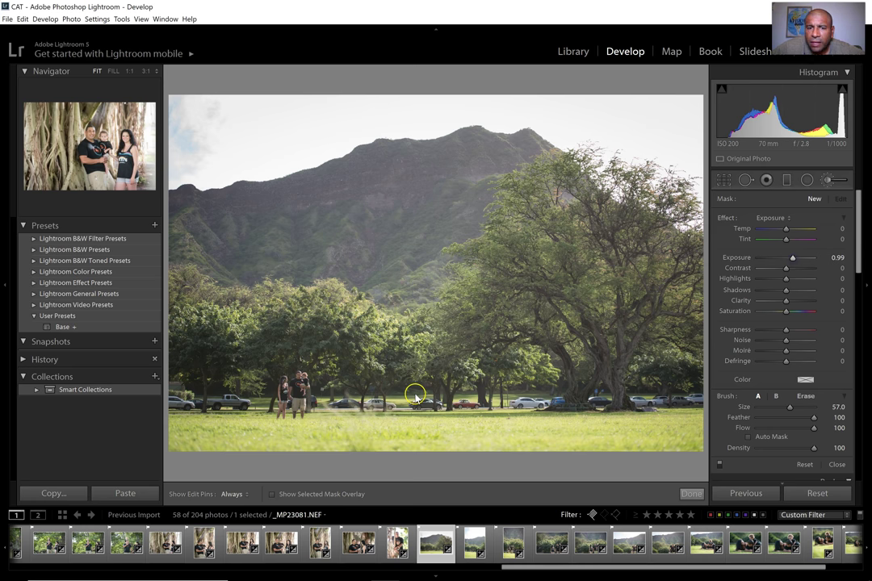
key(h)
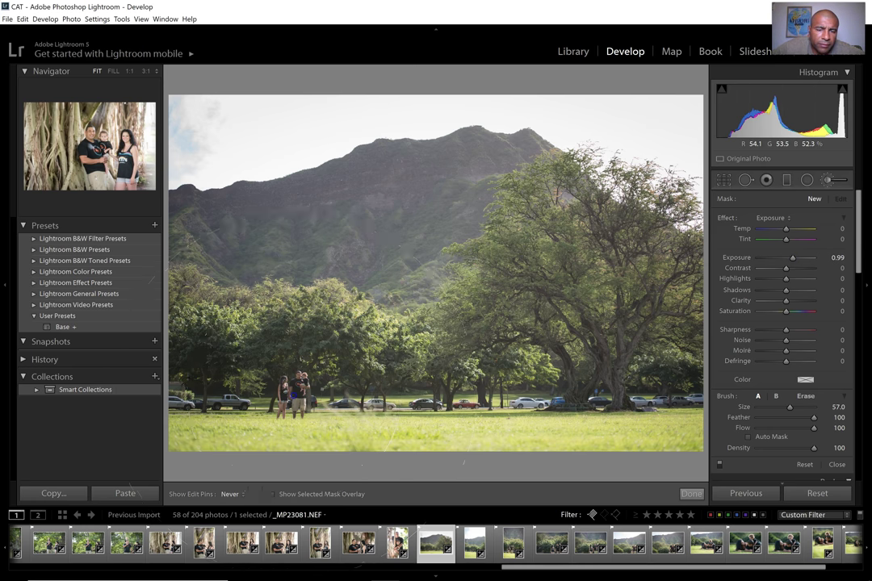
click(293, 396)
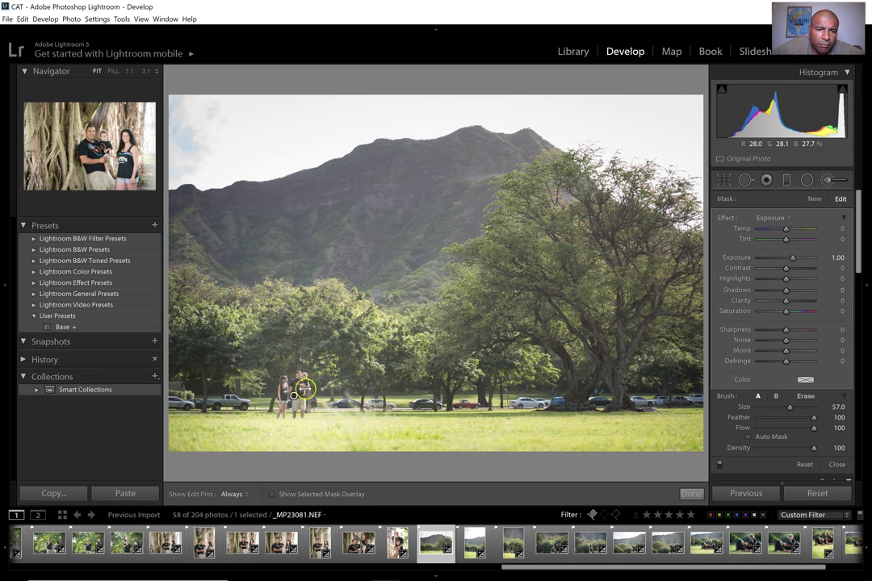
click(692, 495)
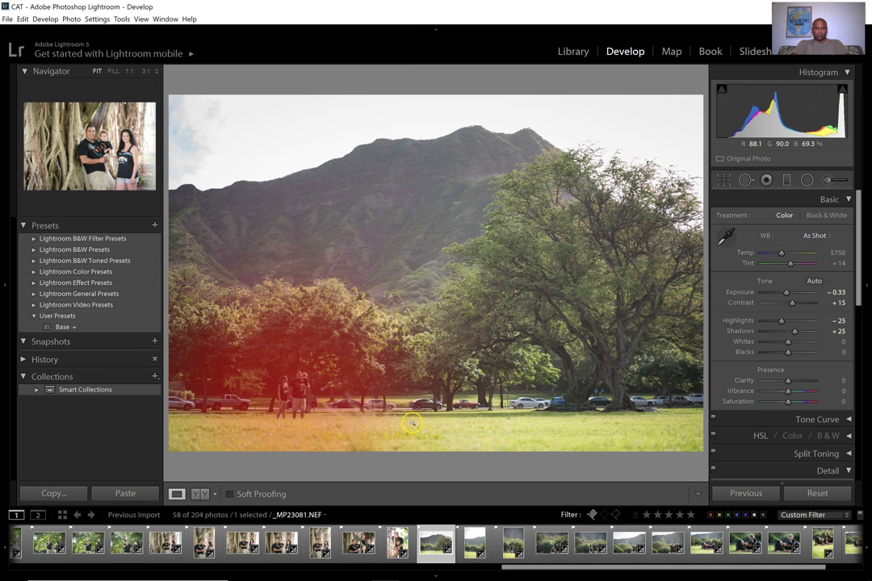
Switch to the next photo and back to refresh the preview of _MP23081.NEF and clear the leftover red mask overlay
click(578, 458)
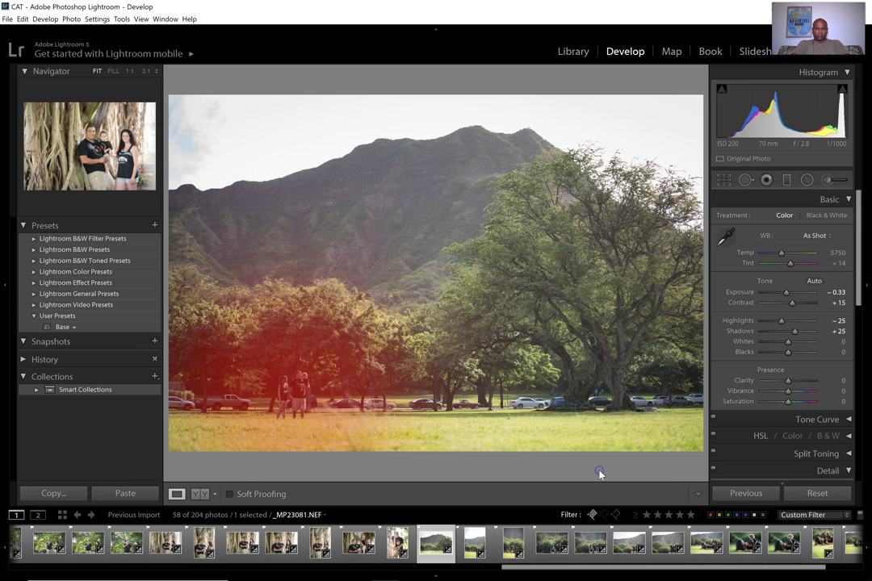
click(605, 465)
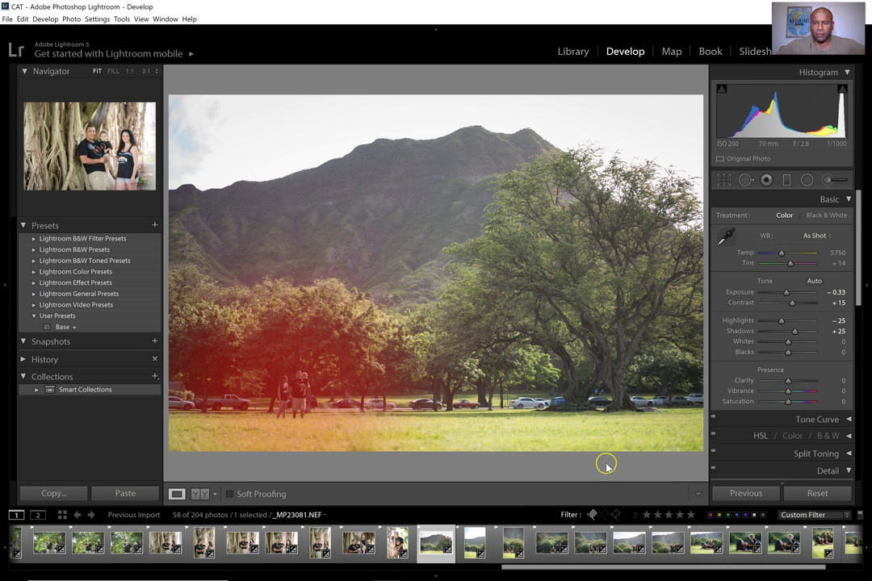
key(Right)
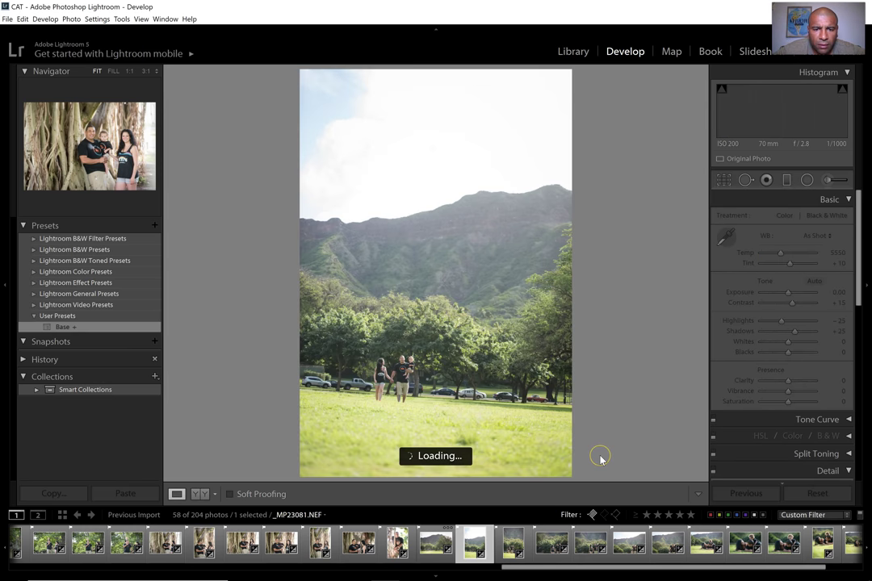
key(Left)
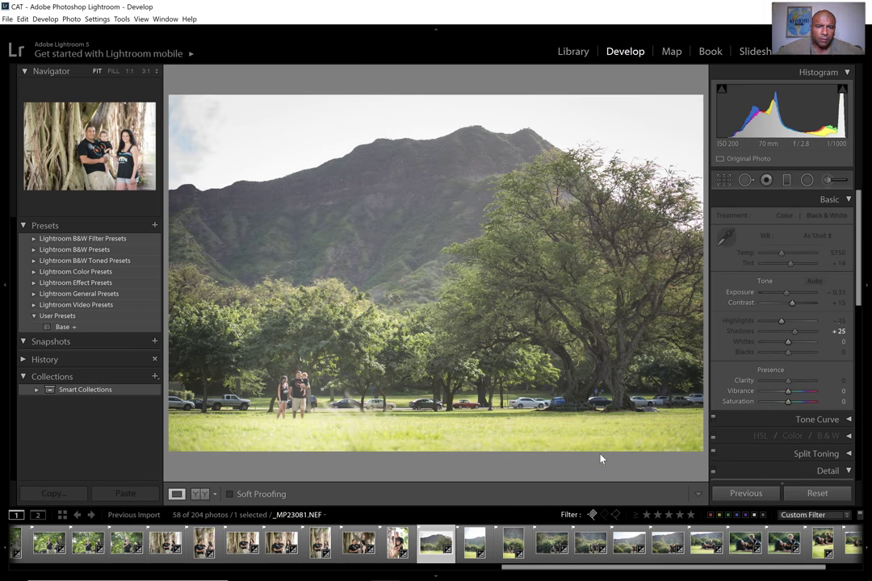
click(599, 457)
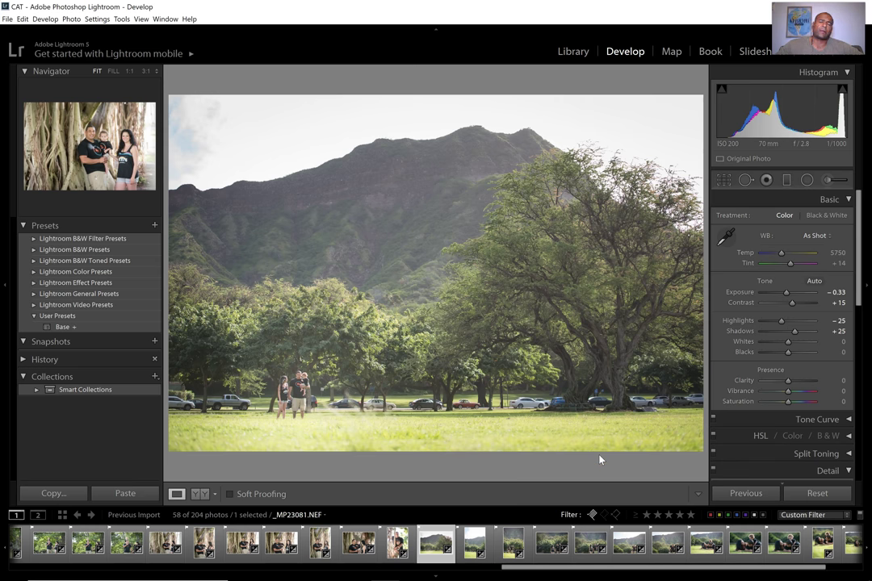
Set the exposure of the vertical mountain shot _MP23088.NEF to −0.88 and brighten the family with the adjustment brush at exposure 0.99
key(Right)
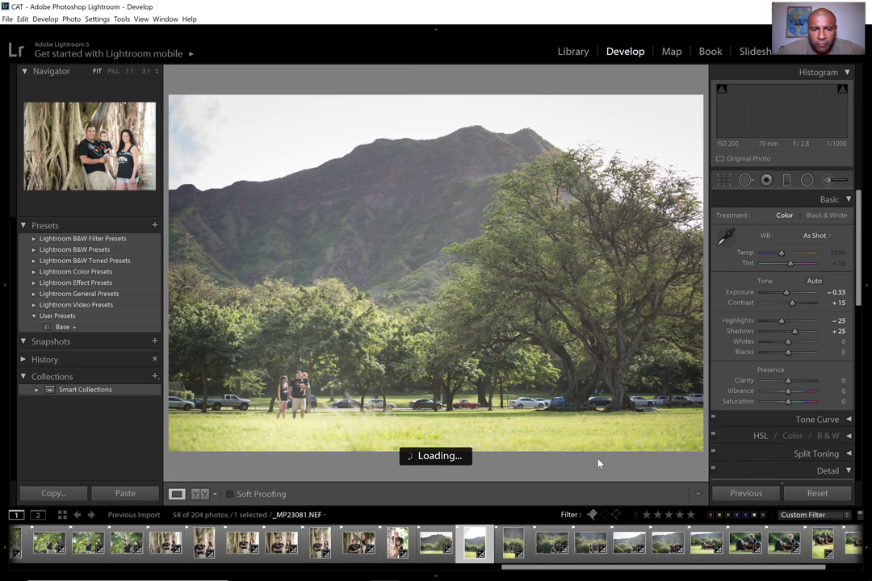
click(765, 453)
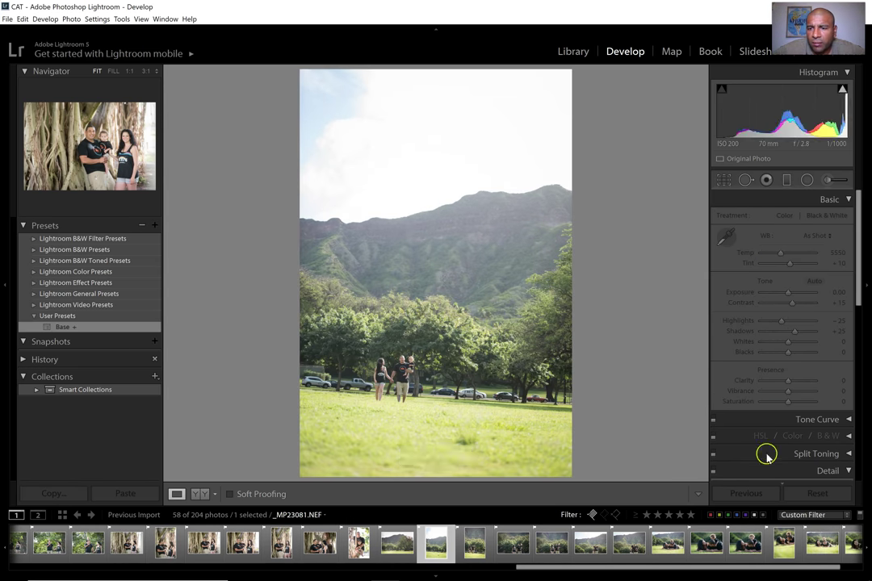
drag(789, 295, 782, 295)
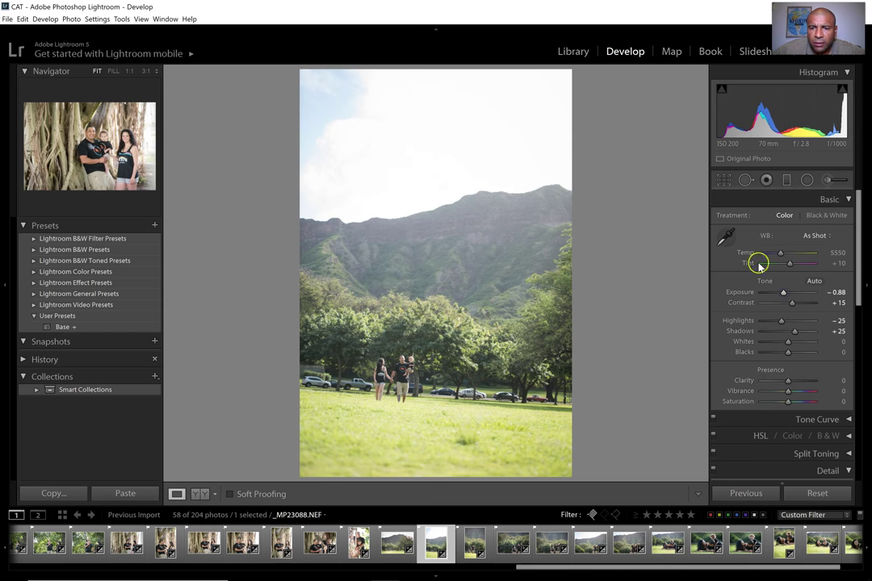
click(827, 179)
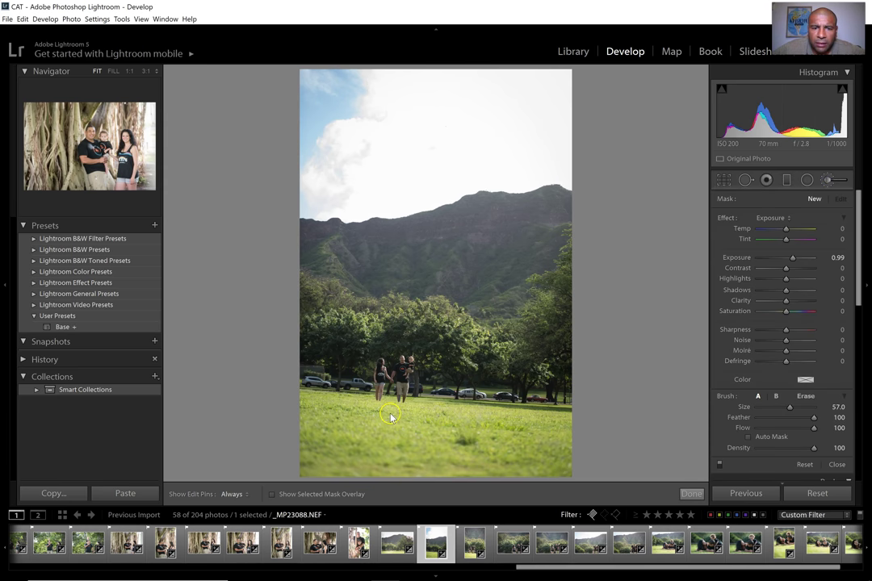
key(h)
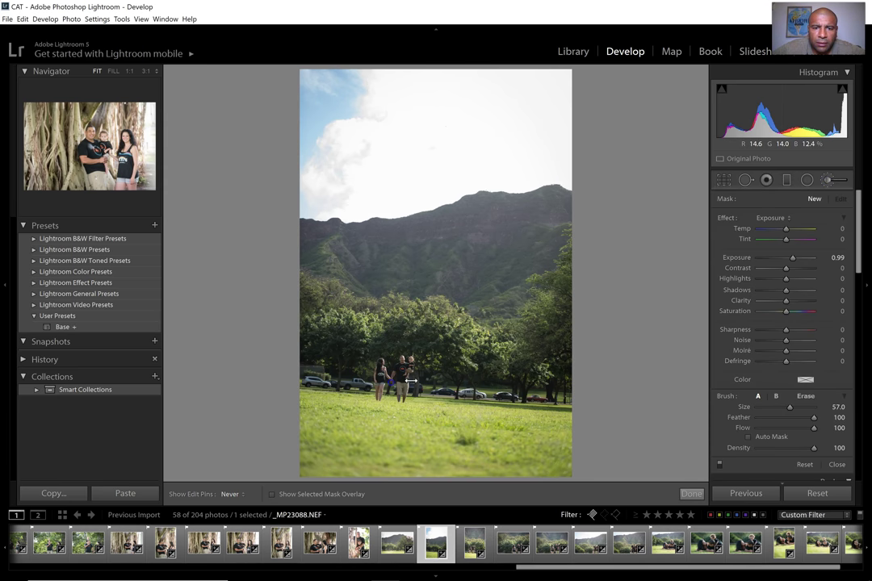
click(688, 492)
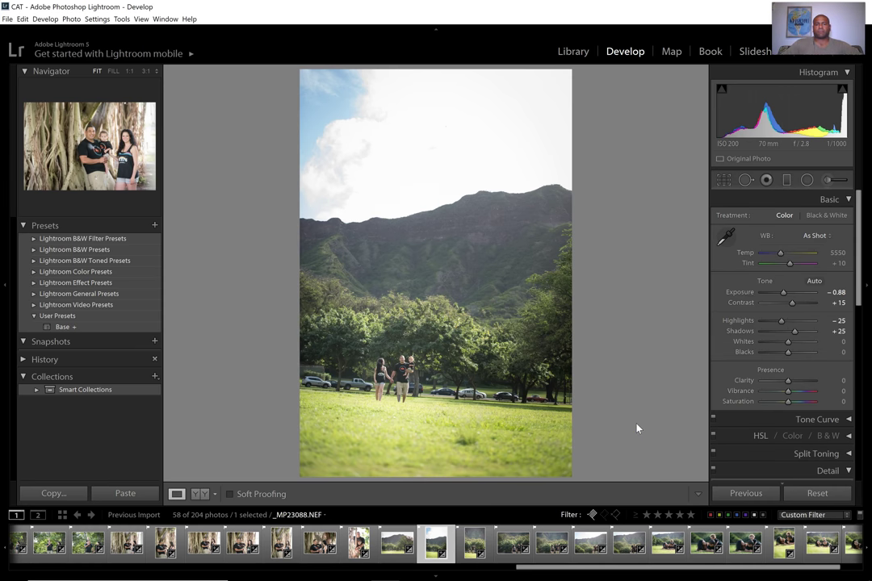
Go to _MP23092.NEF and brighten the walking family with one adjustment brush dab at exposure 1.00
key(Right)
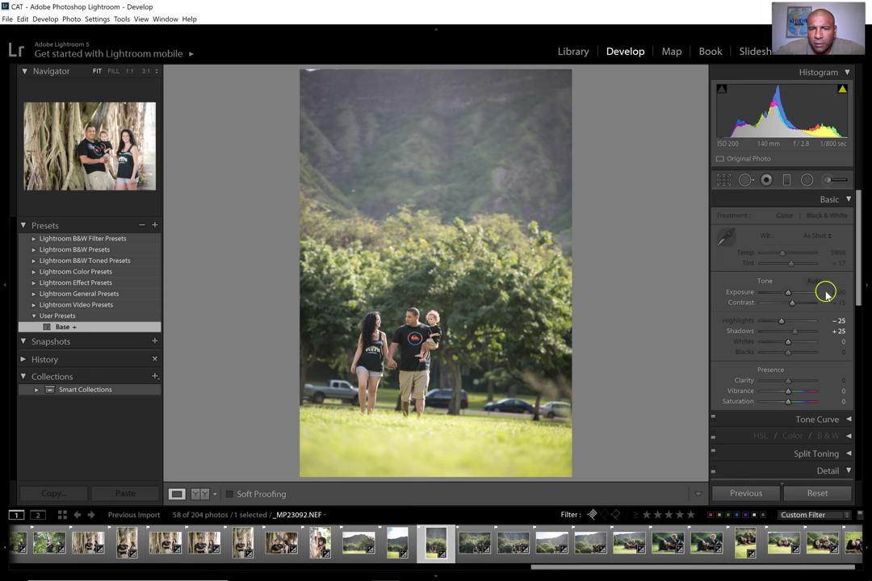
click(829, 178)
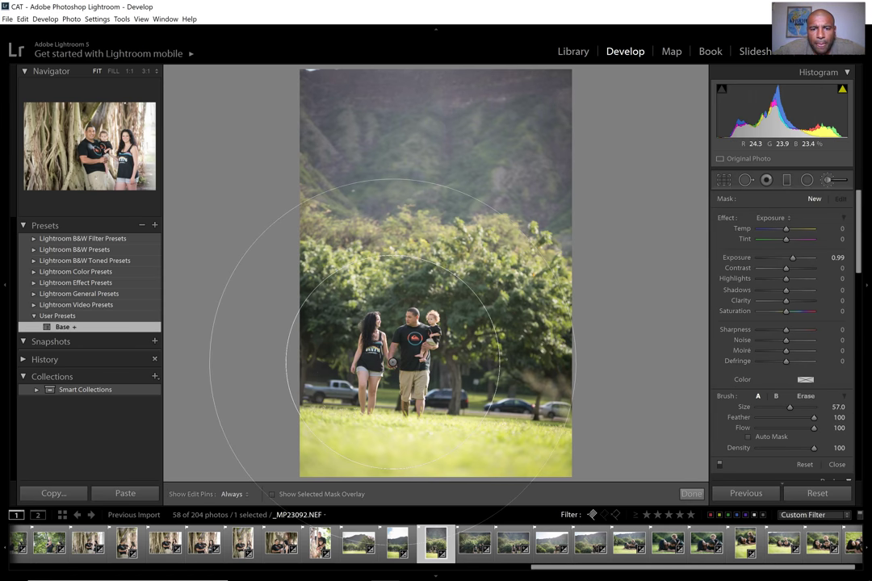
click(392, 361)
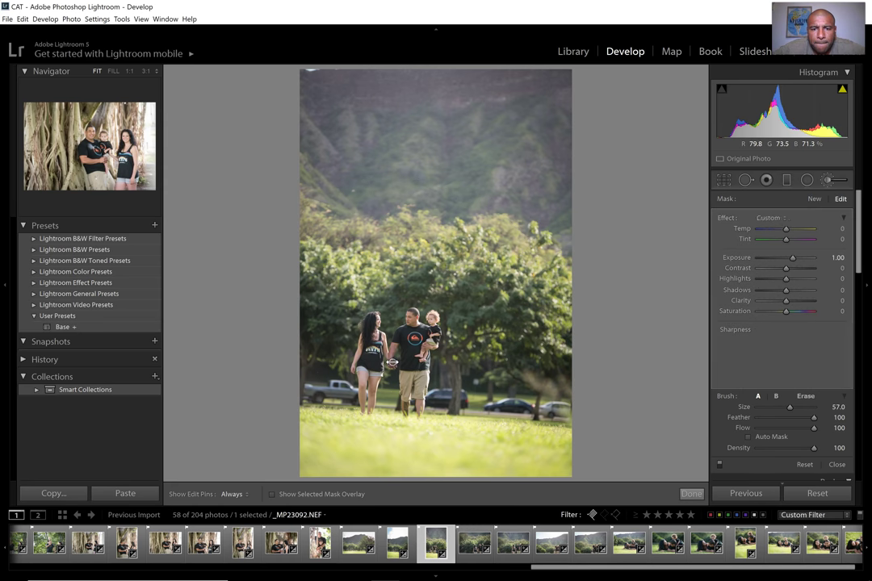
click(690, 494)
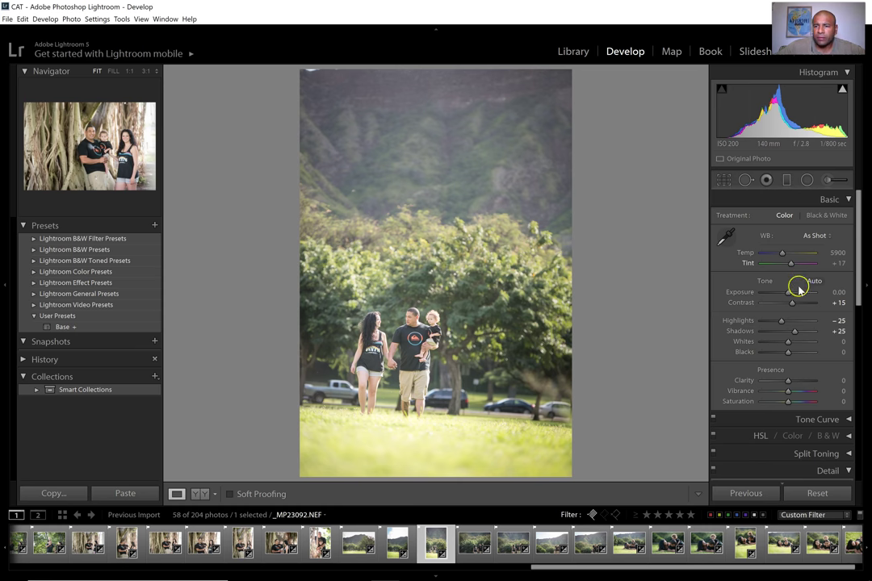
Set the exposure of _MP23092.NEF to −0.22 and brighten the family in _MP23093.NEF with one adjustment brush dab at exposure 1.00
drag(789, 295, 787, 295)
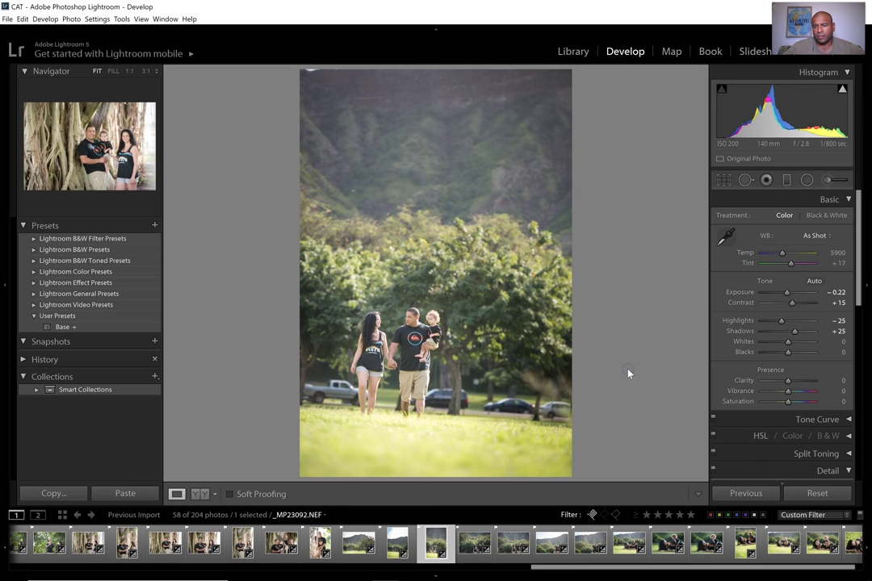
key(Right)
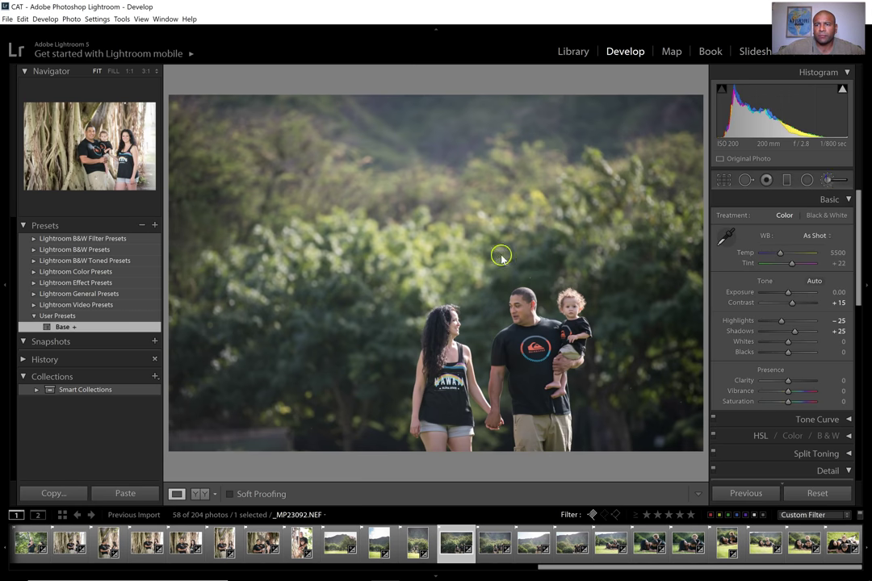
key(k)
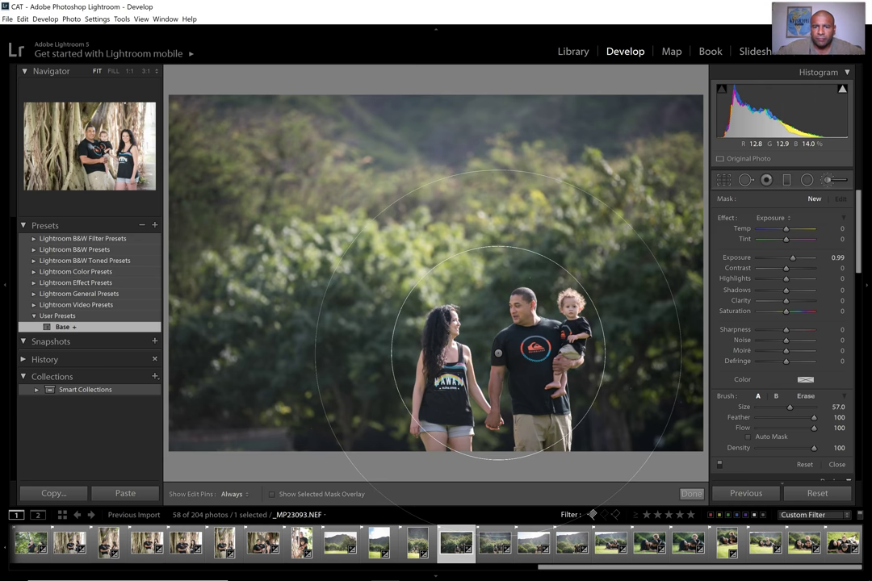
click(498, 353)
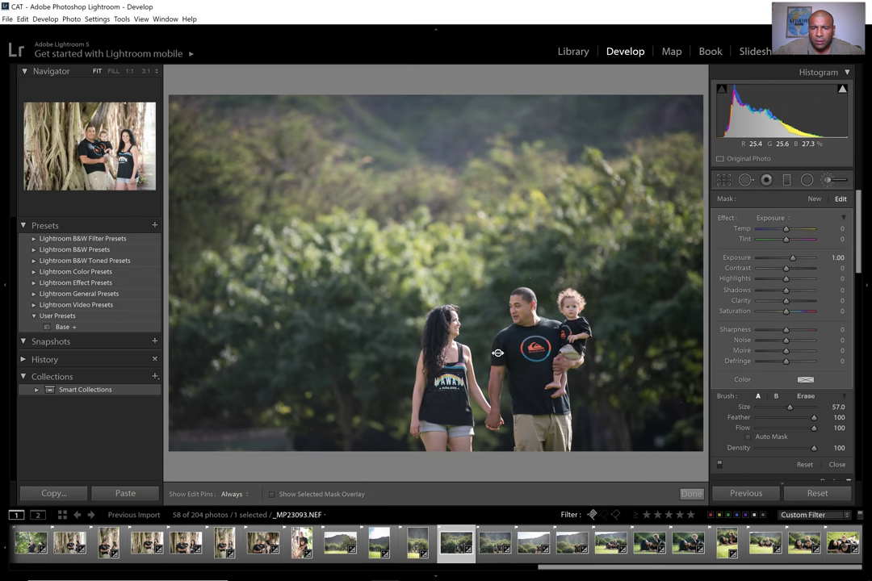
key(o)
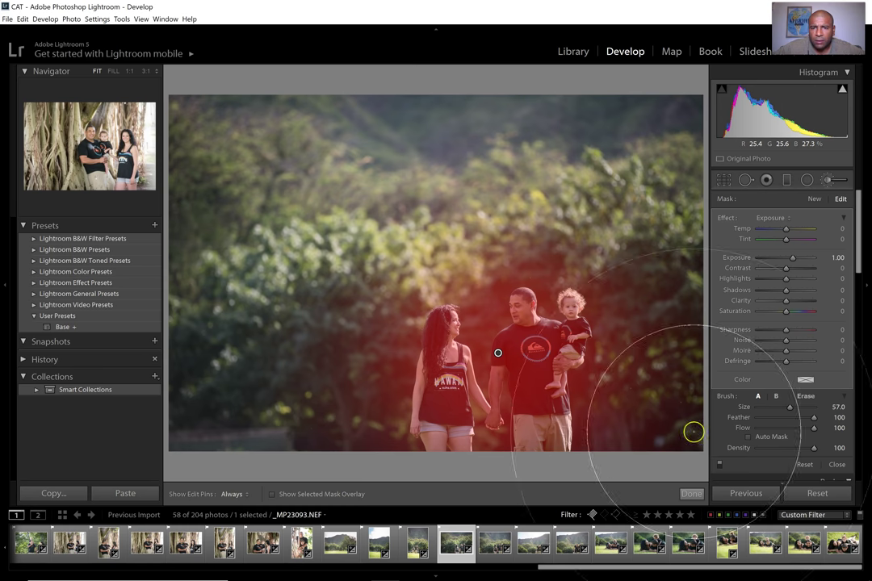
click(682, 492)
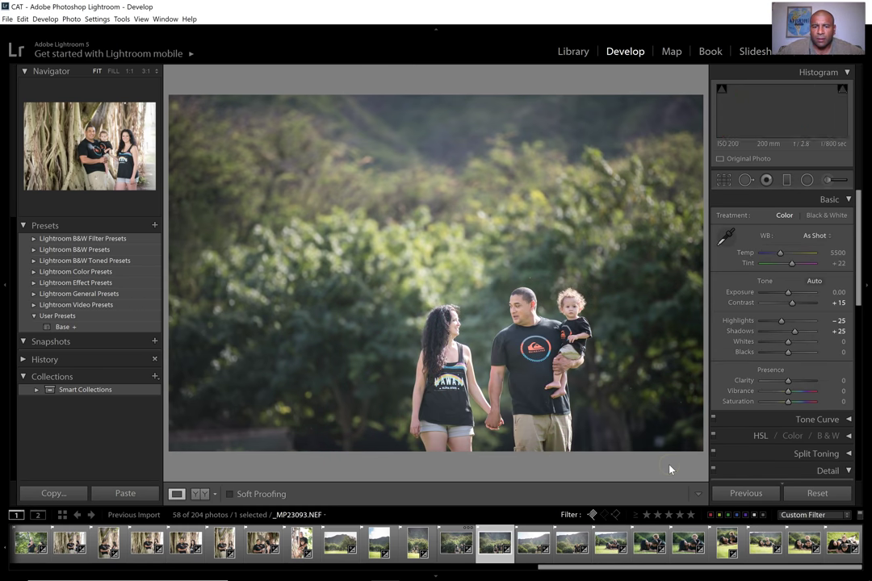
Apply the previous photo's settings to _MP23097.NEF and to the kissing shot _MP23100.NEF
key(Right)
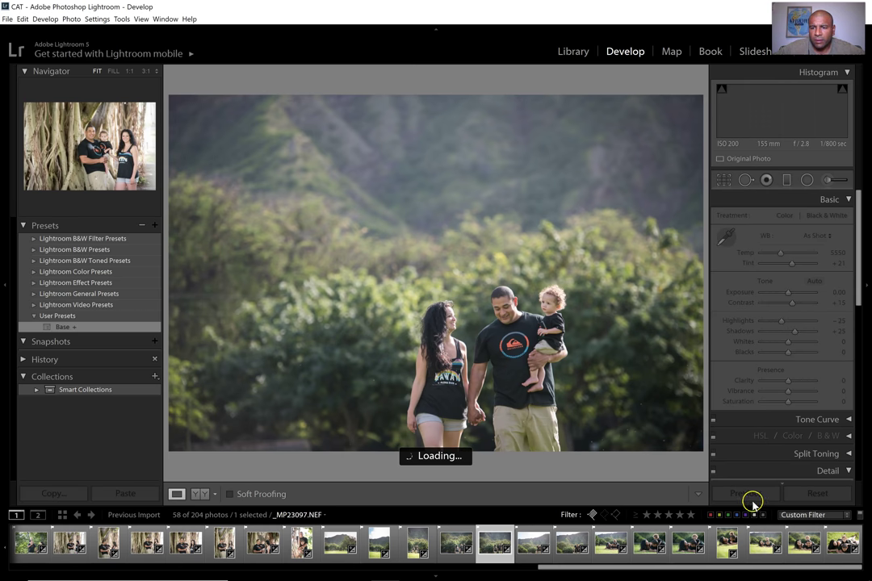
click(745, 493)
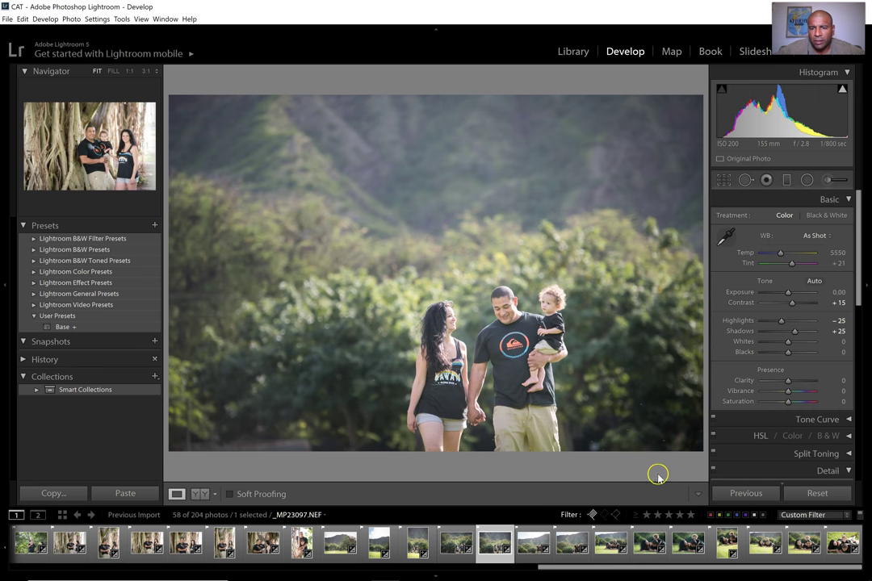
key(Right)
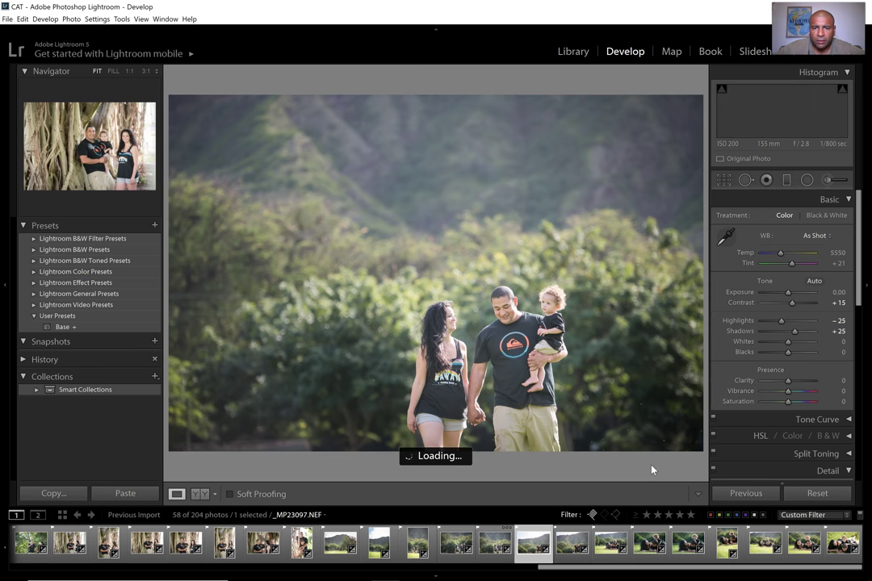
click(757, 498)
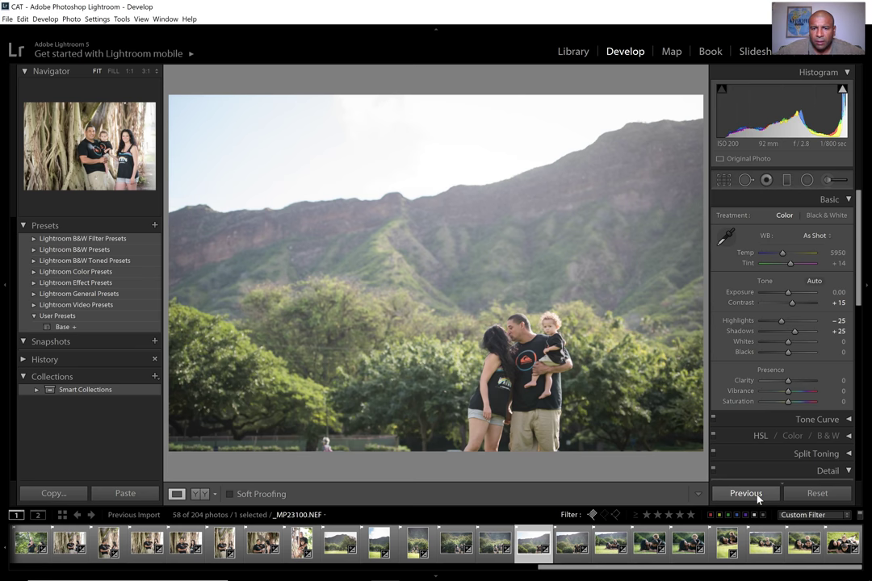
click(757, 498)
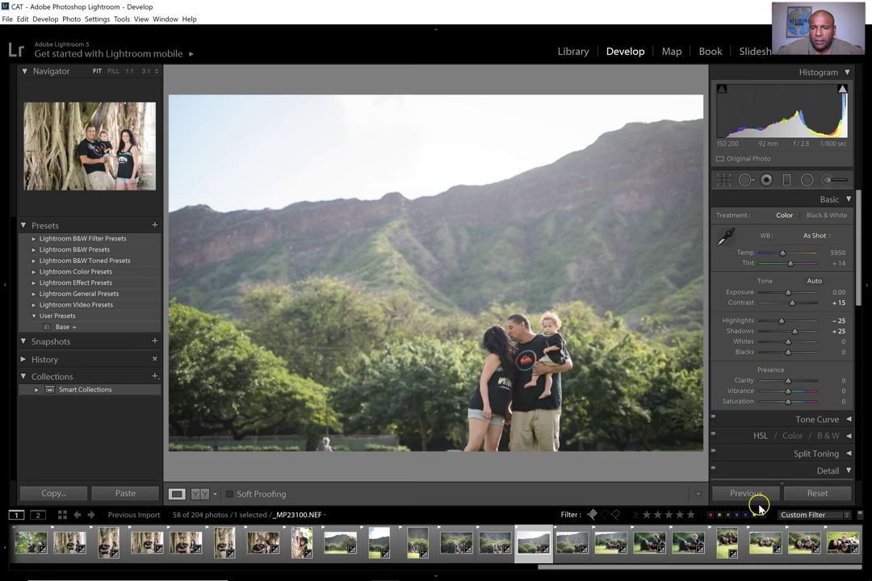
Crop _MP23100.NEF slightly tighter at its original aspect, cutting off the figure at the lower edge, and set its exposure to −0.33
click(723, 180)
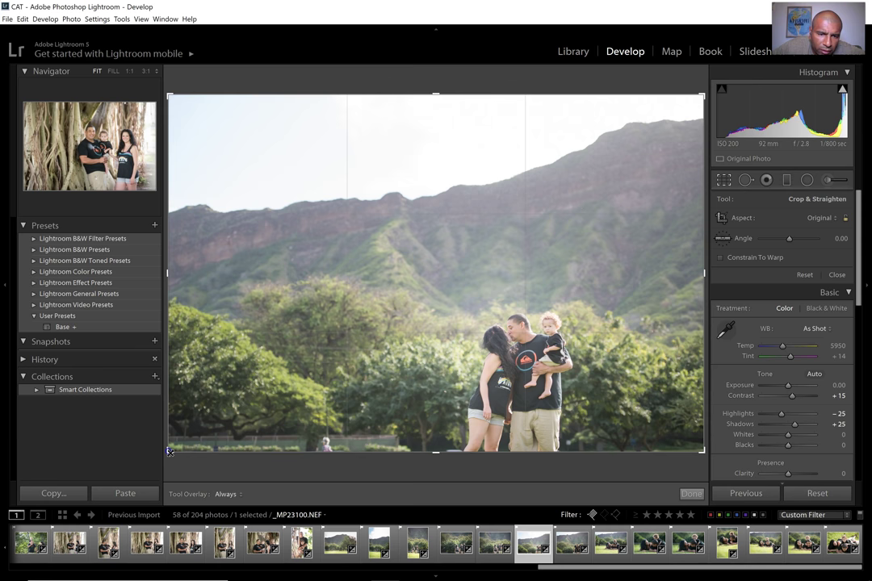
drag(169, 451, 180, 448)
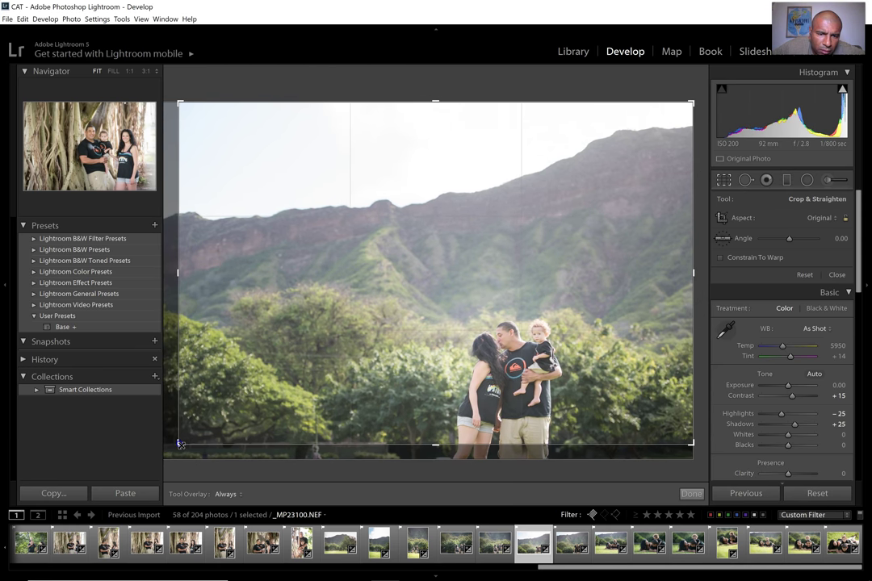
click(691, 493)
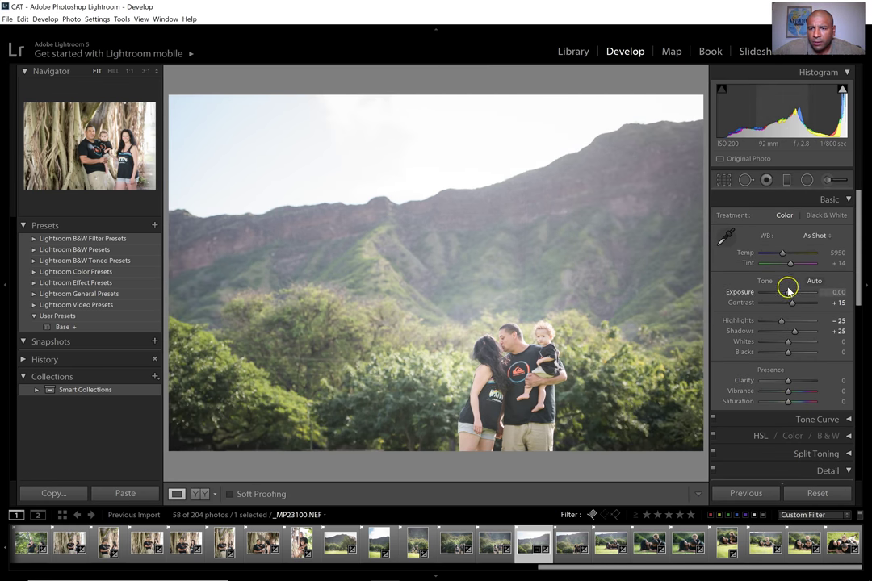
drag(789, 295, 788, 297)
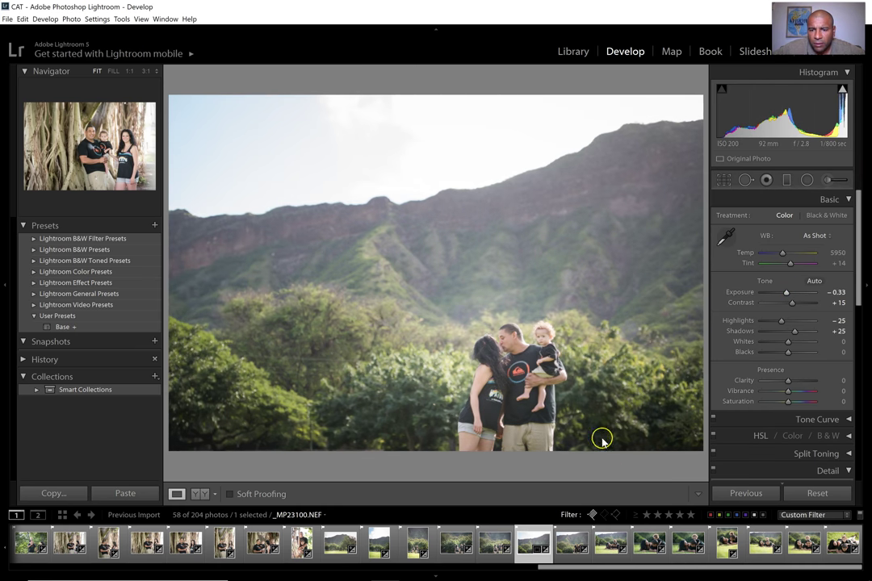
Go to _MP23104.NEF and brighten the family with one adjustment brush dab at exposure 0.99
key(Right)
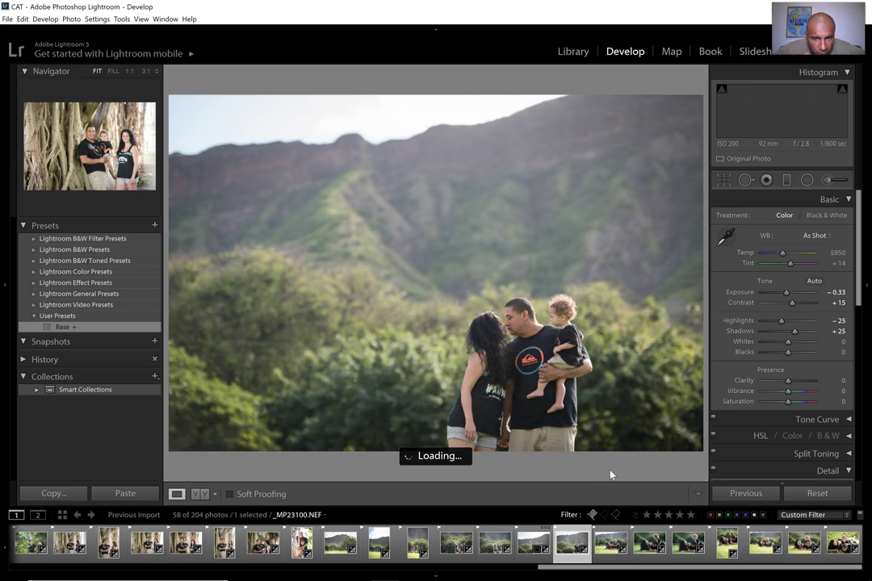
click(827, 182)
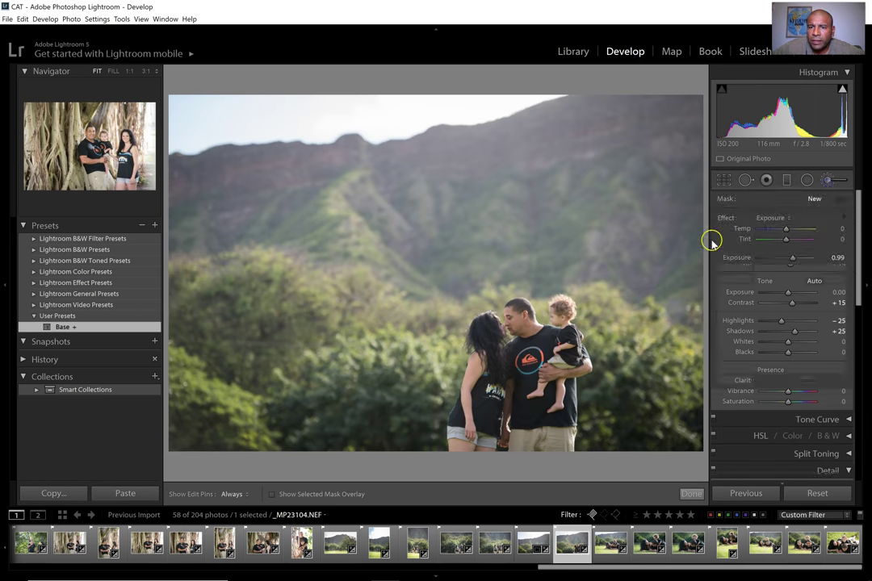
key(h)
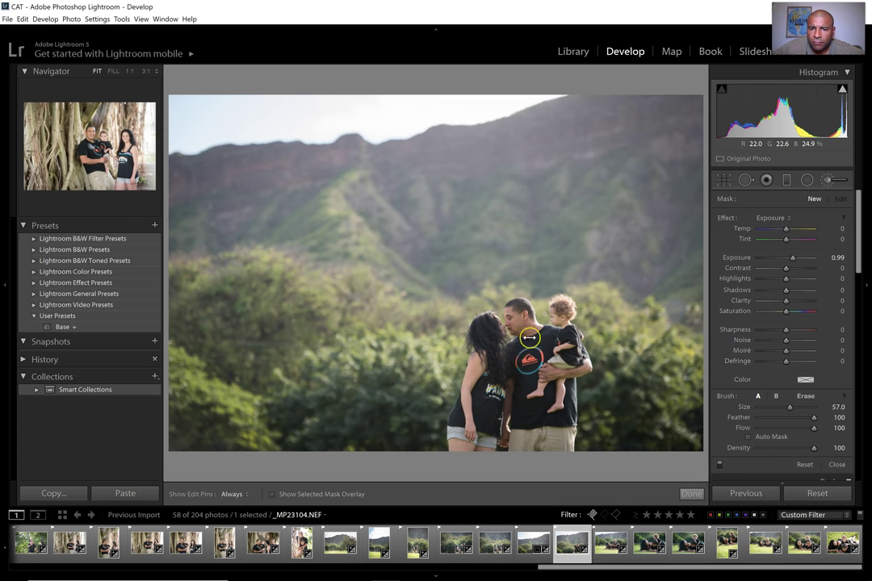
click(691, 494)
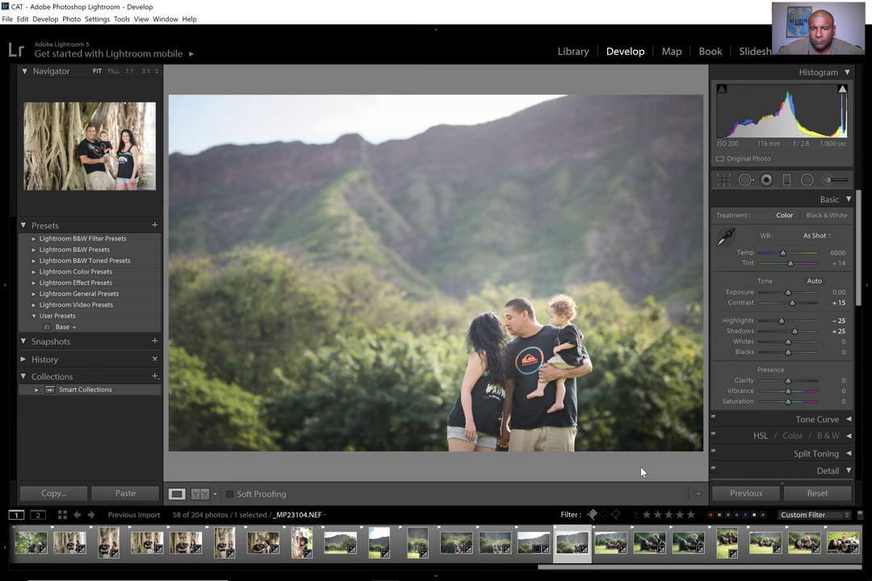
Set the exposure of the grass shot _MP23107.NEF to +0.11 and that of the close-up _MP23108.NEF to +0.66
key(Right)
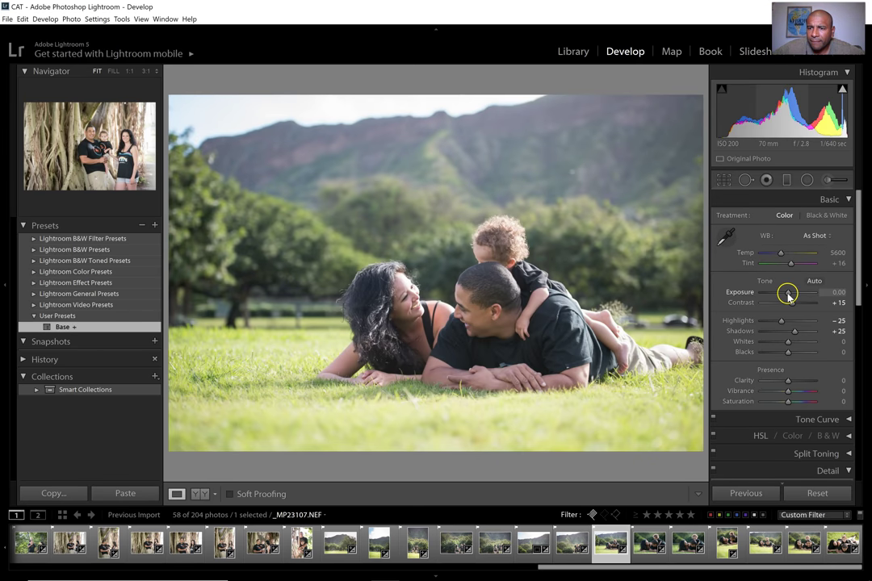
drag(788, 297, 789, 297)
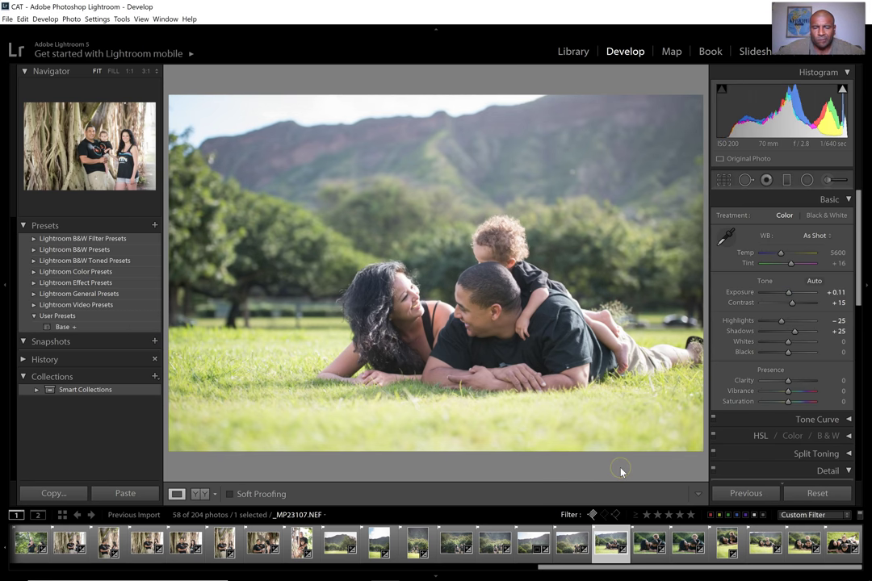
key(Right)
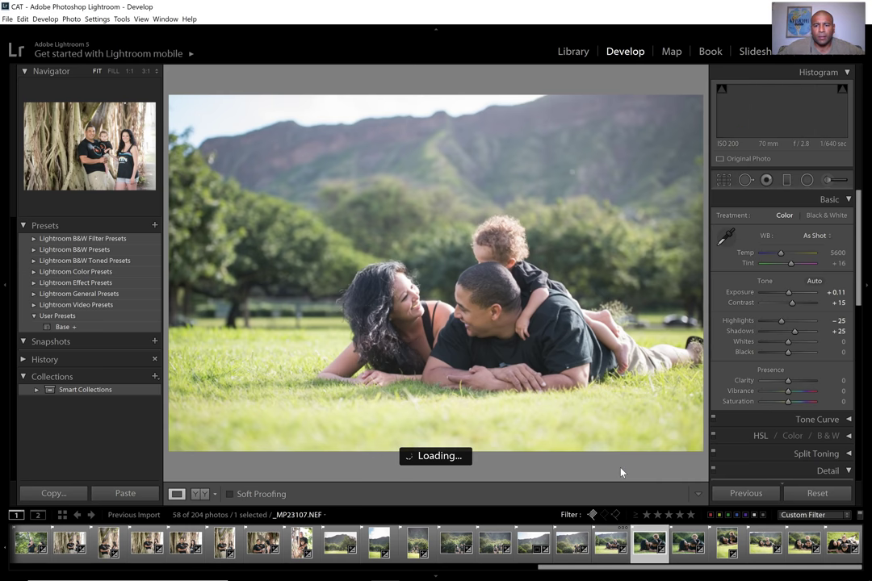
key(Right)
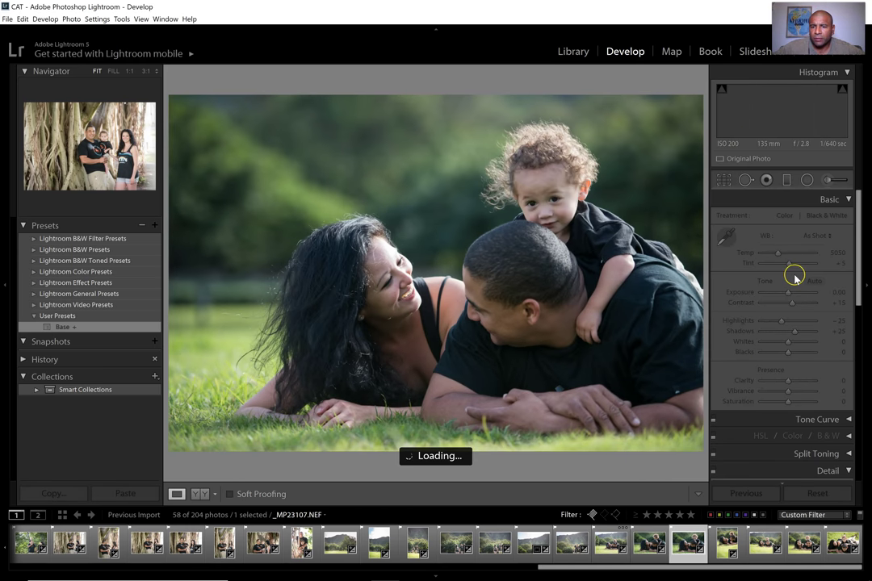
key(Left)
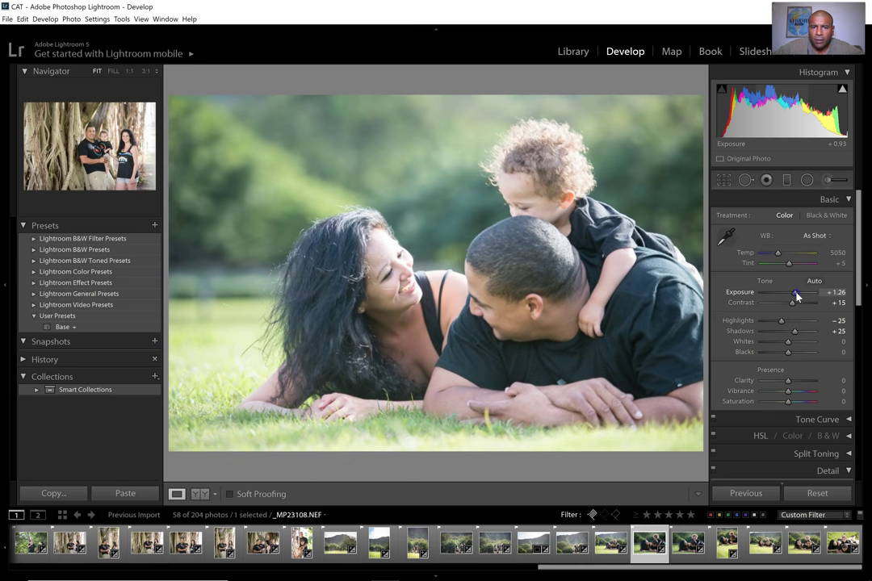
drag(795, 296, 794, 297)
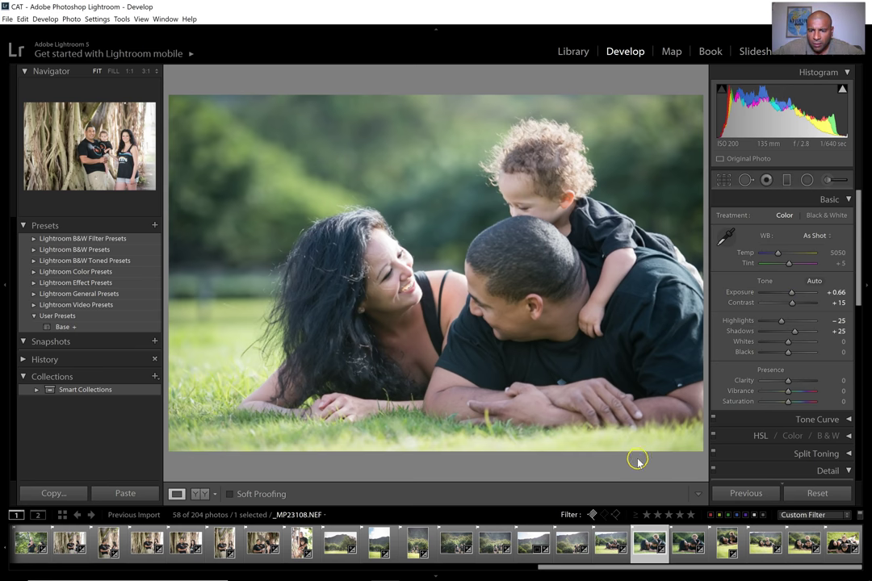
Apply the previous photo's settings to _MP23109.NEF and to the vertical grass shot _MP23115.NEF
key(Right)
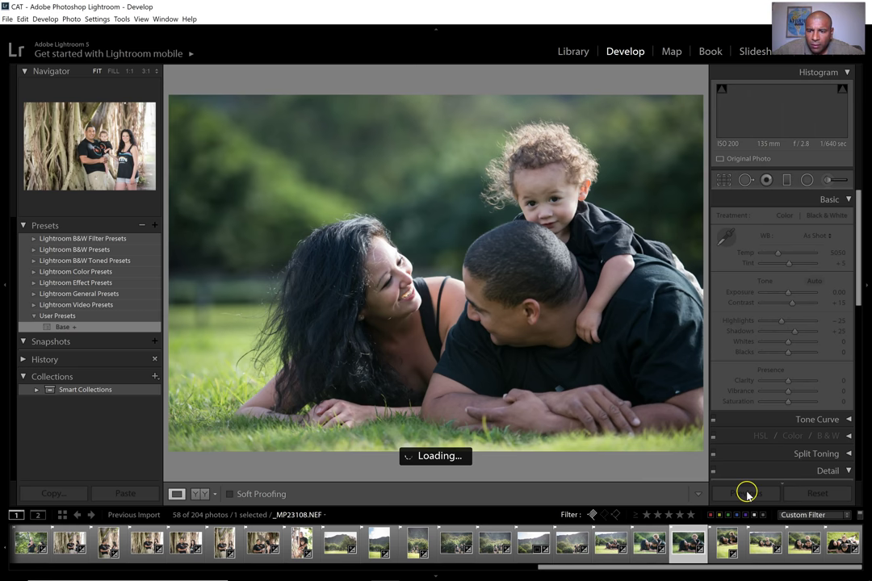
click(749, 494)
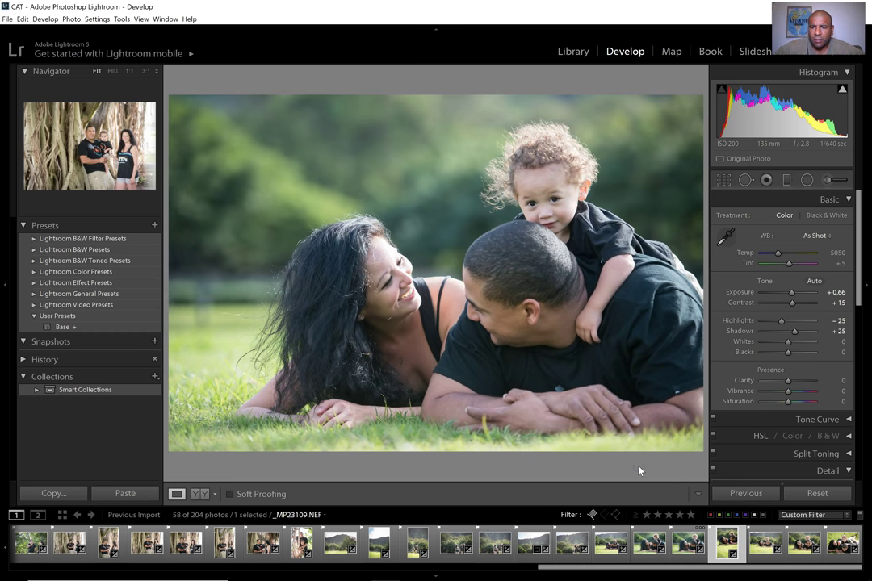
key(Right)
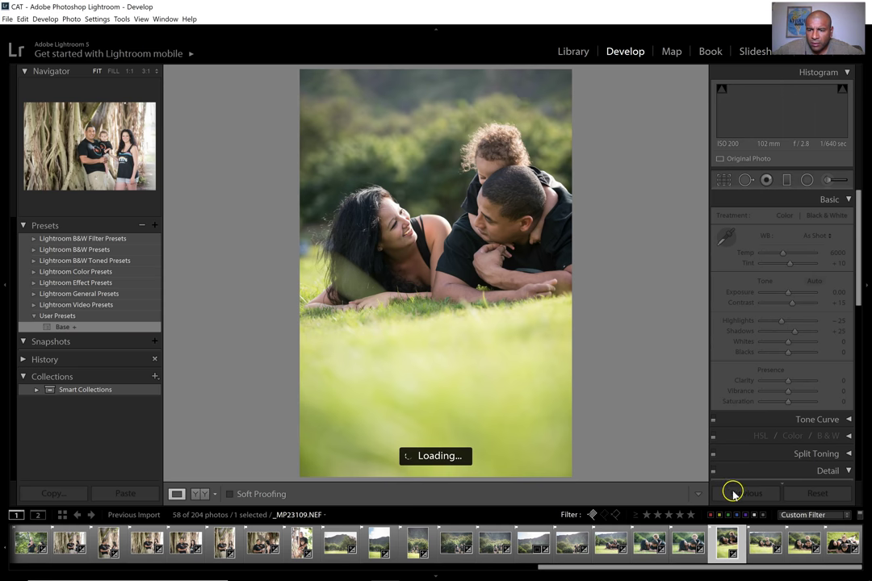
click(747, 494)
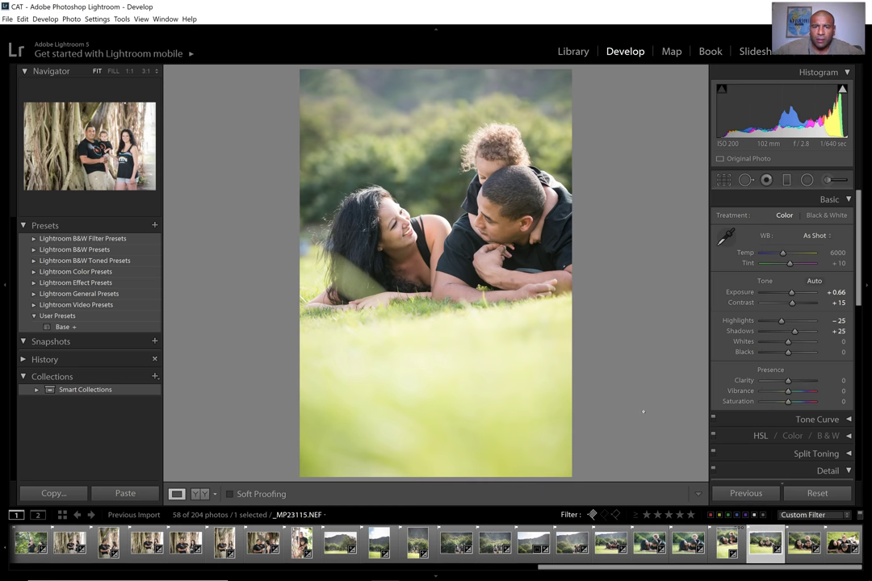
Apply the previous settings to _MP23117.NEF with exposure reduced to +0.26, and reuse the result on _MP23120.NEF
click(765, 543)
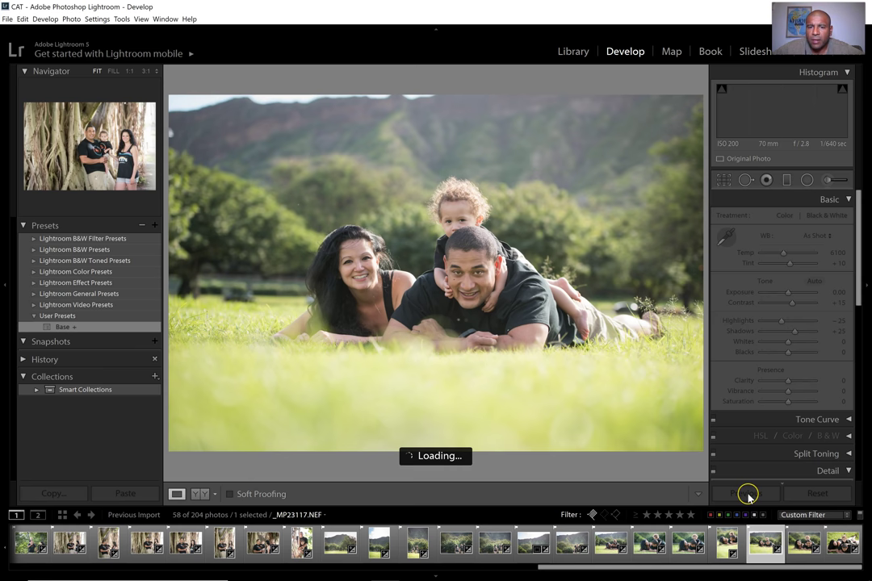
click(746, 493)
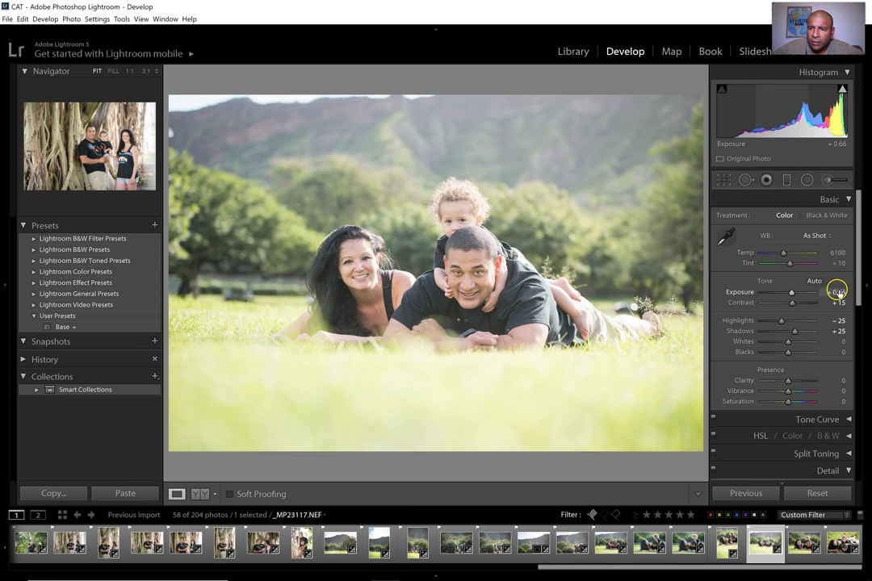
click(838, 292)
key(Down)
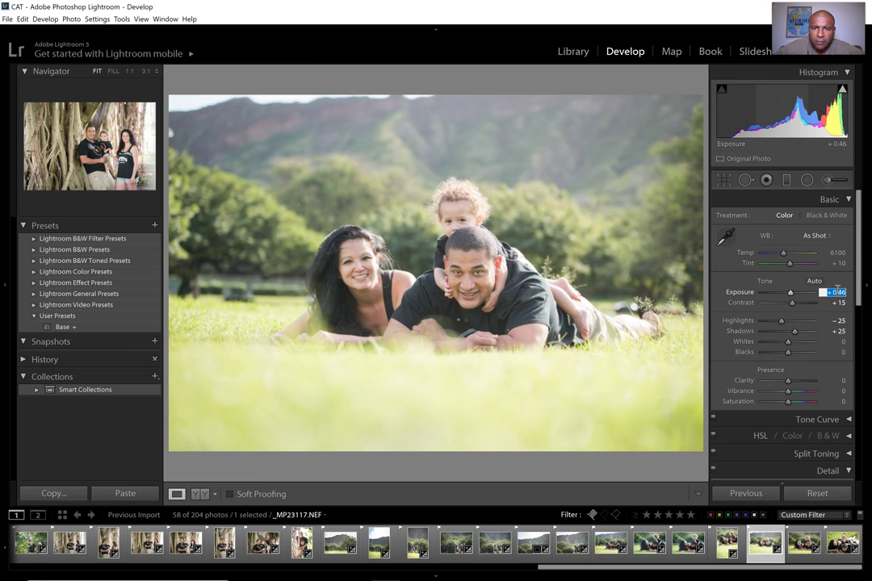
key(Down)
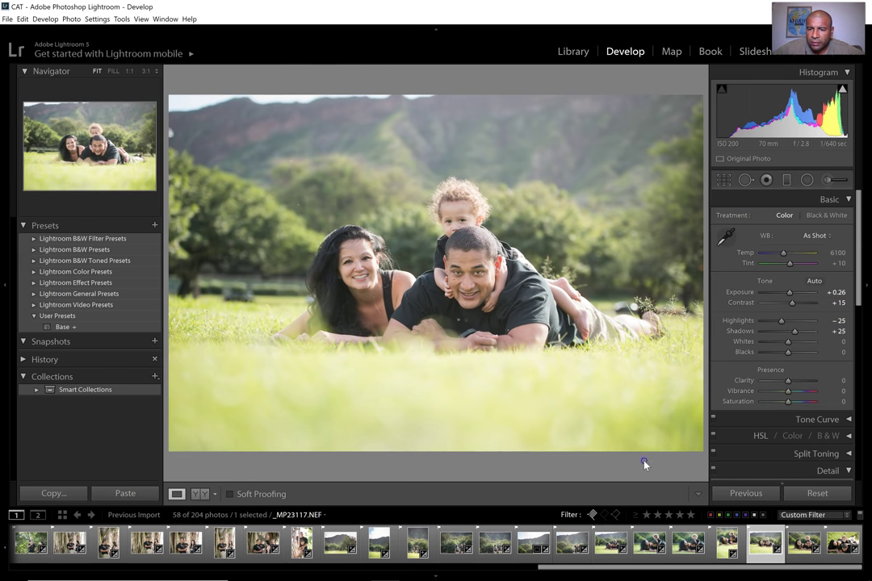
key(Right)
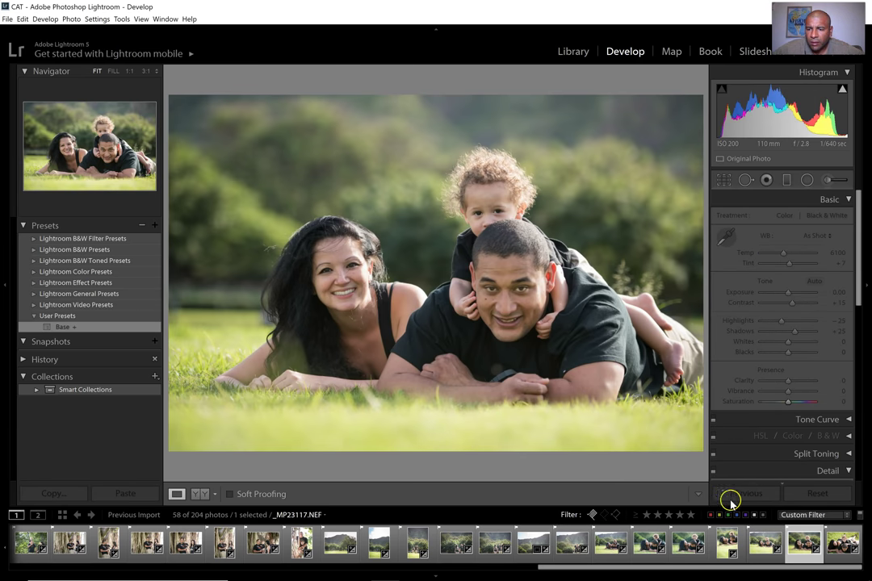
click(747, 495)
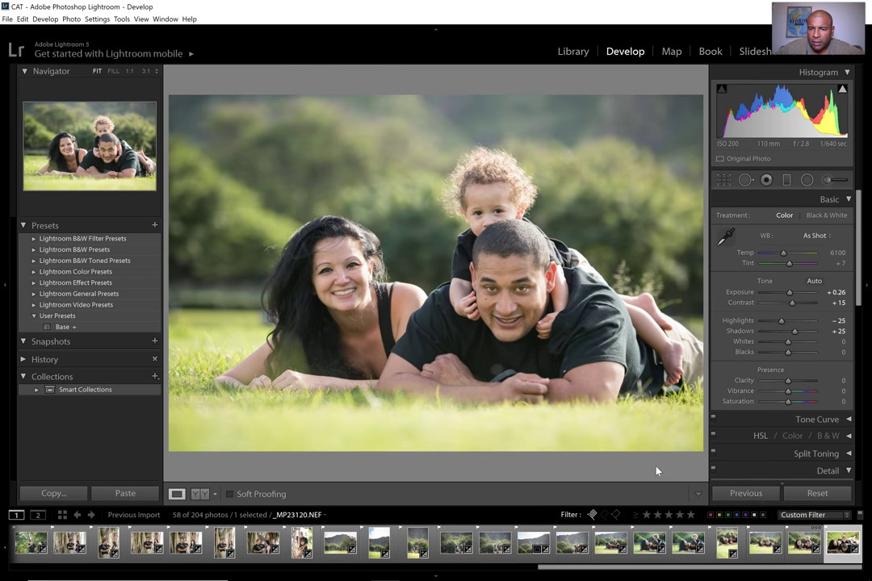
Go to the last photo, _MP23125.NEF, and apply the previous photo's develop settings to it
key(Right)
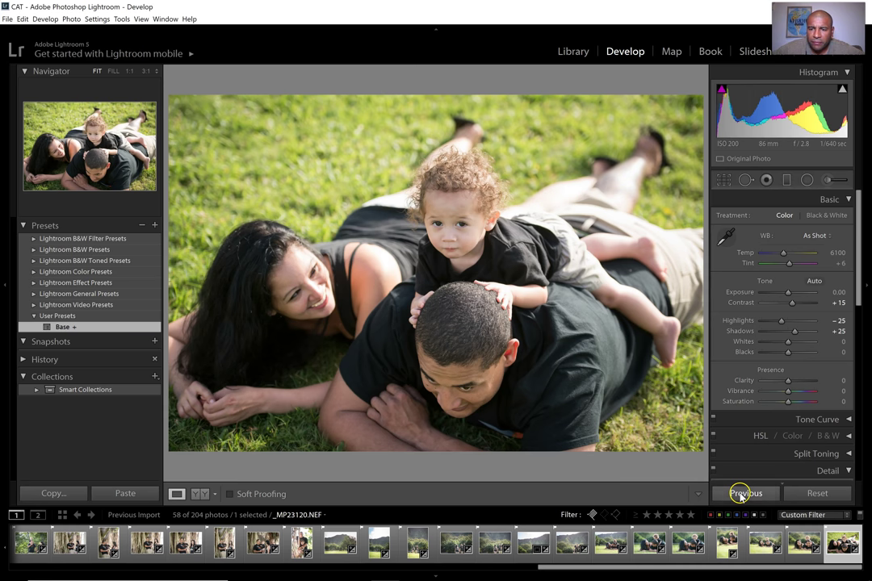
click(740, 494)
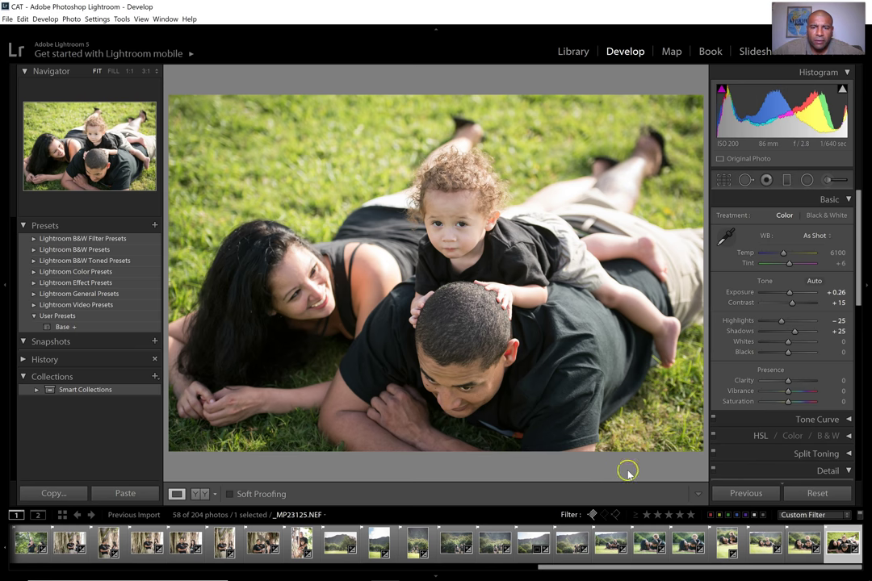
click(725, 492)
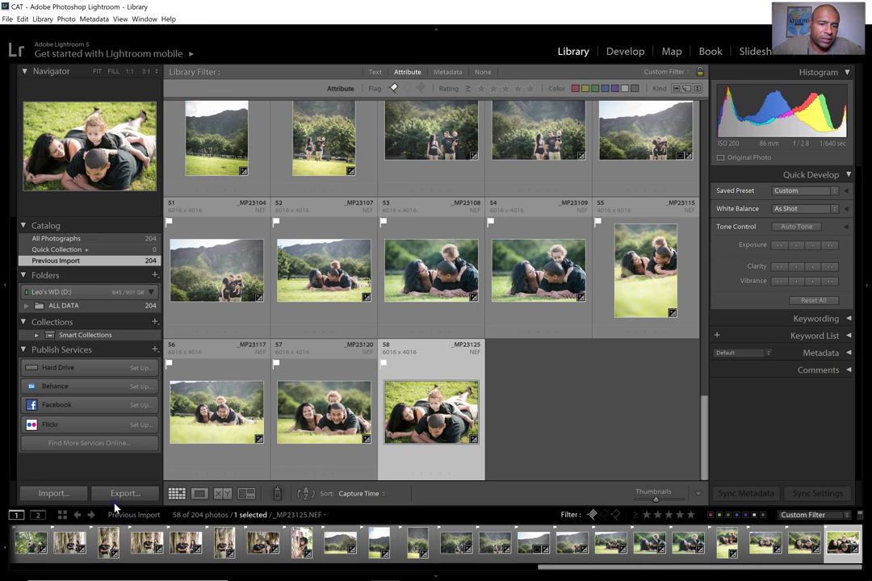
Select all the picked photos in the Library grid and open the export settings for them
click(305, 421)
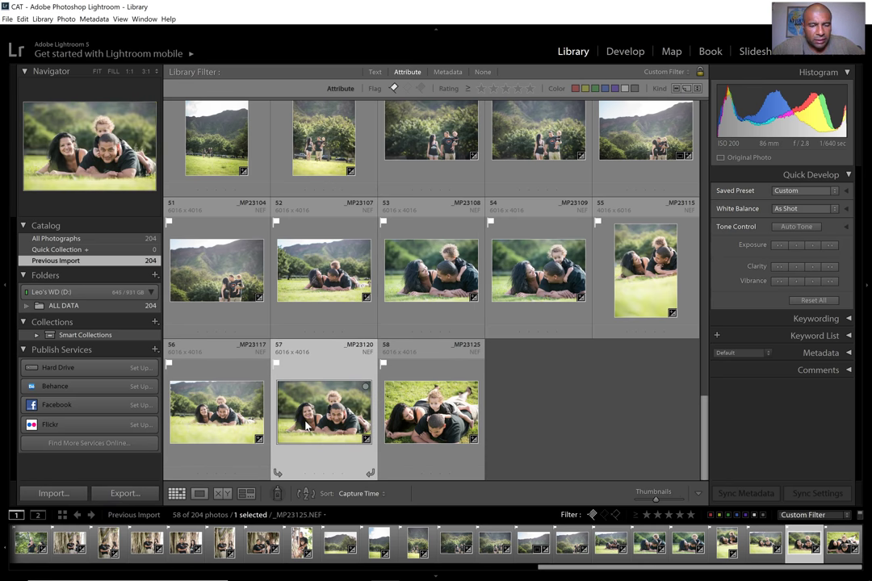
key(ctrl+a)
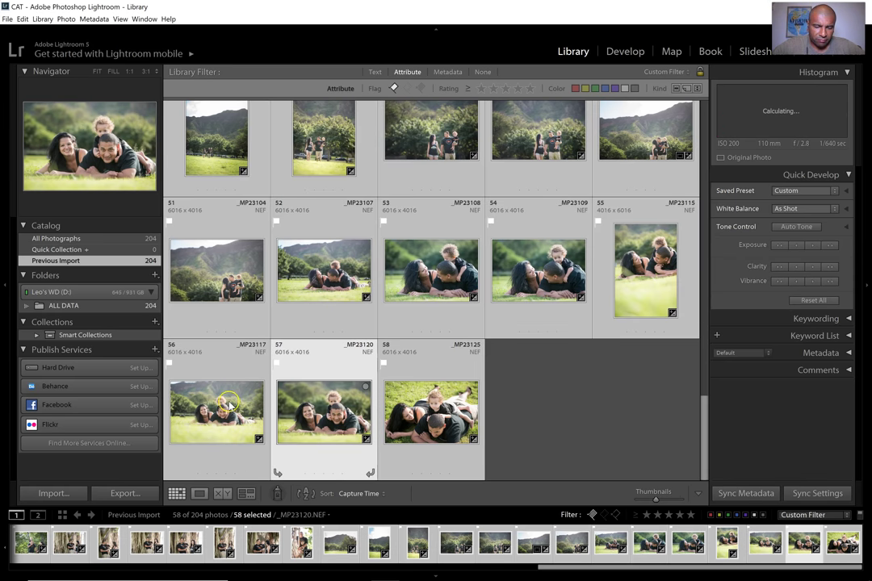
click(122, 493)
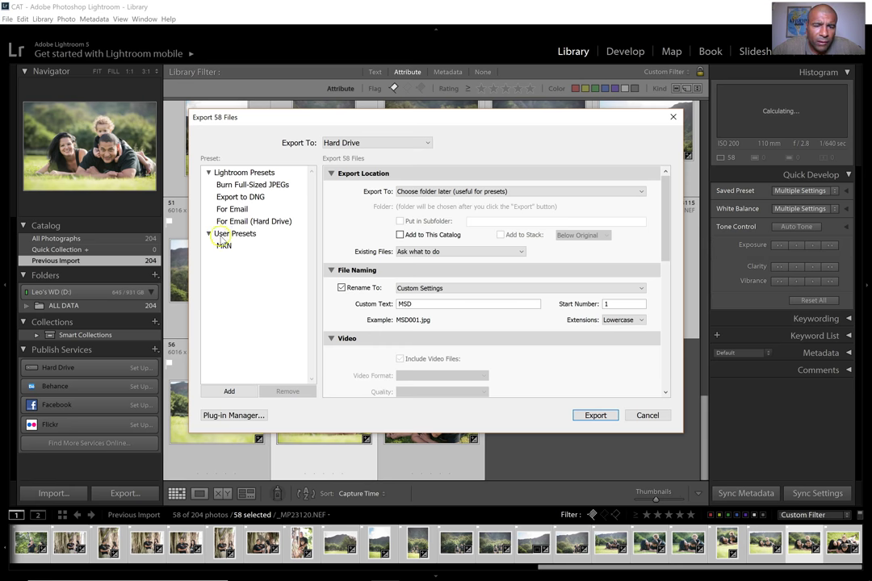
Load the MKN user preset for the export, leaving file renaming enabled with the custom text MKN and start number 1
click(225, 246)
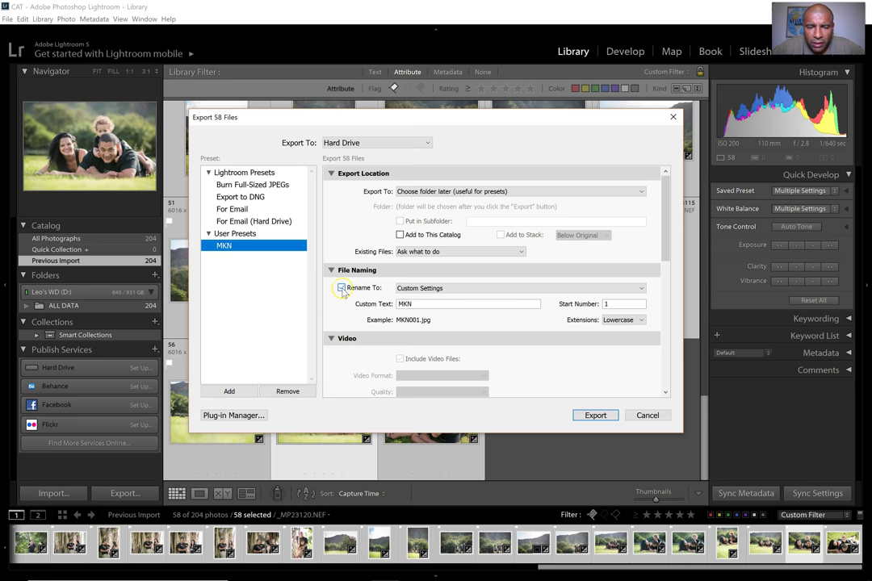
click(341, 288)
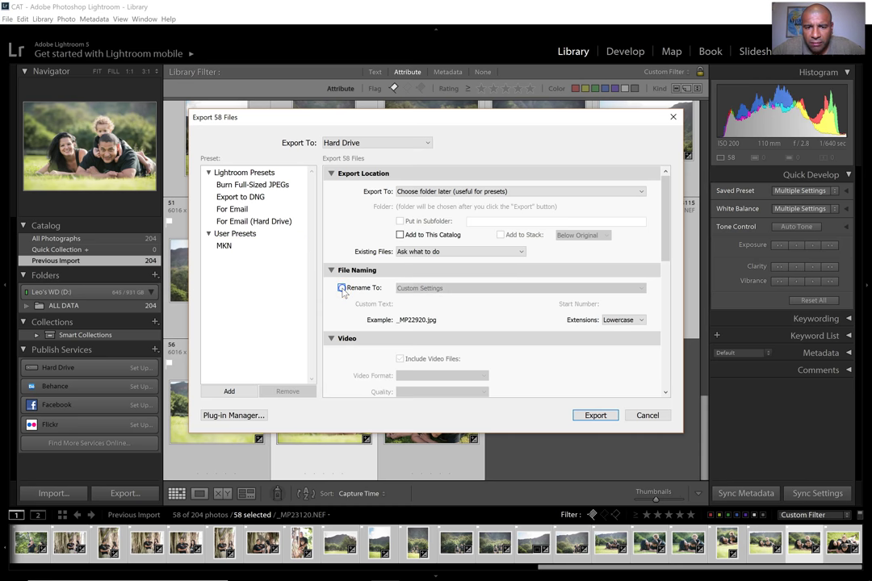
click(341, 289)
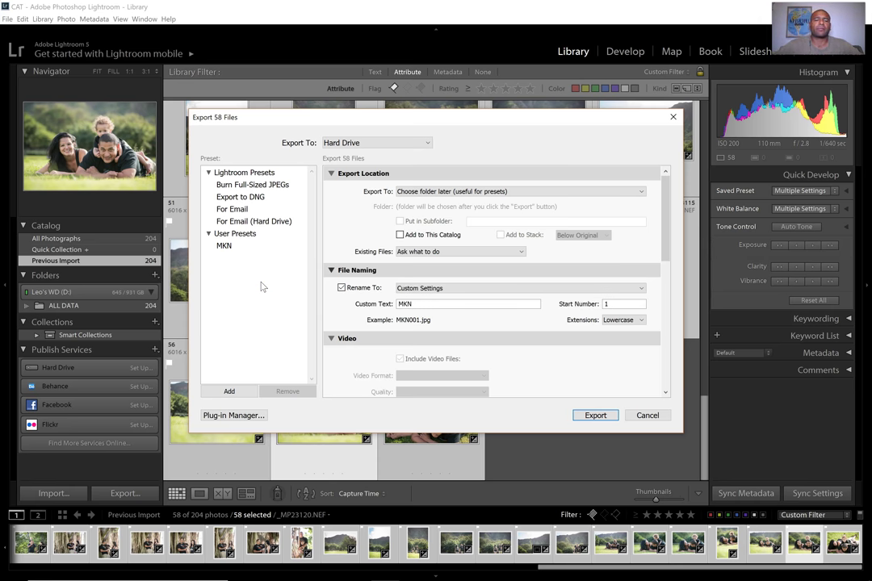
click(269, 271)
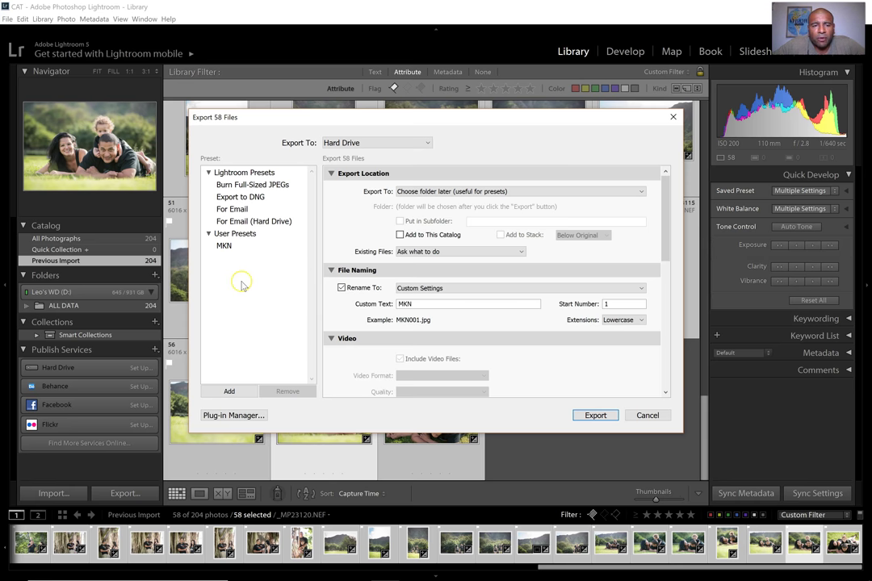